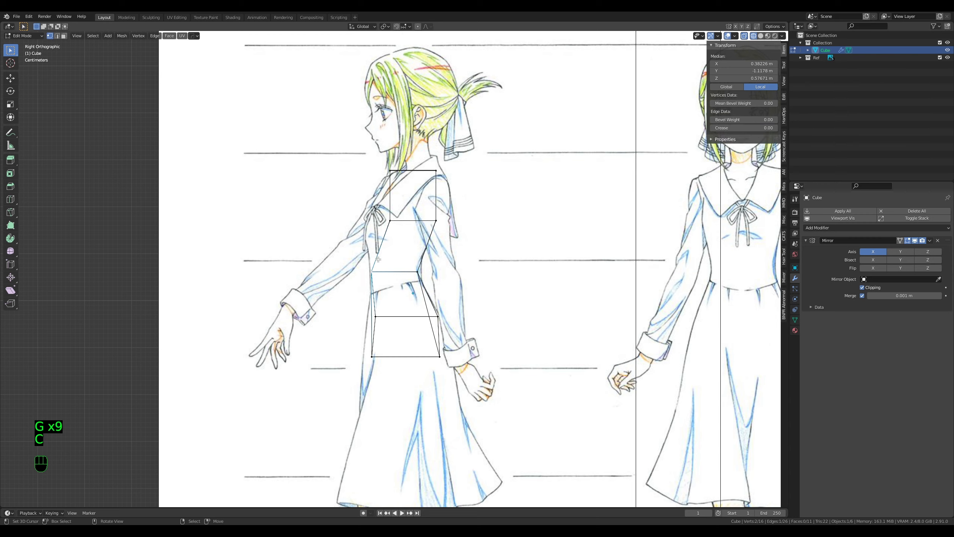
# Step: Move the front chest-level vertices forward along the Y axis to match the bust outline in the side reference
pyautogui.press('a')
pyautogui.press('a')
pyautogui.press('a')
pyautogui.press('c')
pyautogui.click(401, 231)
pyautogui.rightClick(398, 228)
pyautogui.press('g')
pyautogui.middleClick(380, 222)
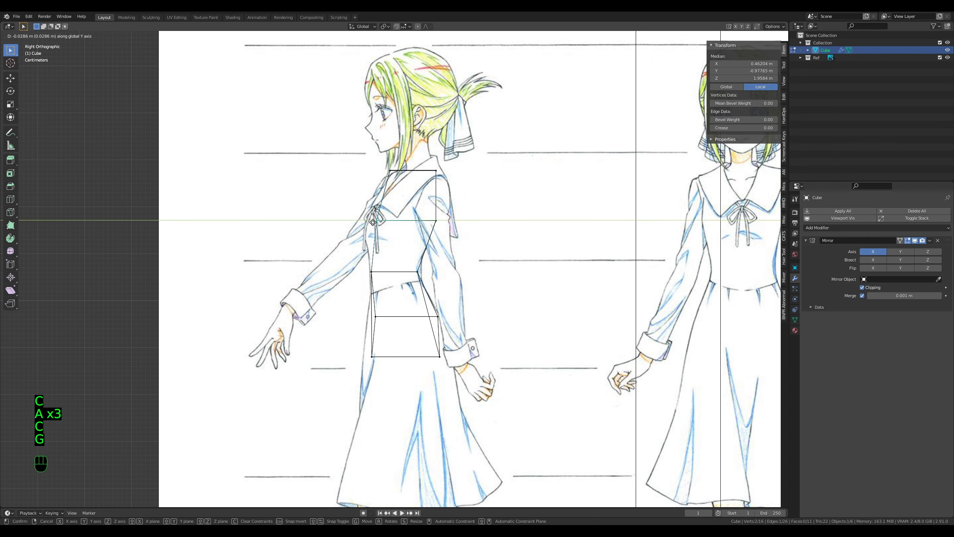
pyautogui.click(373, 223)
# Step: Move the front top vertices back to the base of the neck at the collar line of the side reference
pyautogui.press('a')
pyautogui.press('a')
pyautogui.press('a')
pyautogui.press('c')
pyautogui.click(389, 172)
pyautogui.rightClick(390, 171)
pyautogui.press('g')
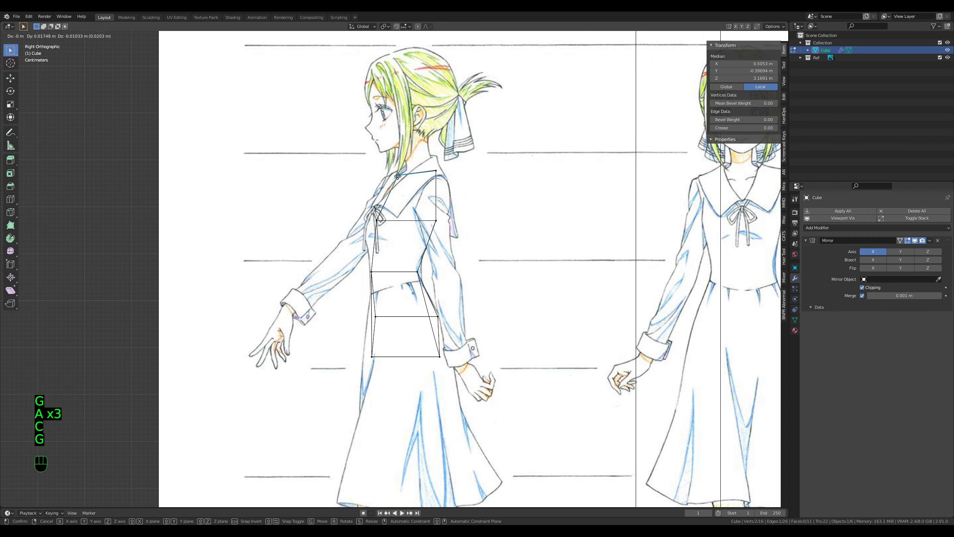
pyautogui.click(397, 175)
# Step: Move the rear chest-level vertices slightly down and forward in the side view to follow the back outline
pyautogui.press('a')
pyautogui.press('a')
pyautogui.press('a')
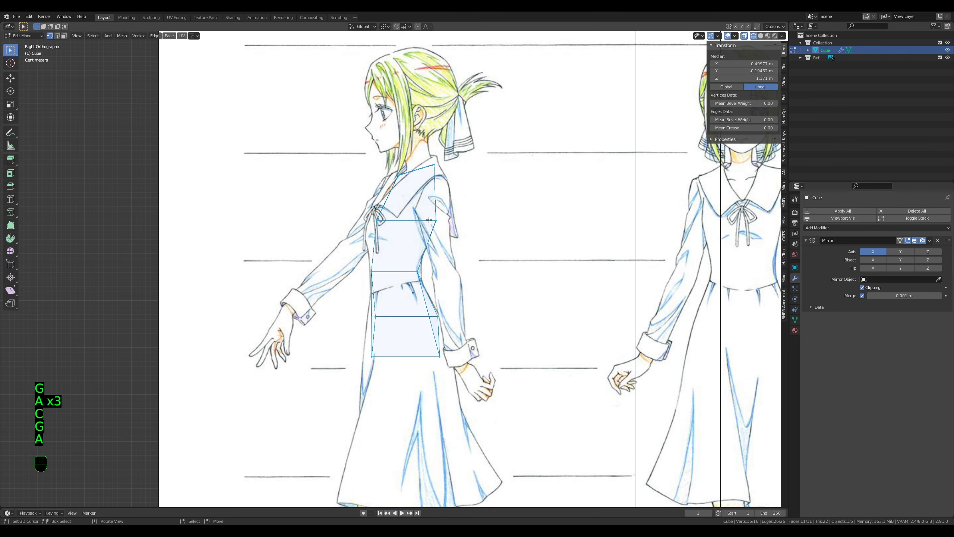
pyautogui.press('a')
pyautogui.press('a')
pyautogui.press('c')
pyautogui.click(433, 220)
pyautogui.rightClick(435, 222)
pyautogui.press('g')
pyautogui.click(438, 230)
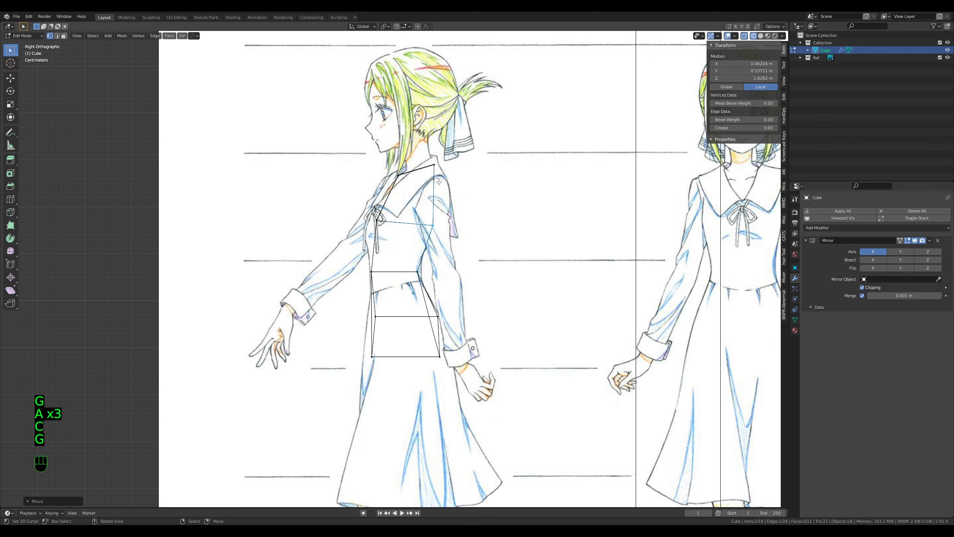
# Step: Move the rear top vertices slightly down and back to the nape of the neck in the side reference
pyautogui.press('a')
pyautogui.press('a')
pyautogui.press('a')
pyautogui.press('c')
pyautogui.click(435, 165)
pyautogui.rightClick(438, 166)
pyautogui.press('g')
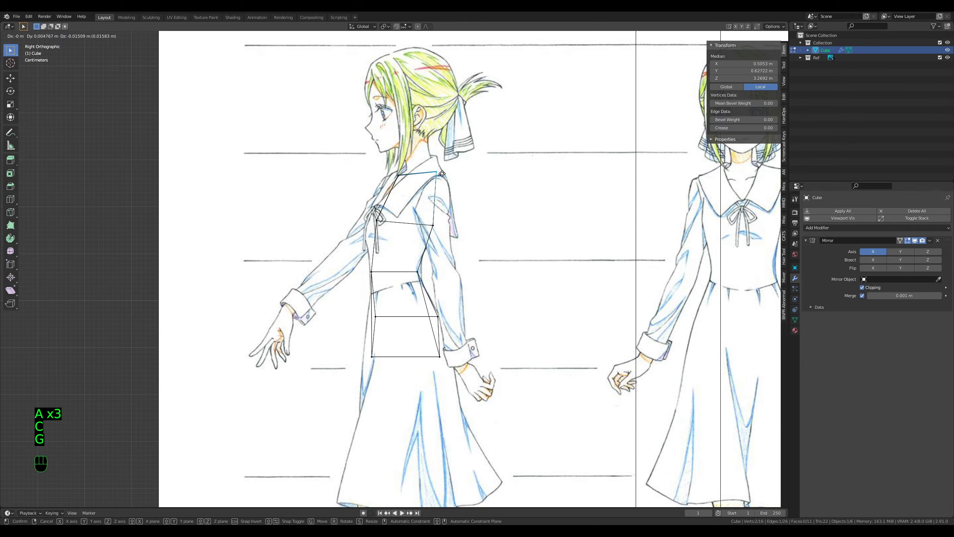
pyautogui.click(442, 174)
# Step: Nudge the rear chest-level vertices back so they follow the upper back curve of the side reference
pyautogui.press('a')
pyautogui.press('a')
pyautogui.press('a')
pyautogui.press('c')
pyautogui.click(434, 225)
pyautogui.rightClick(437, 224)
pyautogui.press('g')
pyautogui.click(442, 224)
# Step: Examine the torso's overall shape in solid shading and perspective against the reference drawings
pyautogui.press('a')
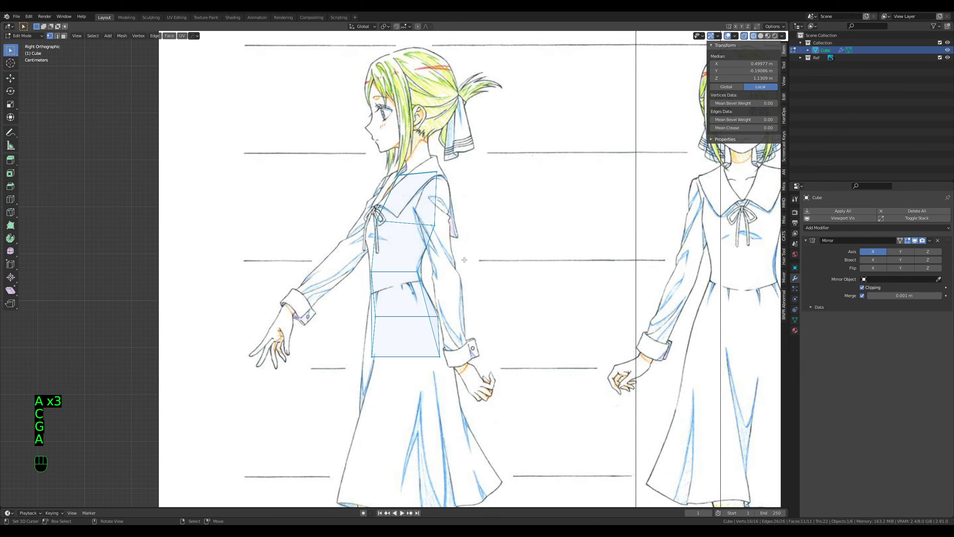
pyautogui.press('a')
pyautogui.press('a')
pyautogui.press('Tab')
pyautogui.moveTo(391, 271)
pyautogui.mouseDown(button='middle')
pyautogui.moveTo(468, 285)
pyautogui.moveTo(423, 294)
pyautogui.moveTo(472, 286)
pyautogui.moveTo(414, 379)
pyautogui.mouseUp(button='middle')
pyautogui.press('z')
pyautogui.press('Tab')
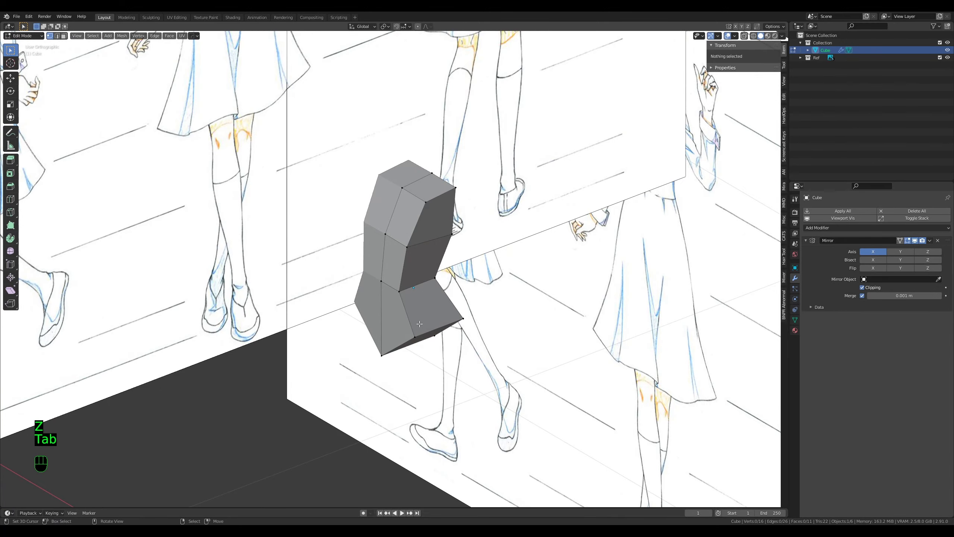
pyautogui.press('KP_5')
pyautogui.press('Tab')
pyautogui.press('Tab')
pyautogui.moveTo(480, 345); pyautogui.dragTo(447, 406, button='middle')
pyautogui.press('a')
pyautogui.press('a')
pyautogui.press('a')
pyautogui.press('Tab')
pyautogui.press('Tab')
pyautogui.press('Tab')
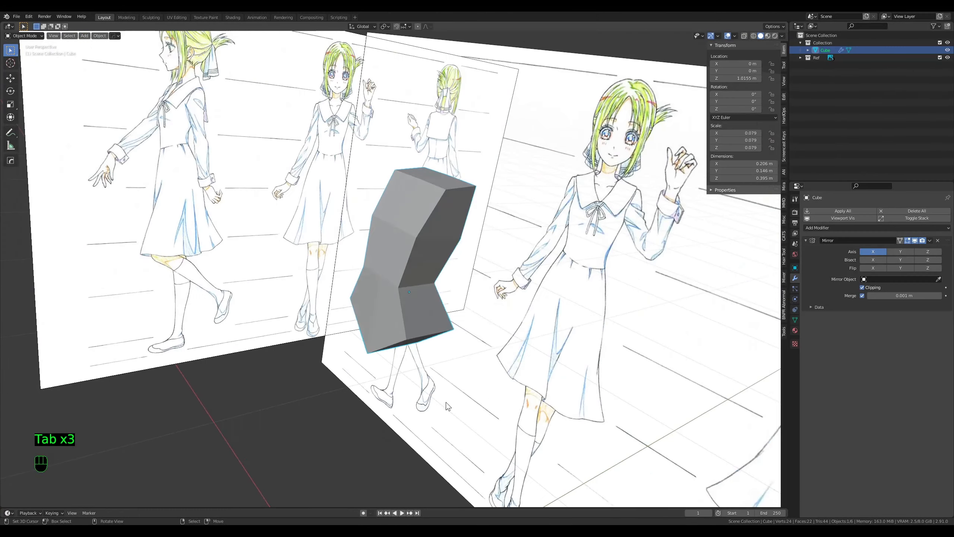
# Step: Try to bevel the torso's front and rear vertical corner edge loops
pyautogui.press('Tab')
pyautogui.keyDown('alt'); pyautogui.rightClick(404, 319); pyautogui.keyUp('alt')
pyautogui.moveTo(502, 333); pyautogui.dragTo(447, 297, button='middle')
pyautogui.keyDown('alt'); pyautogui.keyDown('shift'); pyautogui.rightClick(427, 296); pyautogui.keyUp('shift'); pyautogui.keyUp('alt')
pyautogui.moveTo(319, 327); pyautogui.dragTo(371, 372, button='middle')
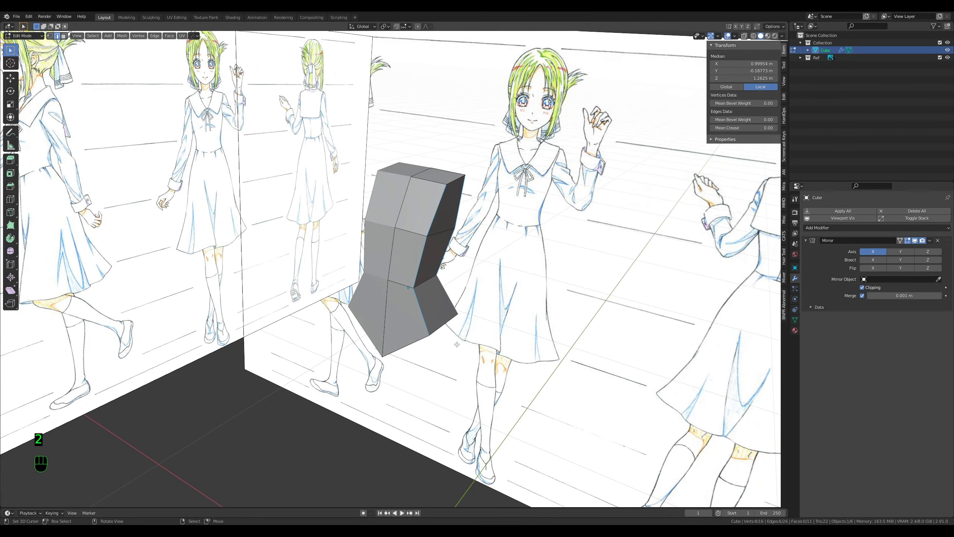
pyautogui.moveTo(457, 344); pyautogui.dragTo(477, 339, button='middle')
pyautogui.hotkey('ctrl', 'b')
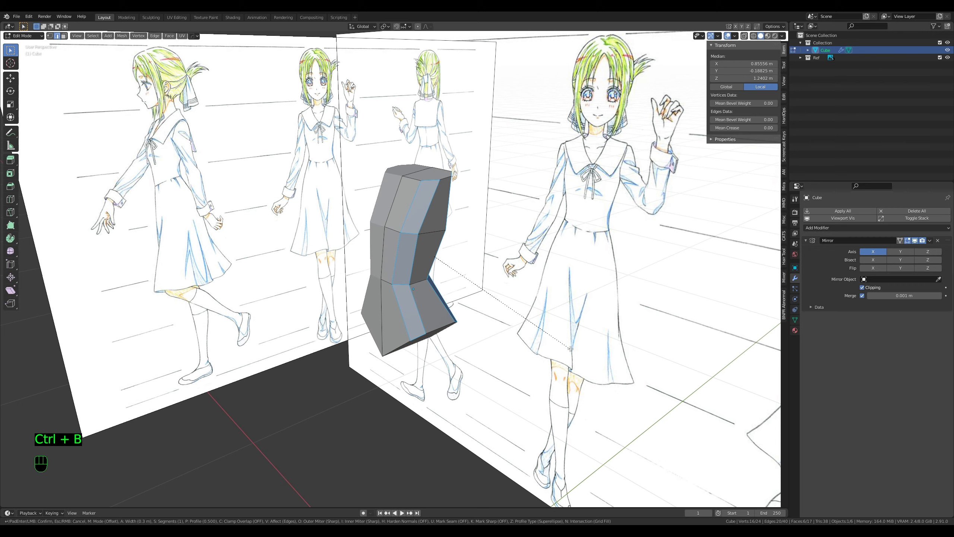
pyautogui.click(571, 348)
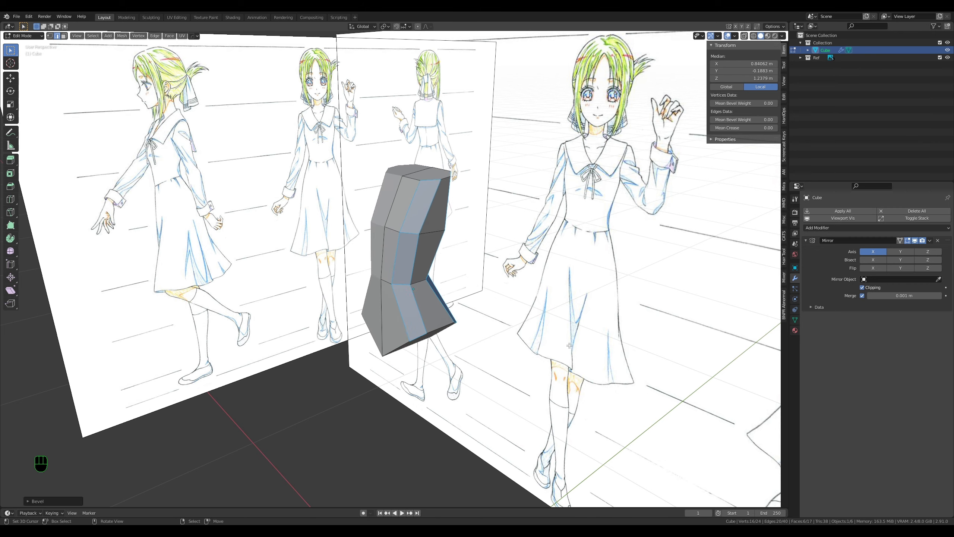
pyautogui.hotkey('ctrl', 'z')
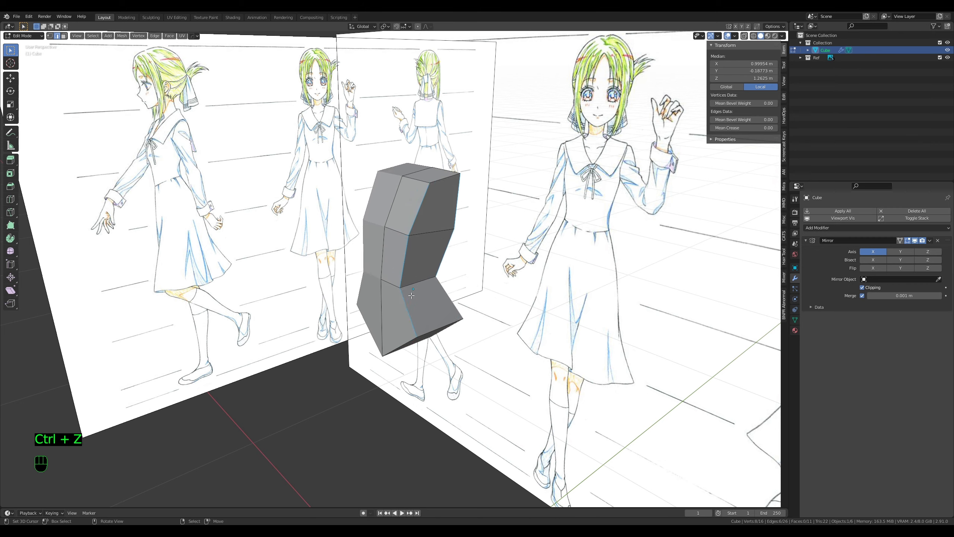
# Step: Bevel the torso's front and rear vertical corner edge loops with one segment to round off the sides
pyautogui.press('a')
pyautogui.press('a')
pyautogui.keyDown('alt'); pyautogui.click(406, 300); pyautogui.keyUp('alt')
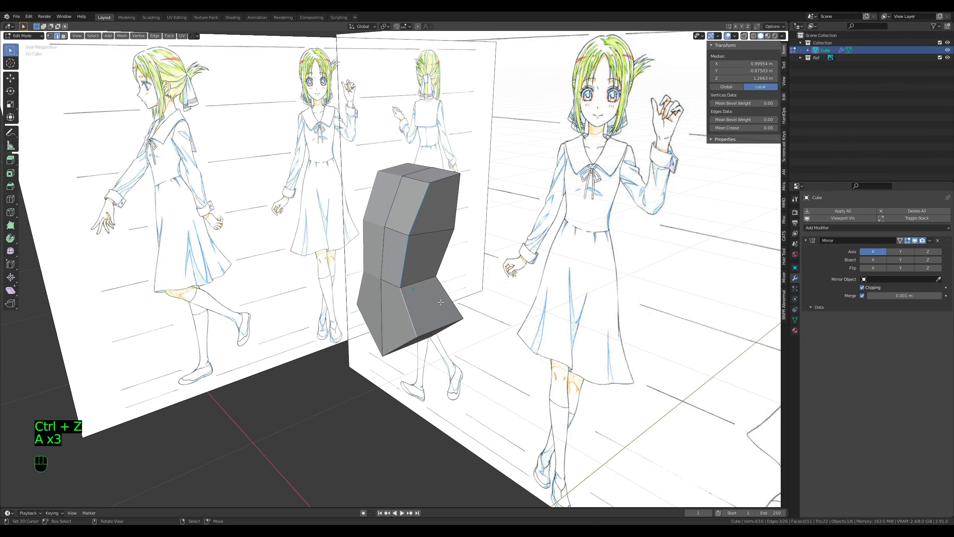
pyautogui.moveTo(480, 312); pyautogui.dragTo(414, 323, button='middle')
pyautogui.hotkey('ctrl', 'b')
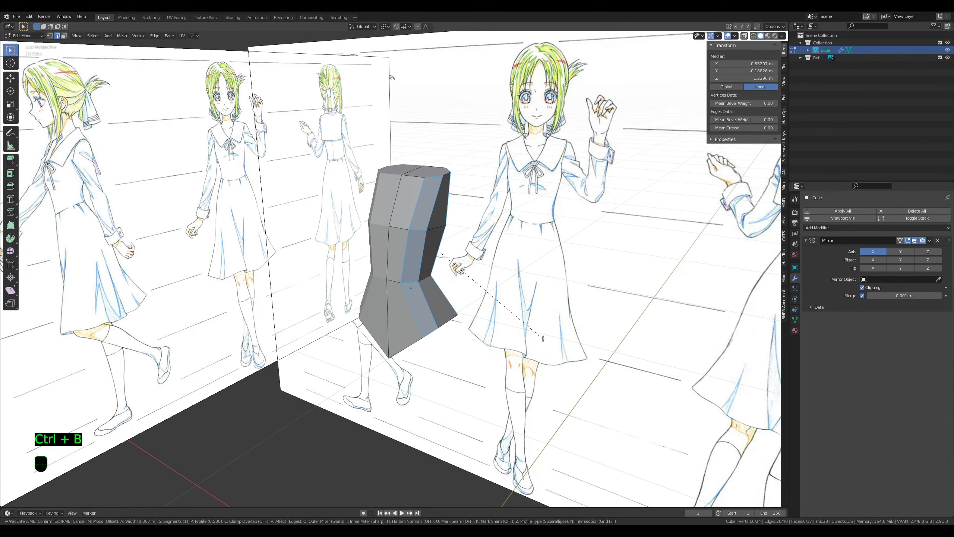
pyautogui.click(541, 338)
# Step: Slide the front bottom corner vertex of the hip along its edge to even out the bevelled spacing
pyautogui.press('1')
pyautogui.click(426, 343)
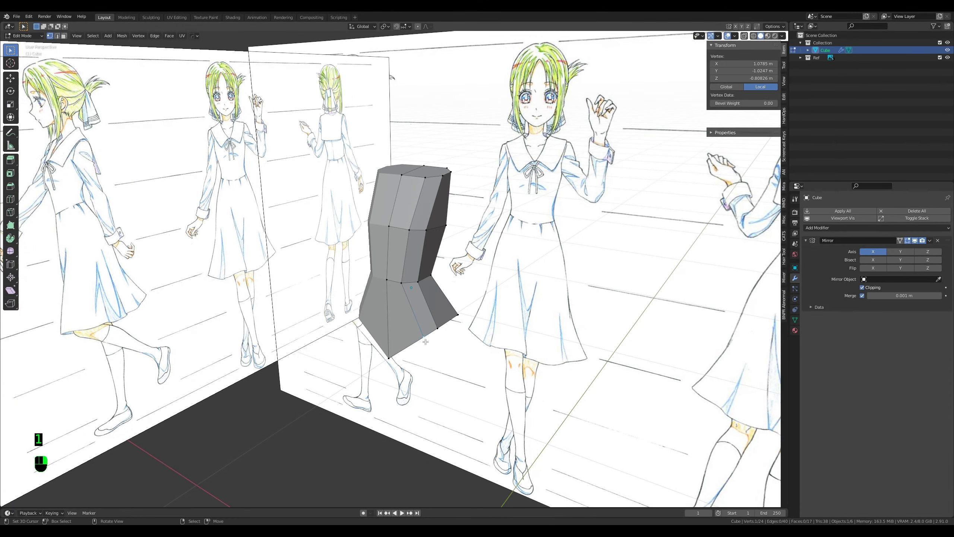
pyautogui.moveTo(426, 343); pyautogui.dragTo(339, 211, button='middle')
pyautogui.press('g')
pyautogui.press('g')
pyautogui.click(408, 309)
# Step: Try to add a loop cut through the lower torso below the waist
pyautogui.moveTo(408, 309); pyautogui.dragTo(362, 341, button='middle')
pyautogui.hotkey('ctrl', 'r')
pyautogui.click(408, 285)
pyautogui.rightClick(407, 286)
pyautogui.hotkey('ctrl', 'z')
# Step: Slide the edge between the waist and hip along the mesh to even out the face widths
pyautogui.press('2')
pyautogui.click(388, 301)
pyautogui.press('g')
pyautogui.press('g')
pyautogui.click(390, 302)
# Step: Slide the hip corner vertex along its edge and adjust the vertex position on the torso's side
pyautogui.press('1')
pyautogui.click(409, 342)
pyautogui.press('g')
pyautogui.press('g')
pyautogui.click(404, 243)
pyautogui.press('g')
pyautogui.click(393, 245)
# Step: Slide the rear chest-level corner vertex along its horizontal edge to even the back's face spacing
pyautogui.scroll(2, 369, 305)
pyautogui.click(377, 227)
pyautogui.press('g')
pyautogui.press('g')
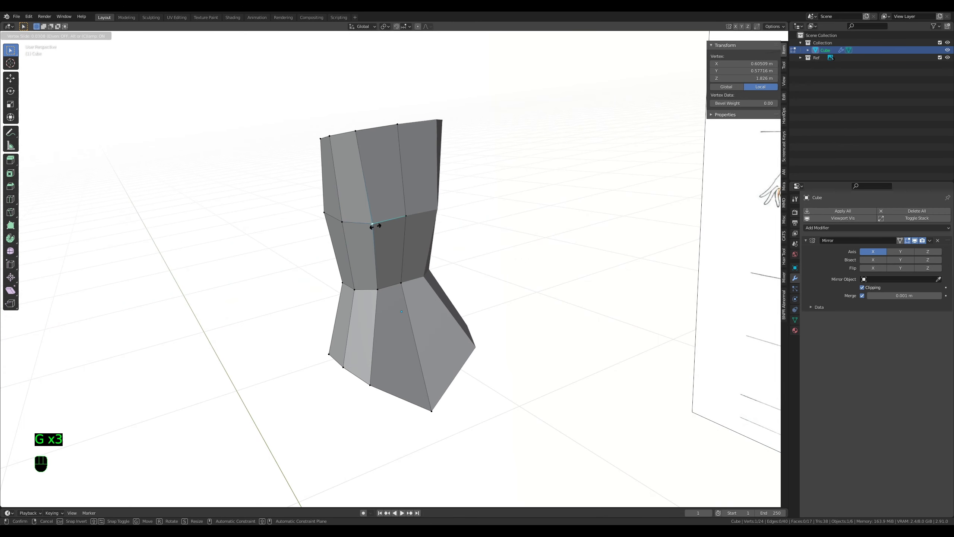
pyautogui.click(378, 226)
pyautogui.press('g')
pyautogui.press('g')
pyautogui.press('g')
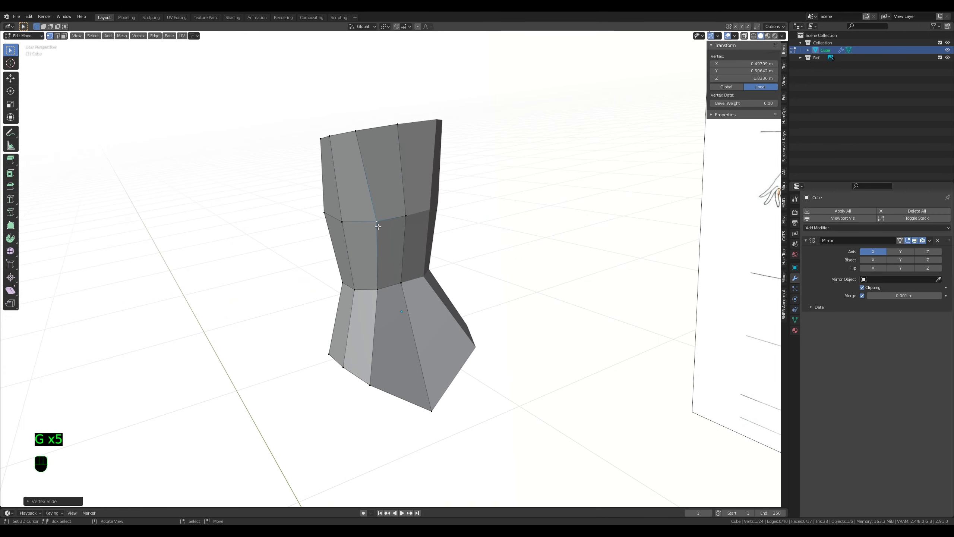
pyautogui.click(375, 228)
# Step: Slide the rear bottom hip corner vertex along the lower edge toward the back centre
pyautogui.rightClick(372, 339)
pyautogui.rightClick(371, 384)
pyautogui.press('g')
pyautogui.press('g')
pyautogui.click(391, 388)
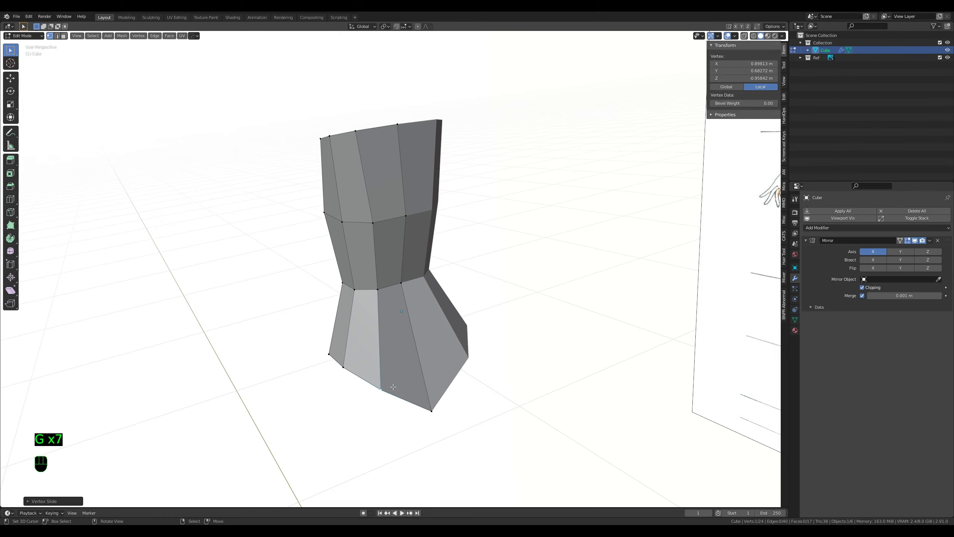
# Step: Slide the rear and front corner vertices of the torso's top rim along their edges to round its outline
pyautogui.moveTo(359, 335); pyautogui.dragTo(368, 359, button='middle')
pyautogui.moveTo(357, 177); pyautogui.dragTo(364, 174, button='right')
pyautogui.press('g')
pyautogui.moveTo(350, 333); pyautogui.dragTo(419, 419, button='middle')
pyautogui.press('g')
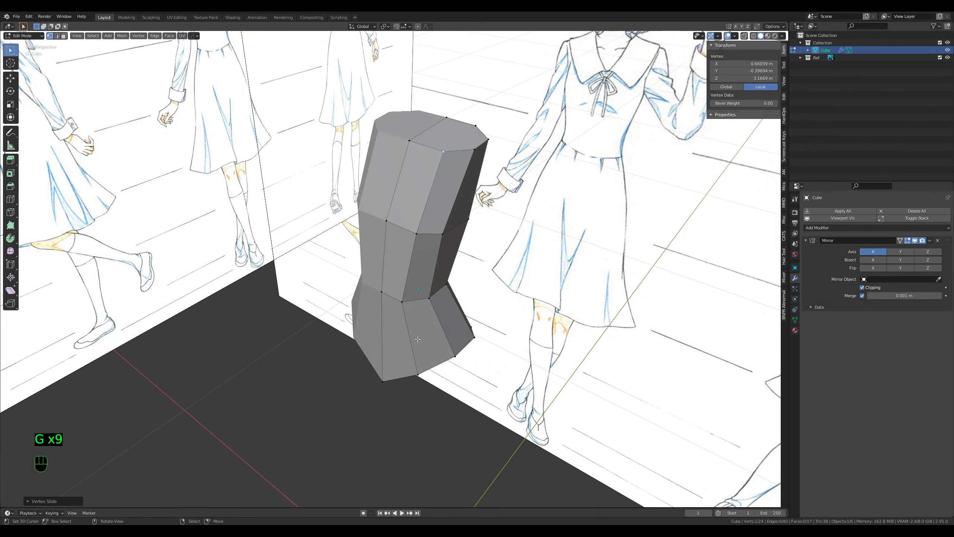
pyautogui.press('a')
pyautogui.moveTo(441, 150); pyautogui.dragTo(526, 310, button='middle')
pyautogui.press('Tab')
pyautogui.press('Tab')
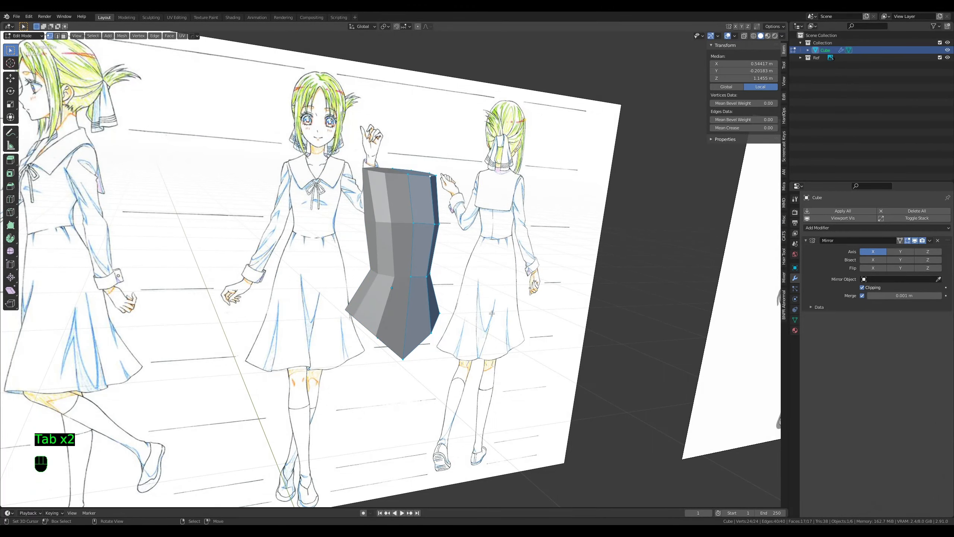
# Step: In front-view wireframe, scale and shift the chest and top edge loops slightly outward to fit the reference
pyautogui.press('KP_2')
pyautogui.press('KP_1')
pyautogui.press('KP_5')
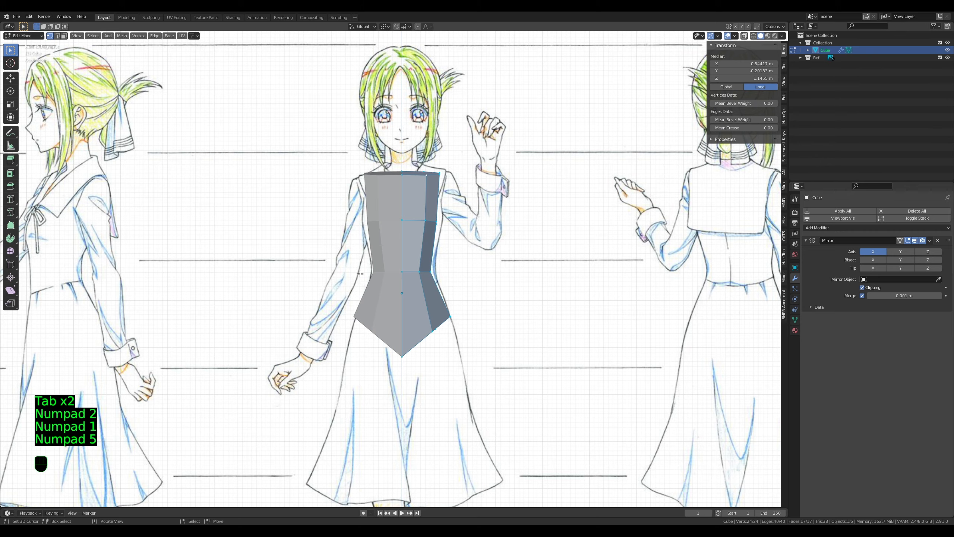
pyautogui.scroll(1, 360, 274)
pyautogui.press('z')
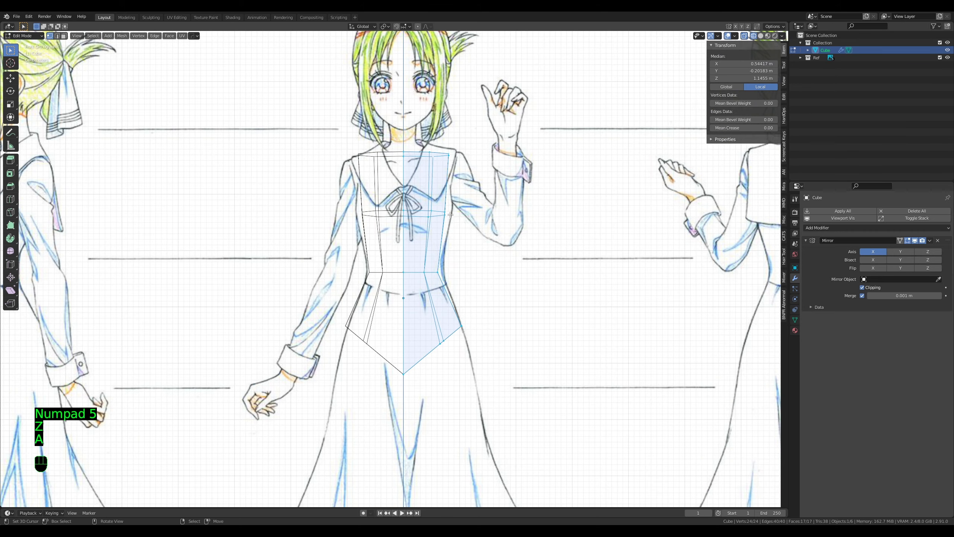
pyautogui.press('a')
pyautogui.press('a')
pyautogui.keyDown('alt'); pyautogui.click(428, 213); pyautogui.keyUp('alt')
pyautogui.keyDown('alt'); pyautogui.rightClick(425, 155); pyautogui.keyUp('alt')
pyautogui.keyDown('alt'); pyautogui.keyDown('shift'); pyautogui.rightClick(420, 215); pyautogui.keyUp('shift'); pyautogui.keyUp('alt')
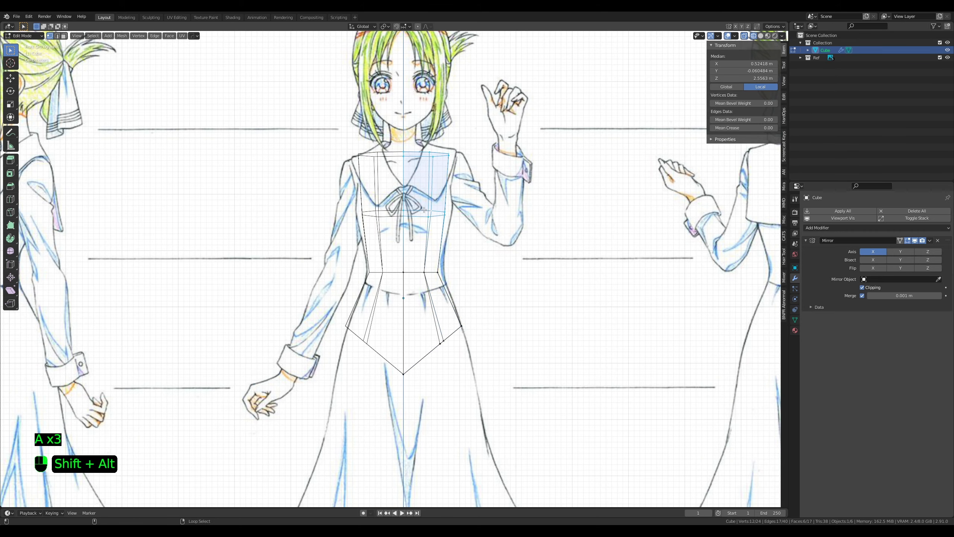
pyautogui.press('s')
pyautogui.click(523, 239)
pyautogui.press('g')
pyautogui.click(525, 239)
# Step: Move the hip's side vertices slightly outward to meet the skirt outline in the front reference
pyautogui.press('a')
pyautogui.press('a')
pyautogui.press('a')
pyautogui.press('c')
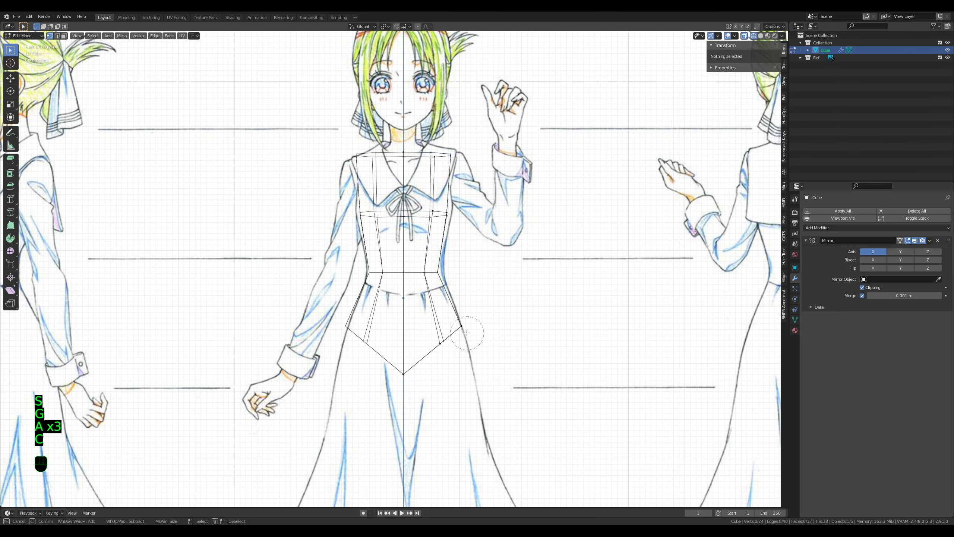
pyautogui.moveTo(462, 328); pyautogui.dragTo(447, 350)
pyautogui.rightClick(447, 352)
pyautogui.press('g')
pyautogui.click(449, 352)
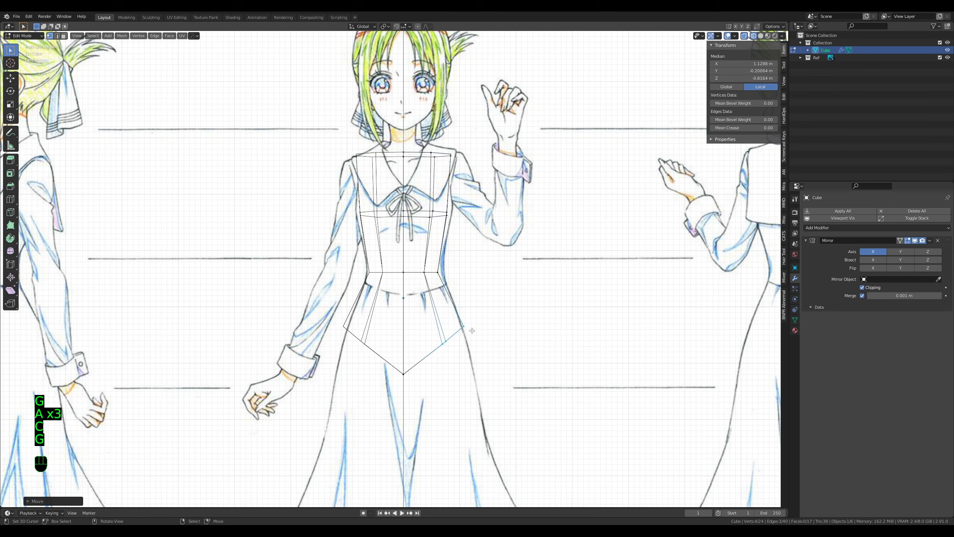
# Step: Rotate the waist edge loop slightly in the front view and bevel it with two segments
pyautogui.press('Tab')
pyautogui.press('Tab')
pyautogui.press('Tab')
pyautogui.press('z')
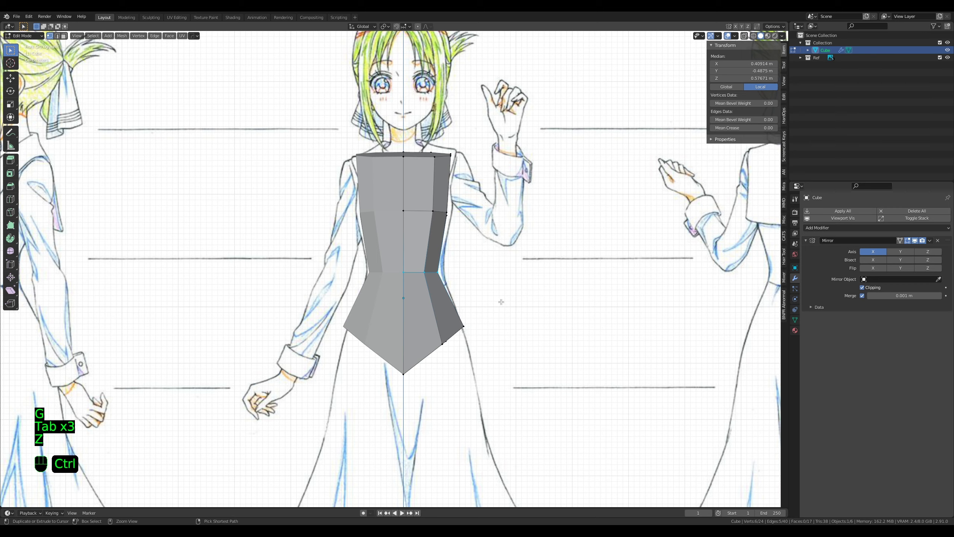
pyautogui.press('r')
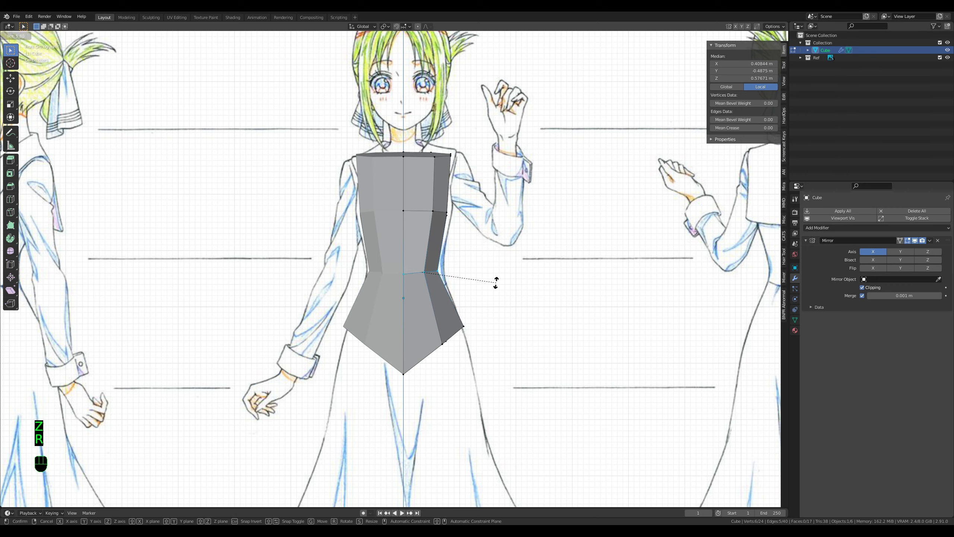
pyautogui.click(495, 282)
pyautogui.hotkey('ctrl', 'b')
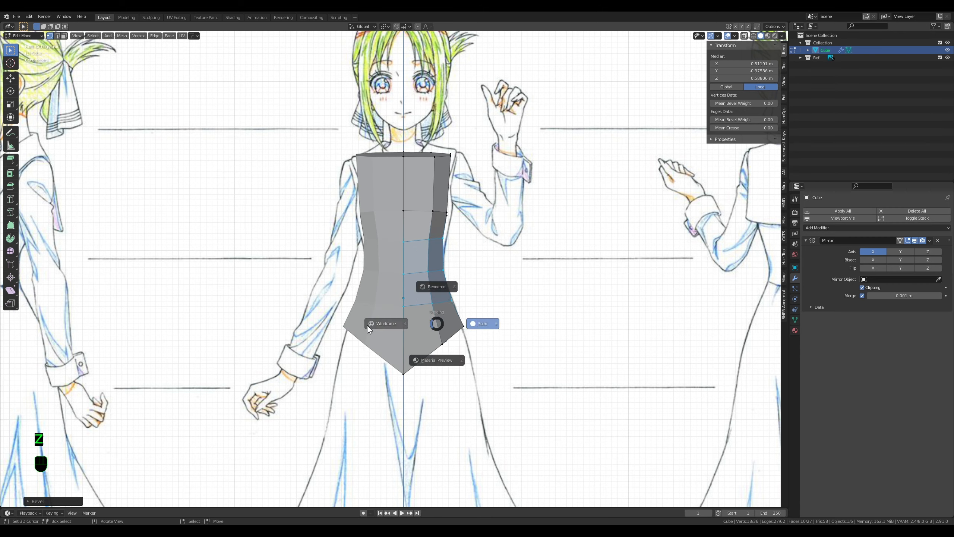
# Step: In wireframe, adjust the lower loop of the waist bevel, sliding its inner corner vertices down along their edges
pyautogui.click(381, 324)
pyautogui.press('a')
pyautogui.press('a')
pyautogui.press('a')
pyautogui.press('c')
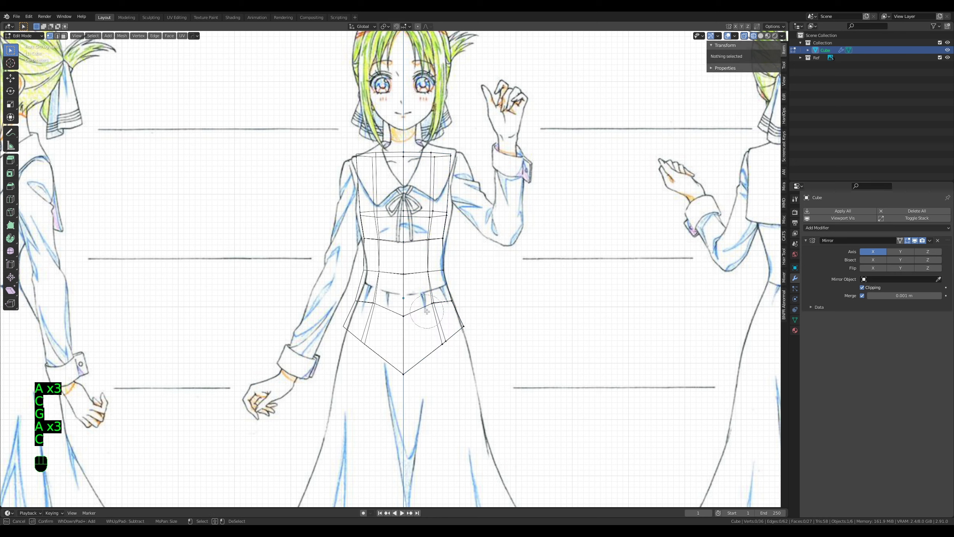
pyautogui.click(429, 307)
pyautogui.rightClick(429, 307)
pyautogui.press('g')
pyautogui.press('g')
pyautogui.click(434, 314)
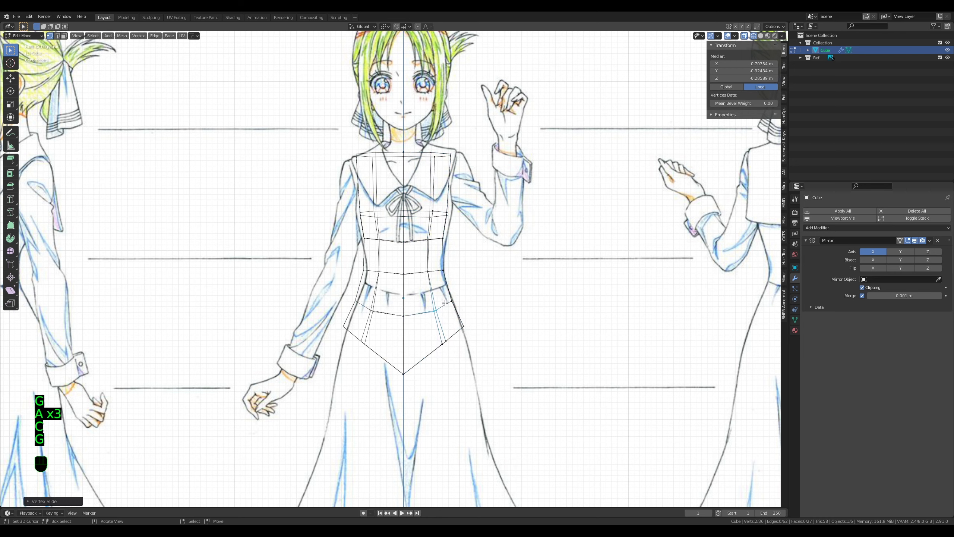
# Step: In front-view wireframe, lower the inner corner vertices of the waist loop slightly
pyautogui.press('g')
pyautogui.click(444, 302)
pyautogui.press('a')
pyautogui.press('a')
pyautogui.press('a')
pyautogui.press('c')
pyautogui.click(436, 273)
pyautogui.rightClick(437, 274)
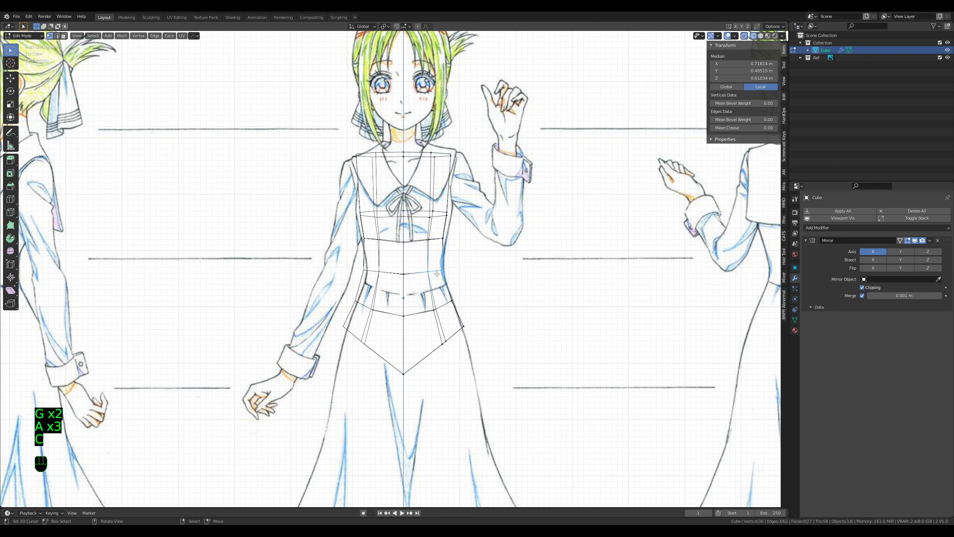
pyautogui.press('g')
pyautogui.click(435, 279)
# Step: Lower the waist loop's centre vertices slightly to line up with its inner corner vertices
pyautogui.press('a')
pyautogui.press('a')
pyautogui.press('a')
pyautogui.press('c')
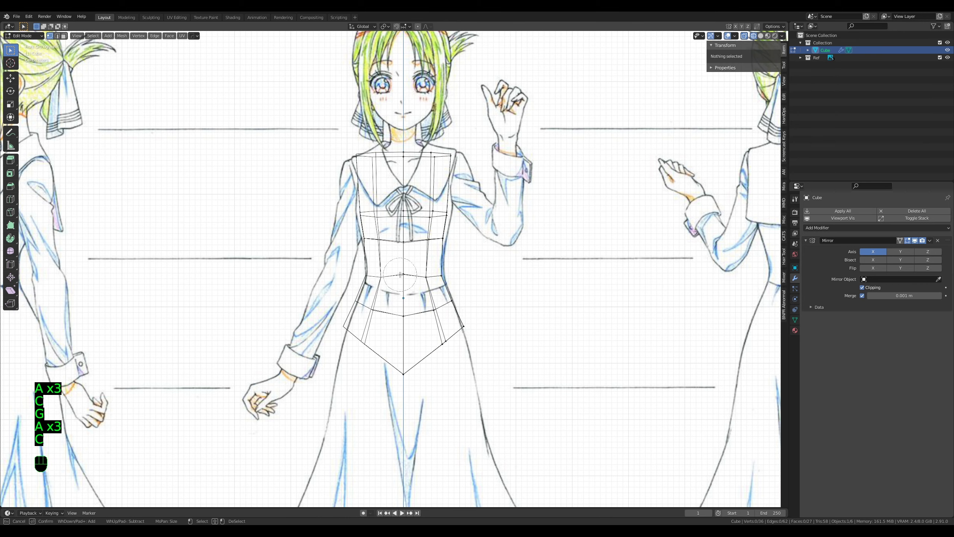
pyautogui.click(402, 274)
pyautogui.rightClick(402, 274)
pyautogui.press('g')
pyautogui.click(403, 278)
# Step: Slide the side section of the under-chest loop down and rotate it so it slopes toward the side
pyautogui.press('a')
pyautogui.press('a')
pyautogui.press('a')
pyautogui.press('c')
pyautogui.click(436, 242)
pyautogui.rightClick(438, 242)
pyautogui.press('g')
pyautogui.press('g')
pyautogui.click(443, 254)
pyautogui.press('r')
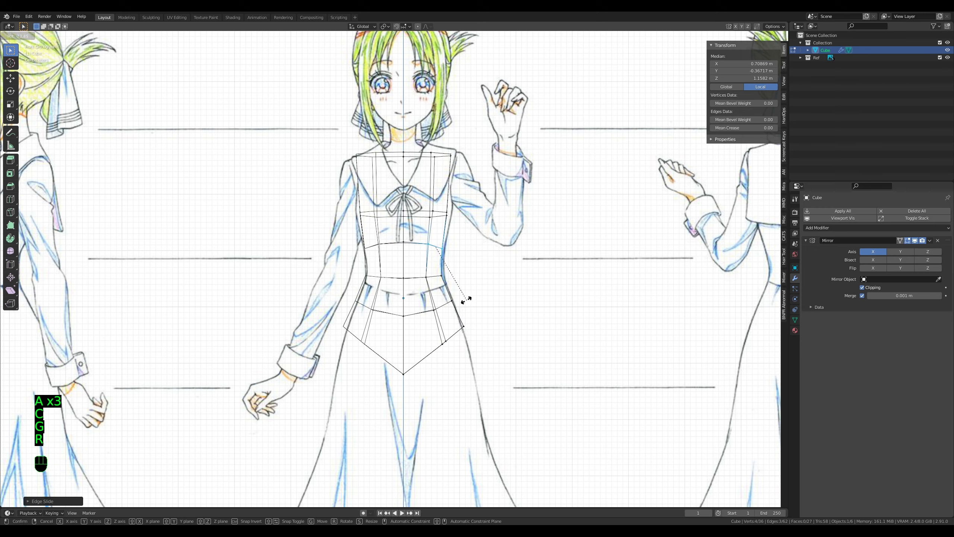
pyautogui.click(455, 301)
# Step: Raise the under-chest loop's centre vertices slightly to arch the loop in the front view
pyautogui.press('a')
pyautogui.press('a')
pyautogui.press('a')
pyautogui.press('c')
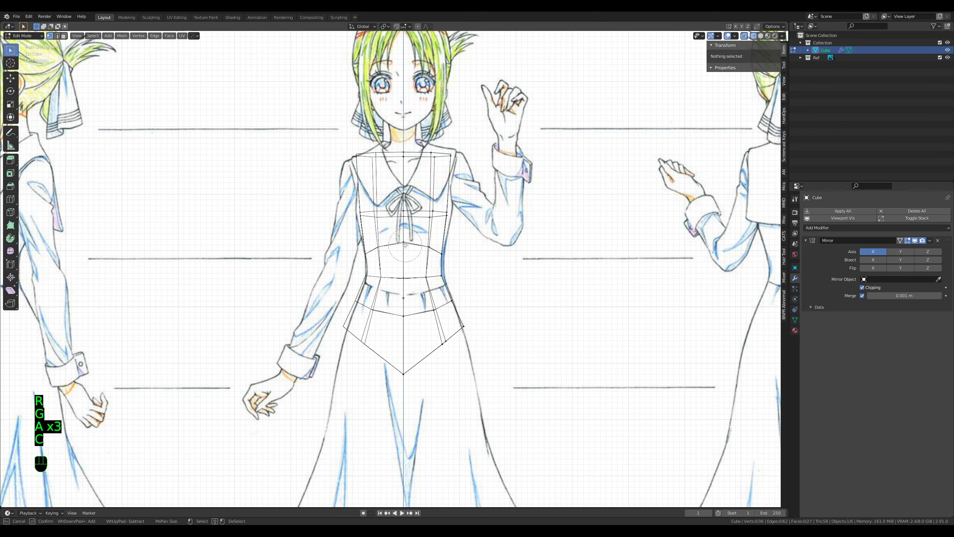
pyautogui.click(405, 244)
pyautogui.rightClick(405, 244)
pyautogui.press('g')
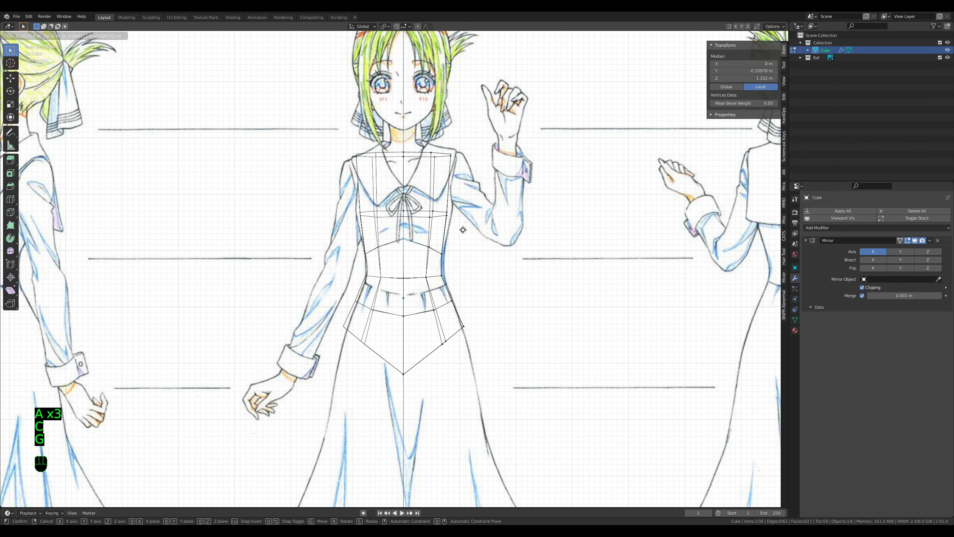
pyautogui.click(463, 229)
# Step: Examine the shaded torso from several angles and against the front reference
pyautogui.press('a')
pyautogui.press('z')
pyautogui.moveTo(540, 263)
pyautogui.mouseDown(button='middle')
pyautogui.moveTo(494, 294)
pyautogui.moveTo(425, 296)
pyautogui.moveTo(526, 278)
pyautogui.moveTo(426, 254)
pyautogui.moveTo(401, 271)
pyautogui.moveTo(451, 269)
pyautogui.mouseUp(button='middle')
pyautogui.press('Tab')
pyautogui.scroll(3, 423, 294)
pyautogui.press('Tab')
pyautogui.press('KP_2')
pyautogui.press('KP_2')
pyautogui.press('KP_1')
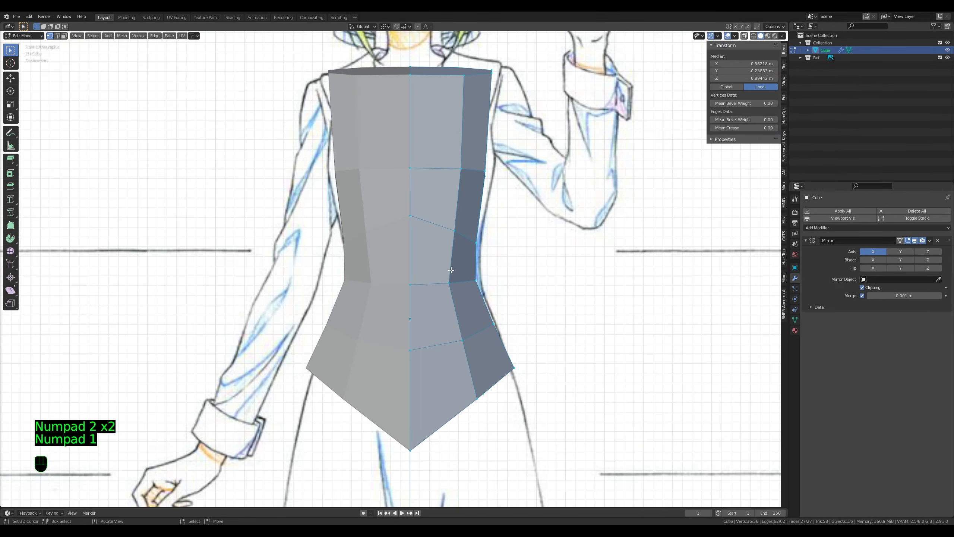
# Step: In wireframe, slide the under-chest edge loop up toward the chest and scale the waist loop slightly inward
pyautogui.press('z')
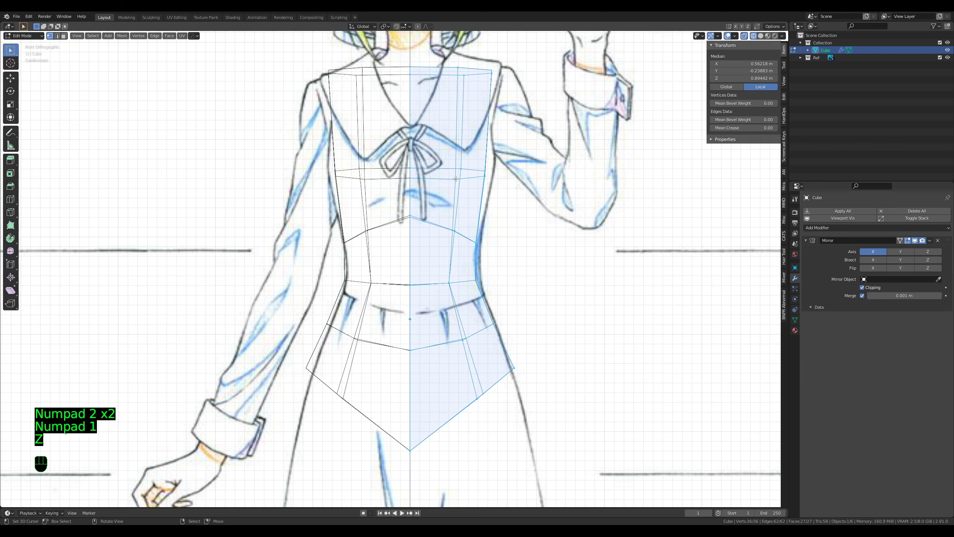
pyautogui.keyDown('alt'); pyautogui.click(444, 228); pyautogui.keyUp('alt')
pyautogui.press('g')
pyautogui.press('g')
pyautogui.click(494, 224)
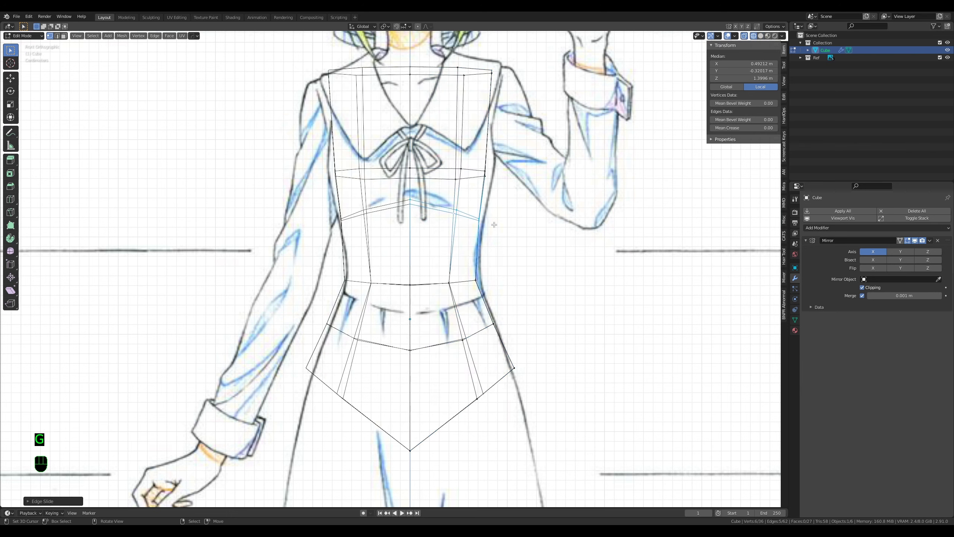
pyautogui.press('s')
pyautogui.click(492, 286)
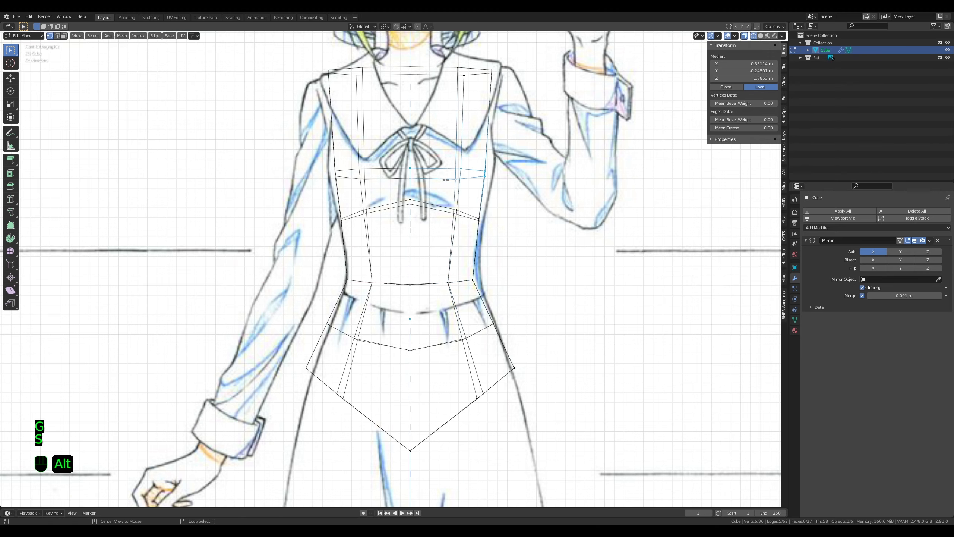
# Step: In solid view, slide the front centre edge of the chest loop slightly upward
pyautogui.moveTo(436, 166); pyautogui.dragTo(387, 170, button='middle')
pyautogui.press('z')
pyautogui.click(552, 209)
pyautogui.rightClick(386, 175)
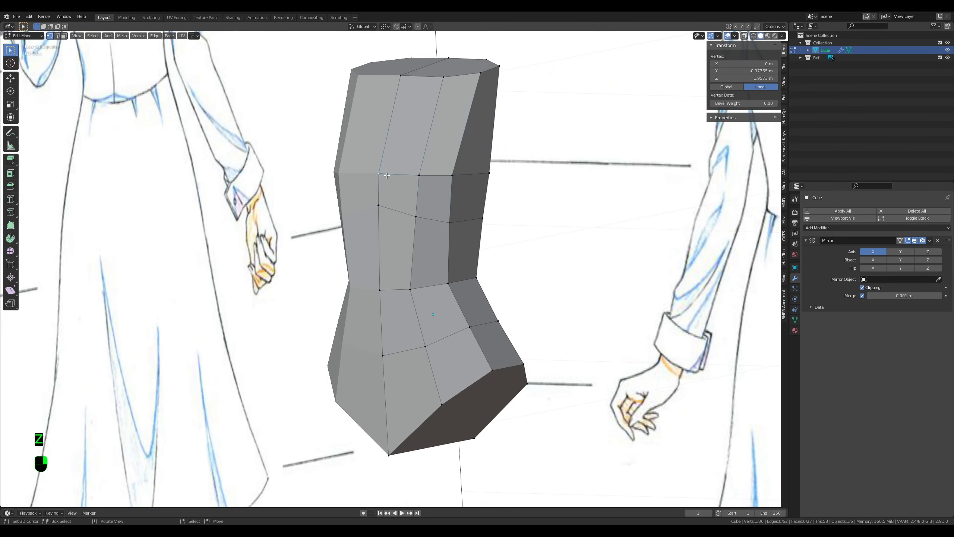
pyautogui.keyDown('shift'); pyautogui.rightClick(420, 174); pyautogui.keyUp('shift')
pyautogui.press('g')
pyautogui.press('g')
pyautogui.click(459, 197)
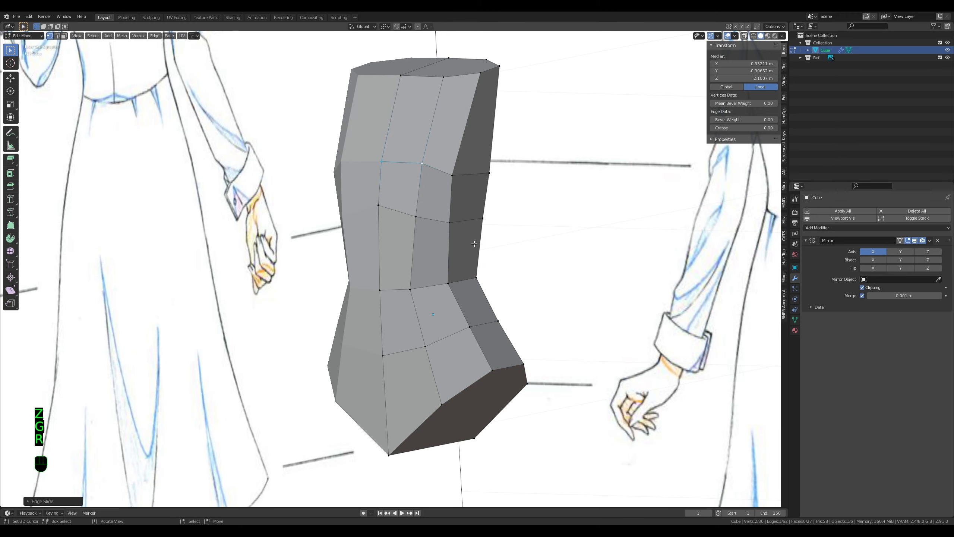
# Step: Move the chest loop's front corner vertex outward to widen the front of the chest
pyautogui.moveTo(474, 243); pyautogui.dragTo(432, 226, button='middle')
pyautogui.rightClick(395, 168)
pyautogui.moveTo(370, 192); pyautogui.dragTo(326, 200, button='middle')
pyautogui.press('g')
pyautogui.click(327, 199)
pyautogui.rightClick(391, 177)
pyautogui.press('g')
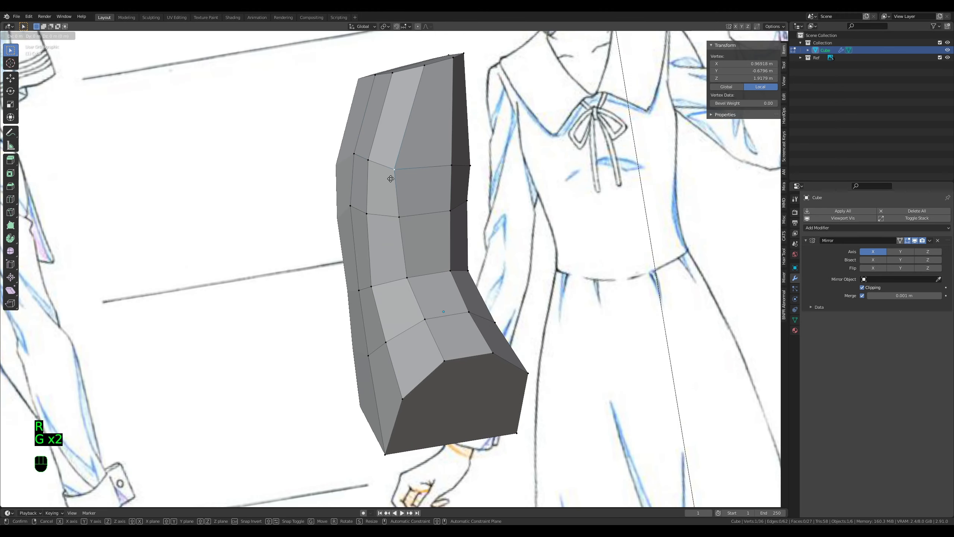
pyautogui.click(402, 179)
# Step: Slide the under-chest loop's front corner vertex slightly outward along its edge
pyautogui.rightClick(401, 219)
pyautogui.press('g')
pyautogui.press('g')
pyautogui.click(406, 227)
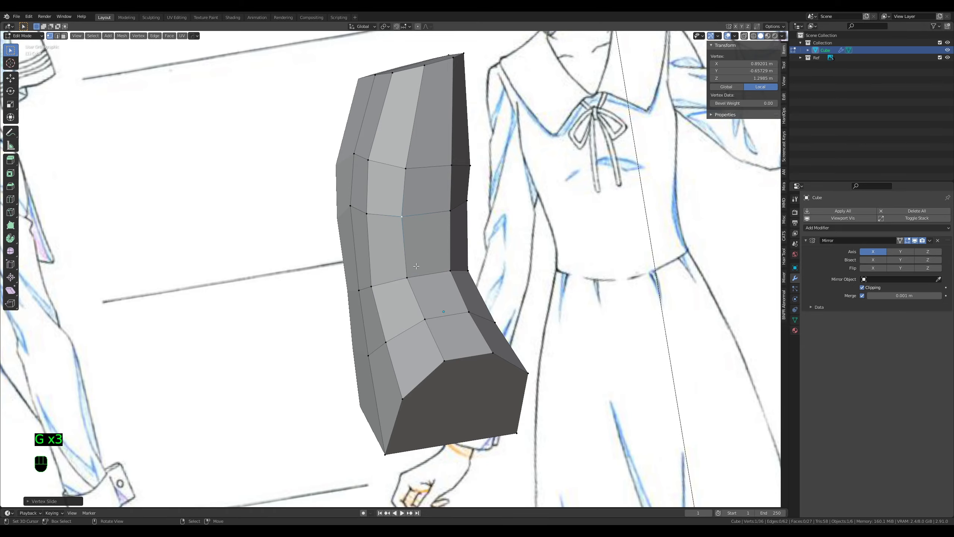
pyautogui.press('g')
pyautogui.press('g')
pyautogui.click(429, 296)
# Step: Slide the chest loop's back vertices upward along their edges, from the back centre toward the side
pyautogui.moveTo(429, 296)
pyautogui.mouseDown(button='middle')
pyautogui.moveTo(412, 314)
pyautogui.moveTo(273, 264)
pyautogui.moveTo(439, 282)
pyautogui.mouseUp(button='middle')
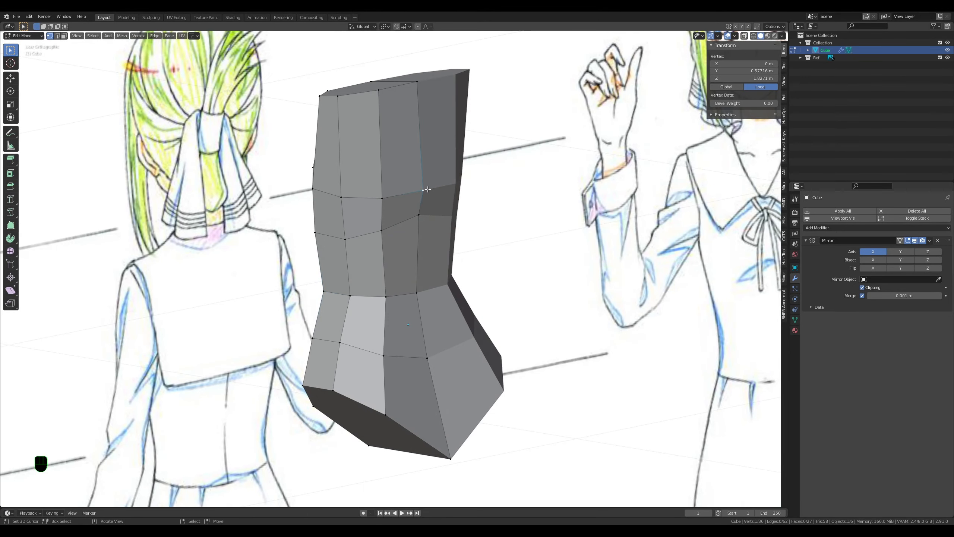
pyautogui.press('g')
pyautogui.press('g')
pyautogui.click(426, 164)
pyautogui.rightClick(383, 200)
pyautogui.press('g')
pyautogui.press('g')
pyautogui.click(379, 175)
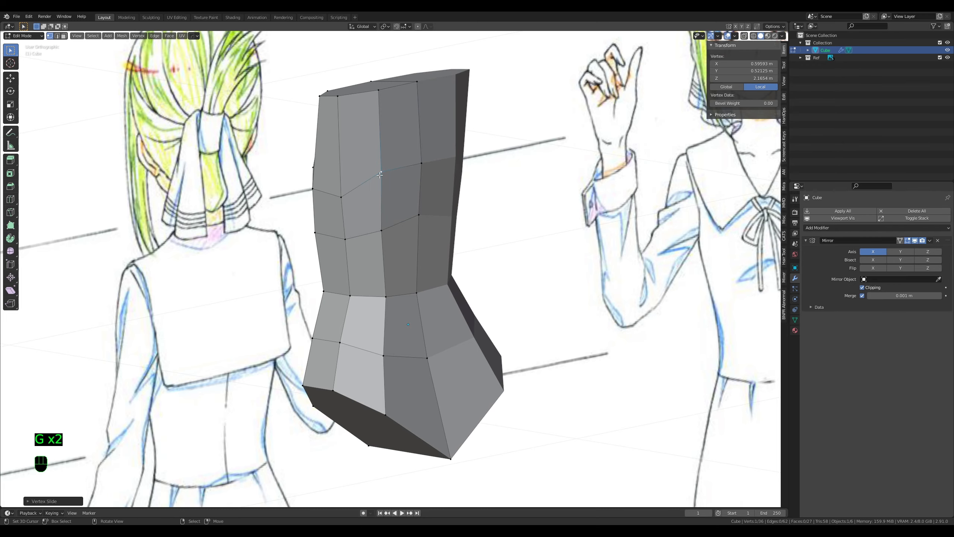
pyautogui.rightClick(343, 200)
pyautogui.press('g')
pyautogui.press('g')
pyautogui.click(343, 190)
# Step: Slide the chest loop's front corner vertex up and move its rear side edge slightly outward
pyautogui.moveTo(343, 190); pyautogui.dragTo(437, 159, button='middle')
pyautogui.rightClick(440, 196)
pyautogui.press('g')
pyautogui.press('g')
pyautogui.click(436, 140)
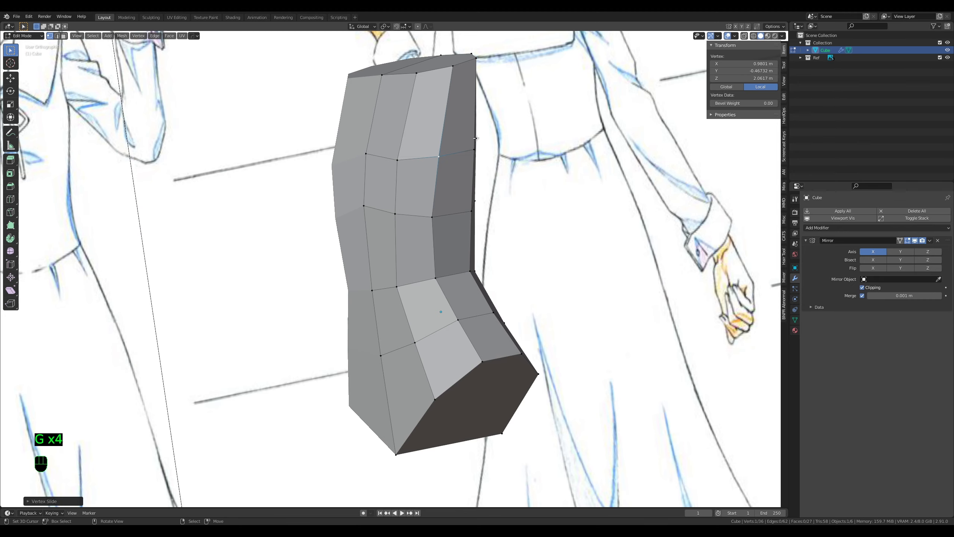
pyautogui.keyDown('shift'); pyautogui.rightClick(473, 148); pyautogui.keyUp('shift')
pyautogui.press('g')
pyautogui.click(498, 155)
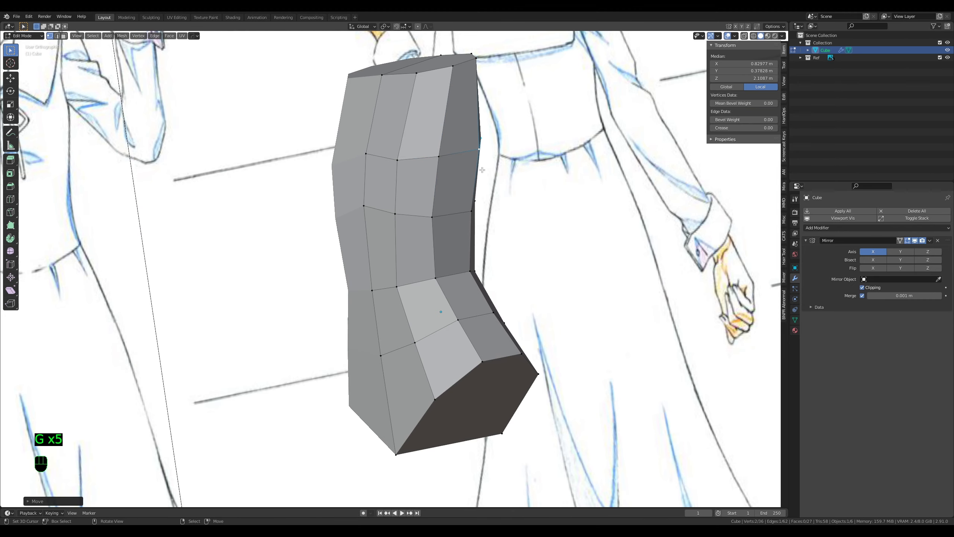
# Step: Slide the under-chest loop's front centre vertex along the centre line to adjust its height
pyautogui.moveTo(447, 249); pyautogui.dragTo(469, 251, button='middle')
pyautogui.rightClick(401, 211)
pyautogui.press('g')
pyautogui.press('g')
pyautogui.click(400, 224)
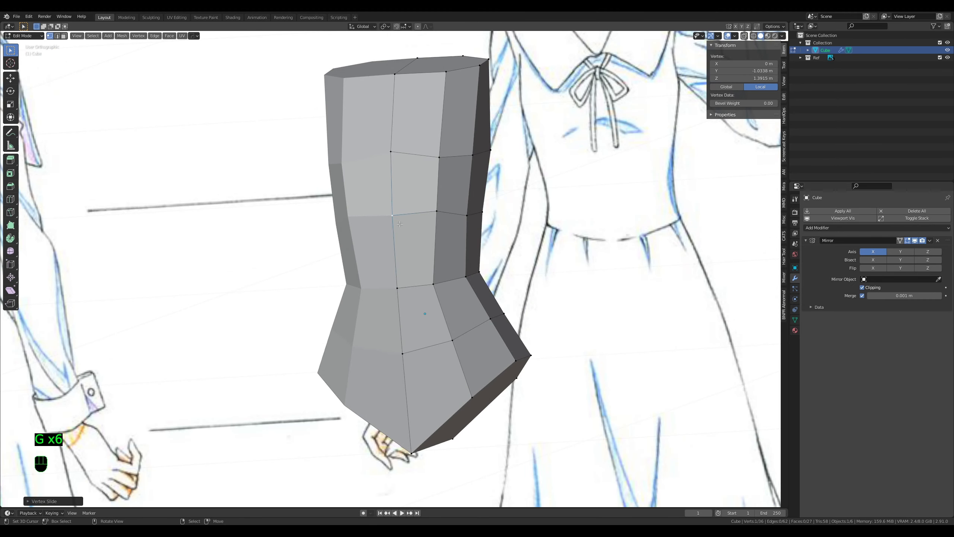
pyautogui.moveTo(443, 163); pyautogui.dragTo(509, 273, button='middle')
pyautogui.press('KP_5')
pyautogui.press('KP_1')
pyautogui.press('g')
pyautogui.press('g')
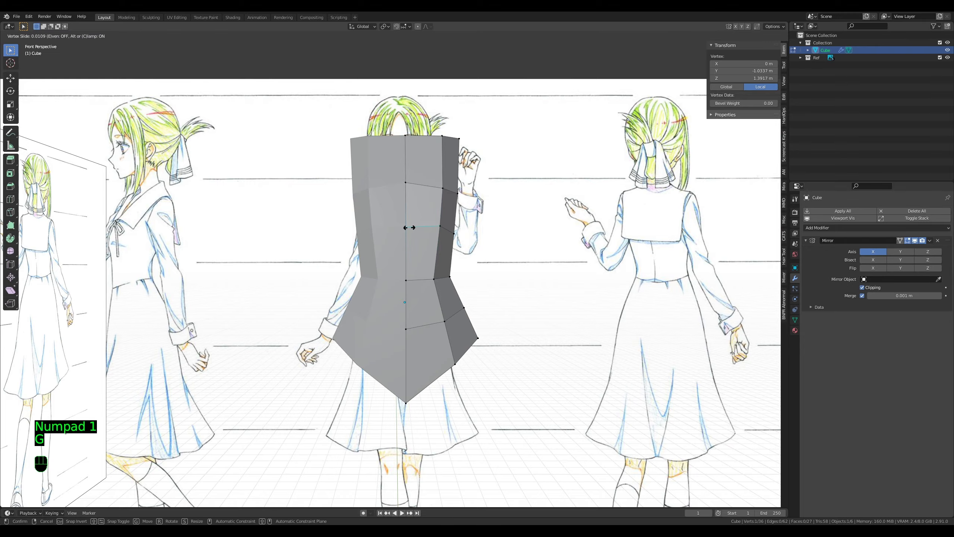
pyautogui.click(412, 222)
pyautogui.moveTo(412, 221); pyautogui.dragTo(379, 226, button='middle')
pyautogui.press('g')
pyautogui.click(395, 220)
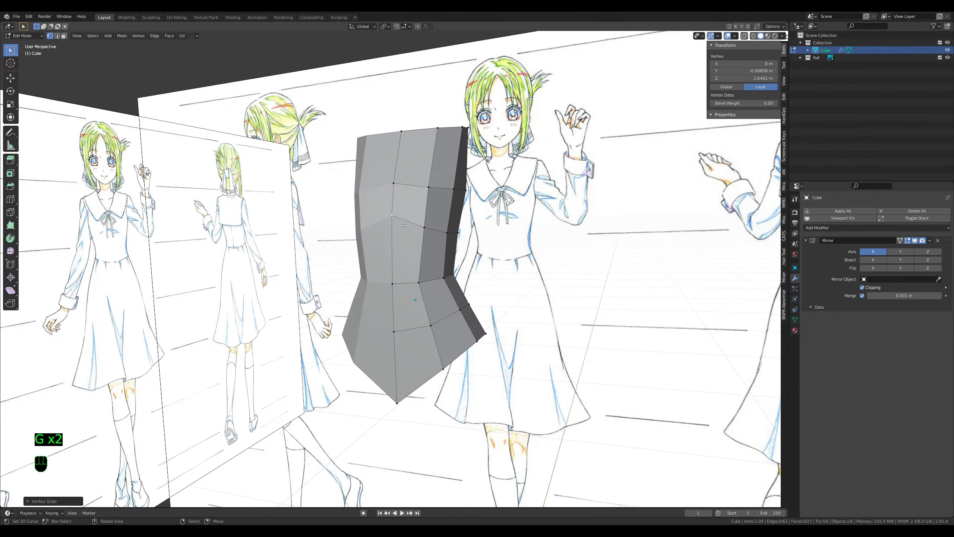
# Step: Slide the chest edge loop slightly and bevel it into two loops
pyautogui.press('Tab')
pyautogui.moveTo(466, 329); pyautogui.dragTo(505, 301, button='middle')
pyautogui.press('Tab')
pyautogui.moveTo(507, 184); pyautogui.dragTo(499, 302, button='middle')
pyautogui.press('2')
pyautogui.click(441, 198)
pyautogui.press('g')
pyautogui.press('g')
pyautogui.click(440, 200)
pyautogui.press('Tab')
pyautogui.press('Tab')
pyautogui.hotkey('ctrl', 'b')
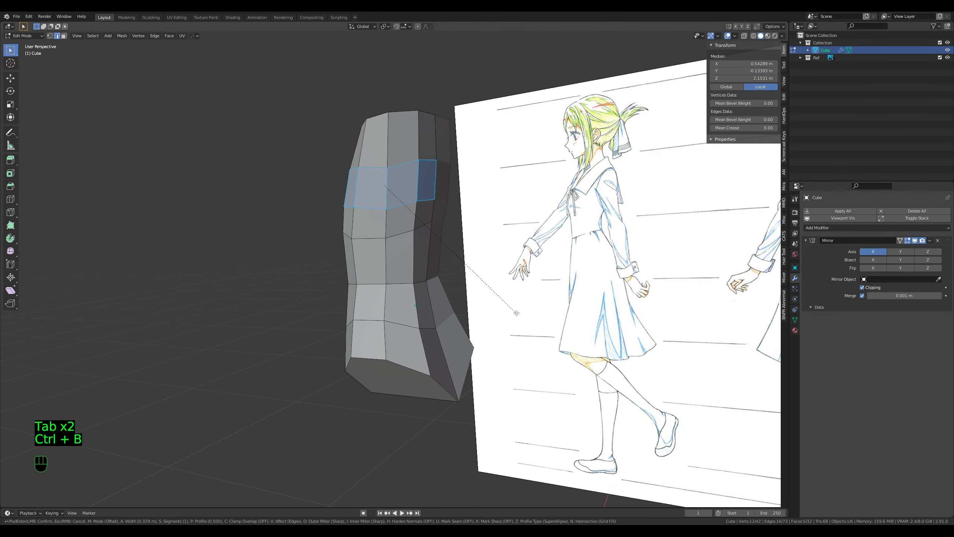
pyautogui.click(517, 313)
# Step: Slide the beveled chest loops slightly and smooth their vertices
pyautogui.moveTo(321, 290); pyautogui.dragTo(408, 306, button='middle')
pyautogui.keyDown('alt'); pyautogui.click(446, 172); pyautogui.keyUp('alt')
pyautogui.press('g')
pyautogui.press('g')
pyautogui.click(445, 173)
pyautogui.moveTo(506, 269); pyautogui.dragTo(406, 193, button='middle')
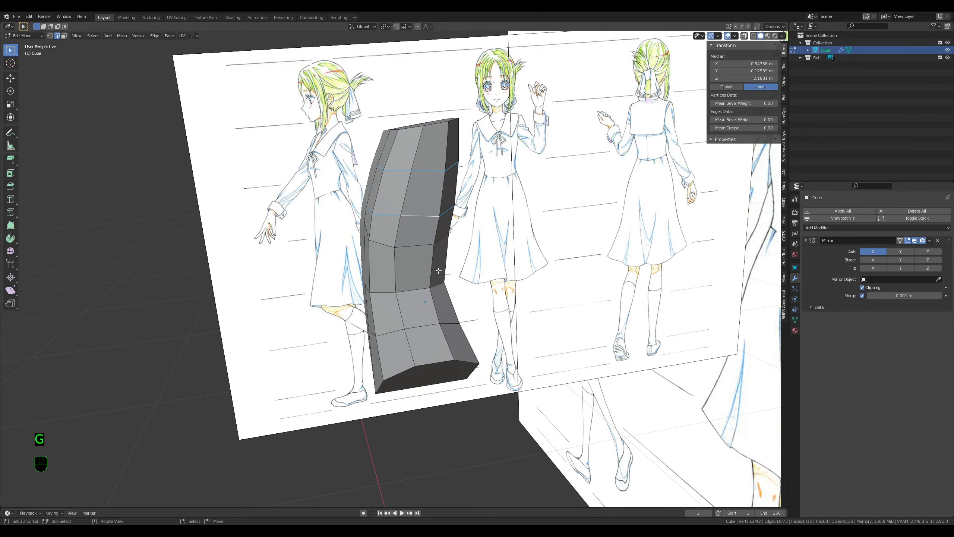
# Step: In the side view, scale the two chest loops along Y and shift them to fit the back outline
pyautogui.press('KP_3')
pyautogui.press('KP_5')
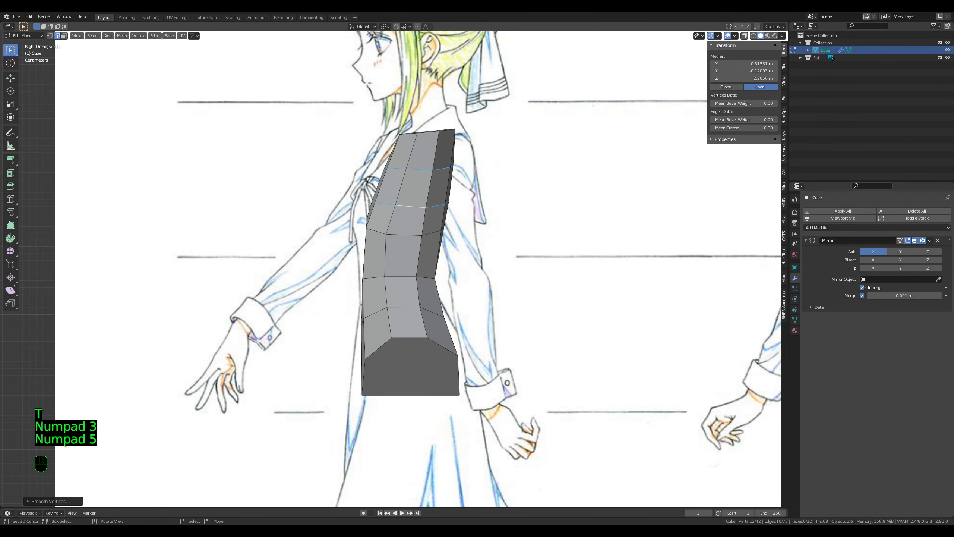
pyautogui.press('s')
pyautogui.press('y')
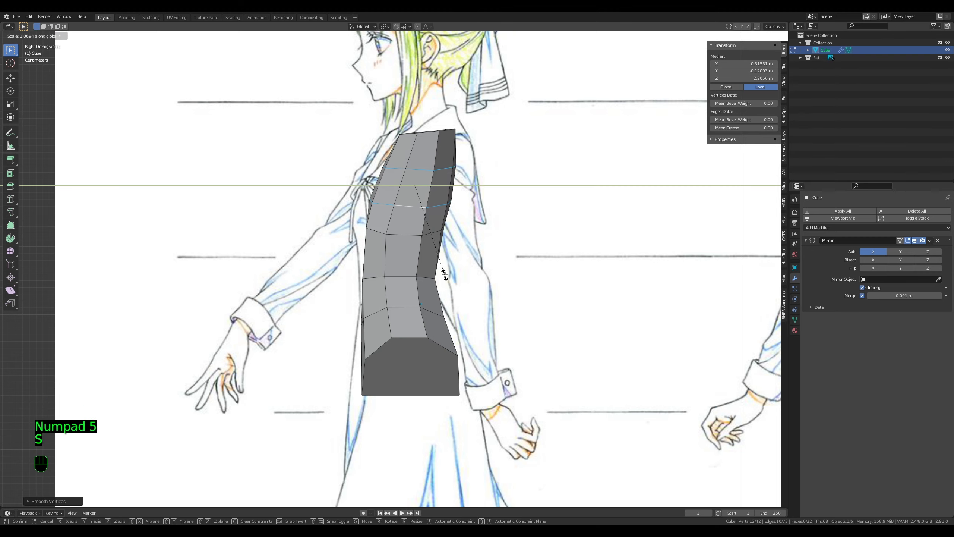
pyautogui.click(444, 274)
pyautogui.press('g')
pyautogui.click(444, 274)
pyautogui.press('s')
pyautogui.press('y')
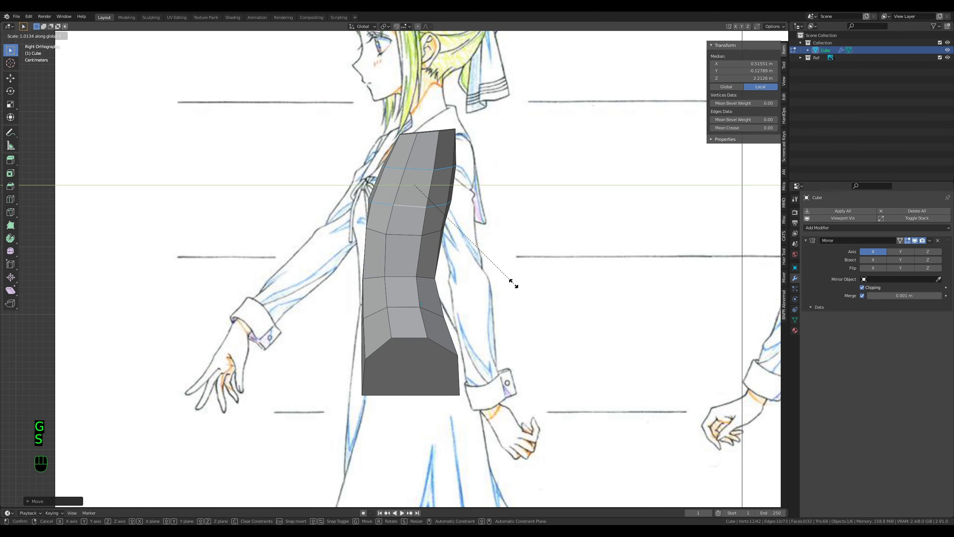
pyautogui.click(513, 281)
pyautogui.press('g')
pyautogui.click(518, 282)
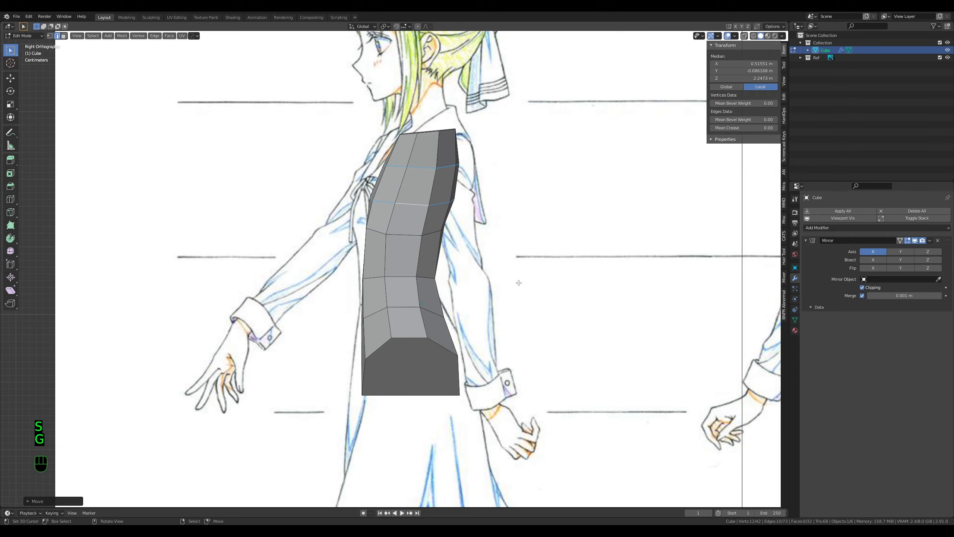
# Step: In the front view, widen the two chest loops along X to match the reference
pyautogui.press('KP_1')
pyautogui.press('s')
pyautogui.press('x')
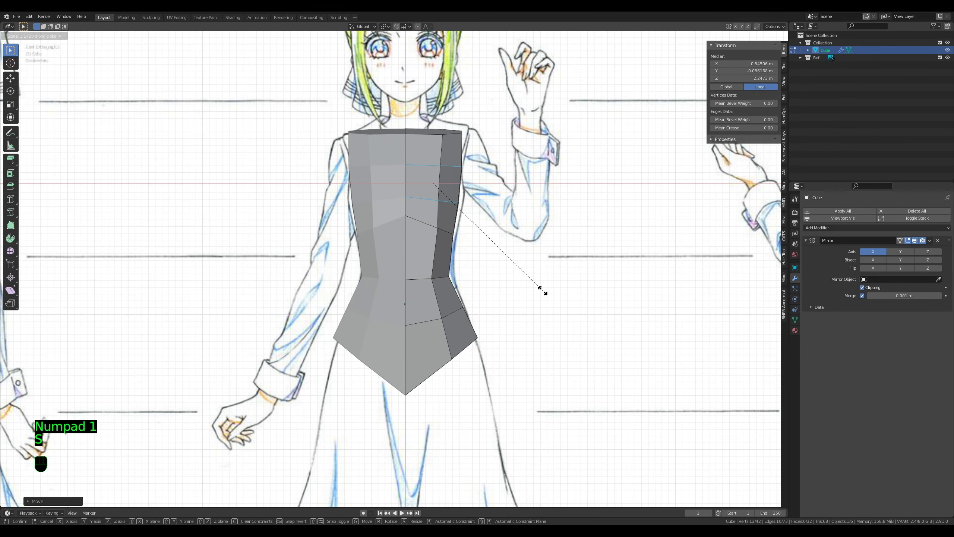
pyautogui.click(544, 291)
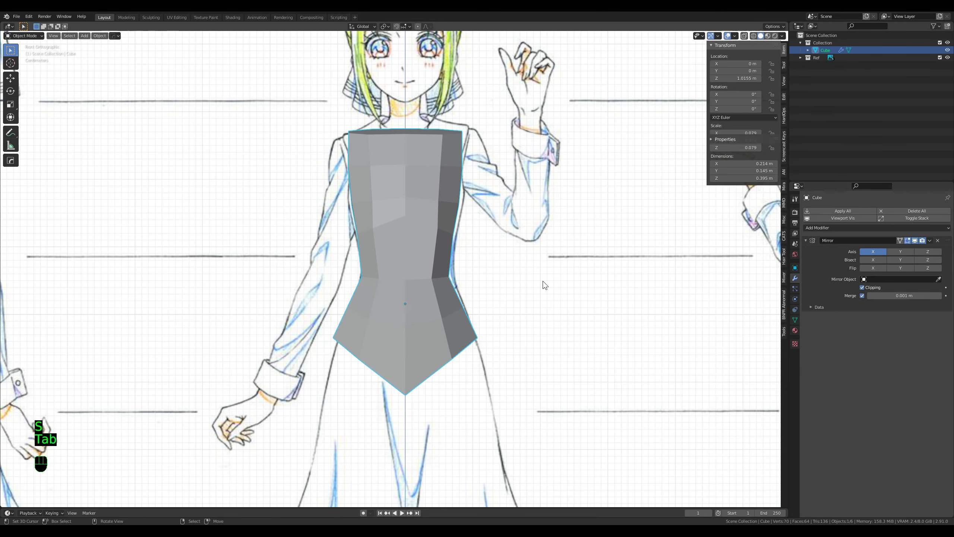
pyautogui.press('Tab')
pyautogui.press('Tab')
# Step: In perspective view, slide the front centre vertex of the torso's chest loop slightly along its edge
pyautogui.moveTo(543, 283); pyautogui.dragTo(429, 237, button='middle')
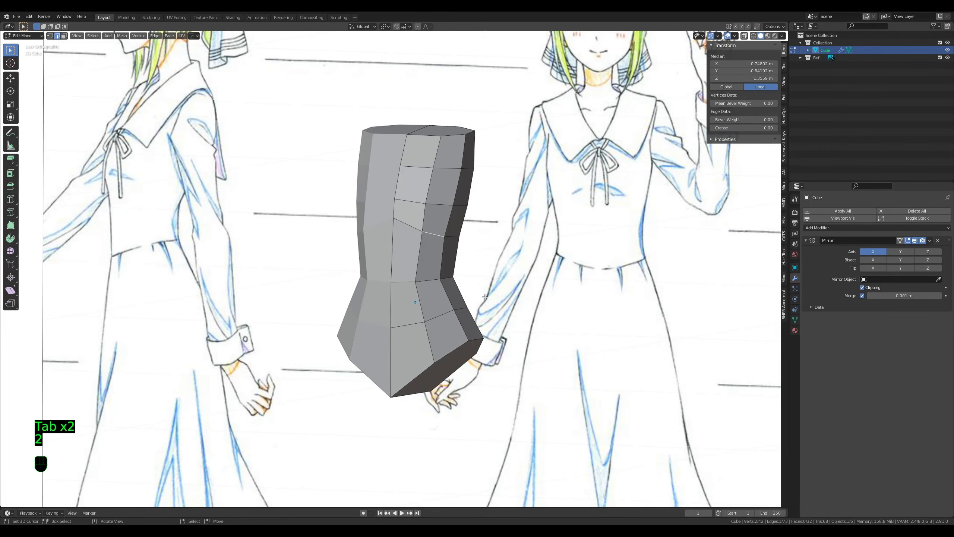
pyautogui.moveTo(485, 297); pyautogui.dragTo(357, 353, button='middle')
pyautogui.press('Tab')
pyautogui.press('KP_5')
pyautogui.press('Tab')
pyautogui.press('Tab')
pyautogui.press('Tab')
pyautogui.press('g')
pyautogui.press('Tab')
pyautogui.press('Tab')
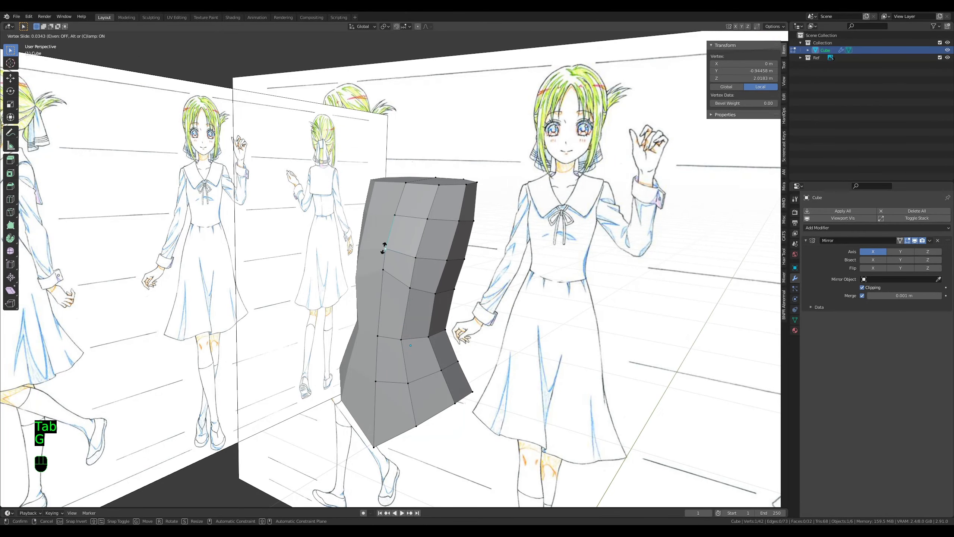
pyautogui.click(435, 297)
# Step: Move the upper front chest edge slightly along global Z
pyautogui.press('a')
pyautogui.press('a')
pyautogui.press('a')
pyautogui.moveTo(435, 297); pyautogui.dragTo(332, 308, button='middle')
pyautogui.moveTo(203, 300); pyautogui.dragTo(477, 225, button='middle')
pyautogui.press('2')
pyautogui.click(409, 216)
pyautogui.press('g')
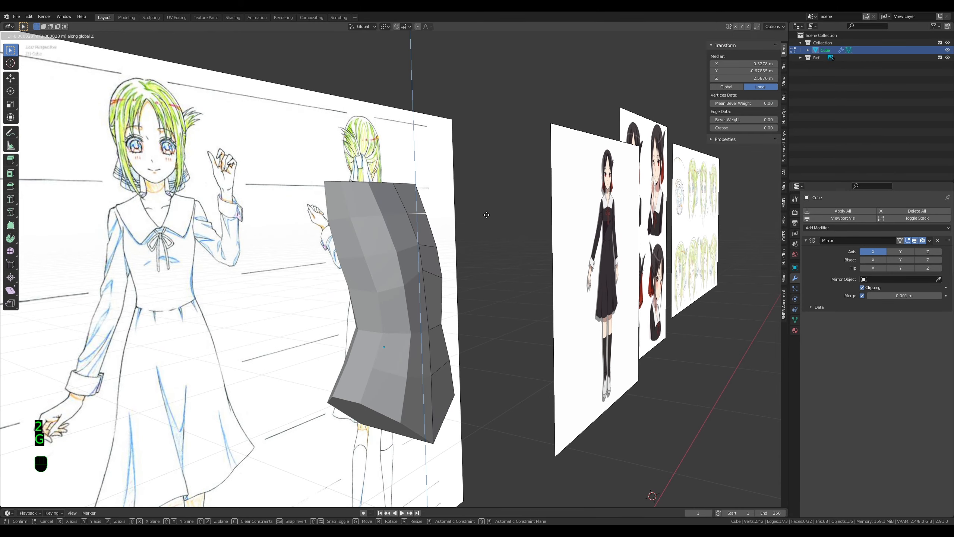
pyautogui.press('Tab')
# Step: In the front orthographic view, rotate the waist edge loop and shift it to match the reference waistline
pyautogui.press('KP_1')
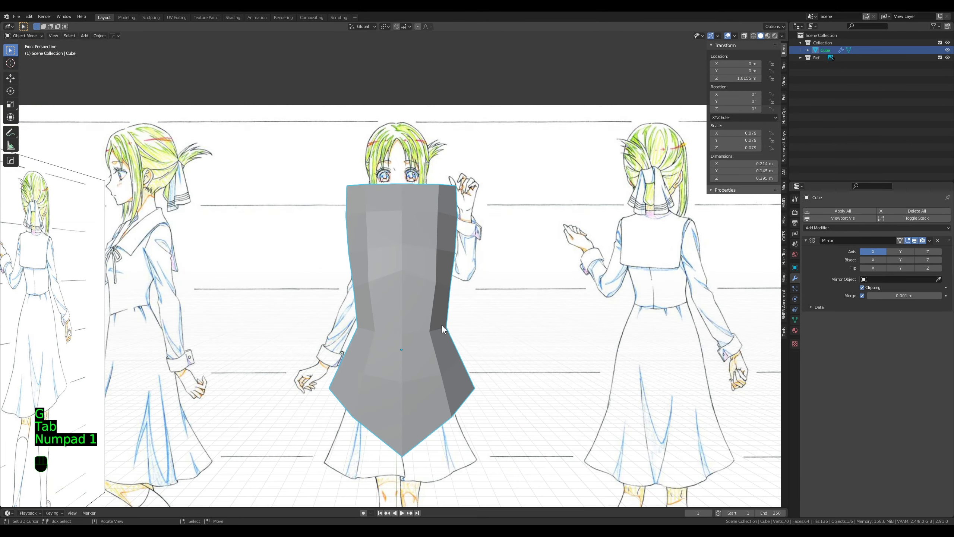
pyautogui.press('KP_5')
pyautogui.press('Tab')
pyautogui.keyDown('shift'); pyautogui.moveTo(449, 332); pyautogui.dragTo(447, 235, button='middle'); pyautogui.keyUp('shift')
pyautogui.keyDown('alt'); pyautogui.click(438, 230); pyautogui.keyUp('alt')
pyautogui.press('r')
pyautogui.click(521, 280)
pyautogui.press('g')
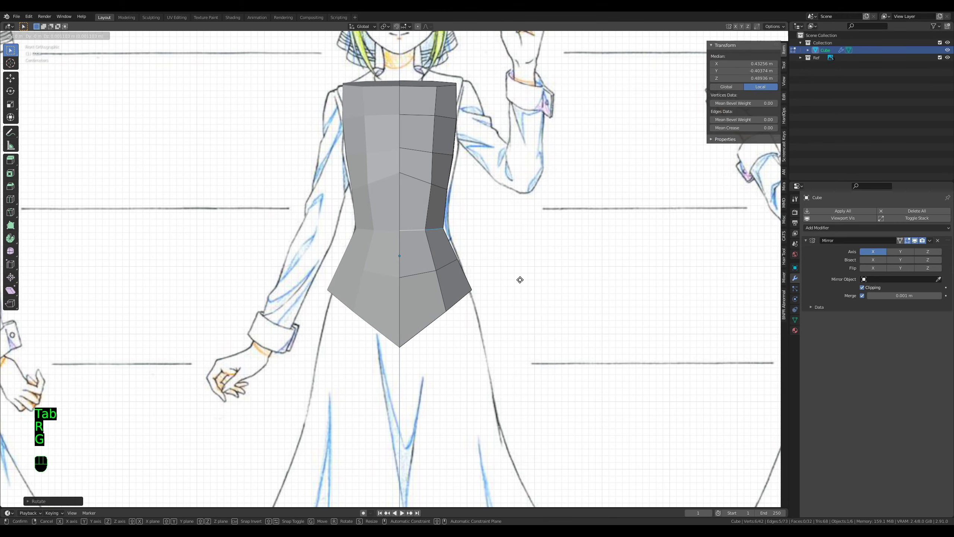
pyautogui.click(521, 275)
# Step: Move the torso's bottom edge loop slightly to fit the hips in the front reference
pyautogui.keyDown('alt'); pyautogui.rightClick(444, 319); pyautogui.keyUp('alt')
pyautogui.keyDown('shift'); pyautogui.moveTo(465, 332); pyautogui.dragTo(253, 280, button='middle'); pyautogui.keyUp('shift')
pyautogui.press('g')
pyautogui.click(464, 303)
pyautogui.press('Tab')
# Step: In the right wireframe view, scale the hip edge loop along Y and shift it to fit the side outline
pyautogui.press('KP_3')
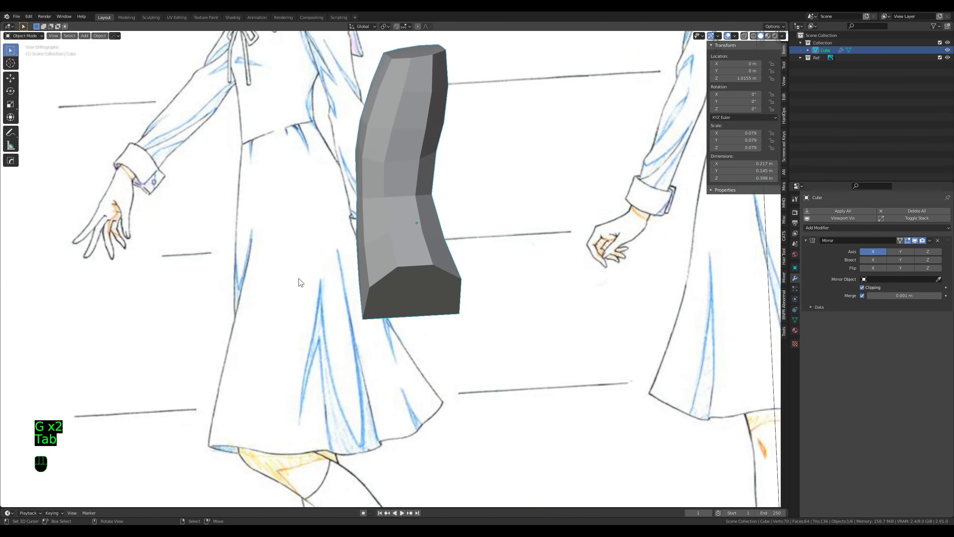
pyautogui.press('Tab')
pyautogui.press('z')
pyautogui.press('KP_5')
pyautogui.press('KP_5')
pyautogui.press('KP_5')
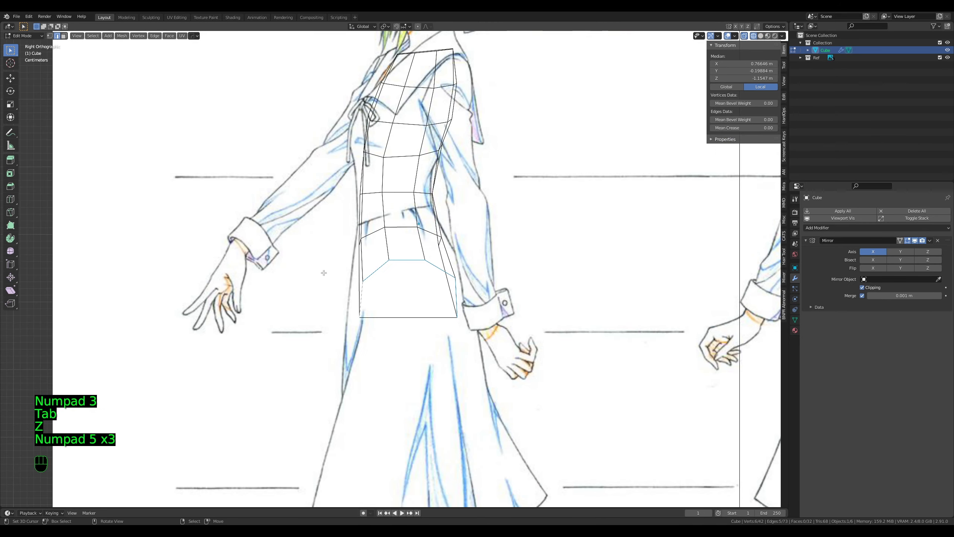
pyautogui.keyDown('alt'); pyautogui.rightClick(430, 232); pyautogui.keyUp('alt')
pyautogui.press('1')
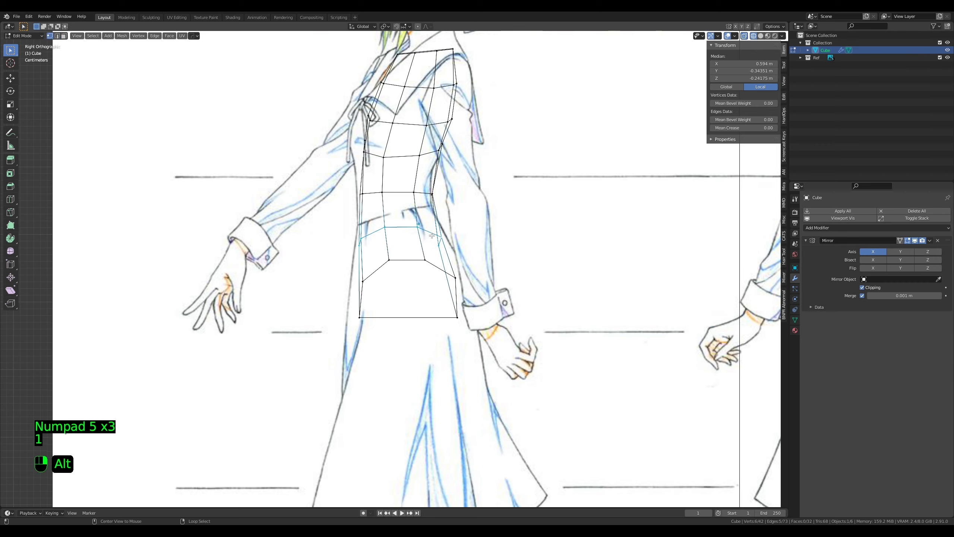
pyautogui.keyDown('alt'); pyautogui.rightClick(430, 233); pyautogui.keyUp('alt')
pyautogui.press('s')
pyautogui.press('y')
pyautogui.click(510, 270)
pyautogui.press('g')
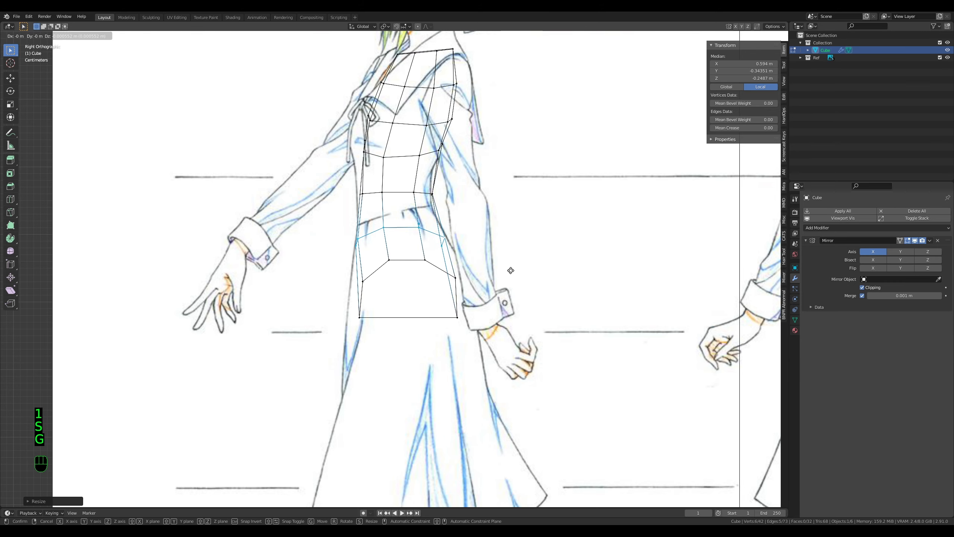
pyautogui.click(510, 270)
# Step: Select the torso's bottom vertices and widen them along Y to match the side reference
pyautogui.press('a')
pyautogui.press('a')
pyautogui.press('a')
pyautogui.press('c')
pyautogui.moveTo(448, 313)
pyautogui.mouseDown()
pyautogui.moveTo(440, 297)
pyautogui.moveTo(359, 295)
pyautogui.mouseUp()
pyautogui.rightClick(363, 298)
pyautogui.press('s')
pyautogui.press('y')
pyautogui.click(548, 330)
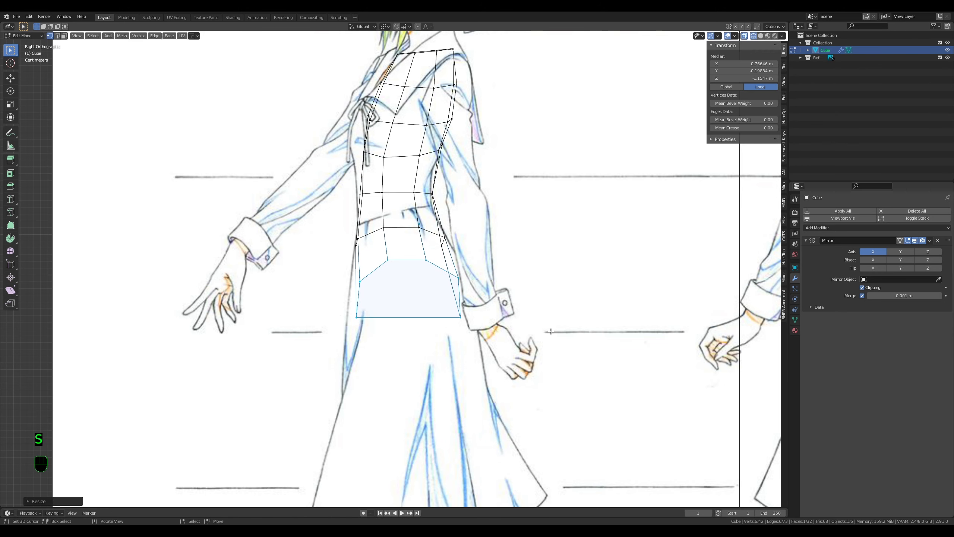
# Step: Scale the two chest edge loops along Y and shift them to fit the side outline
pyautogui.press('Tab')
pyautogui.keyDown('shift'); pyautogui.moveTo(376, 160); pyautogui.dragTo(384, 230, button='middle'); pyautogui.keyUp('shift')
pyautogui.press('Tab')
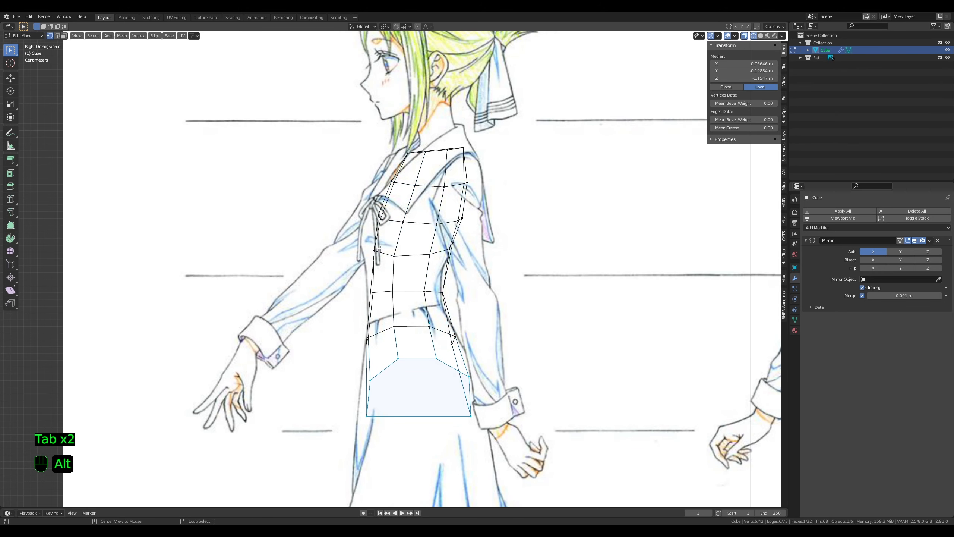
pyautogui.keyDown('alt'); pyautogui.keyDown('shift'); pyautogui.rightClick(393, 225); pyautogui.keyUp('shift'); pyautogui.keyUp('alt')
pyautogui.press('s')
pyautogui.press('y')
pyautogui.click(522, 276)
pyautogui.press('g')
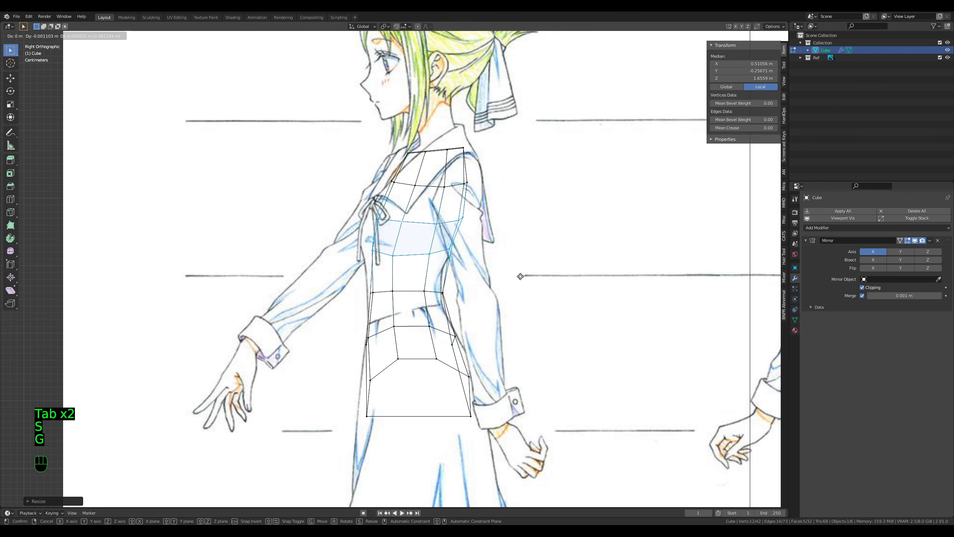
pyautogui.click(519, 276)
# Step: Scale the waist edge loop along Y and shift it to fit the side outline
pyautogui.keyDown('alt'); pyautogui.click(425, 291); pyautogui.keyUp('alt')
pyautogui.press('g')
pyautogui.press('y')
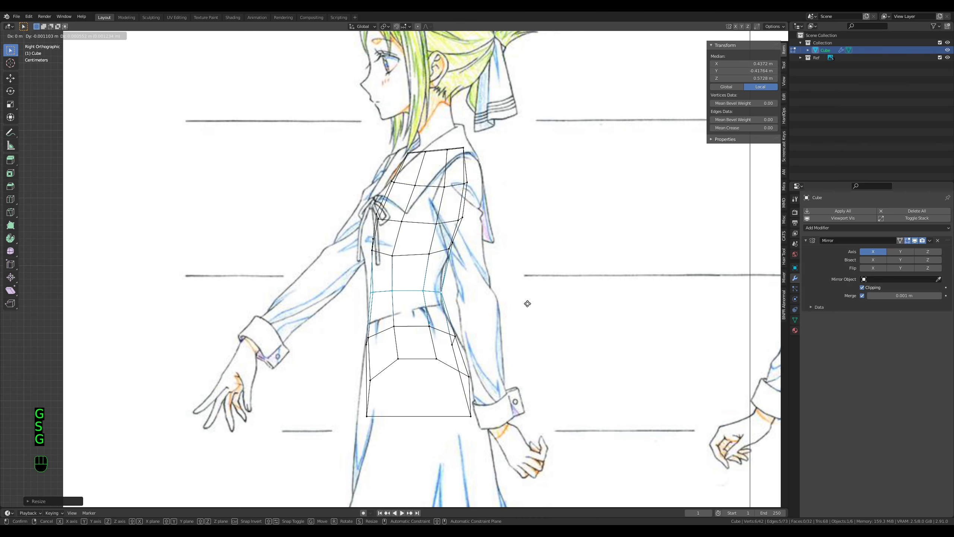
pyautogui.click(525, 302)
pyautogui.keyDown('alt'); pyautogui.rightClick(444, 253); pyautogui.keyUp('alt')
pyautogui.press('r')
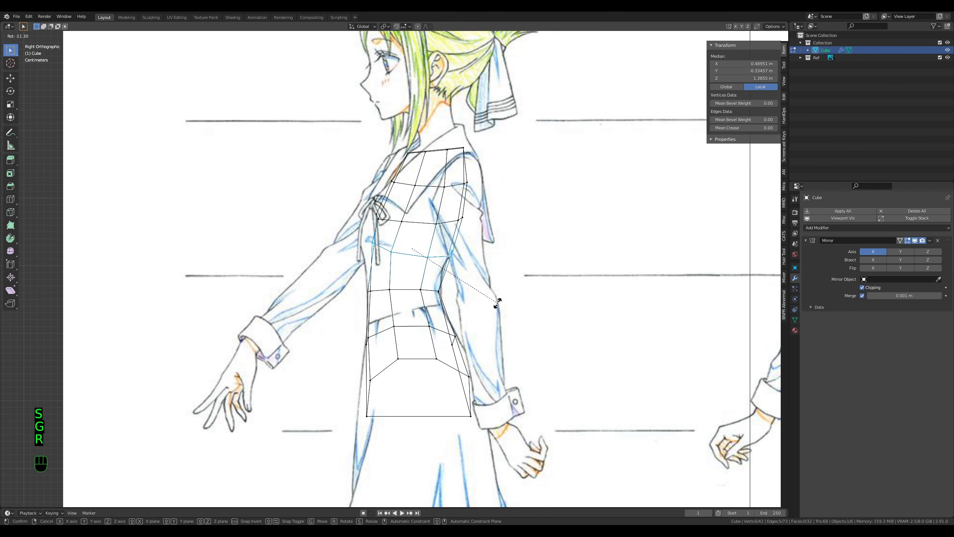
pyautogui.rightClick(491, 291)
# Step: Slide the back centre vertex of the loop below the chest down along its edge
pyautogui.press('a')
pyautogui.press('a')
pyautogui.press('a')
pyautogui.press('c')
pyautogui.click(476, 258)
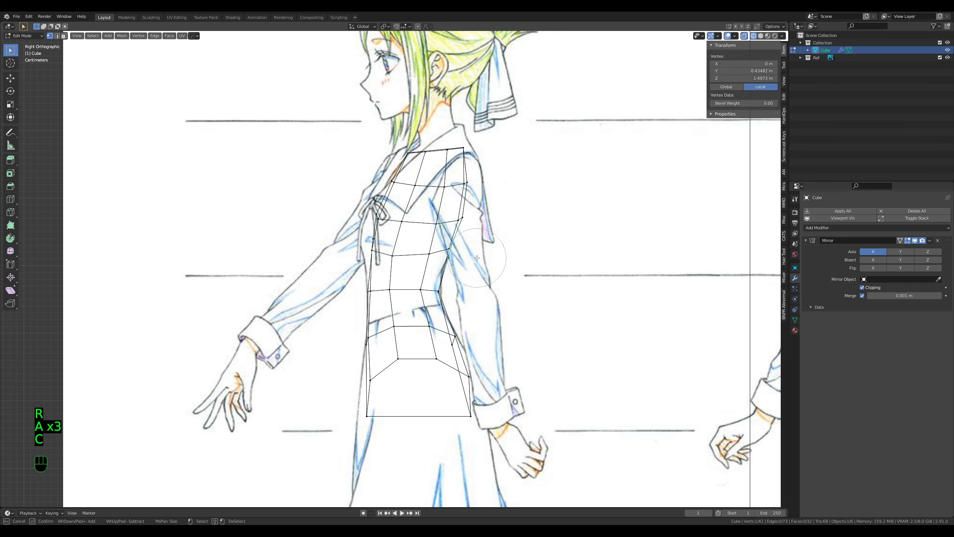
pyautogui.press('g')
pyautogui.press('g')
pyautogui.click(454, 266)
# Step: Slide the neighbouring back and side vertices of the loop below the chest down to even out the loop
pyautogui.rightClick(447, 253)
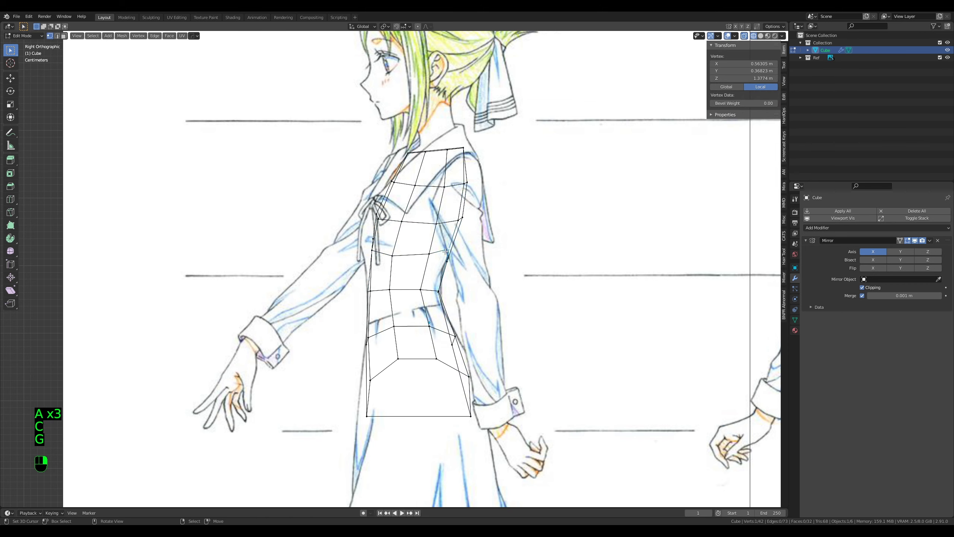
pyautogui.press('g')
pyautogui.press('g')
pyautogui.click(442, 263)
pyautogui.press('g')
pyautogui.click(439, 263)
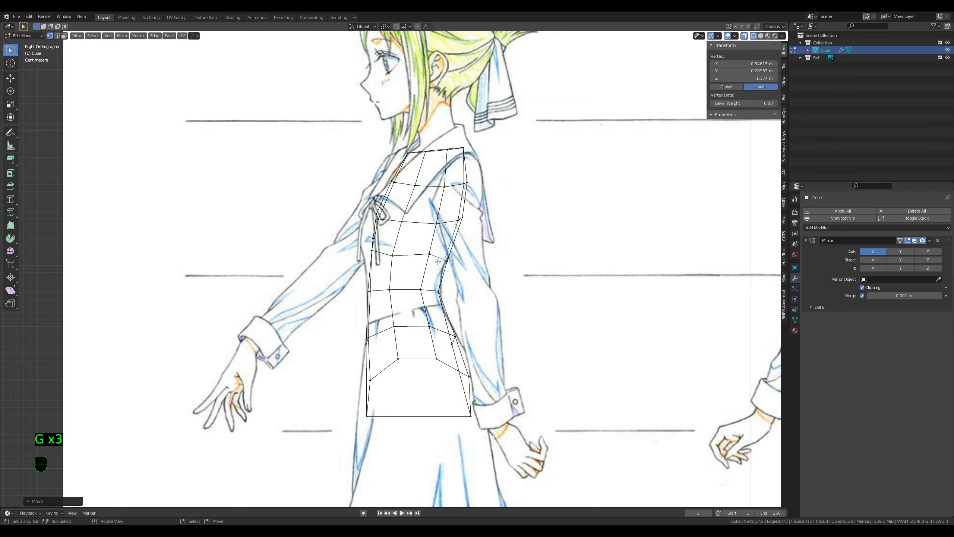
pyautogui.rightClick(430, 255)
pyautogui.press('g')
pyautogui.press('g')
pyautogui.click(429, 262)
# Step: Select the back edge of the loop below the chest and move it to the reference back outline
pyautogui.press('a')
pyautogui.press('a')
pyautogui.press('a')
pyautogui.press('c')
pyautogui.click(463, 259)
pyautogui.rightClick(463, 259)
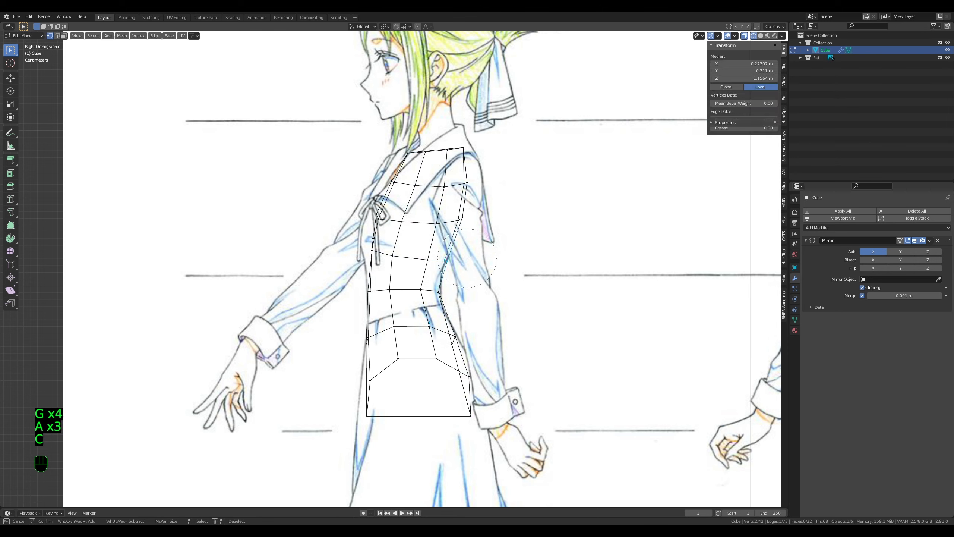
pyautogui.press('g')
pyautogui.click(462, 256)
# Step: Select the back edge of the chest loop and move it outward to the reference back outline
pyautogui.press('a')
pyautogui.press('a')
pyautogui.press('a')
pyautogui.press('c')
pyautogui.click(472, 226)
pyautogui.rightClick(472, 226)
pyautogui.press('g')
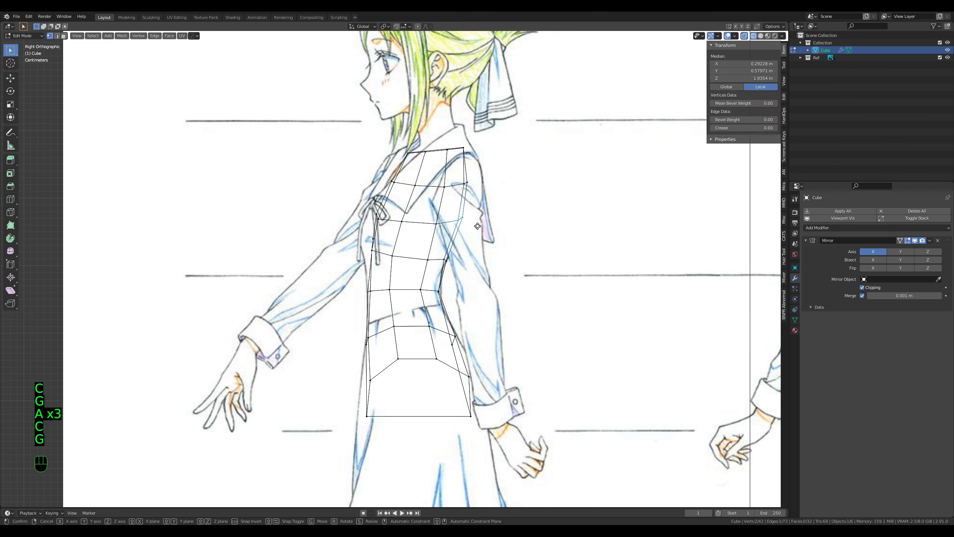
pyautogui.click(476, 229)
# Step: Select the back edge of the loop below the shoulders and move it outward to round the upper back
pyautogui.press('a')
pyautogui.press('a')
pyautogui.press('a')
pyautogui.press('c')
pyautogui.click(482, 192)
pyautogui.rightClick(481, 192)
pyautogui.press('g')
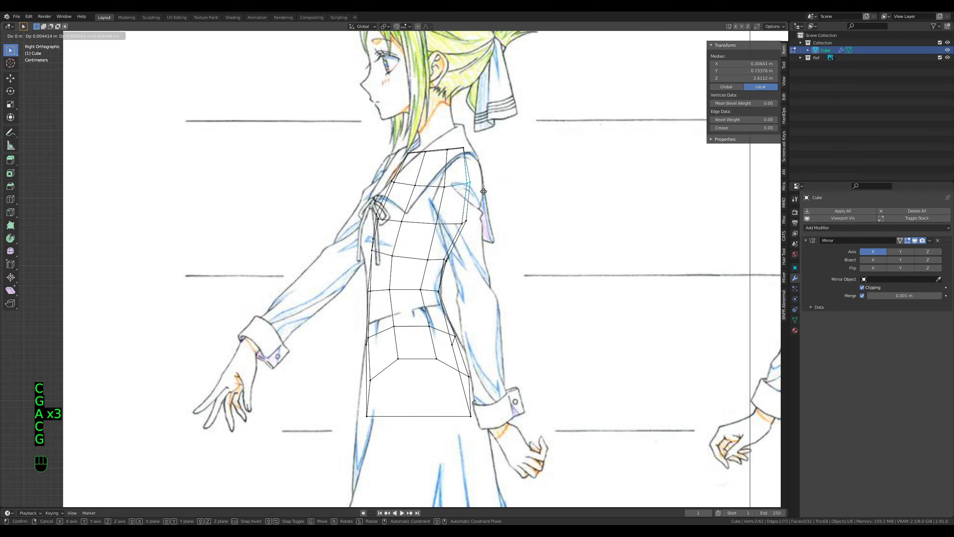
pyautogui.click(484, 192)
# Step: Scale the chest edge loop slightly along Y in the side view
pyautogui.press('Tab')
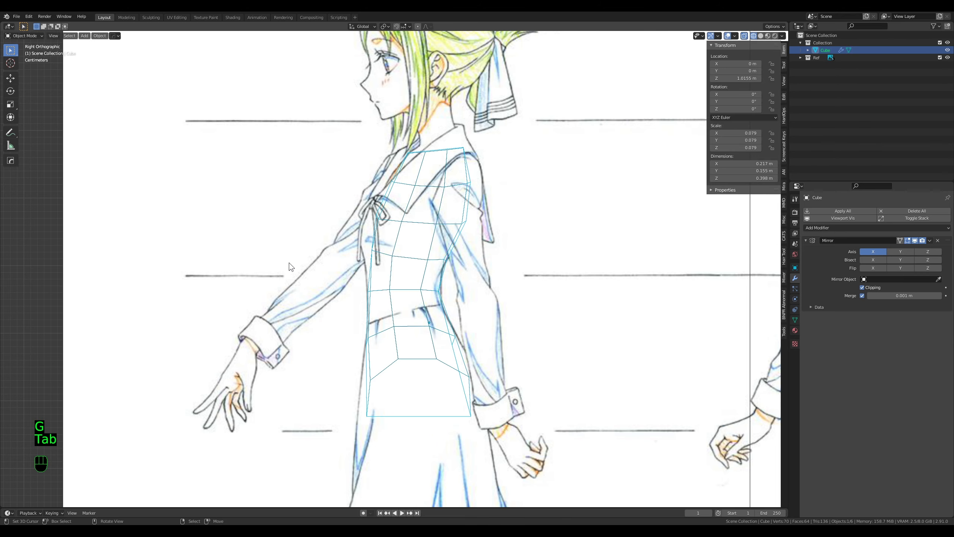
pyautogui.press('KP_1')
pyautogui.press('KP_3')
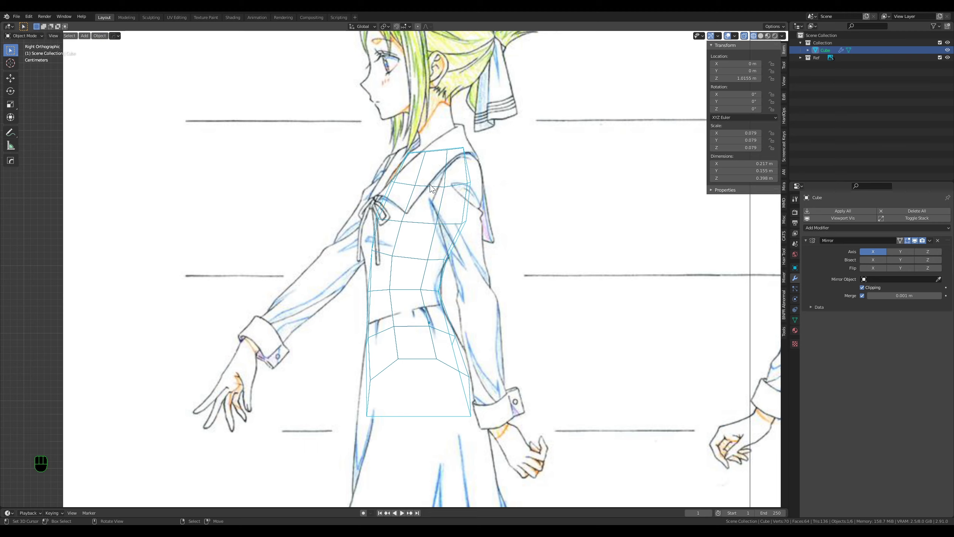
pyautogui.press('Tab')
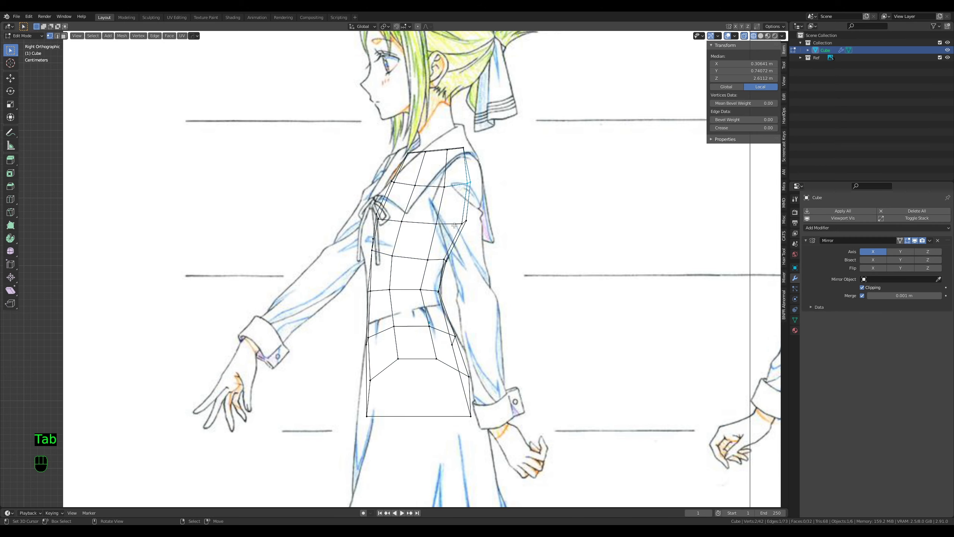
pyautogui.keyDown('alt'); pyautogui.rightClick(455, 225); pyautogui.keyUp('alt')
pyautogui.press('s')
pyautogui.press('y')
pyautogui.click(526, 247)
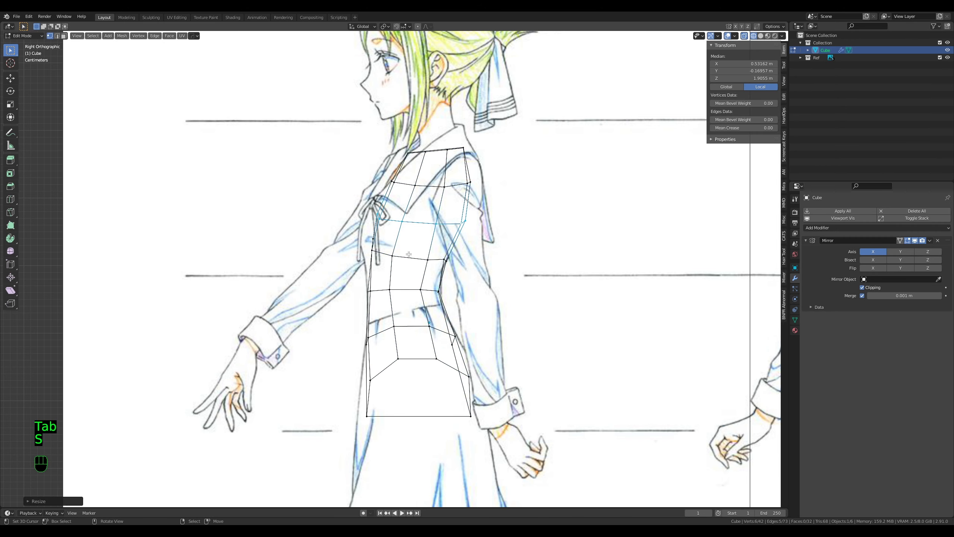
pyautogui.press('Tab')
pyautogui.press('Tab')
pyautogui.press('Tab')
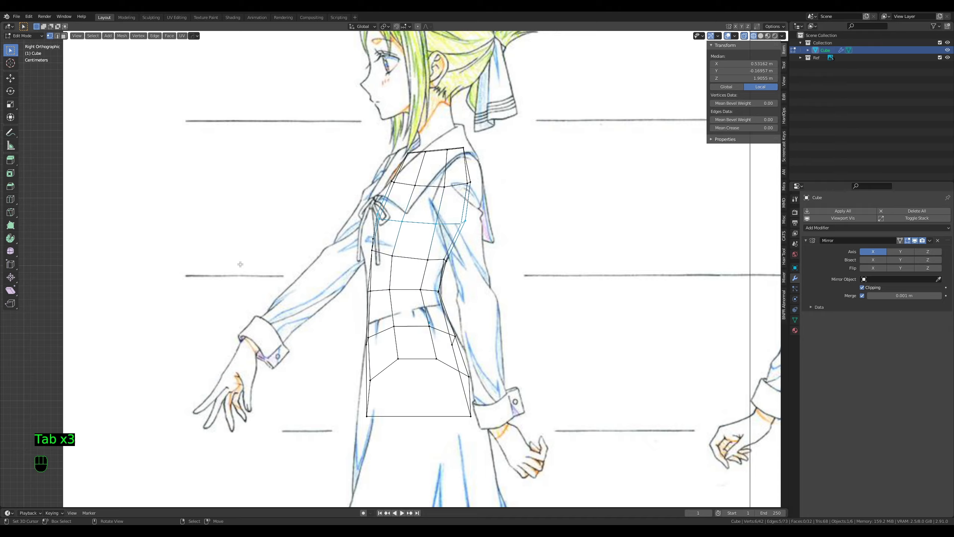
# Step: In the solid front view, slide the front side vertex of the loop below the chest along its edge
pyautogui.press('Tab')
pyautogui.press('KP_1')
pyautogui.press('KP_5')
pyautogui.press('z')
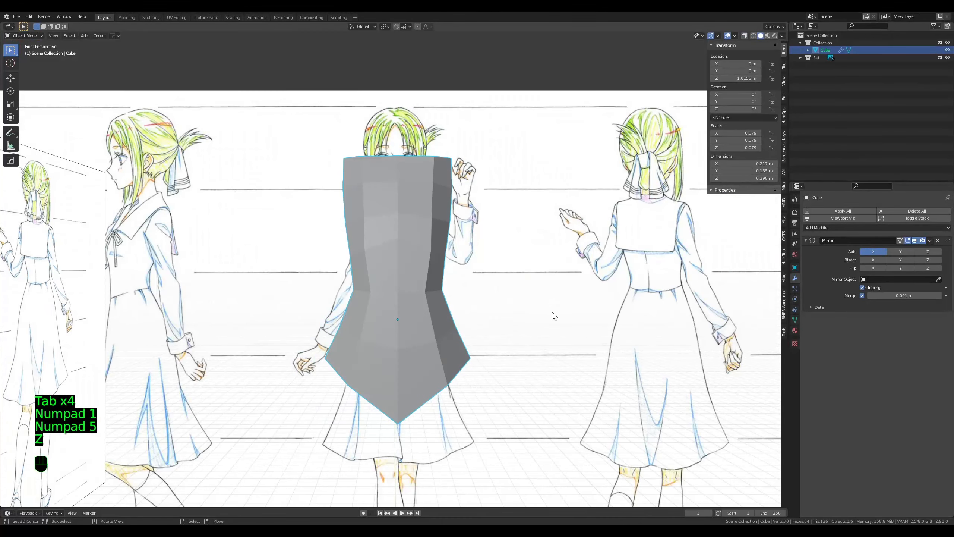
pyautogui.press('Tab')
pyautogui.press('2')
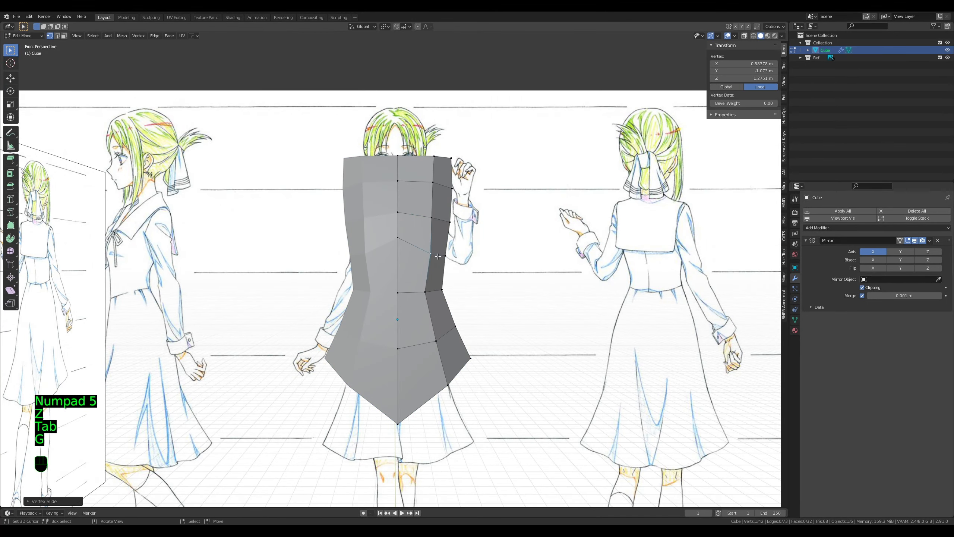
pyautogui.click(430, 251)
# Step: Select the side edges of the chest loop and slide them slightly to even the loop spacing
pyautogui.moveTo(431, 251); pyautogui.dragTo(498, 299, button='middle')
pyautogui.press('Tab')
pyautogui.press('KP_1')
pyautogui.press('Tab')
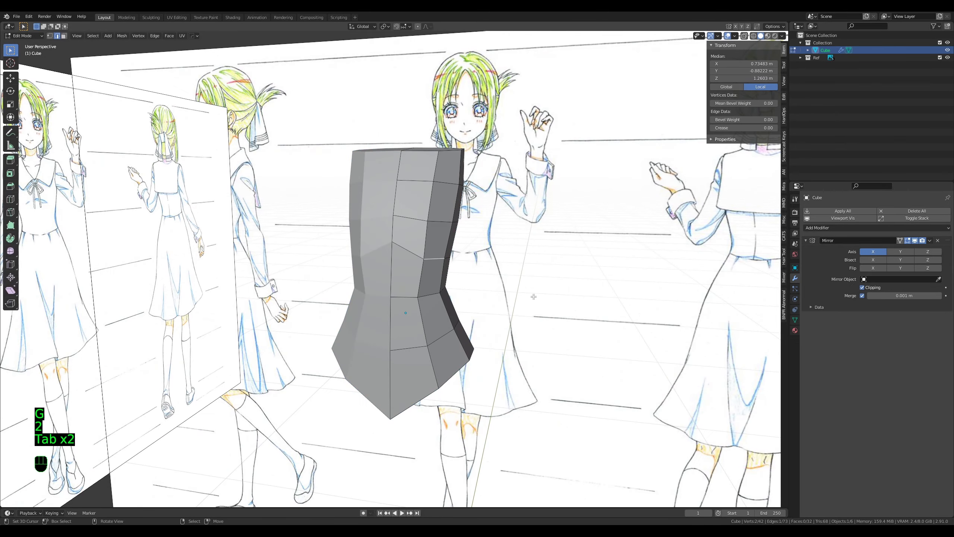
pyautogui.press('KP_5')
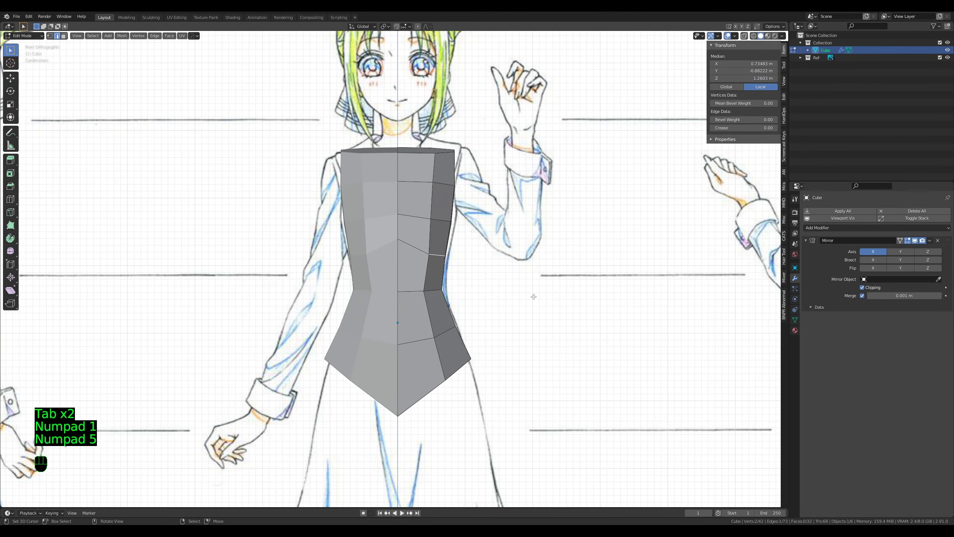
pyautogui.press('1')
pyautogui.moveTo(440, 284); pyautogui.dragTo(449, 235, button='middle')
pyautogui.press('Tab')
pyautogui.press('Tab')
pyautogui.press('g')
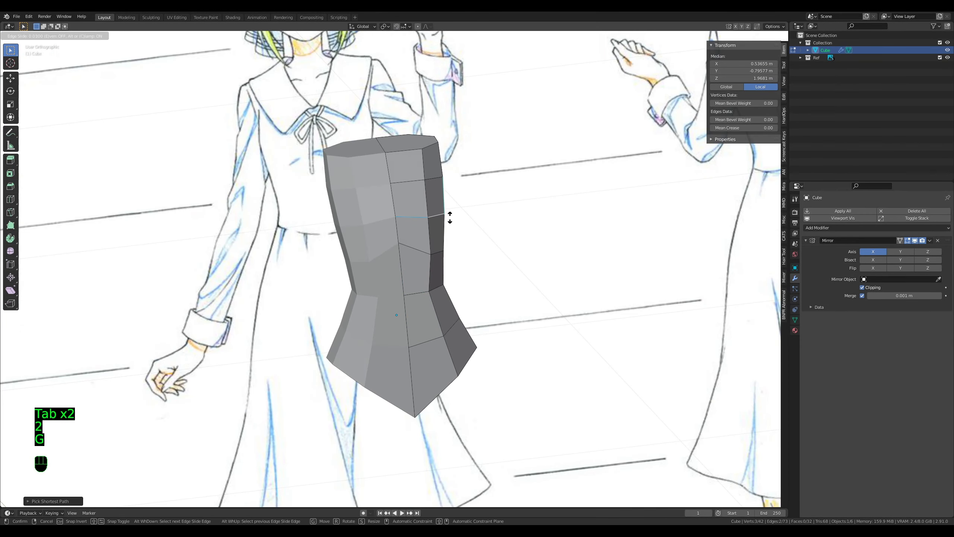
pyautogui.press('Tab')
# Step: Examine the torso's overall shape from the front, side and back
pyautogui.moveTo(410, 319); pyautogui.dragTo(293, 338, button='middle')
pyautogui.press('KP_6')
pyautogui.press('KP_1')
pyautogui.press('KP_5')
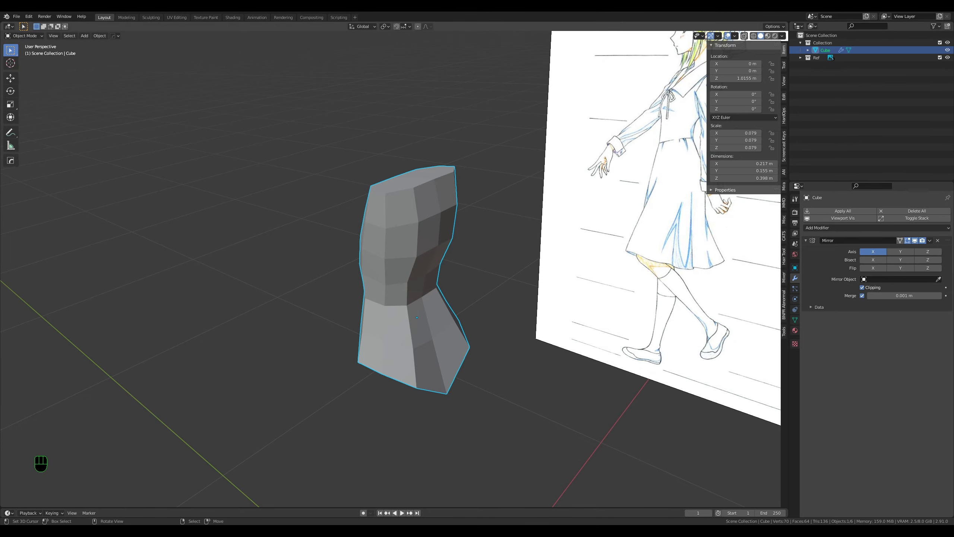
pyautogui.moveTo(353, 370); pyautogui.dragTo(460, 370, button='middle')
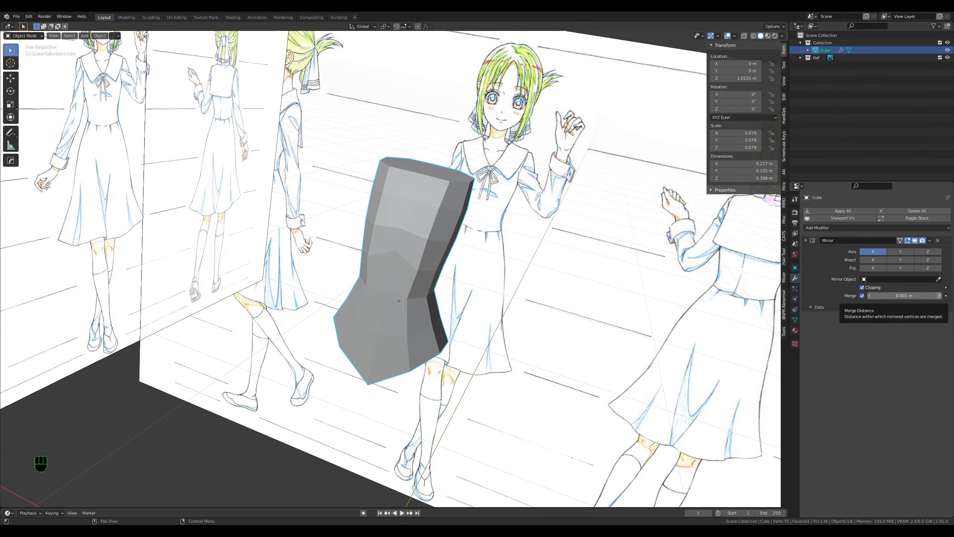
pyautogui.moveTo(586, 301); pyautogui.dragTo(531, 250, button='middle')
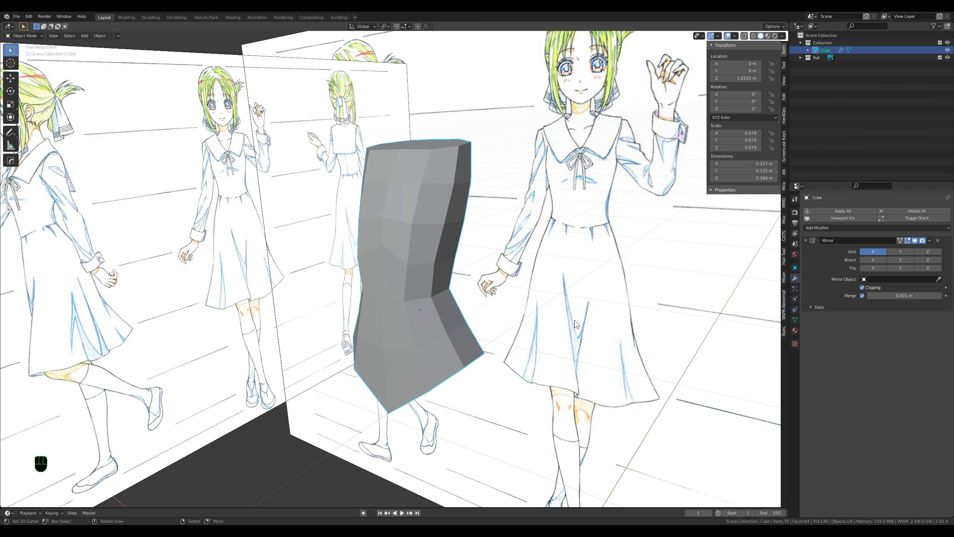
pyautogui.moveTo(504, 347); pyautogui.dragTo(561, 255, button='middle')
# Step: Move two vertices on the torso's top rim at the side-back corner to smooth the upper outline
pyautogui.press('Tab')
pyautogui.press('2')
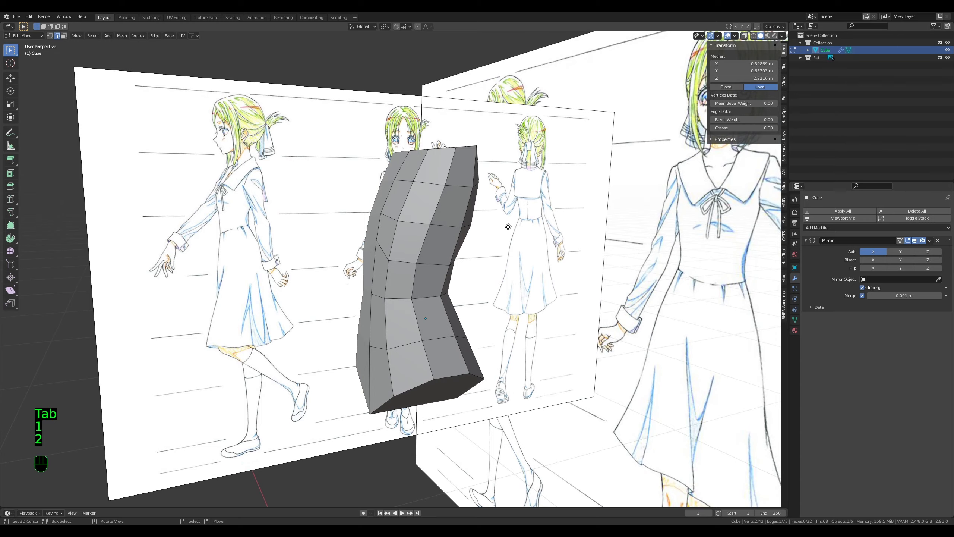
pyautogui.press('1')
pyautogui.rightClick(475, 146)
pyautogui.moveTo(474, 150); pyautogui.dragTo(467, 218, button='middle')
pyautogui.moveTo(466, 323); pyautogui.dragTo(524, 197, button='middle')
pyautogui.press('g')
pyautogui.click(466, 143)
pyautogui.rightClick(455, 144)
pyautogui.press('g')
pyautogui.click(523, 197)
pyautogui.press('Tab')
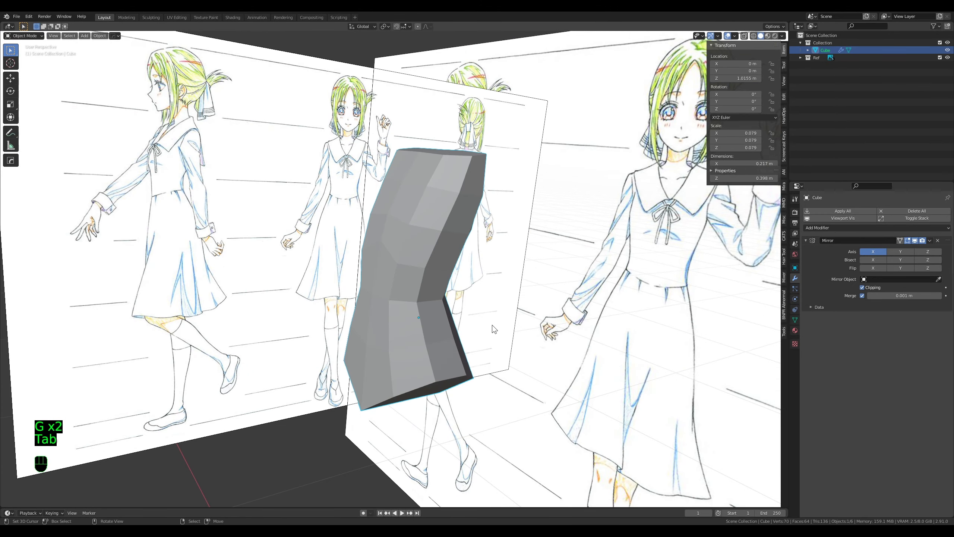
# Step: Adjust the side-back vertex one row below the torso's top rim
pyautogui.press('Tab')
pyautogui.rightClick(483, 196)
pyautogui.press('g')
pyautogui.click(482, 198)
pyautogui.moveTo(464, 250); pyautogui.dragTo(547, 294, button='middle')
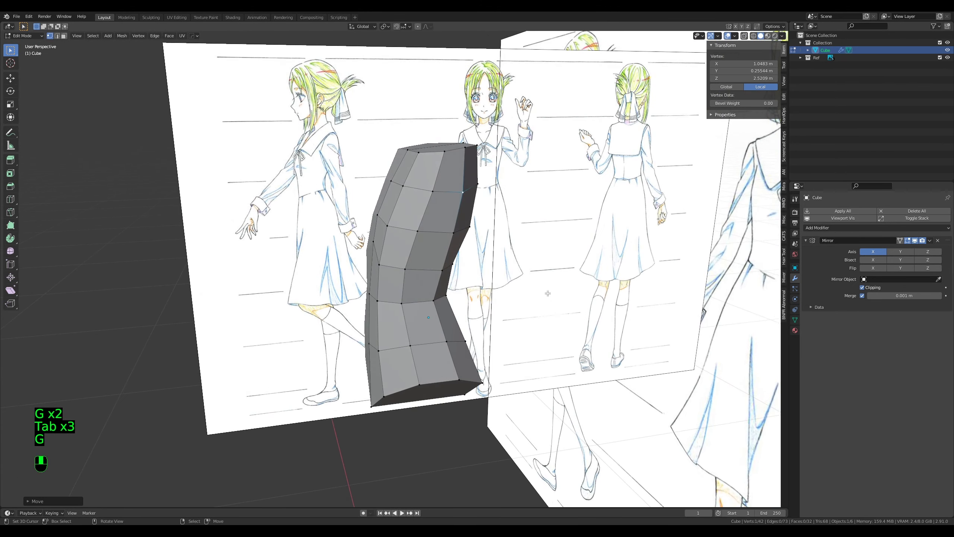
# Step: Examine the torso's overall shape and the closed face at the bottom of the hips
pyautogui.moveTo(387, 323); pyautogui.dragTo(205, 226, button='middle')
pyautogui.press('Tab')
pyautogui.press('KP_1')
pyautogui.press('KP_5')
pyautogui.press('Tab')
pyautogui.scroll(-4, 428, 335)
pyautogui.scroll(4, 426, 235)
pyautogui.press('KP_1')
pyautogui.press('KP_5')
pyautogui.press('3')
pyautogui.click(419, 273)
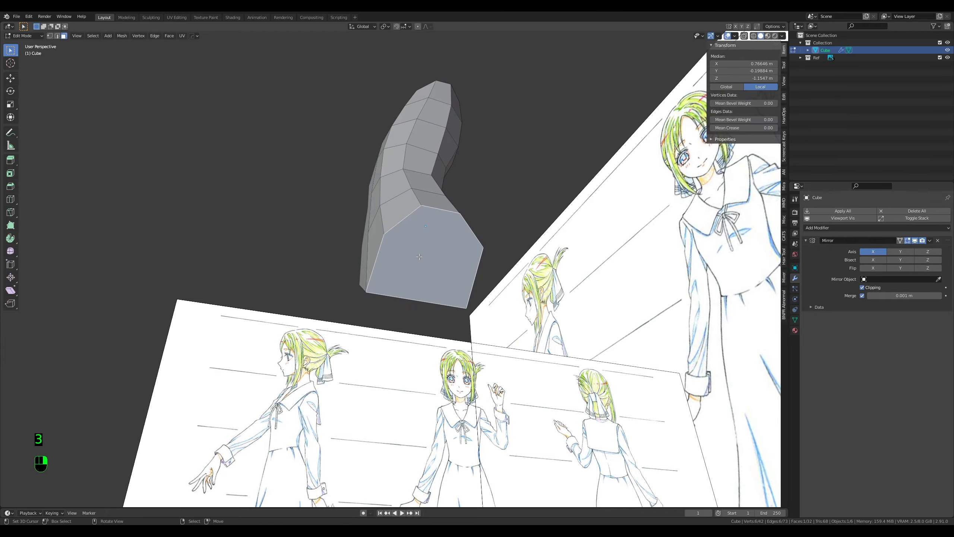
pyautogui.moveTo(424, 273); pyautogui.dragTo(417, 229, button='middle')
# Step: Add centred vertical loop cuts through the face columns beside the centre line on the torso's front and back
pyautogui.press('1')
pyautogui.press('a')
pyautogui.press('a')
pyautogui.press('a')
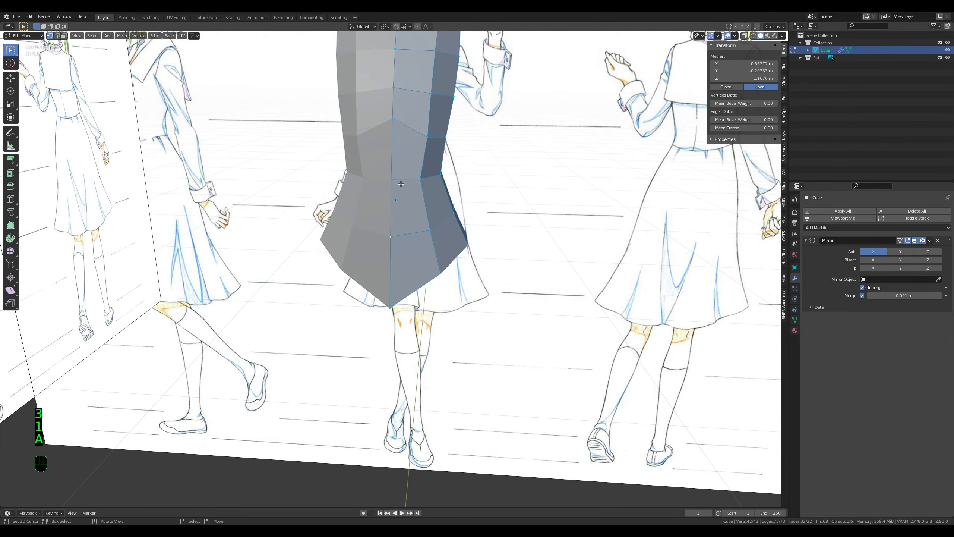
pyautogui.hotkey('ctrl', 'r')
pyautogui.click(456, 225)
pyautogui.rightClick(458, 225)
pyautogui.moveTo(556, 226); pyautogui.dragTo(368, 341, button='middle')
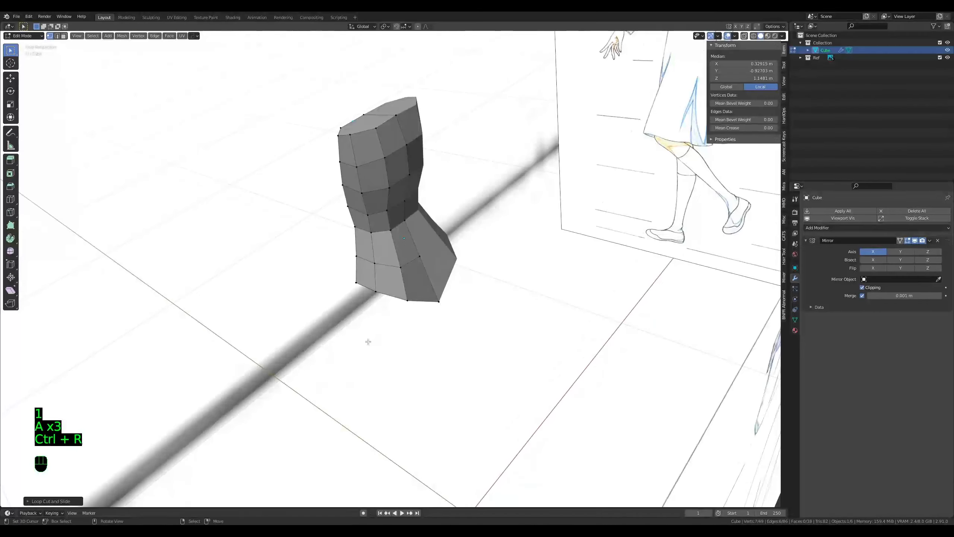
pyautogui.rightClick(398, 157)
pyautogui.moveTo(397, 157); pyautogui.dragTo(555, 278, button='middle')
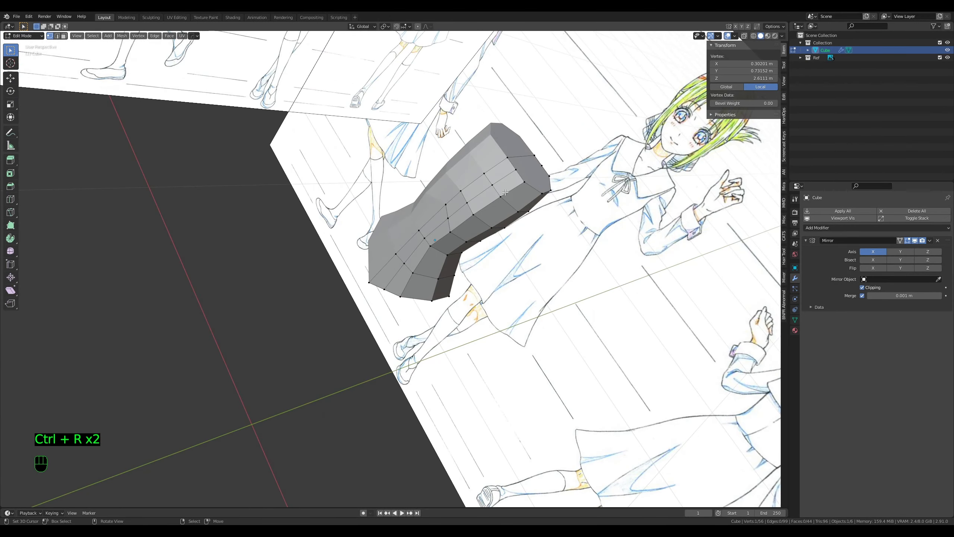
pyautogui.keyDown('alt'); pyautogui.rightClick(440, 210); pyautogui.keyUp('alt')
pyautogui.moveTo(440, 211); pyautogui.dragTo(386, 311, button='middle')
pyautogui.press('g')
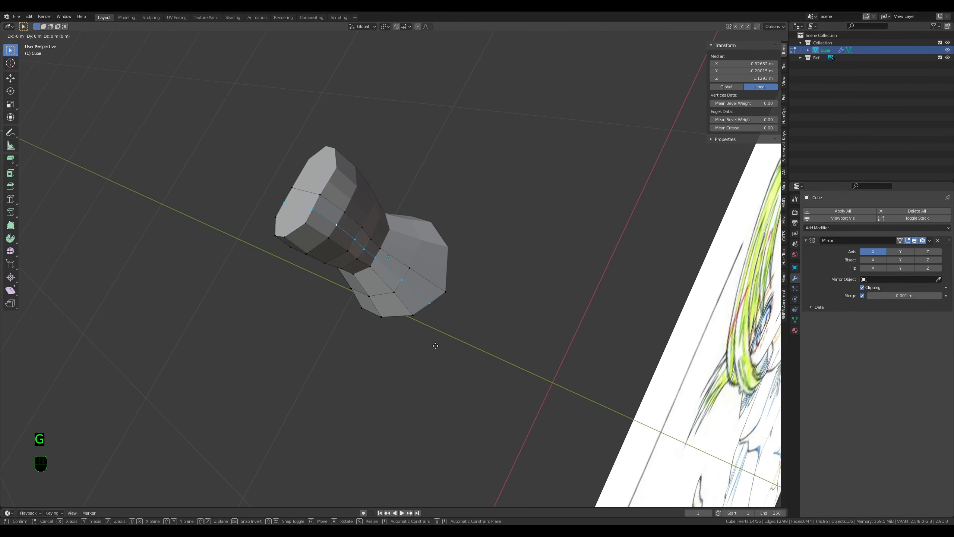
pyautogui.rightClick(439, 344)
# Step: Slide the new front and back vertices on the bottom rim along their edges
pyautogui.moveTo(439, 343); pyautogui.dragTo(412, 243, button='middle')
pyautogui.scroll(4, 376, 256)
pyautogui.rightClick(450, 236)
pyautogui.press('g')
pyautogui.click(428, 257)
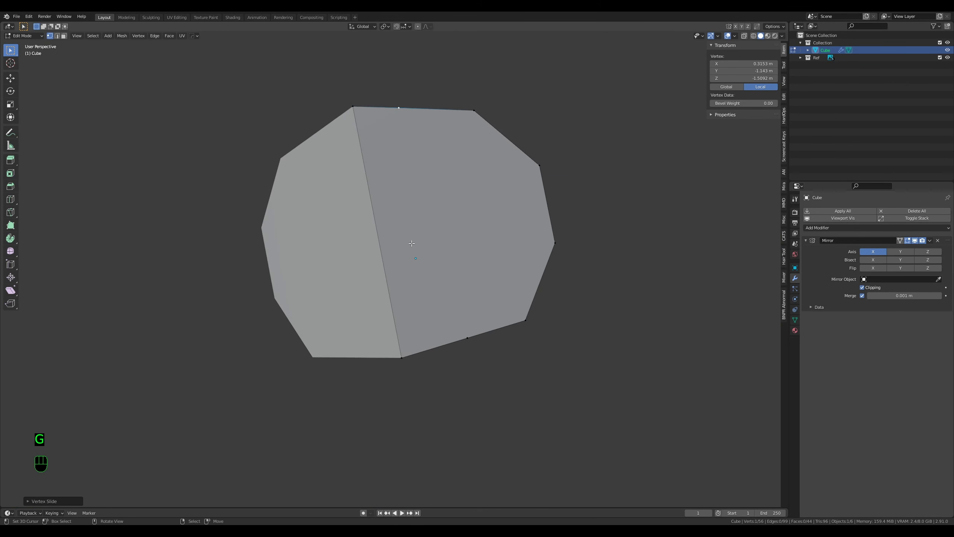
pyautogui.press('g')
pyautogui.press('g')
pyautogui.click(451, 357)
# Step: Try to shorten the centre edge of the bottom face by scaling it down, and undo it
pyautogui.press('2')
pyautogui.rightClick(393, 310)
pyautogui.press('s')
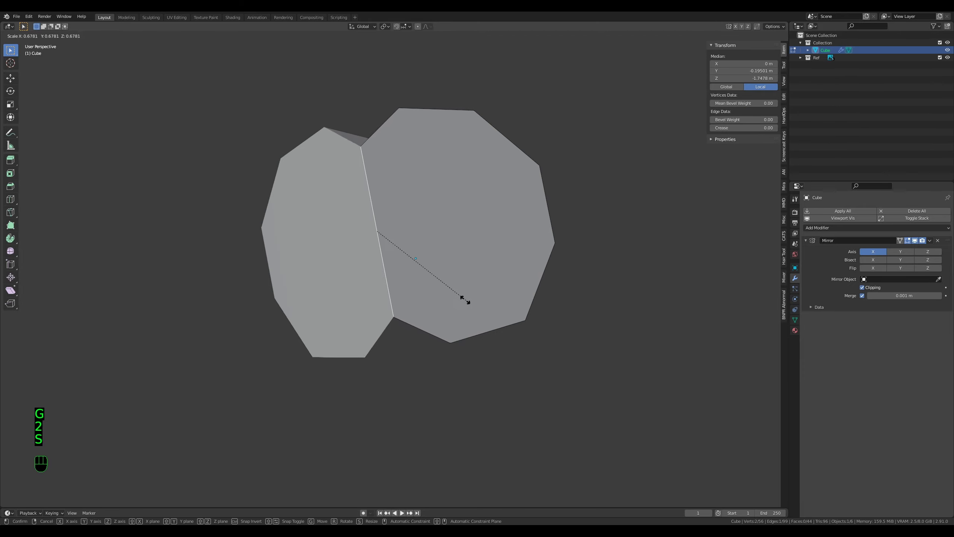
pyautogui.click(436, 273)
pyautogui.moveTo(435, 273)
pyautogui.mouseDown(button='middle')
pyautogui.moveTo(426, 302)
pyautogui.moveTo(400, 306)
pyautogui.moveTo(414, 338)
pyautogui.mouseUp(button='middle')
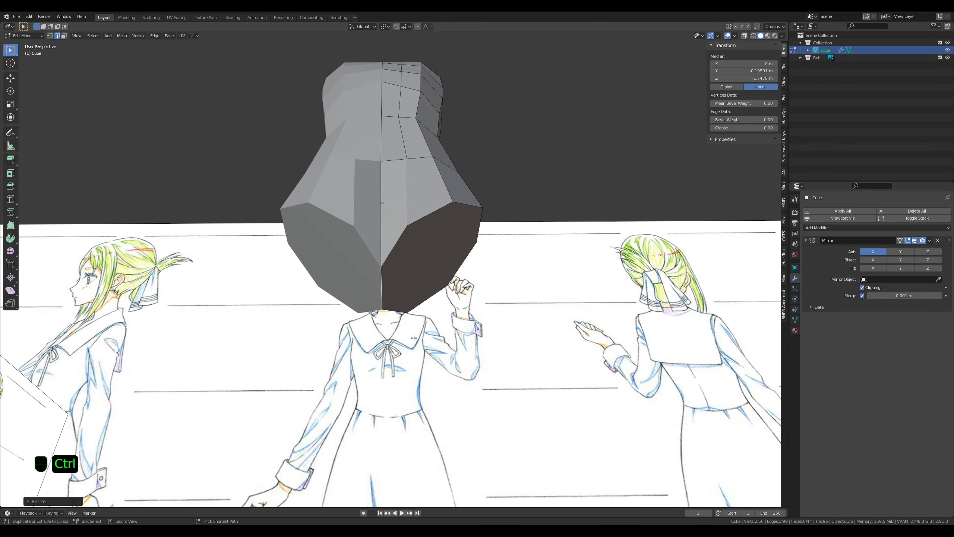
pyautogui.hotkey('ctrl', 'z')
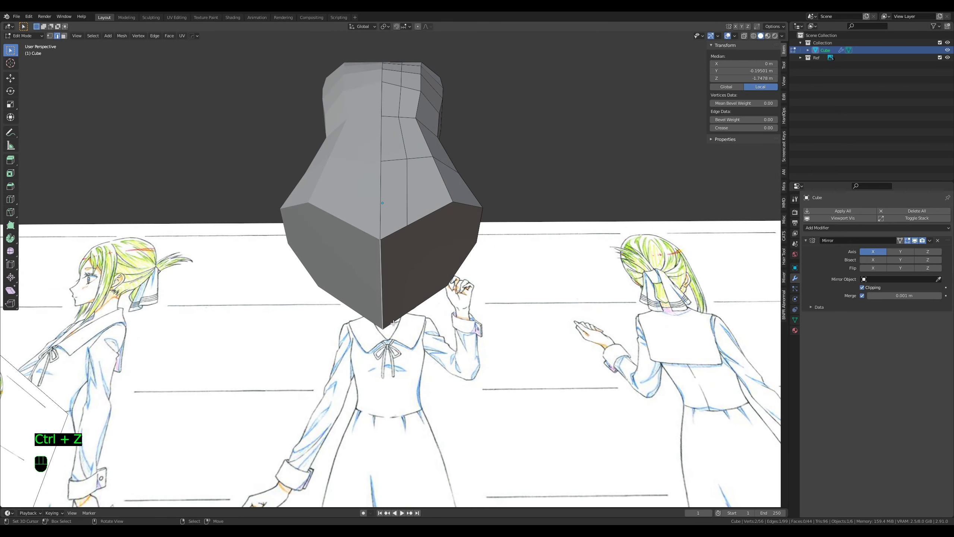
# Step: Slide the bottom rim vertices beside the centre line inward along the rim
pyautogui.moveTo(381, 299); pyautogui.dragTo(394, 300, button='middle')
pyautogui.press('1')
pyautogui.press('g')
pyautogui.press('g')
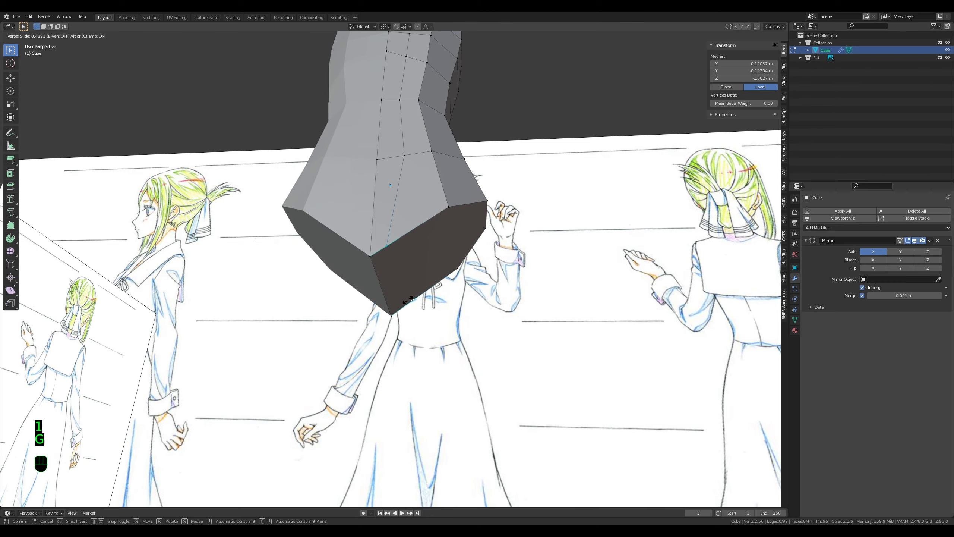
pyautogui.click(392, 314)
# Step: Connect the front and back bottom rim vertices beside the centre line with an edge to form a crotch strip
pyautogui.keyDown('ctrl'); pyautogui.rightClick(367, 262); pyautogui.keyUp('ctrl')
pyautogui.moveTo(368, 263); pyautogui.dragTo(361, 233, button='middle')
pyautogui.rightClick(404, 300)
pyautogui.keyDown('shift'); pyautogui.rightClick(389, 257); pyautogui.keyUp('shift')
pyautogui.press('j')
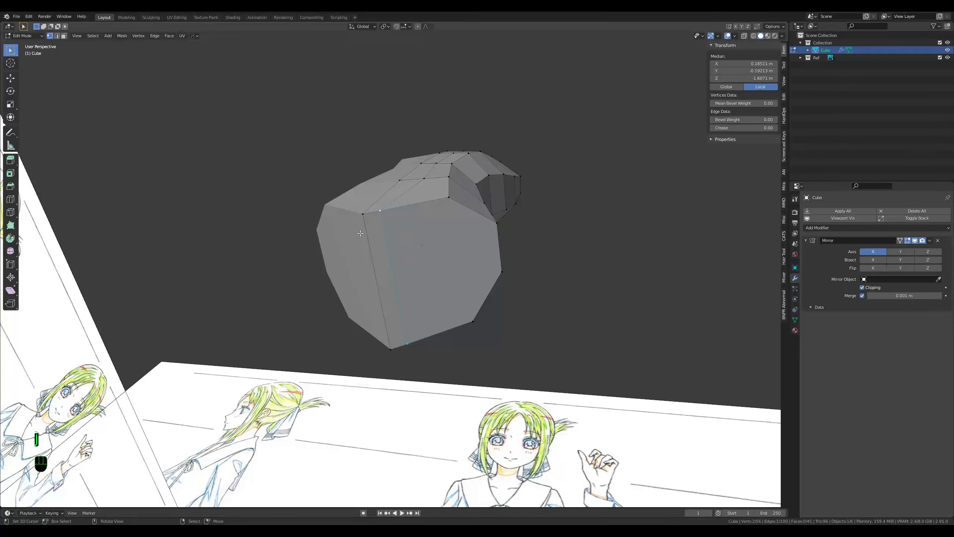
# Step: Delete the large bottom face outside the crotch strip to open the leg hole
pyautogui.press('3')
pyautogui.rightClick(431, 266)
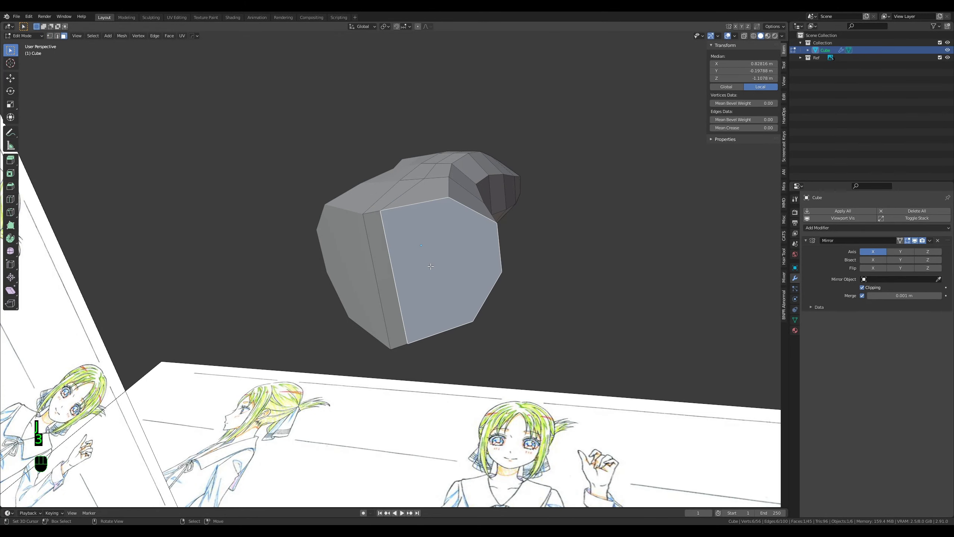
pyautogui.press('x')
pyautogui.click(415, 281)
pyautogui.moveTo(414, 281); pyautogui.dragTo(382, 271, button='middle')
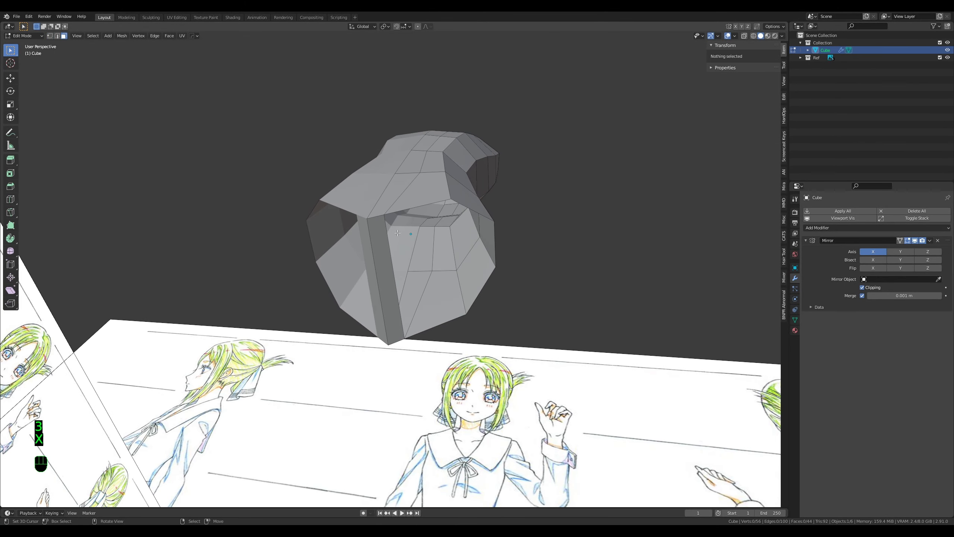
# Step: Try to scale down only the outer edge of the crotch strip, and undo it
pyautogui.press('2')
pyautogui.rightClick(396, 277)
pyautogui.press('s')
pyautogui.click(424, 277)
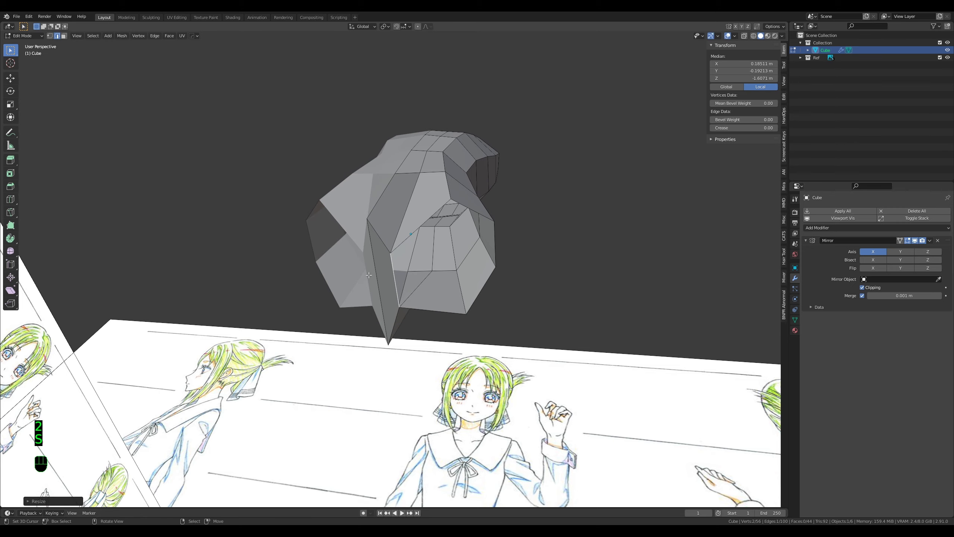
pyautogui.hotkey('ctrl', 'z')
# Step: Scale down the centre and outer edges of the crotch strip together to shorten it
pyautogui.press('s')
pyautogui.press('z')
pyautogui.click(442, 290)
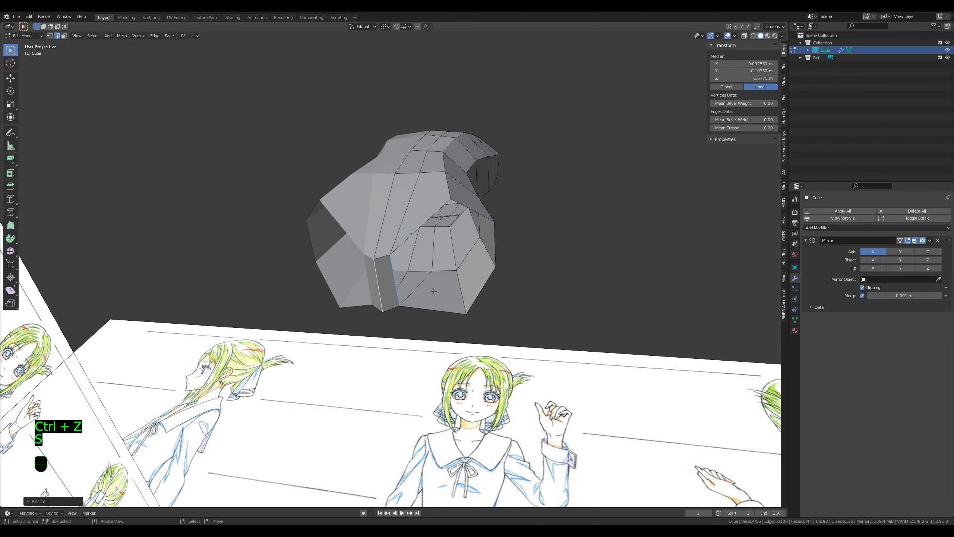
# Step: Reposition the front and back vertices of the leg opening to round its outline
pyautogui.moveTo(441, 290); pyautogui.dragTo(460, 207, button='middle')
pyautogui.press('1')
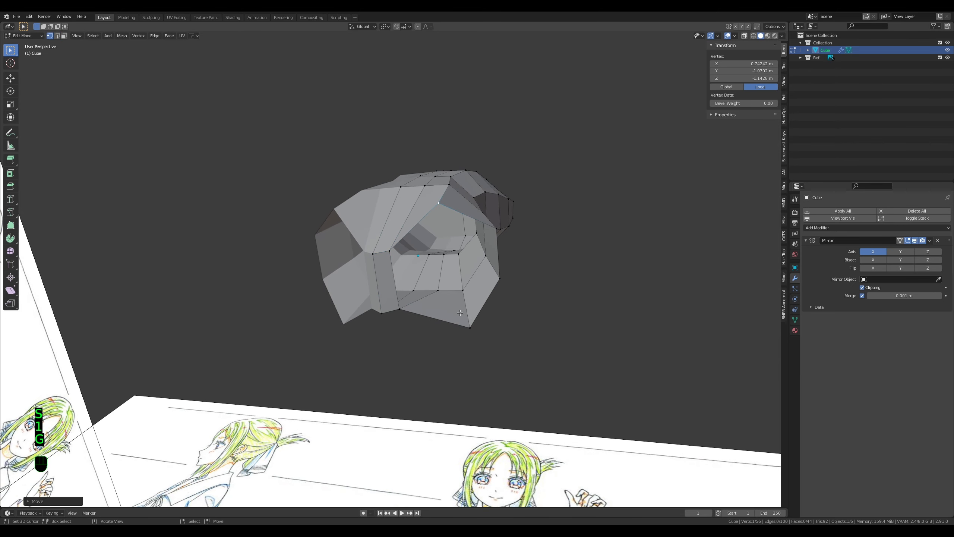
pyautogui.rightClick(469, 326)
pyautogui.press('g')
pyautogui.press('g')
pyautogui.click(346, 272)
pyautogui.moveTo(346, 272); pyautogui.dragTo(386, 203, button='middle')
# Step: Add a loop cut across the middle of the crotch strip
pyautogui.press('Tab')
pyautogui.press('Tab')
pyautogui.press('Tab')
pyautogui.press('Tab')
pyautogui.hotkey('ctrl', 'r')
pyautogui.doubleClick(378, 272)
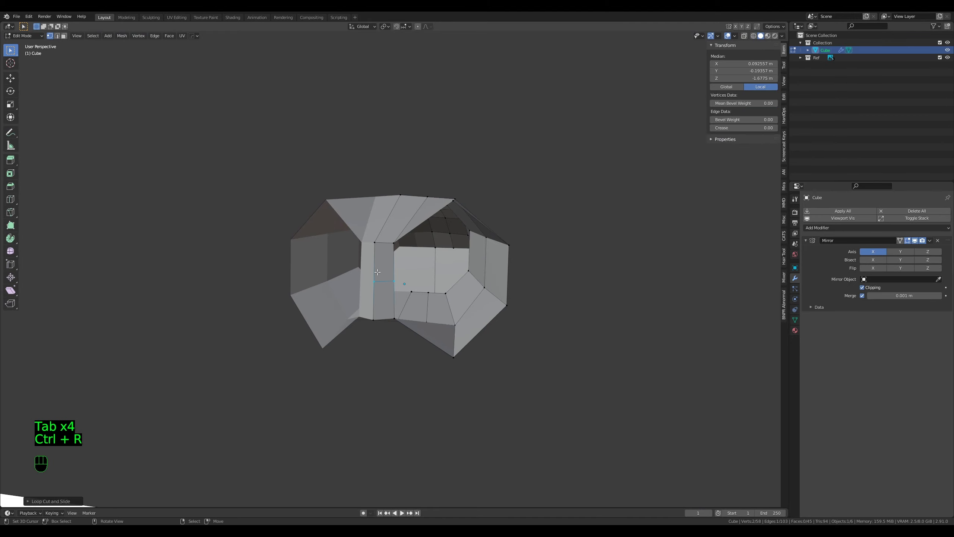
pyautogui.rightClick(376, 277)
# Step: Add a centred vertical loop cut down the side of the torso
pyautogui.moveTo(349, 249); pyautogui.dragTo(380, 303, button='middle')
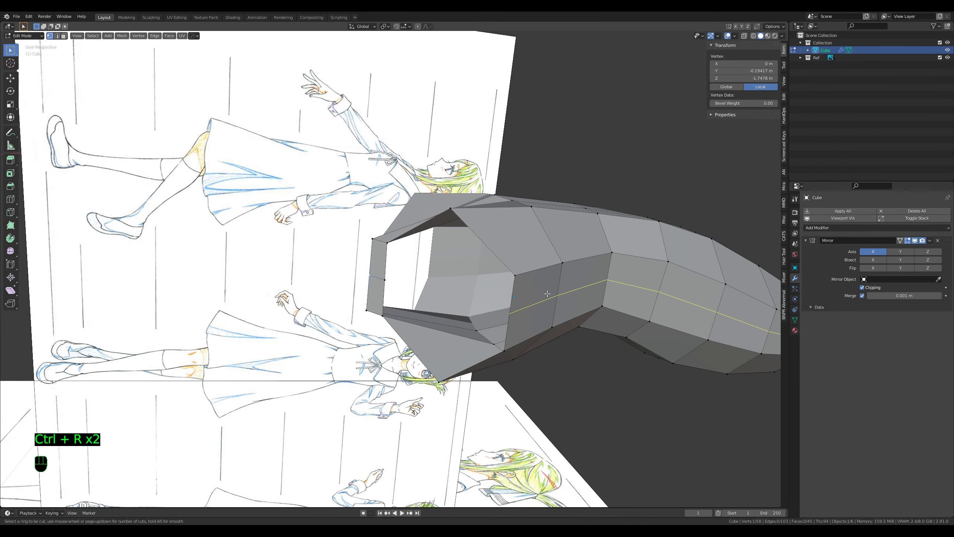
pyautogui.click(564, 291)
pyautogui.rightClick(565, 291)
# Step: Slide the vertical edge loops on the torso's side to even out their spacing
pyautogui.keyDown('alt'); pyautogui.click(580, 261); pyautogui.keyUp('alt')
pyautogui.moveTo(581, 261); pyautogui.dragTo(461, 304, button='middle')
pyautogui.press('g')
pyautogui.press('g')
pyautogui.click(455, 234)
pyautogui.press('g')
pyautogui.press('g')
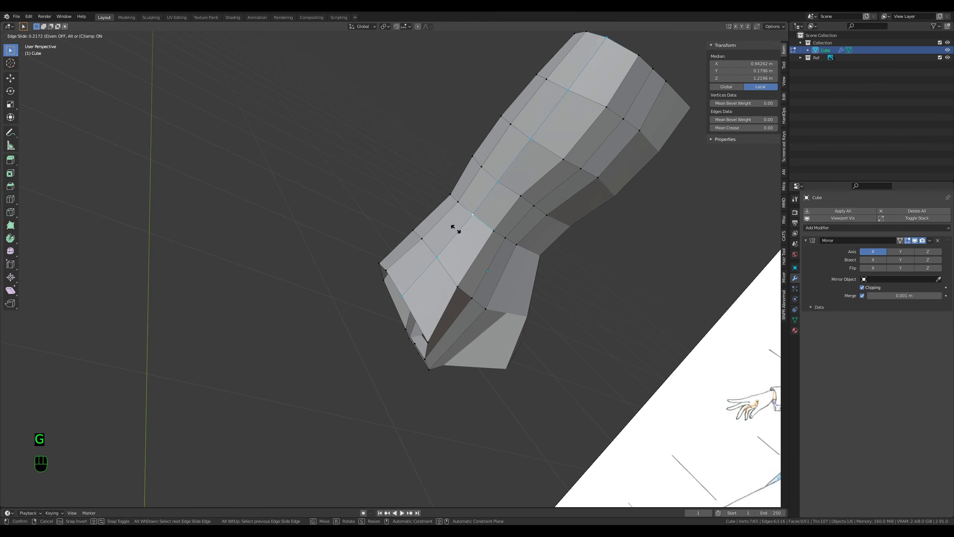
pyautogui.click(456, 230)
# Step: Move individual vertices around the leg opening and crotch strip to make the opening rounder
pyautogui.moveTo(464, 384); pyautogui.dragTo(506, 295, button='middle')
pyautogui.click(485, 293)
pyautogui.press('g')
pyautogui.click(483, 295)
pyautogui.rightClick(445, 337)
pyautogui.moveTo(446, 336); pyautogui.dragTo(477, 314, button='middle')
pyautogui.press('g')
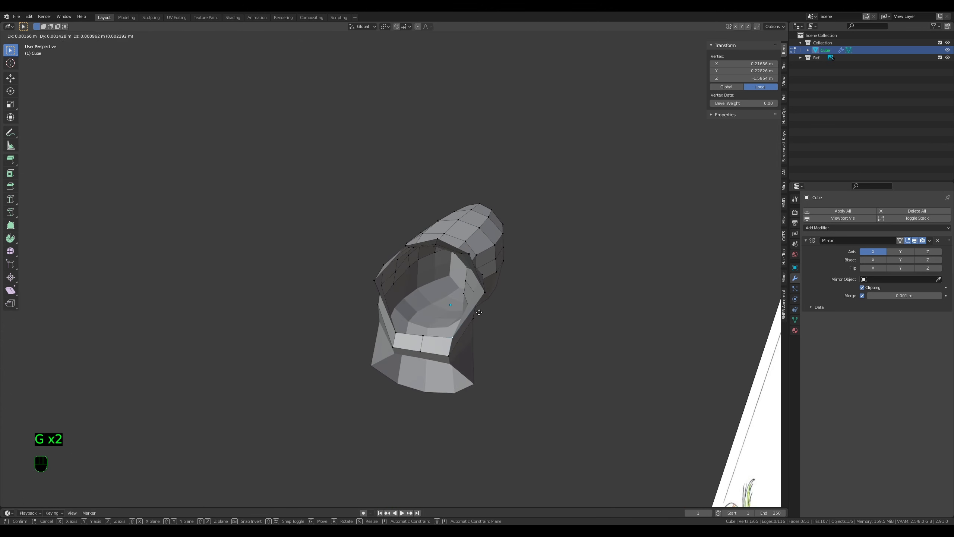
pyautogui.click(477, 306)
pyautogui.press('g')
pyautogui.click(396, 320)
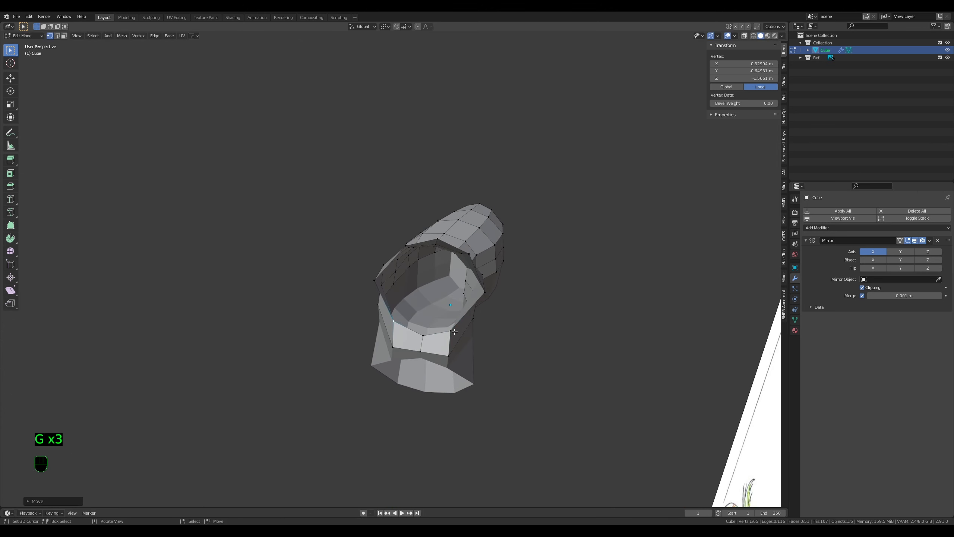
pyautogui.rightClick(455, 332)
pyautogui.press('g')
pyautogui.click(454, 331)
# Step: Select the leg opening's edge loop and round it with the LoopTools Circle operation
pyautogui.keyDown('alt'); pyautogui.rightClick(460, 318); pyautogui.keyUp('alt')
pyautogui.moveTo(460, 319); pyautogui.dragTo(560, 363, button='middle')
pyautogui.moveTo(517, 263); pyautogui.dragTo(517, 315, button='middle')
pyautogui.scroll(2, 499, 383)
pyautogui.press('w')
pyautogui.moveTo(503, 309)
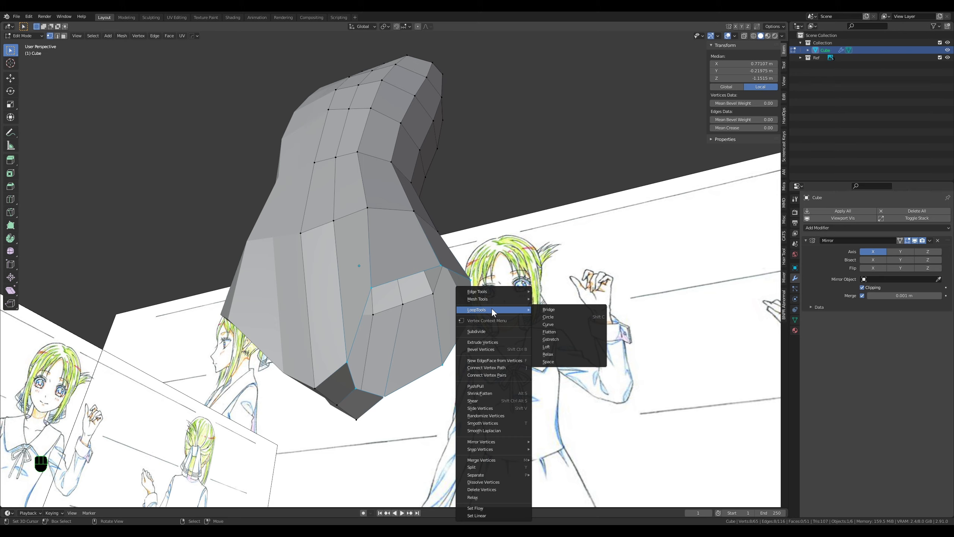
pyautogui.click(548, 316)
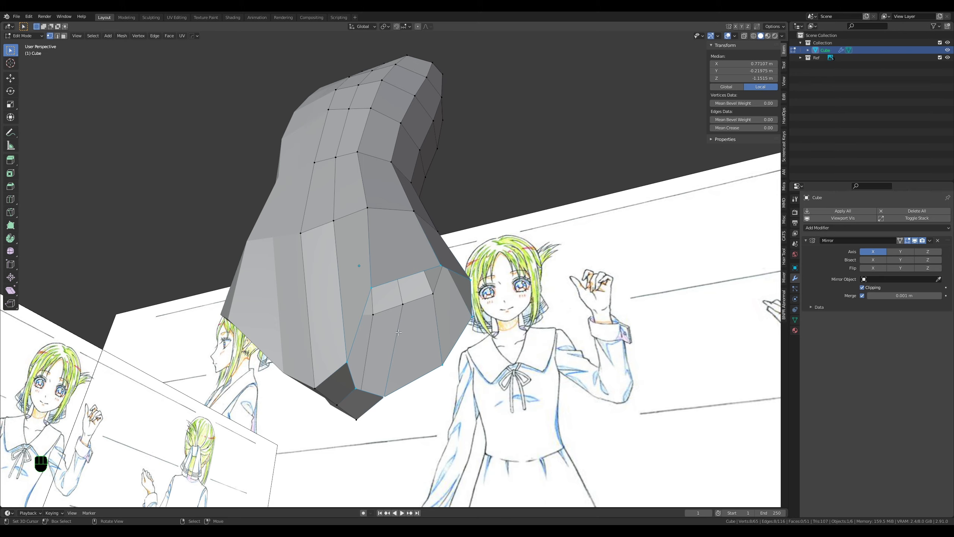
pyautogui.moveTo(549, 317); pyautogui.dragTo(475, 326, button='middle')
pyautogui.press('w')
pyautogui.moveTo(472, 309)
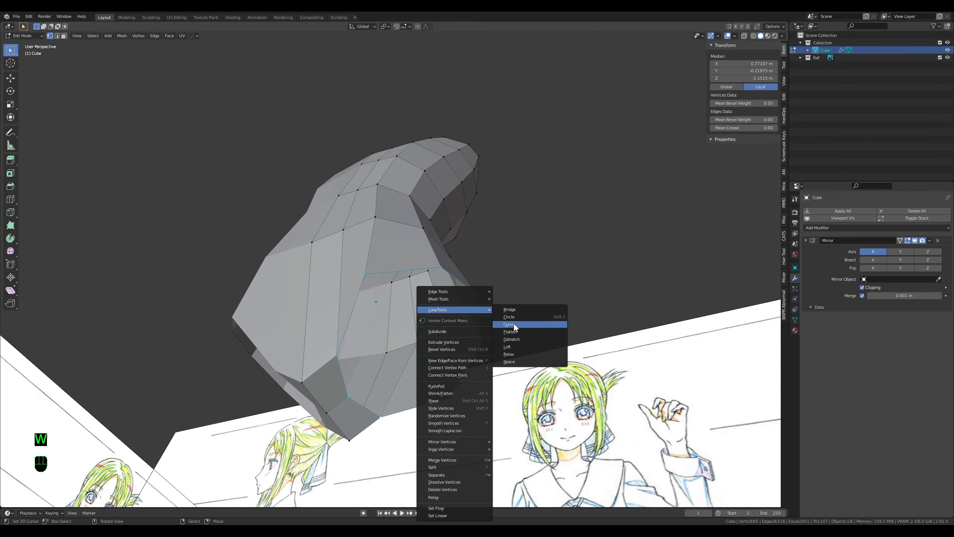
pyautogui.click(516, 316)
pyautogui.moveTo(516, 316); pyautogui.dragTo(453, 384, button='middle')
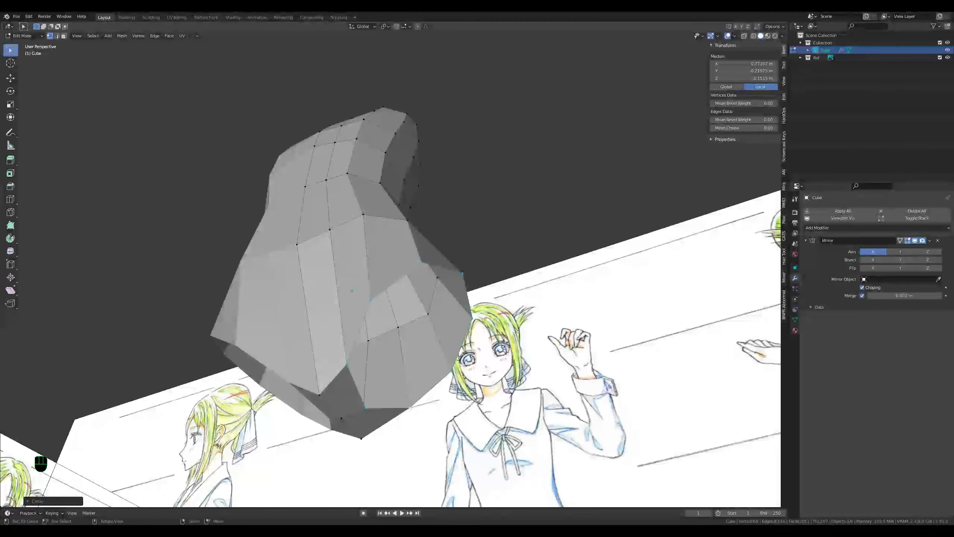
# Step: Rotate the leg opening loop slightly in the front orthographic view
pyautogui.press('KP_1')
pyautogui.press('KP_5')
pyautogui.press('r')
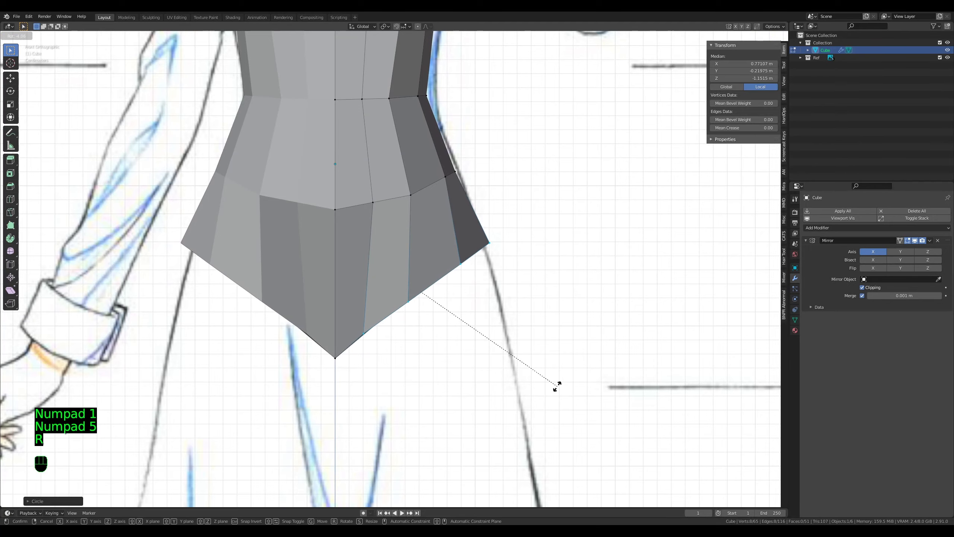
pyautogui.click(563, 385)
# Step: Select the centre edges of the crotch strip and move them to reshape the crotch
pyautogui.moveTo(351, 433); pyautogui.dragTo(339, 402, button='middle')
pyautogui.press('2')
pyautogui.rightClick(339, 400)
pyautogui.keyDown('shift'); pyautogui.rightClick(339, 371); pyautogui.keyUp('shift')
pyautogui.press('g')
pyautogui.click(351, 410)
pyautogui.moveTo(366, 339); pyautogui.dragTo(376, 387, button='middle')
pyautogui.press('Tab')
pyautogui.press('Tab')
# Step: Select the leg opening's edge loop and extrude it straight down in the front orthographic view to start the thigh
pyautogui.press('1')
pyautogui.press('a')
pyautogui.press('a')
pyautogui.press('a')
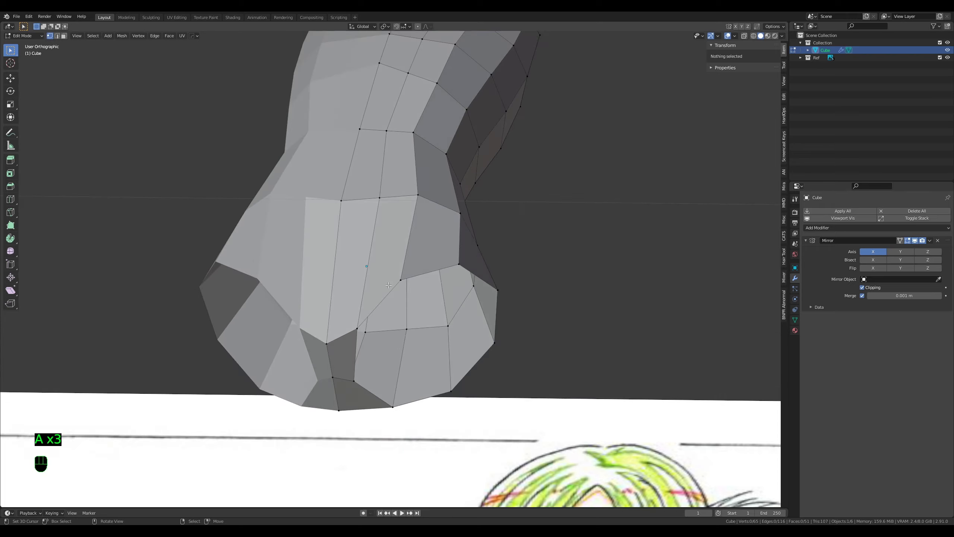
pyautogui.keyDown('alt'); pyautogui.click(376, 386); pyautogui.keyUp('alt')
pyautogui.press('KP_1')
pyautogui.press('KP_5')
pyautogui.press('KP_5')
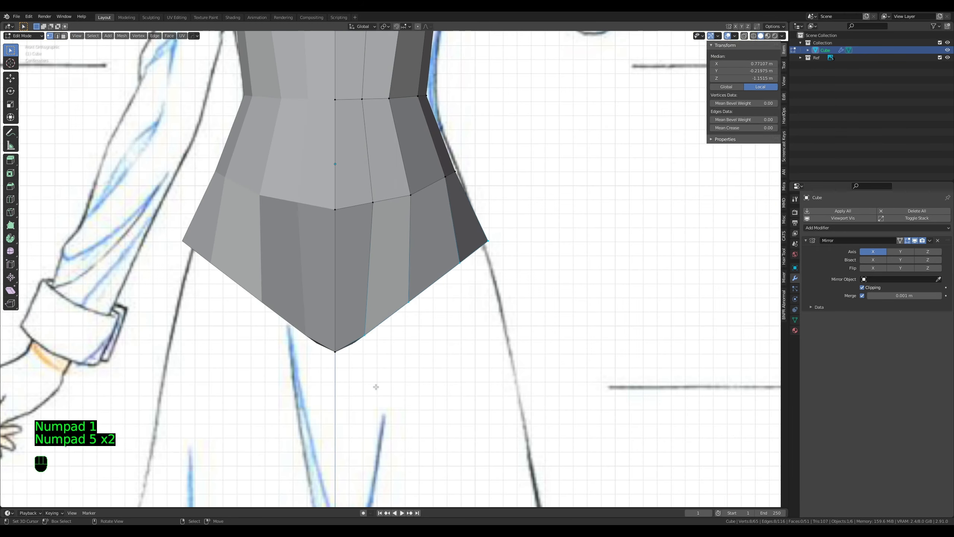
pyautogui.scroll(-4, 349, 391)
pyautogui.keyDown('shift'); pyautogui.moveTo(454, 361); pyautogui.dragTo(469, 317, button='middle'); pyautogui.keyUp('shift')
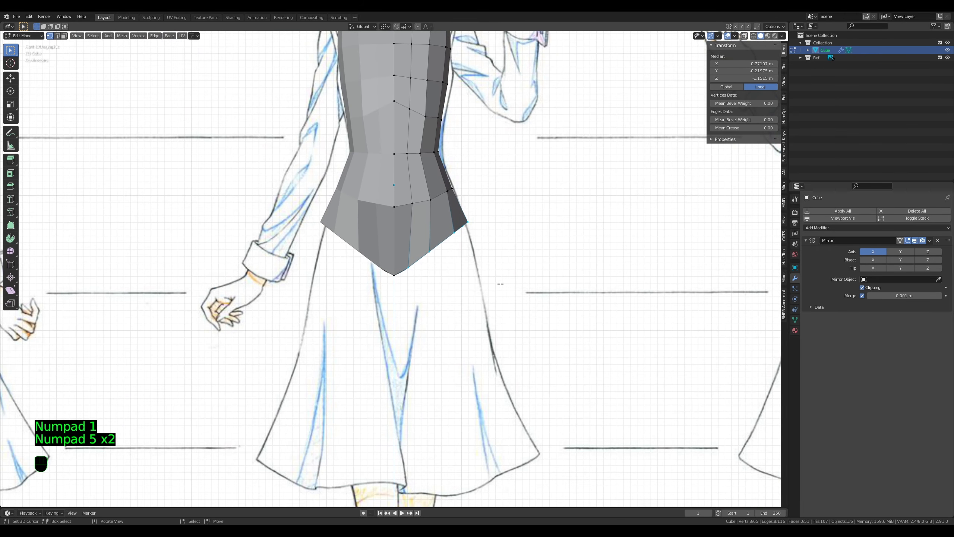
pyautogui.press('e')
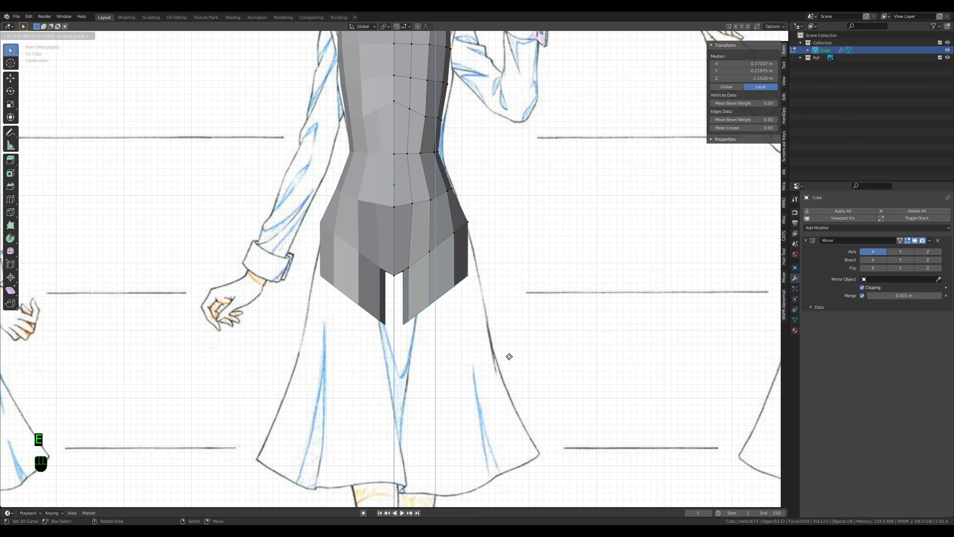
pyautogui.click(516, 376)
pyautogui.press('s')
pyautogui.press('z')
pyautogui.press('0')
pyautogui.click(523, 388)
pyautogui.press('w')
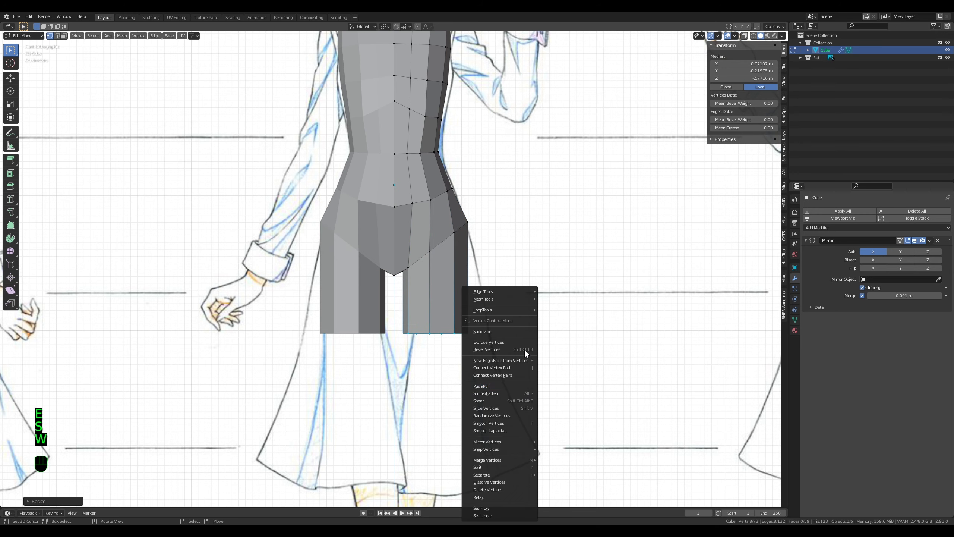
pyautogui.moveTo(518, 311)
pyautogui.click(561, 320)
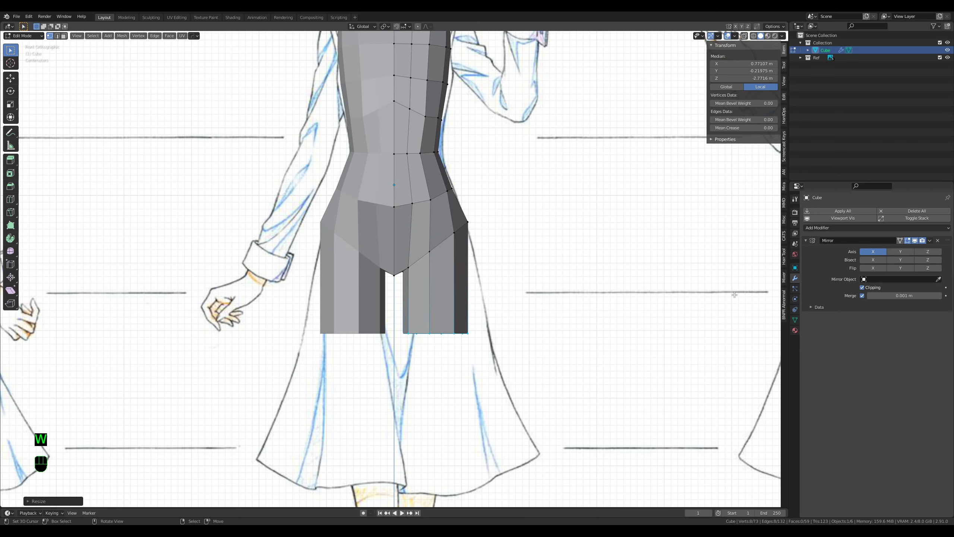
pyautogui.hotkey('ctrl', 'z')
# Step: Flatten the extruded thigh loop by scaling it to 0 along Z, and round it with the LoopTools Circle operation
pyautogui.press('s')
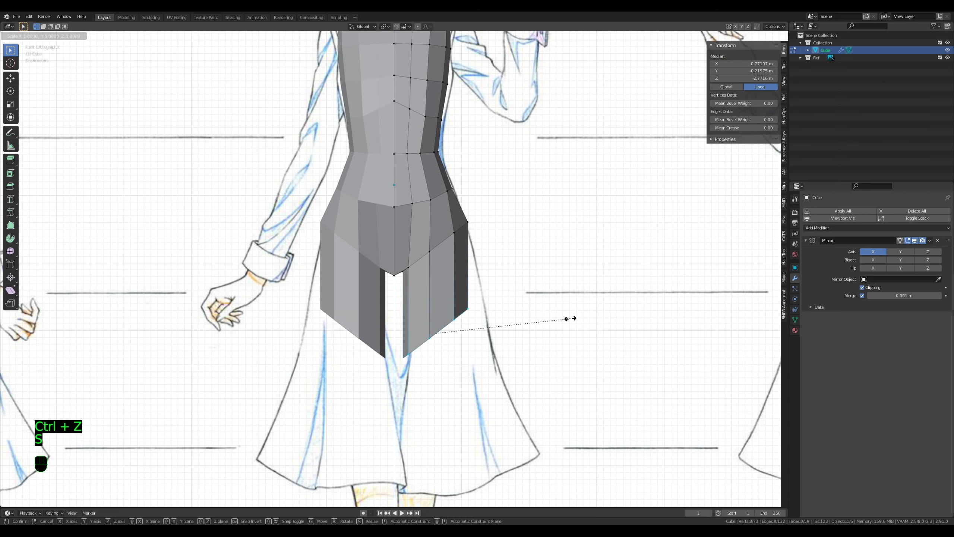
pyautogui.press('0')
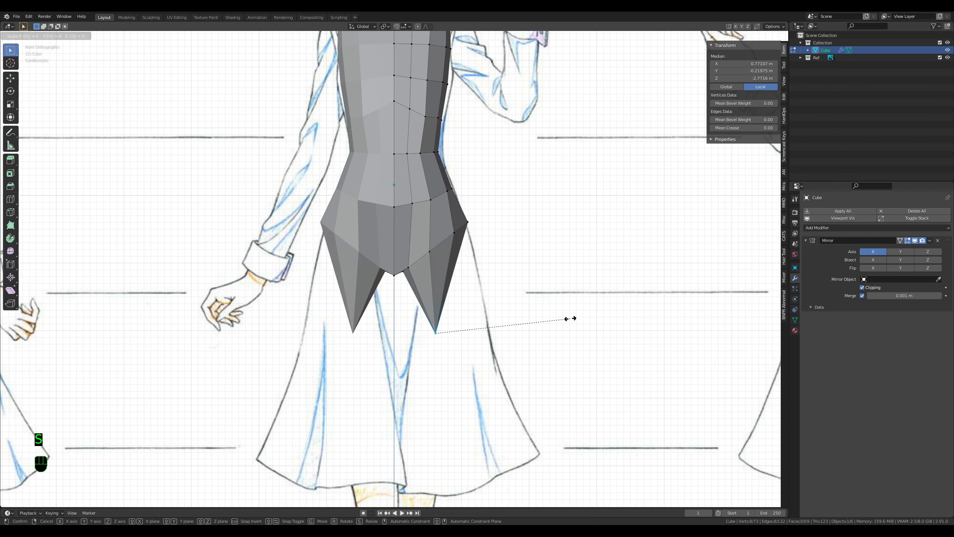
pyautogui.press('z')
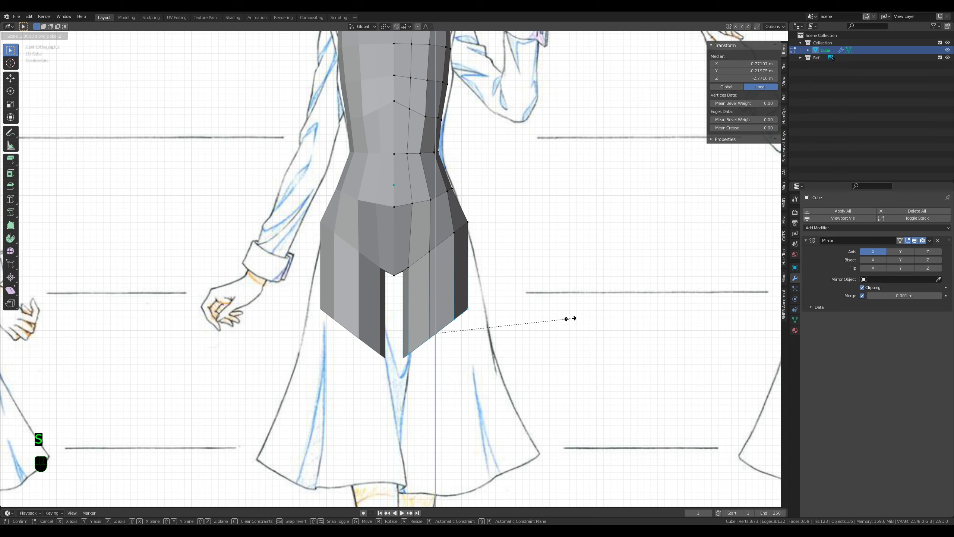
pyautogui.press('0')
pyautogui.press('Return')
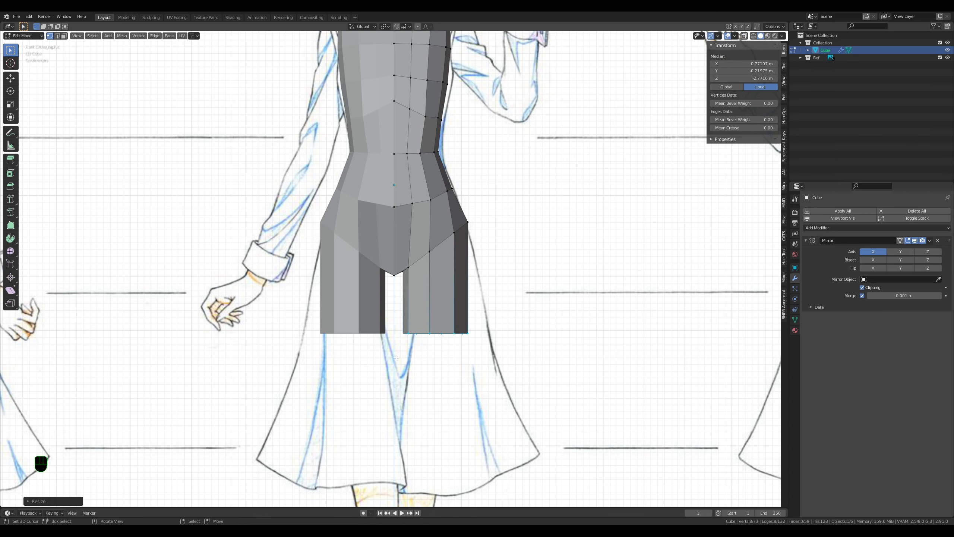
pyautogui.press('w')
pyautogui.moveTo(581, 301)
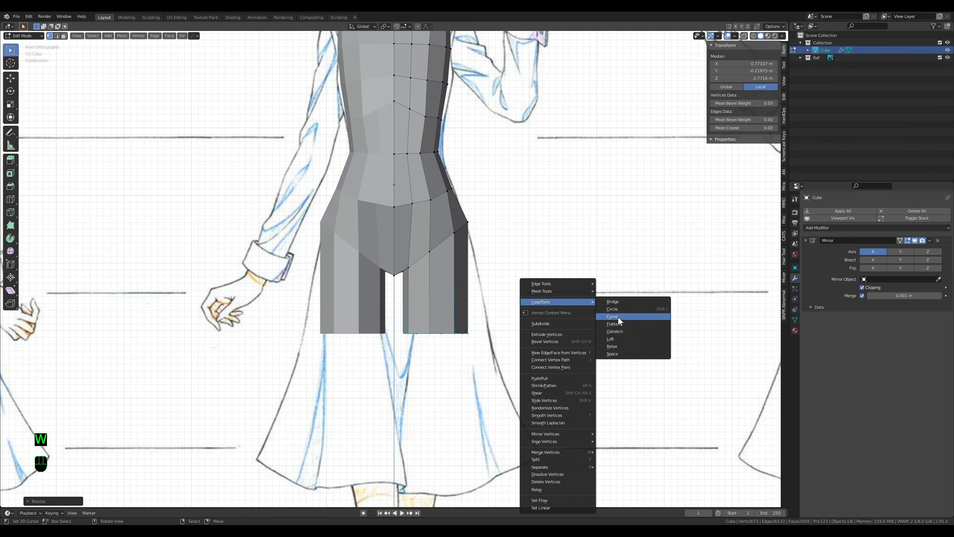
pyautogui.click(621, 310)
# Step: Show the mesh in wireframe, scale the lower thigh loop down and reposition it along the X axis
pyautogui.press('g')
pyautogui.middleClick(577, 364)
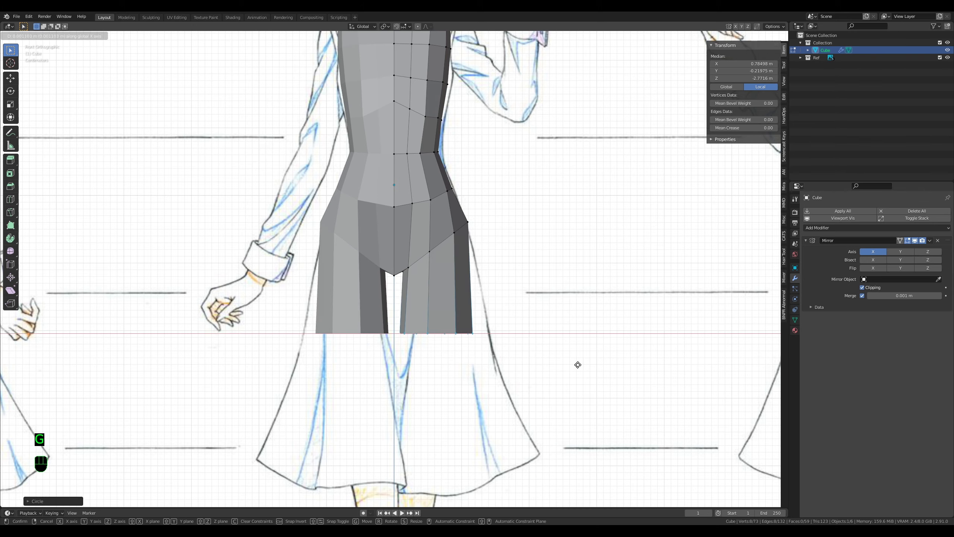
pyautogui.click(581, 363)
pyautogui.press('z')
pyautogui.scroll(-4, 546, 365)
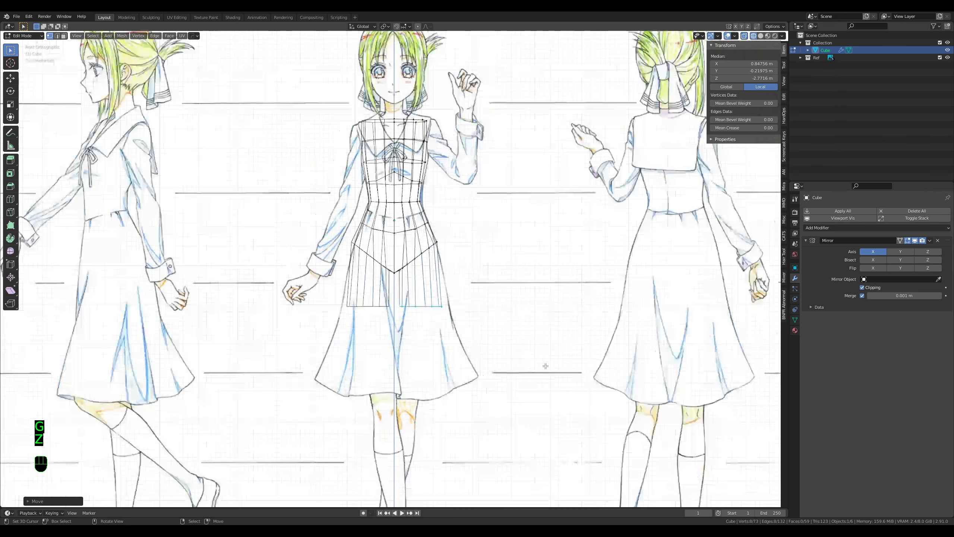
pyautogui.scroll(4, 545, 366)
pyautogui.press('s')
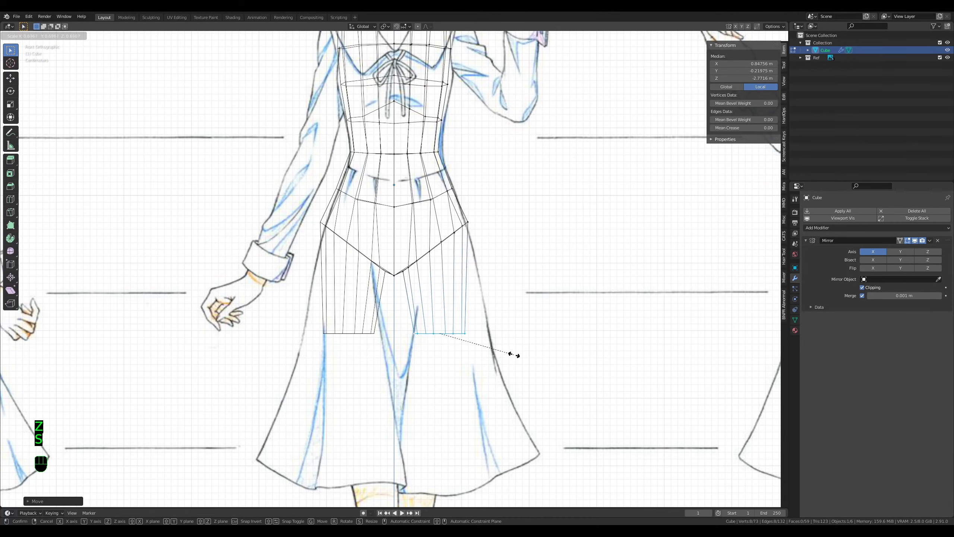
pyautogui.click(514, 355)
pyautogui.press('g')
pyautogui.middleClick(518, 355)
pyautogui.click(513, 356)
# Step: Widen the lower thigh loop and shift it outward to give the thigh more volume against the front reference
pyautogui.scroll(-5, 518, 356)
pyautogui.scroll(2, 519, 355)
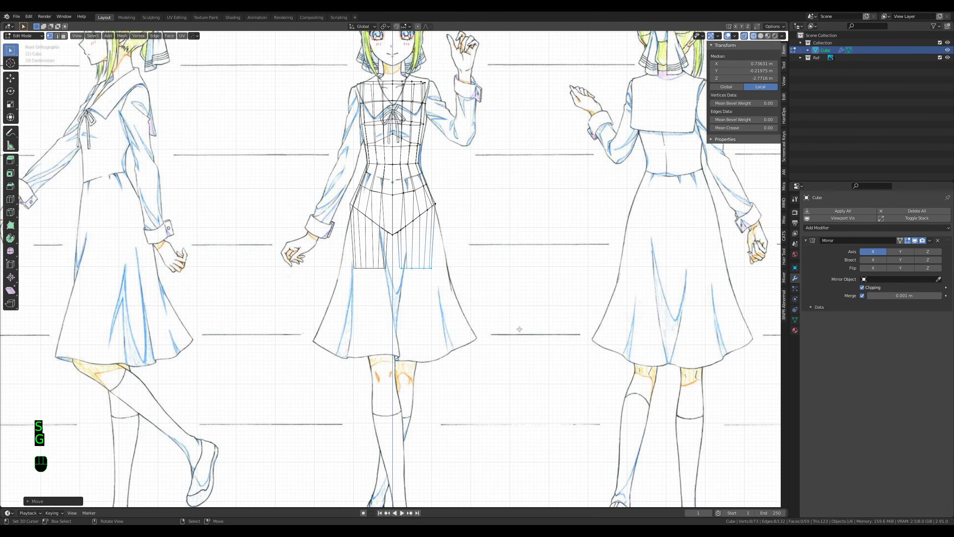
pyautogui.keyDown('shift'); pyautogui.scroll(2, 505, 319); pyautogui.keyUp('shift')
pyautogui.scroll(2, 505, 322)
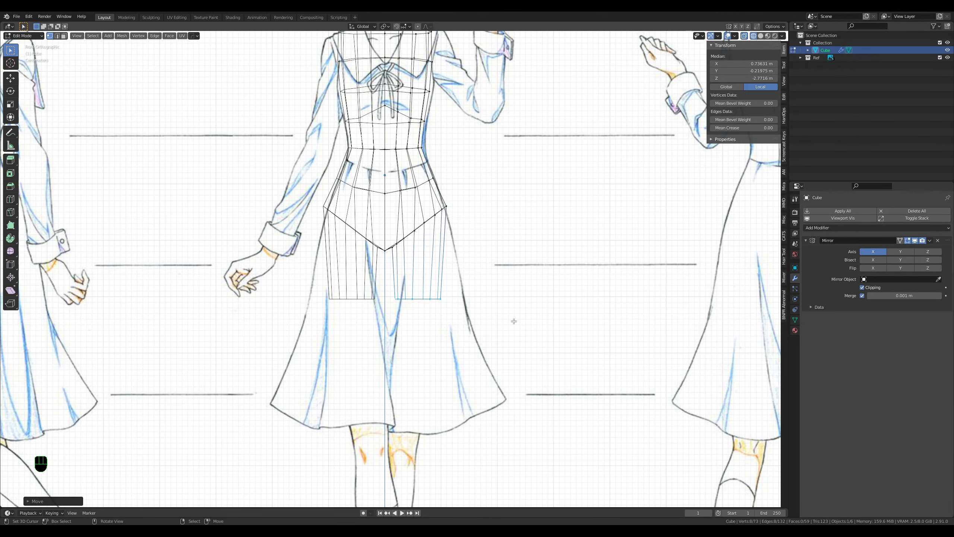
pyautogui.press('g')
pyautogui.press('s')
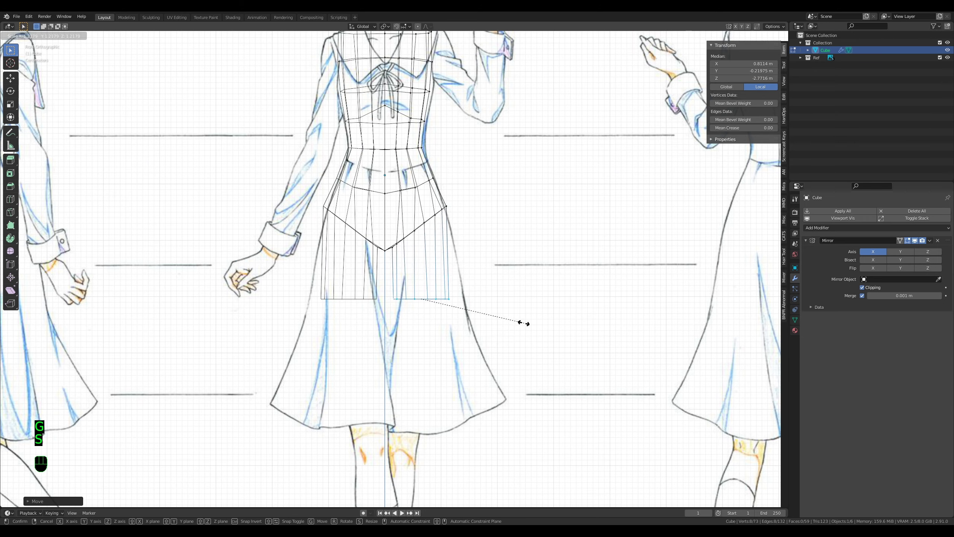
pyautogui.click(524, 323)
pyautogui.press('g')
pyautogui.click(524, 323)
pyautogui.press('s')
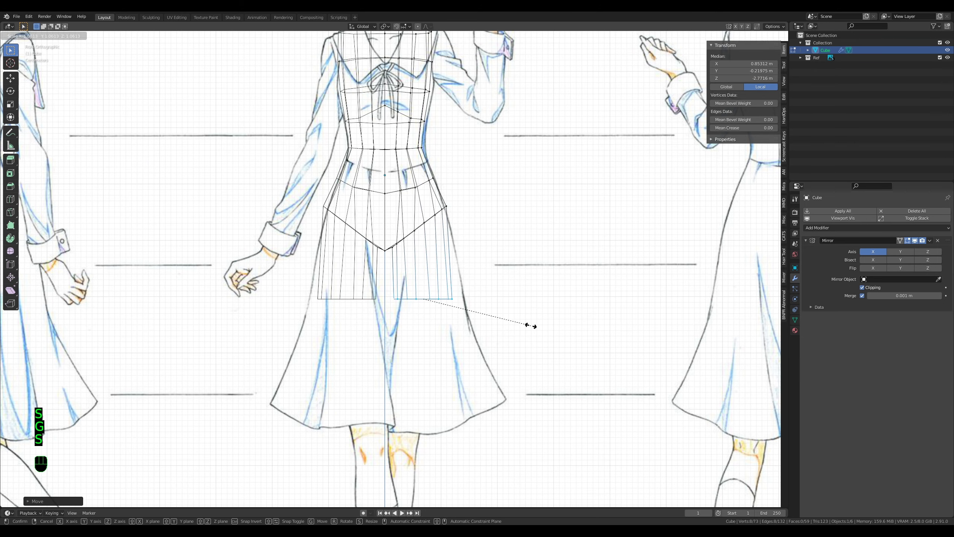
pyautogui.click(531, 326)
# Step: Add a loop cut around the middle of the upper thigh, enlarge it slightly and adjust its position
pyautogui.hotkey('ctrl', 'r')
pyautogui.click(441, 258)
pyautogui.rightClick(442, 258)
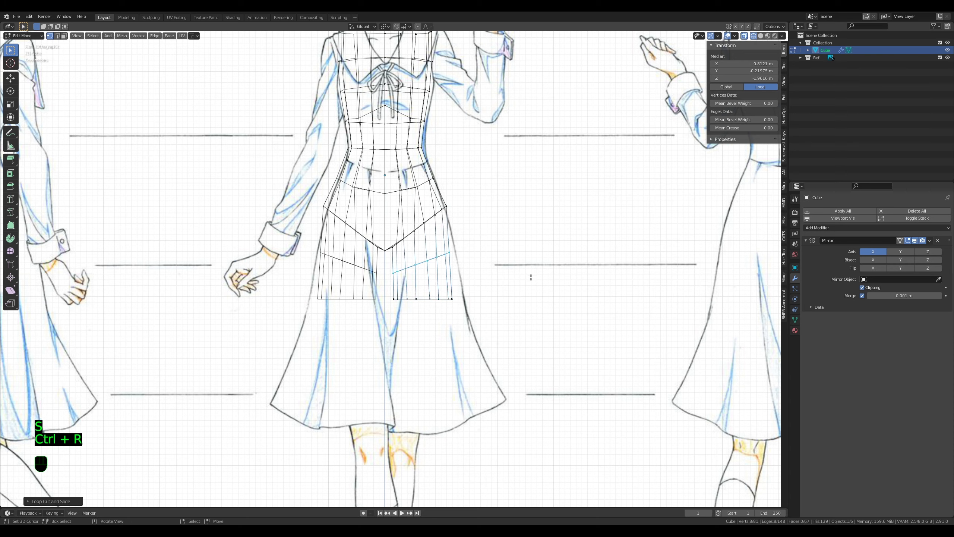
pyautogui.press('s')
pyautogui.rightClick(532, 278)
pyautogui.press('s')
pyautogui.click(544, 278)
pyautogui.press('g')
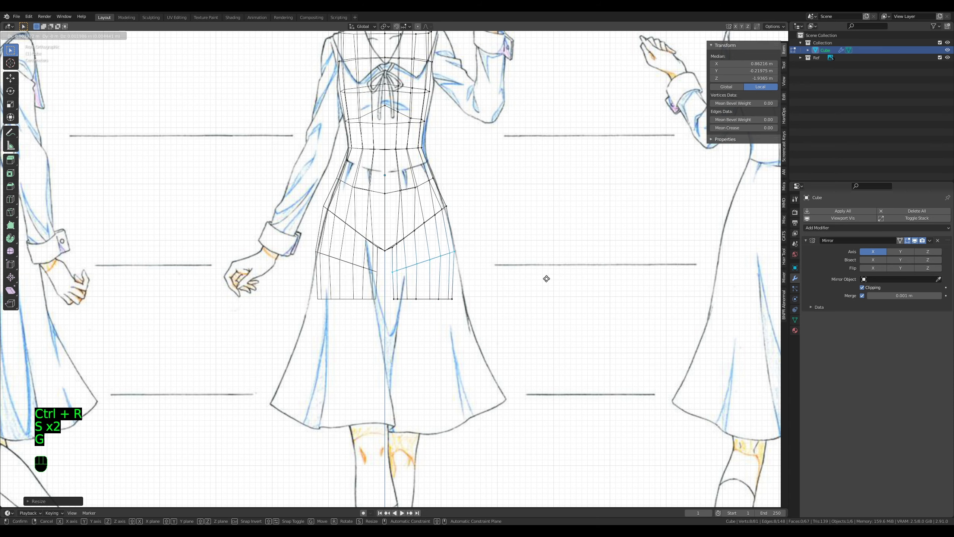
pyautogui.click(546, 278)
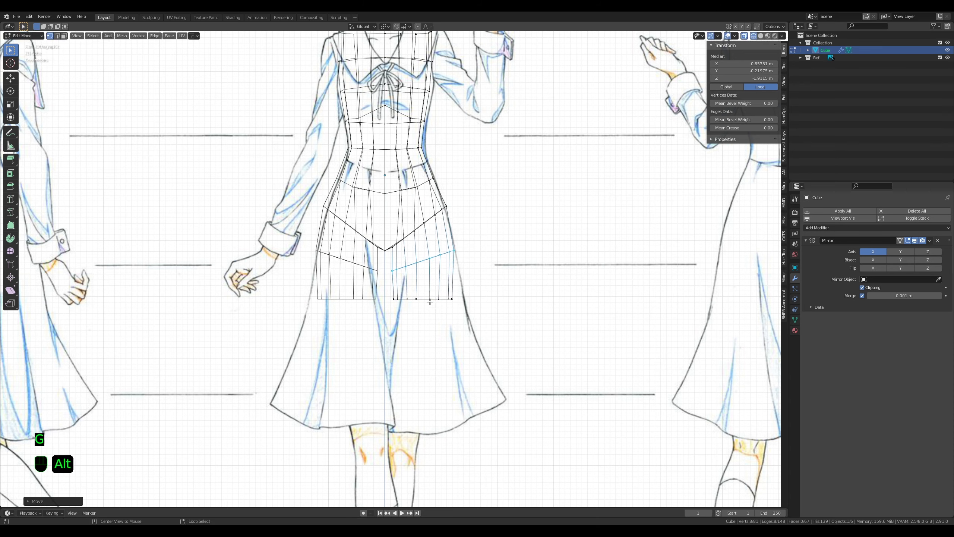
# Step: Extrude the leg's bottom edge loop down to the skirt hem and scale it down to taper the thigh
pyautogui.keyDown('shift'); pyautogui.moveTo(499, 333); pyautogui.dragTo(505, 286, button='middle'); pyautogui.keyUp('shift')
pyautogui.scroll(-6, 502, 284)
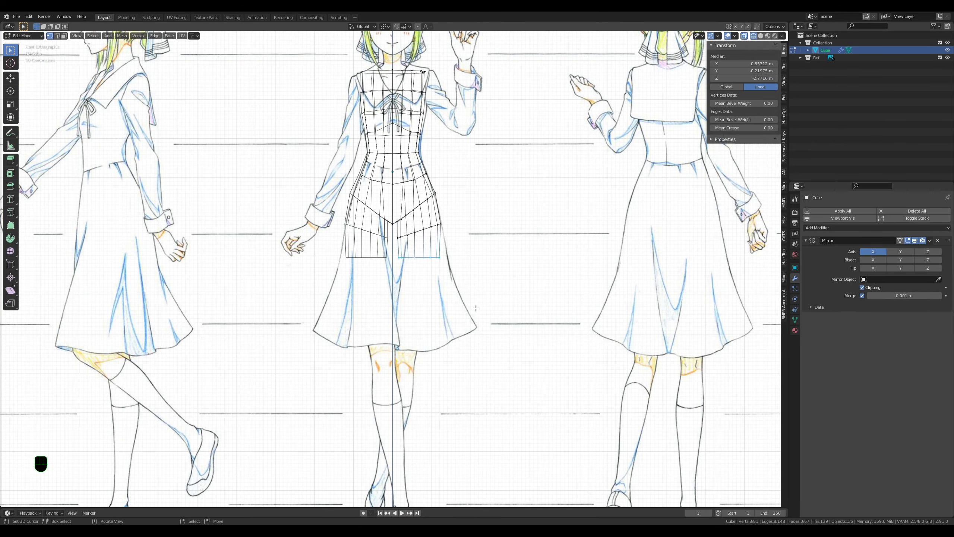
pyautogui.scroll(3, 418, 358)
pyautogui.press('e')
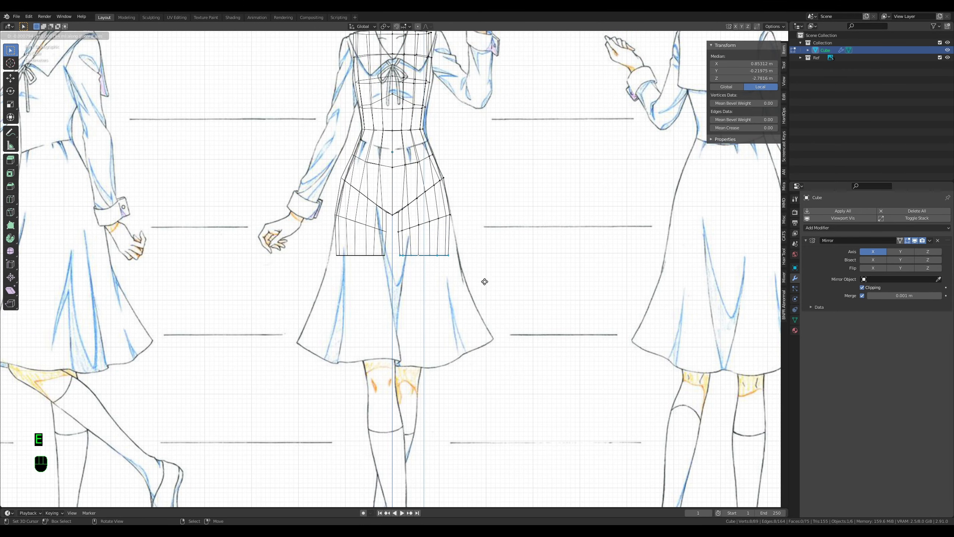
pyautogui.click(484, 388)
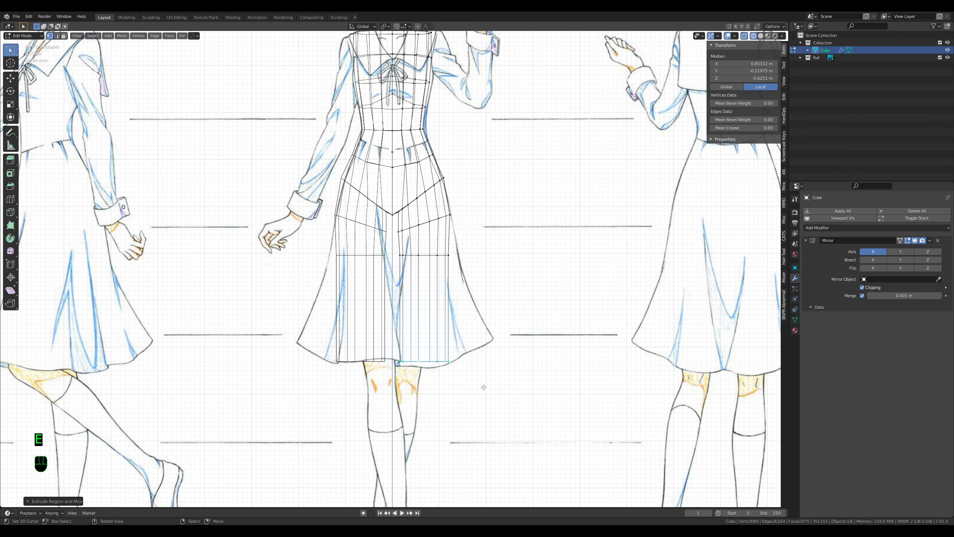
pyautogui.keyDown('shift'); pyautogui.moveTo(484, 387); pyautogui.dragTo(479, 320, button='middle'); pyautogui.keyUp('shift')
pyautogui.press('s')
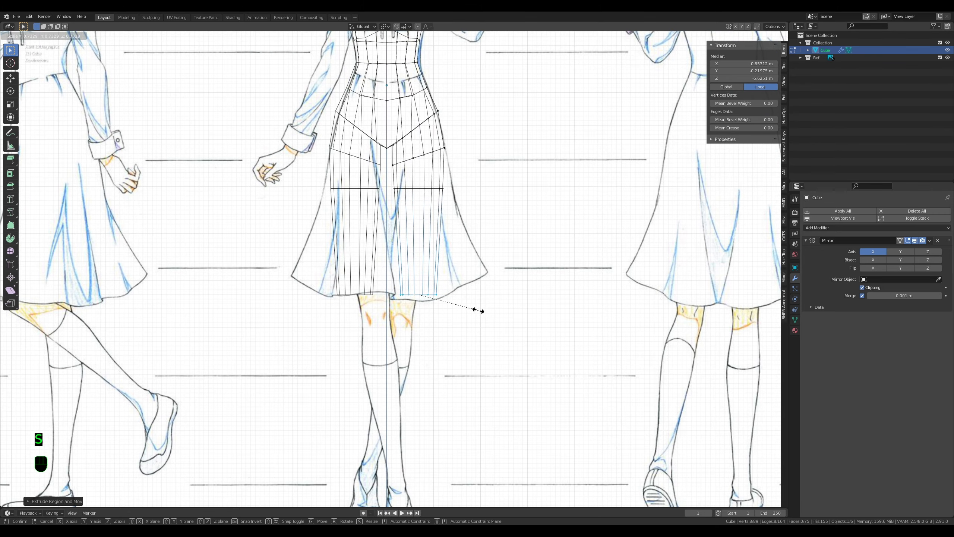
pyautogui.click(477, 311)
# Step: Leave Edit Mode and move the coloured character reference along X until its figure lines up behind the body mesh
pyautogui.scroll(-3, 474, 339)
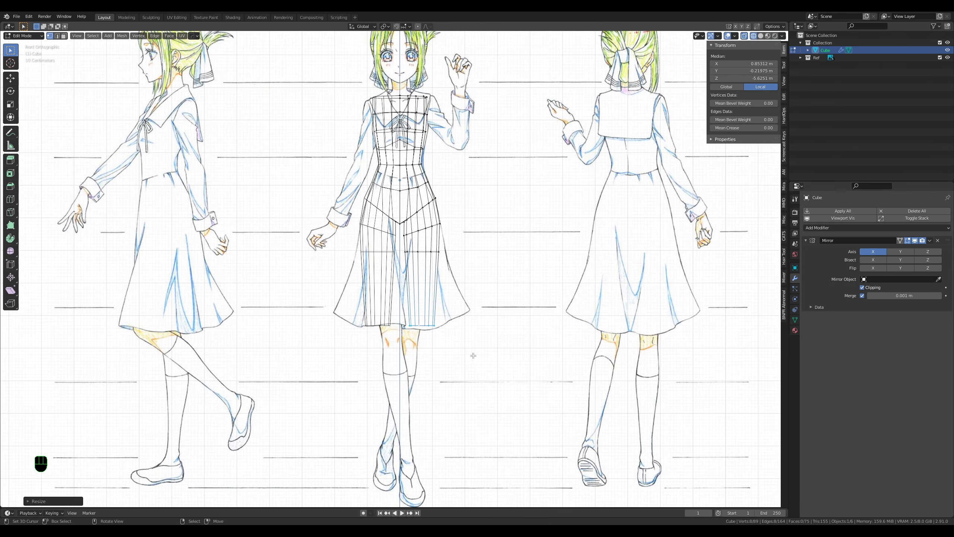
pyautogui.press('b')
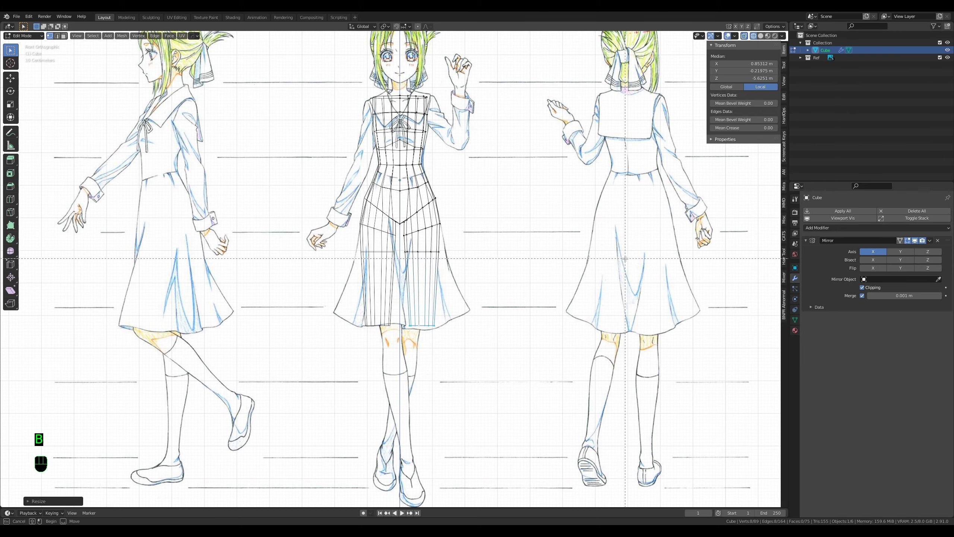
pyautogui.scroll(-5, 626, 259)
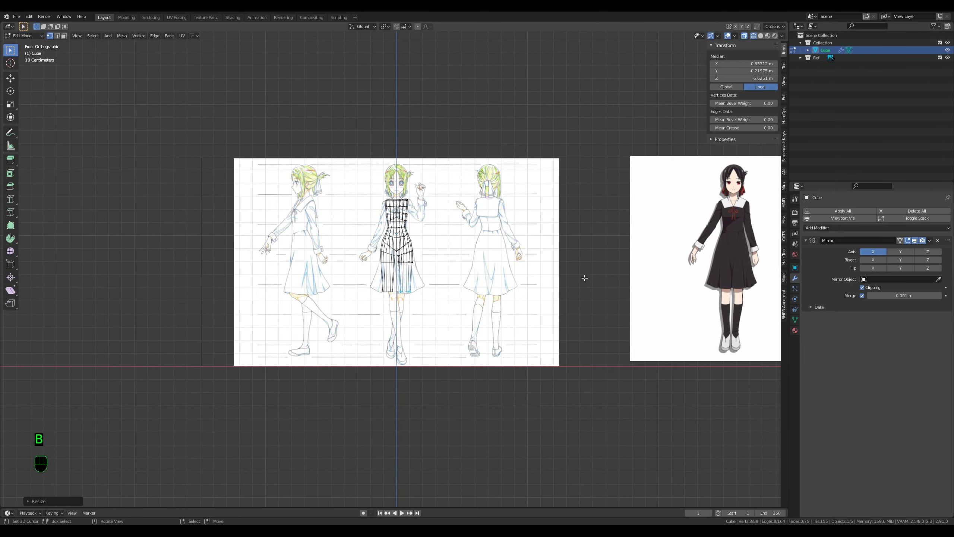
pyautogui.press('Tab')
pyautogui.click(642, 282)
pyautogui.press('g')
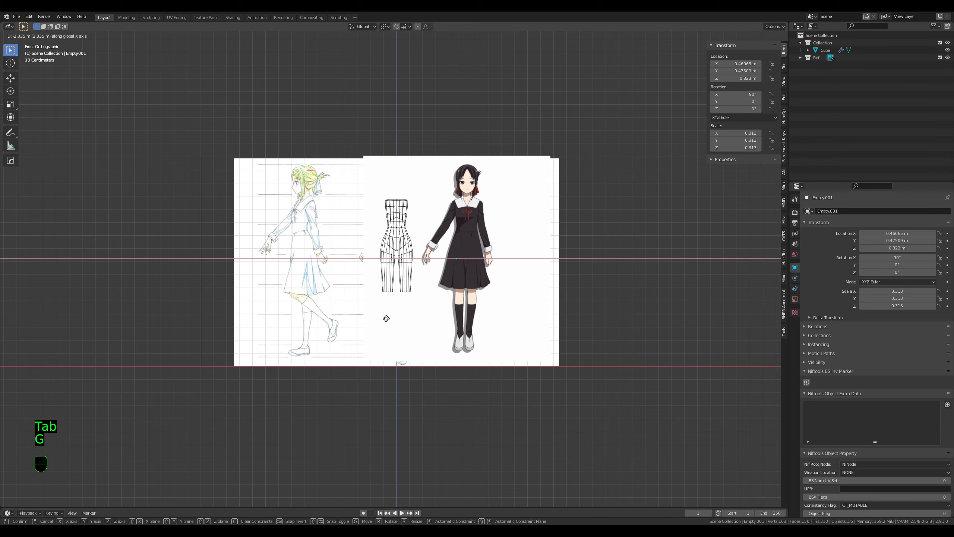
pyautogui.click(345, 330)
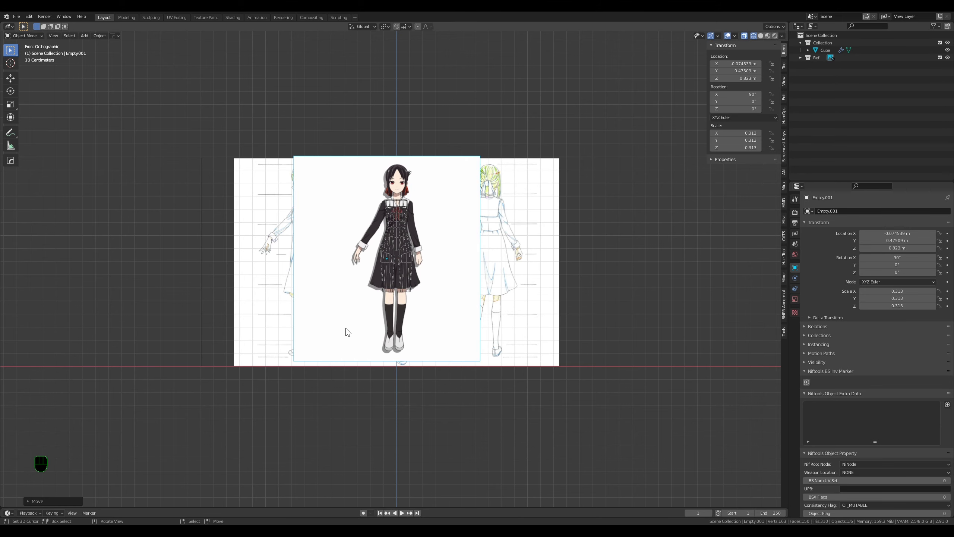
pyautogui.scroll(2, 469, 301)
pyautogui.scroll(2, 470, 301)
pyautogui.press('g')
pyautogui.press('x')
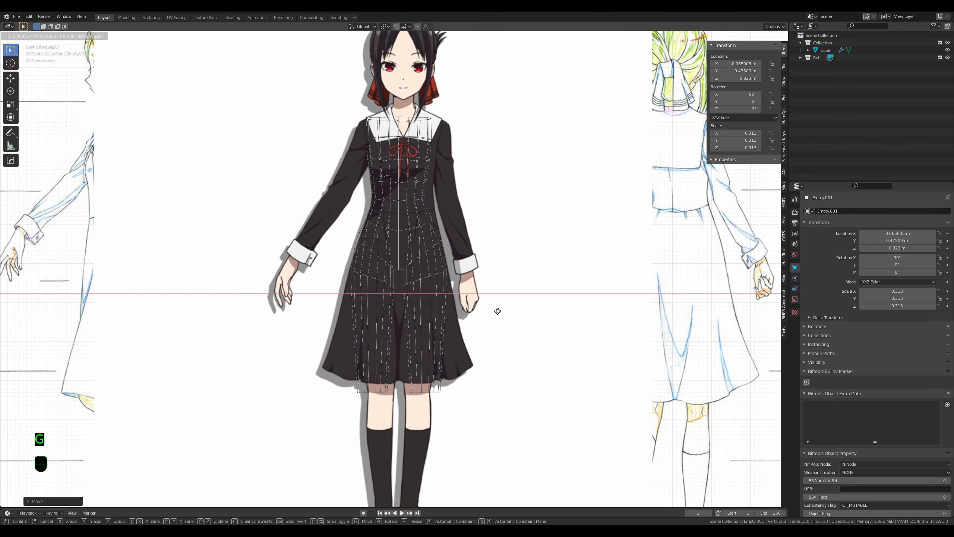
pyautogui.click(495, 311)
# Step: Return to editing the body, move the leg's bottom loop inward along X and scale it to fit the coloured reference
pyautogui.keyDown('shift'); pyautogui.scroll(-3, 495, 263); pyautogui.keyUp('shift')
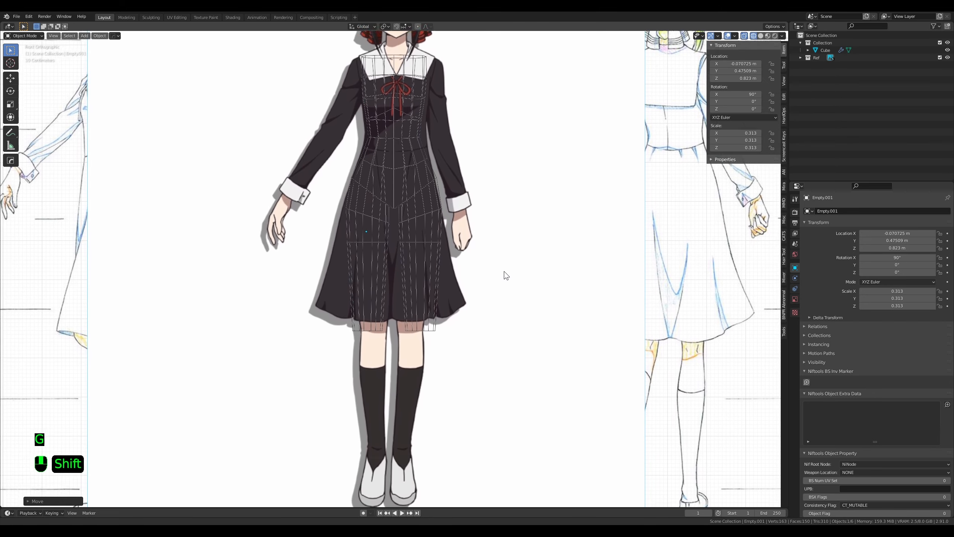
pyautogui.click(437, 298)
pyautogui.press('Tab')
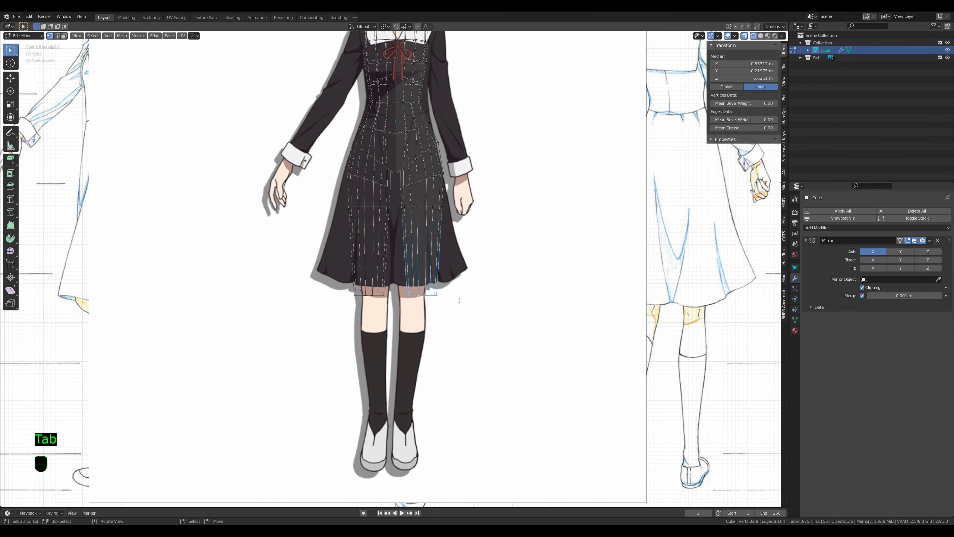
pyautogui.scroll(-1, 459, 300)
pyautogui.press('g')
pyautogui.press('x')
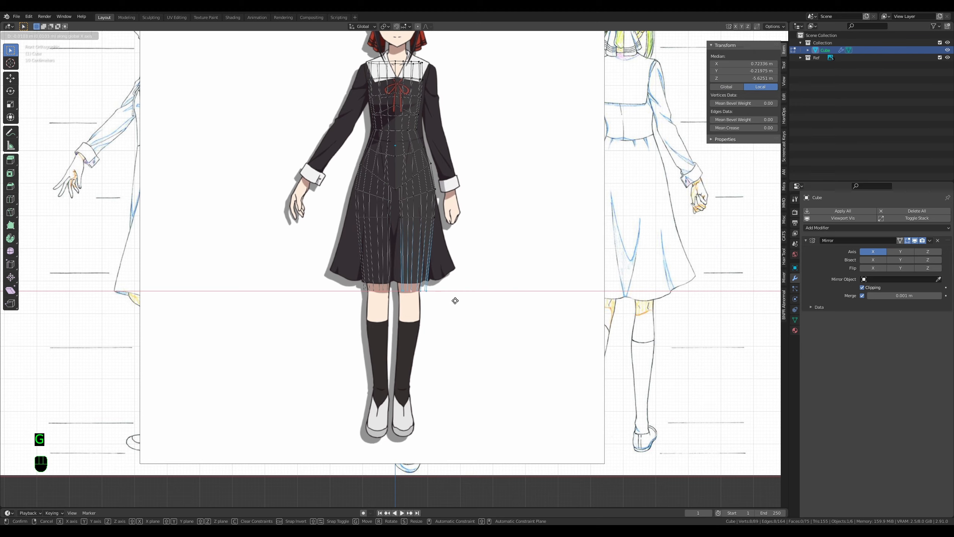
pyautogui.click(456, 300)
pyautogui.scroll(2, 454, 266)
pyautogui.keyDown('shift'); pyautogui.moveTo(448, 302); pyautogui.dragTo(469, 310, button='middle'); pyautogui.keyUp('shift')
pyautogui.press('s')
pyautogui.click(466, 311)
# Step: Extrude the leg's bottom loop a short way down at the knee, then scale and reposition the new loop
pyautogui.press('e')
pyautogui.moveTo(462, 276); pyautogui.dragTo(471, 304, button='middle')
pyautogui.click(471, 302)
pyautogui.press('s')
pyautogui.click(482, 304)
pyautogui.press('g')
pyautogui.click(484, 305)
# Step: Extrude the leg's bottom edge loop down to the ankle, then scale it narrower and move it into place
pyautogui.press('e')
pyautogui.click(470, 403)
pyautogui.press('s')
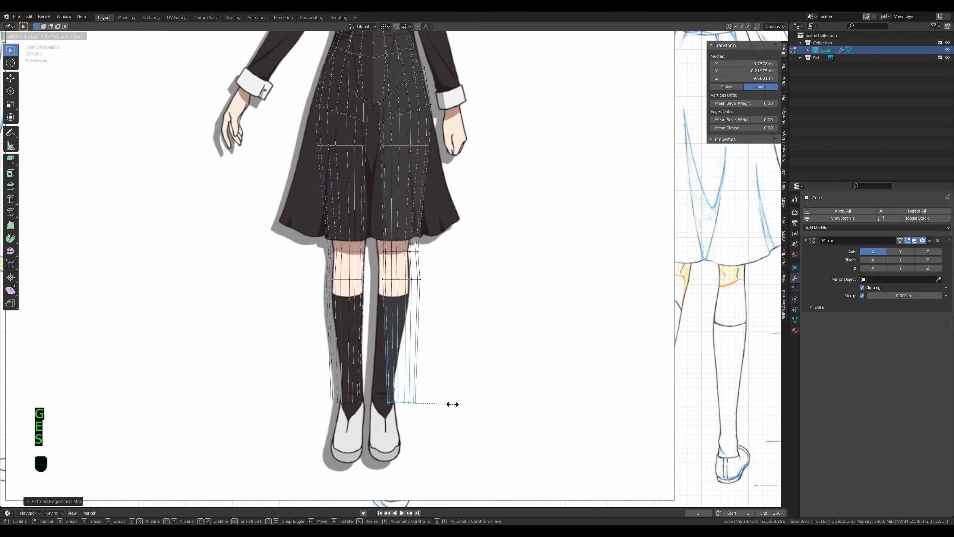
pyautogui.click(445, 402)
pyautogui.press('g')
pyautogui.click(437, 405)
# Step: Select the knee edge loop above the sock, scale it and shift it slightly inward
pyautogui.keyDown('alt'); pyautogui.click(402, 280); pyautogui.keyUp('alt')
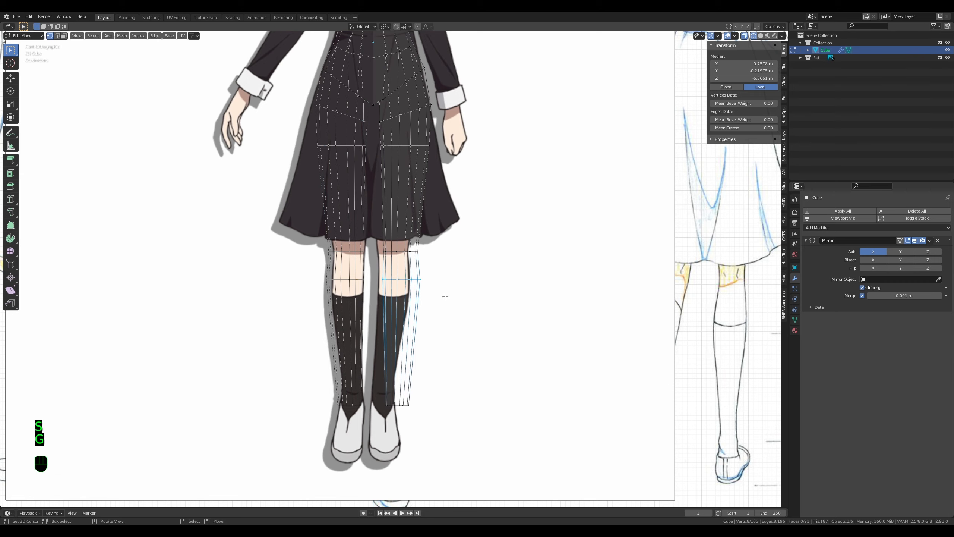
pyautogui.press('s')
pyautogui.click(473, 307)
pyautogui.press('g')
pyautogui.click(470, 317)
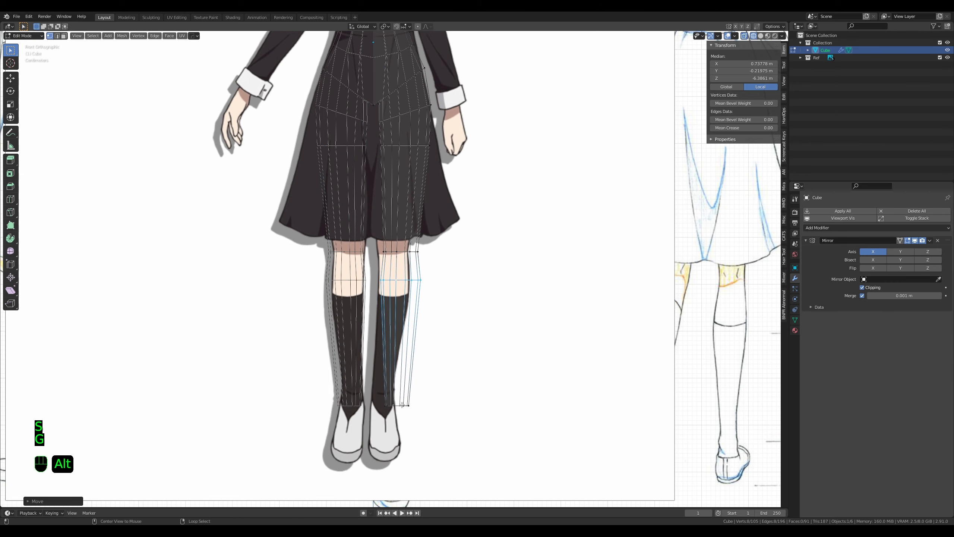
pyautogui.press('g')
pyautogui.click(397, 405)
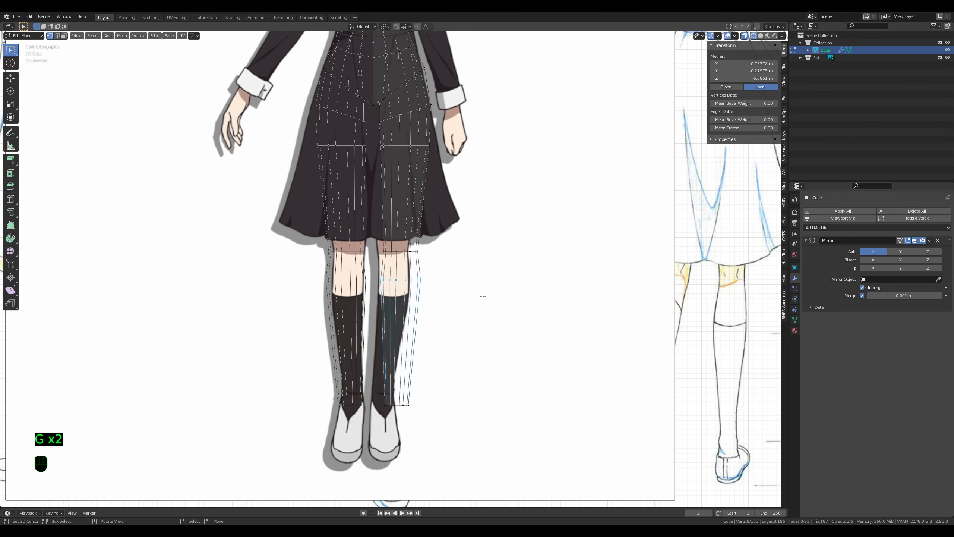
# Step: Scale the knee loop along X, raise it to the middle of the knee, and nudge it inward to match the reference
pyautogui.press('s')
pyautogui.press('x')
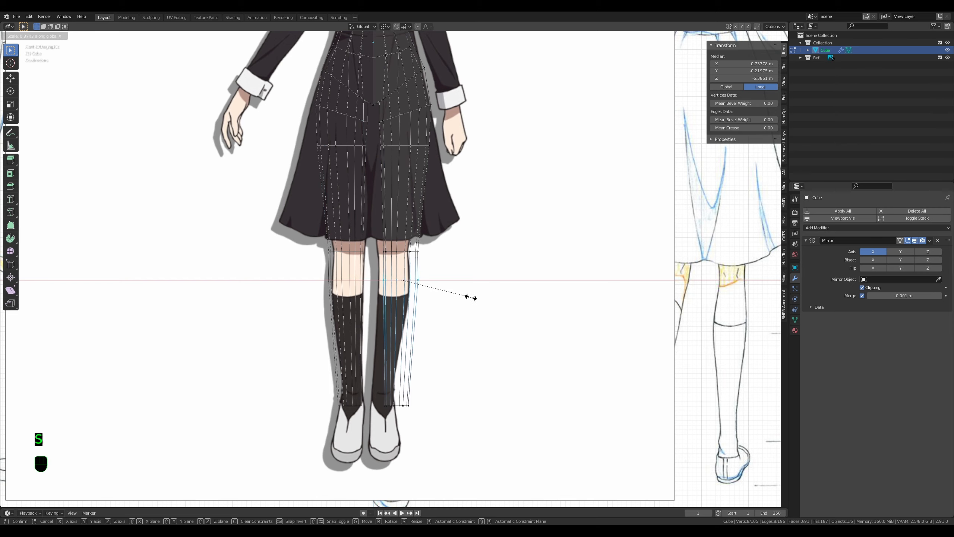
pyautogui.click(471, 297)
pyautogui.press('g')
pyautogui.click(471, 288)
pyautogui.press('s')
pyautogui.press('x')
pyautogui.click(479, 290)
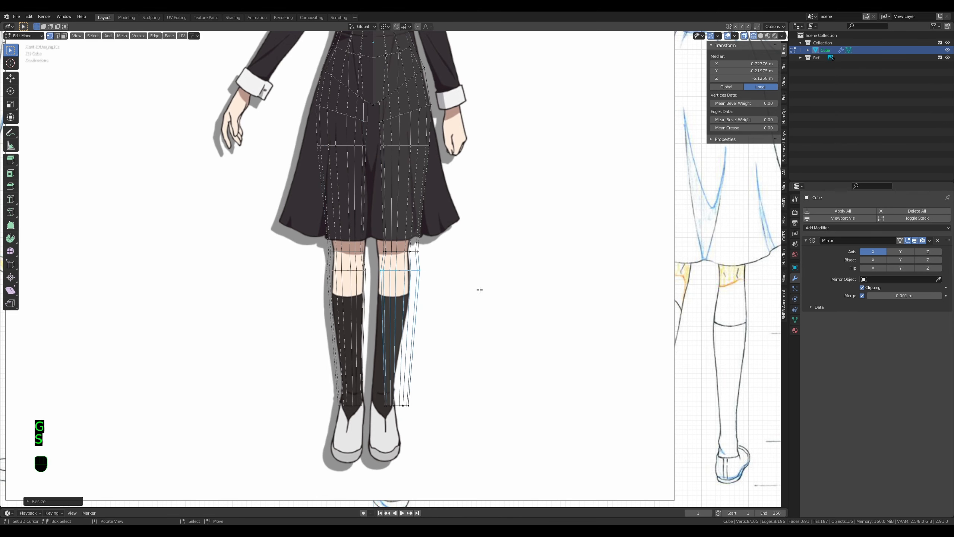
pyautogui.press('g')
pyautogui.click(478, 289)
pyautogui.press('s')
pyautogui.click(476, 290)
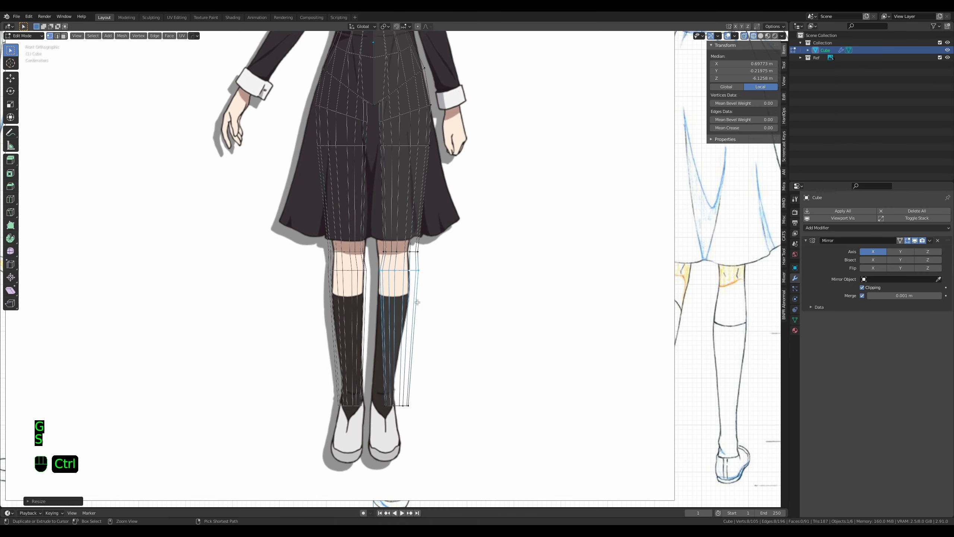
# Step: Add an edge loop across the lower leg and slide it up to the top of the sock
pyautogui.hotkey('ctrl', 'r')
pyautogui.click(451, 313)
pyautogui.press('g')
pyautogui.rightClick(450, 314)
pyautogui.keyDown('alt'); pyautogui.rightClick(400, 338); pyautogui.keyUp('alt')
pyautogui.press('g')
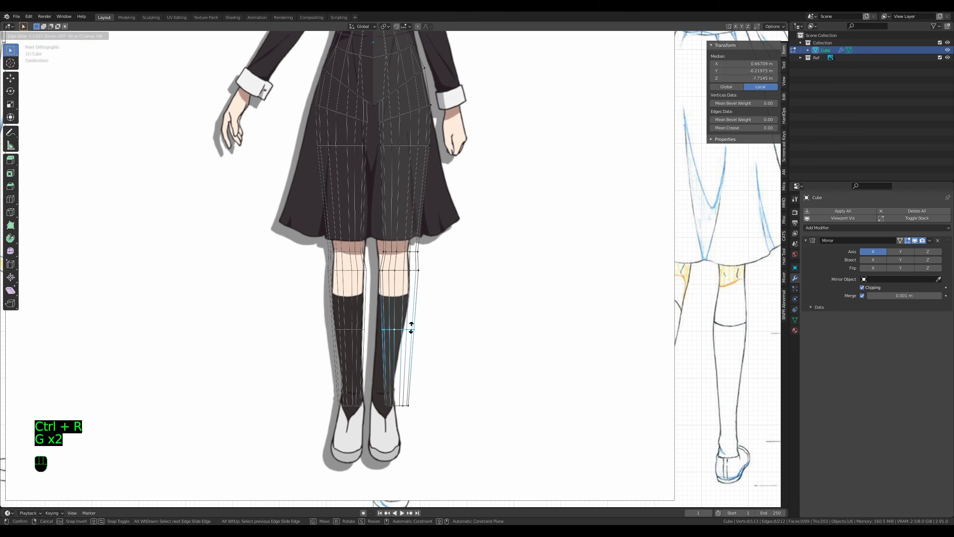
pyautogui.click(413, 297)
# Step: Scale up the edge loop at the sock's top and move it outward to fit the upper calf
pyautogui.press('s')
pyautogui.middleClick(466, 310)
pyautogui.click(473, 311)
pyautogui.press('g')
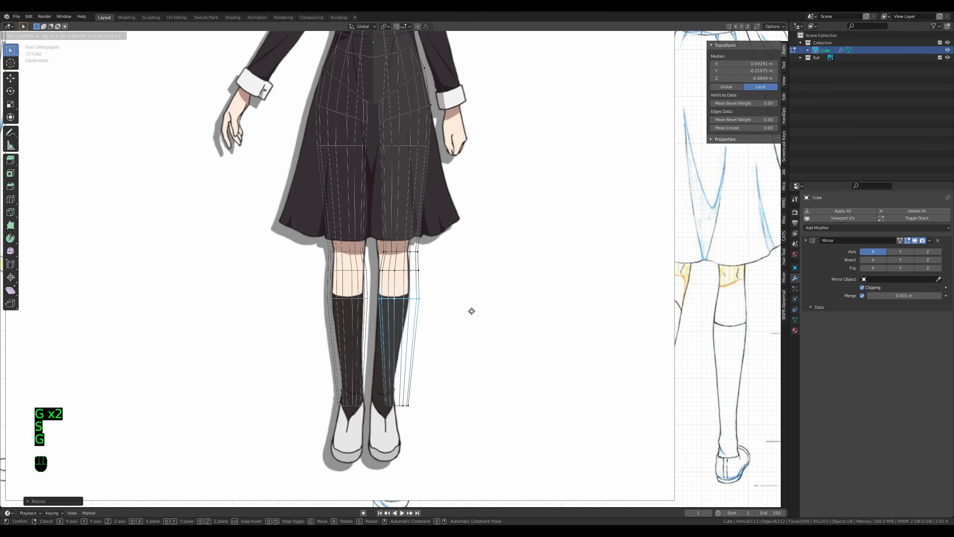
pyautogui.click(470, 311)
pyautogui.press('g')
pyautogui.click(463, 307)
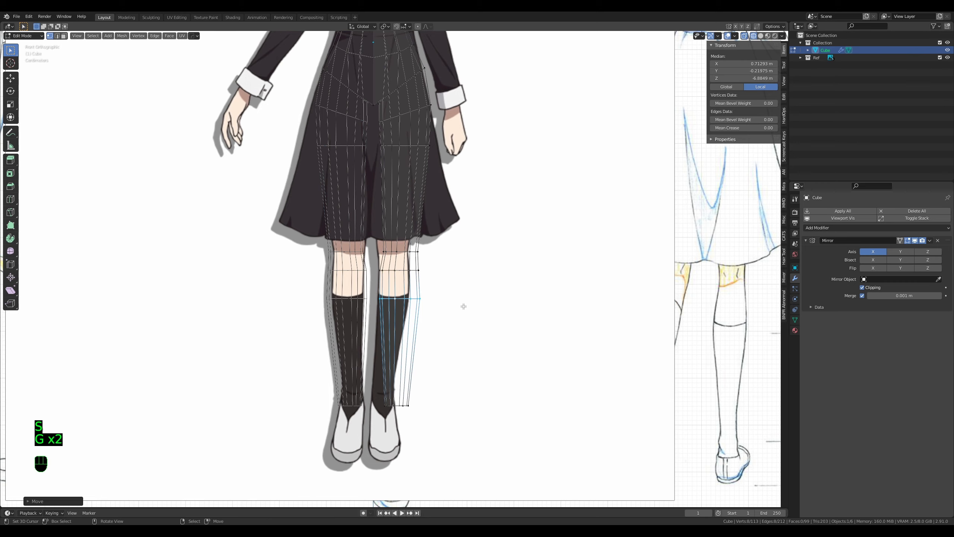
# Step: Add the knee loop to the selection and scale both loops together
pyautogui.keyDown('alt'); pyautogui.keyDown('shift'); pyautogui.click(413, 271); pyautogui.keyUp('shift'); pyautogui.keyUp('alt')
pyautogui.press('s')
pyautogui.click(458, 304)
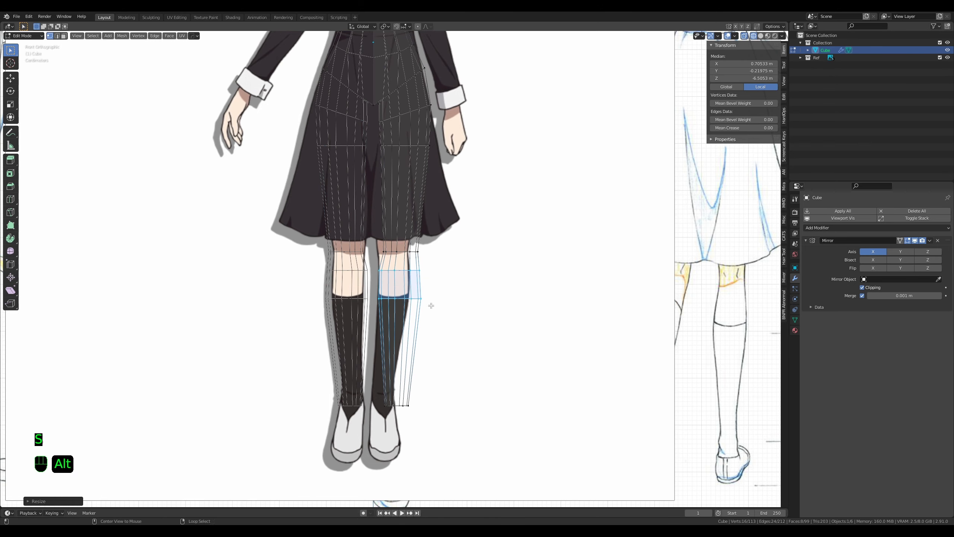
# Step: Add an edge loop between the sock's top and the ankle and slide it to mid-calf
pyautogui.hotkey('ctrl', 'r')
pyautogui.click(424, 340)
pyautogui.rightClick(424, 343)
pyautogui.keyDown('alt'); pyautogui.rightClick(415, 350); pyautogui.keyUp('alt')
pyautogui.press('g')
pyautogui.press('g')
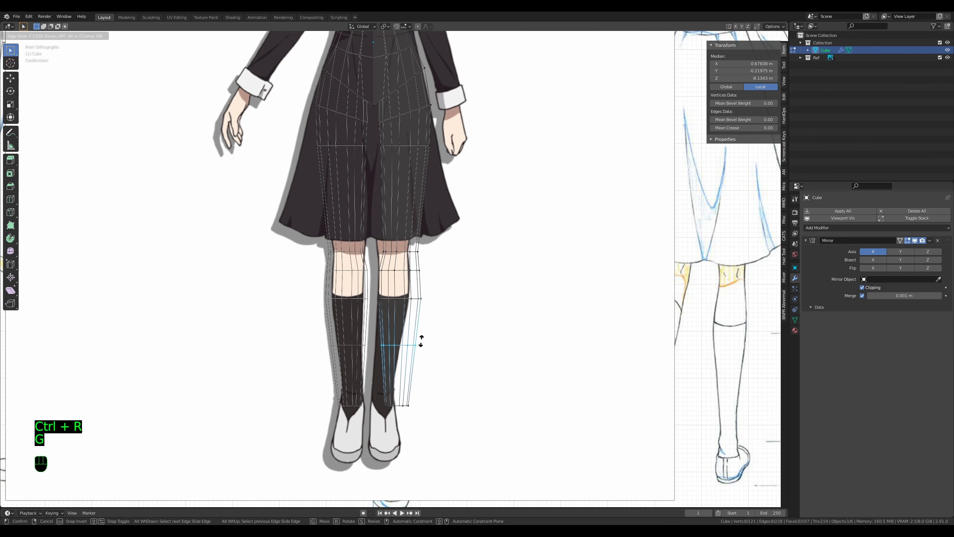
pyautogui.click(447, 343)
# Step: Scale and nudge the mid-calf edge loop to follow the shape of the calf
pyautogui.press('s')
pyautogui.click(450, 344)
pyautogui.press('g')
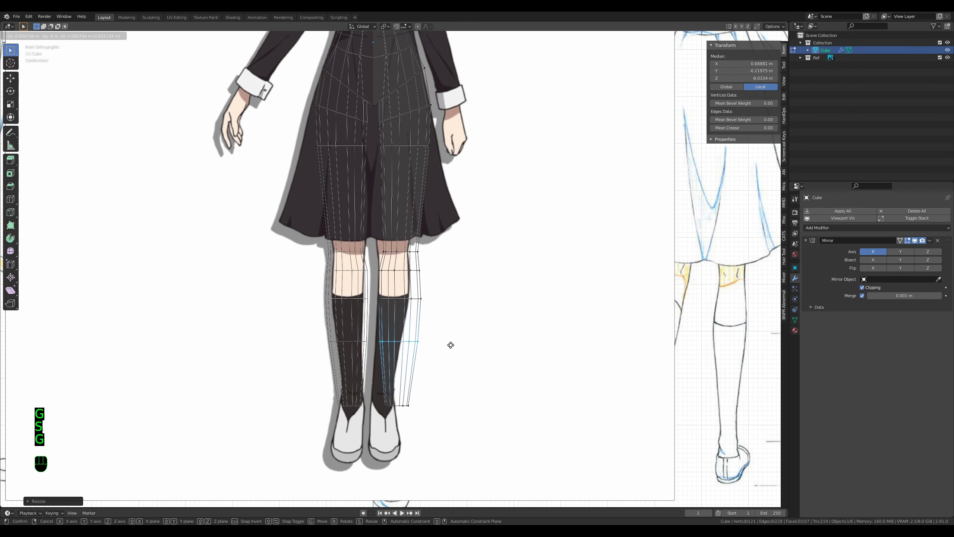
pyautogui.click(451, 344)
pyautogui.press('s')
pyautogui.click(444, 345)
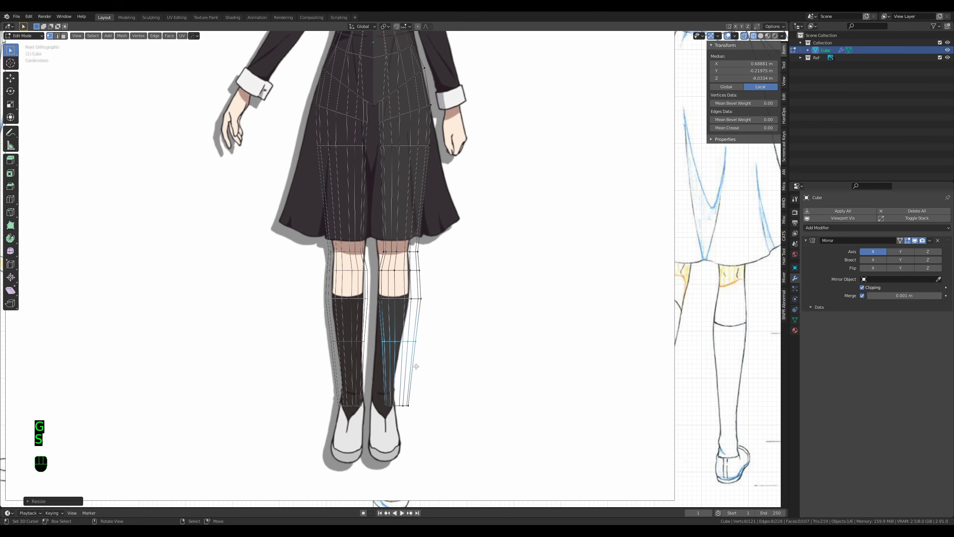
# Step: Rescale the sock-top edge loop and shift it together with the knee loop outward along X
pyautogui.press('s')
pyautogui.click(458, 313)
pyautogui.press('g')
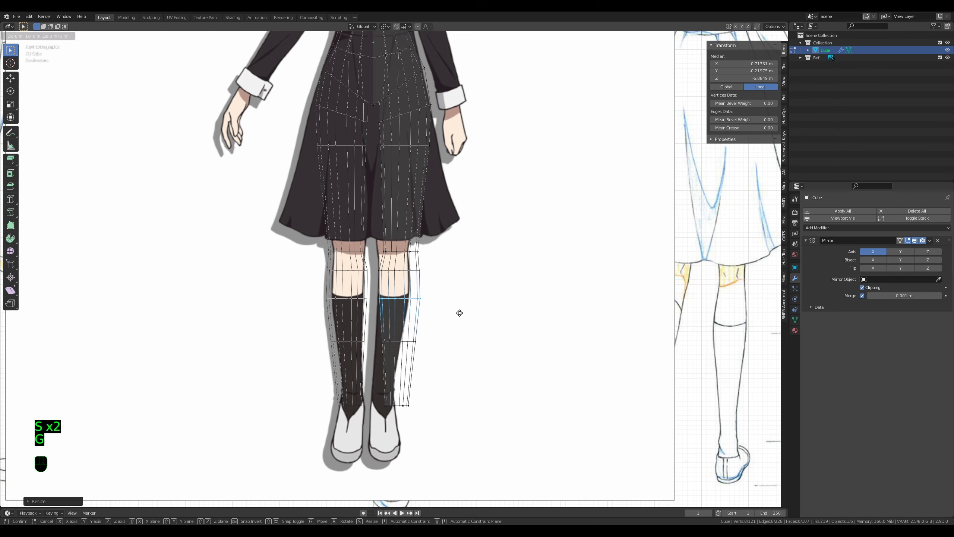
pyautogui.click(459, 313)
pyautogui.keyDown('alt'); pyautogui.keyDown('shift'); pyautogui.rightClick(415, 272); pyautogui.keyUp('shift'); pyautogui.keyUp('alt')
pyautogui.press('g')
pyautogui.click(425, 283)
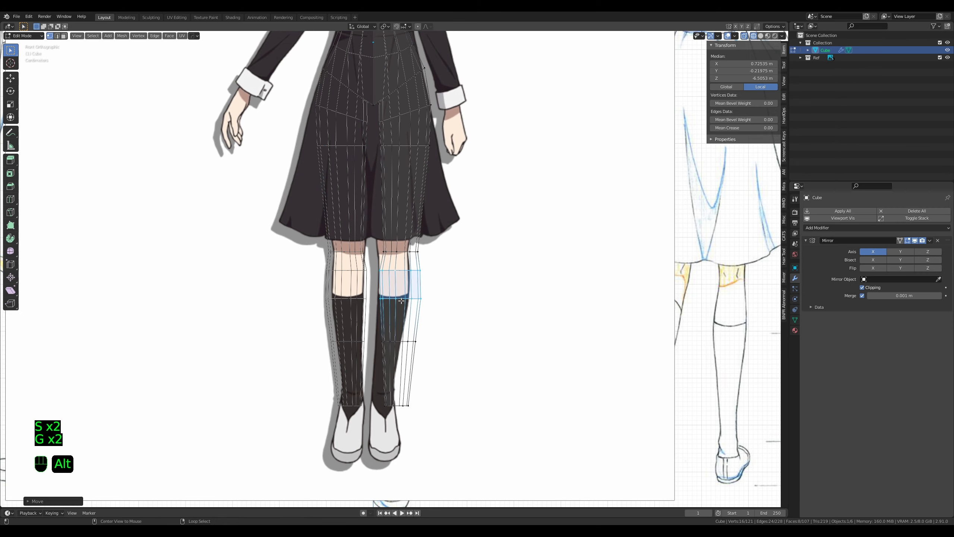
pyautogui.keyDown('alt'); pyautogui.rightClick(401, 300); pyautogui.keyUp('alt')
pyautogui.press('s')
pyautogui.click(447, 304)
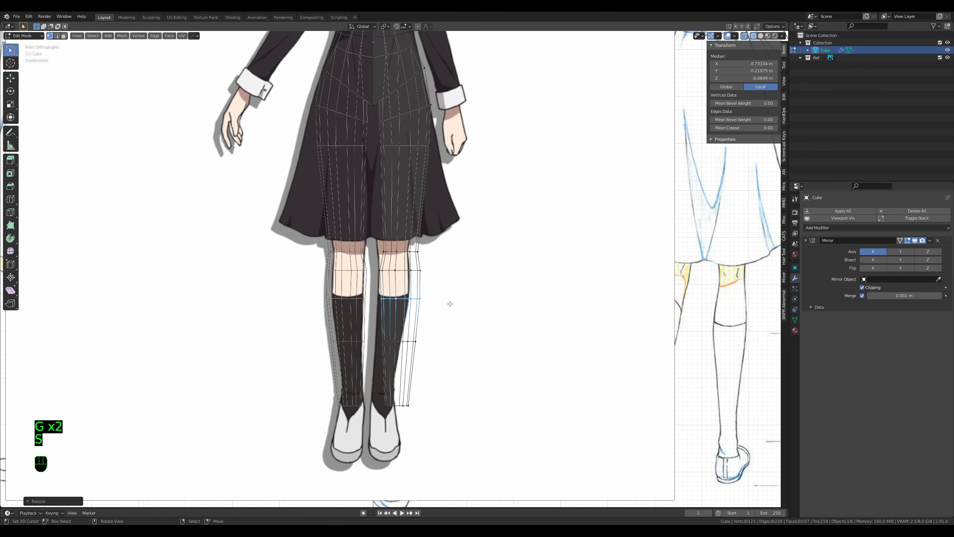
# Step: Move the knee edge loop slightly inward and check the leg's silhouette in Object Mode
pyautogui.press('Tab')
pyautogui.press('Tab')
pyautogui.keyDown('alt'); pyautogui.rightClick(403, 270); pyautogui.keyUp('alt')
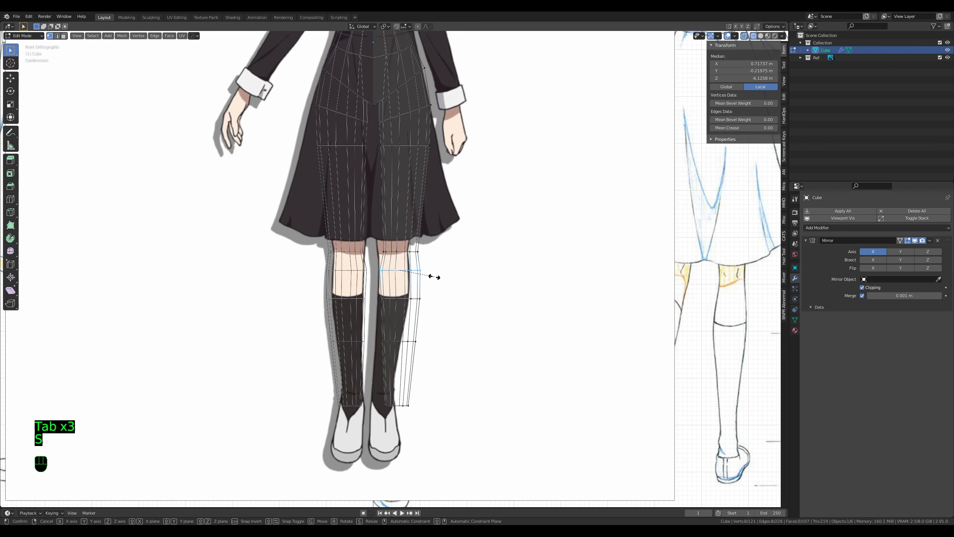
pyautogui.press('g')
pyautogui.click(432, 278)
pyautogui.press('Tab')
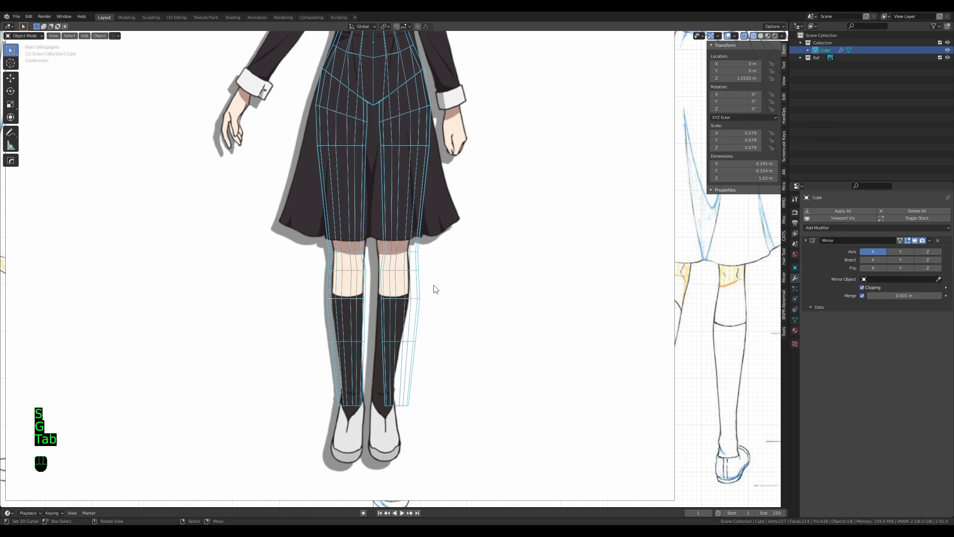
# Step: Return to editing the mesh, fine-tune the sock-top edge loop's scale and position, and recheck the outline in Object Mode
pyautogui.press('Tab')
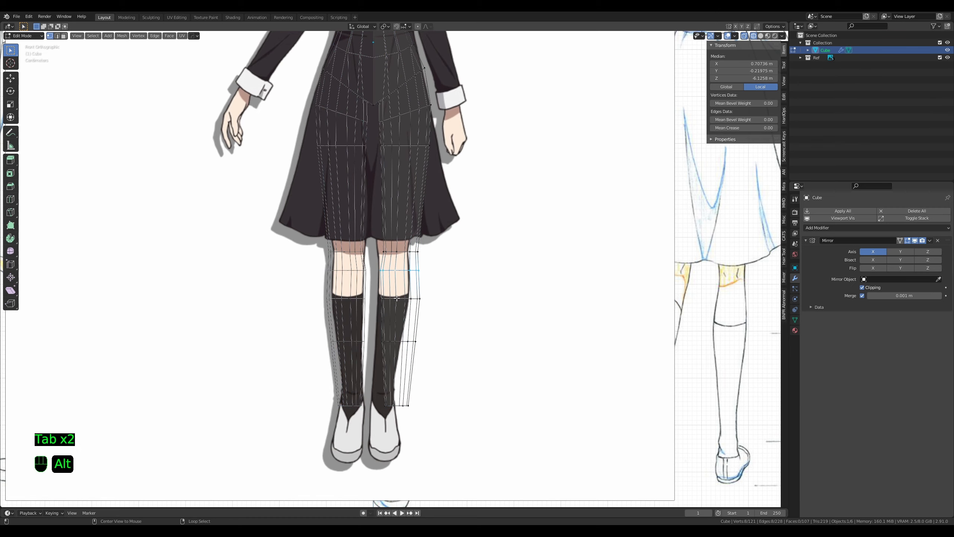
pyautogui.press('s')
pyautogui.press('g')
pyautogui.click(481, 319)
pyautogui.press('Tab')
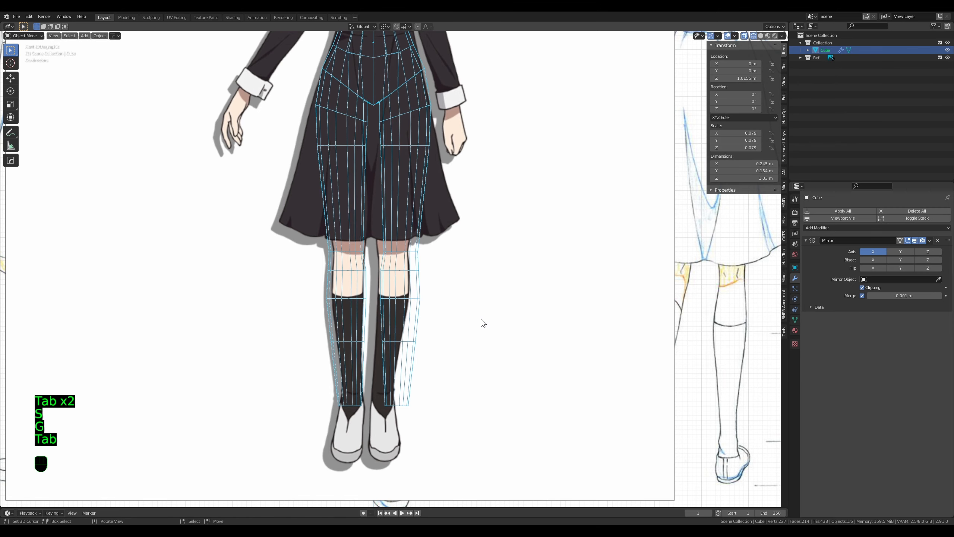
pyautogui.press('Tab')
pyautogui.press('Tab')
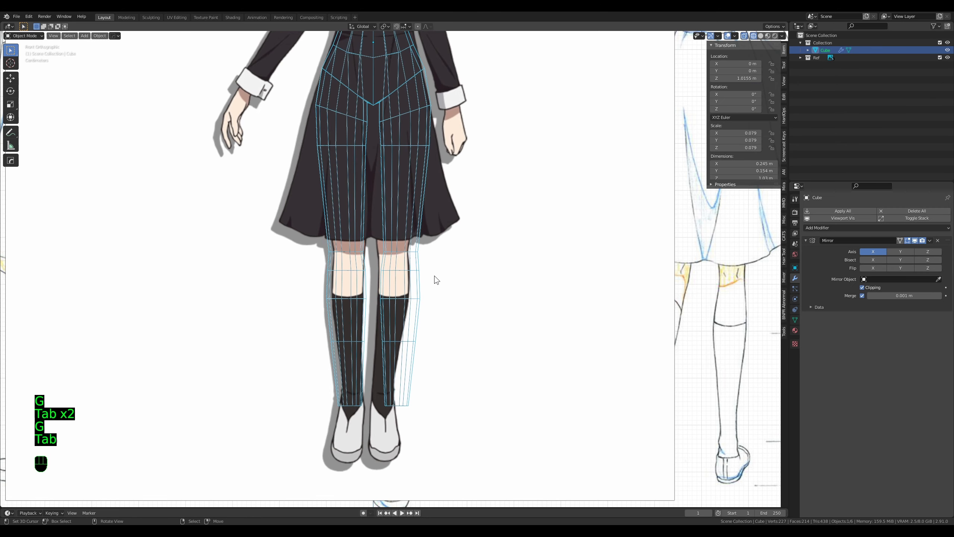
# Step: Reselect the knee and sock-top edge loops together in Edit Mode and scale them
pyautogui.keyDown('shift'); pyautogui.moveTo(435, 277); pyautogui.dragTo(432, 315, button='middle'); pyautogui.keyUp('shift')
pyautogui.press('Tab')
pyautogui.keyDown('alt'); pyautogui.keyDown('shift'); pyautogui.click(414, 334); pyautogui.keyUp('shift'); pyautogui.keyUp('alt')
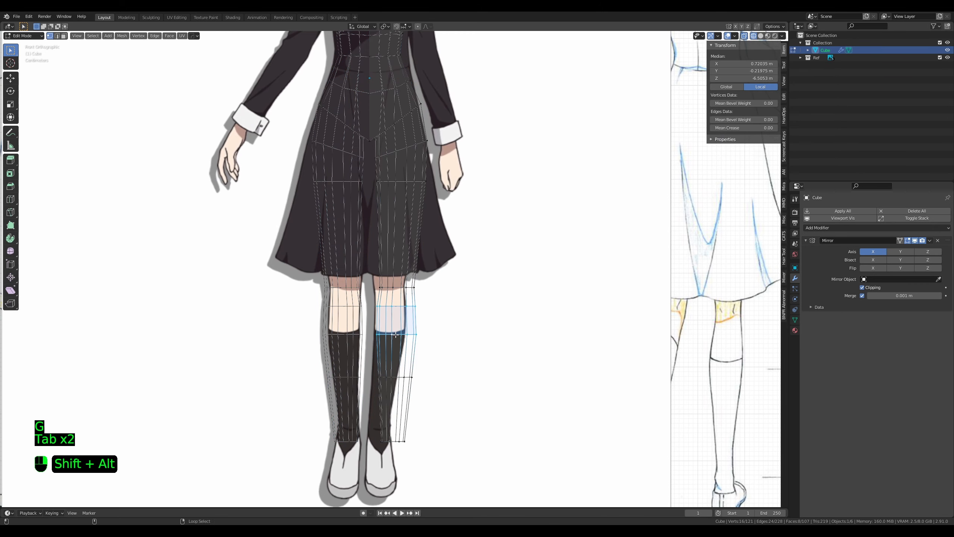
pyautogui.press('s')
pyautogui.click(464, 345)
# Step: Add a horizontal edge loop across the thigh about midway between the hip and the knee
pyautogui.hotkey('ctrl', 'r')
pyautogui.click(401, 210)
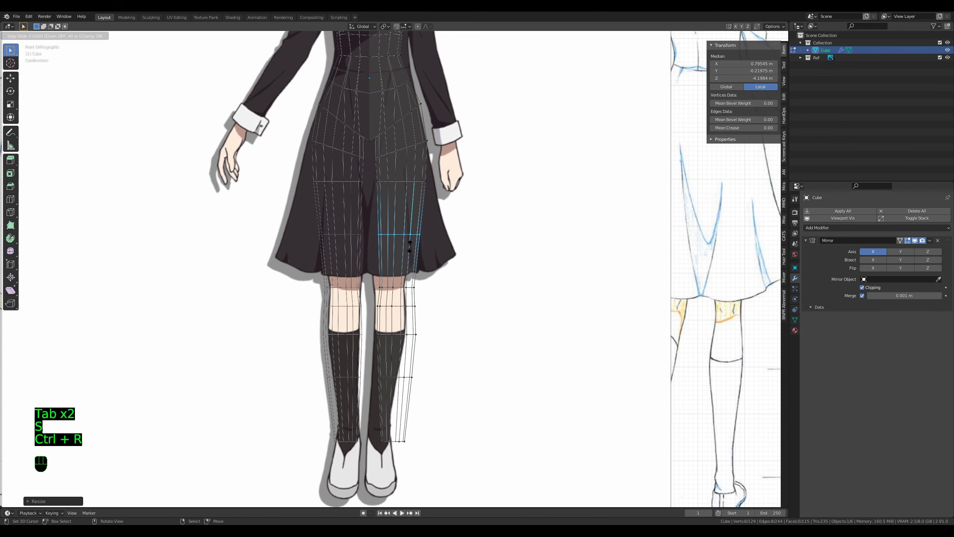
pyautogui.click(414, 234)
pyautogui.press('a')
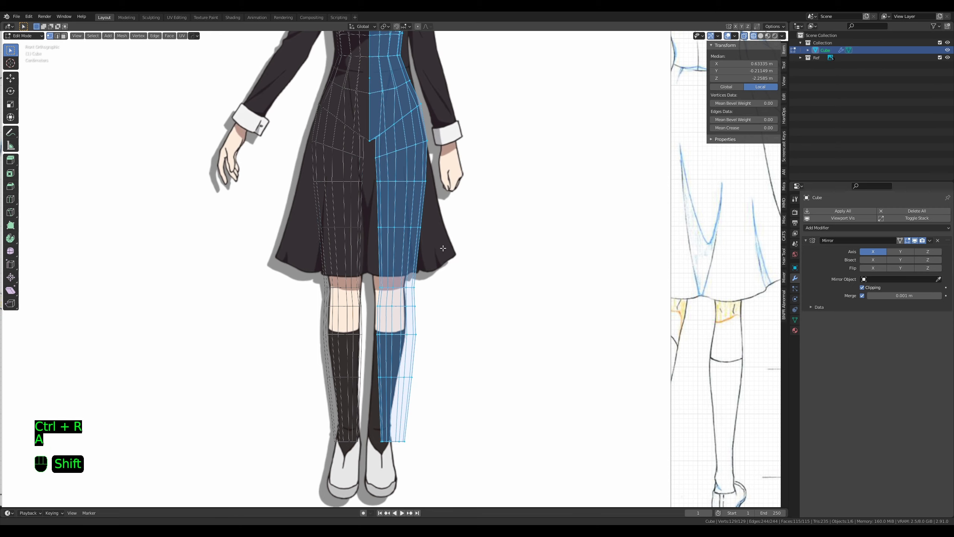
# Step: Select the upper thigh edge loop and slide it slightly down the leg
pyautogui.keyDown('shift'); pyautogui.moveTo(399, 182); pyautogui.dragTo(400, 222, button='middle'); pyautogui.keyUp('shift')
pyautogui.keyDown('alt'); pyautogui.click(399, 222); pyautogui.keyUp('alt')
pyautogui.press('g')
pyautogui.click(468, 260)
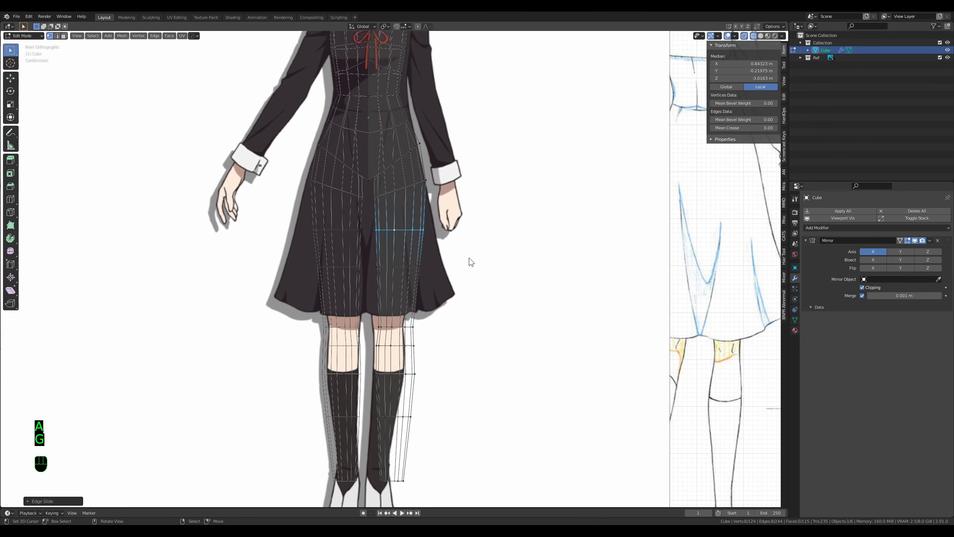
# Step: Hide the coloured character reference, then return to editing the body mesh in solid shading
pyautogui.press('Tab')
pyautogui.press('h')
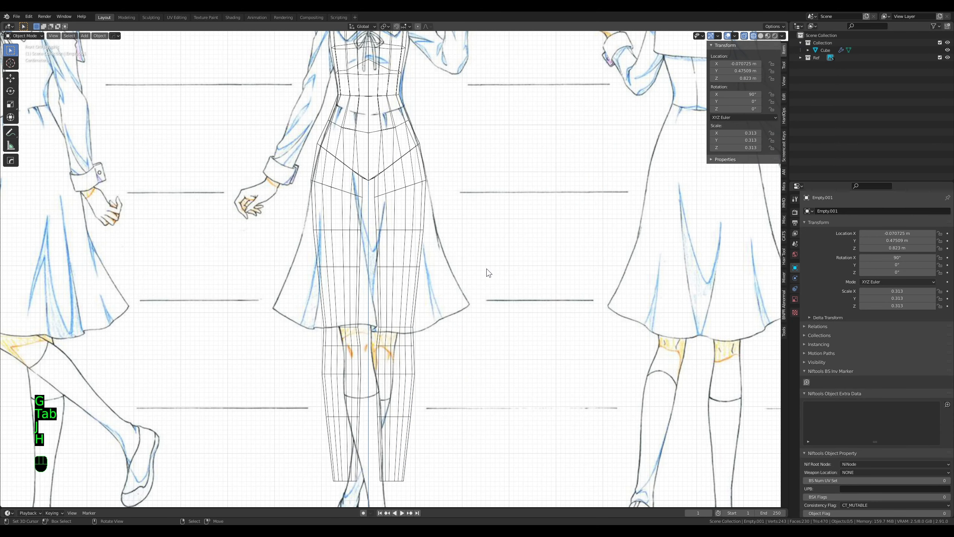
pyautogui.rightClick(404, 268)
pyautogui.press('Tab')
pyautogui.scroll(1, 410, 267)
pyautogui.press('z')
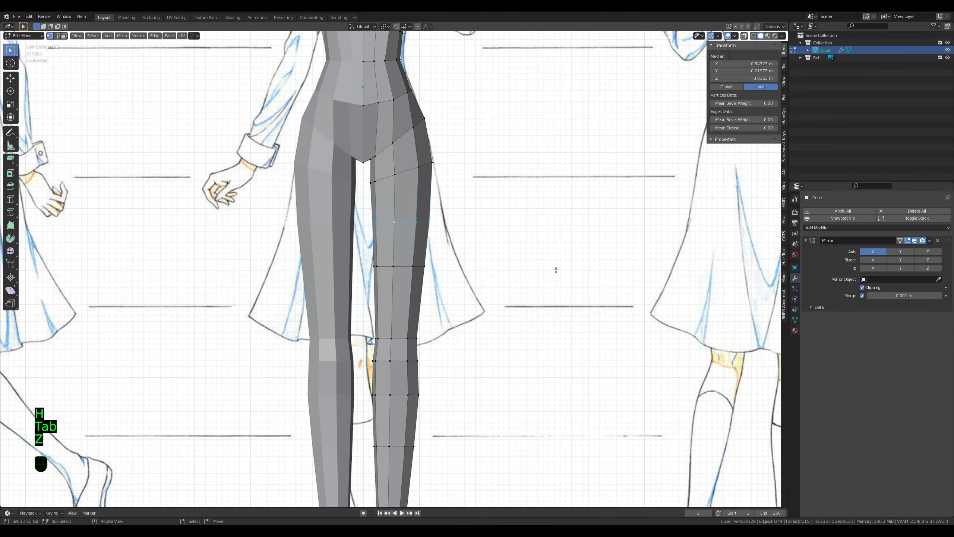
# Step: Select the ring of faces around the middle of the thigh and widen it along X
pyautogui.press('3')
pyautogui.keyDown('alt'); pyautogui.rightClick(414, 251); pyautogui.keyUp('alt')
pyautogui.press('s')
pyautogui.press('x')
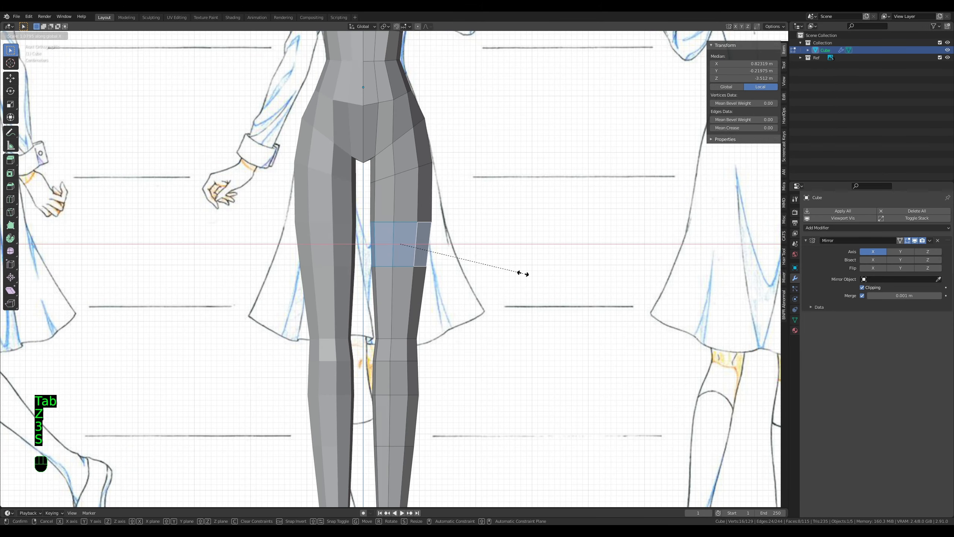
pyautogui.click(520, 274)
# Step: Check the whole figure's proportions, then add the face ring above to the selection and scale both rings along X
pyautogui.scroll(-5, 472, 279)
pyautogui.press('Tab')
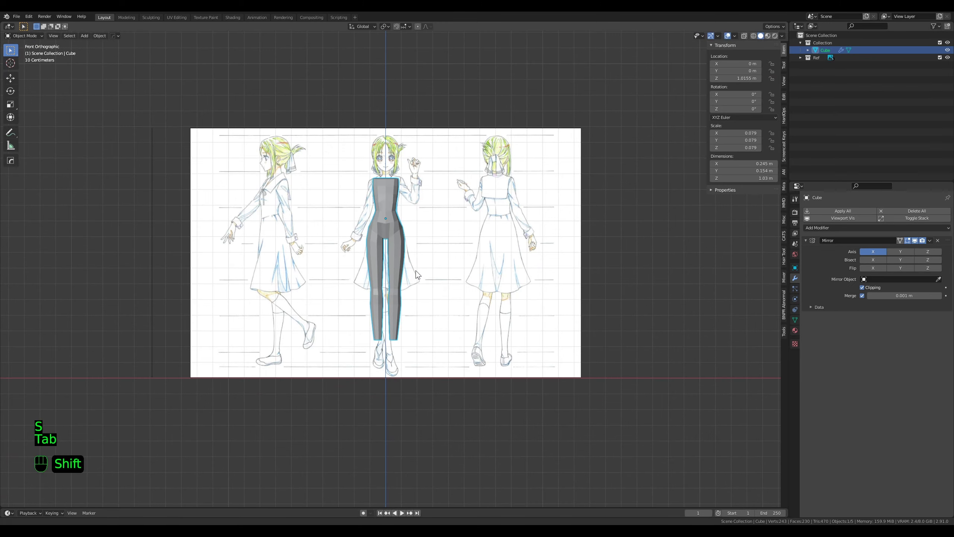
pyautogui.scroll(-2, 416, 270)
pyautogui.scroll(7, 415, 278)
pyautogui.press('Tab')
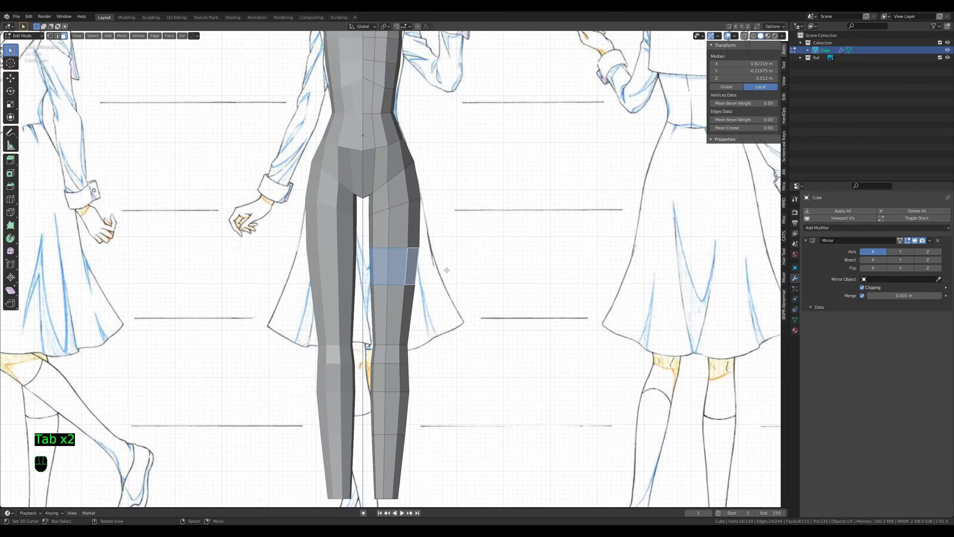
pyautogui.keyDown('alt'); pyautogui.keyDown('shift'); pyautogui.rightClick(410, 235); pyautogui.keyUp('shift'); pyautogui.keyUp('alt')
pyautogui.press('s')
pyautogui.press('x')
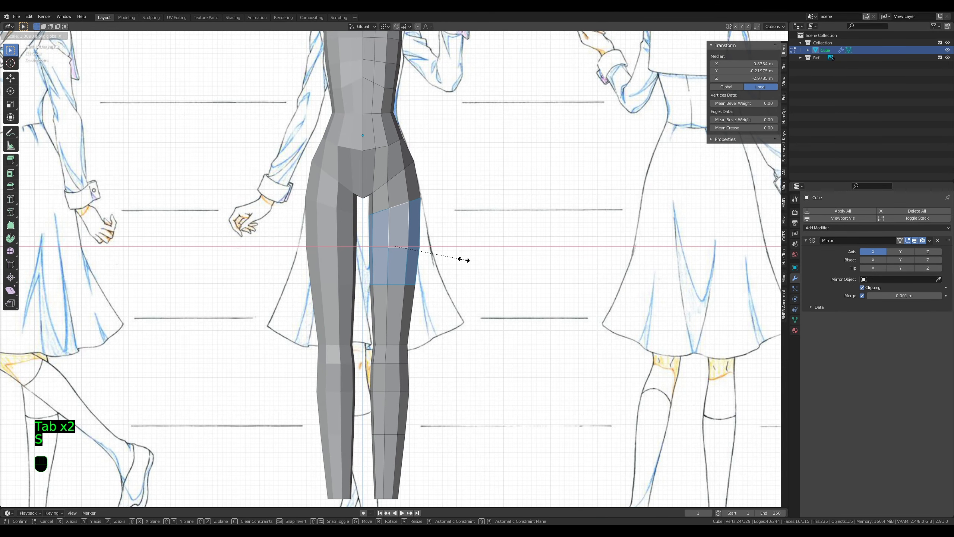
pyautogui.click(465, 260)
# Step: Select the upper thigh's horizontal edge loop in edge mode and scale it along X
pyautogui.press('2')
pyautogui.keyDown('alt'); pyautogui.rightClick(398, 248); pyautogui.keyUp('alt')
pyautogui.press('s')
pyautogui.press('x')
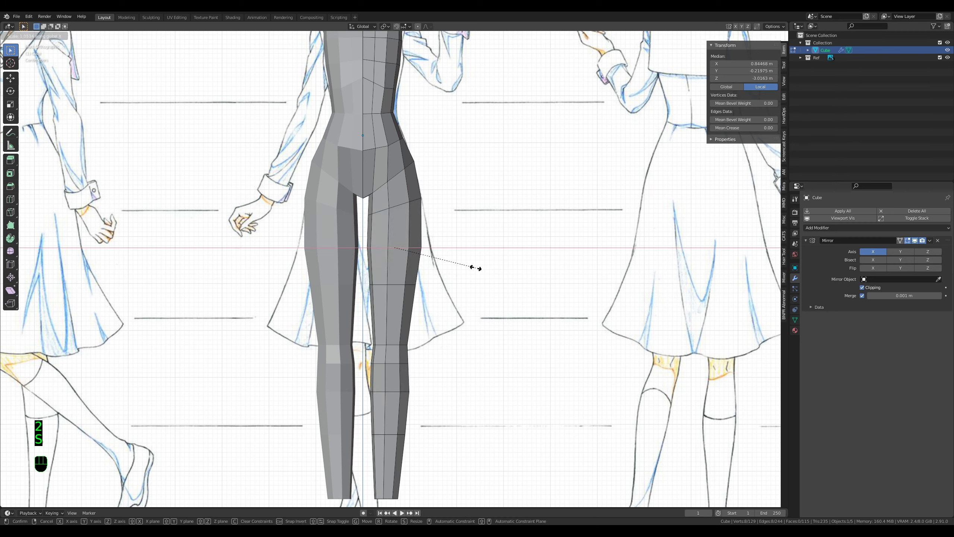
pyautogui.click(476, 269)
# Step: Add the edge loop at the top of the thigh to the selection, scale both loops, and shift them slightly inward along X
pyautogui.keyDown('alt'); pyautogui.keyDown('shift'); pyautogui.rightClick(423, 247); pyautogui.keyUp('shift'); pyautogui.keyUp('alt')
pyautogui.press('s')
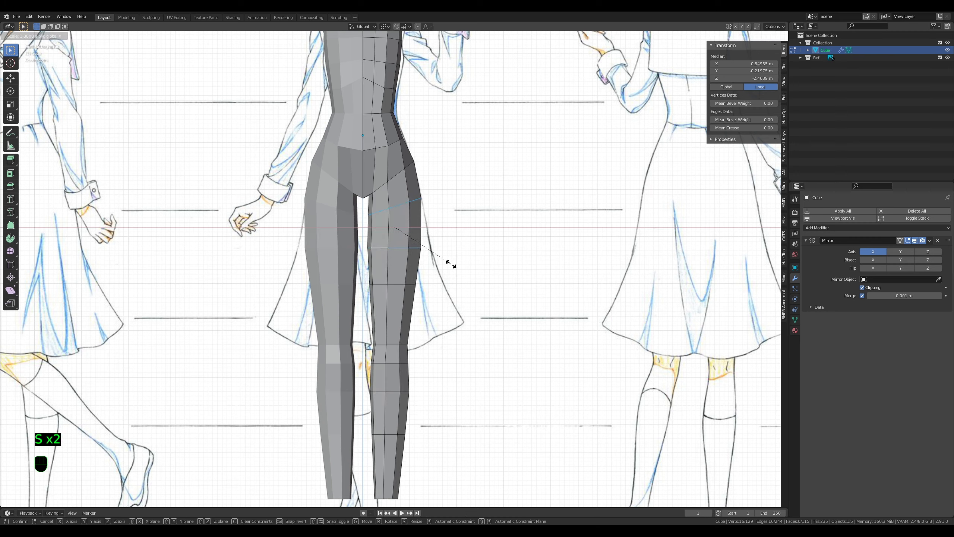
pyautogui.click(449, 261)
pyautogui.press('g')
pyautogui.press('x')
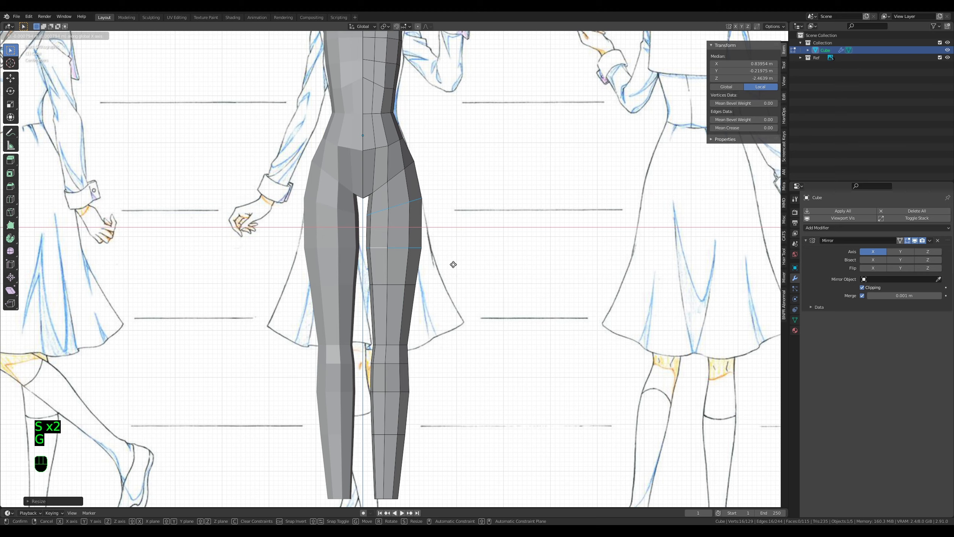
pyautogui.click(453, 265)
# Step: Select the lower-thigh edge loop and edge-slide it down towards the knee
pyautogui.keyDown('alt'); pyautogui.rightClick(399, 284); pyautogui.keyUp('alt')
pyautogui.press('g')
pyautogui.press('g')
pyautogui.click(399, 295)
# Step: Scale the lower-thigh edge loop and shift it slightly inward along X
pyautogui.press('s')
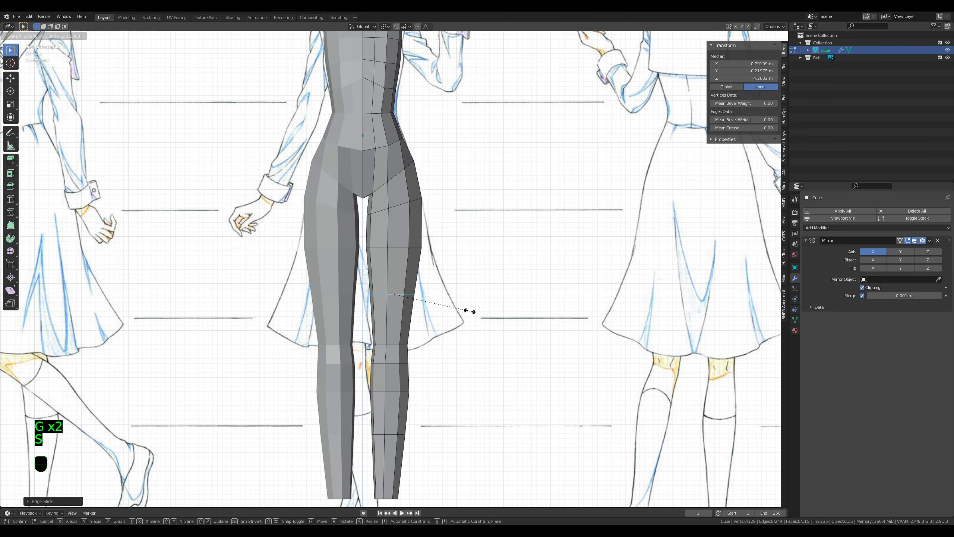
pyautogui.click(465, 311)
pyautogui.press('g')
pyautogui.click(466, 313)
# Step: Check the whole figure's proportions against the front reference in object and edit mode, with solid and wireframe shading
pyautogui.press('Tab')
pyautogui.keyDown('shift'); pyautogui.moveTo(445, 318); pyautogui.dragTo(477, 290, button='middle'); pyautogui.keyUp('shift')
pyautogui.press('Tab')
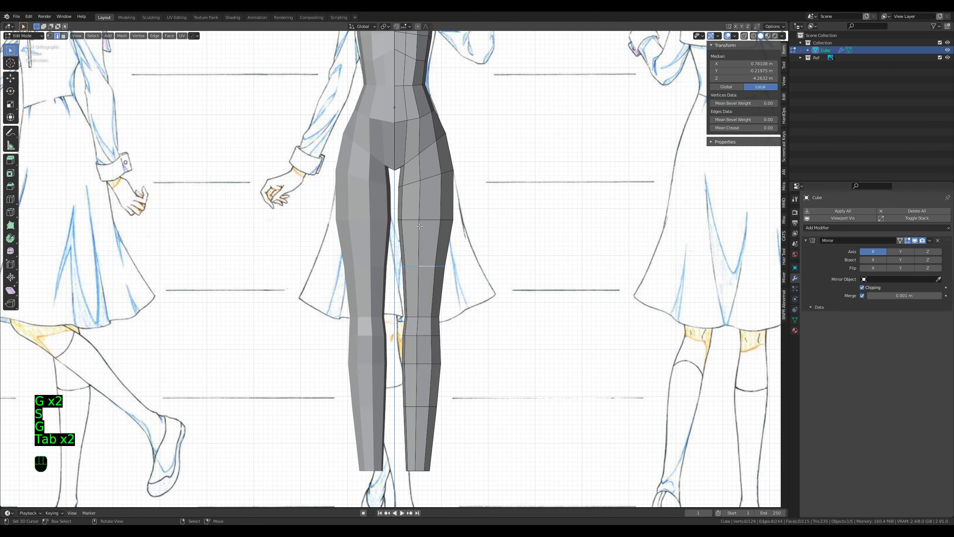
pyautogui.press('Tab')
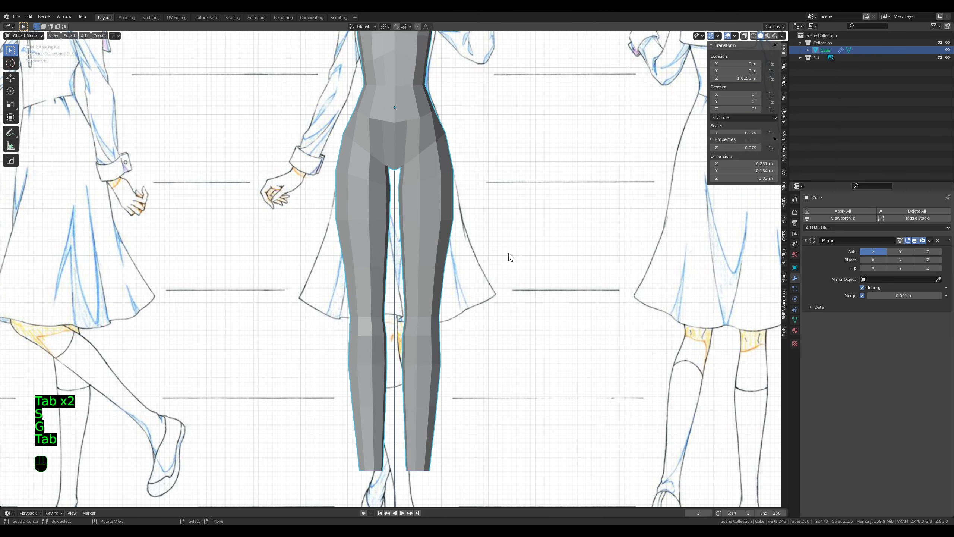
pyautogui.scroll(-3, 510, 257)
pyautogui.keyDown('shift'); pyautogui.moveTo(462, 220); pyautogui.dragTo(443, 283, button='middle'); pyautogui.keyUp('shift')
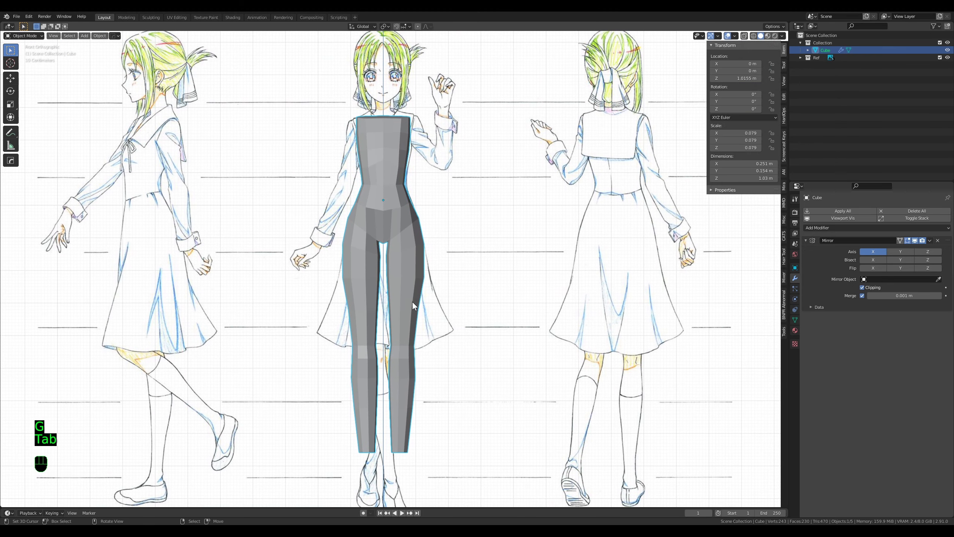
pyautogui.press('Tab')
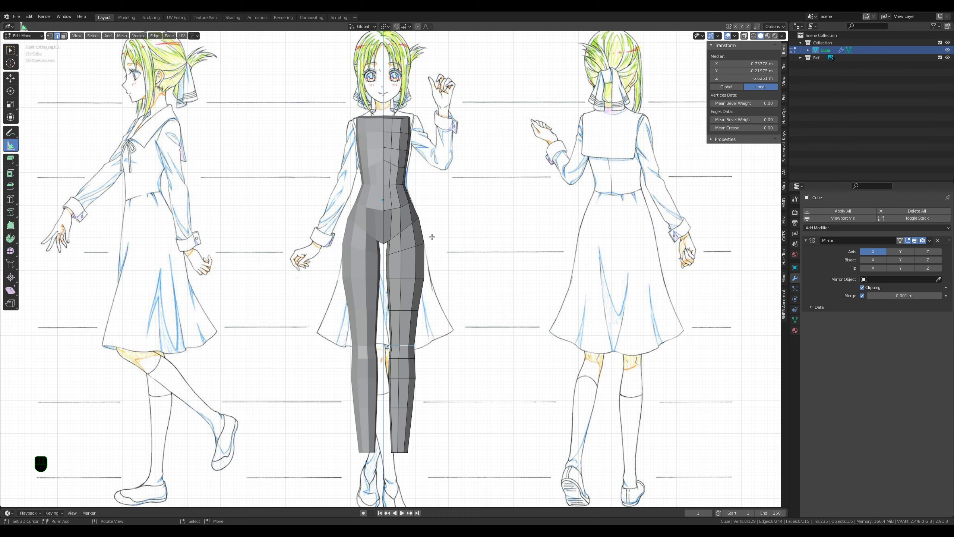
pyautogui.press('z')
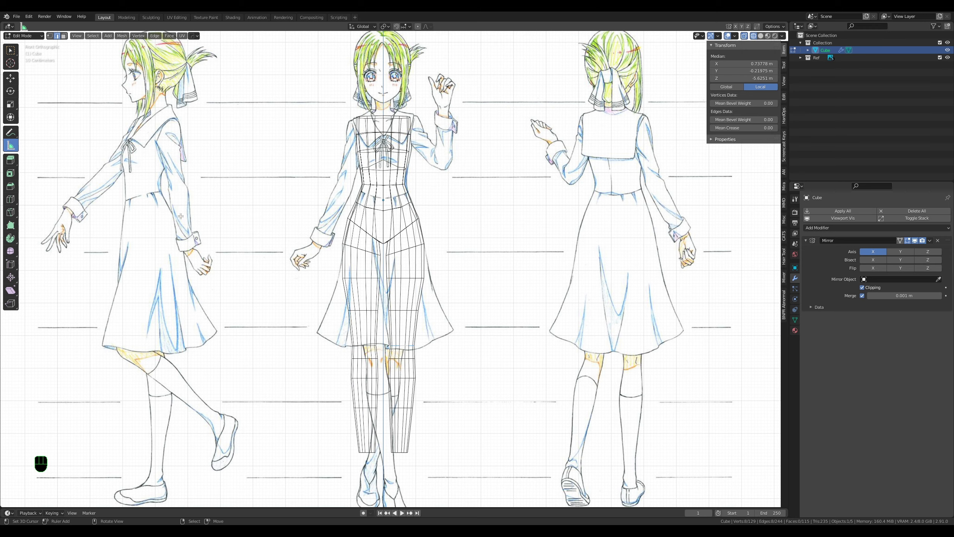
pyautogui.press('b')
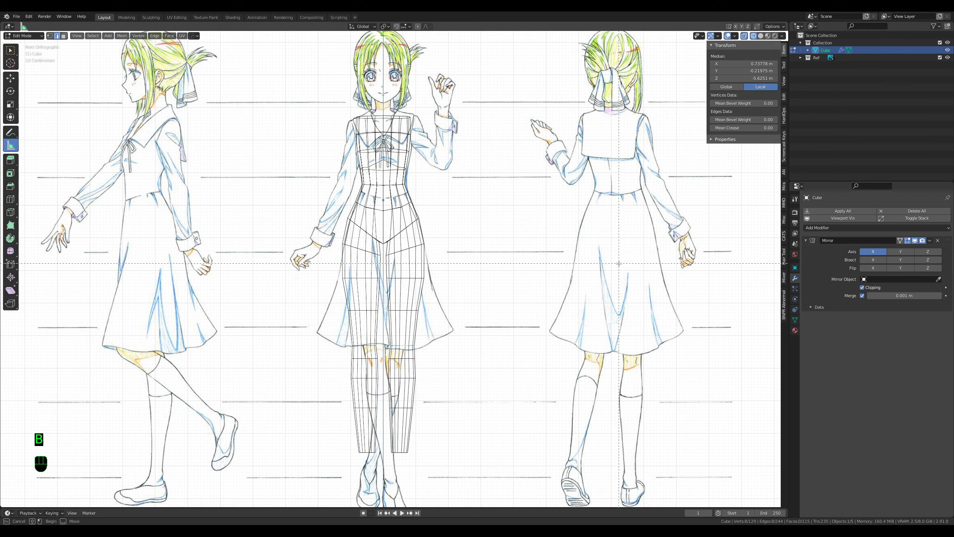
pyautogui.press('z')
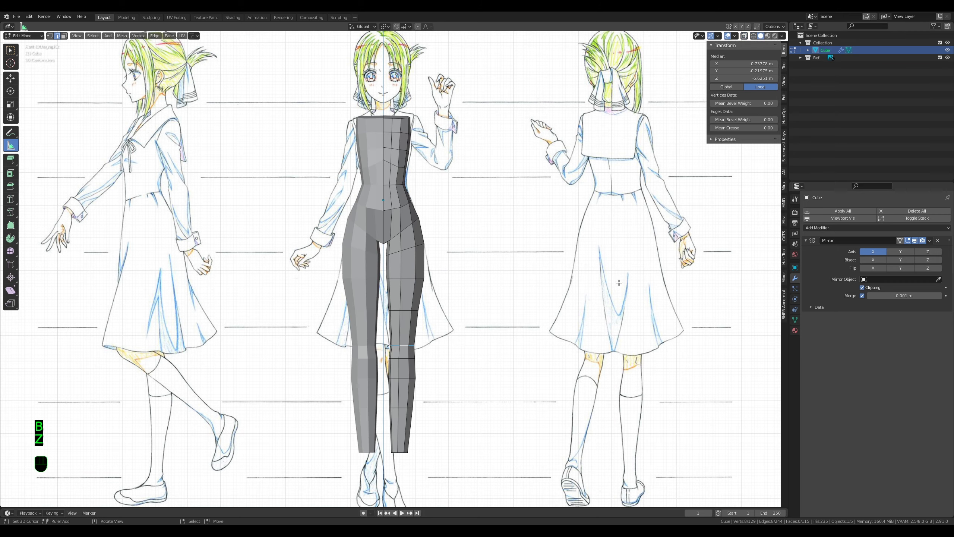
pyautogui.press('Tab')
pyautogui.press('Tab')
pyautogui.click(415, 256)
pyautogui.click(416, 252)
pyautogui.press('Tab')
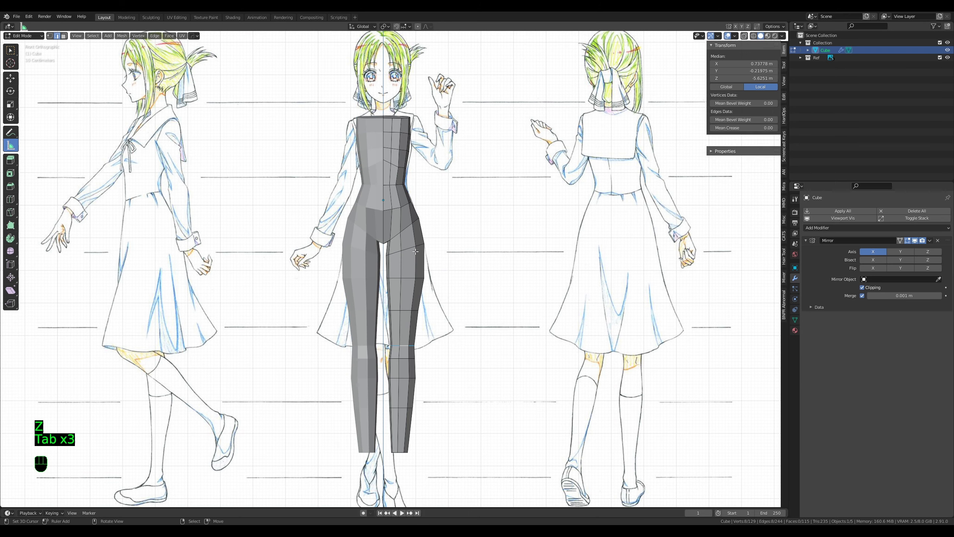
# Step: In vertex mode, circle-select the vertices around the hip and top of the thigh through the wireframe, then return to solid shading
pyautogui.press('1')
pyautogui.press('z')
pyautogui.press('a')
pyautogui.press('a')
pyautogui.press('a')
pyautogui.press('c')
pyautogui.moveTo(425, 236); pyautogui.dragTo(394, 244)
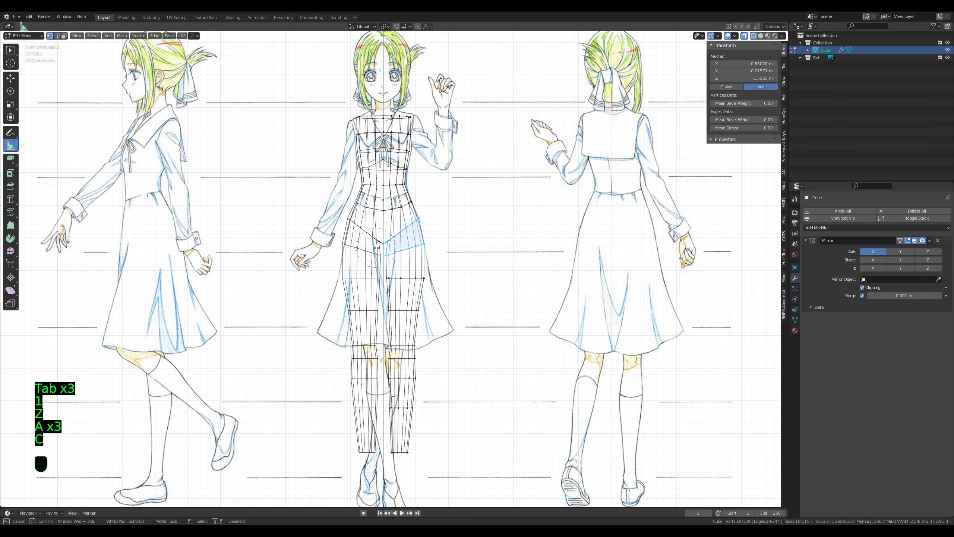
pyautogui.press('z')
# Step: Turn on proportional editing with Projected from View enabled
pyautogui.click(418, 27)
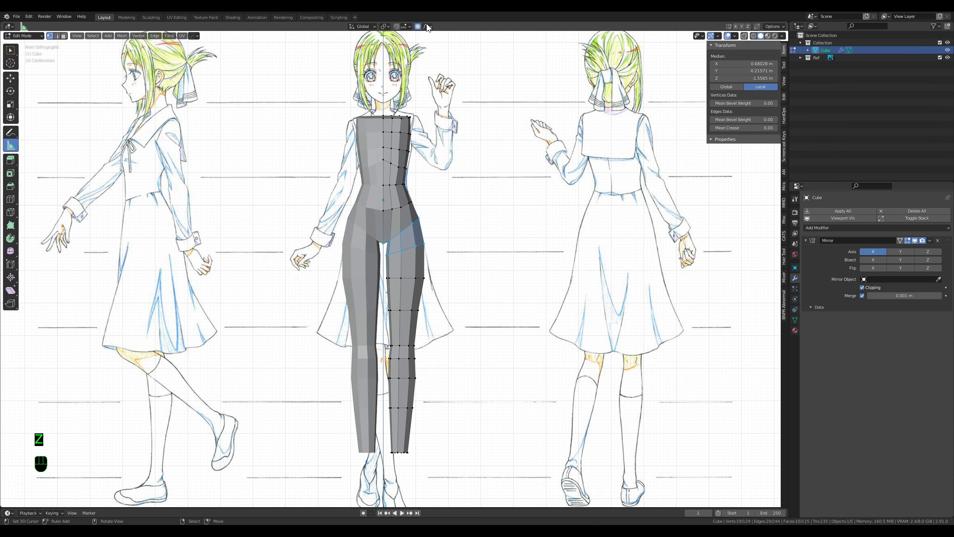
pyautogui.click(427, 27)
pyautogui.click(392, 49)
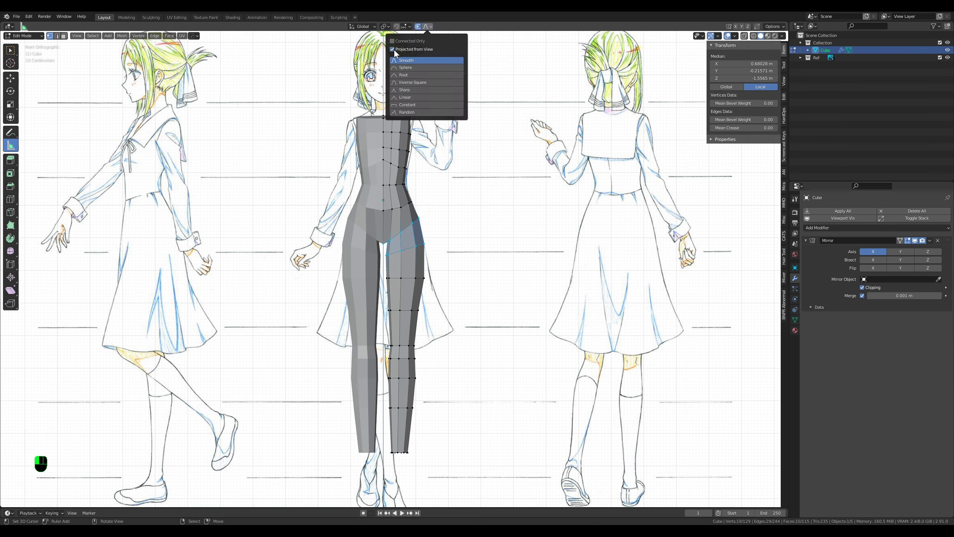
pyautogui.click(413, 98)
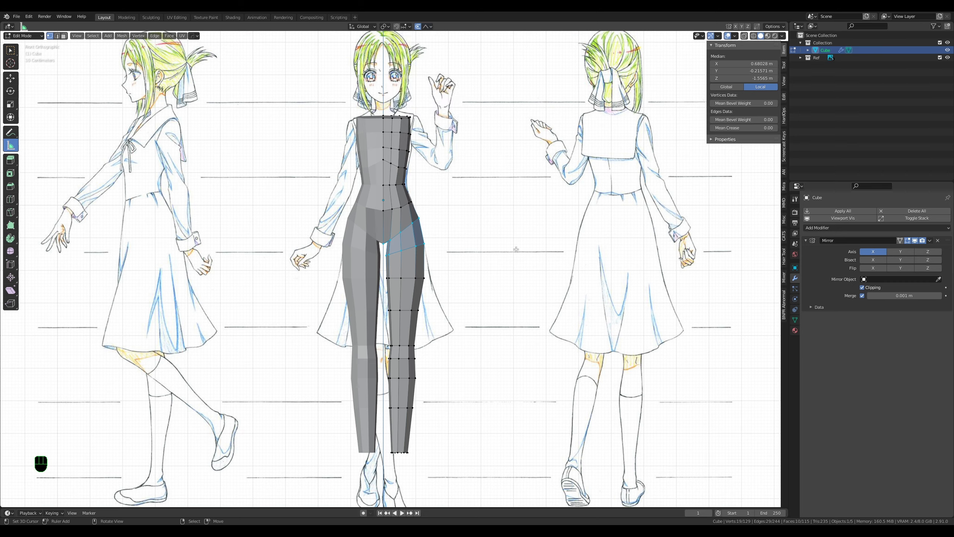
# Step: Try moving the selected upper-thigh vertices freely and along Z with different proportional influence sizes
pyautogui.press('g')
pyautogui.scroll(7, 486, 243)
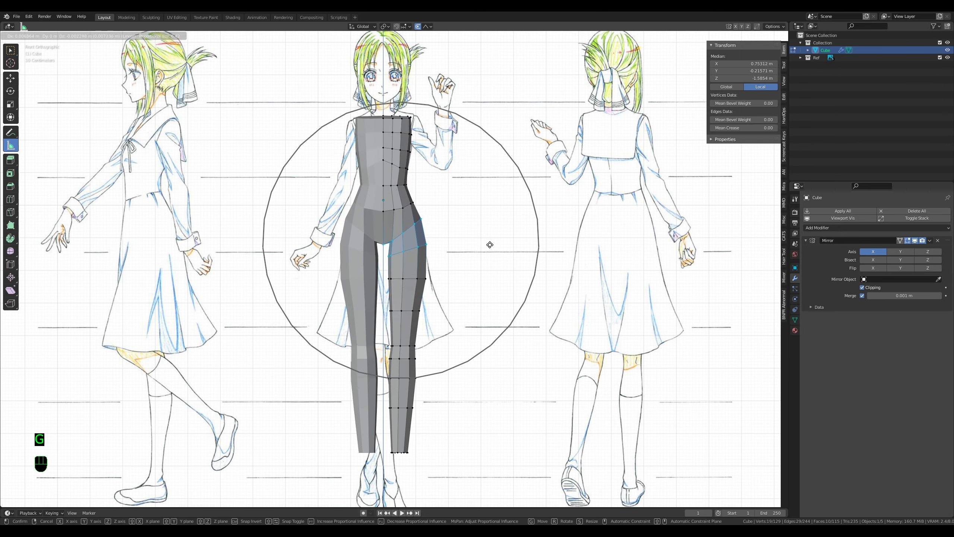
pyautogui.scroll(8, 490, 249)
pyautogui.scroll(3, 489, 251)
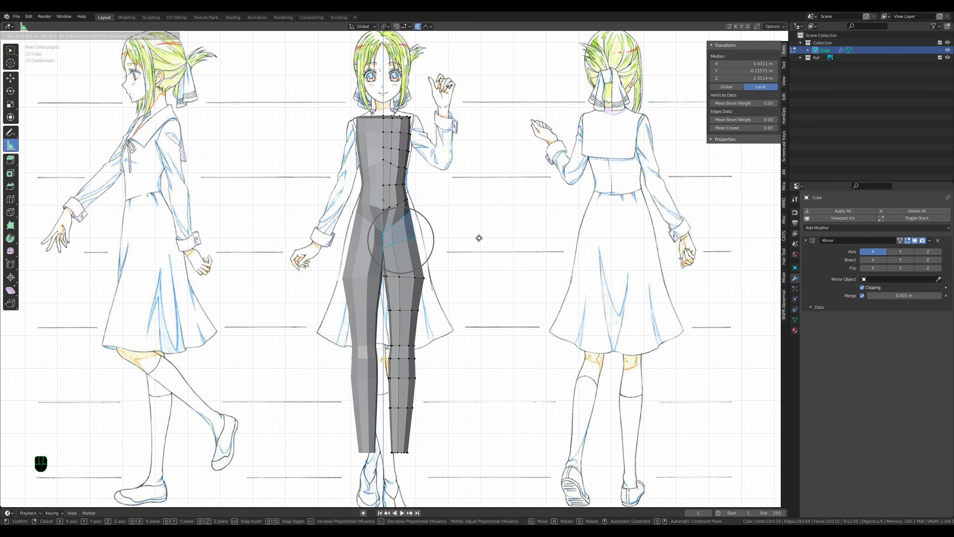
pyautogui.click(487, 235)
pyautogui.press('g')
pyautogui.scroll(-3, 487, 235)
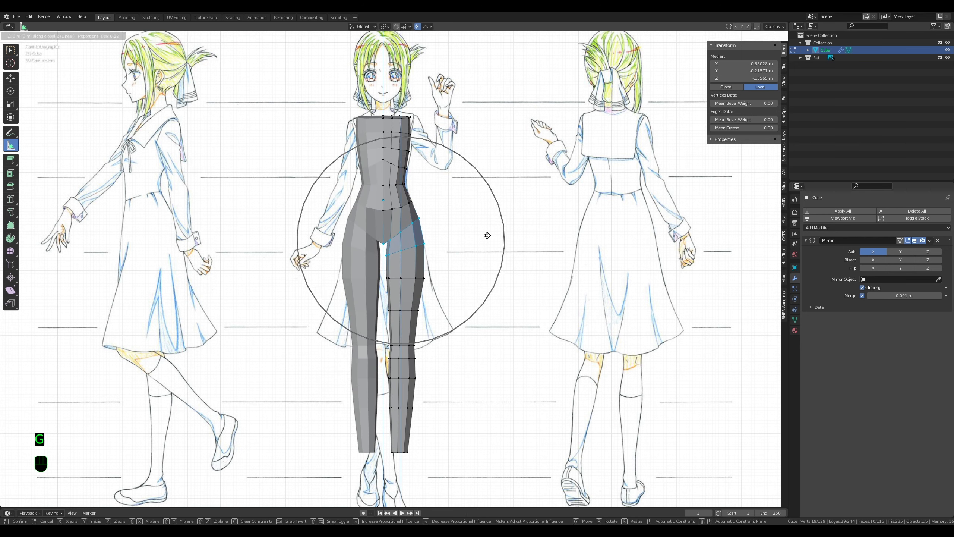
pyautogui.scroll(4, 490, 237)
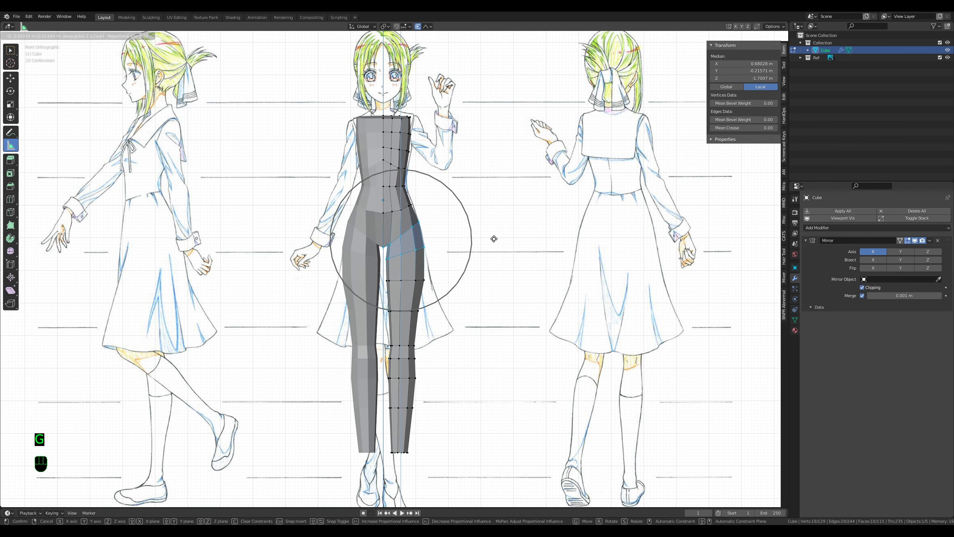
pyautogui.scroll(4, 494, 239)
pyautogui.click(498, 241)
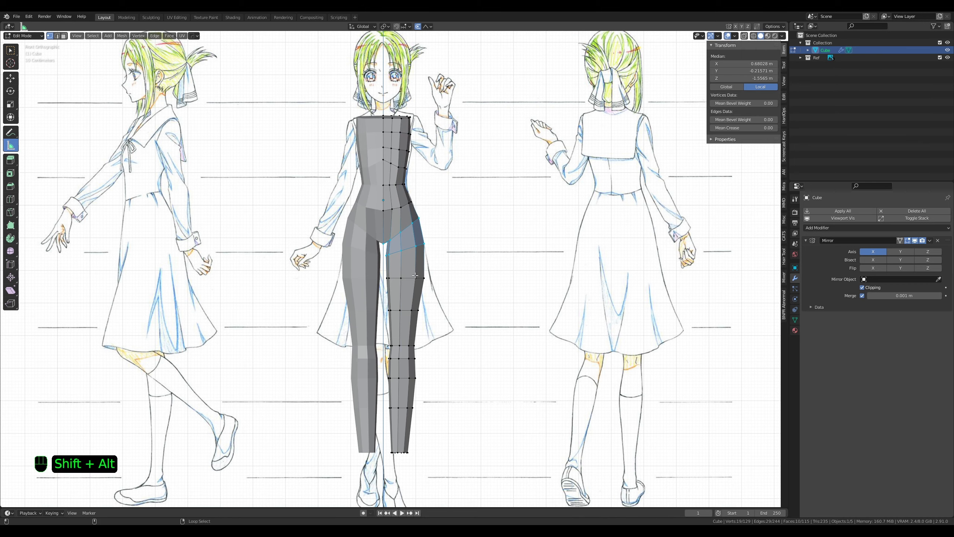
# Step: Add the mid-thigh edge loop to the selection, lower the upper thigh along Z with proportional editing, and clear the selection
pyautogui.keyDown('alt'); pyautogui.keyDown('shift'); pyautogui.click(409, 279); pyautogui.keyUp('shift'); pyautogui.keyUp('alt')
pyautogui.press('g')
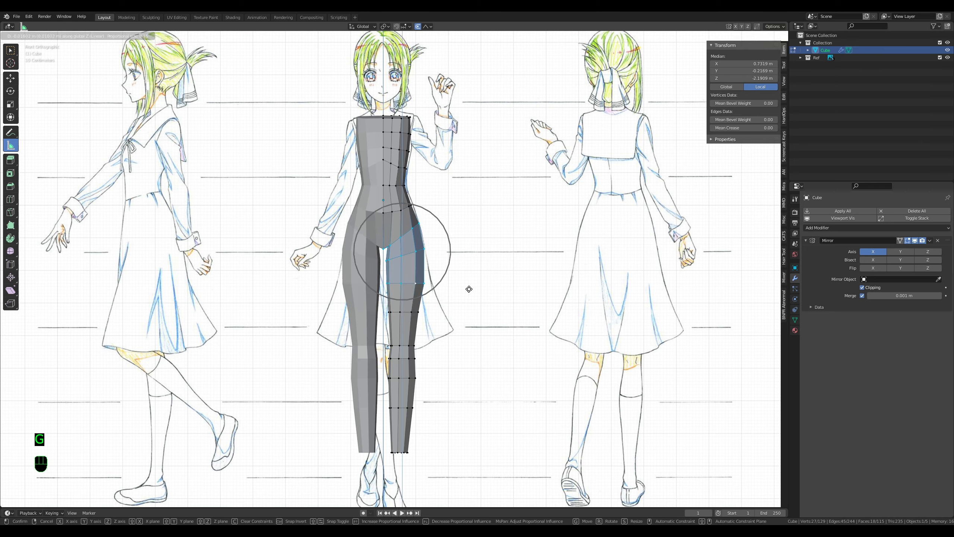
pyautogui.press('g')
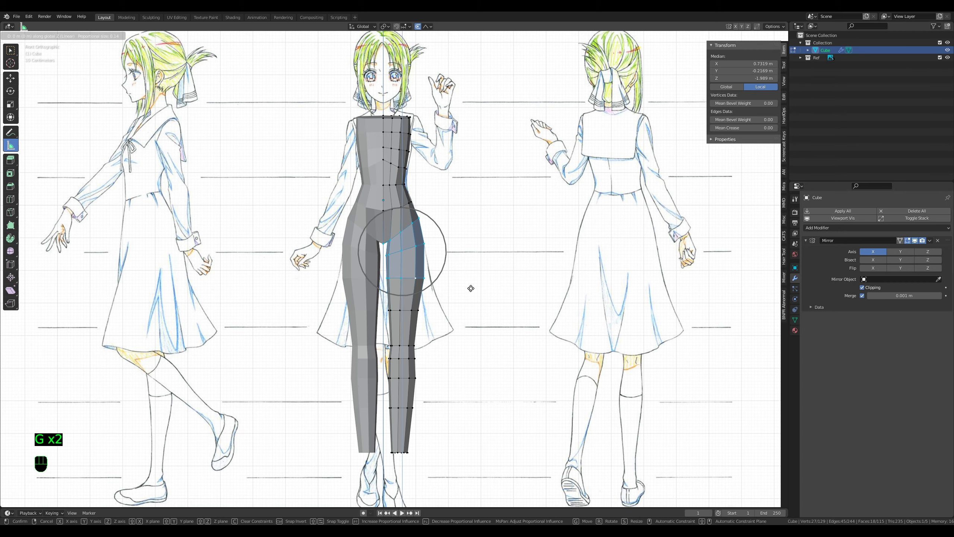
pyautogui.click(478, 293)
pyautogui.press('z')
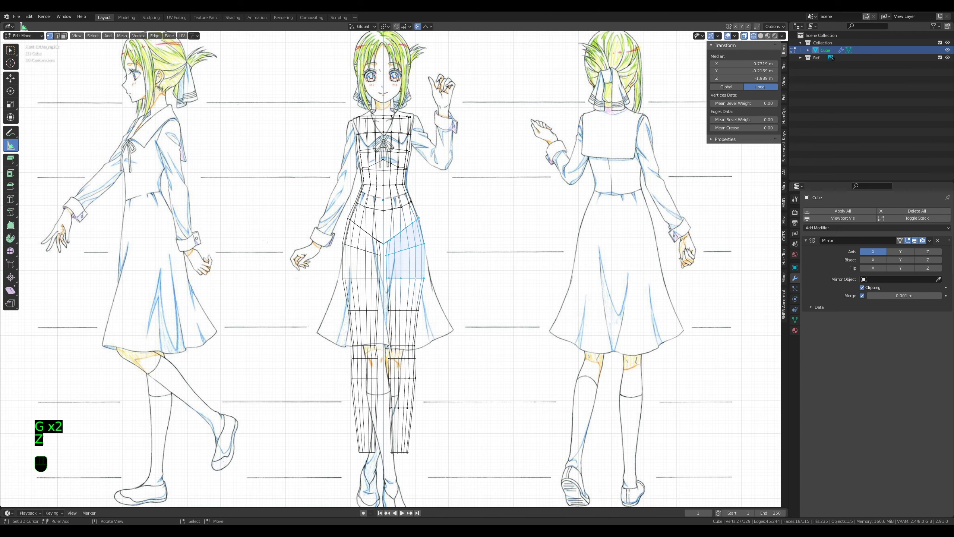
pyautogui.press('g')
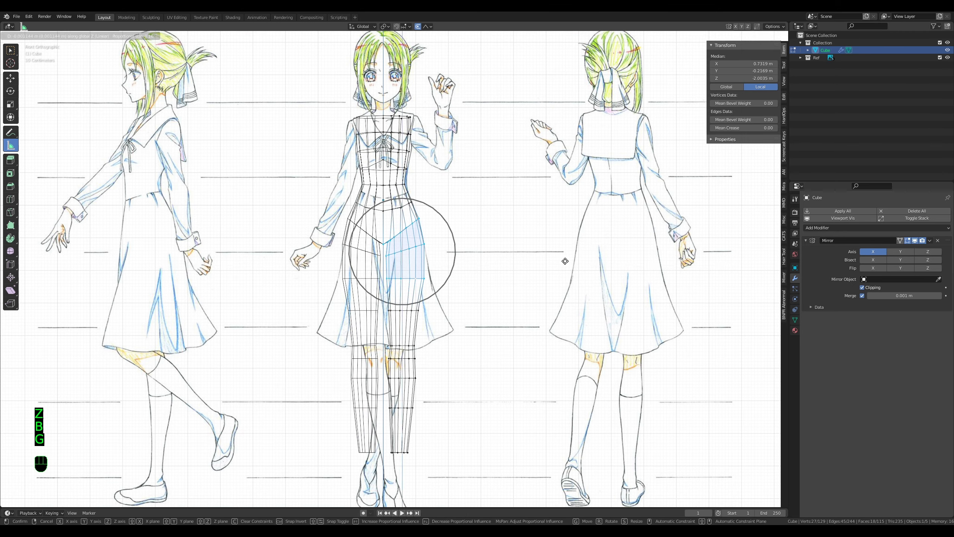
pyautogui.click(576, 266)
pyautogui.press('z')
pyautogui.click(639, 266)
pyautogui.scroll(2, 523, 267)
pyautogui.press('a')
pyautogui.press('a')
pyautogui.press('a')
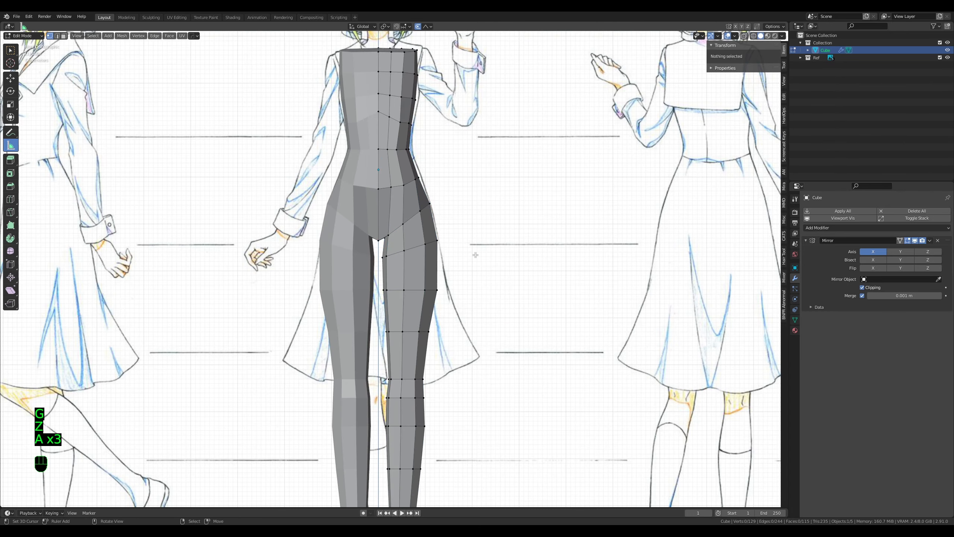
# Step: Select the vertex under the crotch and slide it upward along its edge
pyautogui.moveTo(472, 289); pyautogui.dragTo(270, 228, button='middle')
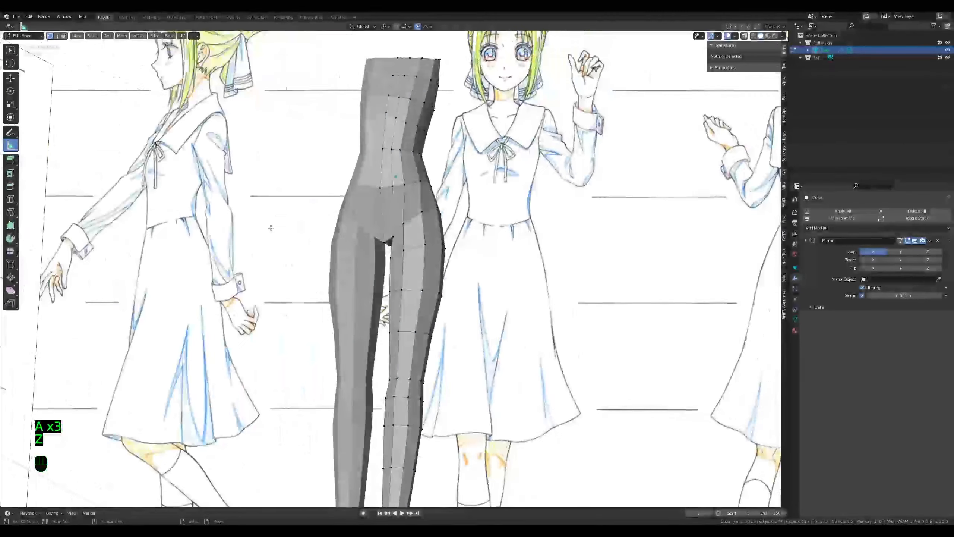
pyautogui.rightClick(382, 241)
pyautogui.press('g')
pyautogui.press('g')
pyautogui.click(380, 230)
# Step: Try sliding another upper-thigh vertex upward from a different angle, inspect the shape, then undo it and clear the selection
pyautogui.moveTo(499, 248); pyautogui.dragTo(339, 241, button='middle')
pyautogui.rightClick(435, 238)
pyautogui.press('g')
pyautogui.press('g')
pyautogui.click(437, 228)
pyautogui.moveTo(436, 228); pyautogui.dragTo(414, 301, button='middle')
pyautogui.press('Tab')
pyautogui.moveTo(413, 301); pyautogui.dragTo(443, 339, button='middle')
pyautogui.hotkey('ctrl', 'z')
pyautogui.hotkey('ctrl', 'z')
pyautogui.hotkey('ctrl', 'z')
pyautogui.press('a')
pyautogui.press('a')
pyautogui.press('a')
# Step: Examine the leg's profile in the right side view against the reference and select the mid-thigh edge loop
pyautogui.keyDown('shift'); pyautogui.moveTo(421, 378); pyautogui.dragTo(418, 235, button='middle'); pyautogui.keyUp('shift')
pyautogui.press('KP_1')
pyautogui.press('KP_3')
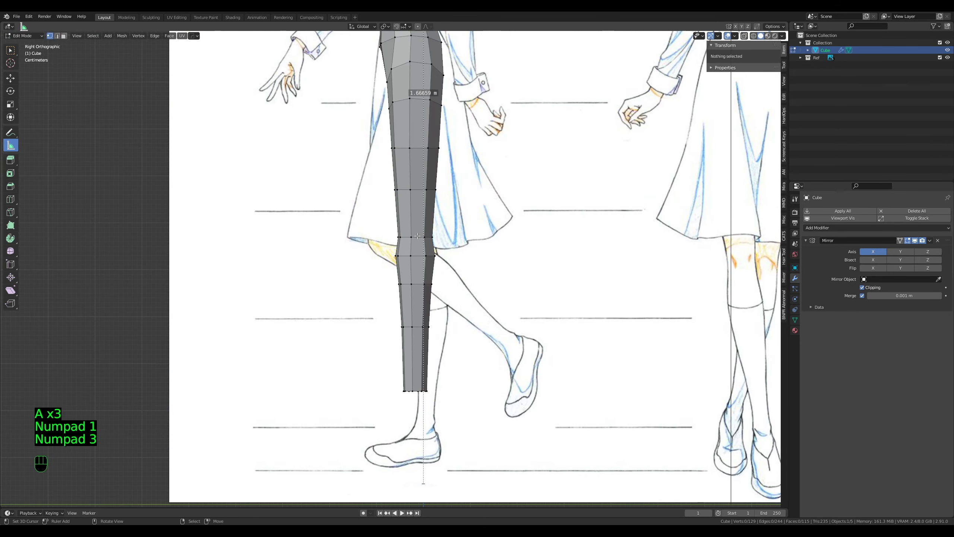
pyautogui.keyDown('shift'); pyautogui.scroll(6, 384, 230); pyautogui.keyUp('shift')
pyautogui.hotkey('shift', 'z')
pyautogui.hotkey('shift', 'z')
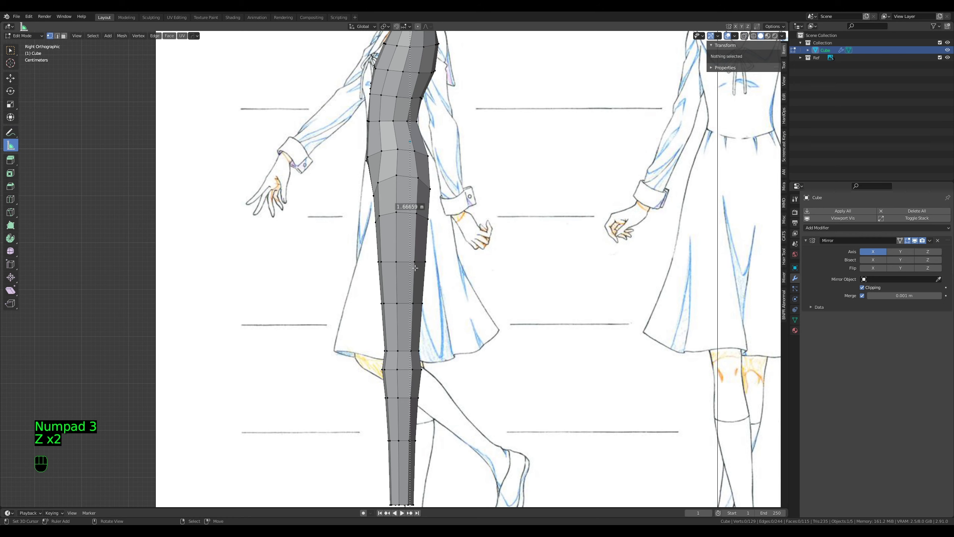
pyautogui.keyDown('alt'); pyautogui.click(403, 260); pyautogui.keyUp('alt')
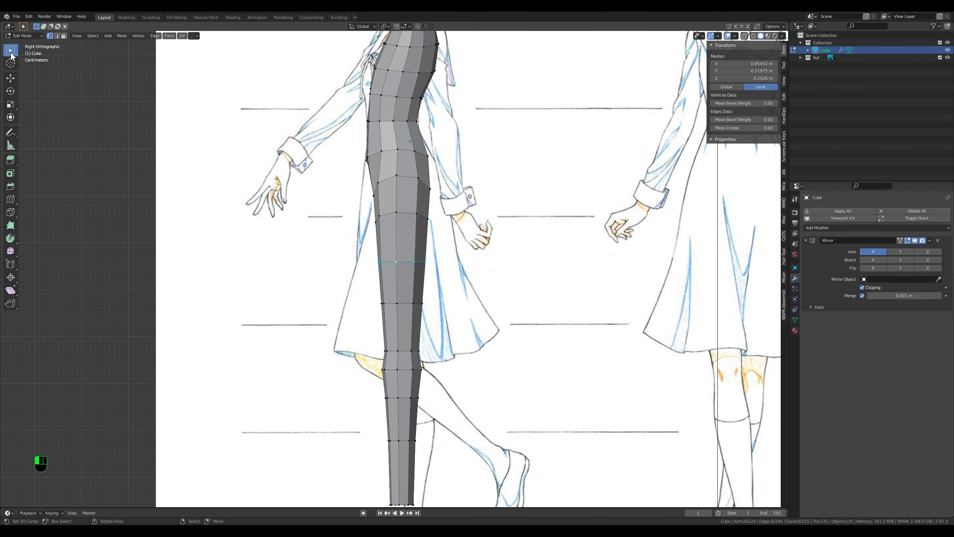
# Step: In front view, raise the edge loop just above the knee about 0.04 m along Z with proportional editing, size 0.26
pyautogui.press('KP_1')
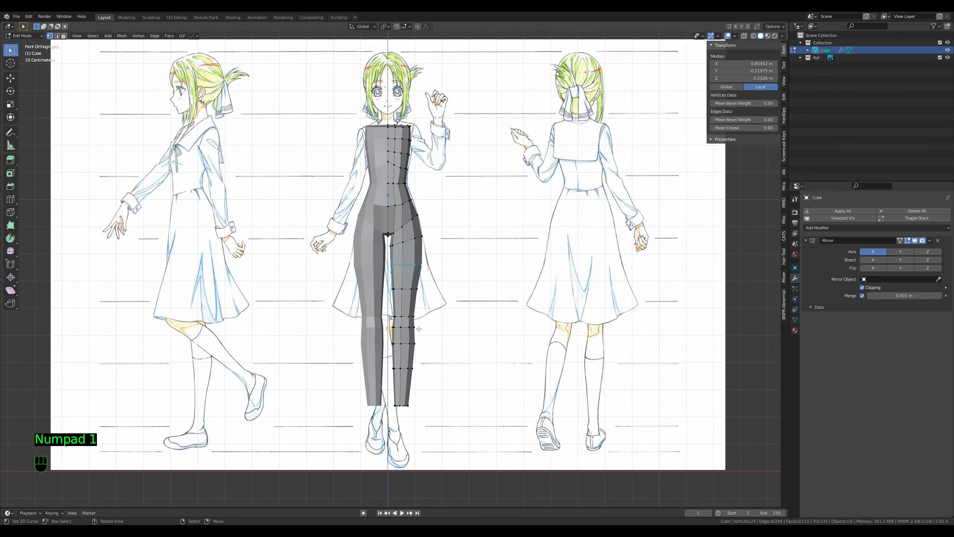
pyautogui.press('g')
pyautogui.rightClick(455, 305)
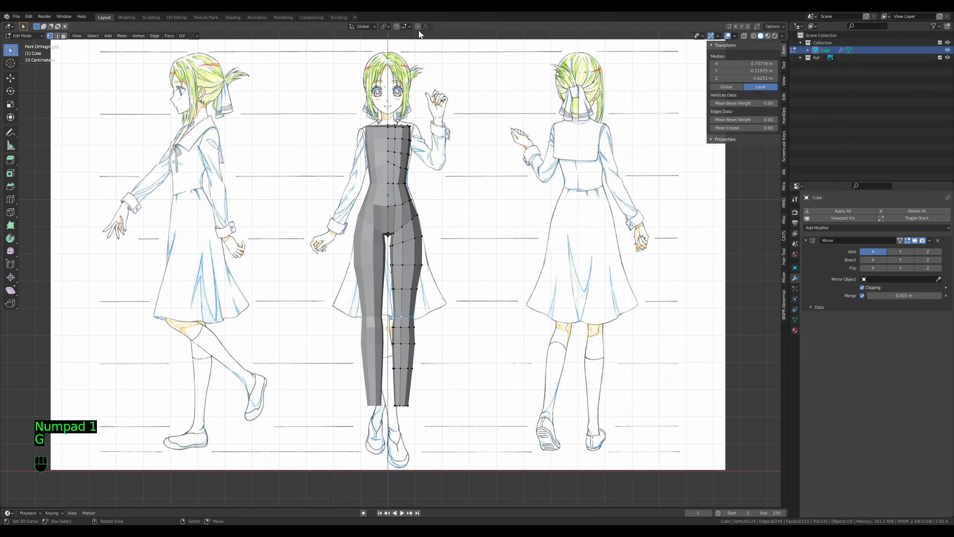
pyautogui.press('g')
pyautogui.scroll(-5, 500, 181)
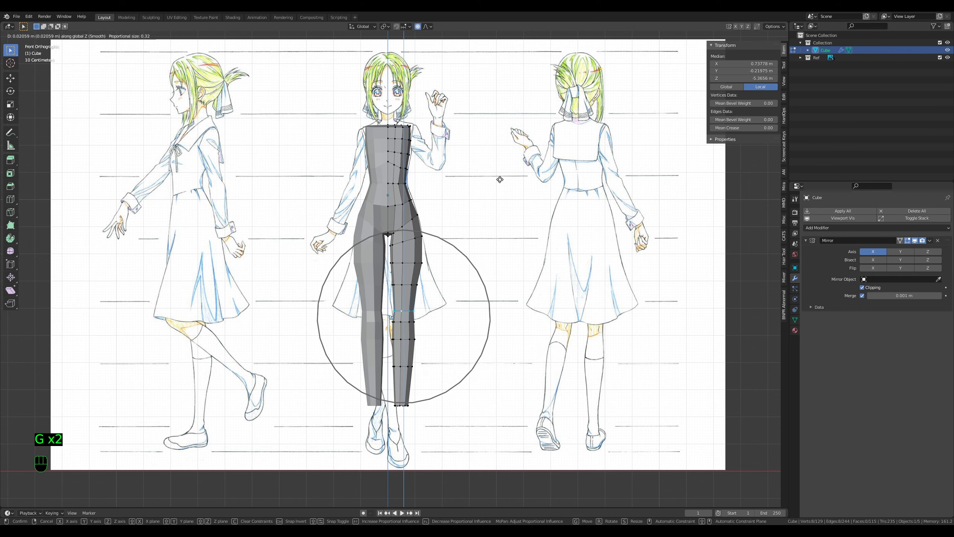
pyautogui.scroll(-2, 516, 176)
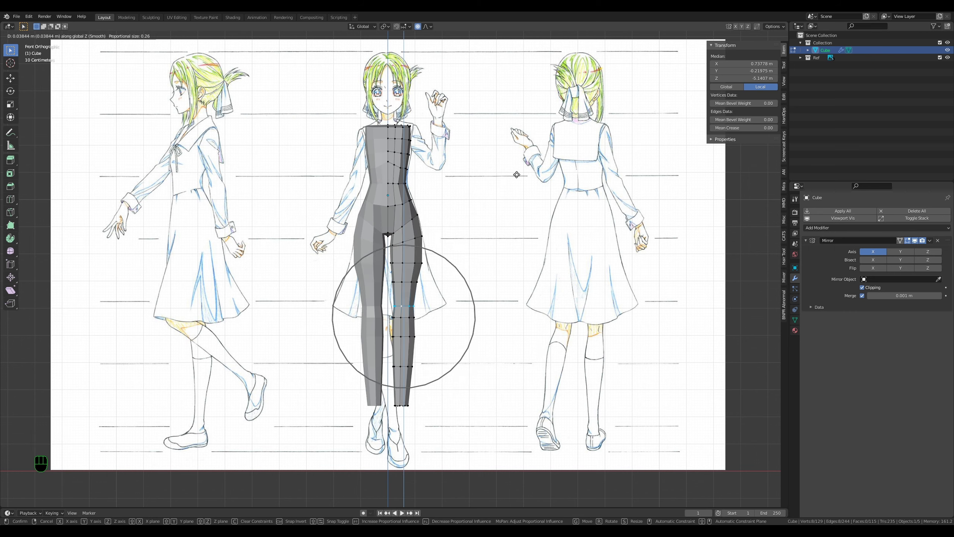
pyautogui.click(519, 173)
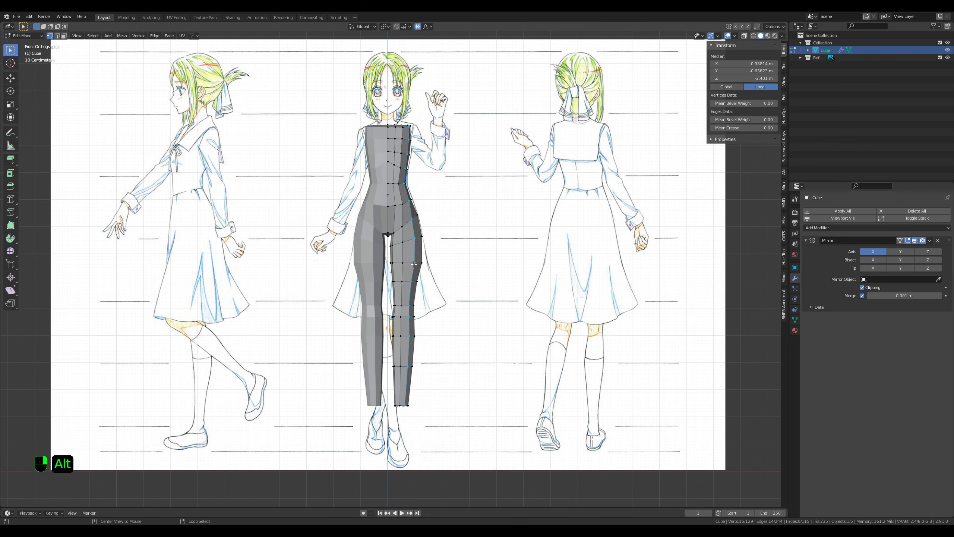
# Step: In front view, scale the upper-thigh edge loop along X and reposition it to about X 0.83 m, Z -3.14 m
pyautogui.scroll(4, 522, 179)
pyautogui.press('s')
pyautogui.press('x')
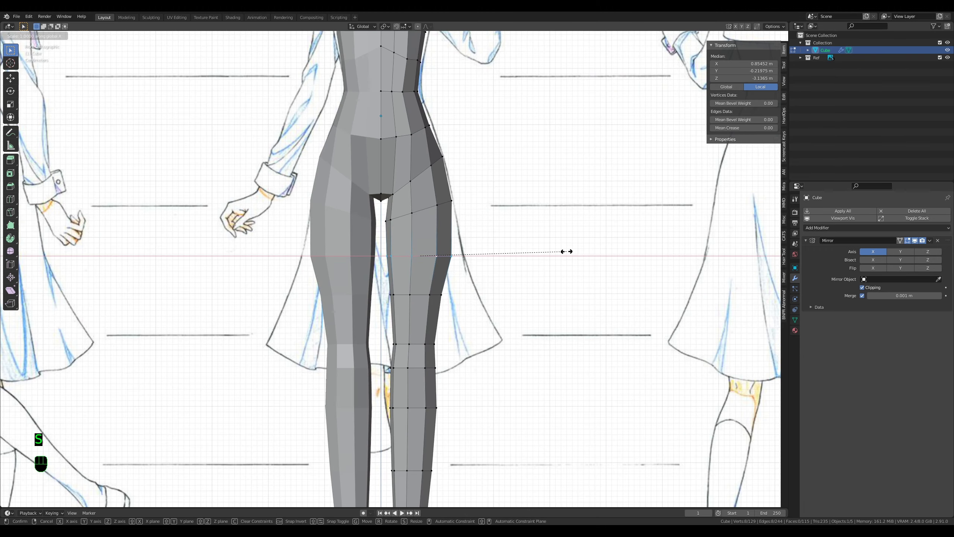
pyautogui.press('g')
pyautogui.press('s')
pyautogui.click(565, 252)
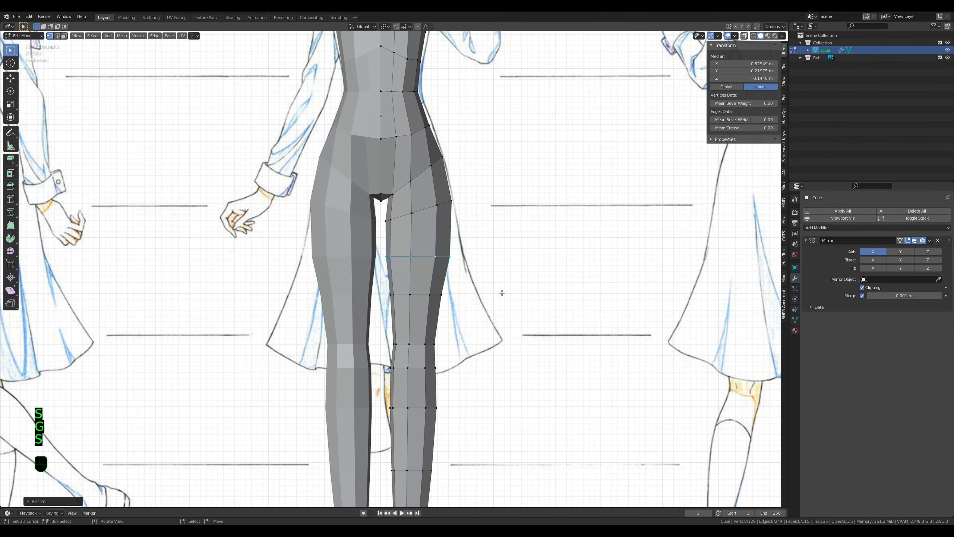
# Step: Select the mid-calf and bottom edge loops of the leg and move them outward together along X
pyautogui.scroll(-2, 500, 293)
pyautogui.keyDown('alt'); pyautogui.middleClick(404, 385); pyautogui.keyUp('alt')
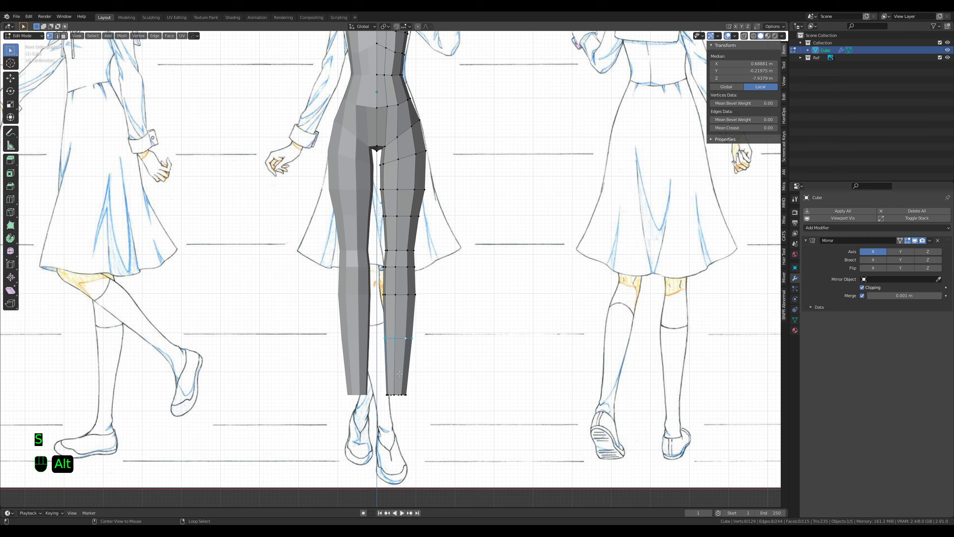
pyautogui.keyDown('alt'); pyautogui.keyDown('shift'); pyautogui.click(399, 393); pyautogui.keyUp('shift'); pyautogui.keyUp('alt')
pyautogui.press('g')
pyautogui.click(425, 340)
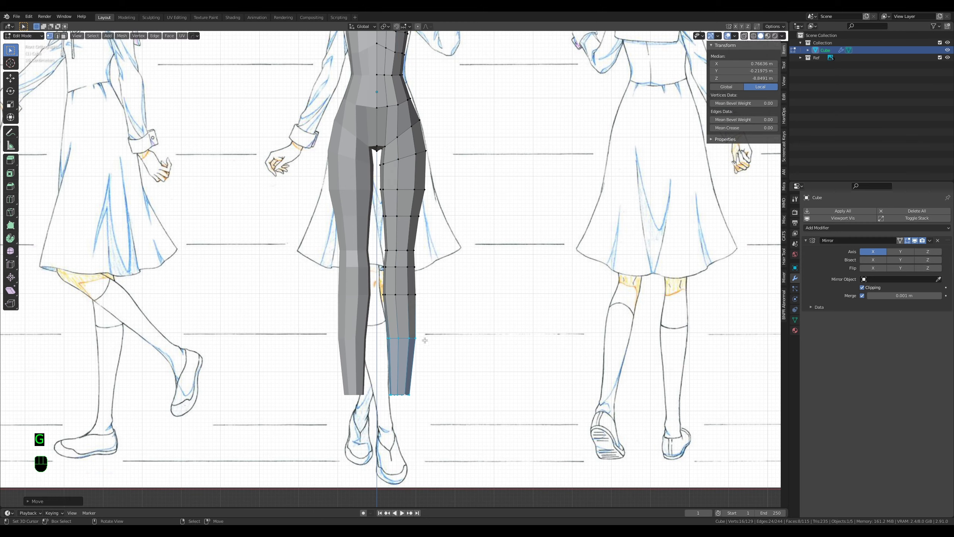
# Step: Move the edge loop below the knee outward to about X 0.771 m, and shift the mid-calf loop inward along X
pyautogui.keyDown('alt'); pyautogui.click(404, 297); pyautogui.keyUp('alt')
pyautogui.press('g')
pyautogui.click(406, 296)
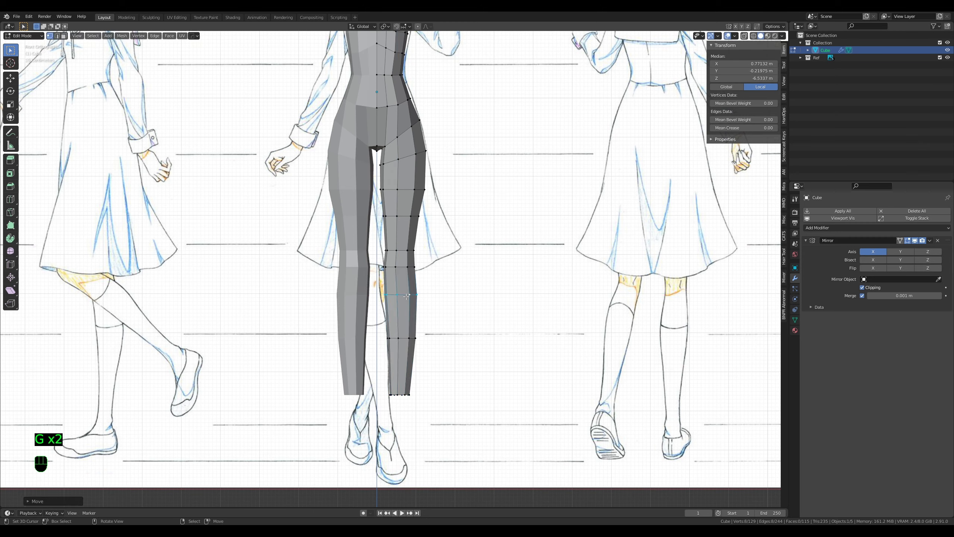
pyautogui.press('g')
pyautogui.rightClick(412, 337)
pyautogui.press('g')
pyautogui.press('x')
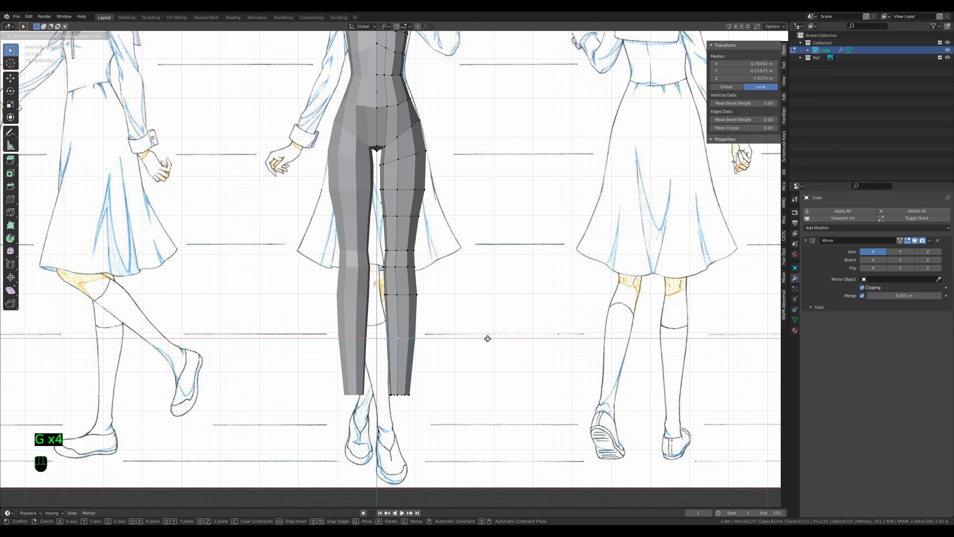
pyautogui.click(487, 339)
# Step: Move the edge loop below the knee inward along X to about 0.747 m
pyautogui.press('g')
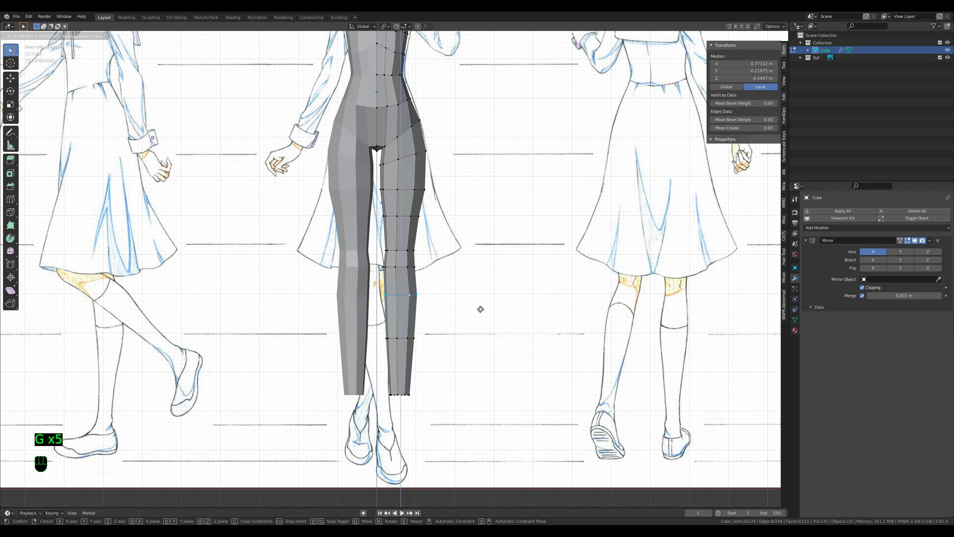
pyautogui.rightClick(480, 309)
pyautogui.press('g')
pyautogui.click(479, 309)
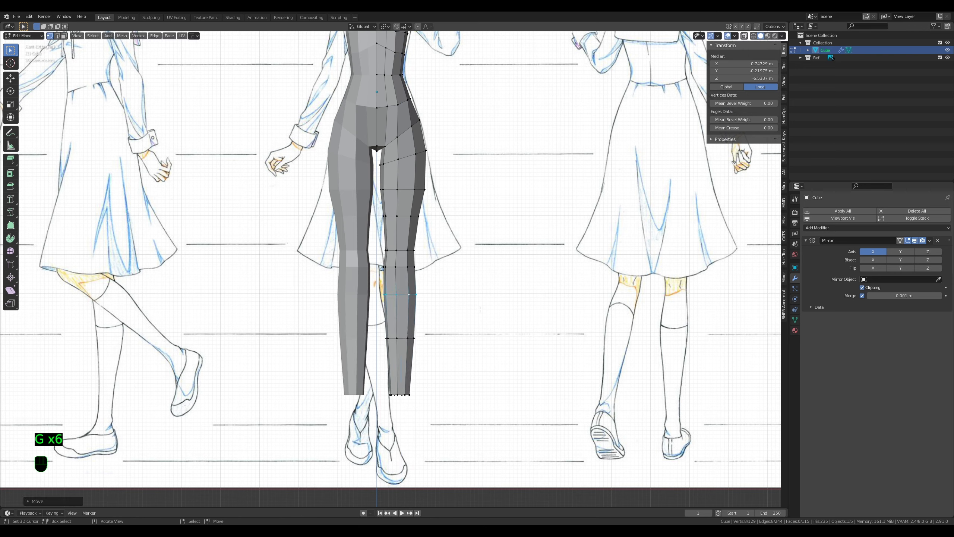
# Step: Shift the edge loop just above the knee along X and check the leg silhouette in Object Mode
pyautogui.keyDown('alt'); pyautogui.rightClick(405, 249); pyautogui.keyUp('alt')
pyautogui.press('g')
pyautogui.middleClick(490, 264)
pyautogui.click(487, 265)
pyautogui.press('Tab')
pyautogui.keyDown('shift'); pyautogui.moveTo(469, 215); pyautogui.dragTo(464, 275, button='middle'); pyautogui.keyUp('shift')
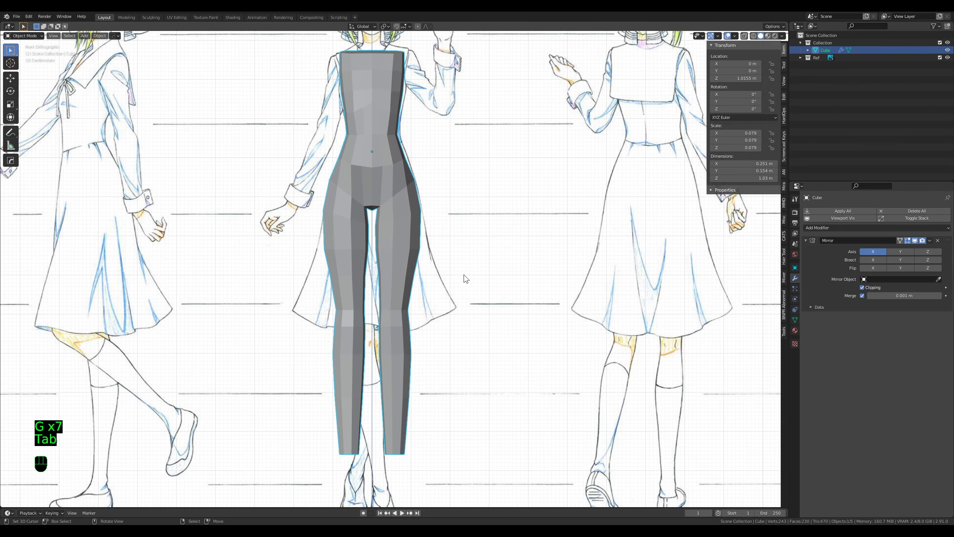
# Step: In Edit Mode, move the lower-thigh edge loop inward along X to about 0.764 m
pyautogui.press('Tab')
pyautogui.scroll(-4, 464, 278)
pyautogui.scroll(2, 400, 274)
pyautogui.scroll(9, 408, 277)
pyautogui.press('g')
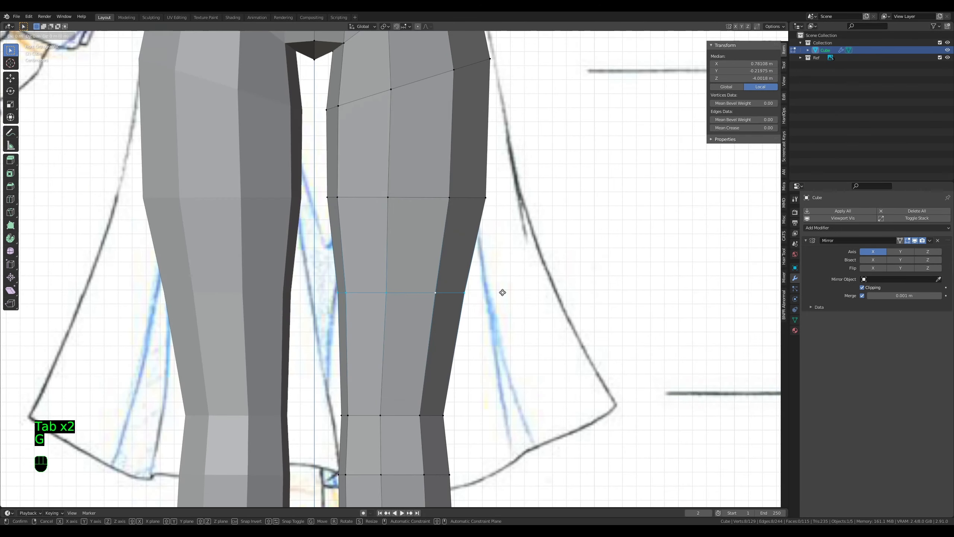
pyautogui.middleClick(502, 292)
pyautogui.click(500, 292)
# Step: Scale the lower-thigh edge loop, reposition it to about X 0.778 m, Z -4.03 m, and check the silhouette in Object Mode
pyautogui.keyDown('alt'); pyautogui.rightClick(446, 189); pyautogui.keyUp('alt')
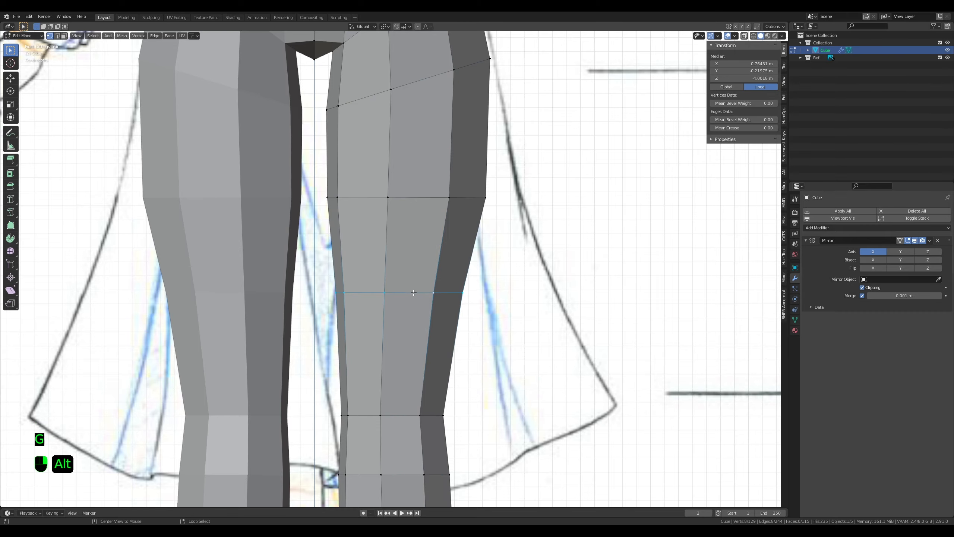
pyautogui.press('s')
pyautogui.press('g')
pyautogui.click(518, 315)
pyautogui.press('s')
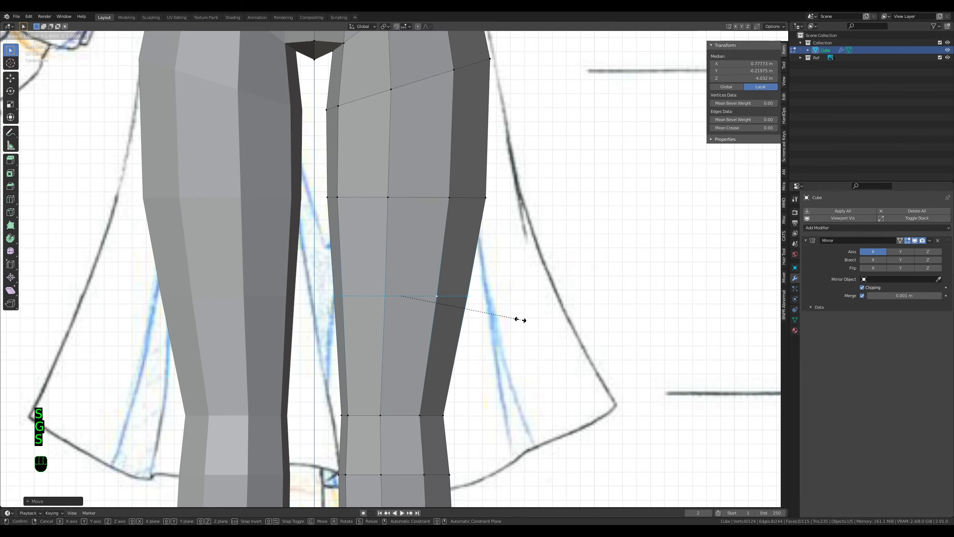
pyautogui.click(520, 320)
pyautogui.press('Tab')
pyautogui.scroll(-8, 463, 300)
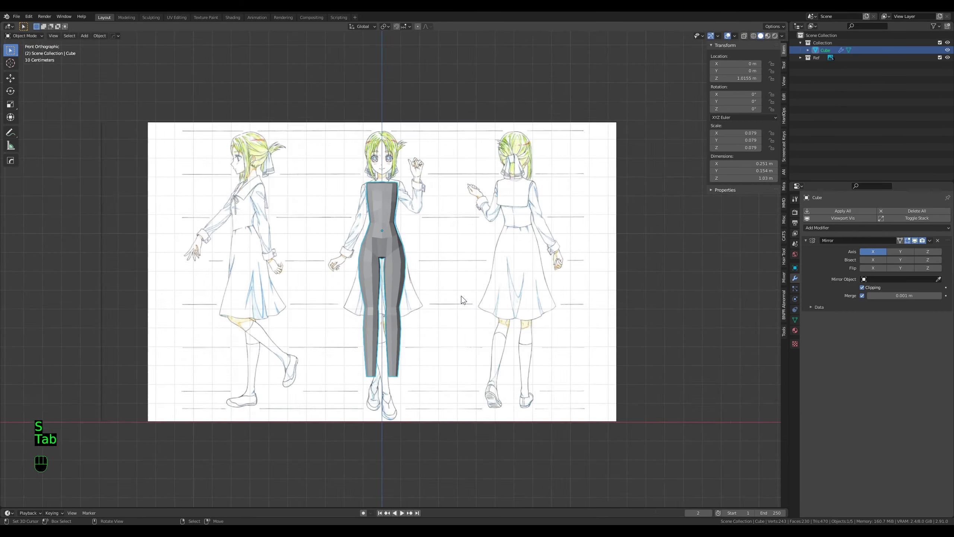
pyautogui.scroll(6, 463, 300)
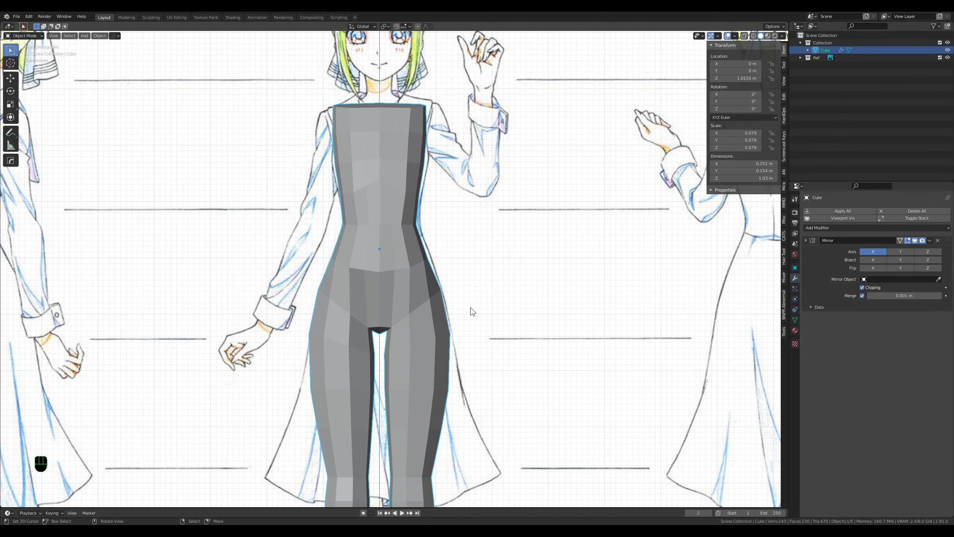
# Step: Return to Edit Mode in the right side view and select the upper-thigh edge loop
pyautogui.press('Tab')
pyautogui.press('KP_3')
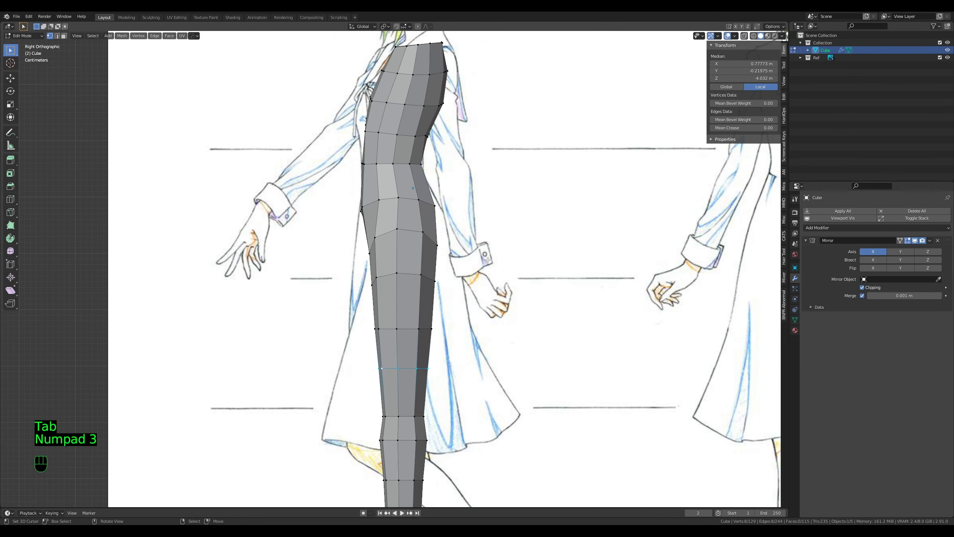
pyautogui.hotkey('alt', 'z')
pyautogui.hotkey('alt', 'z')
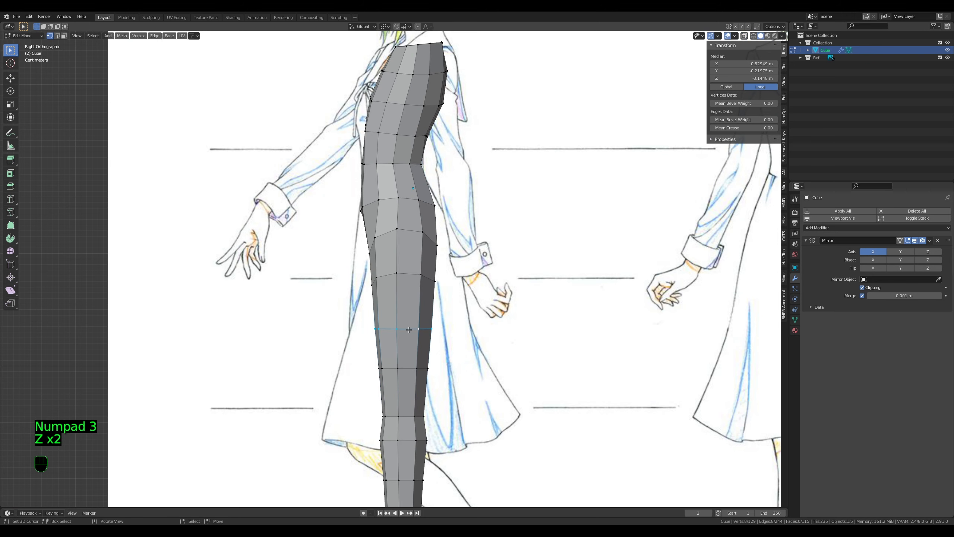
# Step: Try moving the upper-thigh edge loop in the side view, and undo the move
pyautogui.press('g')
pyautogui.click(441, 323)
pyautogui.hotkey('ctrl', 'z')
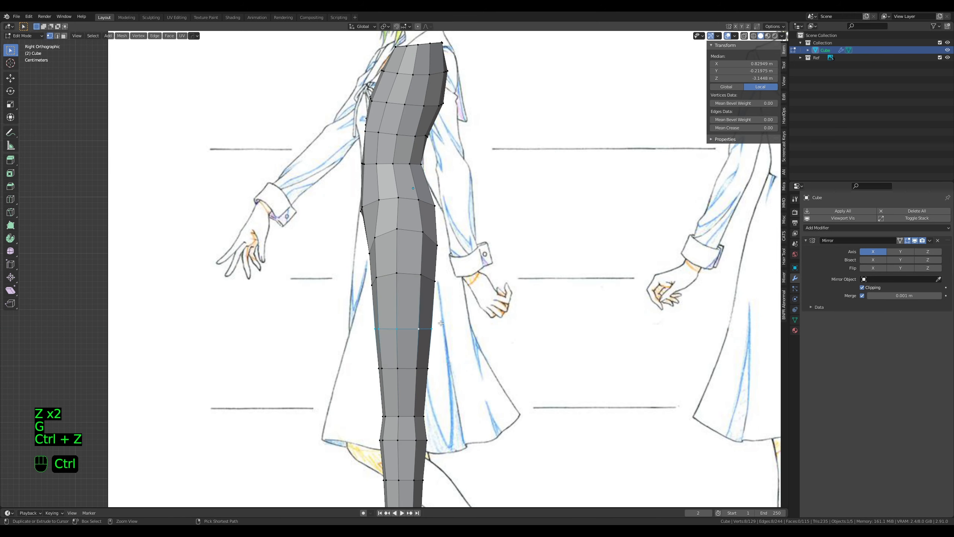
# Step: Add the edge loop above it to the selection and move both upper-thigh loops slightly forward along Y
pyautogui.keyDown('alt'); pyautogui.keyDown('shift'); pyautogui.rightClick(412, 279); pyautogui.keyUp('shift'); pyautogui.keyUp('alt')
pyautogui.press('g')
pyautogui.middleClick(415, 281)
pyautogui.click(414, 280)
# Step: Scale the edge loop at the top of the thigh by about 1.03 along Y and move it forward to about Y -0.236 m
pyautogui.keyDown('alt'); pyautogui.rightClick(412, 276); pyautogui.keyUp('alt')
pyautogui.press('s')
pyautogui.middleClick(519, 309)
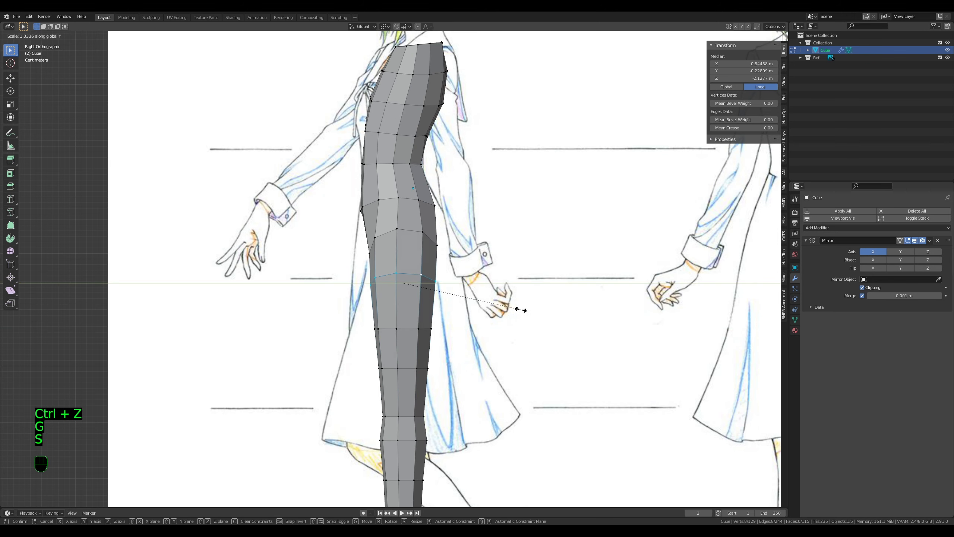
pyautogui.click(525, 310)
pyautogui.press('g')
pyautogui.middleClick(525, 311)
pyautogui.click(522, 311)
pyautogui.keyDown('shift'); pyautogui.moveTo(520, 313); pyautogui.dragTo(511, 253, button='middle'); pyautogui.keyUp('shift')
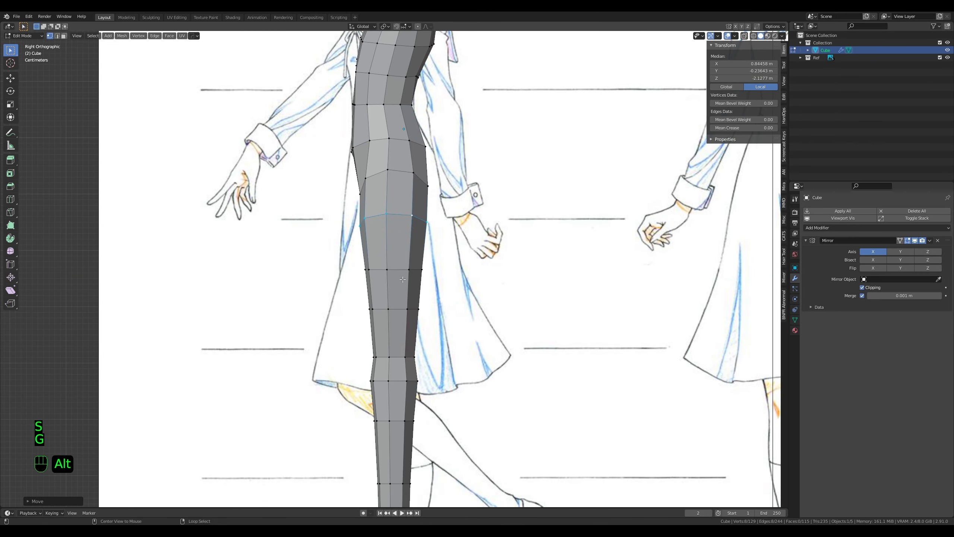
pyautogui.press('g')
# Step: With proportional editing on, move the leg's bottom edge loop back to about Y 0.057 m and the mid-calf loop back about 0.027 m
pyautogui.keyDown('alt'); pyautogui.click(401, 356); pyautogui.keyUp('alt')
pyautogui.scroll(-2, 409, 44)
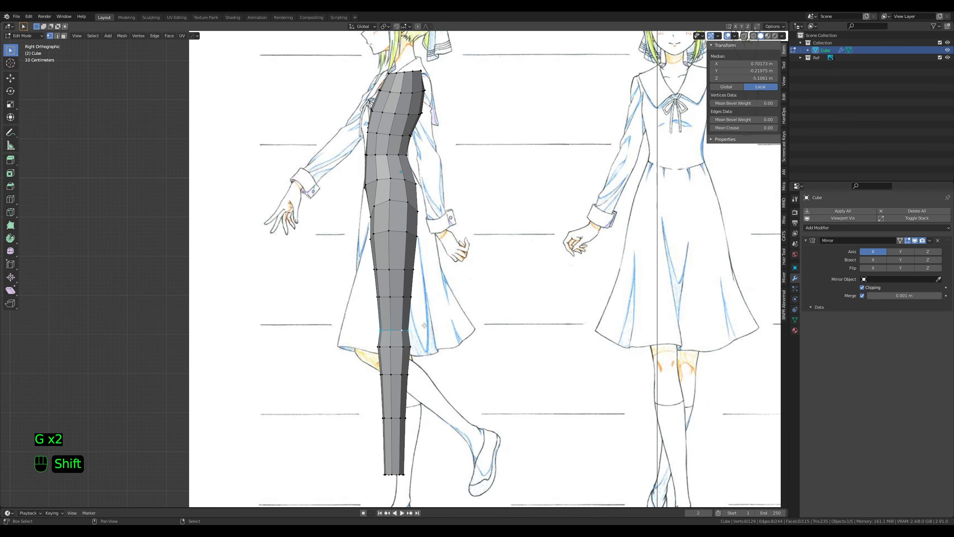
pyautogui.scroll(1, 410, 43)
pyautogui.click(417, 26)
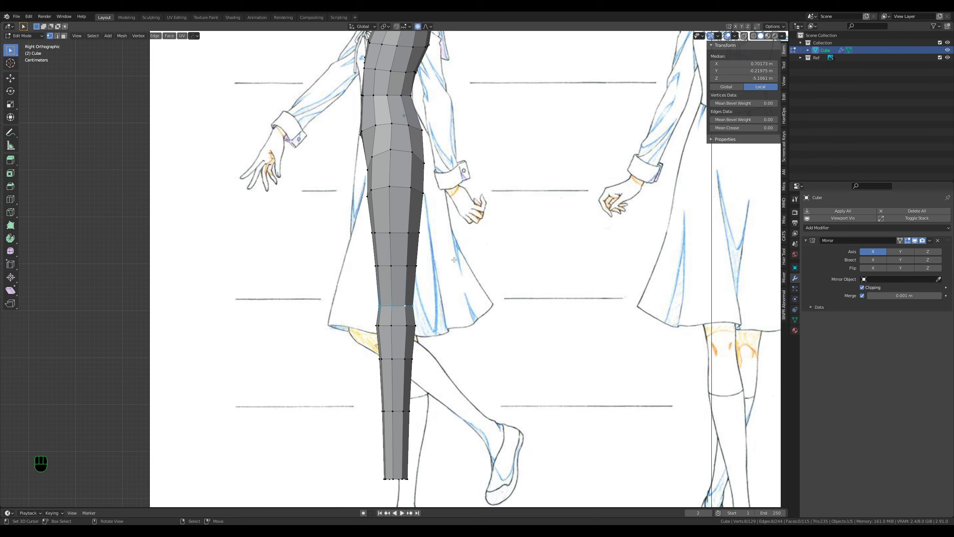
pyautogui.scroll(-1, 466, 321)
pyautogui.keyDown('shift'); pyautogui.moveTo(466, 321); pyautogui.dragTo(448, 200, button='middle'); pyautogui.keyUp('shift')
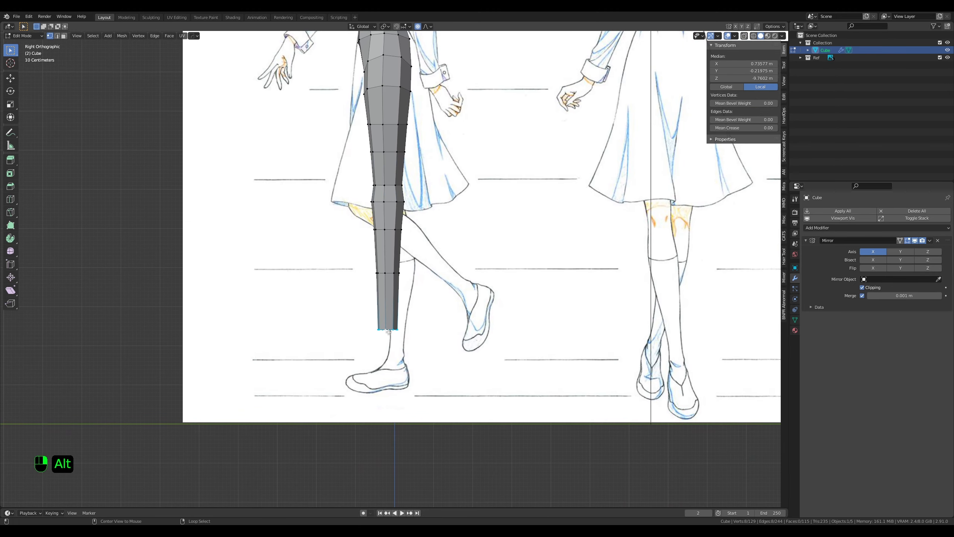
pyautogui.press('g')
pyautogui.click(431, 313)
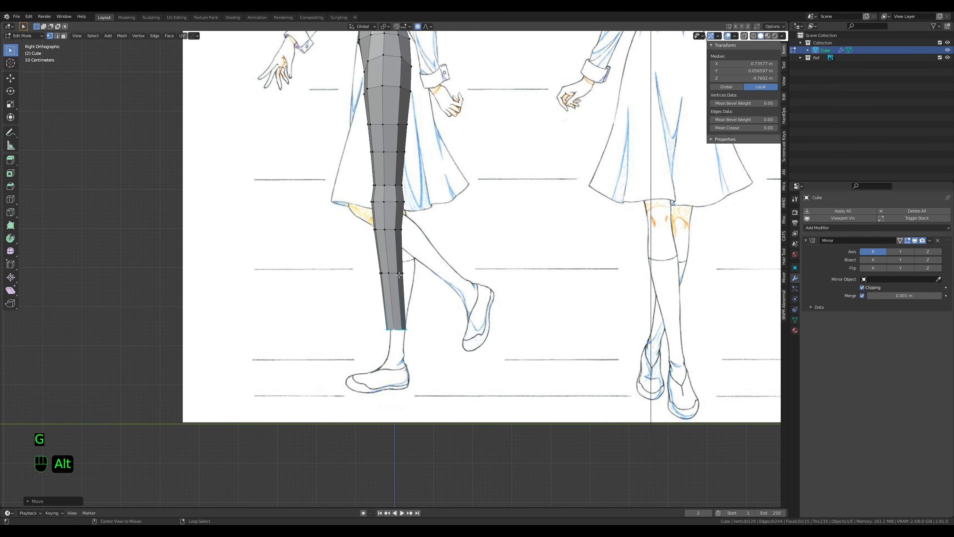
pyautogui.press('g')
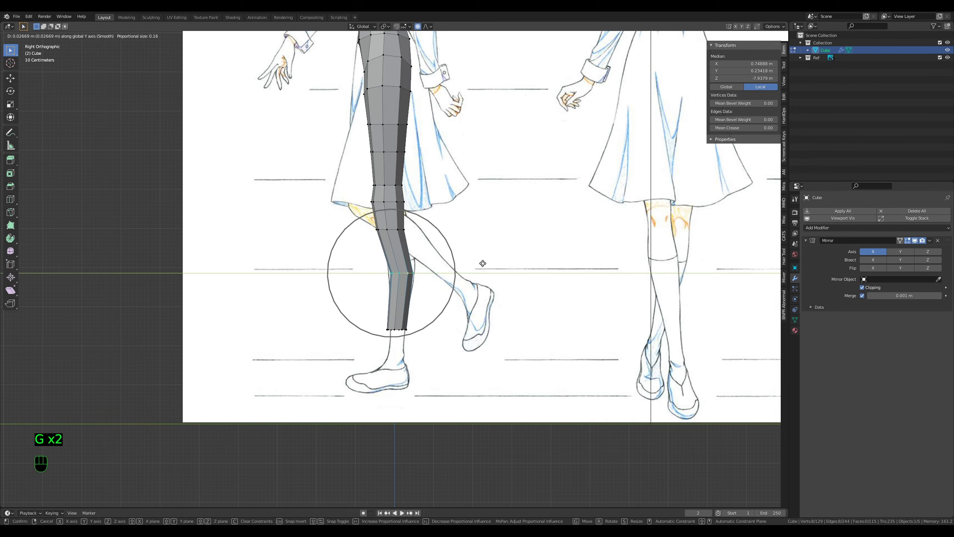
pyautogui.click(481, 264)
# Step: In front view and Object Mode, compare the body with the Empty.001 reference image by showing it and hiding it again
pyautogui.press('KP_1')
pyautogui.scroll(-8, 526, 265)
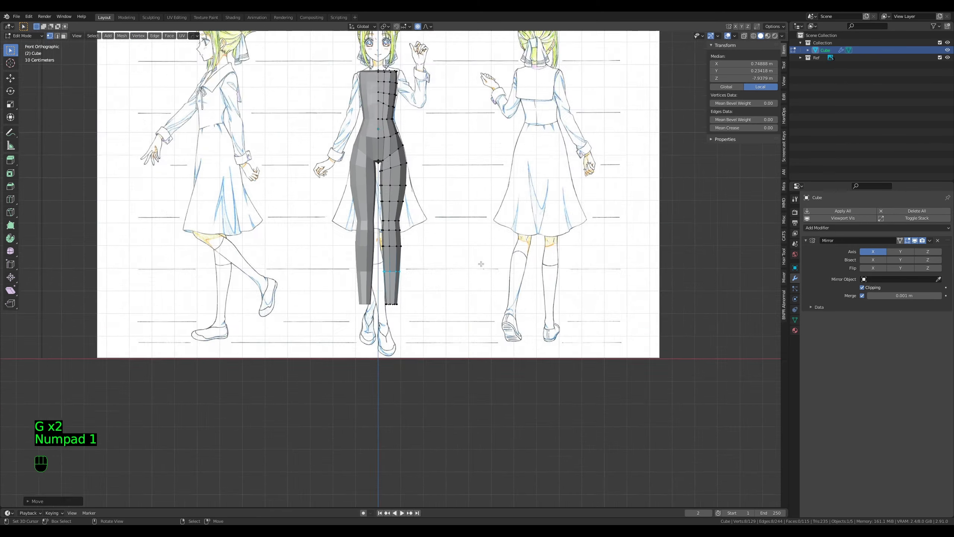
pyautogui.press('Tab')
pyautogui.scroll(4, 657, 166)
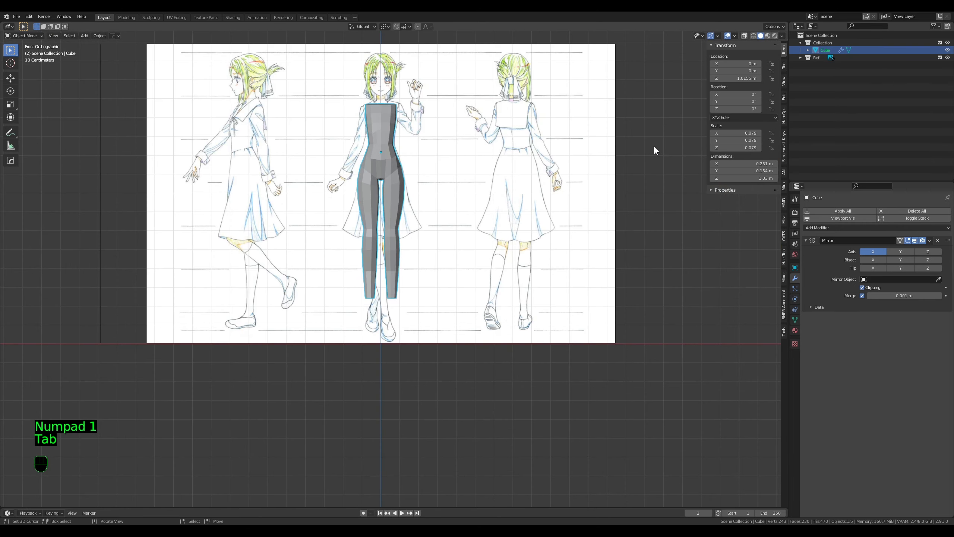
pyautogui.click(948, 73)
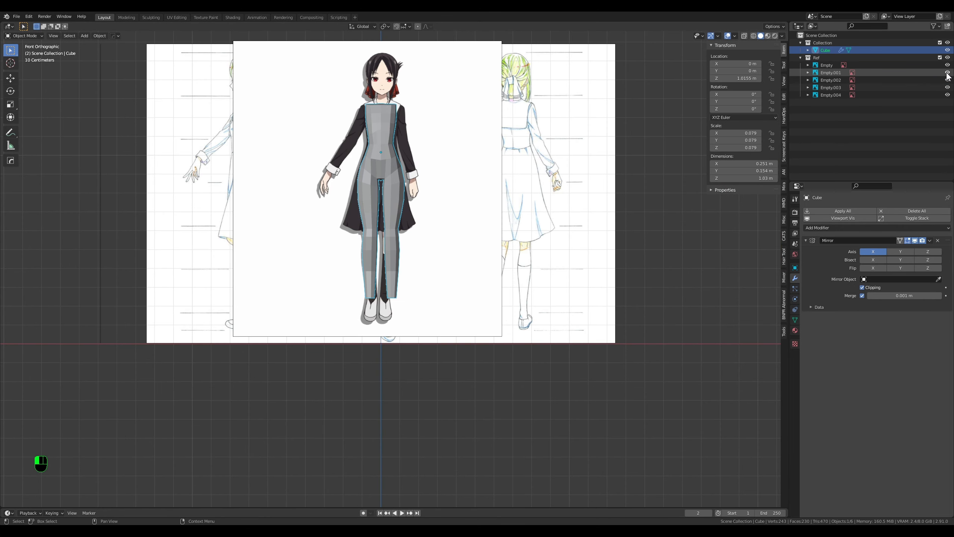
pyautogui.click(947, 73)
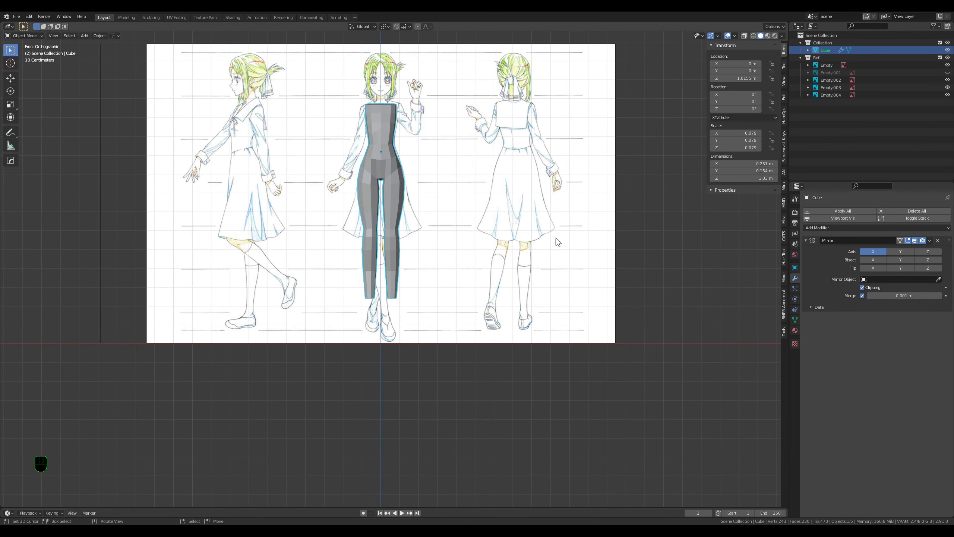
# Step: In the right side wireframe view, move the edge loop below the knee back along Y to about 0.015 m
pyautogui.press('KP_3')
pyautogui.scroll(8, 473, 260)
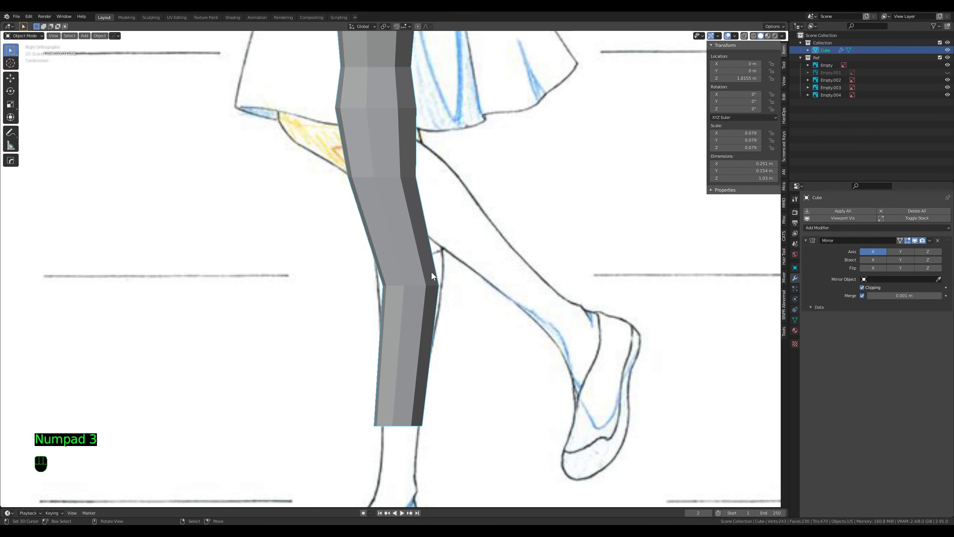
pyautogui.press('Tab')
pyautogui.keyDown('shift'); pyautogui.moveTo(473, 196); pyautogui.dragTo(477, 261, button='middle'); pyautogui.keyUp('shift')
pyautogui.press('z')
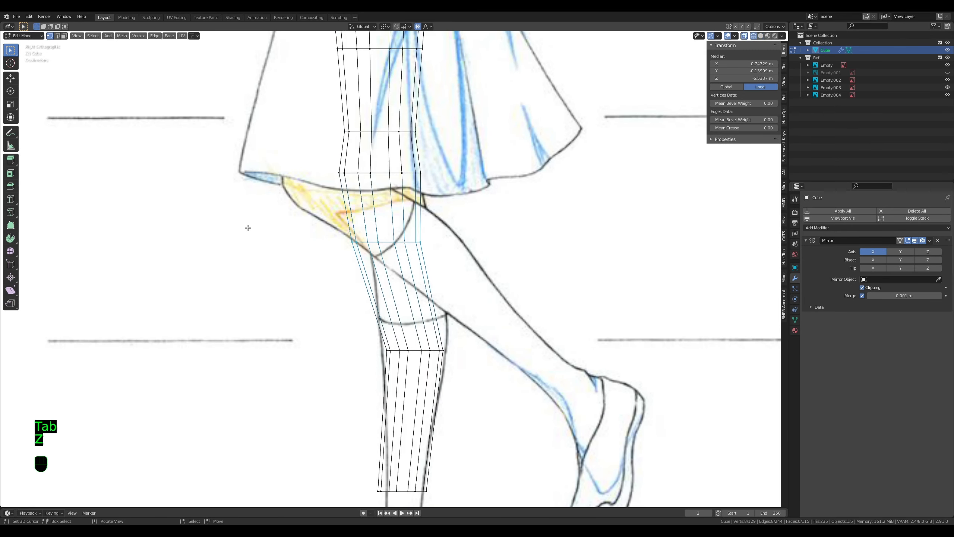
pyautogui.press('g')
pyautogui.middleClick(496, 232)
pyautogui.scroll(5, 497, 232)
pyautogui.click(504, 235)
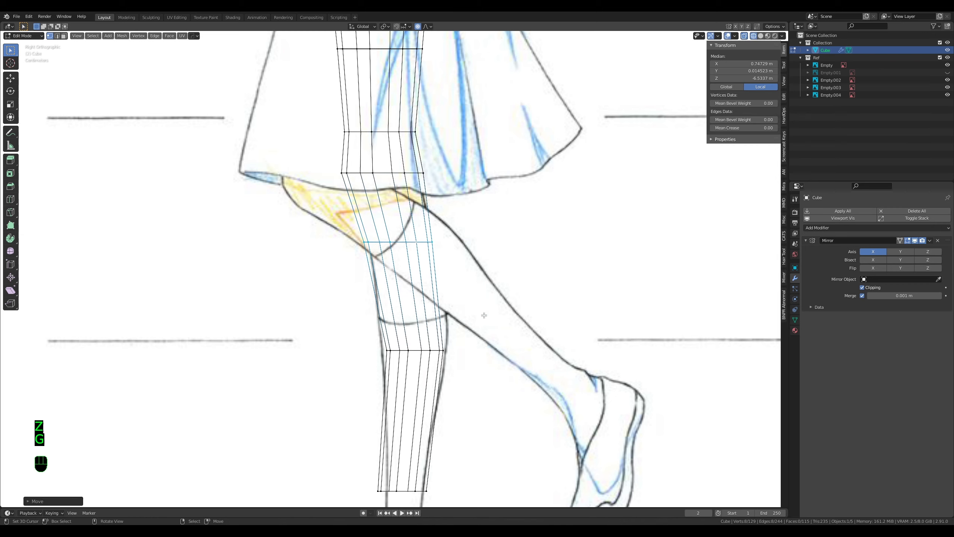
# Step: Move the leg's bottom edge loop along Y to about 0.092 m
pyautogui.keyDown('shift'); pyautogui.moveTo(484, 316); pyautogui.dragTo(475, 226, button='middle'); pyautogui.keyUp('shift')
pyautogui.keyDown('alt'); pyautogui.rightClick(422, 403); pyautogui.keyUp('alt')
pyautogui.press('g')
pyautogui.middleClick(427, 405)
pyautogui.click(427, 404)
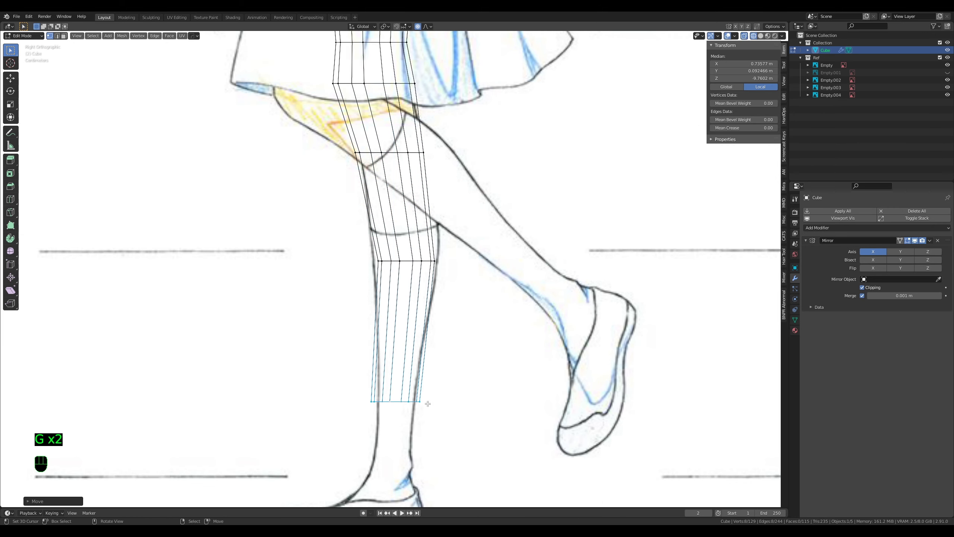
# Step: Move the mid-calf edge loop along Y to about 0.205 m and scale it along Y to fit the reference calf
pyautogui.keyDown('alt'); pyautogui.rightClick(410, 267); pyautogui.keyUp('alt')
pyautogui.press('g')
pyautogui.middleClick(448, 273)
pyautogui.click(447, 273)
pyautogui.press('s')
pyautogui.middleClick(447, 273)
pyautogui.scroll(9, 448, 274)
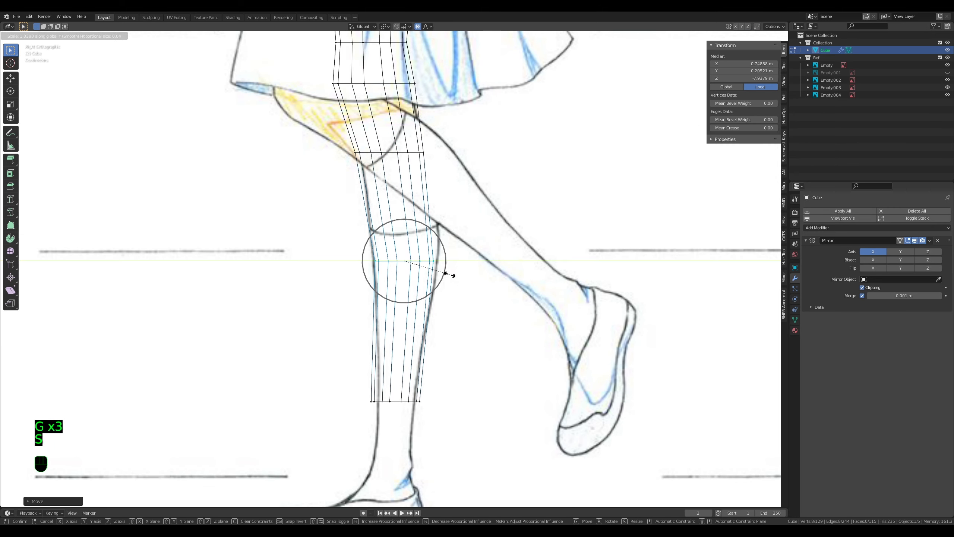
pyautogui.click(450, 275)
# Step: Scale the edge loop below the knee along Y and move it back to about Y 0.058 m
pyautogui.keyDown('shift'); pyautogui.moveTo(430, 220); pyautogui.dragTo(425, 288, button='middle'); pyautogui.keyUp('shift')
pyautogui.keyDown('alt'); pyautogui.rightClick(383, 223); pyautogui.keyUp('alt')
pyautogui.press('s')
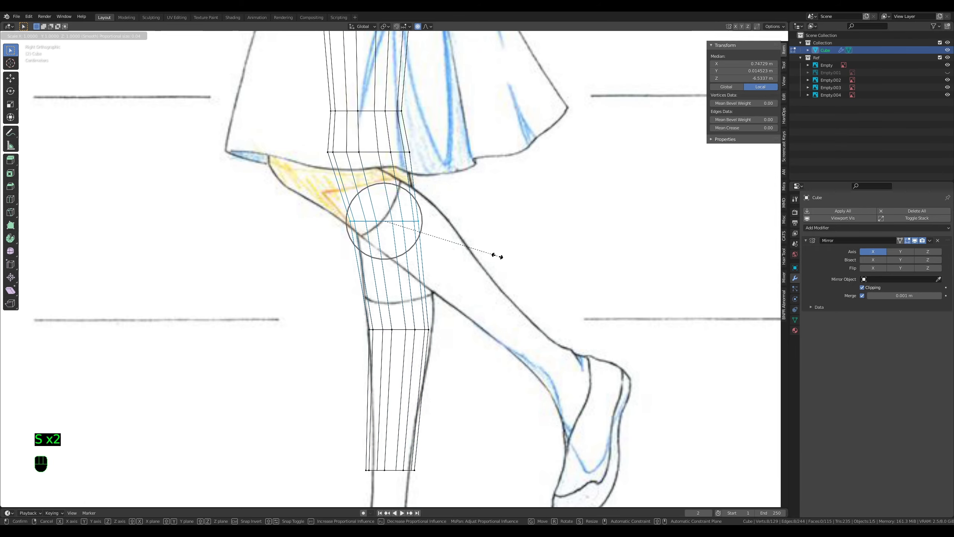
pyautogui.middleClick(495, 257)
pyautogui.click(526, 266)
pyautogui.press('g')
pyautogui.middleClick(528, 266)
pyautogui.click(530, 266)
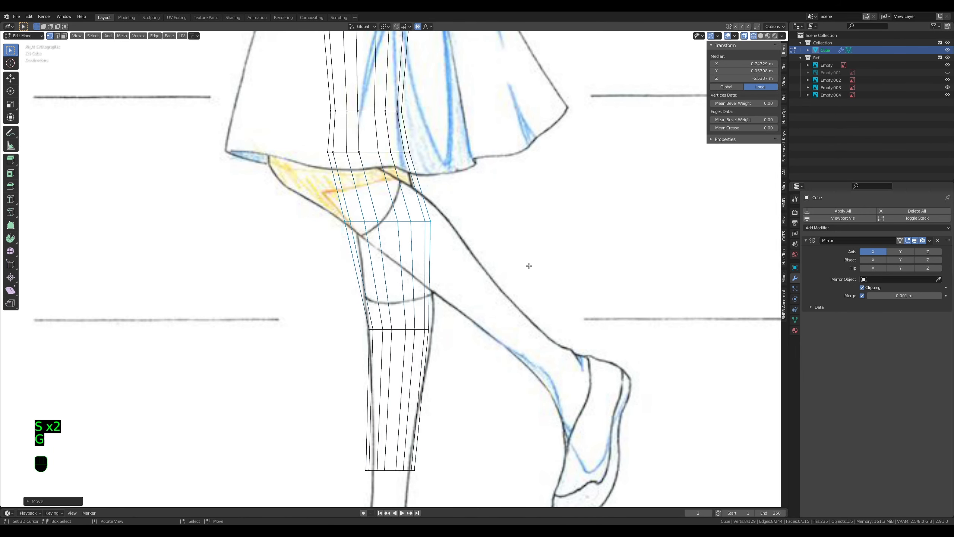
# Step: Select the mid-calf edge loop and move it forward along Y toward the reference leg
pyautogui.keyDown('alt'); pyautogui.rightClick(391, 326); pyautogui.keyUp('alt')
pyautogui.press('g')
pyautogui.middleClick(400, 331)
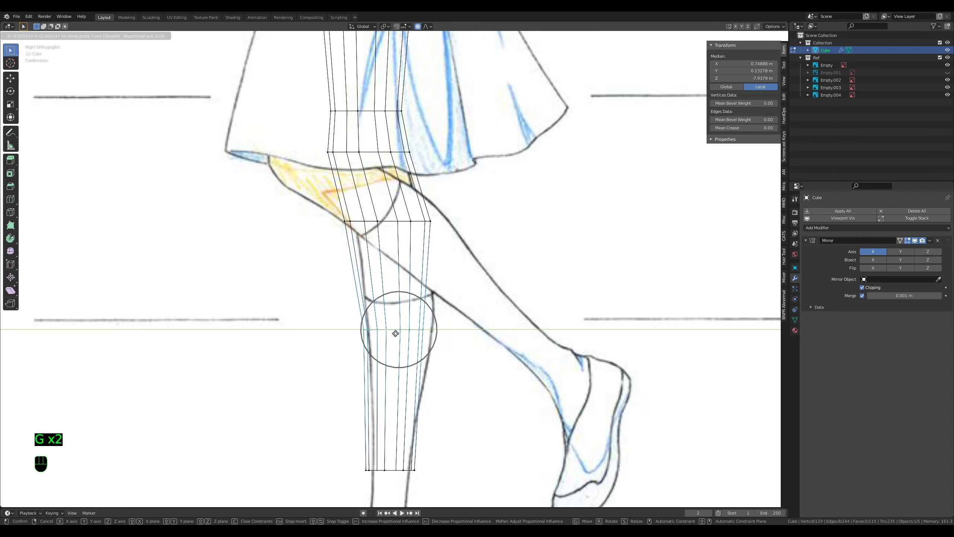
pyautogui.click(395, 332)
# Step: Select the two edge loops above the knee and move them back along Y, then fine-tune their Y position
pyautogui.keyDown('shift'); pyautogui.moveTo(394, 278); pyautogui.dragTo(399, 370, button='middle'); pyautogui.keyUp('shift')
pyautogui.keyDown('alt'); pyautogui.rightClick(391, 242); pyautogui.keyUp('alt')
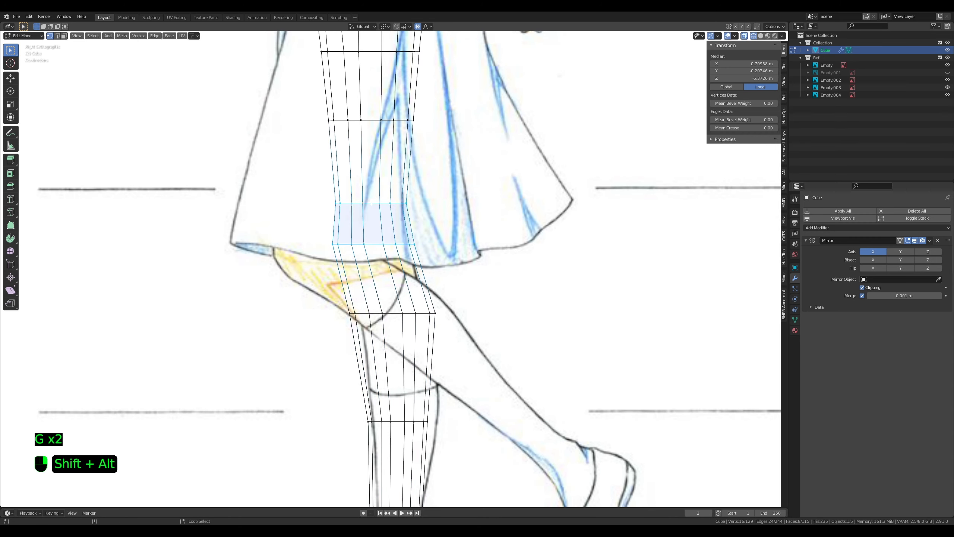
pyautogui.press('g')
pyautogui.scroll(-3, 376, 211)
pyautogui.click(409, 217)
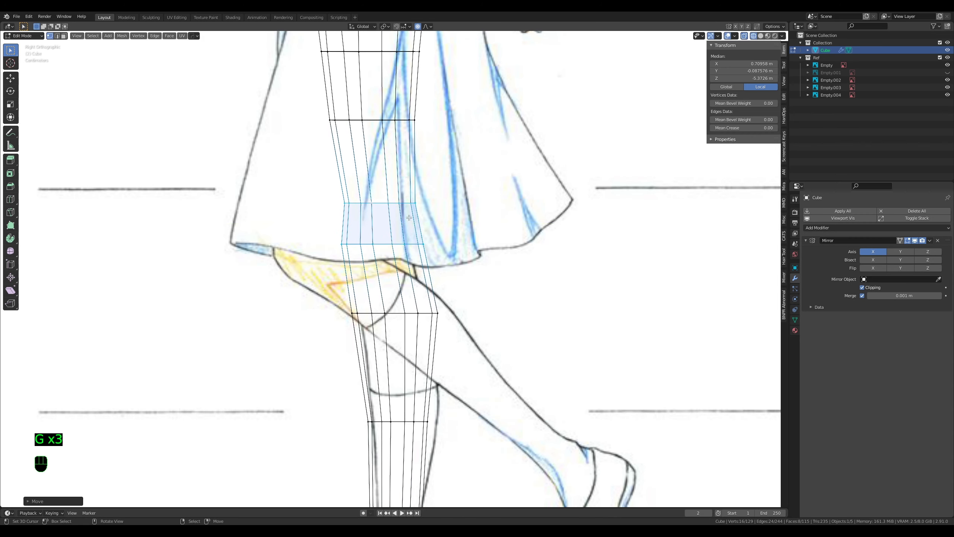
pyautogui.press('g')
pyautogui.middleClick(382, 205)
pyautogui.scroll(9, 380, 205)
pyautogui.click(380, 206)
# Step: Move the mid-calf edge loop along Y to about 0.093 m
pyautogui.scroll(-1, 391, 263)
pyautogui.keyDown('shift'); pyautogui.moveTo(409, 278); pyautogui.dragTo(403, 208, button='middle'); pyautogui.keyUp('shift')
pyautogui.keyDown('alt'); pyautogui.rightClick(393, 323); pyautogui.keyUp('alt')
pyautogui.press('g')
pyautogui.middleClick(392, 323)
pyautogui.click(390, 324)
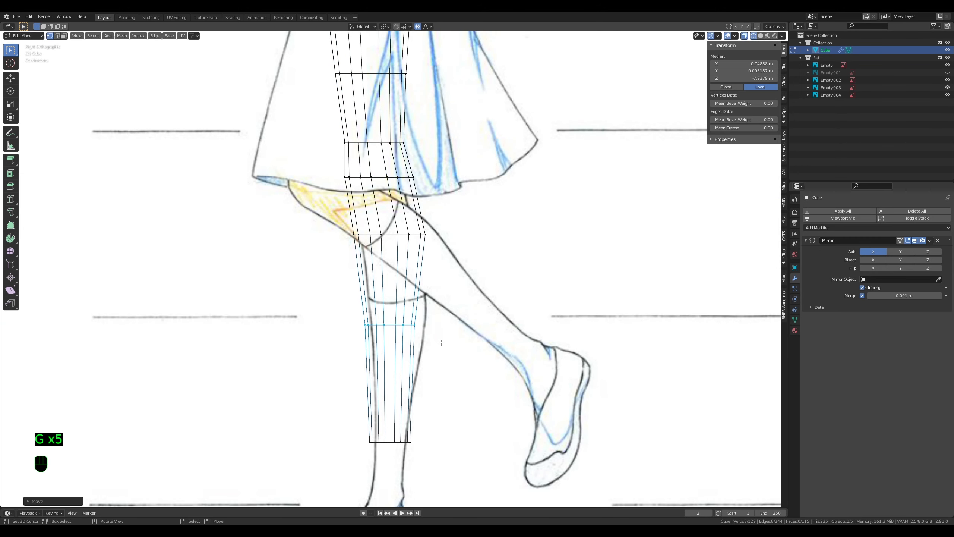
# Step: Scale the mid-calf edge loop along Y to the reference calf width and move it to about Y 0.105 m
pyautogui.press('s')
pyautogui.middleClick(441, 343)
pyautogui.click(444, 342)
pyautogui.press('g')
pyautogui.scroll(2, 448, 341)
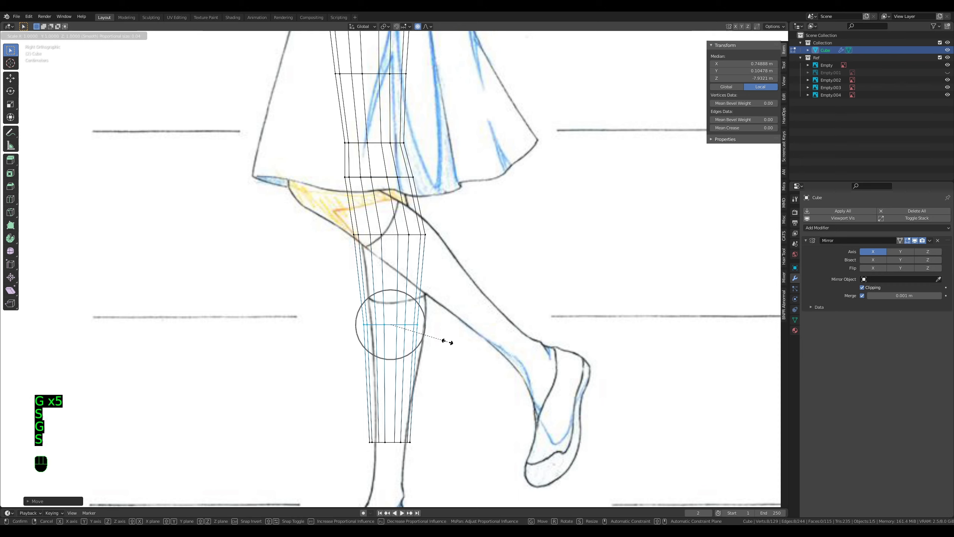
pyautogui.middleClick(448, 342)
pyautogui.click(453, 341)
pyautogui.press('Tab')
pyautogui.keyDown('shift'); pyautogui.moveTo(454, 204); pyautogui.dragTo(471, 299, button='middle'); pyautogui.keyUp('shift')
pyautogui.press('Tab')
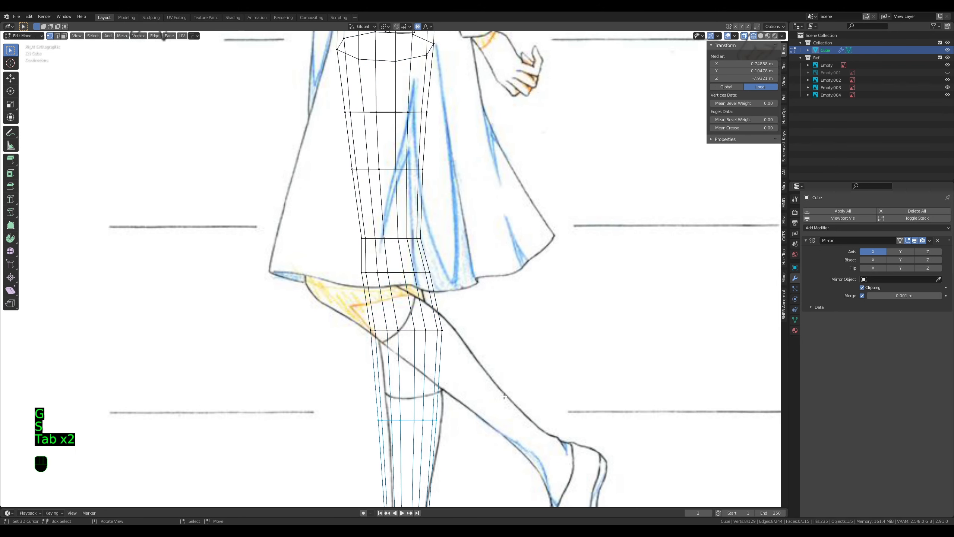
# Step: Bevel the mid-calf edge loop into two widely spaced loops
pyautogui.keyDown('shift'); pyautogui.moveTo(504, 395); pyautogui.dragTo(479, 235, button='middle'); pyautogui.keyUp('shift')
pyautogui.press('s')
pyautogui.rightClick(437, 283)
pyautogui.hotkey('ctrl', 'b')
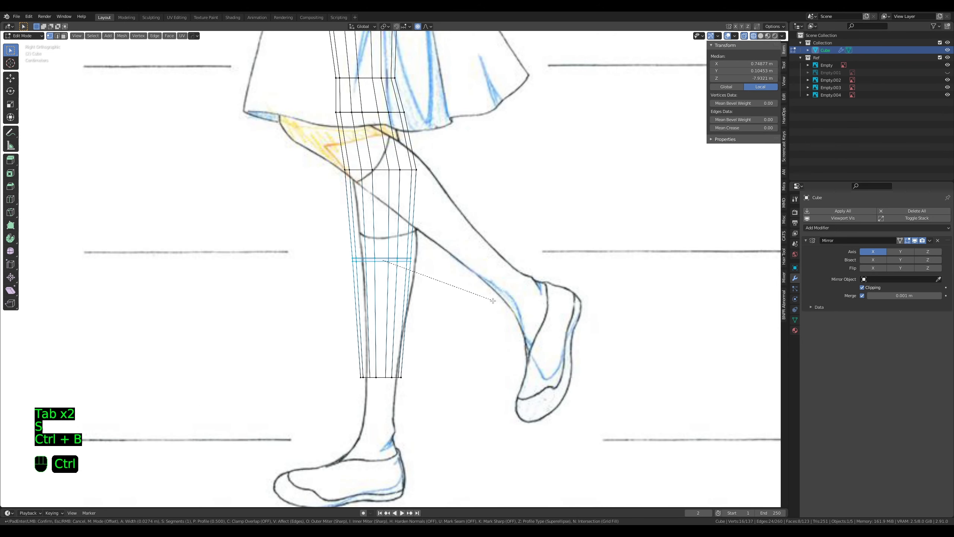
pyautogui.click(368, 286)
# Step: Scale the lower calf edge loop along Y and move it to about Y 0.095 m
pyautogui.press('s')
pyautogui.middleClick(520, 324)
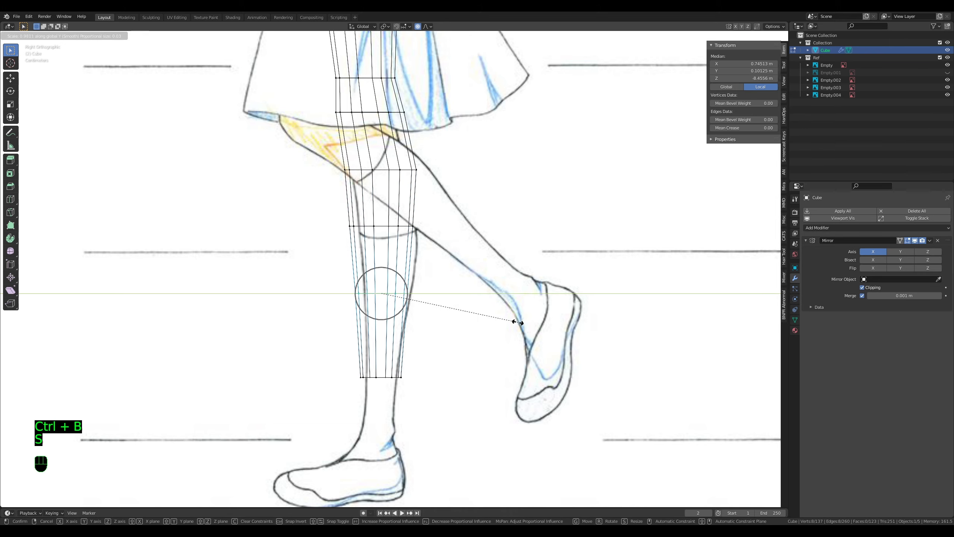
pyautogui.click(517, 325)
pyautogui.press('g')
pyautogui.click(511, 326)
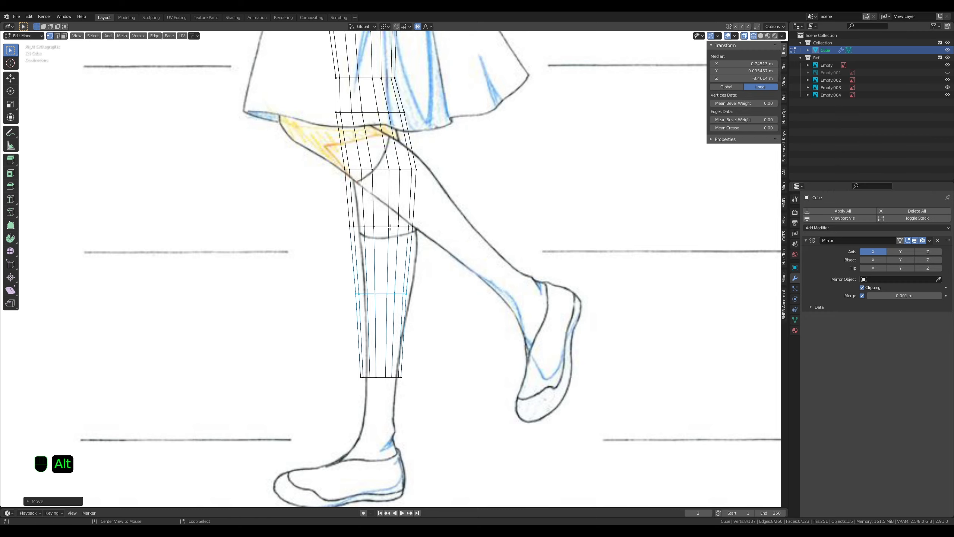
# Step: Narrow the lower calf edge loop along Y and reposition it to follow the reference calf
pyautogui.keyDown('alt'); pyautogui.rightClick(385, 296); pyautogui.keyUp('alt')
pyautogui.press('s')
pyautogui.middleClick(480, 308)
pyautogui.click(473, 307)
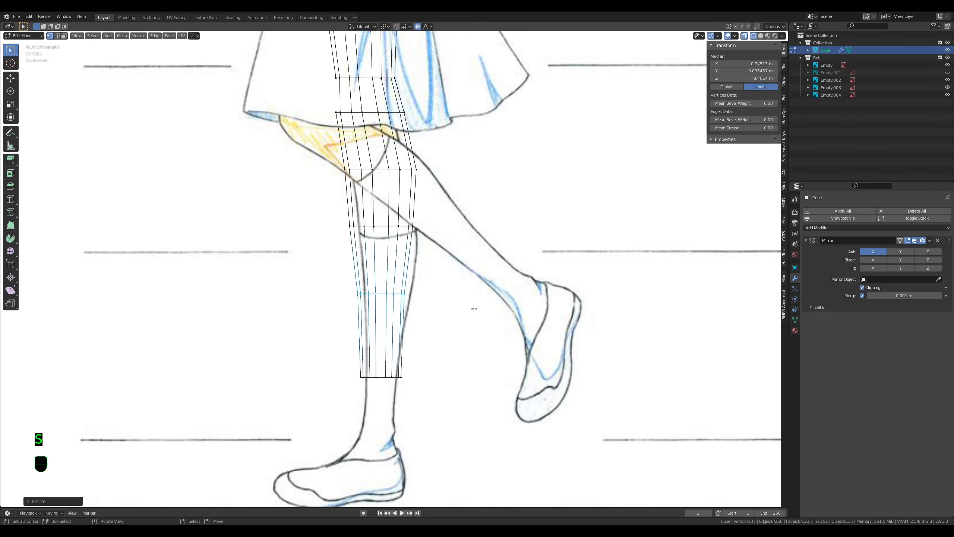
pyautogui.press('g')
pyautogui.click(478, 309)
pyautogui.keyDown('shift'); pyautogui.moveTo(433, 267); pyautogui.dragTo(438, 312, button='middle'); pyautogui.keyUp('shift')
pyautogui.press('g')
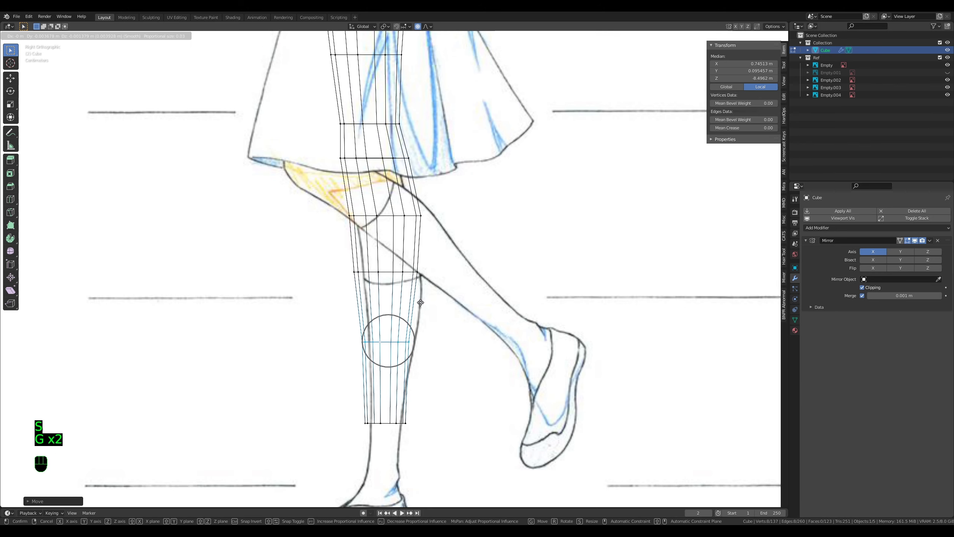
pyautogui.click(420, 303)
# Step: Scale the upper calf edge loop along Y and move it to about Y 0.122 m
pyautogui.keyDown('alt'); pyautogui.rightClick(408, 272); pyautogui.keyUp('alt')
pyautogui.press('s')
pyautogui.press('y')
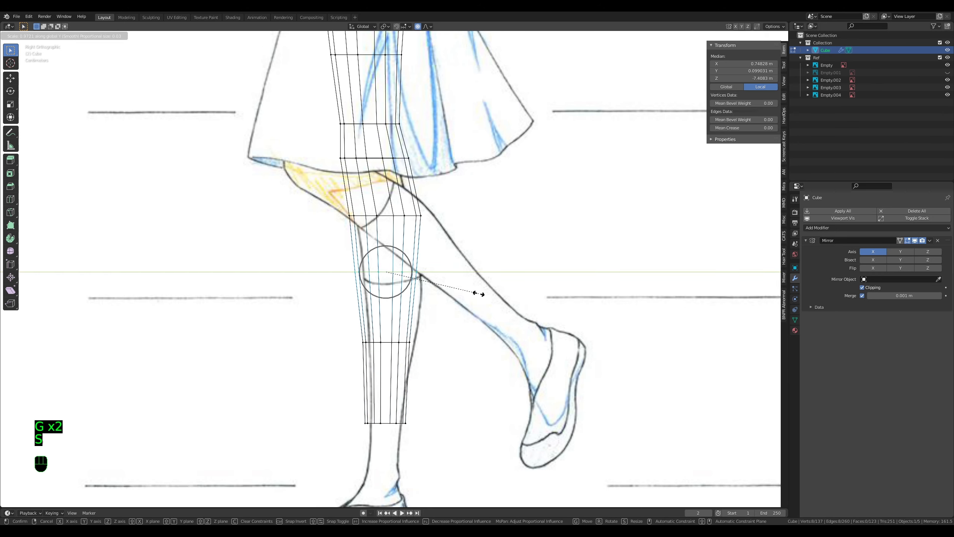
pyautogui.click(478, 294)
pyautogui.press('g')
pyautogui.click(470, 285)
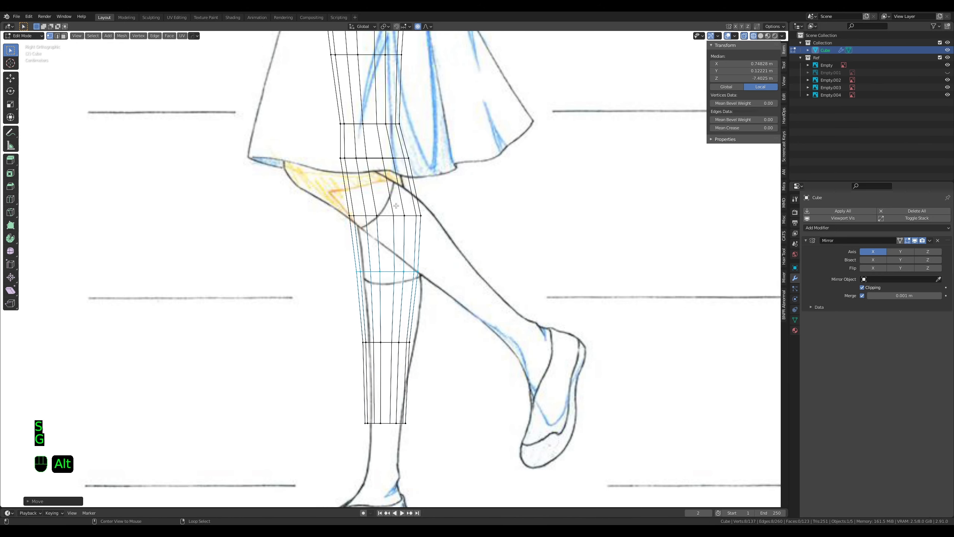
# Step: Scale the edge loop just above the knee along Y and shift it slightly forward
pyautogui.keyDown('shift'); pyautogui.moveTo(396, 206); pyautogui.dragTo(414, 291, button='middle'); pyautogui.keyUp('shift')
pyautogui.keyDown('alt'); pyautogui.click(382, 206); pyautogui.keyUp('alt')
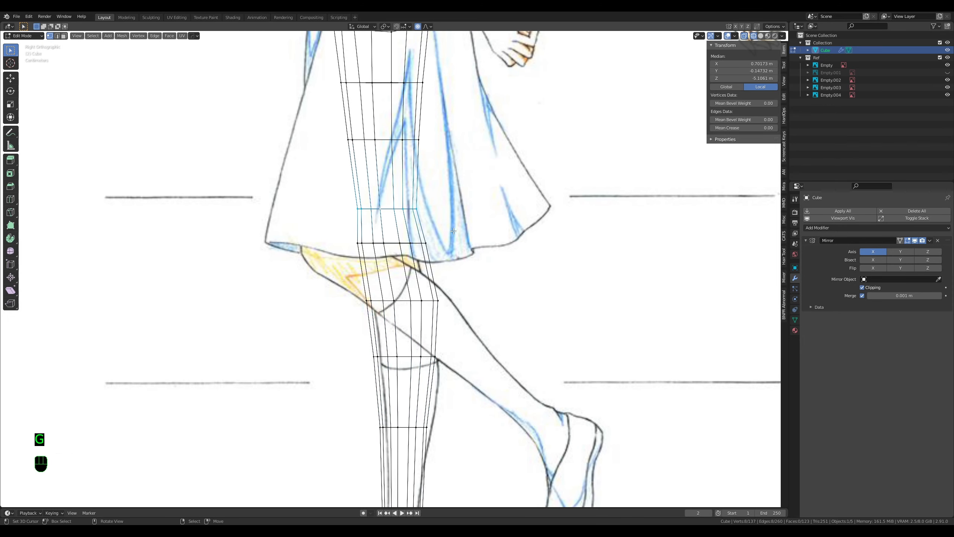
pyautogui.keyDown('alt'); pyautogui.rightClick(405, 241); pyautogui.keyUp('alt')
pyautogui.press('s')
pyautogui.middleClick(473, 259)
pyautogui.click(466, 260)
pyautogui.press('g')
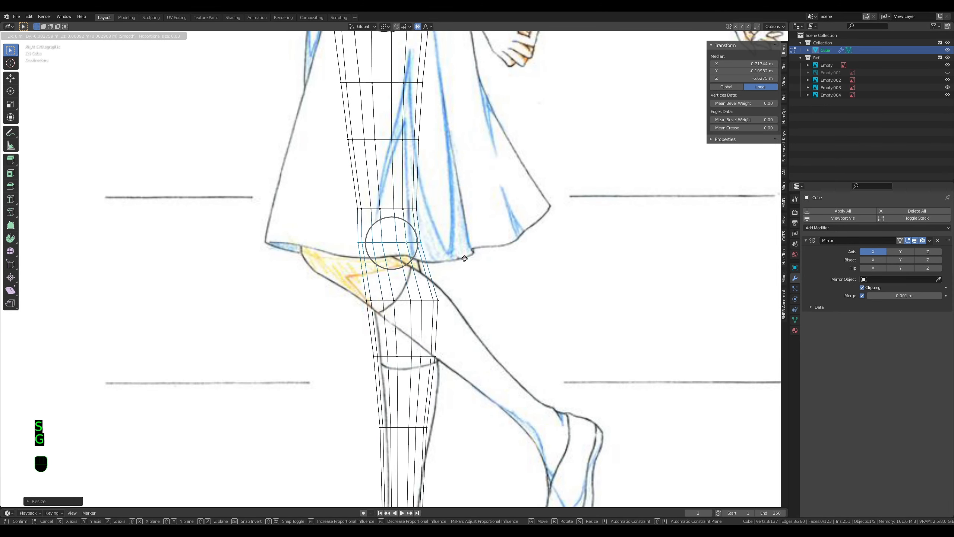
pyautogui.click(465, 259)
# Step: Scale the two mid-thigh edge loops together along Y and move them to about Y -0.193 m
pyautogui.press('Tab')
pyautogui.press('Tab')
pyautogui.keyDown('shift'); pyautogui.moveTo(386, 143); pyautogui.dragTo(396, 253, button='middle'); pyautogui.keyUp('shift')
pyautogui.keyDown('alt'); pyautogui.keyDown('shift'); pyautogui.click(396, 205); pyautogui.keyUp('shift'); pyautogui.keyUp('alt')
pyautogui.press('s')
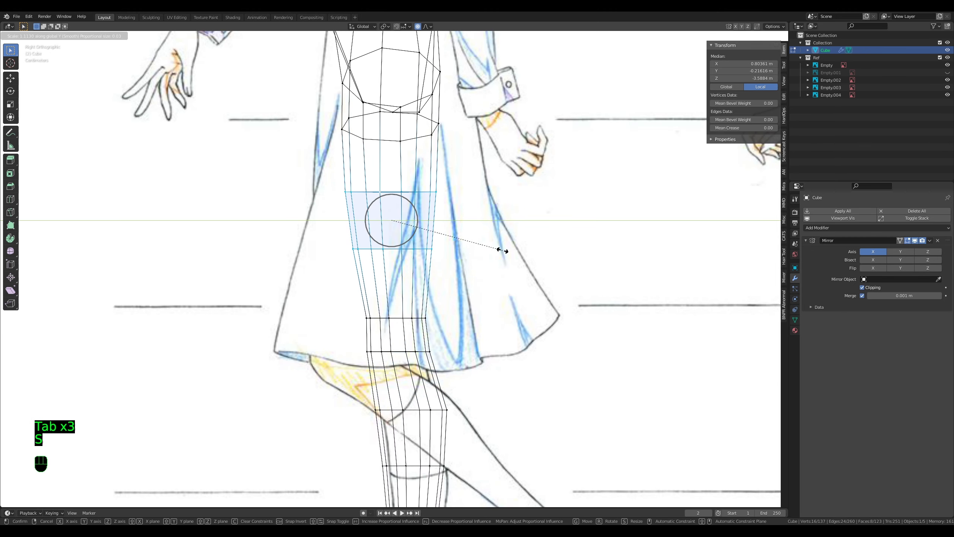
pyautogui.click(504, 251)
pyautogui.press('g')
pyautogui.click(505, 251)
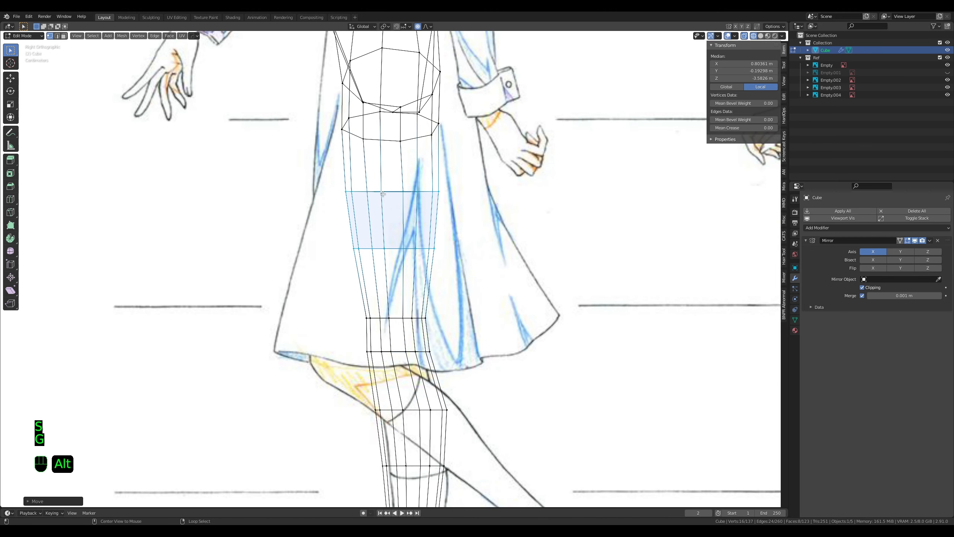
# Step: Scale the upper of the two mid-thigh loops and display the body in solid shading
pyautogui.keyDown('alt'); pyautogui.rightClick(398, 199); pyautogui.keyUp('alt')
pyautogui.press('s')
pyautogui.click(426, 207)
pyautogui.press('Tab')
pyautogui.scroll(-4, 452, 249)
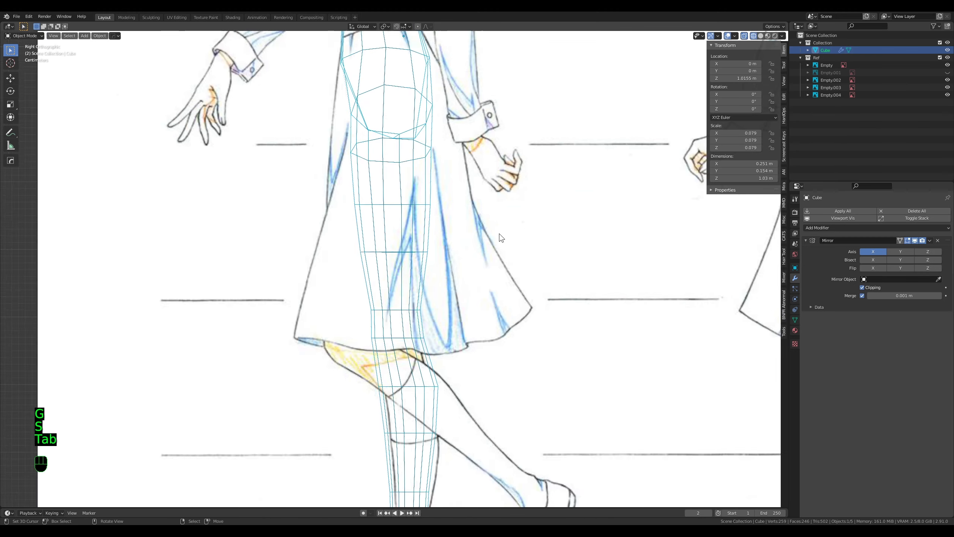
pyautogui.keyDown('shift'); pyautogui.moveTo(451, 244); pyautogui.dragTo(462, 234, button='middle'); pyautogui.keyUp('shift')
pyautogui.scroll(1, 462, 234)
pyautogui.press('z')
pyautogui.press('Tab')
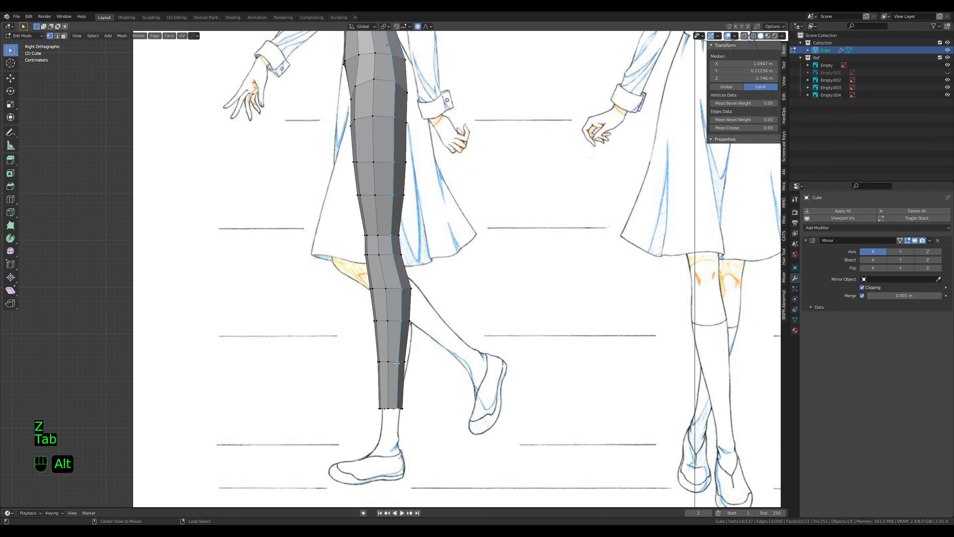
pyautogui.press('s')
pyautogui.rightClick(453, 372)
pyautogui.press('Tab')
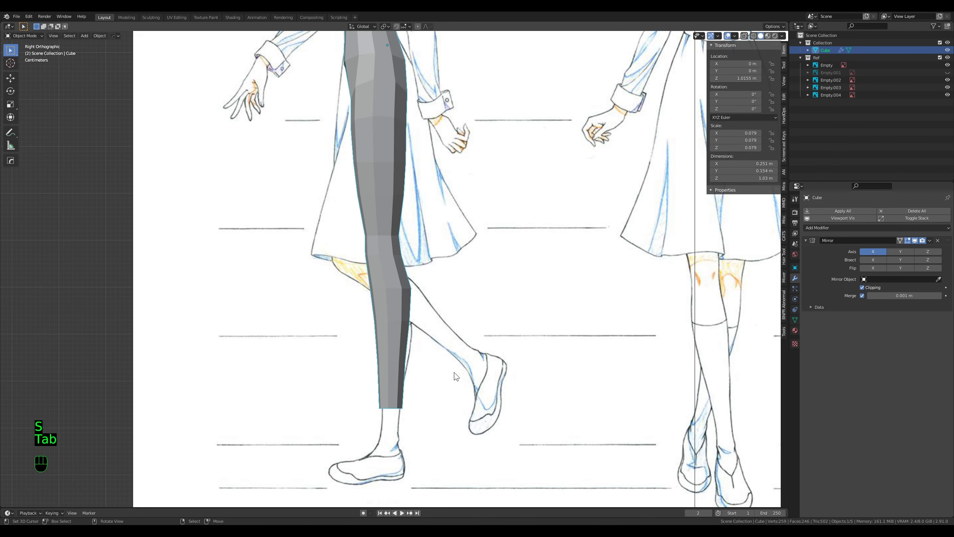
# Step: Select the upper calf edge loop and widen it slightly along Y
pyautogui.press('Tab')
pyautogui.keyDown('alt'); pyautogui.rightClick(397, 319); pyautogui.keyUp('alt')
pyautogui.press('s')
pyautogui.middleClick(492, 344)
pyautogui.click(496, 343)
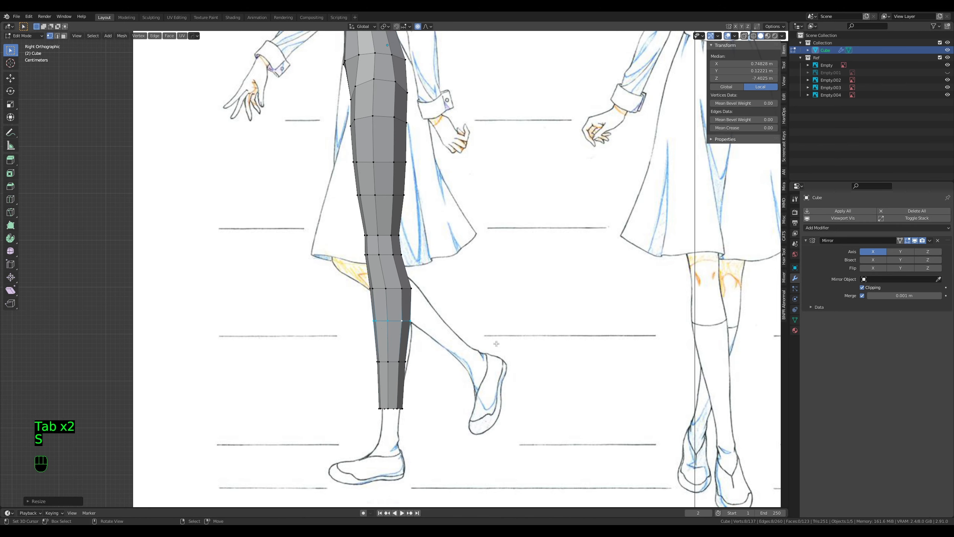
pyautogui.press('g')
pyautogui.middleClick(496, 344)
pyautogui.press('g')
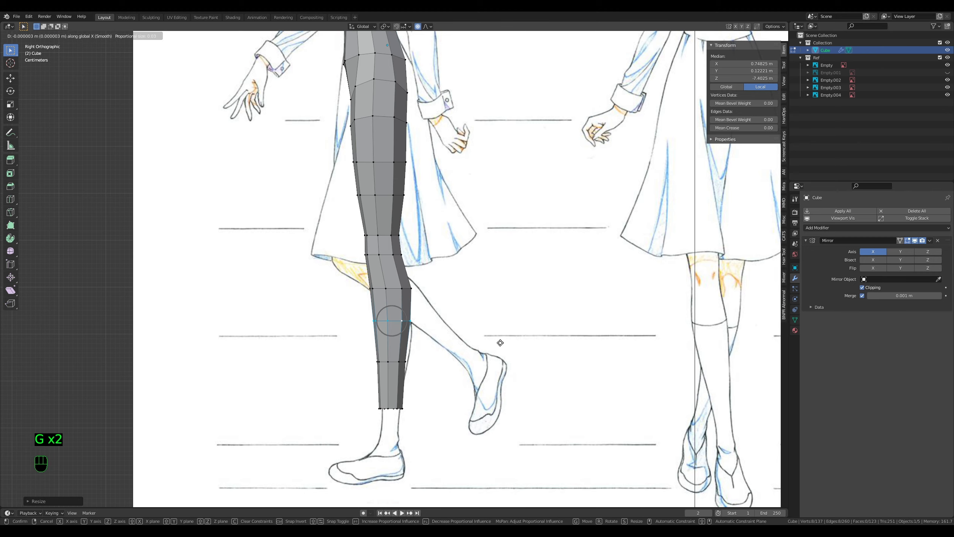
pyautogui.rightClick(499, 343)
pyautogui.press('Tab')
pyautogui.press('Tab')
# Step: Move the upper of the two loops above the knee to about Y -0.171 m and scale it along Y
pyautogui.scroll(5, 485, 331)
pyautogui.keyDown('shift'); pyautogui.moveTo(383, 193); pyautogui.dragTo(393, 244, button='middle'); pyautogui.keyUp('shift')
pyautogui.keyDown('alt'); pyautogui.rightClick(381, 236); pyautogui.keyUp('alt')
pyautogui.press('g')
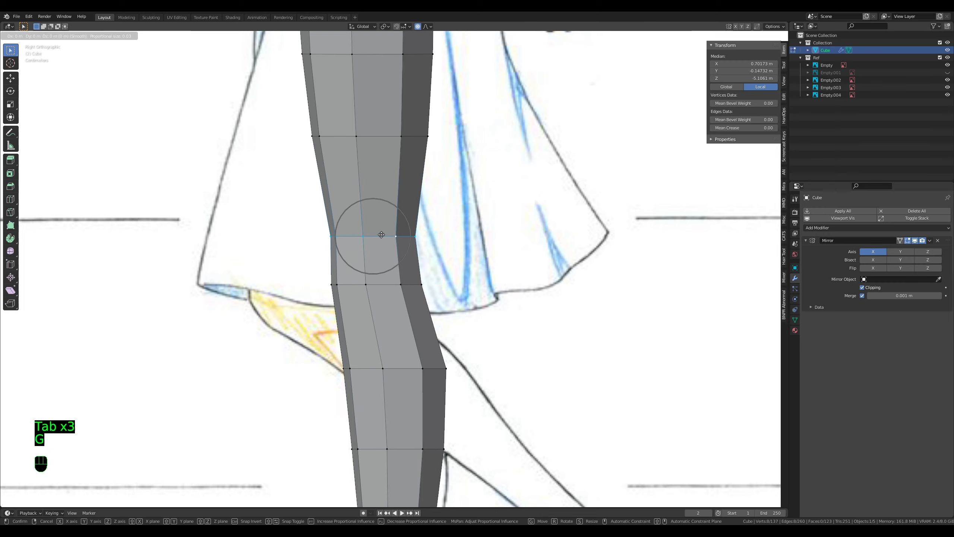
pyautogui.click(378, 236)
pyautogui.press('s')
pyautogui.rightClick(489, 266)
pyautogui.press('s')
pyautogui.middleClick(487, 266)
pyautogui.click(490, 267)
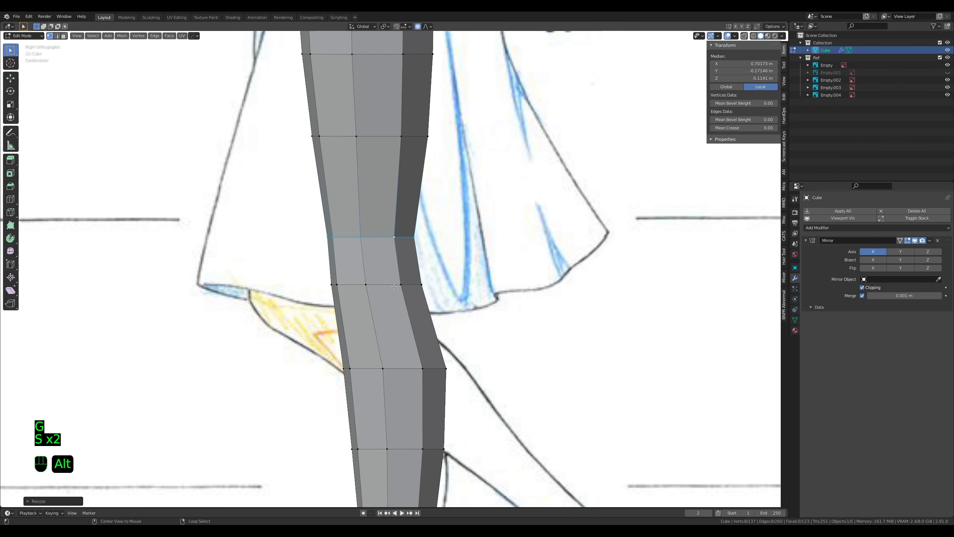
# Step: Scale the edge loop directly above the knee to smooth the leg's side profile
pyautogui.keyDown('alt'); pyautogui.rightClick(394, 286); pyautogui.keyUp('alt')
pyautogui.press('s')
pyautogui.click(486, 302)
pyautogui.press('Tab')
pyautogui.scroll(-4, 406, 319)
pyautogui.press('Tab')
pyautogui.scroll(3, 401, 272)
# Step: Select both mid-thigh edge loops and scale them slightly along Y
pyautogui.keyDown('alt'); pyautogui.rightClick(365, 237); pyautogui.keyUp('alt')
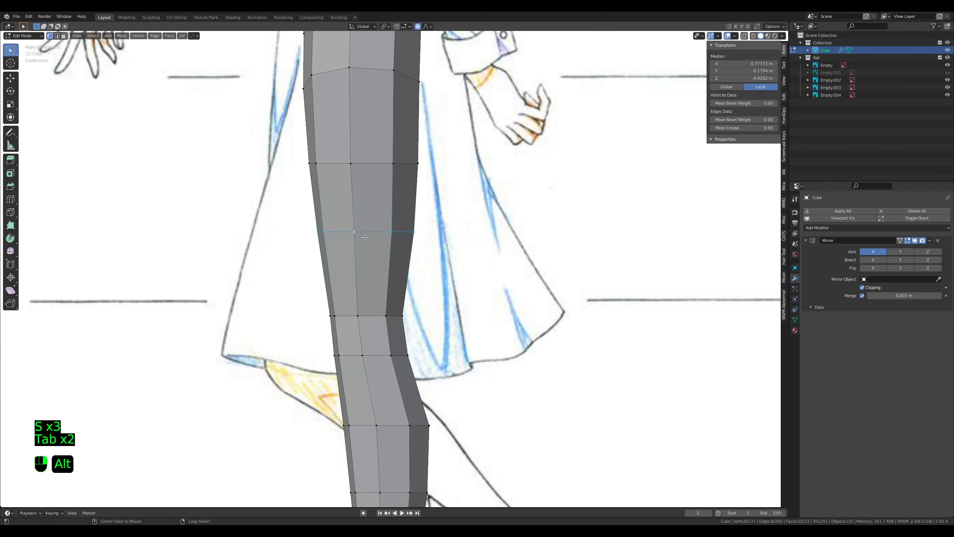
pyautogui.press('g')
pyautogui.press('s')
pyautogui.click(473, 216)
pyautogui.press('g')
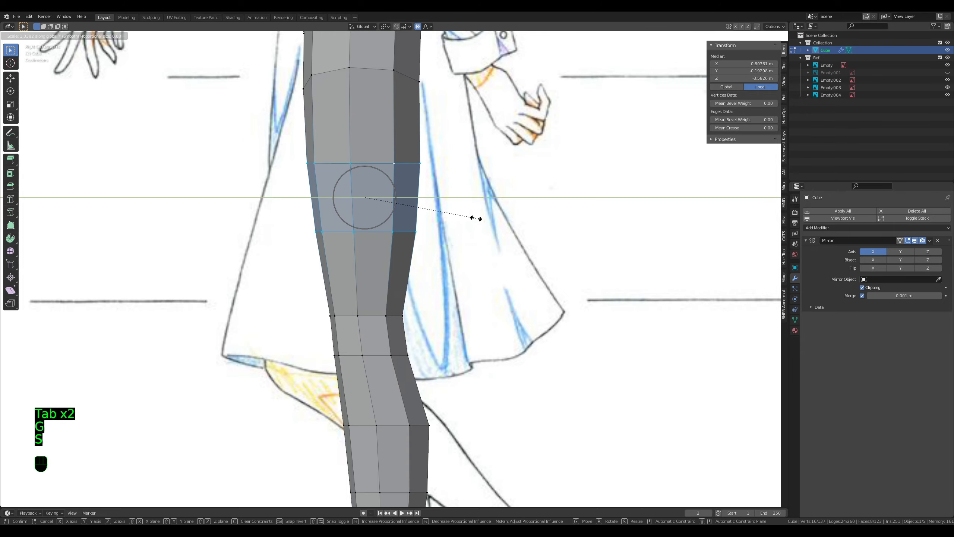
pyautogui.rightClick(474, 218)
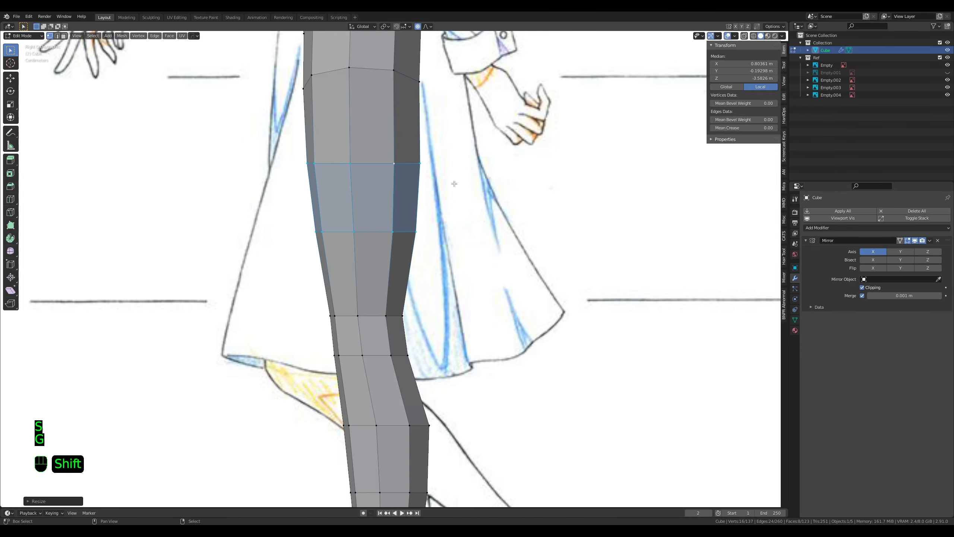
# Step: Slide a vertex at the crotch along its edge to refine the join with the inner thigh
pyautogui.keyDown('shift'); pyautogui.moveTo(455, 184); pyautogui.dragTo(473, 344, button='middle'); pyautogui.keyUp('shift')
pyautogui.moveTo(472, 330); pyautogui.dragTo(376, 319, button='middle')
pyautogui.scroll(3, 355, 319)
pyautogui.keyDown('shift'); pyautogui.moveTo(415, 238); pyautogui.dragTo(443, 305, button='middle'); pyautogui.keyUp('shift')
pyautogui.rightClick(436, 278)
pyautogui.press('g')
pyautogui.press('g')
pyautogui.click(438, 287)
# Step: Move a second crotch vertex and slide it along its edge
pyautogui.moveTo(515, 275); pyautogui.dragTo(400, 303, button='middle')
pyautogui.rightClick(409, 270)
pyautogui.press('g')
pyautogui.click(425, 272)
pyautogui.press('g')
pyautogui.press('g')
pyautogui.click(423, 271)
pyautogui.press('Tab')
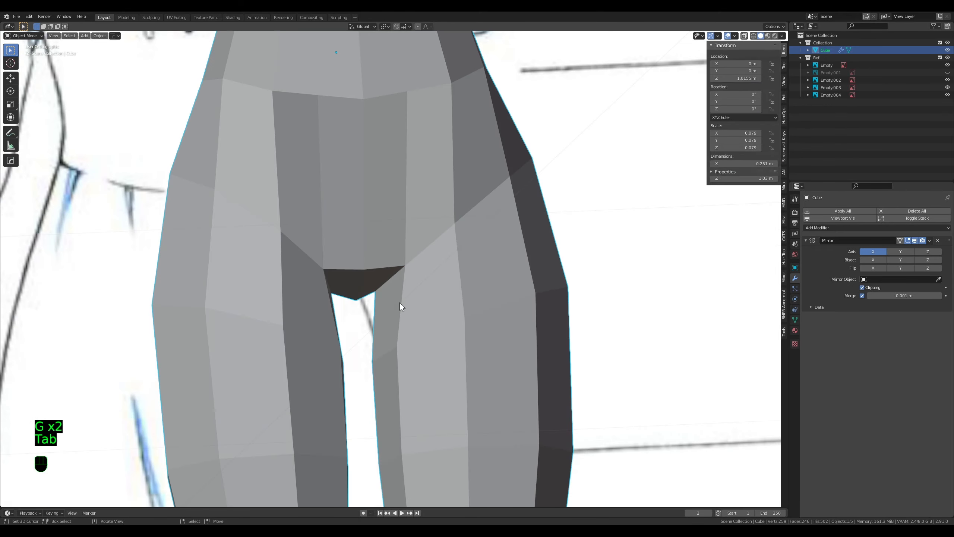
pyautogui.scroll(-3, 366, 149)
pyautogui.press('Tab')
pyautogui.moveTo(366, 150); pyautogui.dragTo(361, 377, button='middle')
pyautogui.scroll(-3, 344, 357)
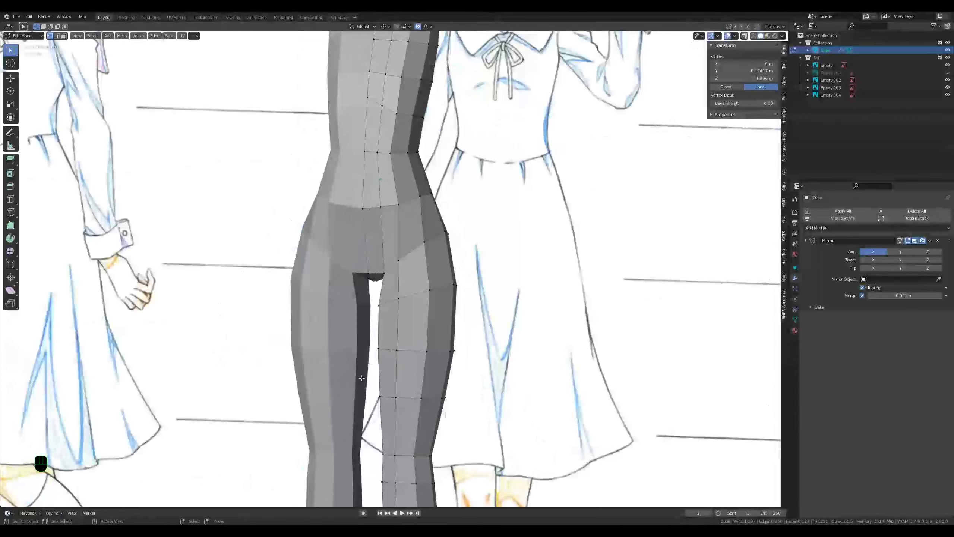
pyautogui.scroll(3, 361, 361)
pyautogui.keyDown('alt'); pyautogui.rightClick(369, 165); pyautogui.keyUp('alt')
pyautogui.moveTo(482, 280); pyautogui.dragTo(379, 270, button='middle')
pyautogui.press('t')
pyautogui.hotkey('ctrl', 'z')
# Step: Reposition two individual vertices around the hips to even out the pelvis surface
pyautogui.keyDown('shift'); pyautogui.moveTo(379, 271); pyautogui.dragTo(437, 256, button='middle'); pyautogui.keyUp('shift')
pyautogui.scroll(4, 413, 233)
pyautogui.rightClick(445, 214)
pyautogui.press('g')
pyautogui.click(442, 273)
pyautogui.rightClick(380, 228)
pyautogui.press('g')
pyautogui.click(378, 241)
pyautogui.click(442, 210)
# Step: Move the lower-abdomen vertex beside the centre line slightly downward
pyautogui.scroll(-4, 414, 232)
pyautogui.moveTo(473, 285); pyautogui.dragTo(424, 236, button='middle')
pyautogui.press('g')
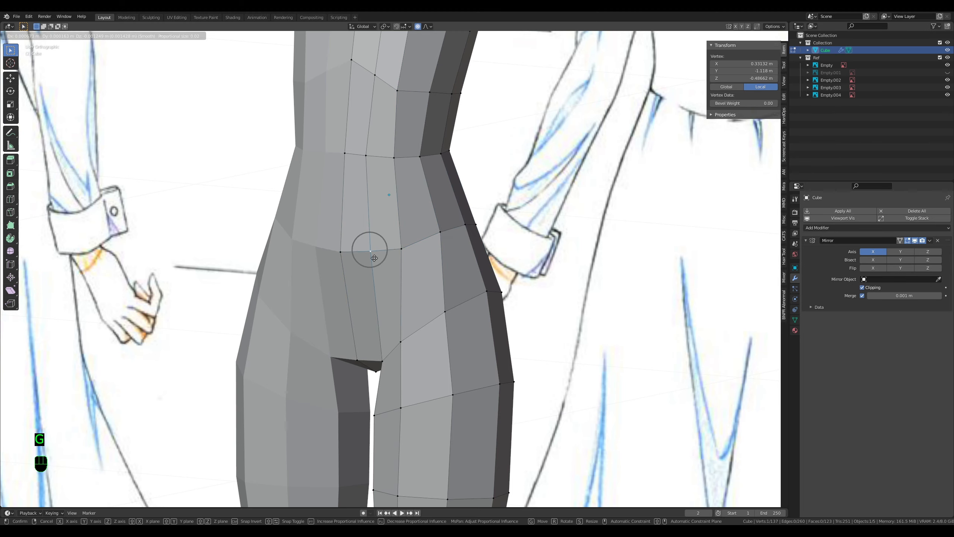
pyautogui.click(375, 260)
# Step: Bevel the edge loop around the upper hips into two loops and check it in front view
pyautogui.keyDown('alt'); pyautogui.rightClick(387, 251); pyautogui.keyUp('alt')
pyautogui.hotkey('ctrl', 'b')
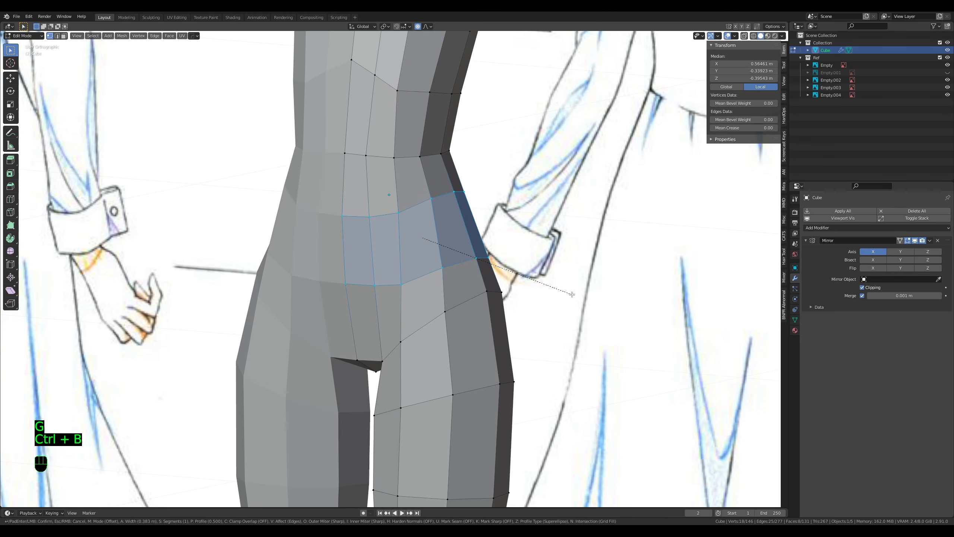
pyautogui.press('KP_1')
pyautogui.press('s')
pyautogui.rightClick(551, 285)
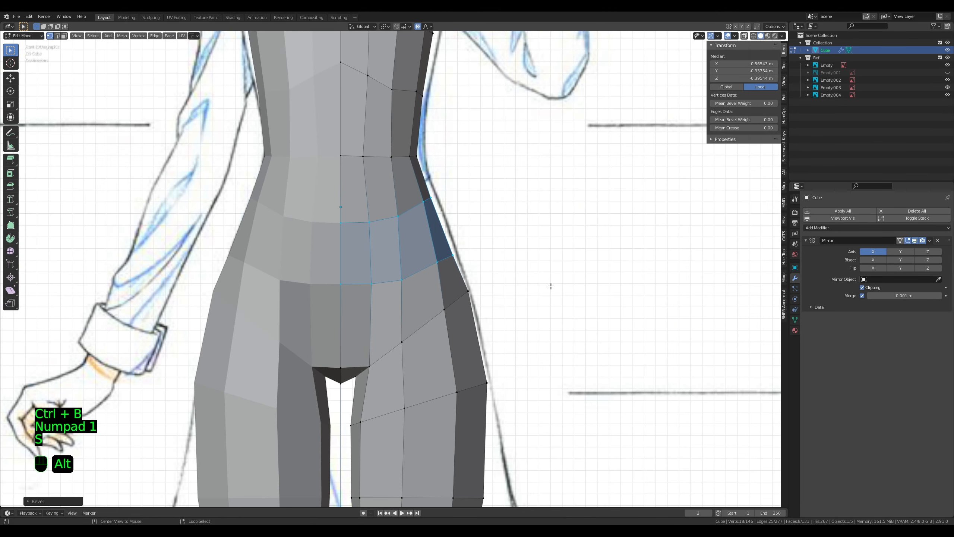
# Step: Widen the bevelled upper-hip band along X, reposition it and check the outline against the front reference
pyautogui.hotkey('alt', 's')
pyautogui.press('s')
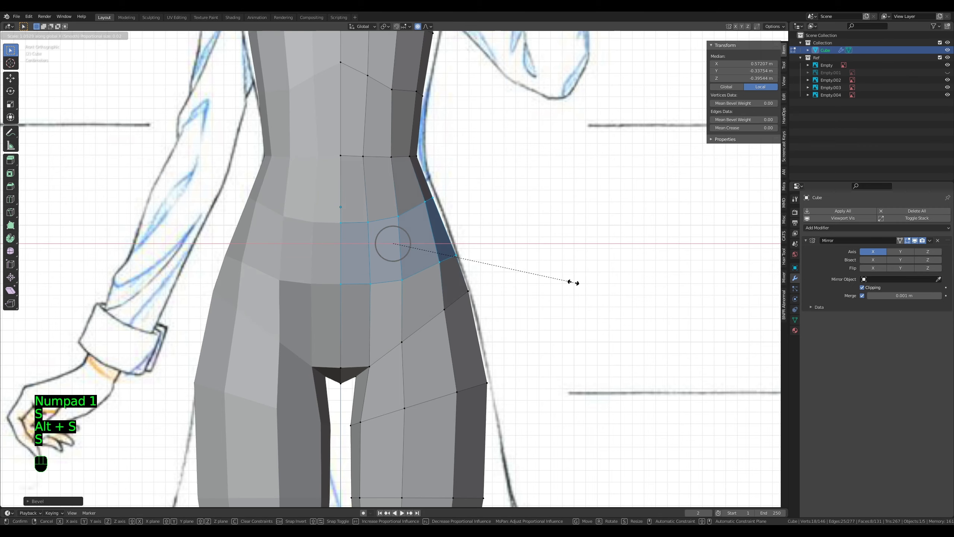
pyautogui.click(578, 282)
pyautogui.press('g')
pyautogui.click(574, 281)
pyautogui.press('z')
pyautogui.press('a')
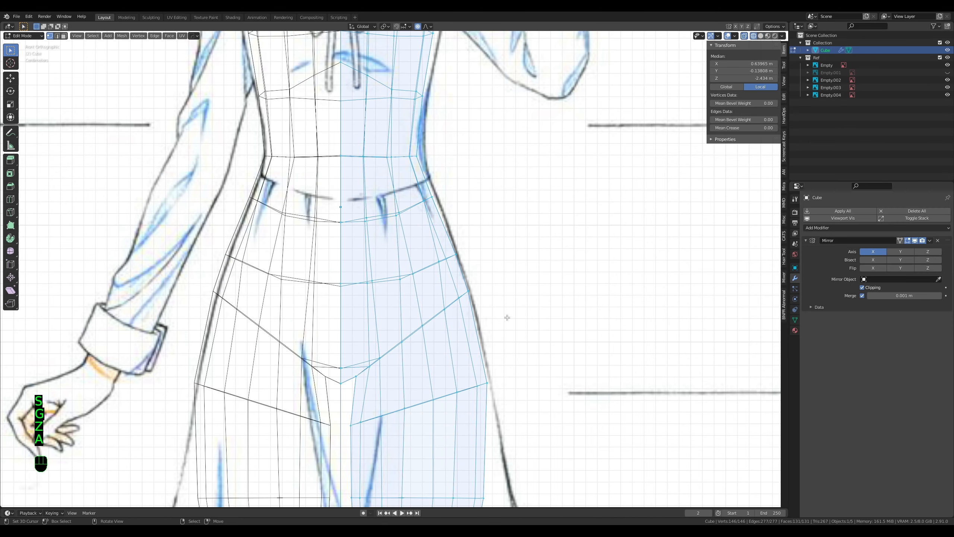
pyautogui.press('a')
pyautogui.press('a')
pyautogui.press('c')
pyautogui.press('z')
pyautogui.press('Tab')
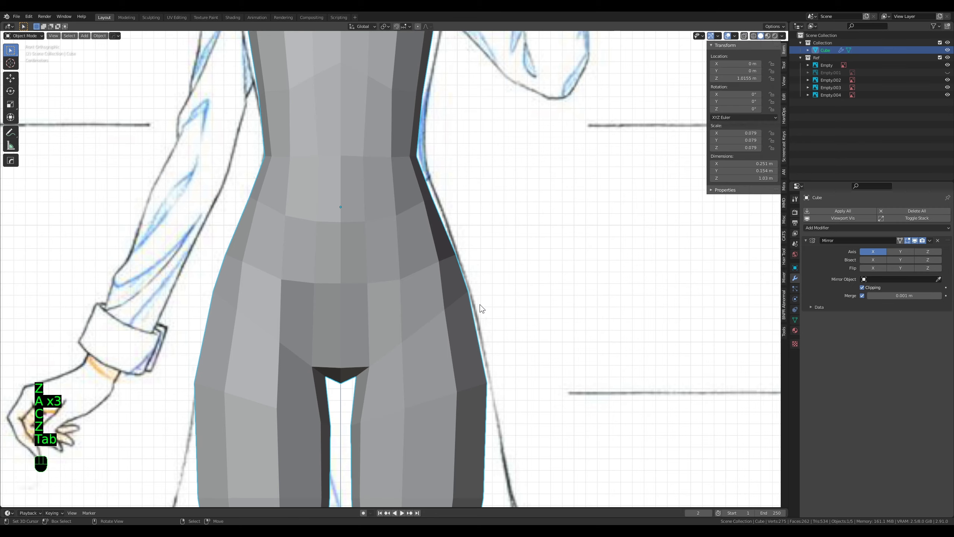
# Step: Slide the outermost hip-side vertex slightly down along its edge
pyautogui.press('Tab')
pyautogui.press('z')
pyautogui.press('a')
pyautogui.press('a')
pyautogui.press('a')
pyautogui.press('c')
pyautogui.click(482, 293)
pyautogui.rightClick(481, 293)
pyautogui.press('g')
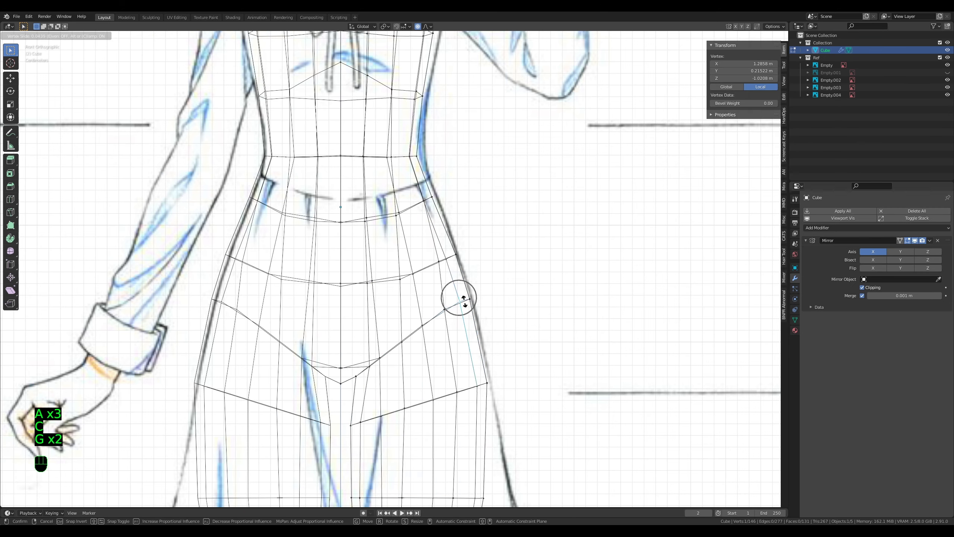
pyautogui.click(464, 301)
pyautogui.press('a')
pyautogui.press('a')
pyautogui.press('a')
pyautogui.press('z')
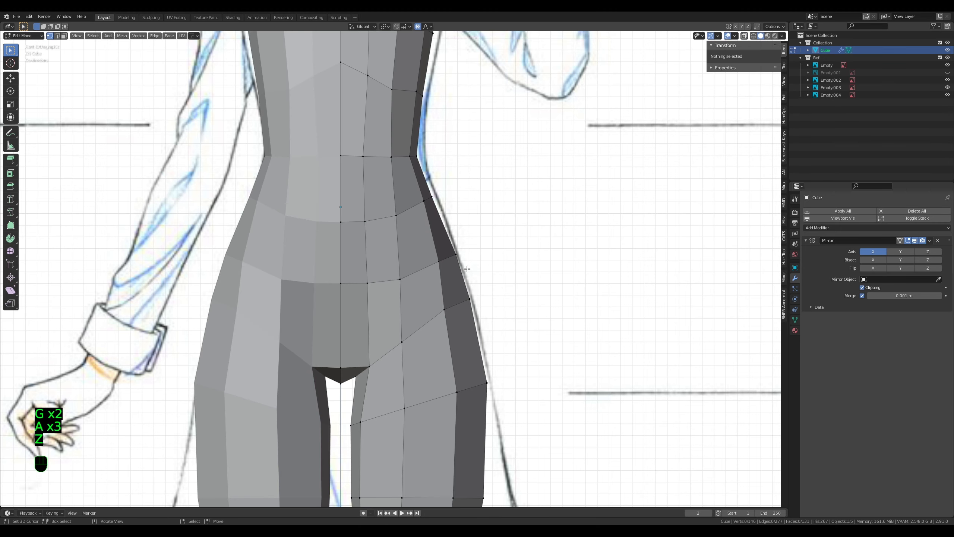
# Step: Move the hip-side vertices between the lower bevel loop and the thigh crease slightly outward to meet the reference outline
pyautogui.press('z')
pyautogui.press('a')
pyautogui.press('a')
pyautogui.press('a')
pyautogui.press('c')
pyautogui.moveTo(450, 256); pyautogui.dragTo(455, 303)
pyautogui.rightClick(455, 303)
pyautogui.press('z')
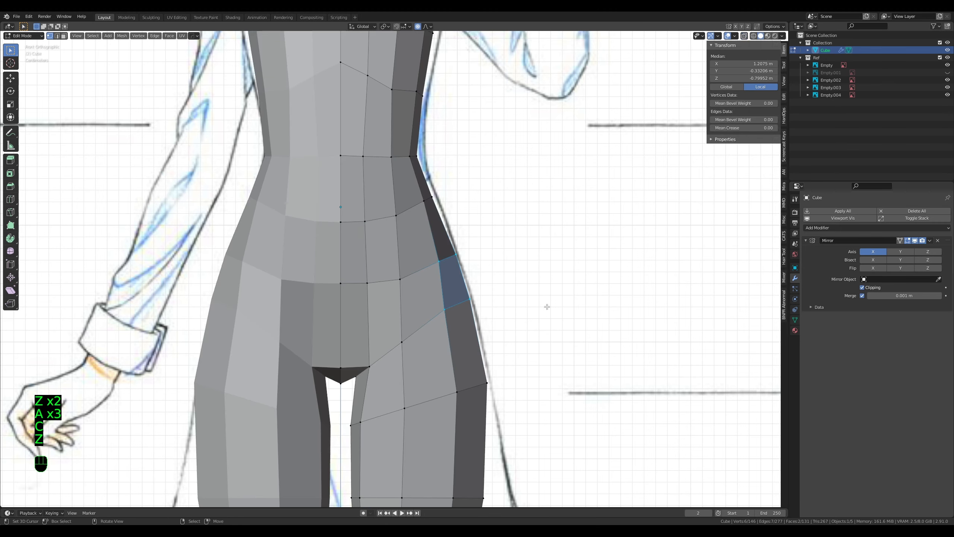
pyautogui.press('g')
pyautogui.click(549, 305)
pyautogui.press('Tab')
pyautogui.keyDown('shift'); pyautogui.moveTo(476, 242); pyautogui.dragTo(472, 274, button='middle'); pyautogui.keyUp('shift')
pyautogui.press('Tab')
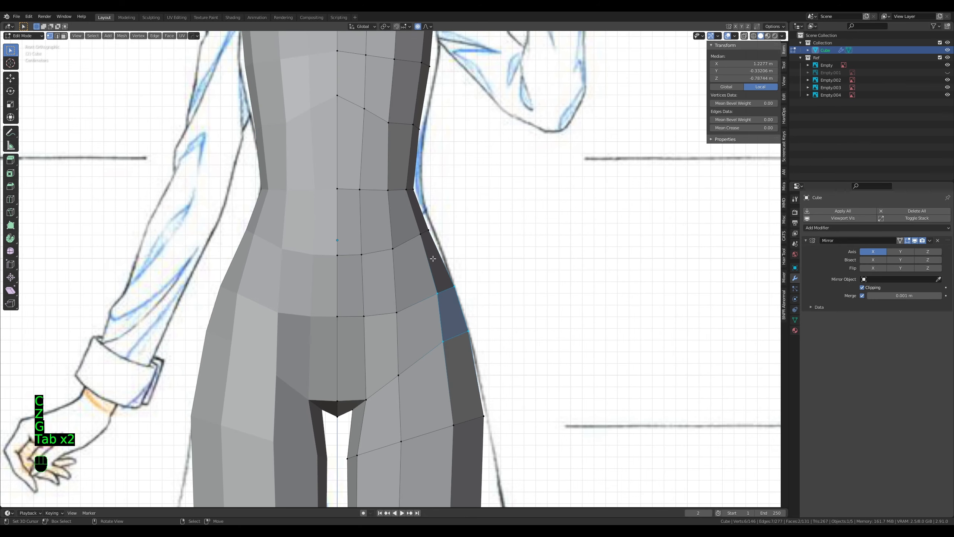
# Step: Scale the upper loop of the bevelled hip band wider along X and check it against the reference
pyautogui.press('s')
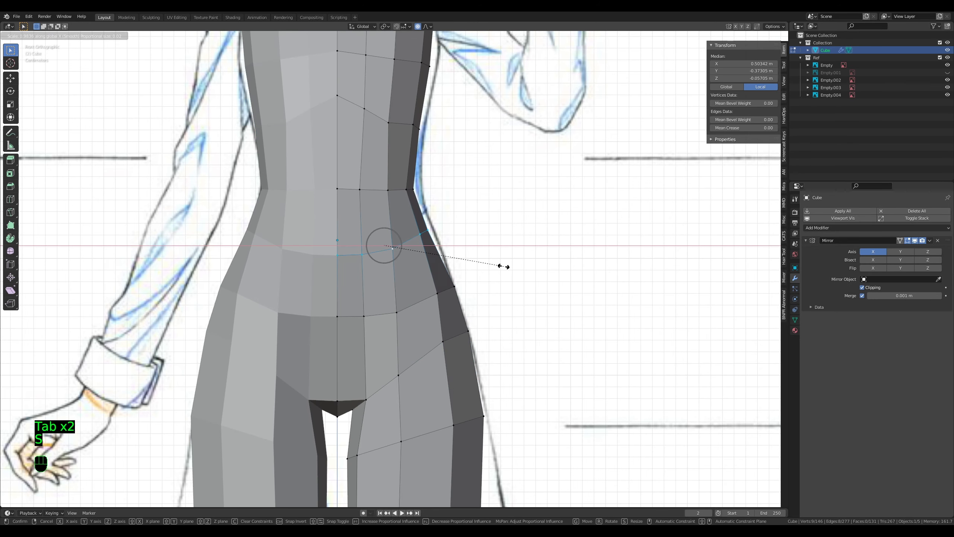
pyautogui.click(499, 266)
pyautogui.press('Tab')
pyautogui.press('Tab')
pyautogui.press('z')
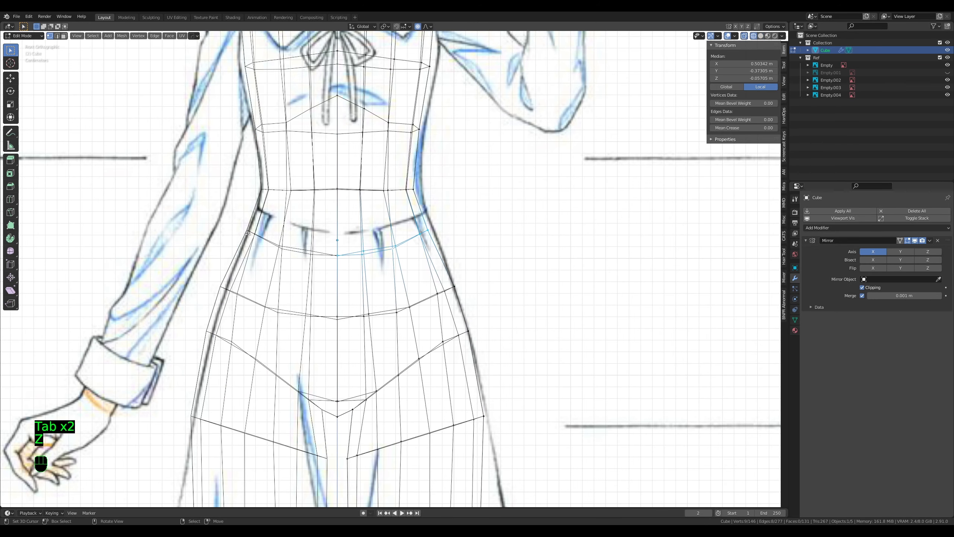
pyautogui.press('Tab')
pyautogui.press('z')
# Step: Shift the front reference image slightly along X to line up with the body and compare both in wireframe
pyautogui.click(490, 292)
pyautogui.scroll(-2, 489, 291)
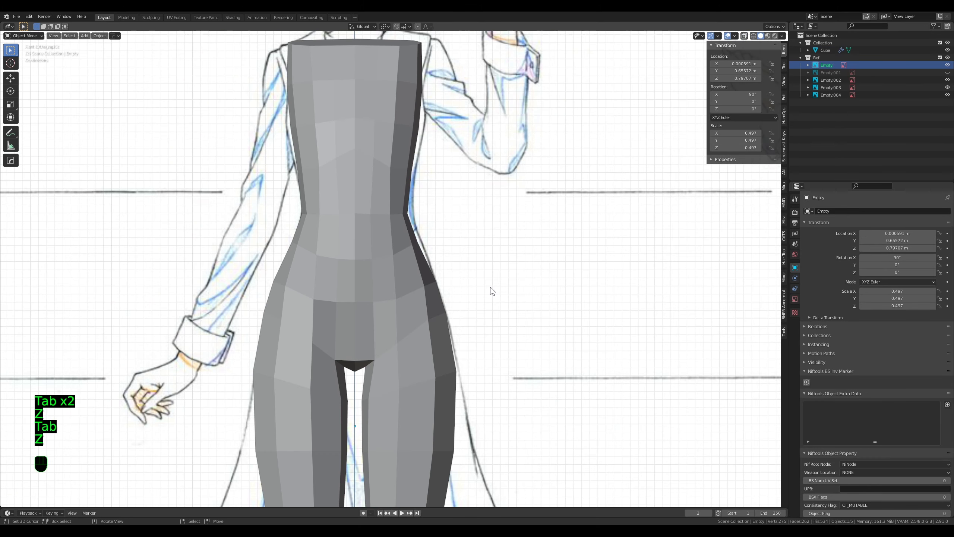
pyautogui.press('g')
pyautogui.press('g')
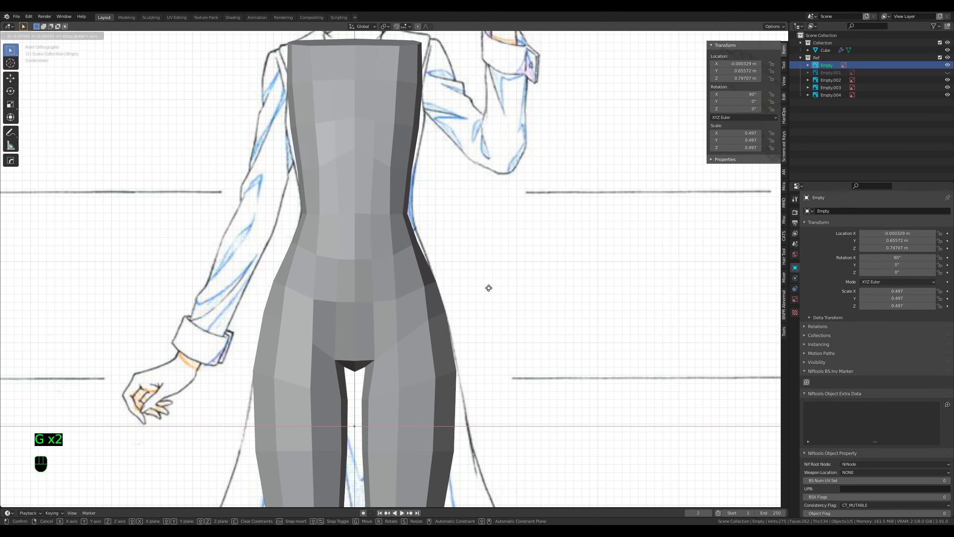
pyautogui.click(486, 291)
pyautogui.press('z')
pyautogui.press('z')
pyautogui.rightClick(380, 299)
pyautogui.press('z')
pyautogui.press('Tab')
pyautogui.scroll(4, 418, 307)
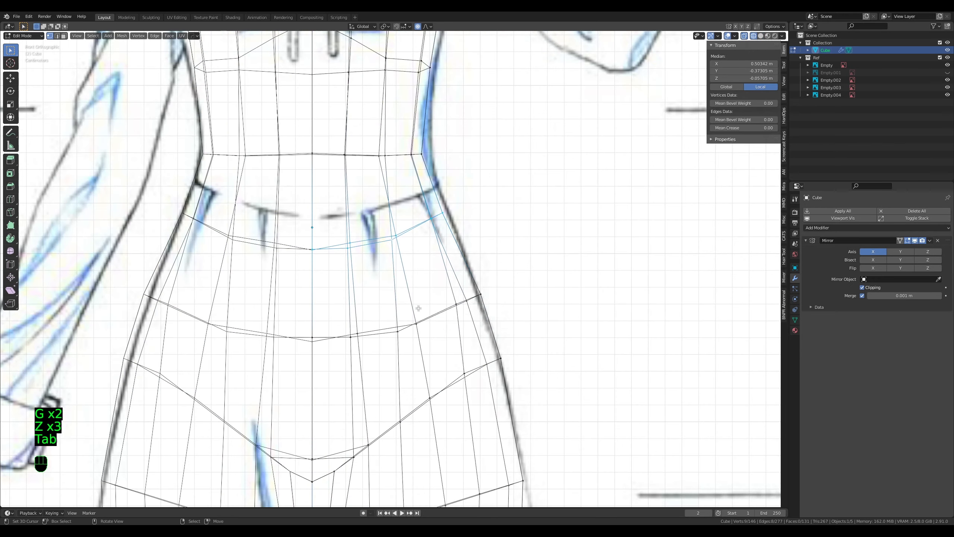
pyautogui.press('z')
pyautogui.press('Tab')
pyautogui.scroll(-3, 526, 319)
pyautogui.press('Tab')
# Step: Slide the lower-abdomen centre vertex and its neighbour down along their vertical edges
pyautogui.keyDown('shift'); pyautogui.moveTo(478, 319); pyautogui.dragTo(470, 293, button='middle'); pyautogui.keyUp('shift')
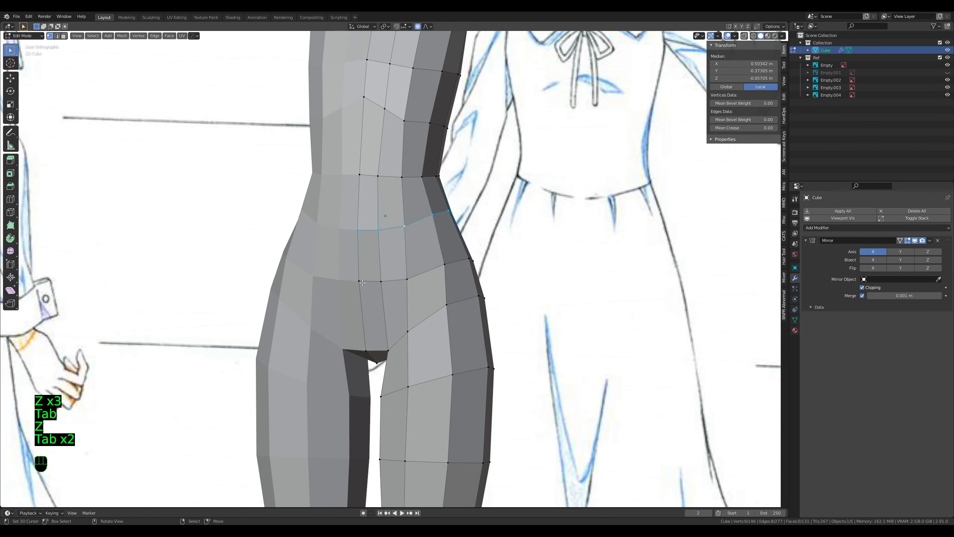
pyautogui.rightClick(361, 282)
pyautogui.press('g')
pyautogui.press('g')
pyautogui.click(360, 292)
pyautogui.rightClick(381, 282)
pyautogui.press('g')
pyautogui.press('g')
pyautogui.click(381, 288)
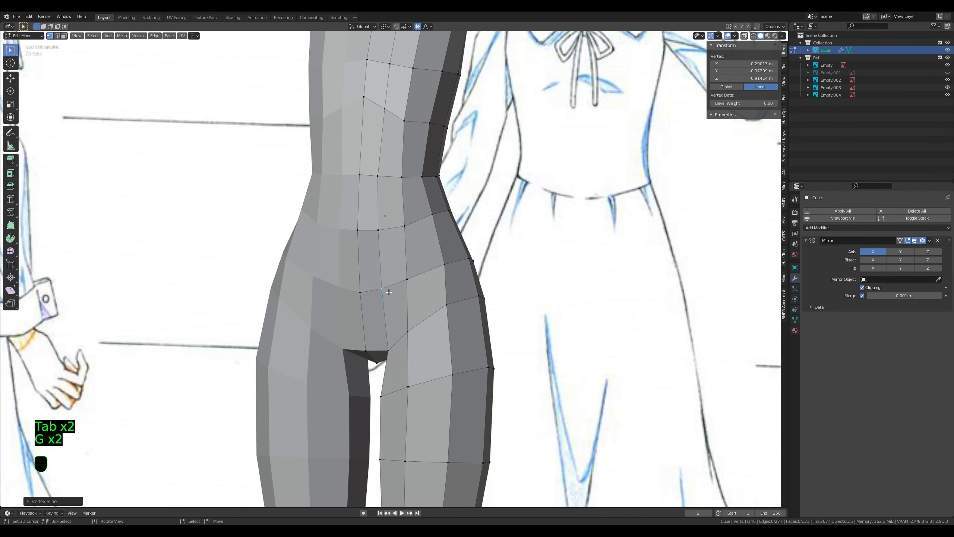
pyautogui.press('a')
pyautogui.press('a')
pyautogui.press('a')
# Step: Knife two edges across the front crotch panel to the centre line, running the upper one from the thigh-crease vertex
pyautogui.moveTo(425, 332); pyautogui.dragTo(436, 269, button='middle')
pyautogui.scroll(2, 441, 247)
pyautogui.rightClick(430, 244)
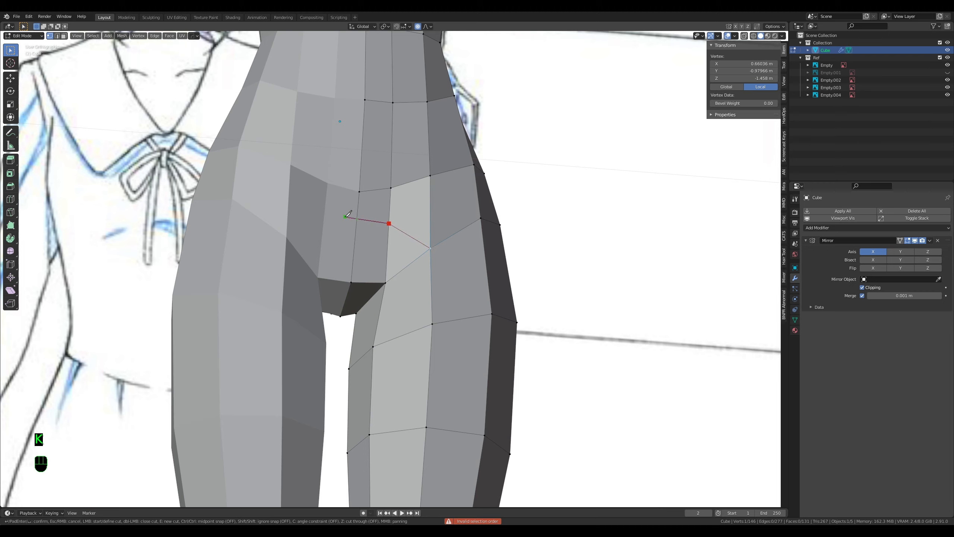
pyautogui.press('Return')
pyautogui.press('a')
pyautogui.press('a')
pyautogui.press('a')
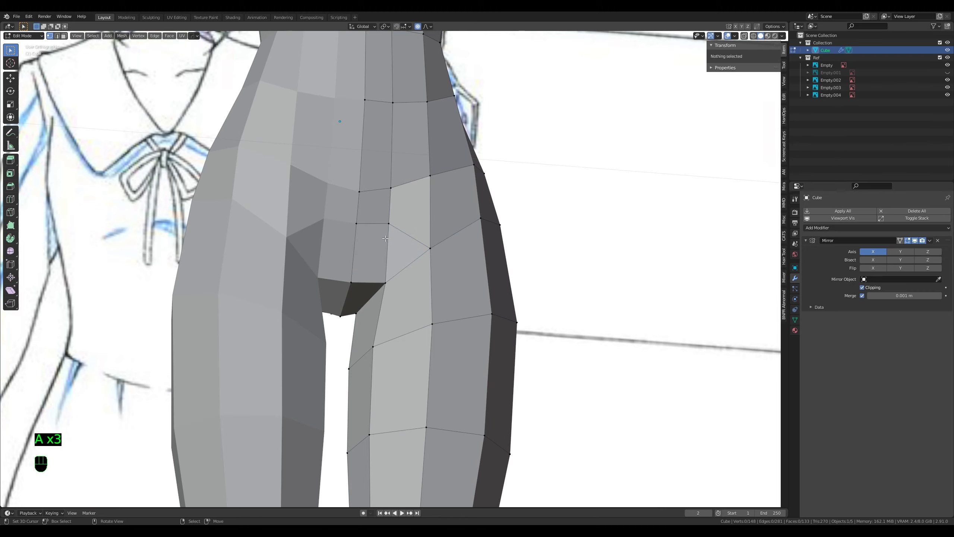
pyautogui.click(354, 251)
pyautogui.press('Return')
# Step: Slide the lower cut's outer vertex inward toward the centre line
pyautogui.scroll(3, 361, 250)
pyautogui.click(387, 252)
pyautogui.press('g')
pyautogui.press('g')
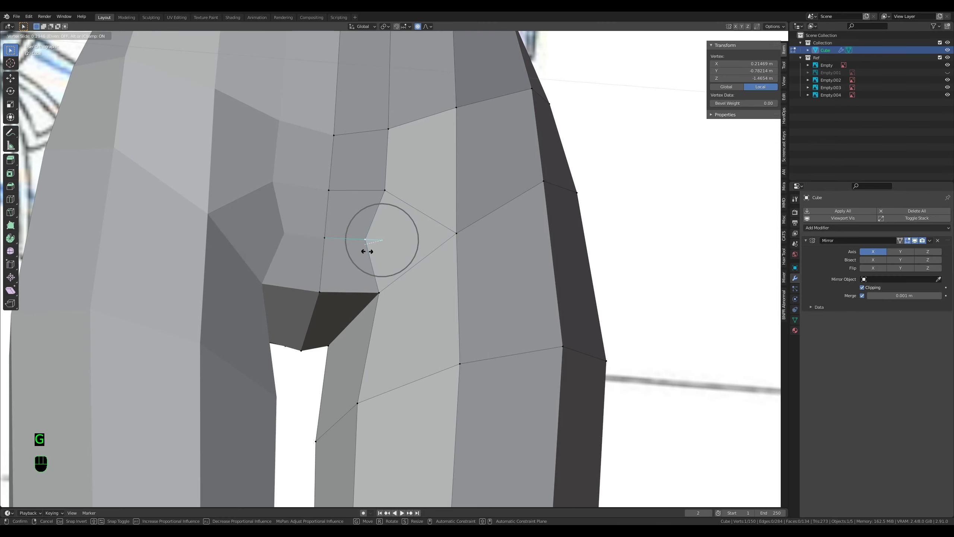
pyautogui.click(367, 251)
pyautogui.press('g')
pyautogui.click(367, 252)
# Step: Reposition the front crotch corner vertex and the crotch vertex on the centre line
pyautogui.rightClick(379, 295)
pyautogui.moveTo(381, 295); pyautogui.dragTo(375, 314, button='middle')
pyautogui.press('g')
pyautogui.click(451, 329)
pyautogui.rightClick(315, 308)
pyautogui.moveTo(316, 307); pyautogui.dragTo(376, 309, button='middle')
pyautogui.press('g')
pyautogui.click(354, 313)
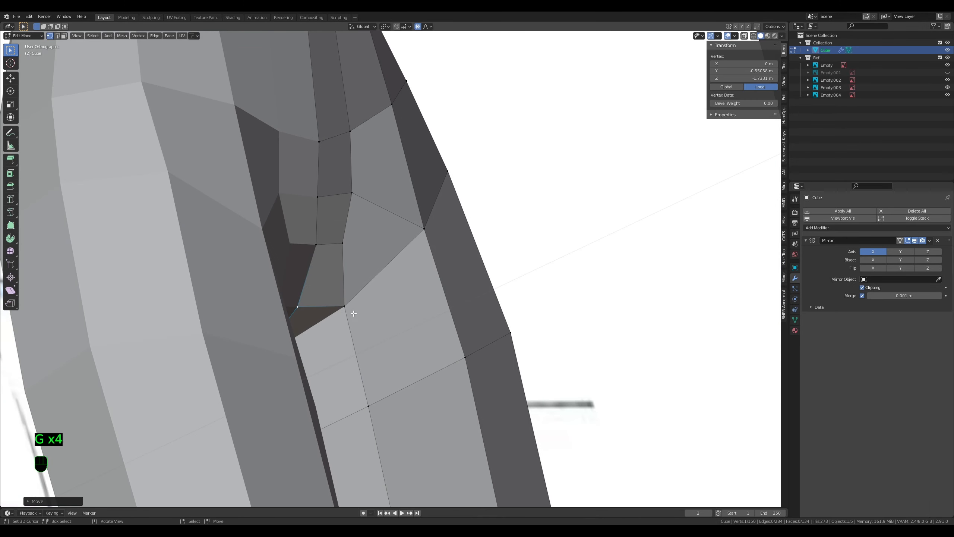
# Step: Reposition the outer vertices of the two crotch cuts from an oblique view and undo the last change
pyautogui.moveTo(349, 257); pyautogui.dragTo(515, 304, button='middle')
pyautogui.rightClick(432, 214)
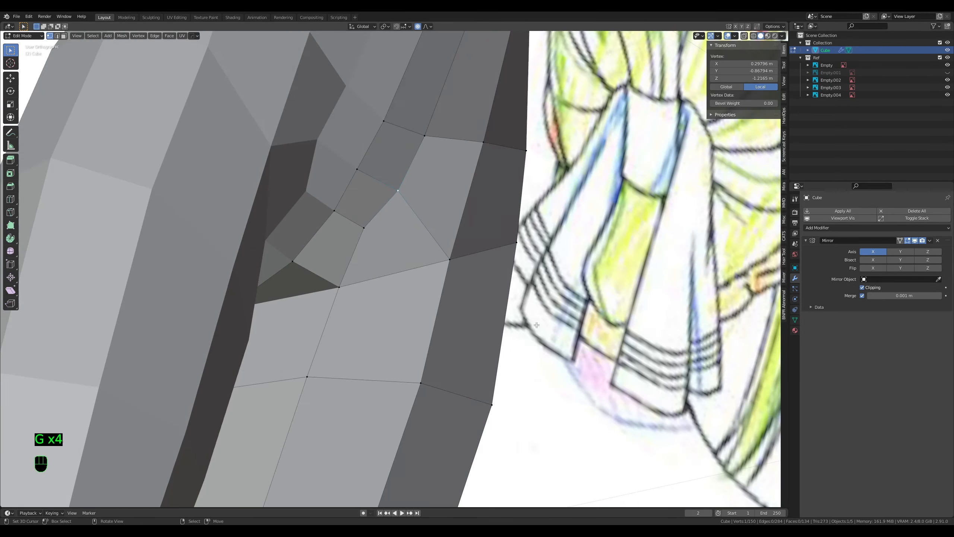
pyautogui.press('g')
pyautogui.click(528, 312)
pyautogui.rightClick(367, 233)
pyautogui.press('g')
pyautogui.click(370, 263)
pyautogui.rightClick(335, 209)
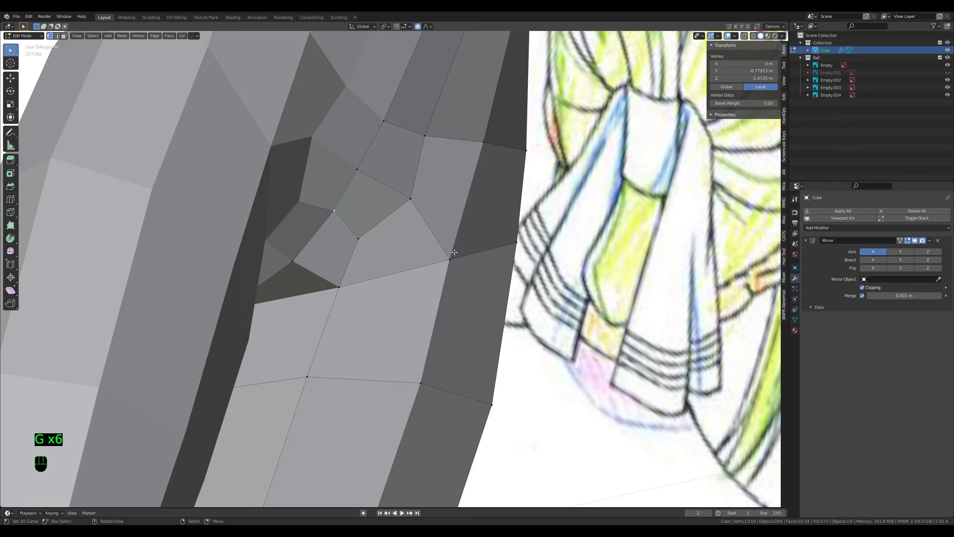
pyautogui.moveTo(335, 211); pyautogui.dragTo(411, 331, button='middle')
pyautogui.scroll(-5, 437, 258)
pyautogui.hotkey('ctrl', 'z')
pyautogui.scroll(3, 411, 331)
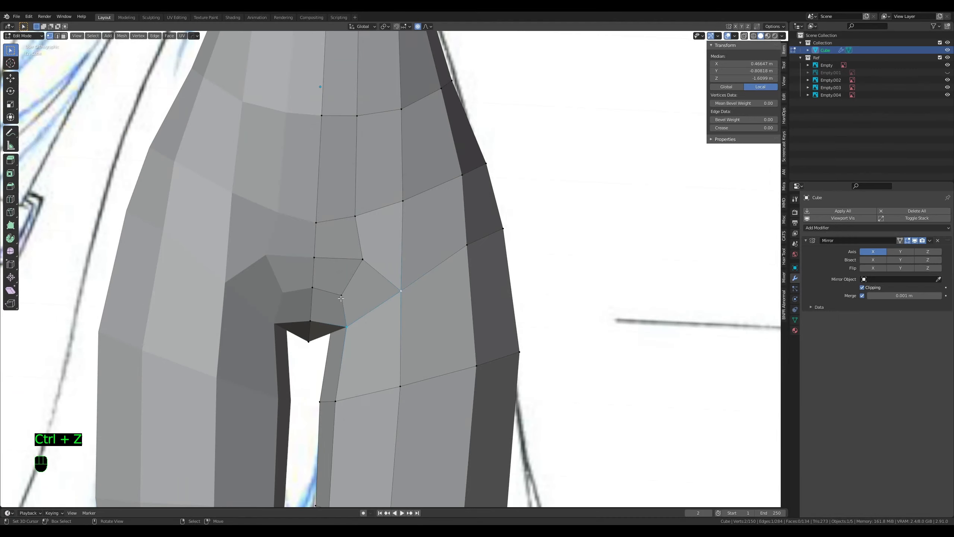
# Step: Move the lower cut's short edge beside the centre line while viewing the crotch from the side
pyautogui.press('2')
pyautogui.click(325, 286)
pyautogui.moveTo(328, 287); pyautogui.dragTo(544, 318, button='middle')
pyautogui.press('g')
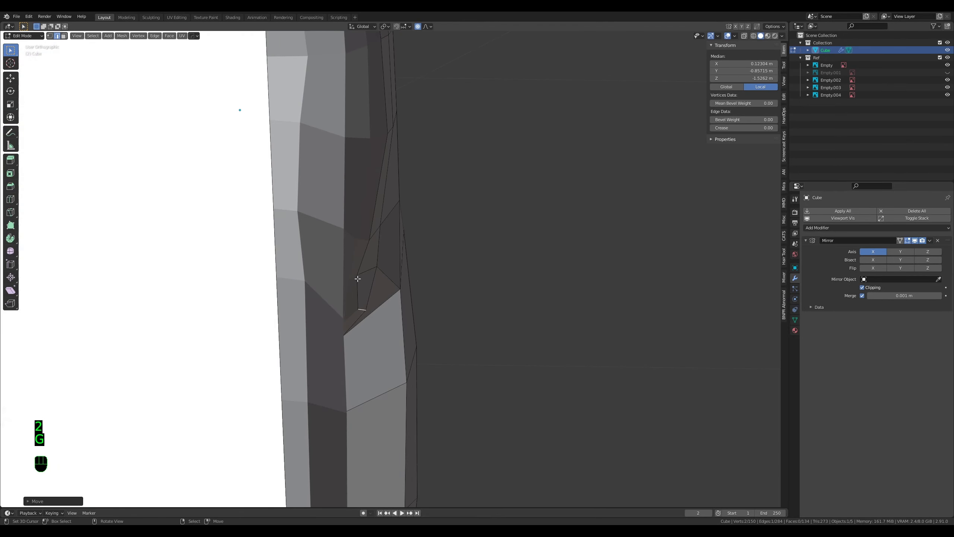
# Step: Reposition two individual crotch vertices in the side view to smooth the pelvis profile
pyautogui.press('1')
pyautogui.click(359, 276)
pyautogui.press('g')
pyautogui.click(371, 282)
pyautogui.rightClick(378, 267)
pyautogui.press('g')
pyautogui.click(381, 271)
# Step: Move the small face above the upper crotch cut forward to fill out the lower abdomen
pyautogui.moveTo(377, 269); pyautogui.dragTo(323, 263, button='middle')
pyautogui.press('3')
pyautogui.rightClick(370, 237)
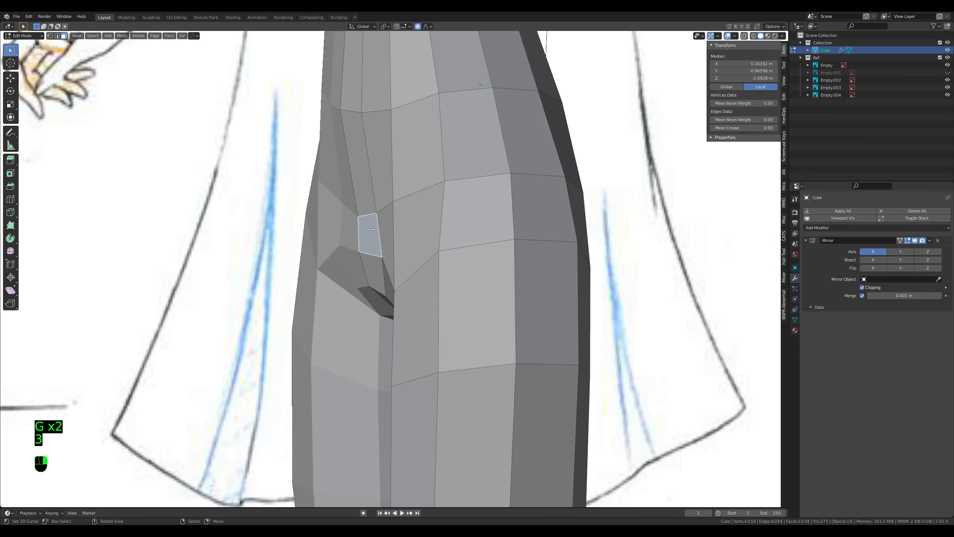
pyautogui.moveTo(372, 241); pyautogui.dragTo(454, 305, button='middle')
pyautogui.press('g')
pyautogui.moveTo(455, 306); pyautogui.dragTo(407, 319, button='middle')
pyautogui.click(462, 312)
pyautogui.press('g')
pyautogui.click(392, 320)
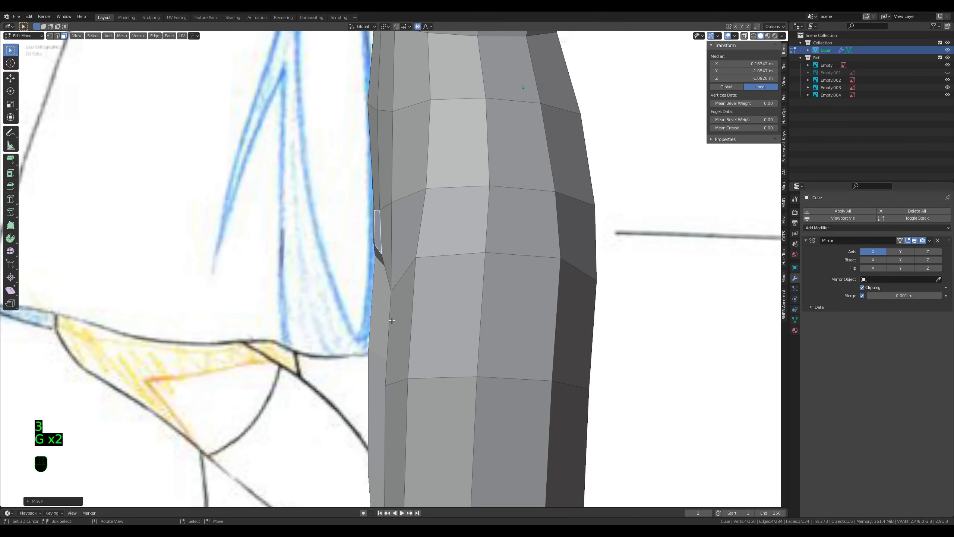
pyautogui.press('Tab')
pyautogui.press('Tab')
# Step: Bevel the thigh-crease edge loop running from the crotch to the outer hip into two loops
pyautogui.moveTo(271, 314); pyautogui.dragTo(364, 301, button='middle')
pyautogui.press('1')
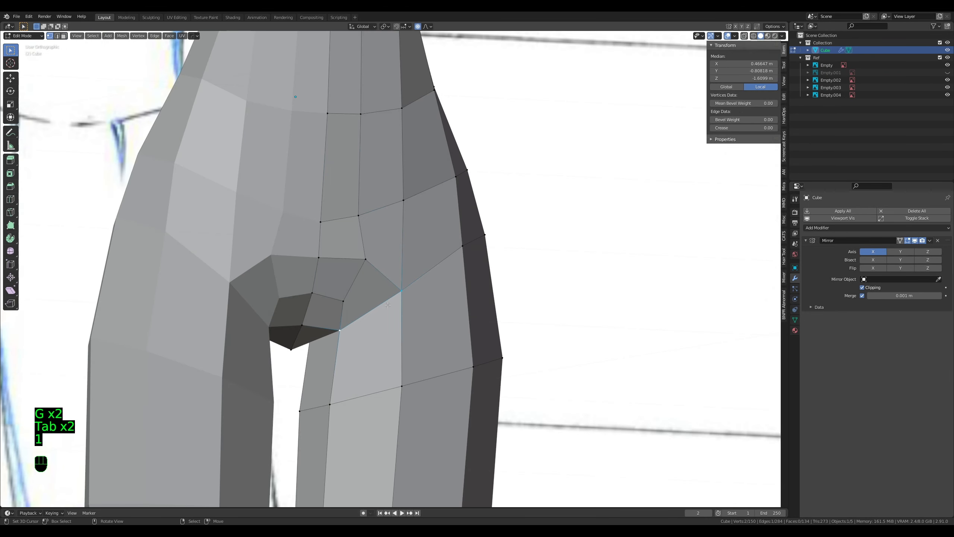
pyautogui.hotkey('alt', 'z')
pyautogui.hotkey('alt', 'z')
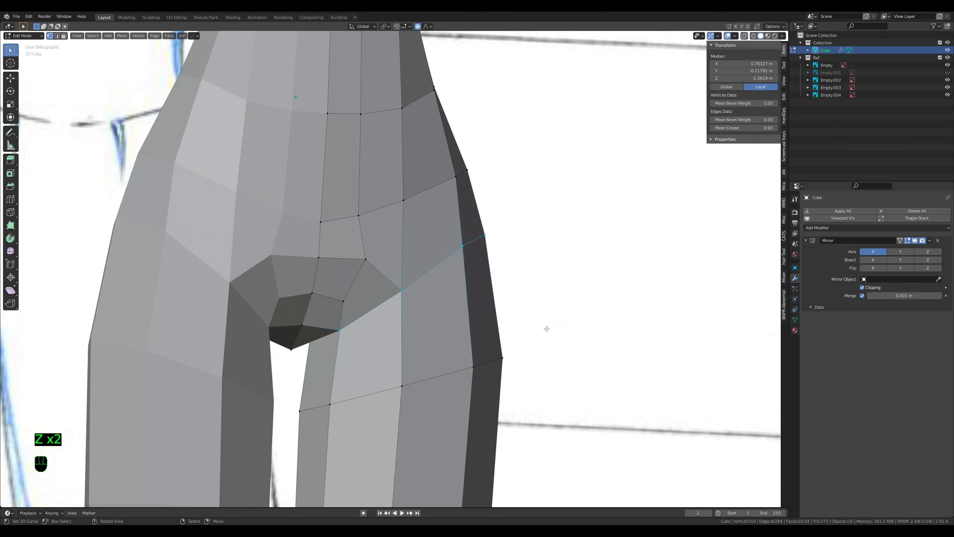
pyautogui.hotkey('ctrl', 'b')
pyautogui.click(572, 345)
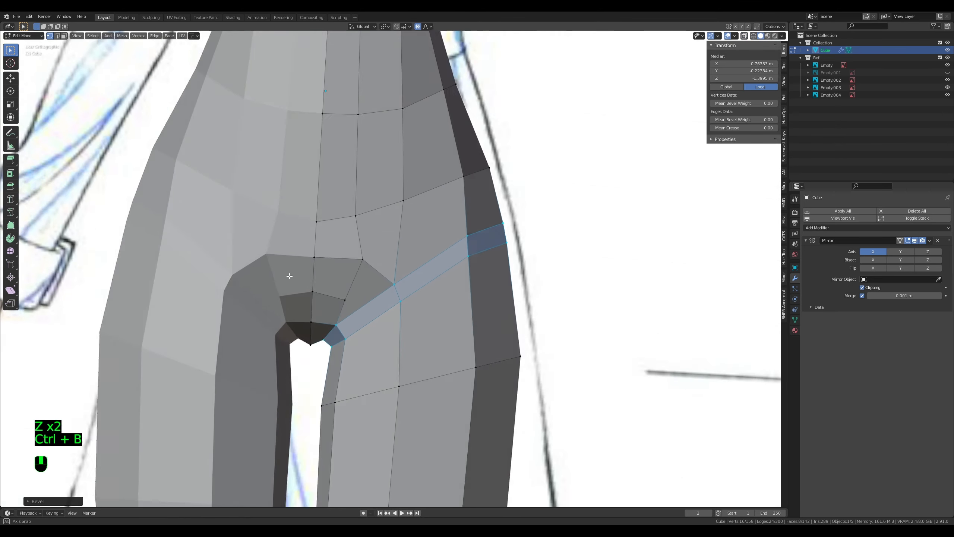
# Step: Slide the lower thigh-crease loop down the leg, leaving out its inner crotch vertices
pyautogui.hotkey('alt', 'z')
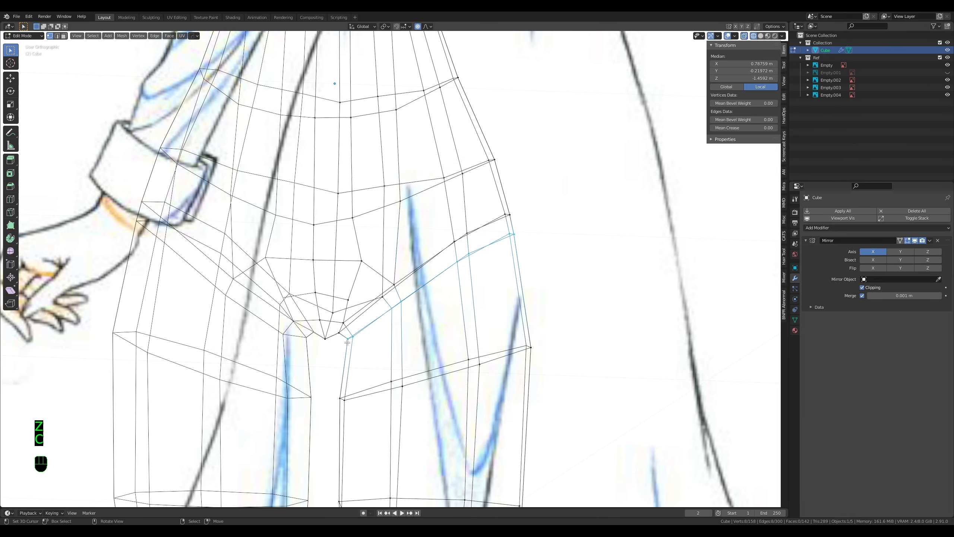
pyautogui.click(482, 354)
pyautogui.press('g')
pyautogui.press('g')
pyautogui.click(582, 377)
# Step: Move the lowered thigh-crease loop outward along X and scale it wider along X
pyautogui.press('s')
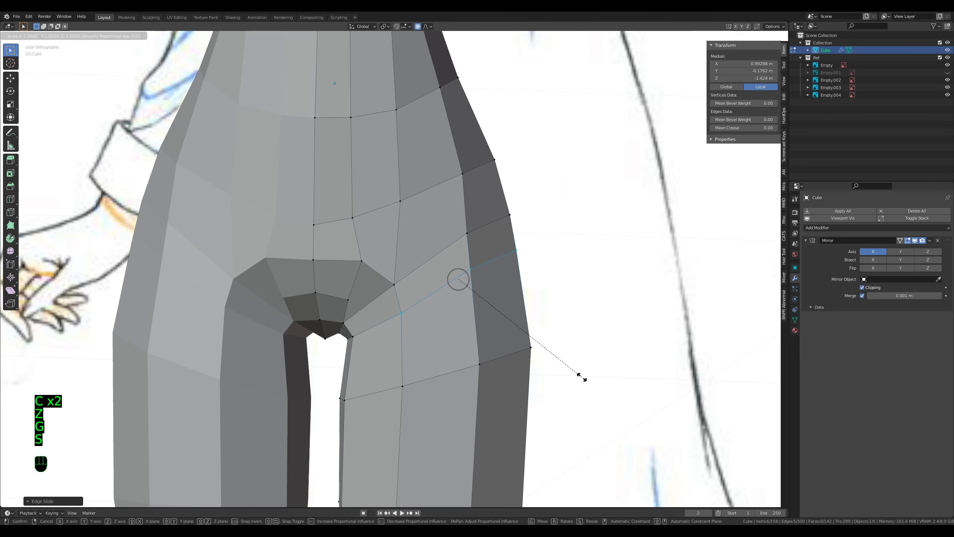
pyautogui.rightClick(582, 377)
pyautogui.press('g')
pyautogui.press('x')
pyautogui.click(585, 377)
pyautogui.press('s')
pyautogui.press('x')
pyautogui.click(592, 377)
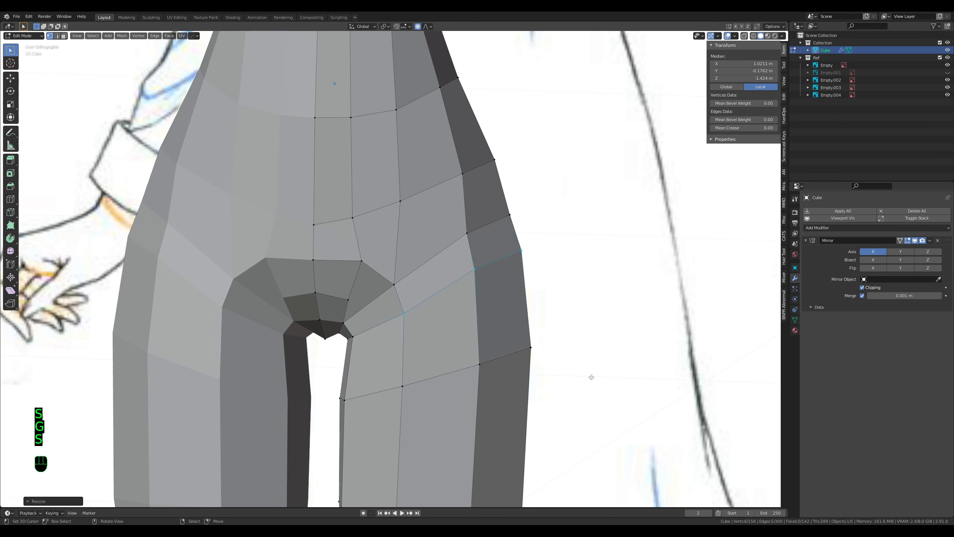
# Step: Move the lowered thigh-crease loop along X and slide its outer vertices down the leg
pyautogui.press('g')
pyautogui.press('x')
pyautogui.click(587, 374)
pyautogui.hotkey('alt', 'z')
pyautogui.press('c')
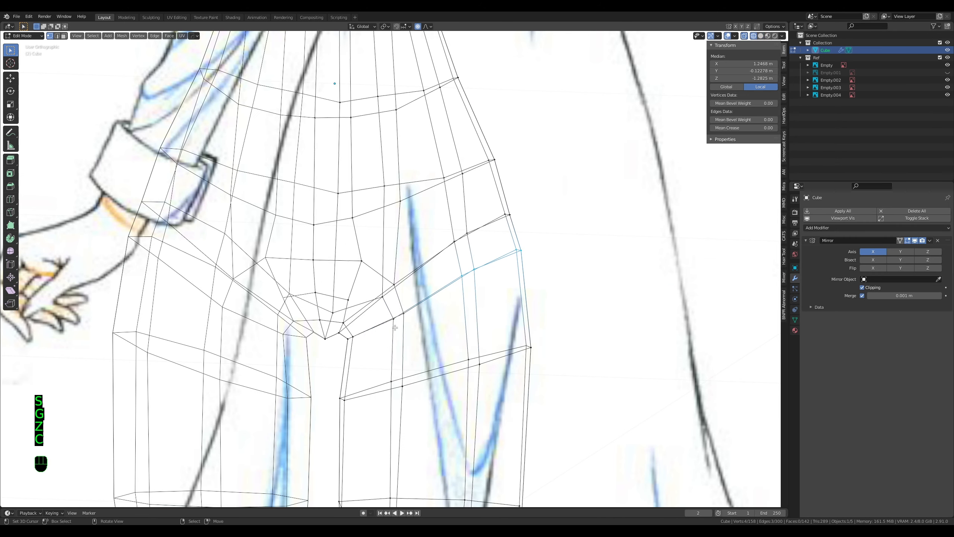
pyautogui.press('g')
pyautogui.press('g')
pyautogui.click(588, 371)
# Step: Raise the crotch corner vertex where the upper thigh-crease loop begins, picking through the mesh in wireframe
pyautogui.press('a')
pyautogui.press('a')
pyautogui.press('a')
pyautogui.press('c')
pyautogui.click(394, 288)
pyautogui.rightClick(394, 288)
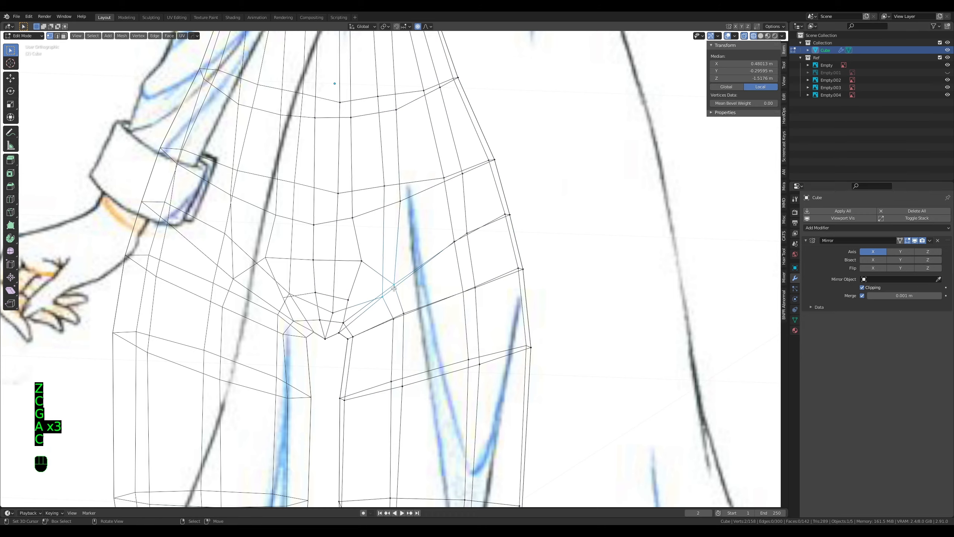
pyautogui.press('g')
pyautogui.click(395, 278)
pyautogui.press('a')
pyautogui.press('a')
pyautogui.press('a')
pyautogui.press('z')
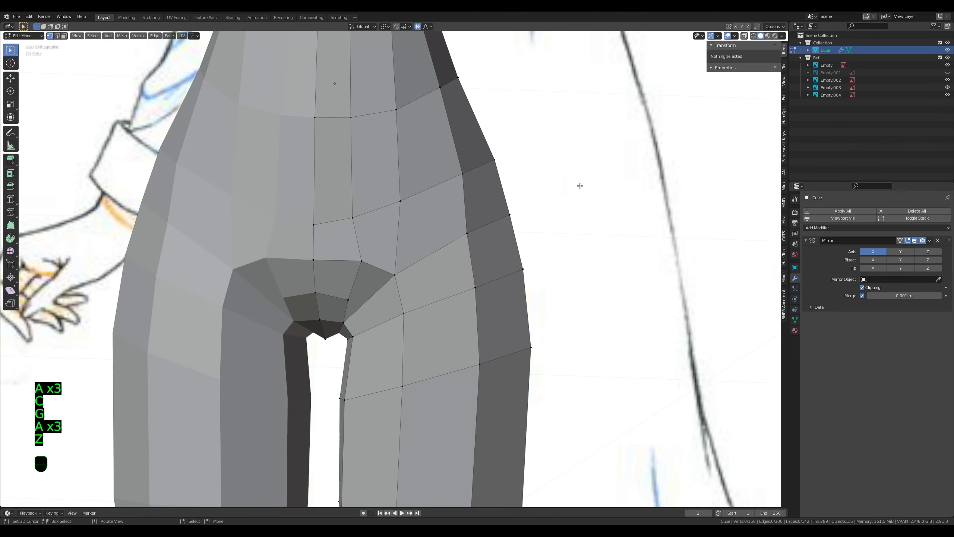
# Step: Examine the reshaped hips and crotch from the front and at an angle, with and without the edit wires
pyautogui.press('Tab')
pyautogui.press('Tab')
pyautogui.moveTo(482, 326); pyautogui.dragTo(522, 286, button='middle')
pyautogui.click(391, 275)
pyautogui.scroll(-8, 395, 275)
pyautogui.press('Tab')
pyautogui.press('Tab')
pyautogui.press('Tab')
pyautogui.press('Tab')
pyautogui.moveTo(416, 295); pyautogui.dragTo(447, 326, button='middle')
pyautogui.press('KP_1')
pyautogui.scroll(2, 410, 351)
pyautogui.press('Tab')
pyautogui.scroll(7, 366, 273)
pyautogui.press('Tab')
# Step: Reposition the front crotch corner vertex and shift it along Y to smooth the crease
pyautogui.press('g')
pyautogui.click(383, 268)
pyautogui.press('g')
pyautogui.press('y')
pyautogui.click(432, 286)
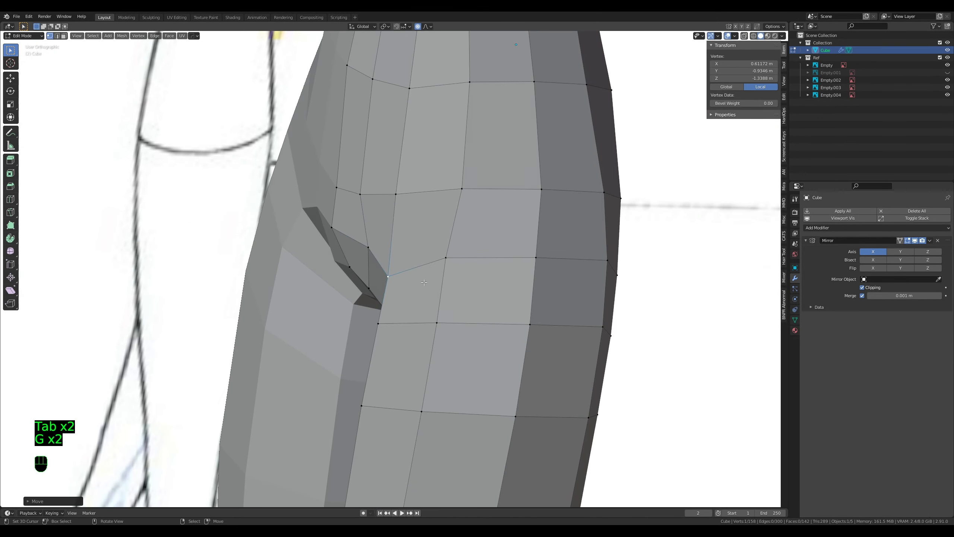
pyautogui.moveTo(443, 289); pyautogui.dragTo(400, 300, button='middle')
pyautogui.moveTo(441, 254); pyautogui.dragTo(443, 276, button='middle')
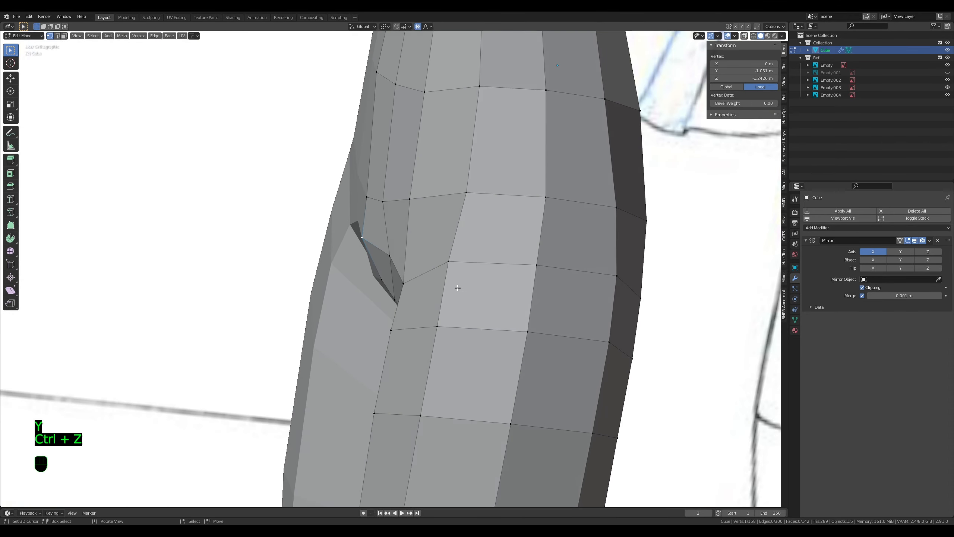
# Step: Slide the centre vertex above the crotch at the back of the body up along its edge
pyautogui.press('t')
pyautogui.scroll(-3, 443, 276)
pyautogui.moveTo(661, 304); pyautogui.dragTo(357, 331, button='middle')
pyautogui.scroll(1, 323, 344)
pyautogui.rightClick(383, 343)
pyautogui.press('g')
pyautogui.press('g')
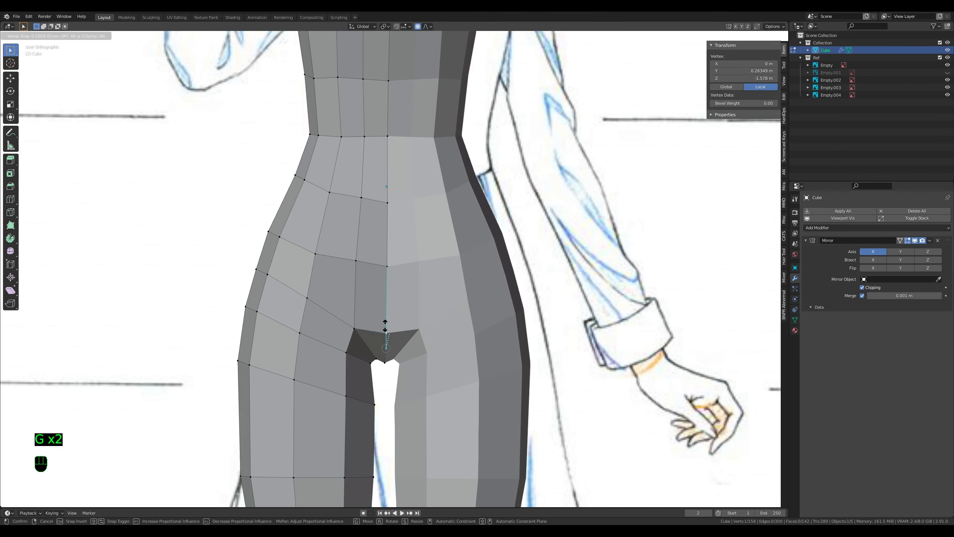
pyautogui.click(385, 326)
# Step: Slide the back centreline vertex at mid-buttock height and its neighbour down along their edges
pyautogui.rightClick(381, 260)
pyautogui.press('g')
pyautogui.press('g')
pyautogui.click(389, 269)
pyautogui.rightClick(356, 260)
pyautogui.press('g')
pyautogui.press('g')
pyautogui.click(358, 265)
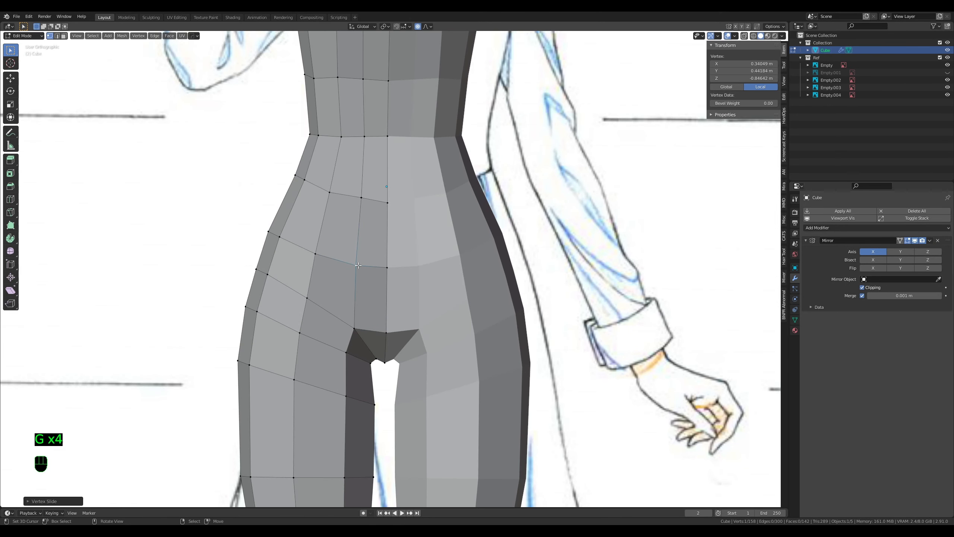
# Step: Select the eight back faces covering the buttock, from the crotch up to the upper hip
pyautogui.press('3')
pyautogui.rightClick(374, 295)
pyautogui.moveTo(383, 301)
pyautogui.mouseDown(button='middle')
pyautogui.moveTo(417, 290)
pyautogui.moveTo(380, 288)
pyautogui.mouseUp(button='middle')
pyautogui.scroll(1, 380, 289)
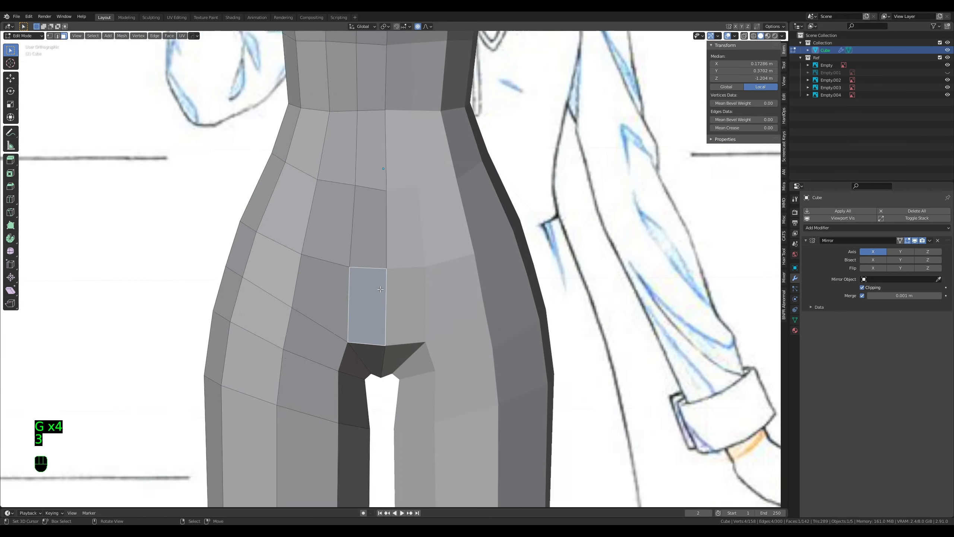
pyautogui.scroll(1, 381, 289)
pyautogui.keyDown('shift'); pyautogui.rightClick(293, 309); pyautogui.keyUp('shift')
pyautogui.keyDown('shift'); pyautogui.rightClick(280, 370); pyautogui.keyUp('shift')
pyautogui.keyDown('shift'); pyautogui.rightClick(203, 330); pyautogui.keyUp('shift')
pyautogui.keyDown('shift'); pyautogui.rightClick(218, 269); pyautogui.keyUp('shift')
pyautogui.keyDown('shift'); pyautogui.rightClick(241, 181); pyautogui.keyUp('shift')
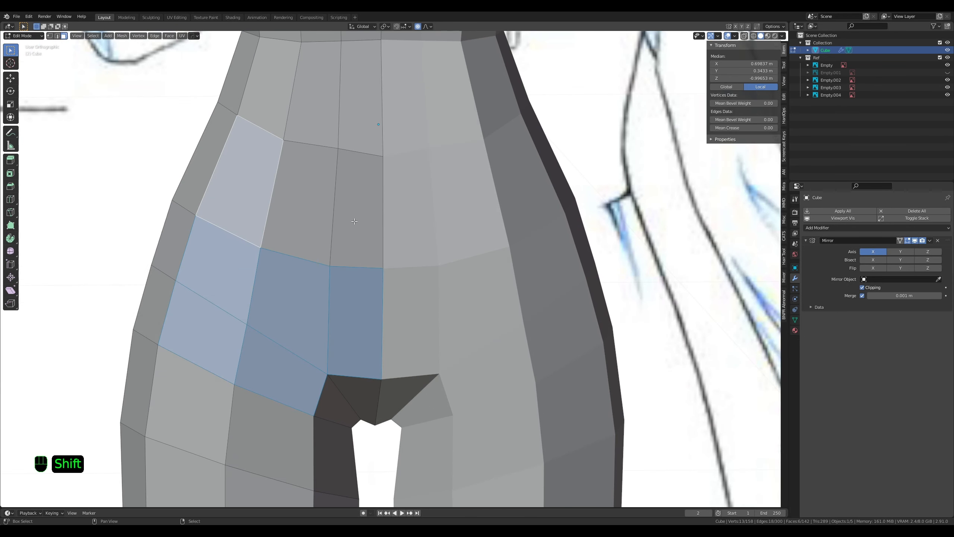
pyautogui.keyDown('shift'); pyautogui.rightClick(354, 221); pyautogui.keyUp('shift')
pyautogui.keyDown('shift'); pyautogui.rightClick(300, 203); pyautogui.keyUp('shift')
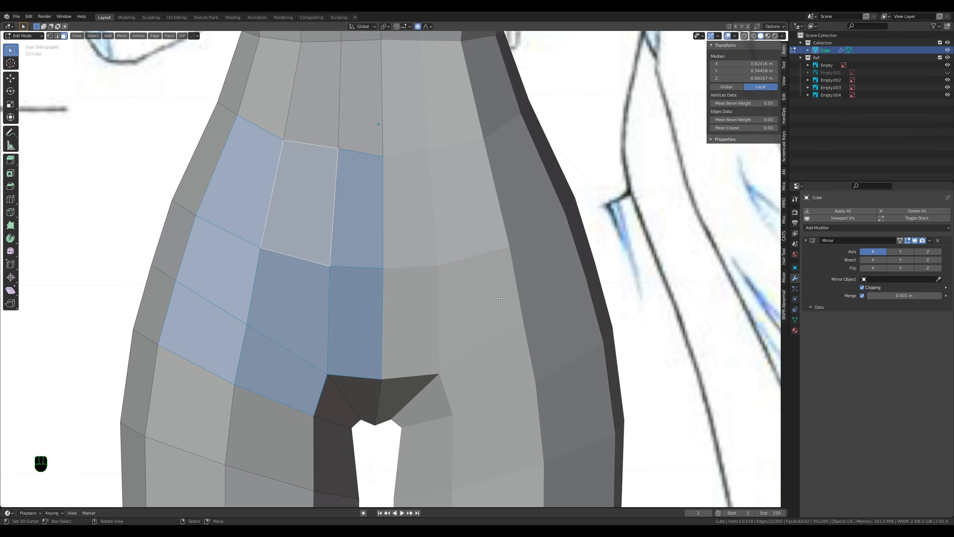
pyautogui.press('i')
pyautogui.rightClick(486, 299)
pyautogui.press('i')
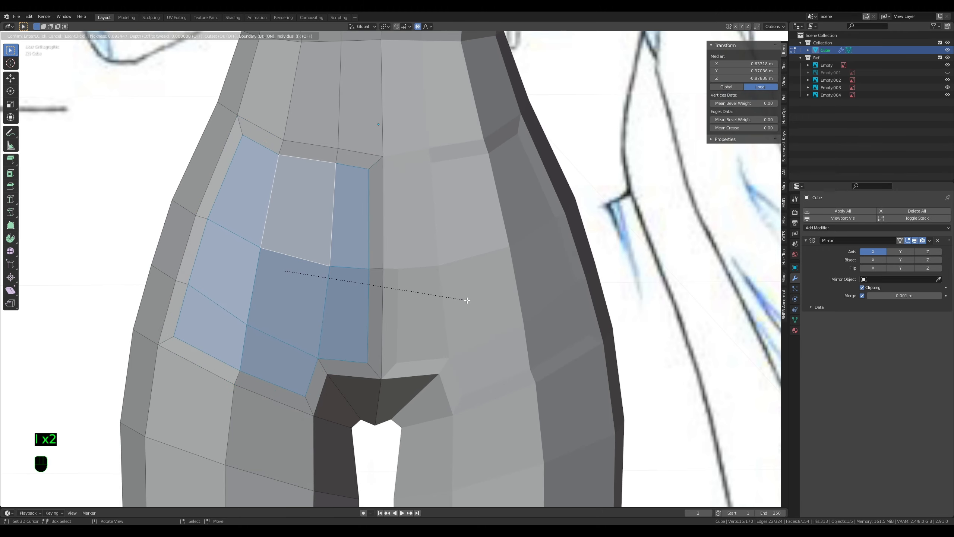
pyautogui.hotkey('ctrl', 'z')
pyautogui.hotkey('ctrl', 'z')
pyautogui.hotkey('ctrl', 'shift', 'z')
pyautogui.hotkey('ctrl', 'shift', 'z')
pyautogui.hotkey('ctrl', 'shift', 'z')
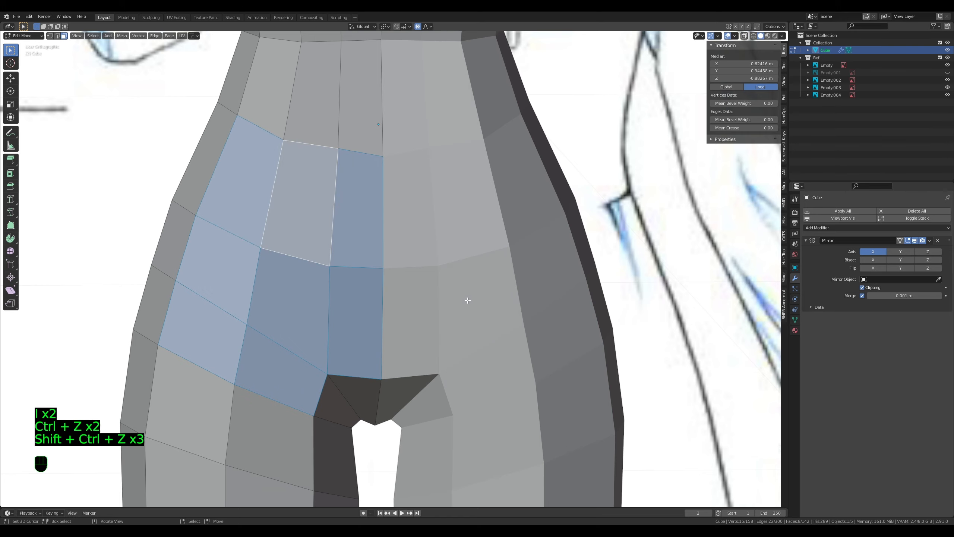
# Step: Inset the selected buttock faces and delete the inset's inner corner vertex nearest the crotch
pyautogui.press('i')
pyautogui.click(413, 323)
pyautogui.press('1')
pyautogui.press('x')
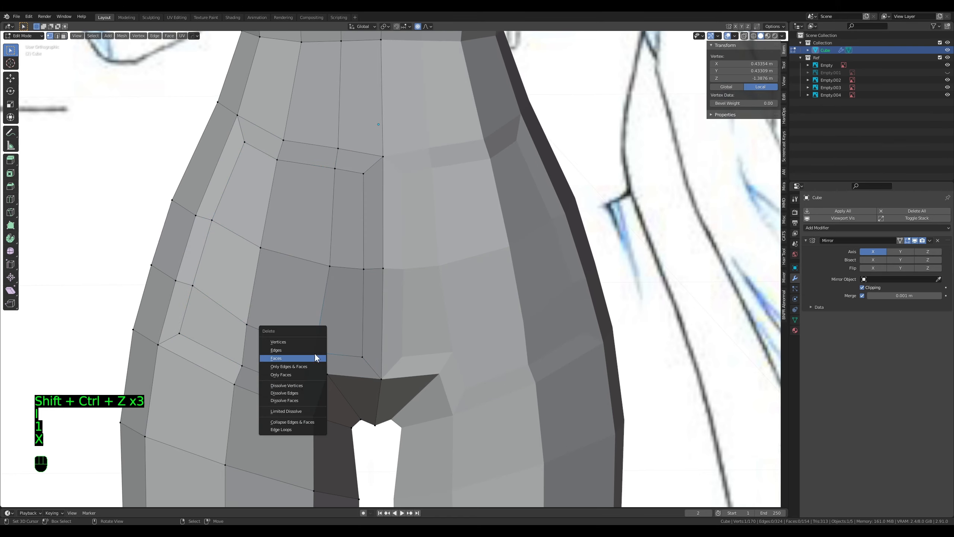
pyautogui.click(314, 343)
# Step: Reposition the vertices around the opening in the lower buttock beside the crotch
pyautogui.keyDown('shift'); pyautogui.moveTo(331, 378); pyautogui.dragTo(484, 393, button='middle'); pyautogui.keyUp('shift')
pyautogui.rightClick(328, 357)
pyautogui.press('g')
pyautogui.click(316, 340)
pyautogui.press('g')
pyautogui.click(475, 389)
pyautogui.moveTo(357, 334); pyautogui.dragTo(365, 357, button='middle')
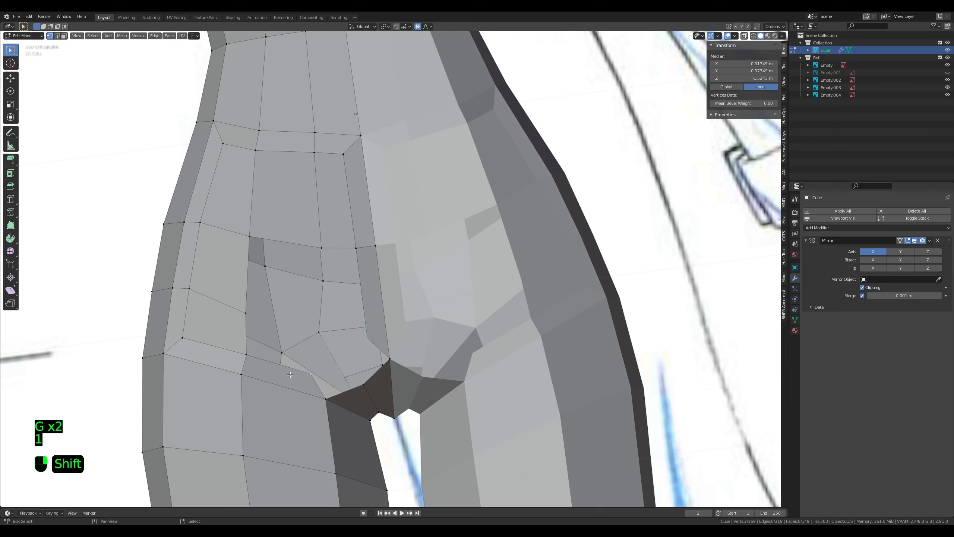
# Step: Cut an edge loop through the strip beside the crotch and fill between the edges bordering the opening
pyautogui.hotkey('ctrl', 'r')
pyautogui.press('2')
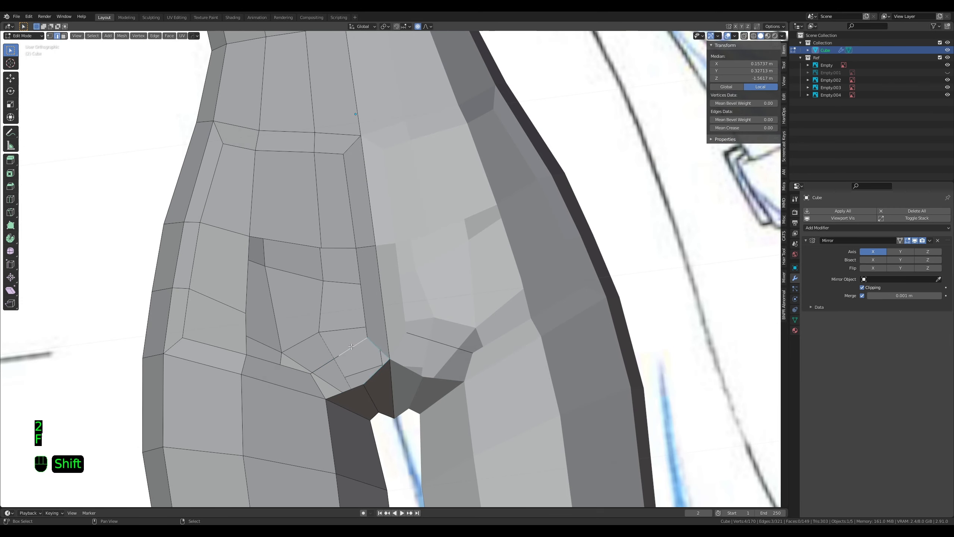
pyautogui.press('a')
pyautogui.moveTo(353, 273); pyautogui.dragTo(279, 279, button='middle')
# Step: Slide the vertex on the opening's outer side along its edge and add a loop cut across the buttock
pyautogui.press('1')
pyautogui.rightClick(249, 324)
pyautogui.press('g')
pyautogui.press('g')
pyautogui.click(247, 307)
pyautogui.hotkey('ctrl', 'r')
pyautogui.click(363, 305)
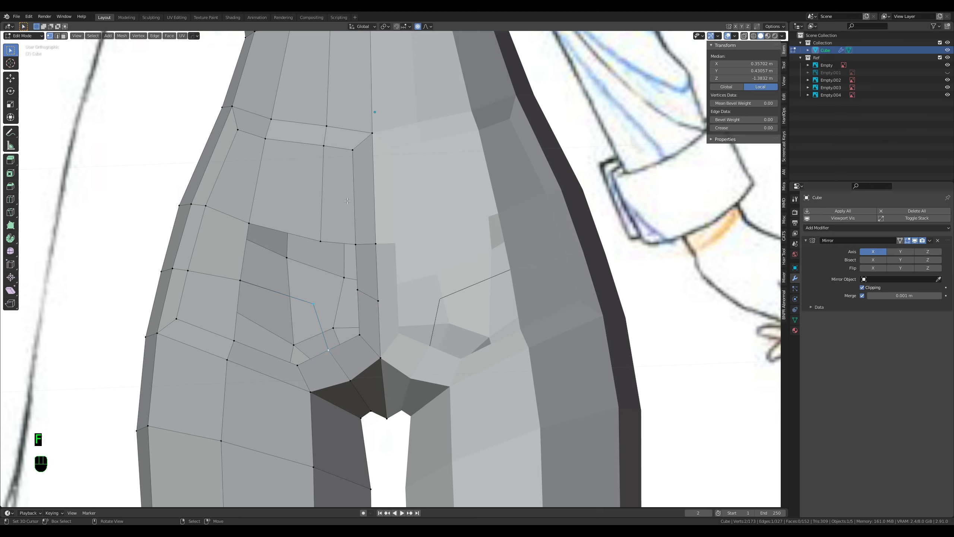
# Step: Move the upper edge of the buttock opening up and fill the remaining gaps with faces
pyautogui.press('2')
pyautogui.click(303, 235)
pyautogui.press('g')
pyautogui.click(304, 248)
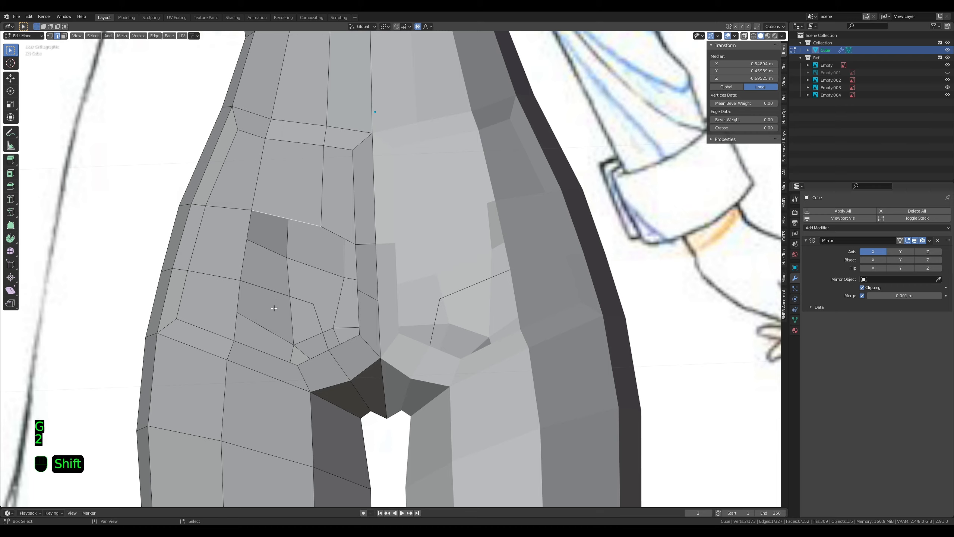
pyautogui.press('f')
pyautogui.press('f')
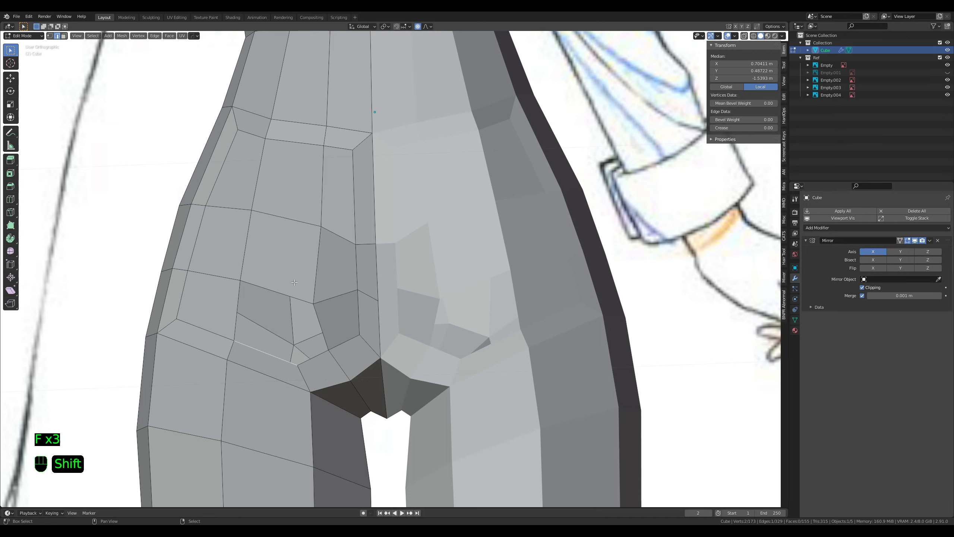
pyautogui.press('f')
# Step: Adjust the position of the lower buttock vertex beside the crotch
pyautogui.press('1')
pyautogui.rightClick(328, 350)
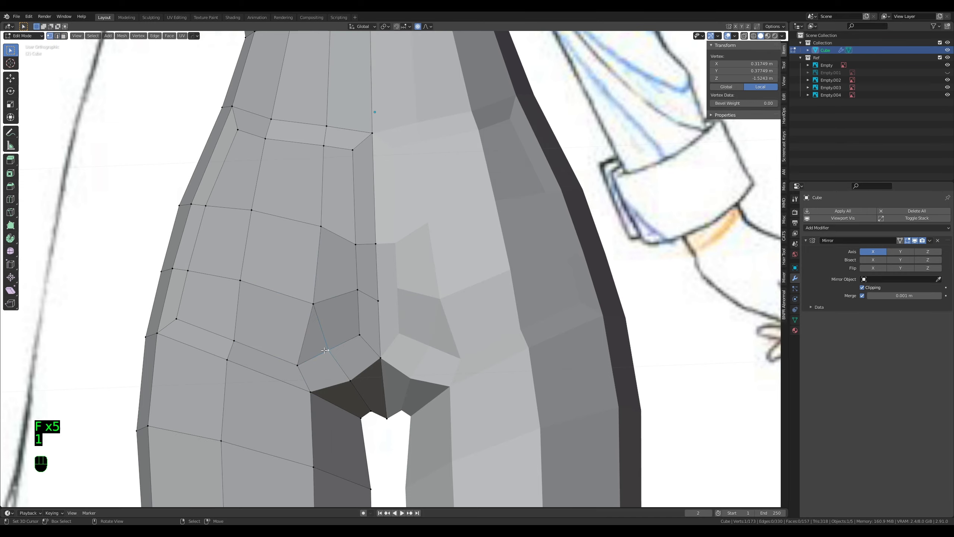
pyautogui.press('g')
pyautogui.click(332, 348)
pyautogui.moveTo(332, 348)
pyautogui.mouseDown(button='middle')
pyautogui.moveTo(364, 331)
pyautogui.moveTo(352, 294)
pyautogui.moveTo(359, 259)
pyautogui.moveTo(439, 222)
pyautogui.moveTo(303, 293)
pyautogui.moveTo(298, 239)
pyautogui.moveTo(267, 211)
pyautogui.moveTo(351, 339)
pyautogui.moveTo(342, 330)
pyautogui.moveTo(360, 317)
pyautogui.moveTo(372, 176)
pyautogui.moveTo(338, 225)
pyautogui.moveTo(323, 188)
pyautogui.mouseUp(button='middle')
# Step: Move a rear buttock face and then a single nearby vertex to round out the buttock
pyautogui.press('3')
pyautogui.rightClick(353, 284)
pyautogui.press('g')
pyautogui.click(444, 228)
pyautogui.press('1')
pyautogui.rightClick(302, 289)
pyautogui.press('g')
pyautogui.click(260, 213)
# Step: Select the buttock's upper inset edge row as a shortest path and slide it down, away from the waist
pyautogui.rightClick(382, 353)
pyautogui.keyDown('ctrl'); pyautogui.rightClick(330, 341); pyautogui.keyUp('ctrl')
pyautogui.press('g')
pyautogui.click(361, 318)
pyautogui.press('g')
pyautogui.click(334, 222)
# Step: Reposition a buttock face to refine the volume, checking it in perspective view
pyautogui.press('3')
pyautogui.rightClick(314, 226)
pyautogui.moveTo(314, 225); pyautogui.dragTo(379, 152, button='middle')
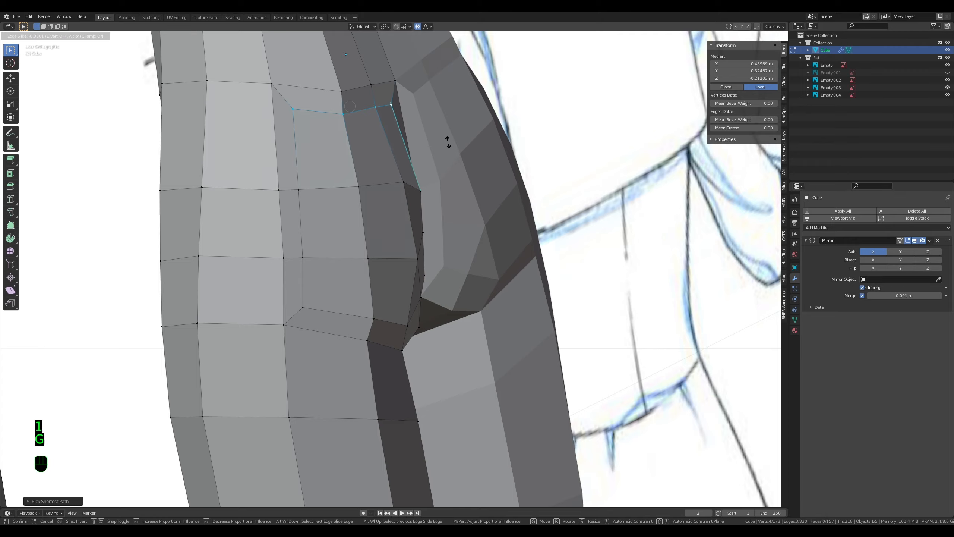
pyautogui.moveTo(464, 172); pyautogui.dragTo(472, 283, button='middle')
pyautogui.moveTo(558, 349); pyautogui.dragTo(400, 296, button='middle')
pyautogui.press('KP_5')
pyautogui.press('g')
pyautogui.click(462, 283)
# Step: Select the middle buttock face with its neighbours toward the cleft and move them slightly backward
pyautogui.press('3')
pyautogui.scroll(-3, 401, 295)
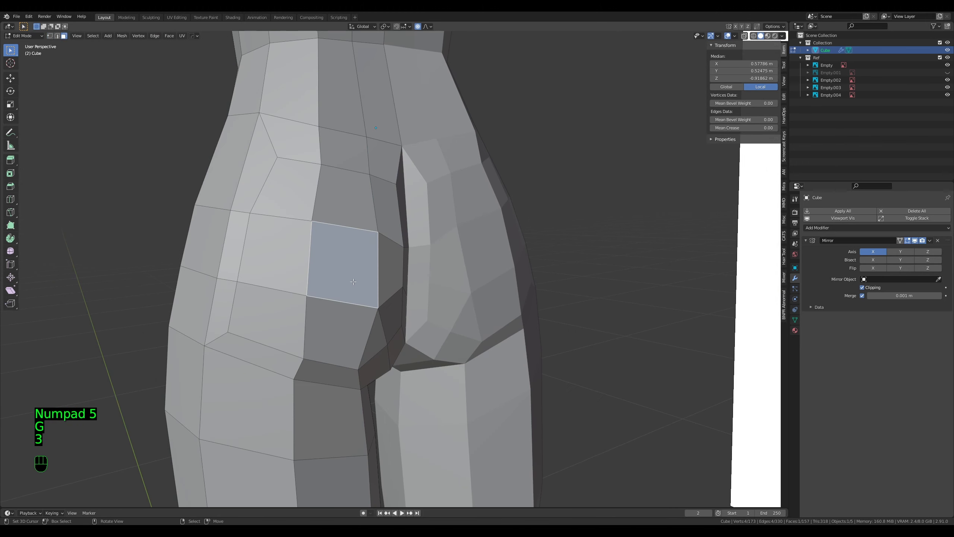
pyautogui.keyDown('shift'); pyautogui.click(388, 272); pyautogui.keyUp('shift')
pyautogui.moveTo(336, 298); pyautogui.dragTo(518, 293, button='middle')
pyautogui.press('g')
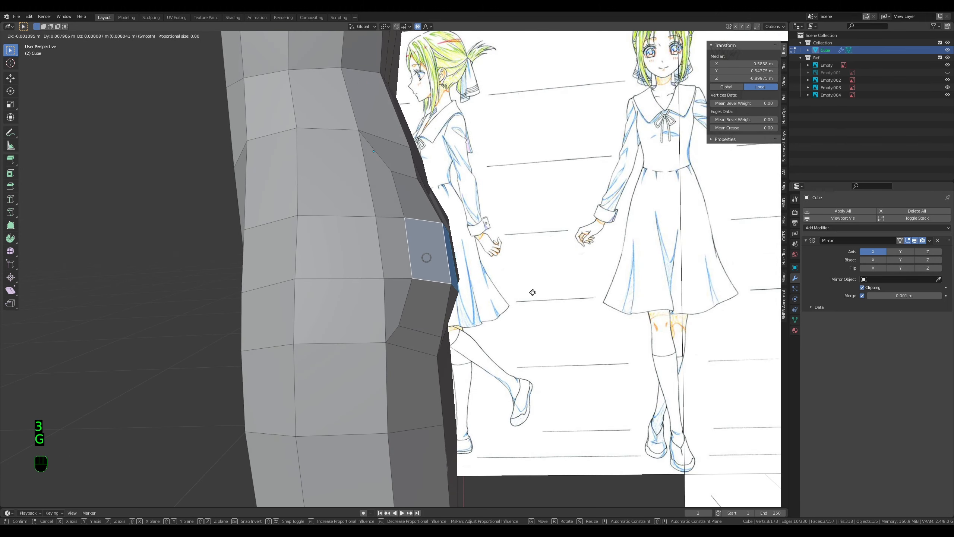
pyautogui.click(532, 293)
# Step: Circle-select the rearmost buttock vertices in the wireframe right orthographic view
pyautogui.press('KP_3')
pyautogui.press('KP_3')
pyautogui.press('KP_3')
pyautogui.press('KP_5')
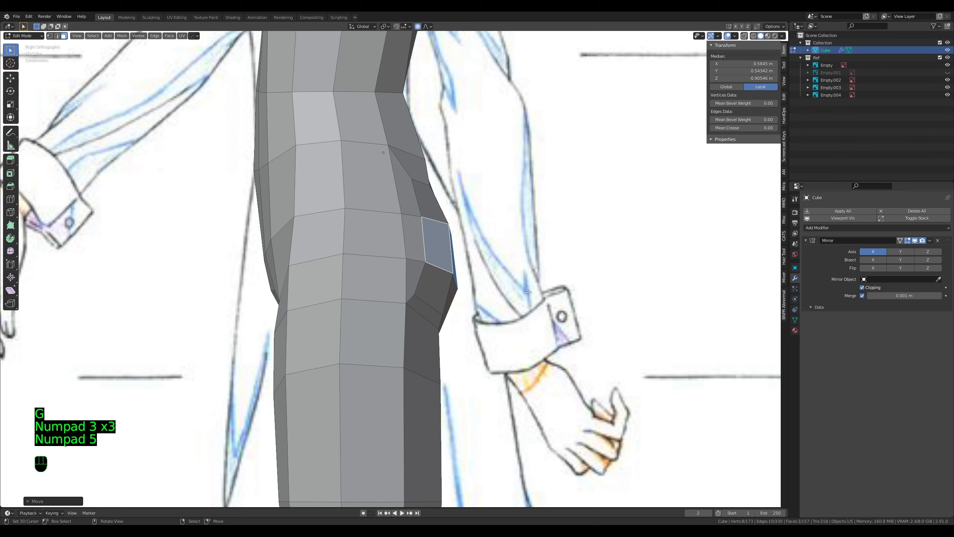
pyautogui.press('z')
pyautogui.press('1')
pyautogui.press('a')
pyautogui.press('a')
pyautogui.press('a')
pyautogui.press('c')
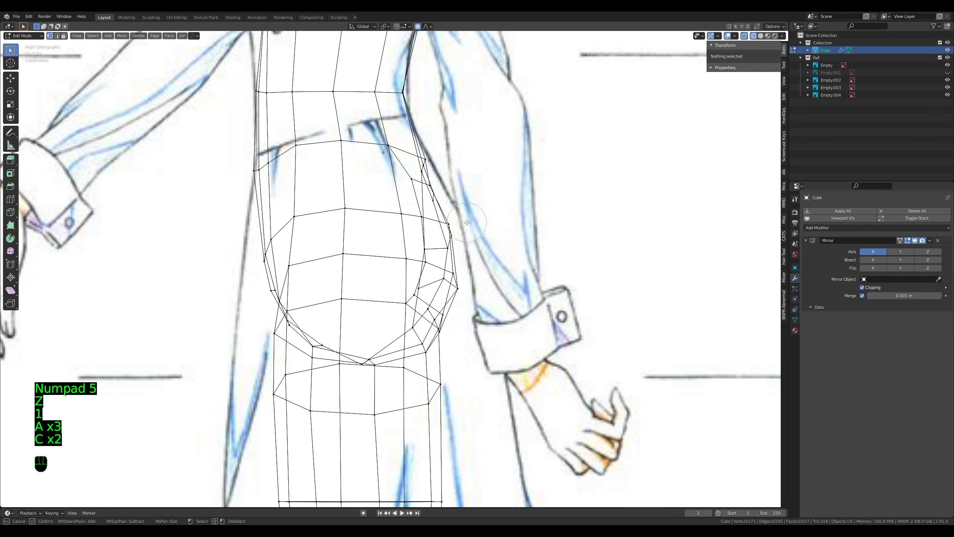
pyautogui.moveTo(467, 223); pyautogui.dragTo(458, 277)
# Step: Enable proportional editing with smooth falloff and move the rearmost buttock vertices backward, widening the influence to carry the surrounding mesh along
pyautogui.click(425, 26)
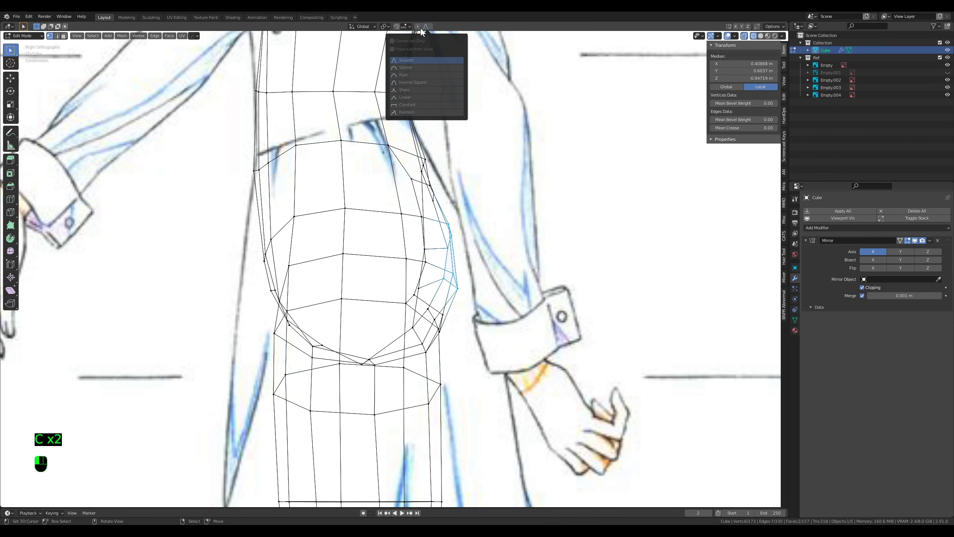
pyautogui.click(418, 27)
pyautogui.click(426, 26)
pyautogui.press('g')
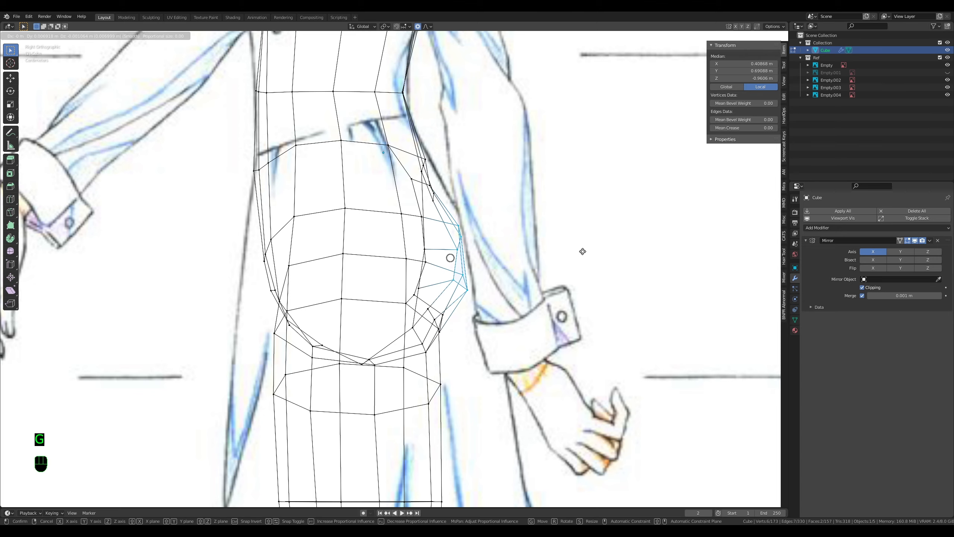
pyautogui.scroll(-12, 567, 252)
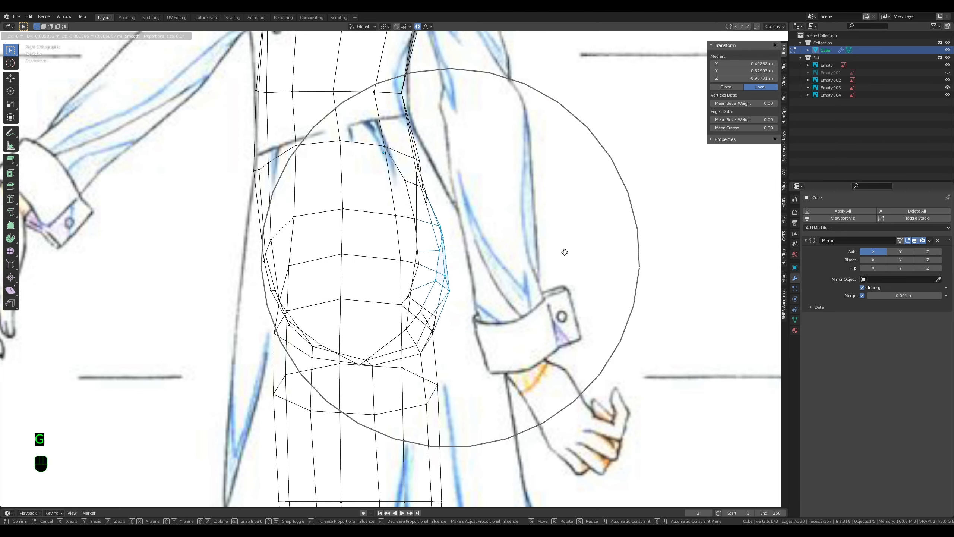
pyautogui.scroll(2, 586, 250)
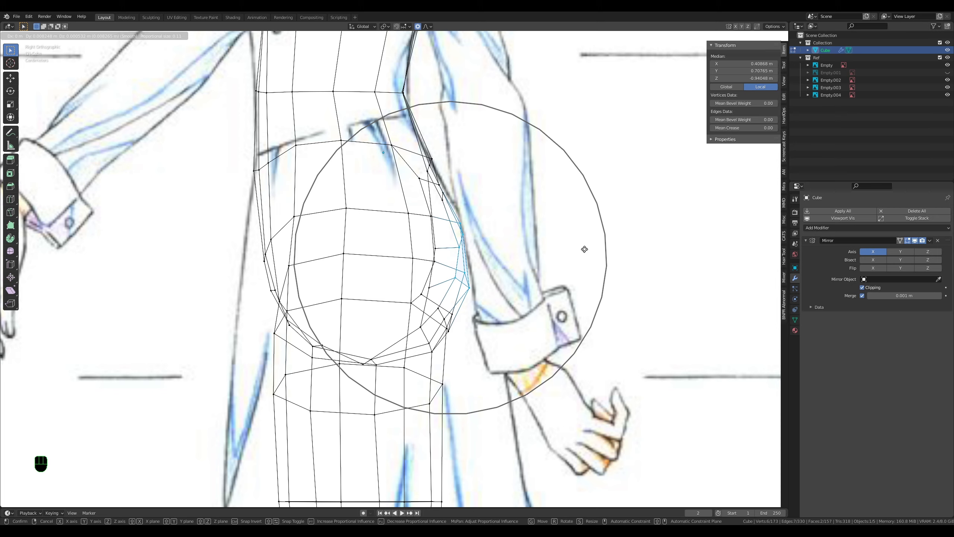
pyautogui.click(584, 249)
# Step: In solid shading, select the short edge crossing the middle of the buttock cleft and slide it upward
pyautogui.press('z')
pyautogui.moveTo(584, 249)
pyautogui.mouseDown(button='middle')
pyautogui.moveTo(478, 260)
pyautogui.moveTo(393, 294)
pyautogui.moveTo(380, 259)
pyautogui.mouseUp(button='middle')
pyautogui.press('Tab')
pyautogui.press('Tab')
pyautogui.press('1')
pyautogui.keyDown('ctrl'); pyautogui.rightClick(356, 255); pyautogui.keyUp('ctrl')
pyautogui.press('g')
pyautogui.press('g')
pyautogui.click(356, 243)
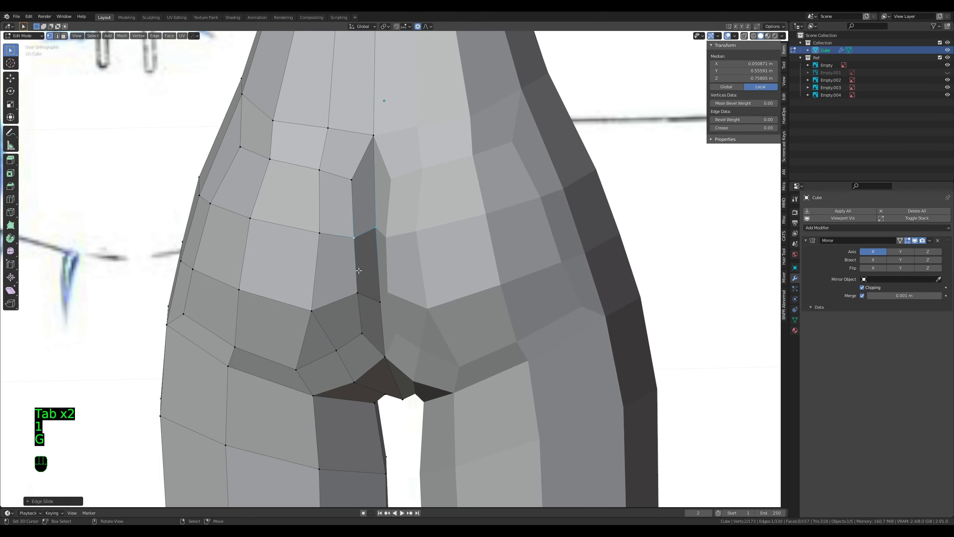
# Step: Move the next vertex down along the inner buttock cleft to even out the edge spacing
pyautogui.rightClick(352, 296)
pyautogui.press('g')
pyautogui.click(351, 304)
pyautogui.moveTo(352, 305); pyautogui.dragTo(375, 297, button='middle')
pyautogui.scroll(6, 414, 263)
pyautogui.scroll(-1, 405, 281)
pyautogui.scroll(-2, 384, 327)
# Step: Merge the edge on the buttock's underside beside the crotch into a single vertex
pyautogui.moveTo(385, 332); pyautogui.dragTo(319, 308, button='middle')
pyautogui.scroll(2, 399, 297)
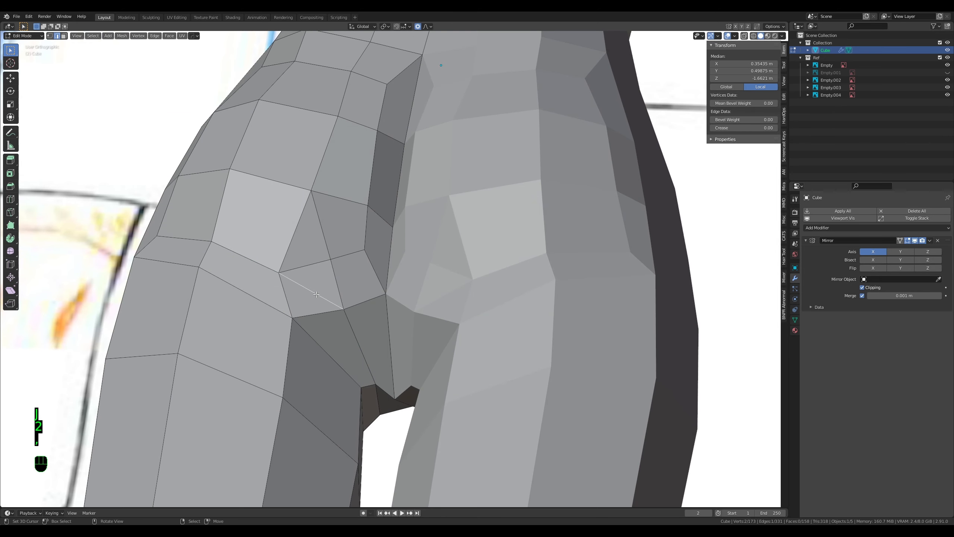
pyautogui.press('m')
pyautogui.click(317, 297)
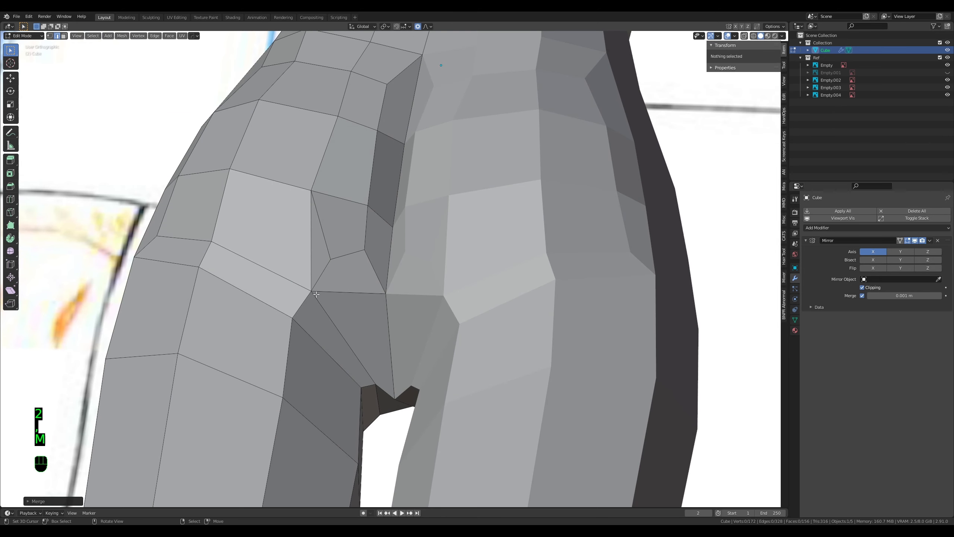
# Step: Dissolve the two leftover vertices on the inner lower buttock and inspect the simplified underside
pyautogui.click(327, 265)
pyautogui.press('x')
pyautogui.click(319, 308)
pyautogui.rightClick(363, 248)
pyautogui.press('x')
pyautogui.click(362, 248)
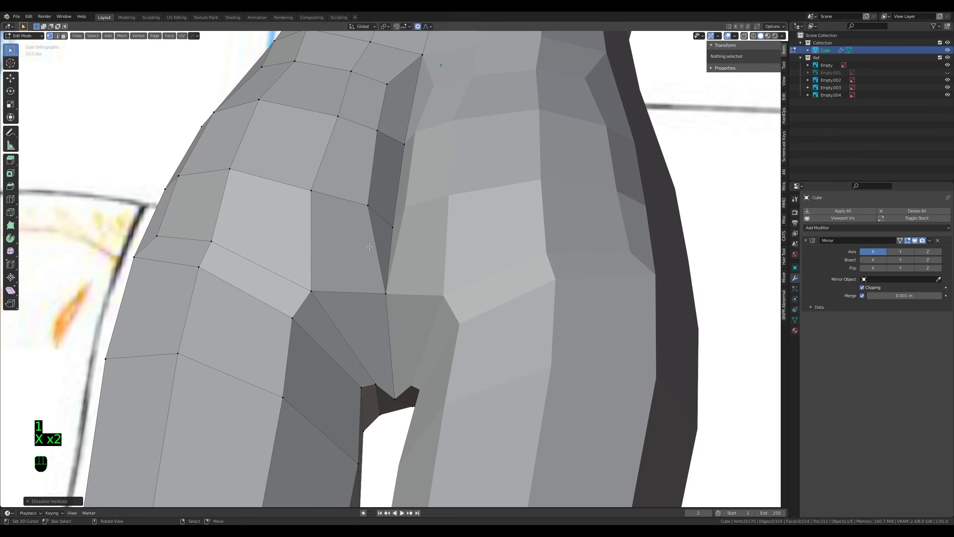
pyautogui.moveTo(362, 249); pyautogui.dragTo(398, 166, button='middle')
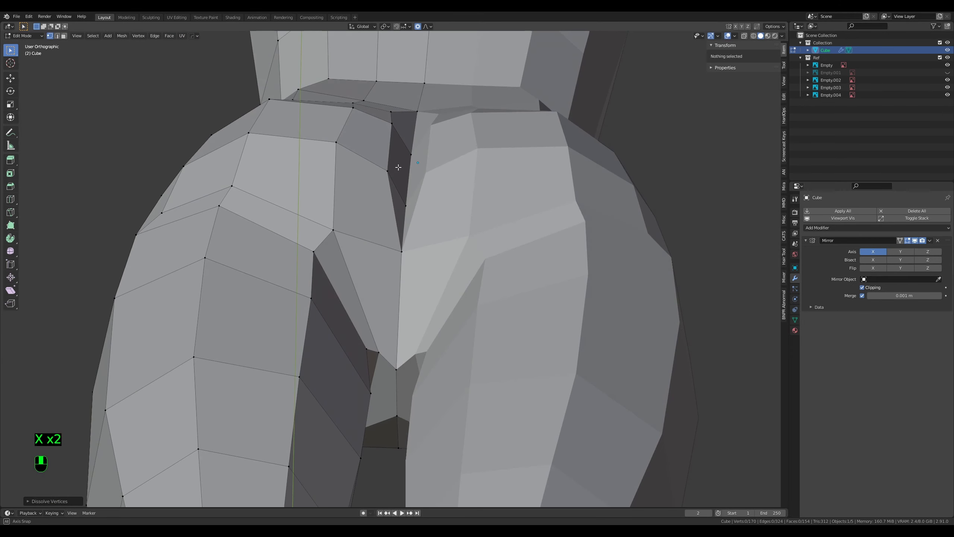
pyautogui.moveTo(370, 277); pyautogui.dragTo(314, 278, button='middle')
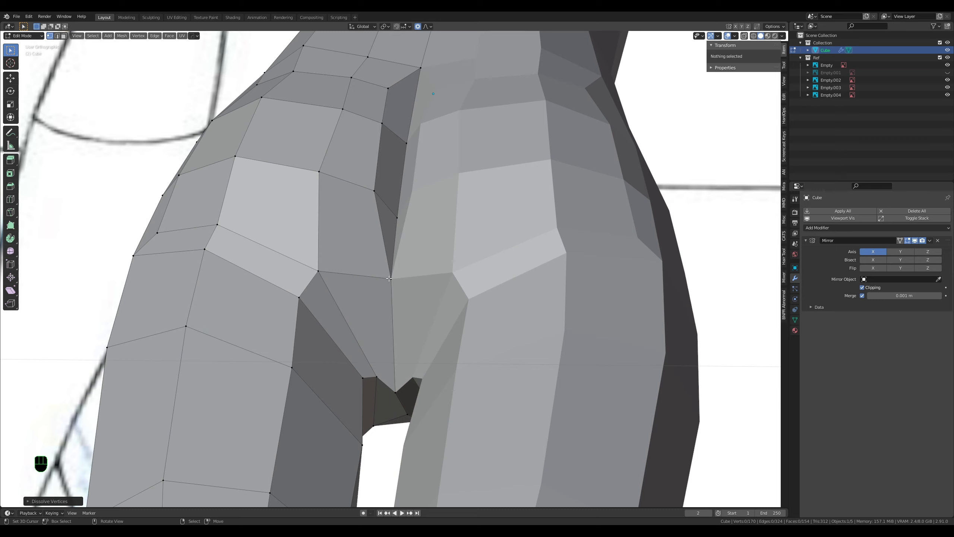
# Step: Connect the cleft vertex to the crotch across the lower buttock edge and move the new crossing vertex away from the centre line
pyautogui.click(372, 194)
pyautogui.rightClick(383, 279)
pyautogui.press('g')
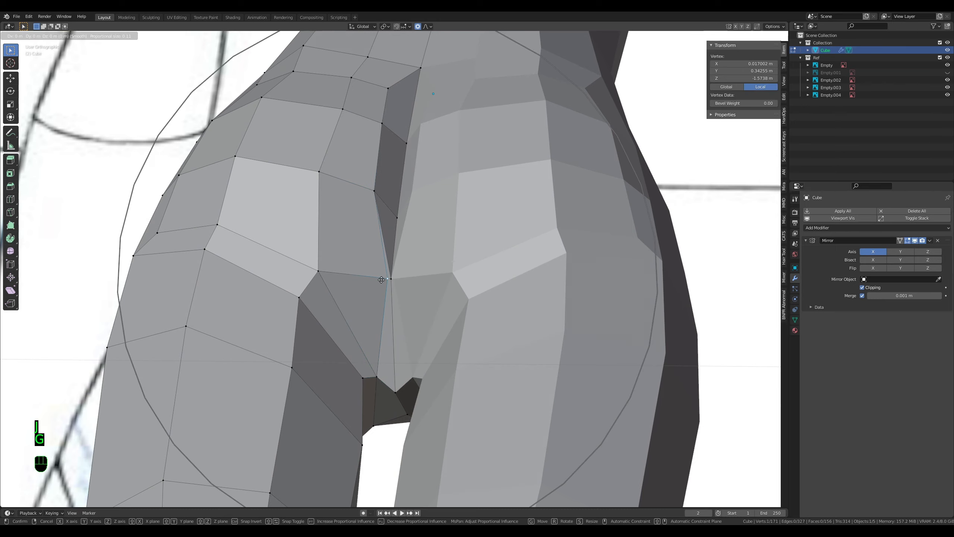
pyautogui.click(348, 280)
# Step: Dissolve the old diagonal edge running from the inner buttock vertex to the centre of the crotch
pyautogui.press('2')
pyautogui.rightClick(379, 246)
pyautogui.press('x')
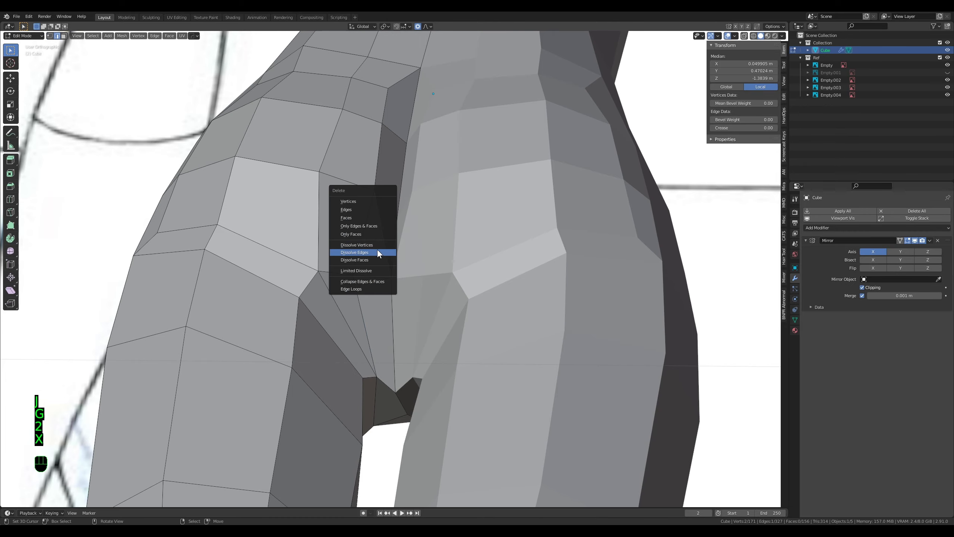
pyautogui.click(377, 252)
# Step: Reposition the new underside vertex closer to the centre line with a small proportional radius, viewing the crotch from below
pyautogui.press('1')
pyautogui.rightClick(354, 279)
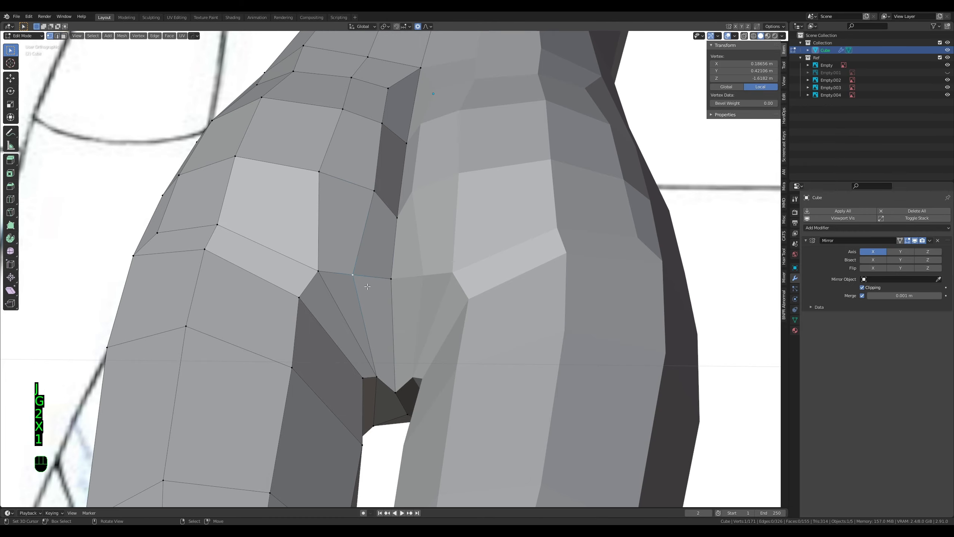
pyautogui.moveTo(357, 274); pyautogui.dragTo(549, 338, button='middle')
pyautogui.press('g')
pyautogui.scroll(4, 386, 113)
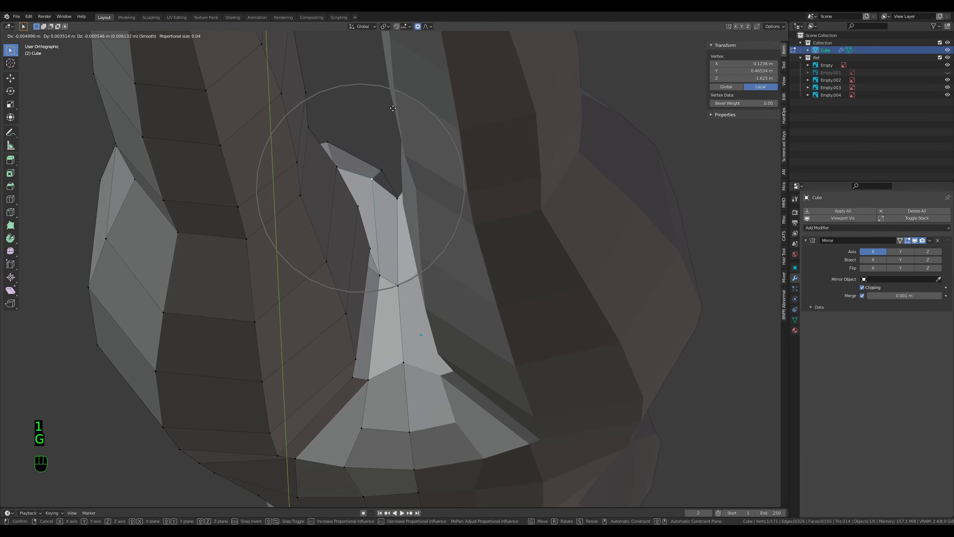
pyautogui.click(393, 108)
# Step: Check the overall buttock shape outside Edit Mode and move the centre vertex at the top of the cleft
pyautogui.scroll(-5, 393, 113)
pyautogui.press('Tab')
pyautogui.press('Tab')
pyautogui.press('Tab')
pyautogui.scroll(-4, 548, 339)
pyautogui.press('Tab')
pyautogui.moveTo(393, 301); pyautogui.dragTo(504, 285, button='middle')
pyautogui.press('g')
pyautogui.click(502, 284)
pyautogui.moveTo(421, 241); pyautogui.dragTo(375, 225, button='middle')
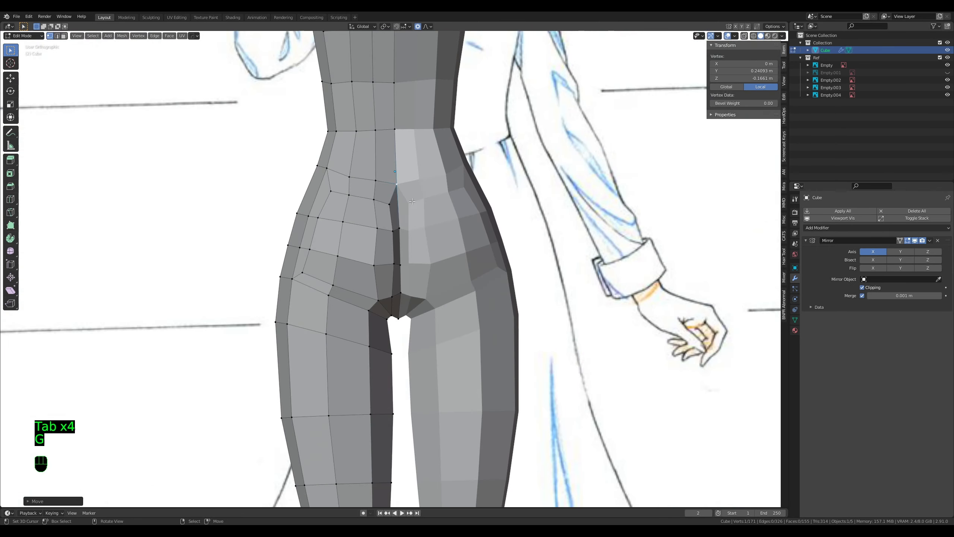
# Step: Inspect the hips in Object Mode and make a small positional adjustment to the buttock mesh
pyautogui.keyDown('shift'); pyautogui.moveTo(319, 199); pyautogui.dragTo(298, 288, button='middle'); pyautogui.keyUp('shift')
pyautogui.press('Tab')
pyautogui.moveTo(299, 289)
pyautogui.mouseDown(button='middle')
pyautogui.moveTo(316, 288)
pyautogui.moveTo(312, 222)
pyautogui.moveTo(372, 196)
pyautogui.moveTo(264, 241)
pyautogui.moveTo(198, 252)
pyautogui.moveTo(420, 281)
pyautogui.moveTo(530, 398)
pyautogui.moveTo(524, 331)
pyautogui.mouseUp(button='middle')
pyautogui.press('Tab')
pyautogui.press('2')
pyautogui.press('1')
pyautogui.press('2')
pyautogui.press('g')
pyautogui.press('Tab')
# Step: Move the inner buttock vertex near the top of the cleft upward and outward with a small proportional radius
pyautogui.scroll(-3, 529, 398)
pyautogui.moveTo(524, 330)
pyautogui.mouseDown(button='middle')
pyautogui.moveTo(296, 320)
pyautogui.moveTo(401, 315)
pyautogui.moveTo(361, 237)
pyautogui.moveTo(348, 181)
pyautogui.mouseUp(button='middle')
pyautogui.scroll(4, 374, 290)
pyautogui.press('Tab')
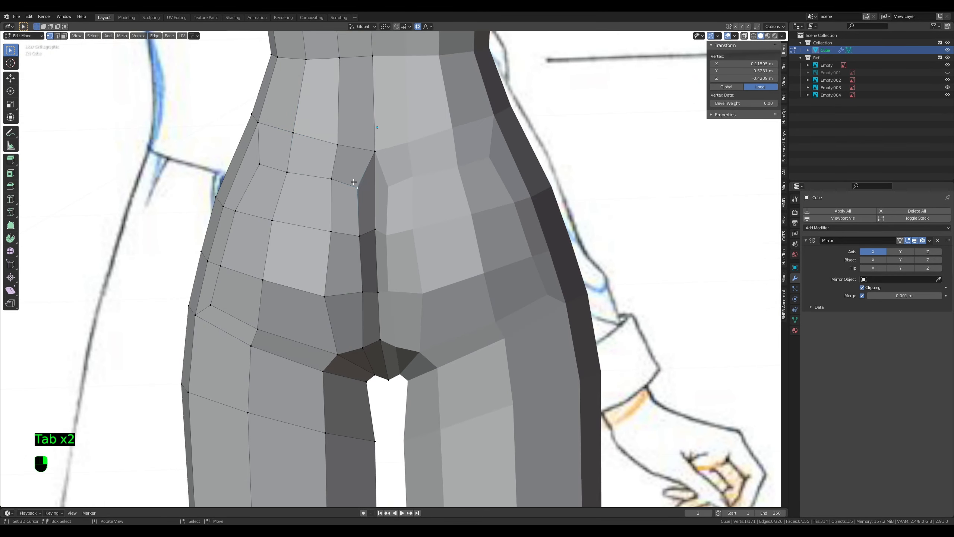
pyautogui.scroll(1, 368, 206)
pyautogui.press('g')
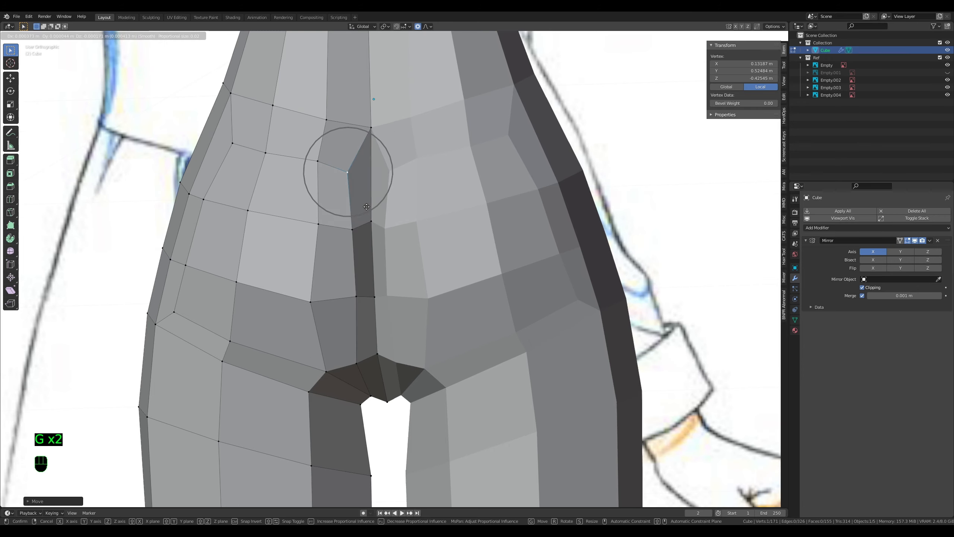
# Step: Reposition an edge and individual vertices along the upper and outer buttock to round its shape
pyautogui.press('2')
pyautogui.rightClick(293, 160)
pyautogui.press('g')
pyautogui.click(289, 161)
pyautogui.press('1')
pyautogui.rightClick(234, 146)
pyautogui.moveTo(234, 146); pyautogui.dragTo(311, 200, button='middle')
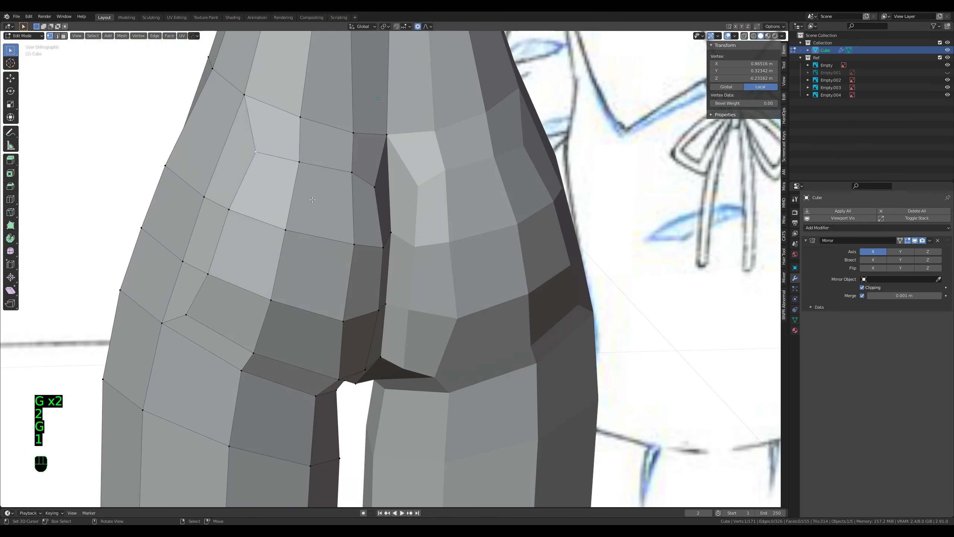
pyautogui.press('g')
pyautogui.moveTo(309, 288); pyautogui.dragTo(301, 256, button='middle')
pyautogui.rightClick(196, 256)
pyautogui.press('g')
pyautogui.click(224, 257)
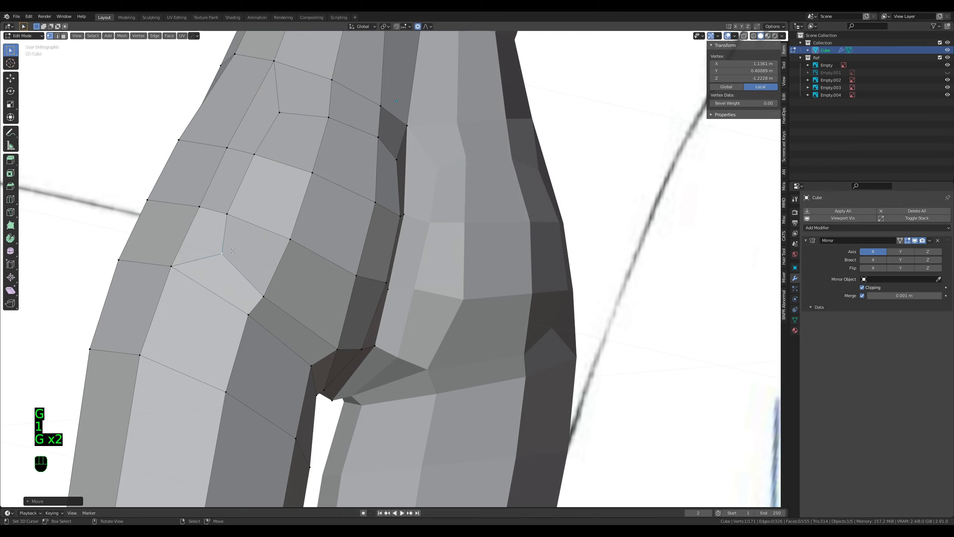
# Step: Move the vertex at the buttock's inner base and reposition and rotate the edge beside the crotch
pyautogui.moveTo(224, 260); pyautogui.dragTo(372, 404, button='middle')
pyautogui.rightClick(329, 369)
pyautogui.click(355, 352)
pyautogui.press('2')
pyautogui.rightClick(361, 355)
pyautogui.press('g')
pyautogui.press('r')
pyautogui.click(428, 364)
# Step: Move the centreline vertex at the lower end of the cleft between the buttocks
pyautogui.press('1')
pyautogui.rightClick(394, 359)
pyautogui.press('g')
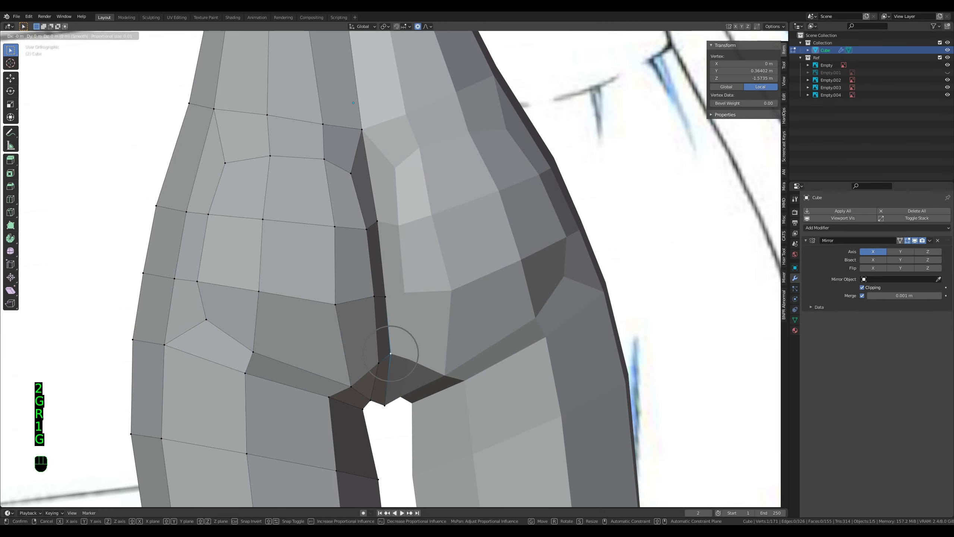
pyautogui.click(391, 367)
pyautogui.moveTo(379, 370); pyautogui.dragTo(387, 375, button='middle')
pyautogui.press('Tab')
pyautogui.press('Tab')
# Step: Adjust the edge and vertices along the fold between the buttock and the thigh
pyautogui.moveTo(432, 346); pyautogui.dragTo(312, 380, button='middle')
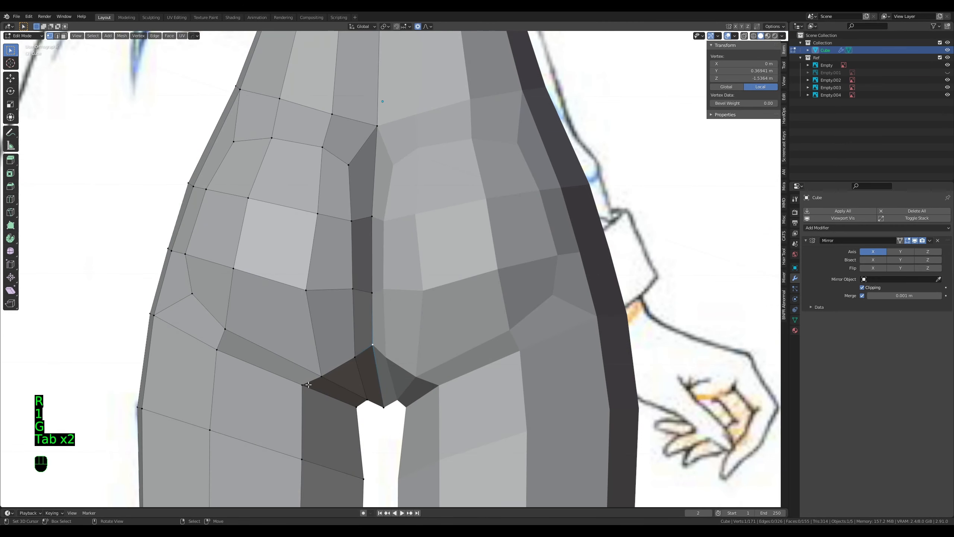
pyautogui.press('2')
pyautogui.rightClick(317, 382)
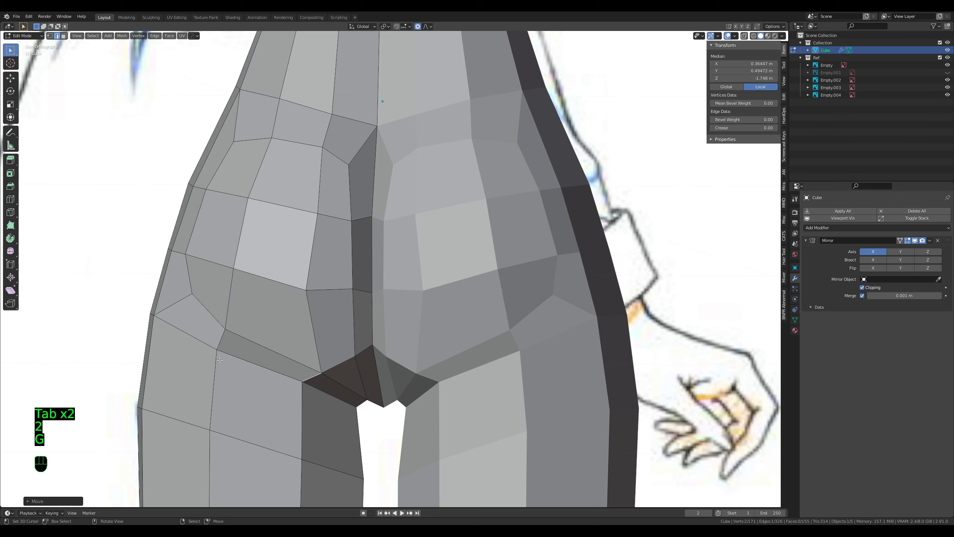
pyautogui.press('1')
pyautogui.rightClick(220, 360)
pyautogui.press('g')
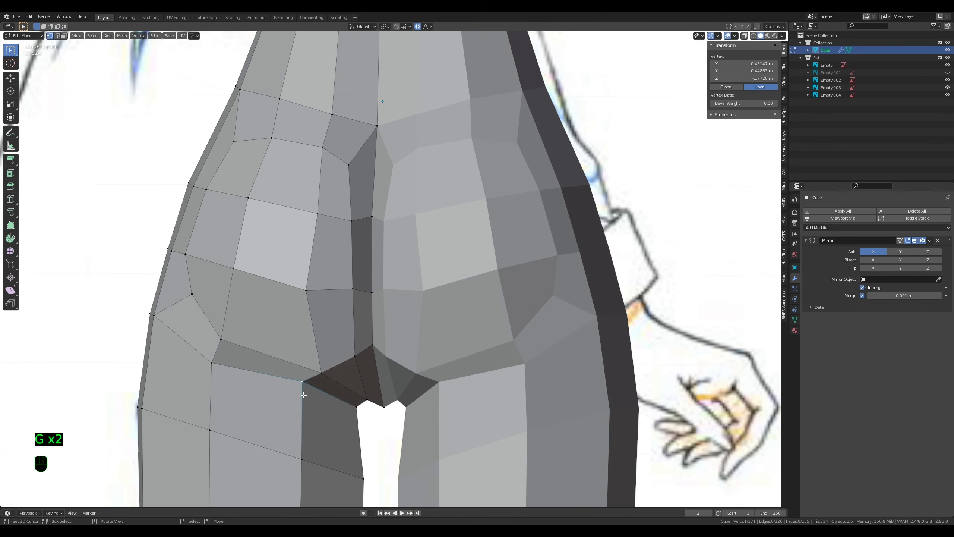
pyautogui.press('g')
pyautogui.click(350, 363)
# Step: Examine the reshaped hips outside edit mode and against the front reference drawing
pyautogui.moveTo(350, 363); pyautogui.dragTo(474, 290, button='middle')
pyautogui.press('Tab')
pyautogui.press('KP_5')
pyautogui.scroll(-3, 448, 297)
pyautogui.press('Tab')
pyautogui.press('Tab')
pyautogui.press('Tab')
pyautogui.press('KP_1')
pyautogui.press('KP_5')
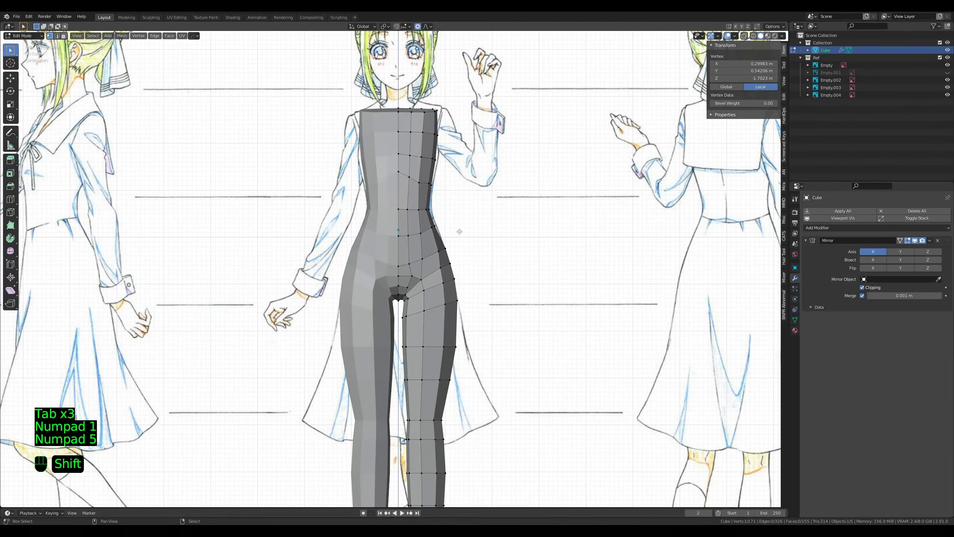
# Step: Delete an edge on the side of the upper chest to open an armhole and add loop cuts around it
pyautogui.keyDown('shift'); pyautogui.moveTo(460, 232); pyautogui.dragTo(426, 331, button='middle'); pyautogui.keyUp('shift')
pyautogui.scroll(2, 426, 331)
pyautogui.moveTo(493, 325); pyautogui.dragTo(436, 335, button='middle')
pyautogui.keyDown('shift'); pyautogui.moveTo(421, 263); pyautogui.dragTo(380, 333, button='middle'); pyautogui.keyUp('shift')
pyautogui.scroll(2, 380, 333)
pyautogui.moveTo(376, 263); pyautogui.dragTo(345, 260, button='middle')
pyautogui.press('2')
pyautogui.rightClick(337, 225)
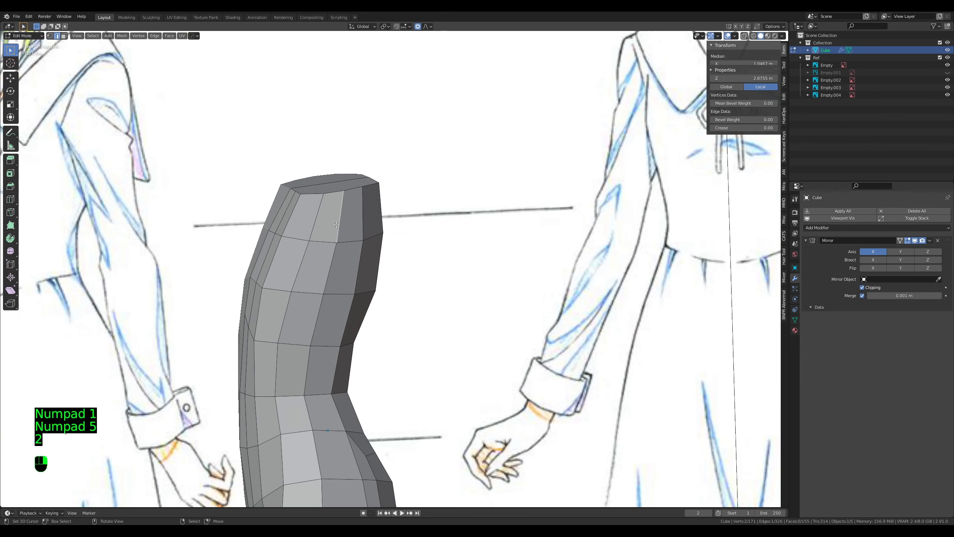
pyautogui.press('x')
pyautogui.click(327, 183)
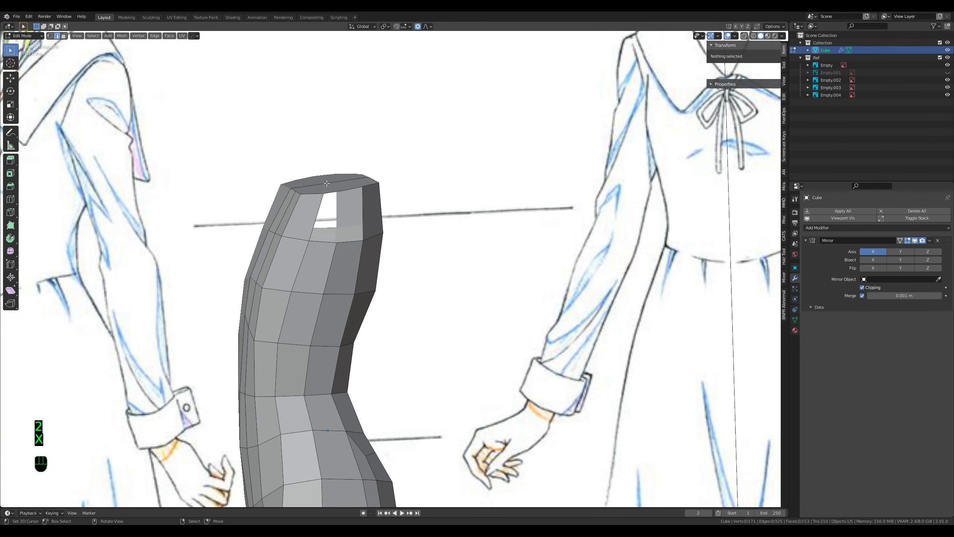
pyautogui.click(294, 210)
# Step: Try to round the armhole border with LoopTools Circle, and undo it
pyautogui.rightClick(382, 221)
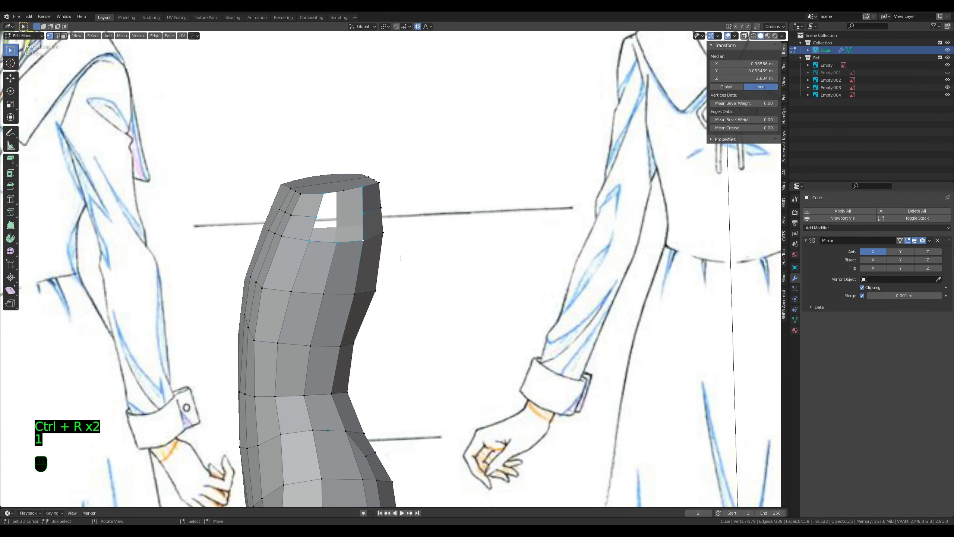
pyautogui.press('w')
pyautogui.moveTo(401, 258)
pyautogui.click(444, 268)
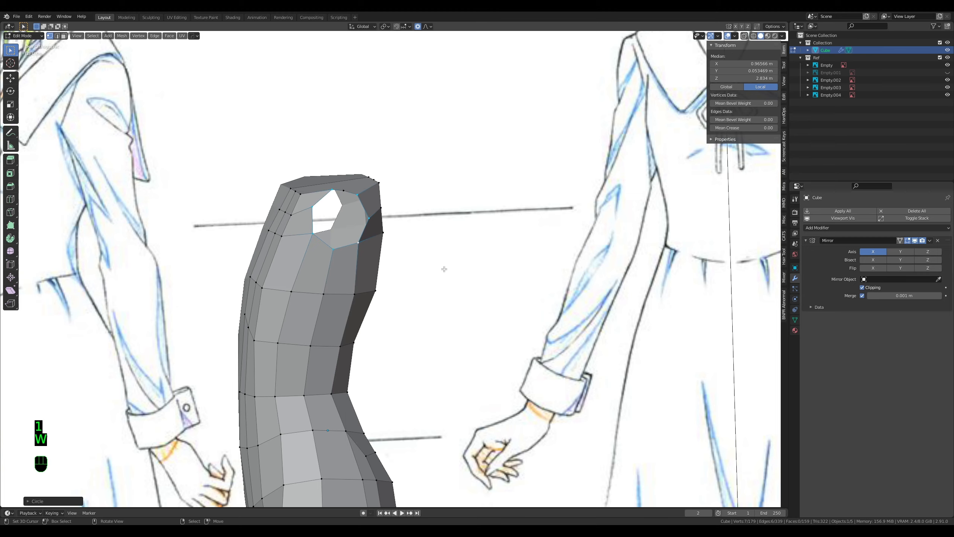
pyautogui.press('KP_3')
pyautogui.hotkey('ctrl', 'z')
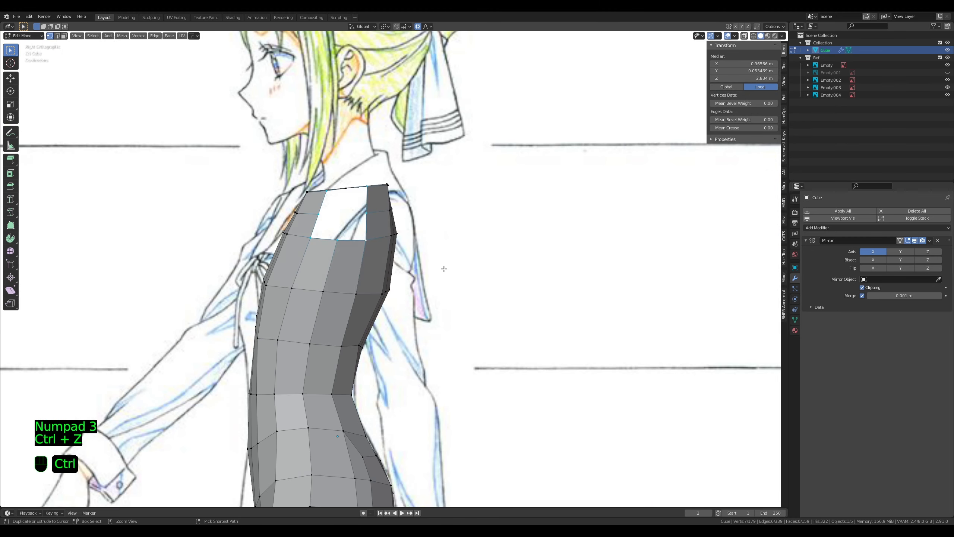
# Step: Round the full armhole border with LoopTools Circle, and tilt and shift it inward to fit the front reference
pyautogui.moveTo(416, 264); pyautogui.dragTo(351, 198, button='middle')
pyautogui.press('w')
pyautogui.moveTo(351, 197)
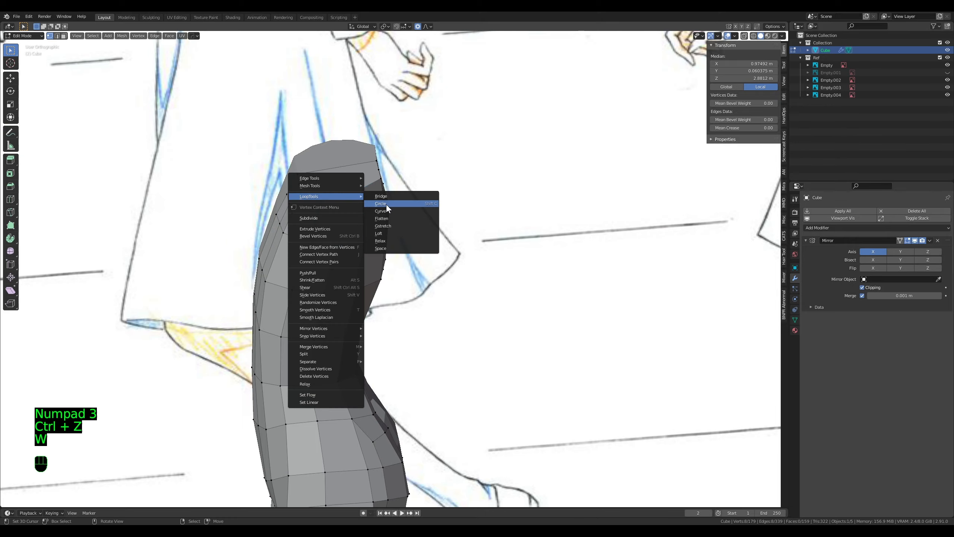
pyautogui.click(395, 207)
pyautogui.press('KP_1')
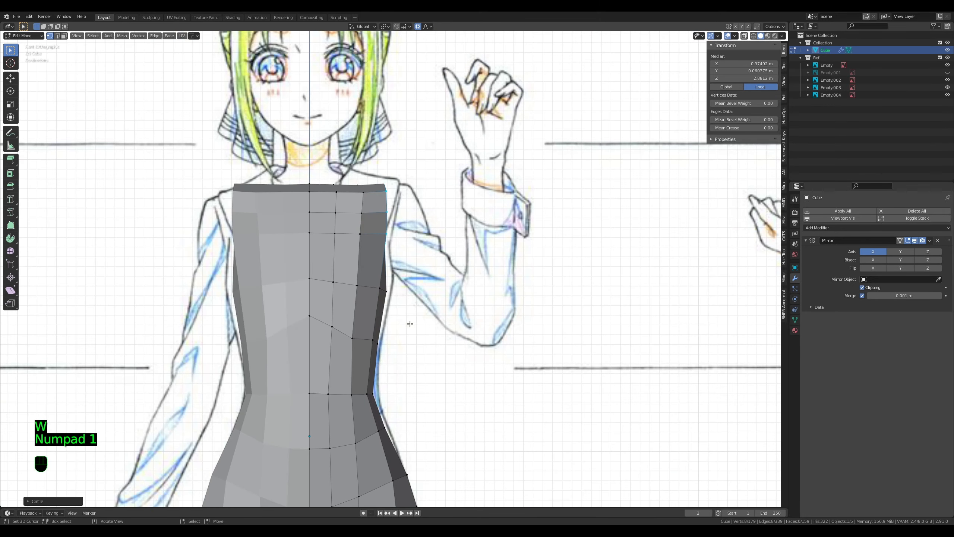
pyautogui.press('r')
pyautogui.click(425, 317)
pyautogui.press('g')
pyautogui.click(422, 320)
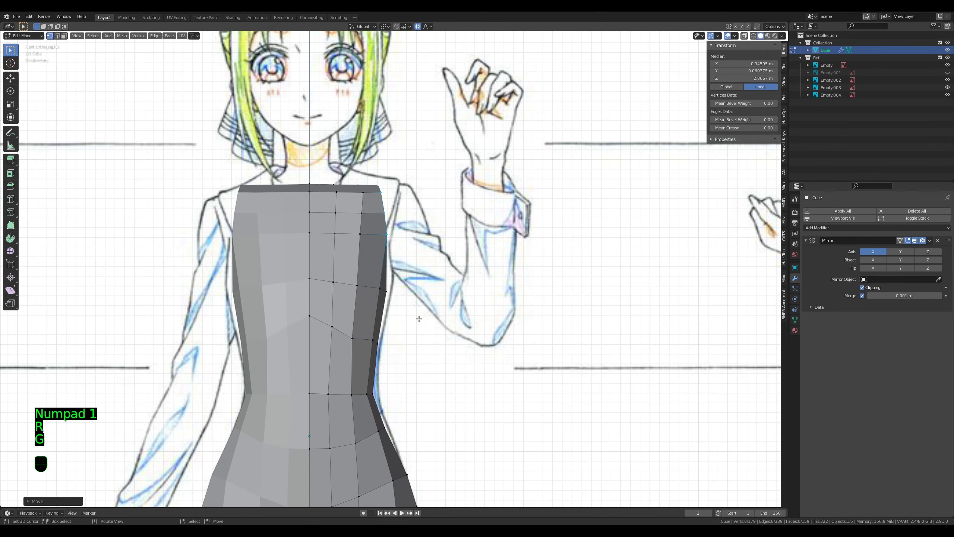
# Step: Reposition the round armhole against the side reference drawing
pyautogui.press('KP_3')
pyautogui.press('KP_1')
pyautogui.press('z')
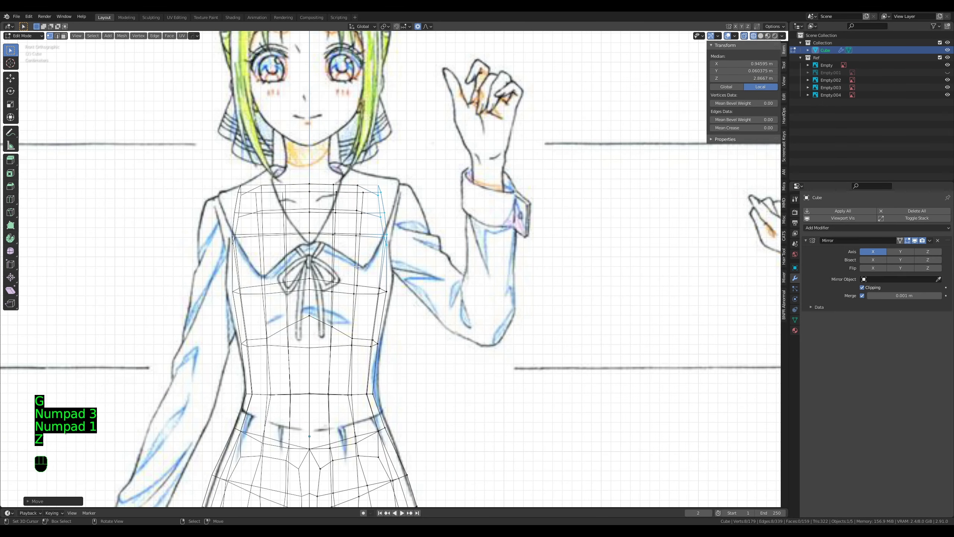
pyautogui.press('z')
pyautogui.press('KP_3')
pyautogui.press('g')
pyautogui.click(420, 291)
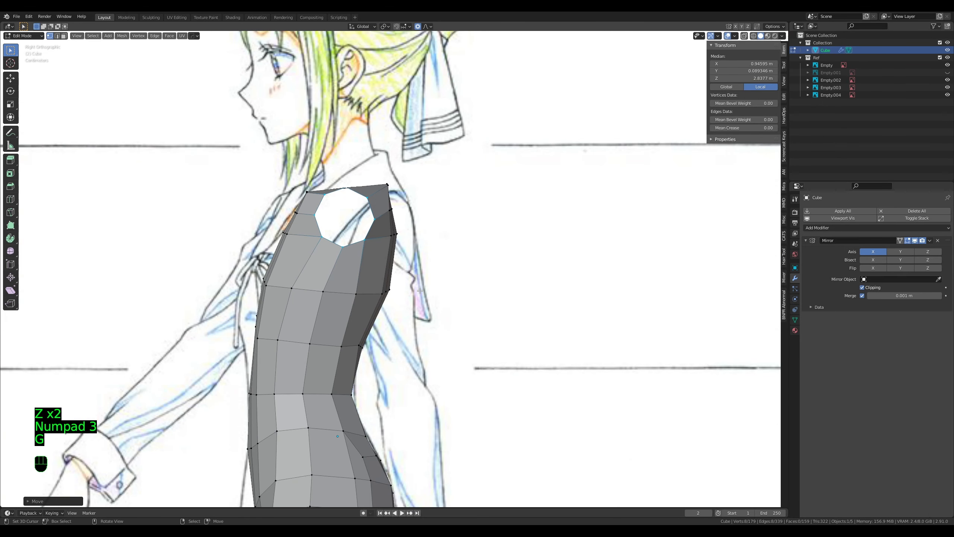
# Step: Circle-select the vertices at the rear upper corner of the shoulder in wireframe and move them to the side reference
pyautogui.press('z')
pyautogui.press('a')
pyautogui.press('a')
pyautogui.press('a')
pyautogui.press('c')
pyautogui.click(389, 181)
pyautogui.rightClick(390, 173)
pyautogui.press('g')
pyautogui.click(386, 177)
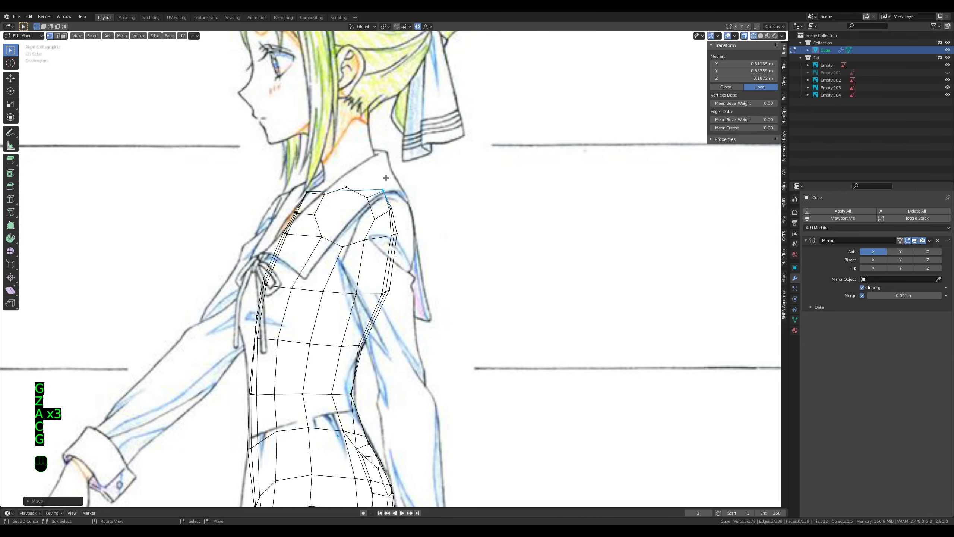
# Step: Select the armhole border loop and nudge it to fit the shoulder in the side reference
pyautogui.press('a')
pyautogui.press('a')
pyautogui.press('a')
pyautogui.keyDown('alt'); pyautogui.click(370, 233); pyautogui.keyUp('alt')
pyautogui.press('g')
pyautogui.click(373, 235)
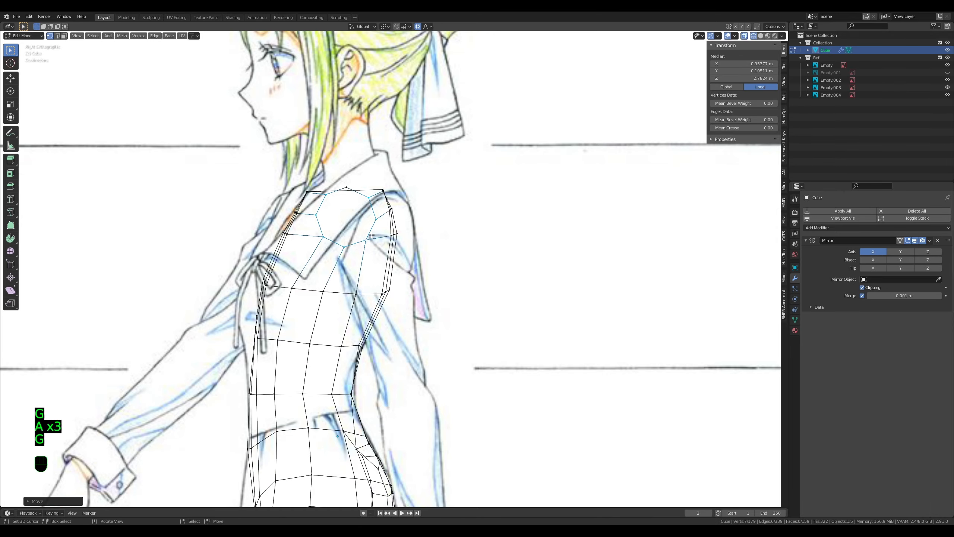
pyautogui.press('g')
pyautogui.click(374, 237)
# Step: Delete the large face that caps the torso over the shoulder
pyautogui.moveTo(290, 240)
pyautogui.mouseDown(button='middle')
pyautogui.moveTo(368, 293)
pyautogui.moveTo(523, 351)
pyautogui.moveTo(308, 205)
pyautogui.moveTo(371, 318)
pyautogui.mouseUp(button='middle')
pyautogui.press('z')
pyautogui.press('2')
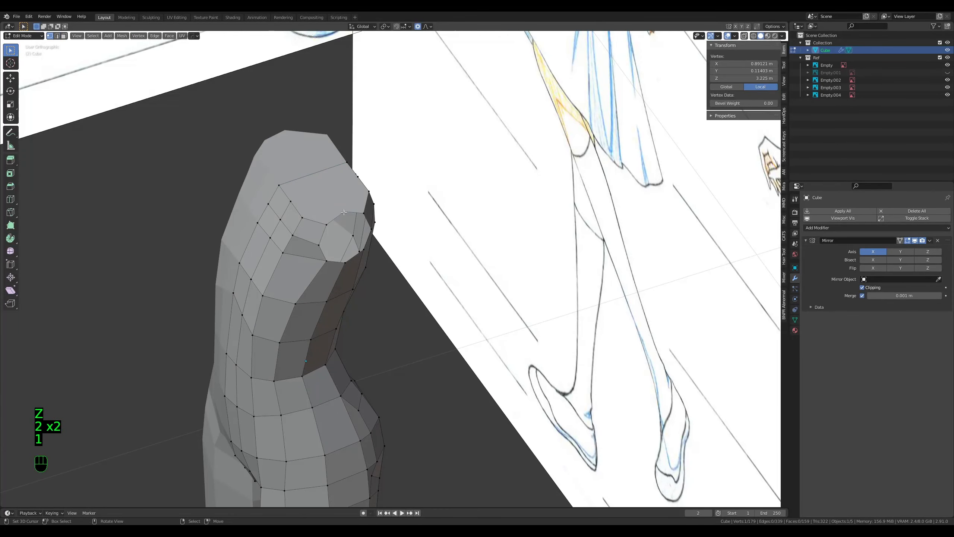
pyautogui.press('2')
pyautogui.press('w')
pyautogui.press('3')
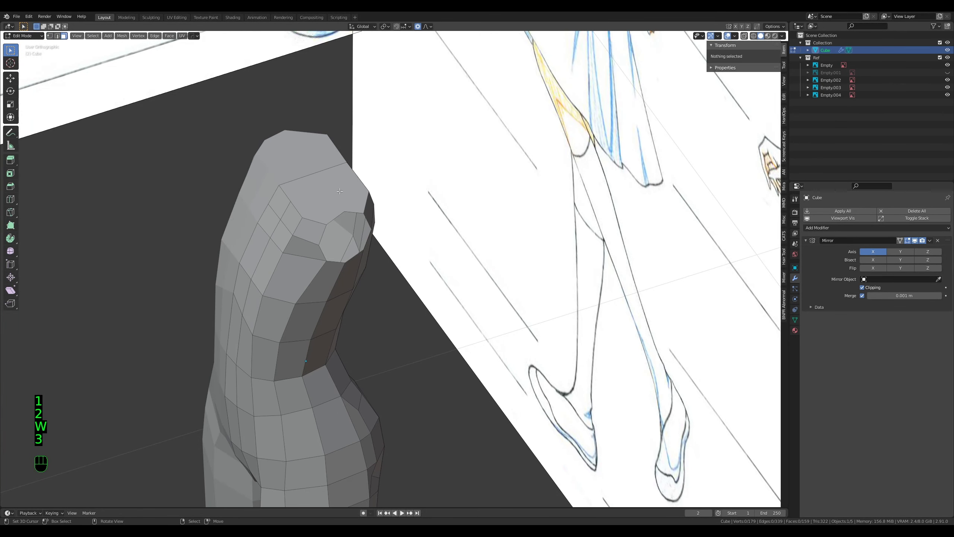
pyautogui.rightClick(339, 191)
pyautogui.press('x')
pyautogui.click(335, 200)
# Step: Fill the open shoulder top with a row of new faces from front to back
pyautogui.moveTo(335, 203); pyautogui.dragTo(441, 402, button='middle')
pyautogui.scroll(1, 318, 250)
pyautogui.press('1')
pyautogui.press('2')
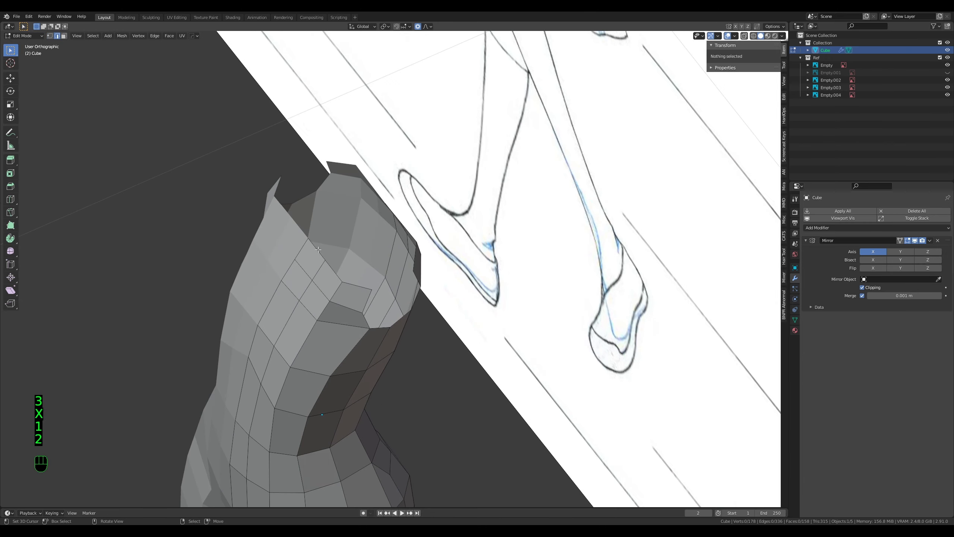
pyautogui.rightClick(319, 250)
pyautogui.press('f')
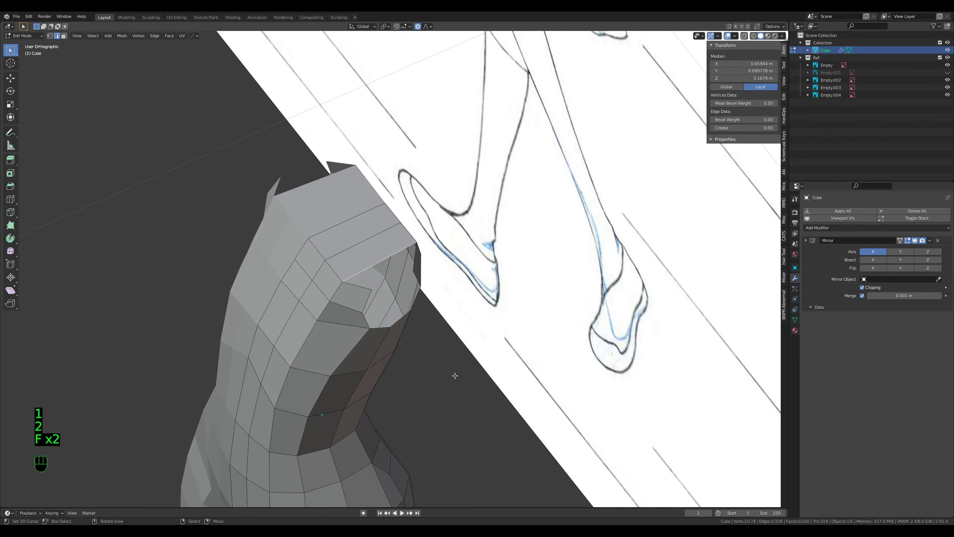
# Step: Add a loop cut along the shoulder top and raise it to round the shoulder
pyautogui.moveTo(455, 375); pyautogui.dragTo(361, 423, button='middle')
pyautogui.moveTo(380, 323); pyautogui.dragTo(361, 194, button='middle')
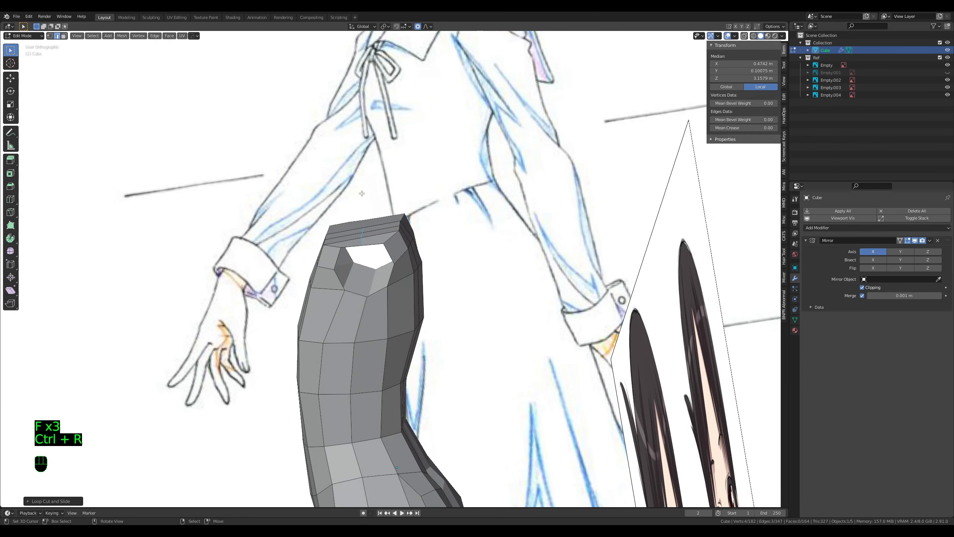
pyautogui.moveTo(386, 253); pyautogui.dragTo(389, 211, button='middle')
pyautogui.press('g')
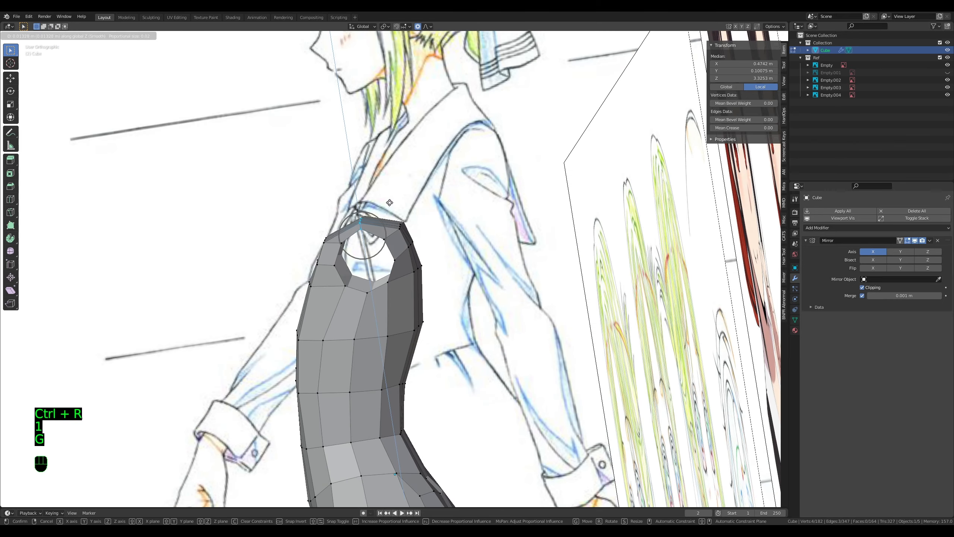
pyautogui.click(392, 201)
pyautogui.press('Tab')
pyautogui.moveTo(302, 323); pyautogui.dragTo(311, 295, button='middle')
pyautogui.press('Tab')
pyautogui.press('KP_5')
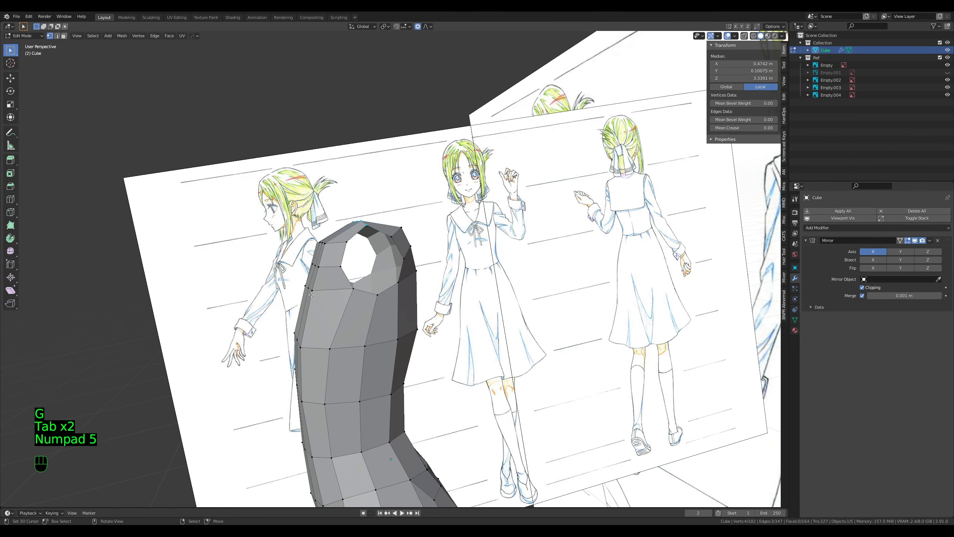
# Step: Move a vertex near the armhole and slide the front chest edges below it downward
pyautogui.moveTo(373, 285); pyautogui.dragTo(526, 292, button='middle')
pyautogui.keyDown('ctrl'); pyautogui.click(435, 267); pyautogui.keyUp('ctrl')
pyautogui.press('g')
pyautogui.click(444, 280)
pyautogui.rightClick(330, 297)
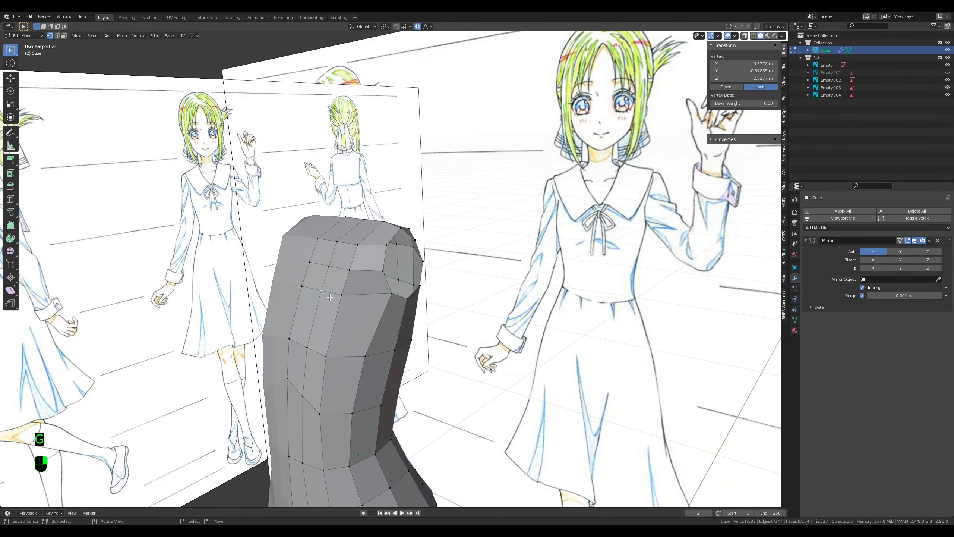
pyautogui.press('g')
pyautogui.press('g')
pyautogui.click(341, 309)
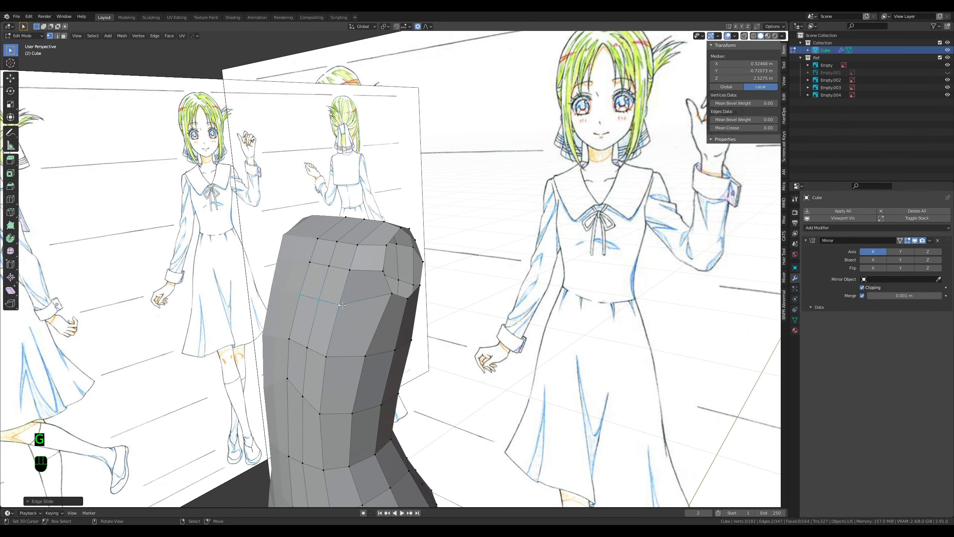
# Step: Slide the chest vertices in front of the armhole along their edges to even out the topology
pyautogui.moveTo(344, 310); pyautogui.dragTo(356, 293, button='middle')
pyautogui.rightClick(372, 288)
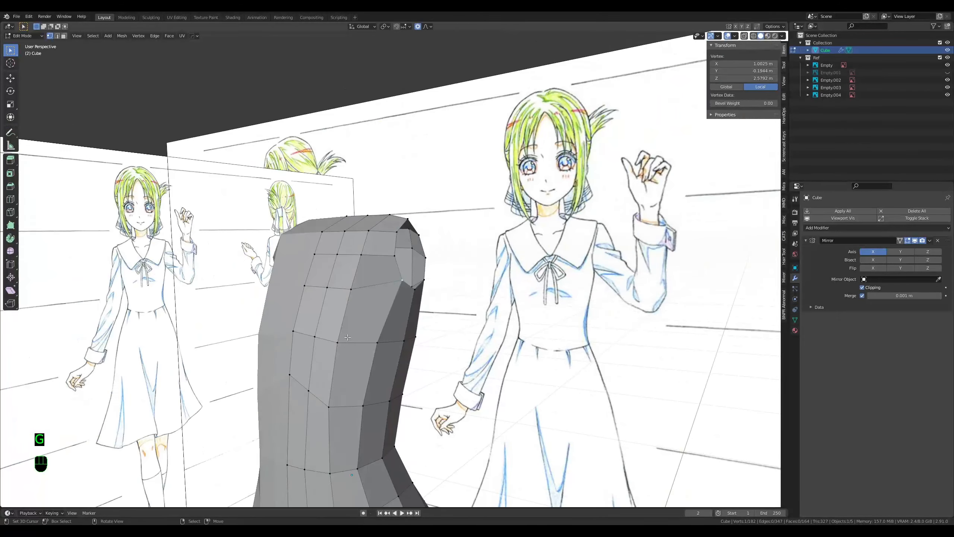
pyautogui.press('g')
pyautogui.press('g')
pyautogui.press('g')
pyautogui.rightClick(363, 259)
pyautogui.press('g')
pyautogui.press('g')
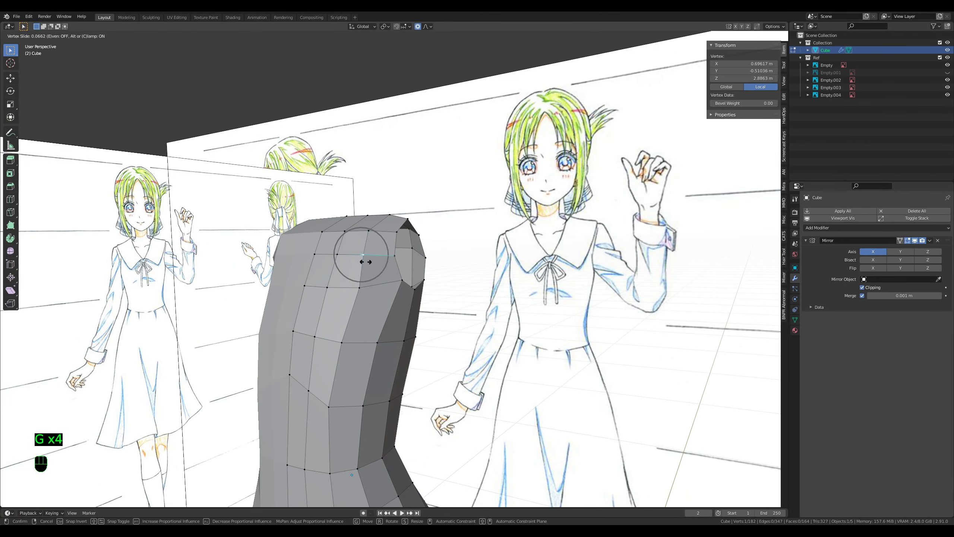
pyautogui.click(366, 261)
# Step: Slide the upper-back vertex on the centreline down along its edge
pyautogui.moveTo(366, 260); pyautogui.dragTo(316, 285, button='middle')
pyautogui.moveTo(446, 284); pyautogui.dragTo(290, 287, button='middle')
pyautogui.rightClick(434, 288)
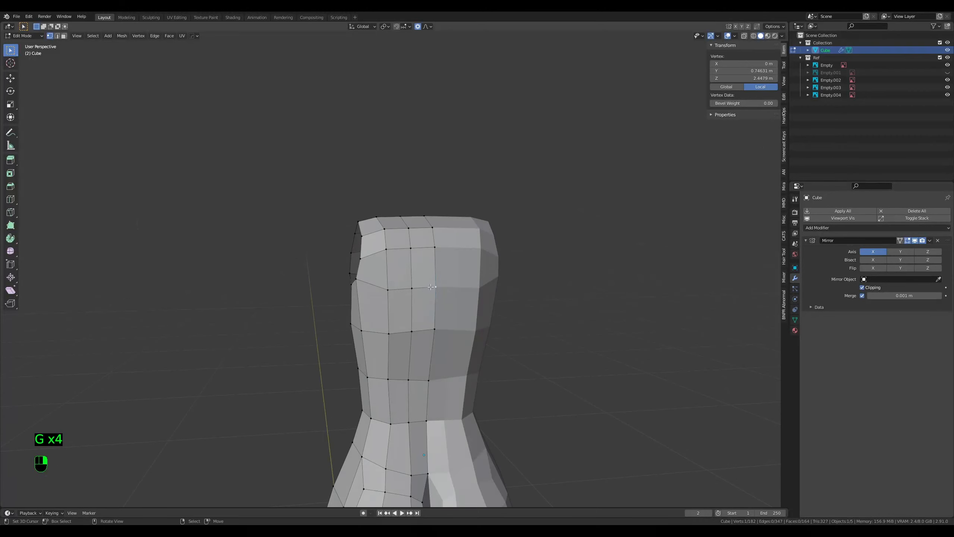
pyautogui.press('g')
pyautogui.press('g')
pyautogui.click(432, 292)
# Step: Slide the neighbouring upper-back vertices along their edges to level the rows behind the armhole
pyautogui.keyDown('ctrl'); pyautogui.click(411, 251); pyautogui.keyUp('ctrl')
pyautogui.press('g')
pyautogui.press('g')
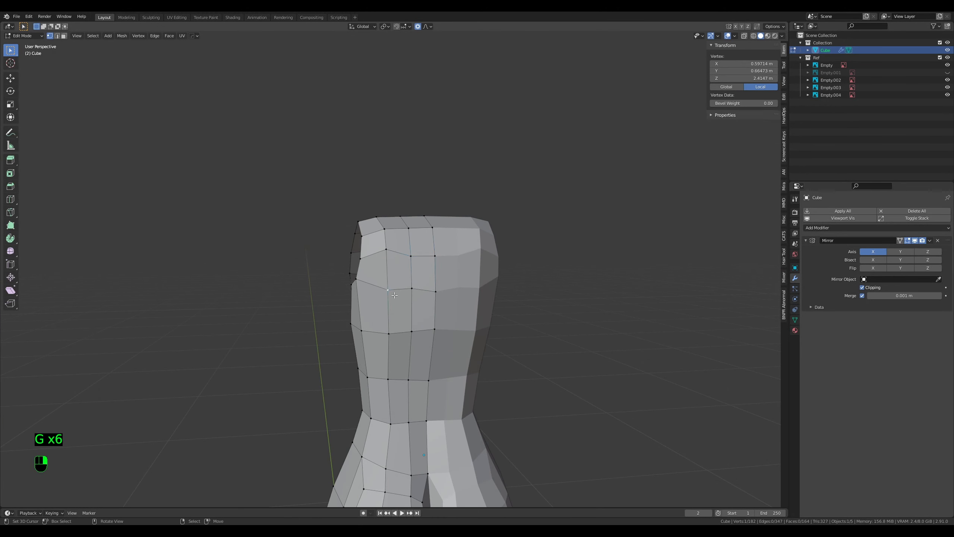
pyautogui.click(411, 290)
pyautogui.press('a')
pyautogui.press('a')
pyautogui.press('a')
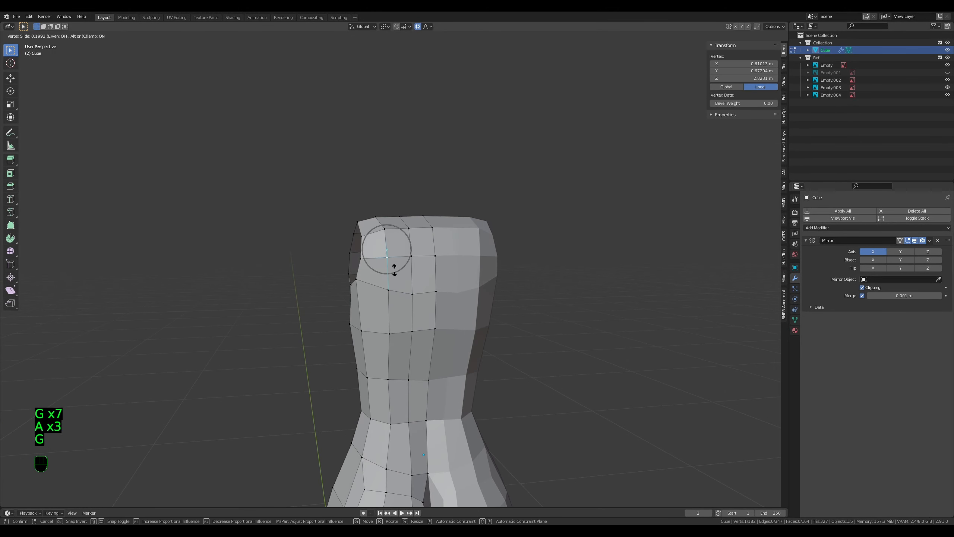
pyautogui.press('a')
pyautogui.press('a')
pyautogui.press('a')
# Step: Round the armhole edge loop into an even circle with the LoopTools Circle operation, working in the right side view
pyautogui.moveTo(319, 312); pyautogui.dragTo(285, 330, button='middle')
pyautogui.press('KP_3')
pyautogui.press('KP_5')
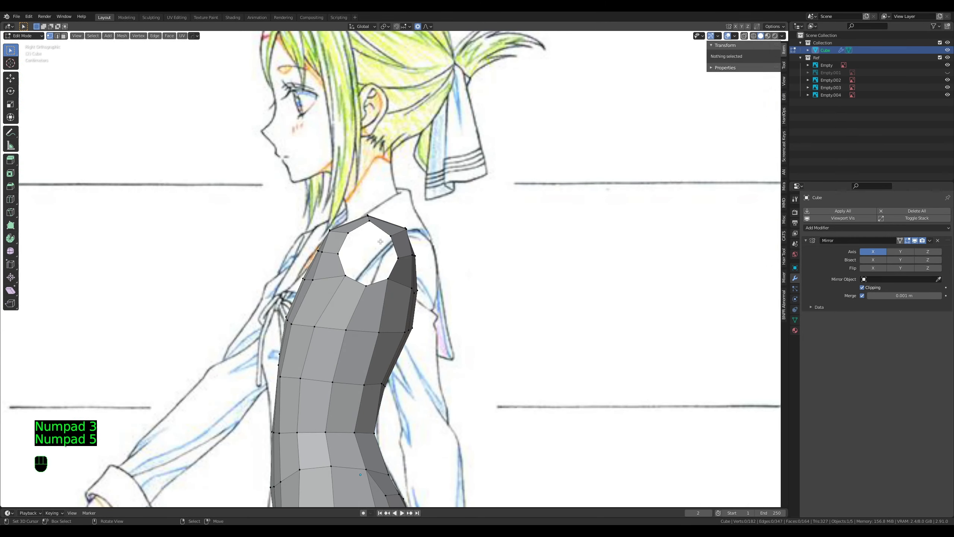
pyautogui.press('Tab')
pyautogui.press('Tab')
pyautogui.press('Tab')
pyautogui.keyDown('alt'); pyautogui.click(379, 278); pyautogui.keyUp('alt')
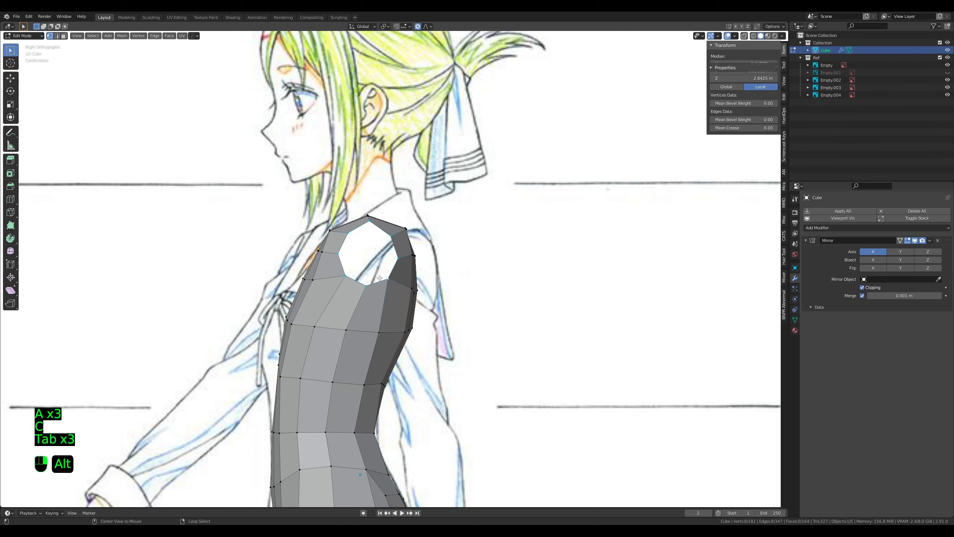
pyautogui.press('w')
pyautogui.moveTo(379, 278)
pyautogui.click(415, 287)
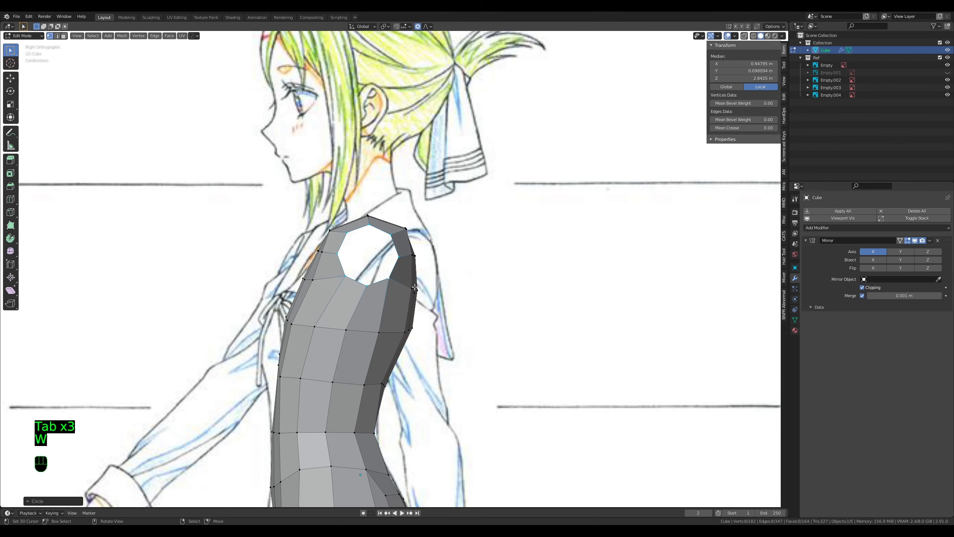
# Step: Move the rounded armhole loop towards the back of the torso in the side view
pyautogui.press('g')
pyautogui.click(431, 262)
pyautogui.press('KP_1')
pyautogui.press('KP_3')
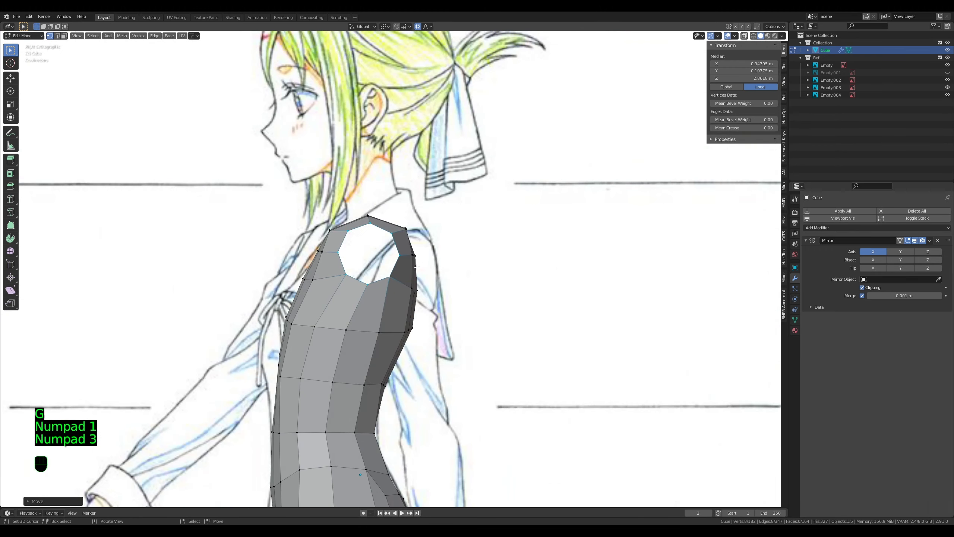
pyautogui.press('g')
pyautogui.click(425, 269)
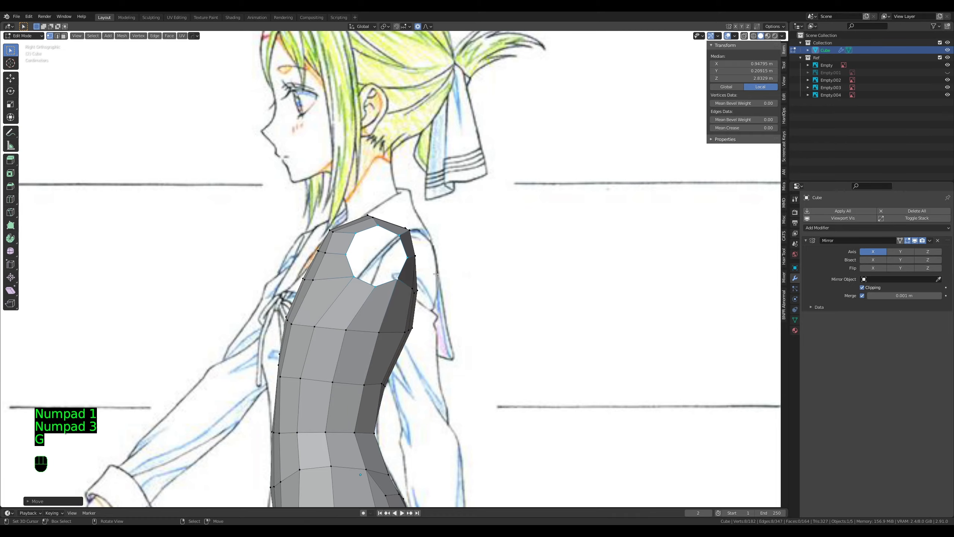
# Step: Compare the armhole with the side reference in wireframe and nudge its loop slightly forward
pyautogui.moveTo(426, 269); pyautogui.dragTo(411, 384, button='middle')
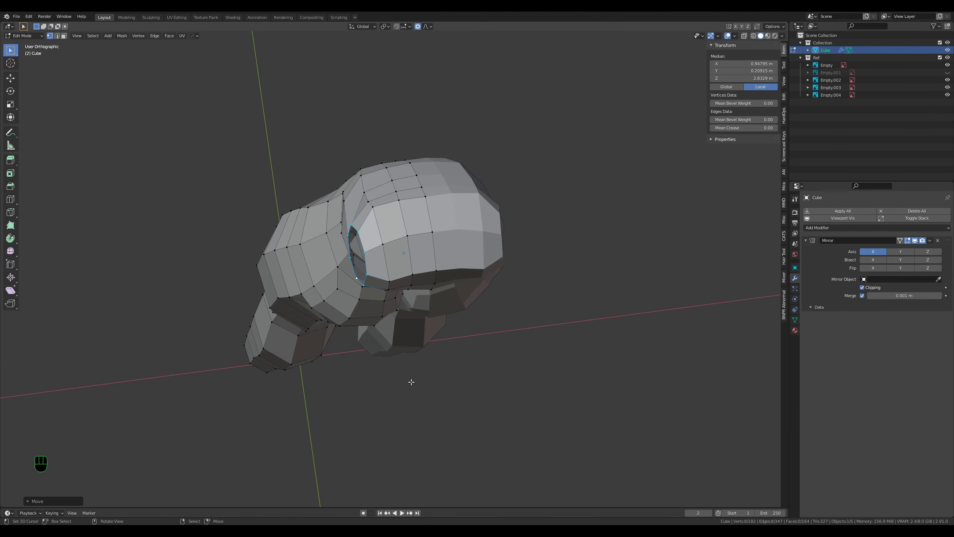
pyautogui.press('KP_3')
pyautogui.press('z')
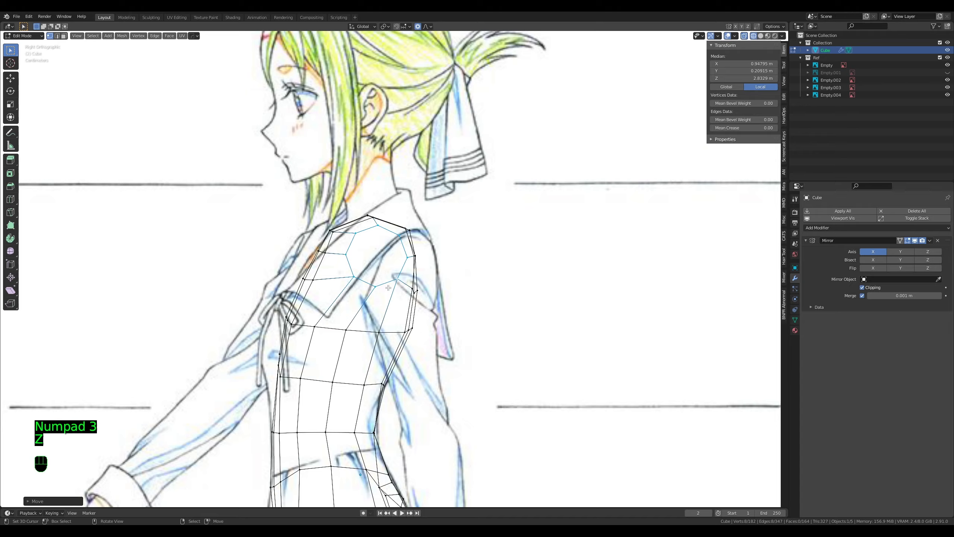
pyautogui.scroll(-10, 493, 303)
pyautogui.scroll(10, 494, 304)
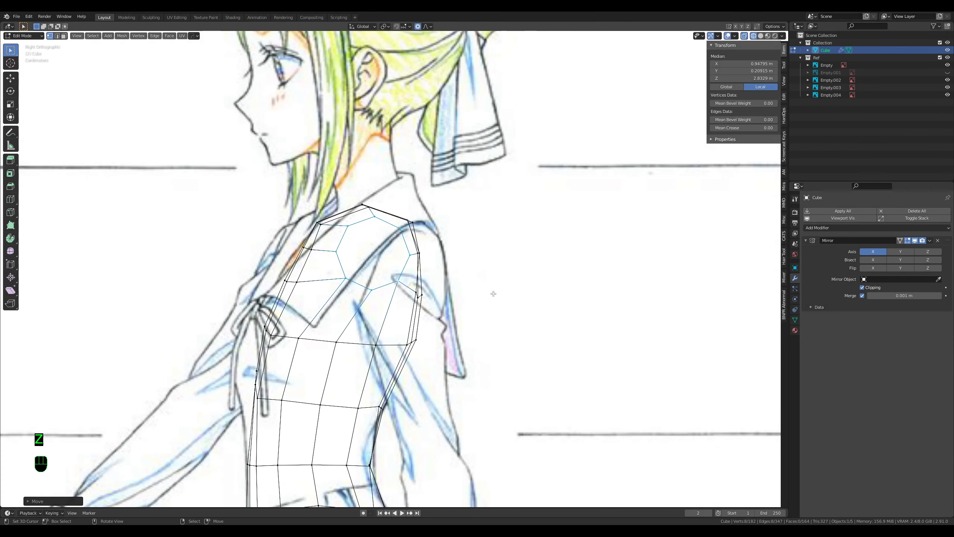
pyautogui.press('g')
pyautogui.click(495, 294)
pyautogui.press('z')
# Step: Duplicate the armhole loop and place the copy outside the shoulder over the upper arm in the front view
pyautogui.press('KP_1')
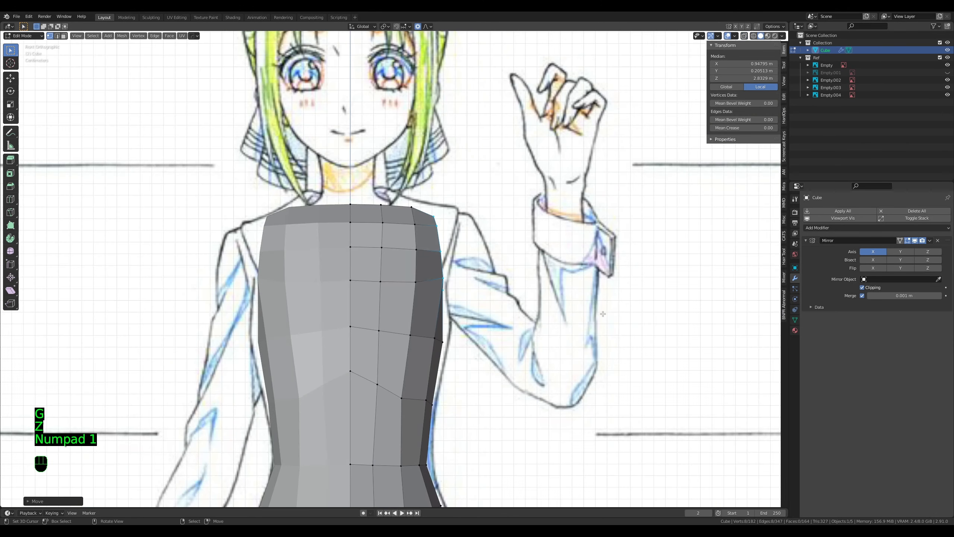
pyautogui.moveTo(502, 263); pyautogui.dragTo(461, 273, button='middle')
pyautogui.press('KP_1')
pyautogui.hotkey('shift', 'd')
pyautogui.click(509, 275)
pyautogui.keyDown('shift'); pyautogui.moveTo(575, 318); pyautogui.dragTo(537, 295, button='middle'); pyautogui.keyUp('shift')
pyautogui.press('r')
pyautogui.rightClick(551, 298)
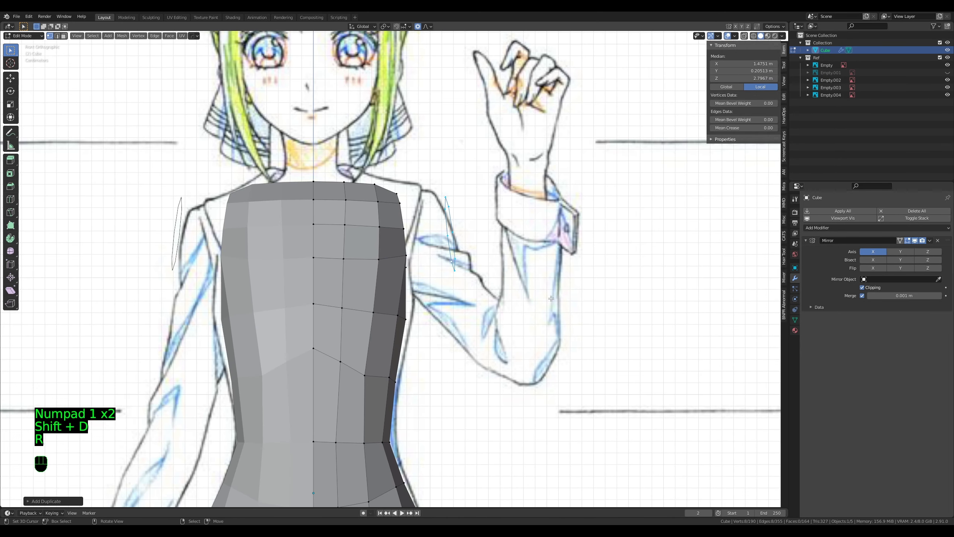
pyautogui.scroll(2, 551, 298)
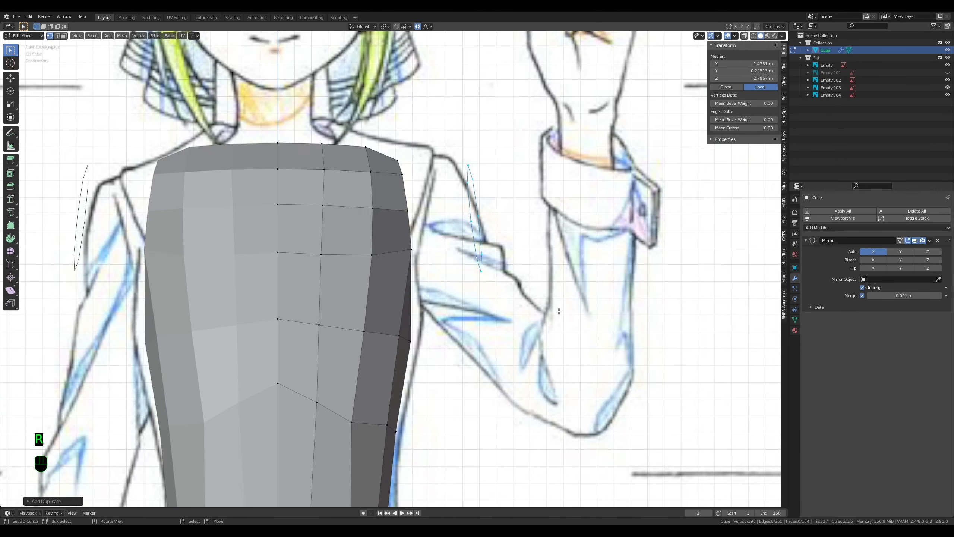
# Step: Rotate the duplicated loop until it stands upright and edge-on in the front view, and scale it down
pyautogui.press('r')
pyautogui.press('r')
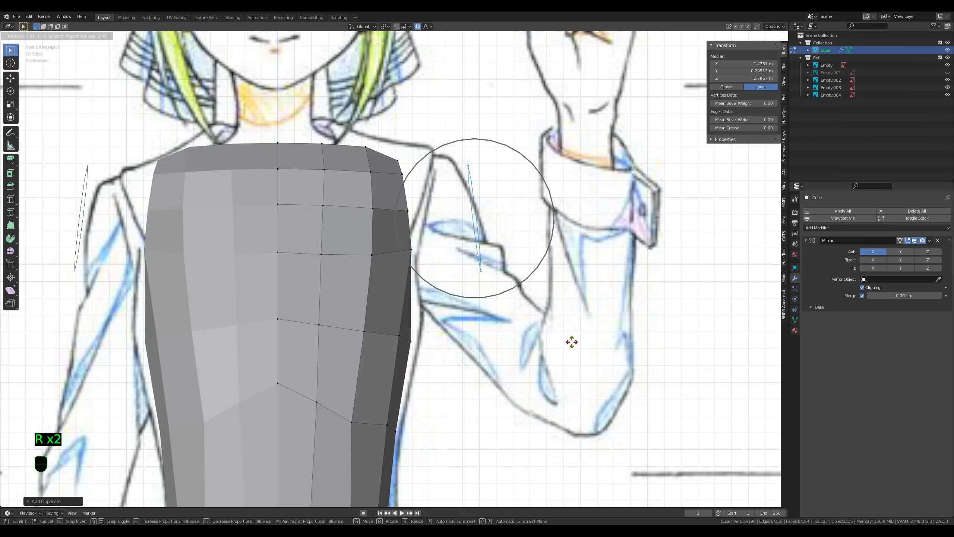
pyautogui.press('r')
pyautogui.press('s')
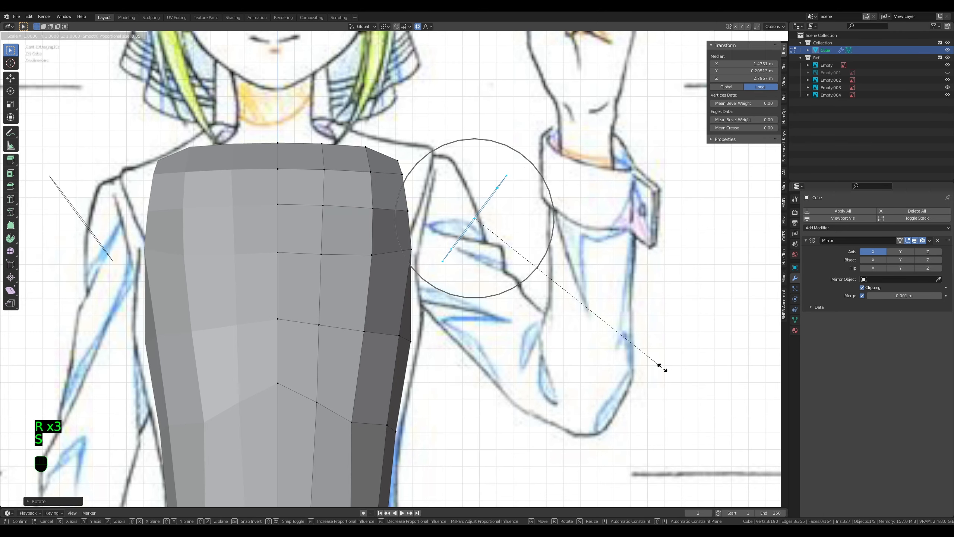
pyautogui.press('r')
pyautogui.press('s')
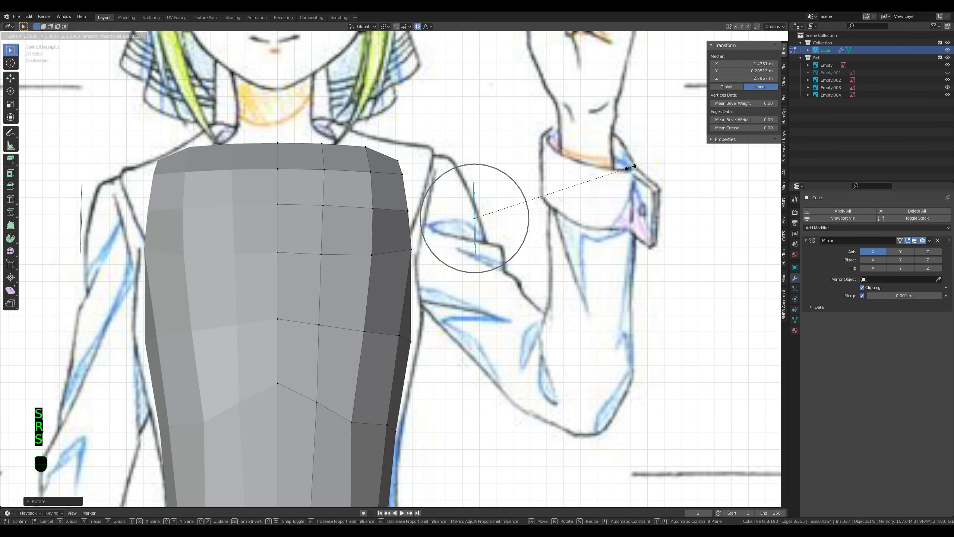
pyautogui.click(631, 167)
# Step: Even out the duplicated loop with LoopTools Circle, then tilt it across the upper arm and move it closer to the shoulder
pyautogui.press('w')
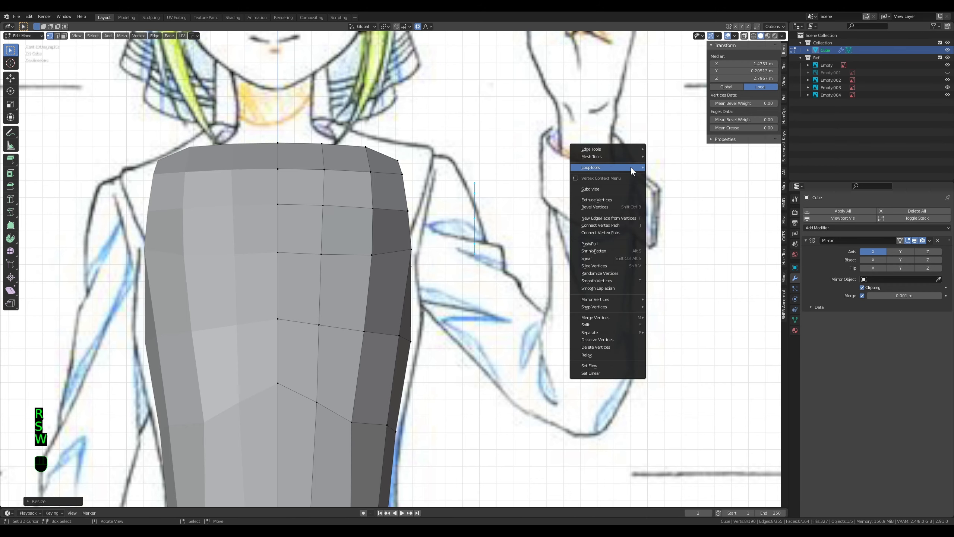
pyautogui.moveTo(630, 167)
pyautogui.click(658, 176)
pyautogui.press('r')
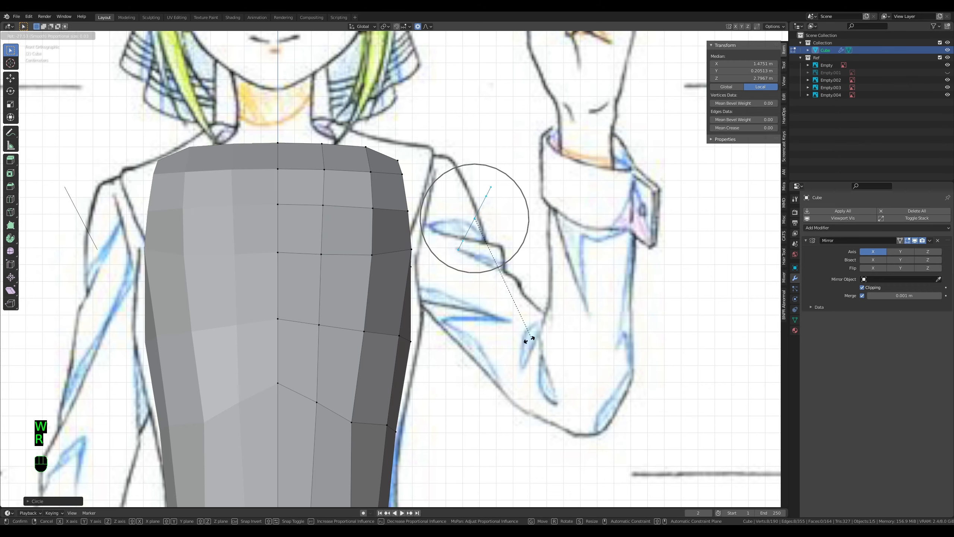
pyautogui.click(505, 345)
pyautogui.press('g')
pyautogui.click(513, 333)
# Step: Refine the size, tilt and position of the arm loop so it sits just outside the armhole
pyautogui.scroll(-4, 511, 331)
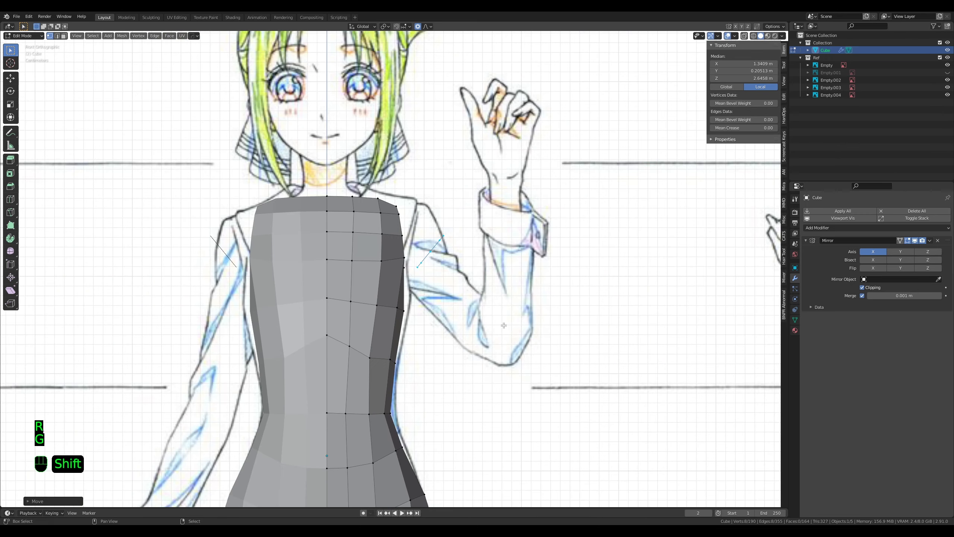
pyautogui.press('s')
pyautogui.click(506, 328)
pyautogui.press('g')
pyautogui.press('r')
pyautogui.click(495, 350)
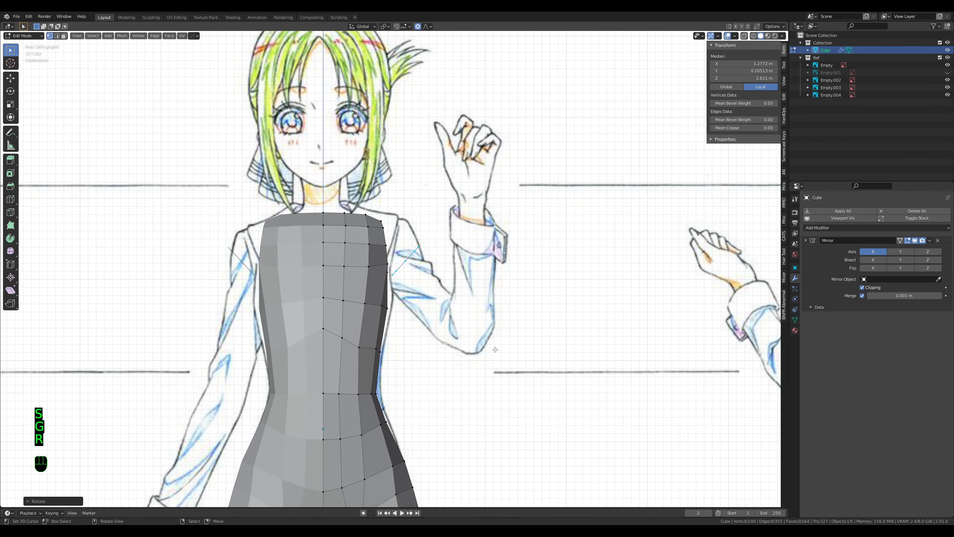
pyautogui.press('g')
pyautogui.click(496, 343)
pyautogui.press('g')
pyautogui.click(497, 342)
# Step: Extrude the arm loop diagonally down and outward into a long straight arm tube
pyautogui.keyDown('shift'); pyautogui.moveTo(496, 340); pyautogui.dragTo(470, 298, button='middle'); pyautogui.keyUp('shift')
pyautogui.press('e')
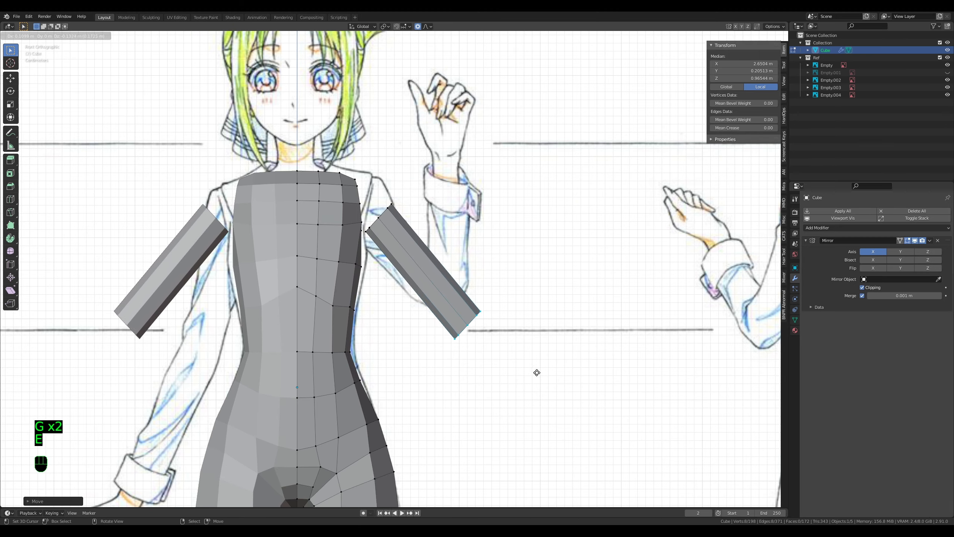
pyautogui.click(612, 450)
# Step: Move the arm tube's wrist end inward and down to the reference wrist, and rotate it square to the arm
pyautogui.keyDown('shift'); pyautogui.moveTo(552, 427); pyautogui.dragTo(561, 272, button='middle'); pyautogui.keyUp('shift')
pyautogui.keyDown('shift'); pyautogui.moveTo(556, 313); pyautogui.dragTo(558, 348, button='middle'); pyautogui.keyUp('shift')
pyautogui.scroll(-1, 582, 327)
pyautogui.press('g')
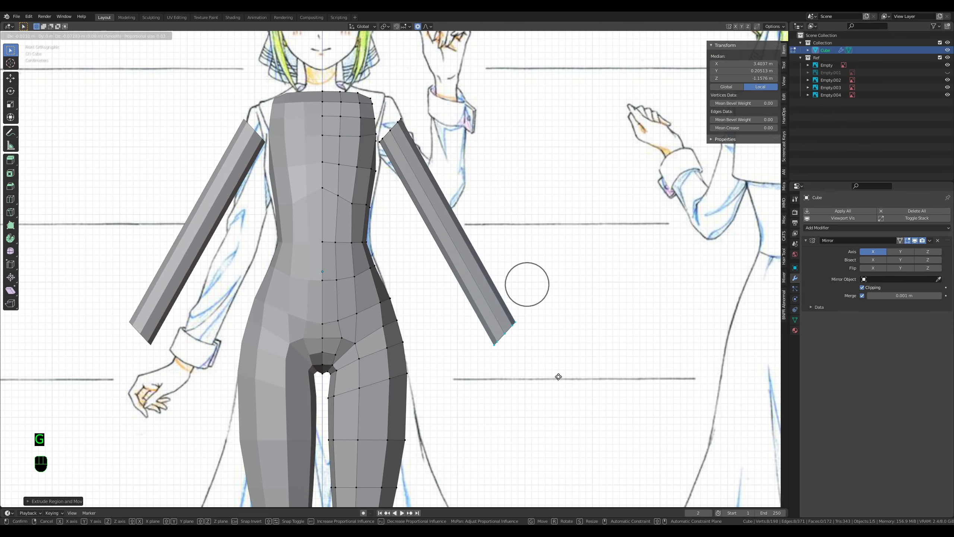
pyautogui.click(505, 392)
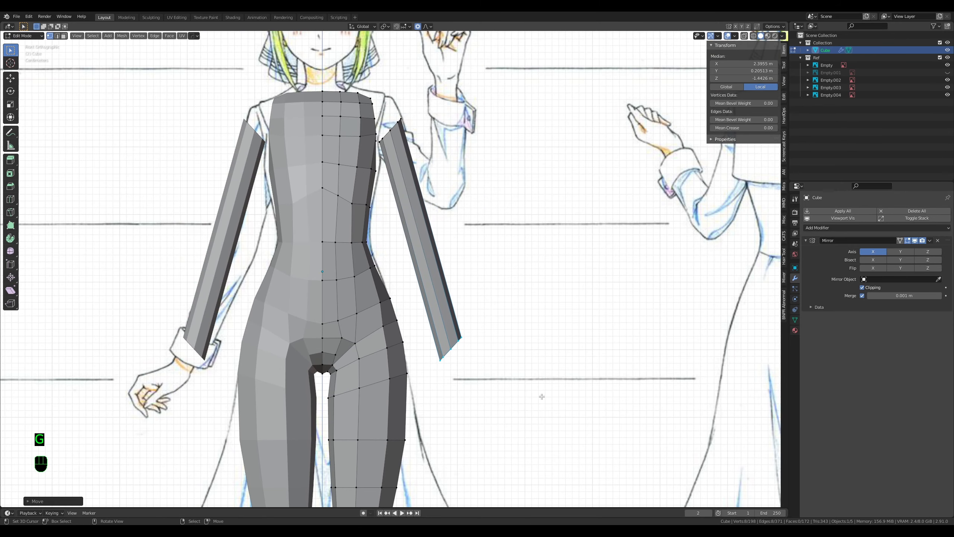
pyautogui.press('r')
pyautogui.click(497, 427)
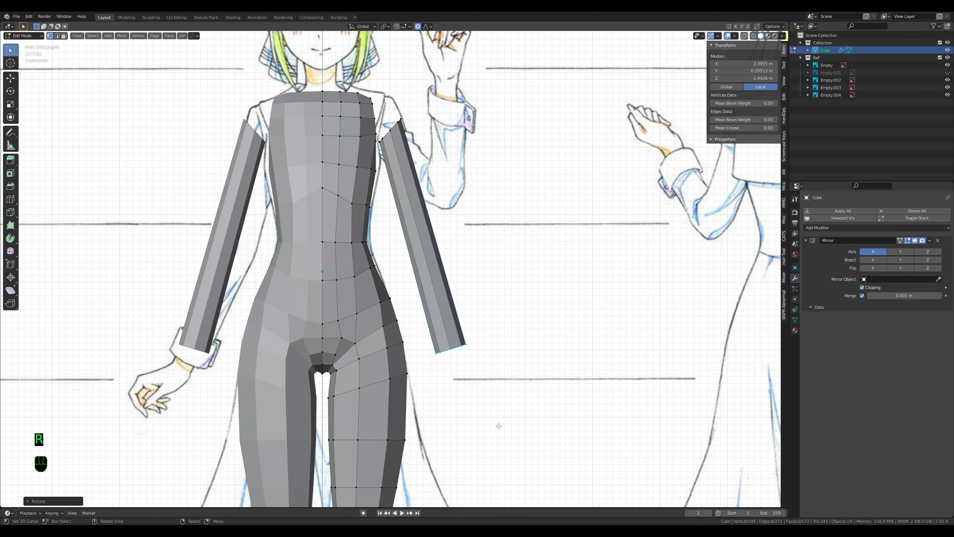
# Step: Rotate the wrist loop outward around the 3D cursor at the shoulder to raise the arm, and nudge it into line
pyautogui.click(385, 27)
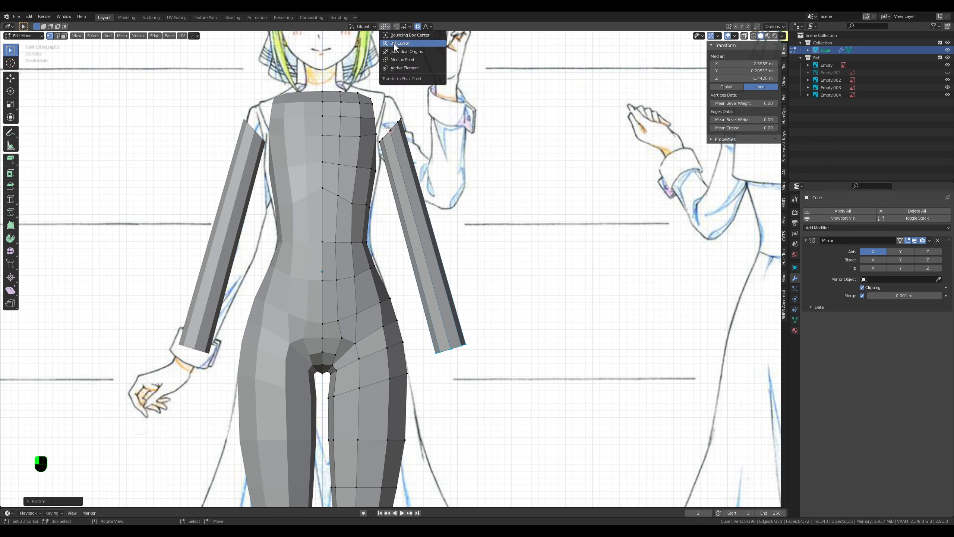
pyautogui.click(404, 47)
pyautogui.press('r')
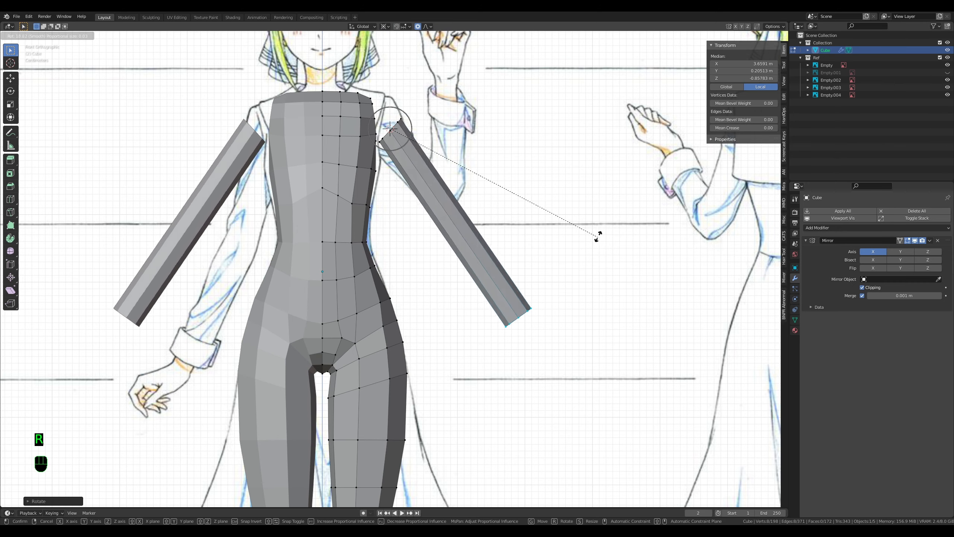
pyautogui.click(610, 209)
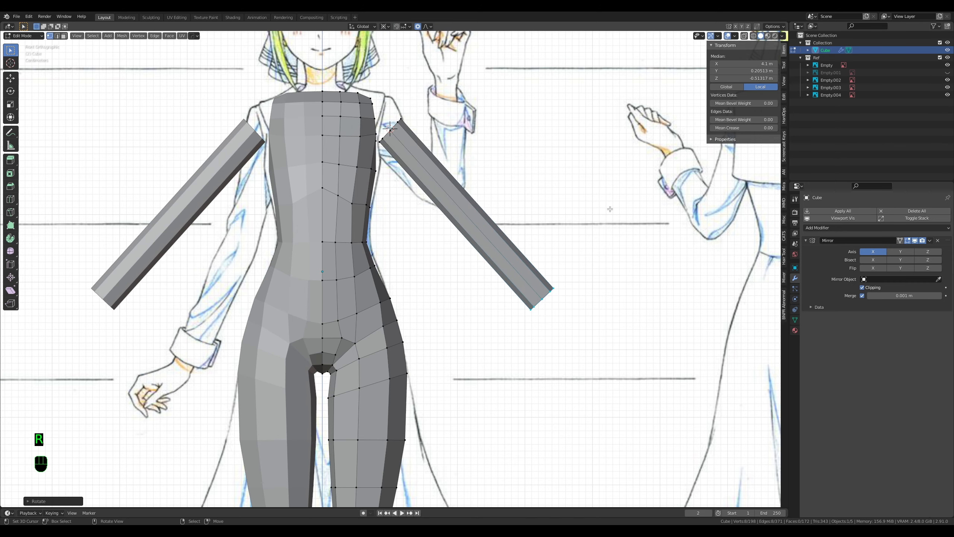
pyautogui.press('g')
pyautogui.click(602, 324)
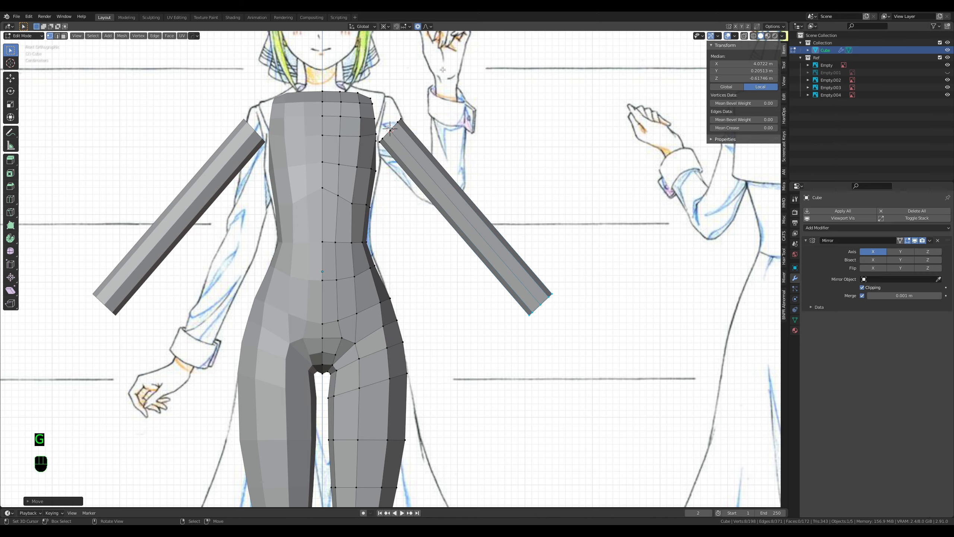
# Step: Restore the Median Point pivot and add an edge loop halfway along the arm
pyautogui.click(383, 27)
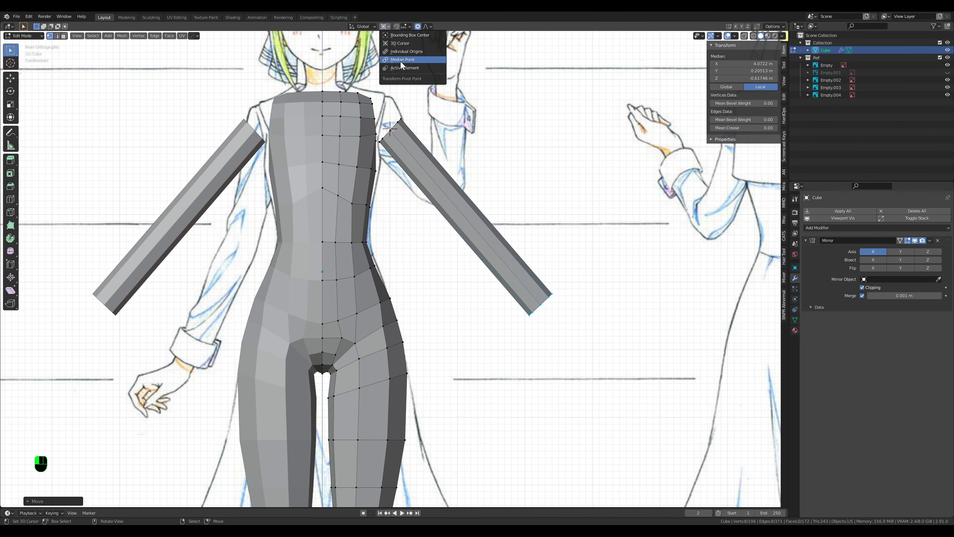
pyautogui.click(401, 63)
pyautogui.keyDown('shift'); pyautogui.moveTo(557, 248); pyautogui.dragTo(558, 289, button='middle'); pyautogui.keyUp('shift')
pyautogui.keyDown('shift'); pyautogui.moveTo(411, 207); pyautogui.dragTo(417, 229, button='middle'); pyautogui.keyUp('shift')
pyautogui.scroll(1, 424, 249)
pyautogui.hotkey('ctrl', 'r')
pyautogui.click(488, 278)
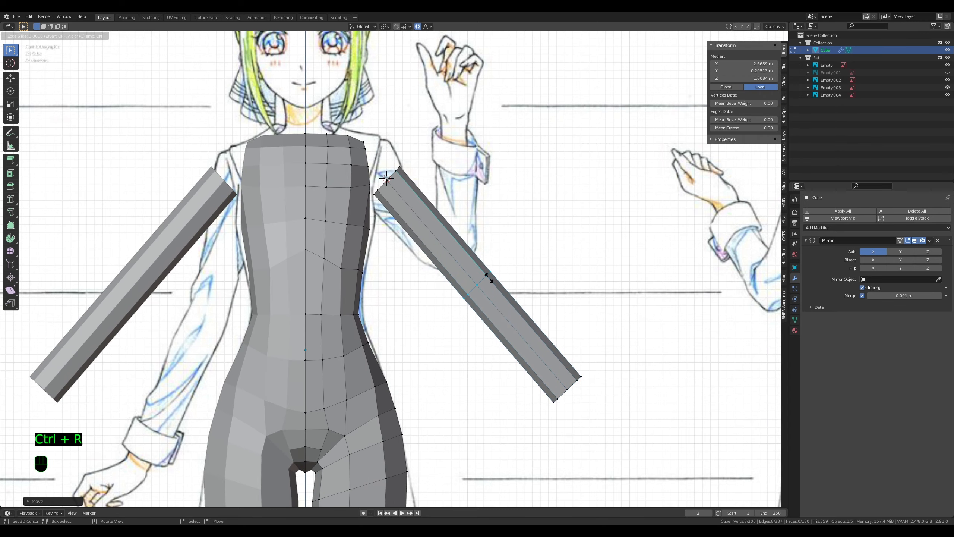
pyautogui.click(488, 278)
pyautogui.rightClick(484, 281)
# Step: Shift the middle arm loop slightly towards the shoulder, and scale down both it and the wrist loop
pyautogui.press('g')
pyautogui.rightClick(484, 281)
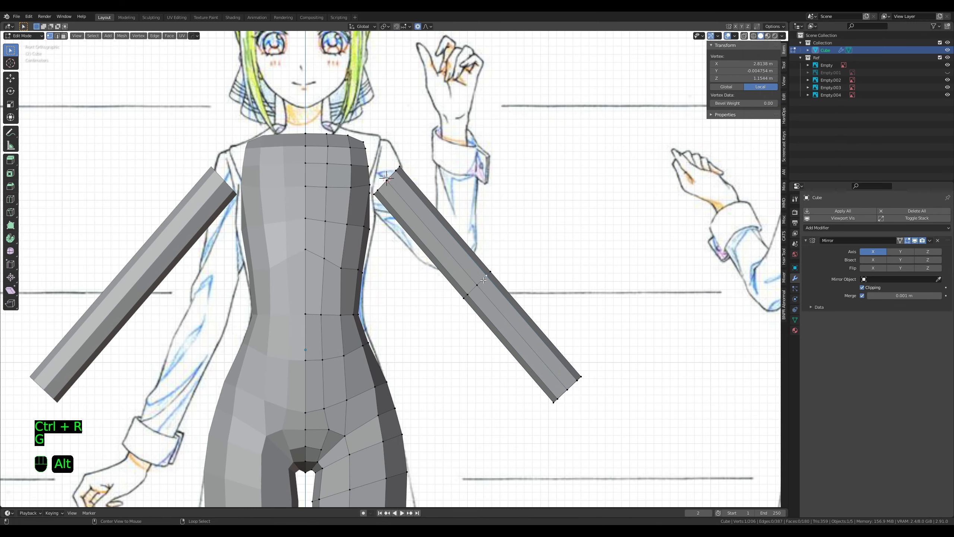
pyautogui.keyDown('alt'); pyautogui.rightClick(484, 280); pyautogui.keyUp('alt')
pyautogui.press('g')
pyautogui.click(479, 276)
pyautogui.press('s')
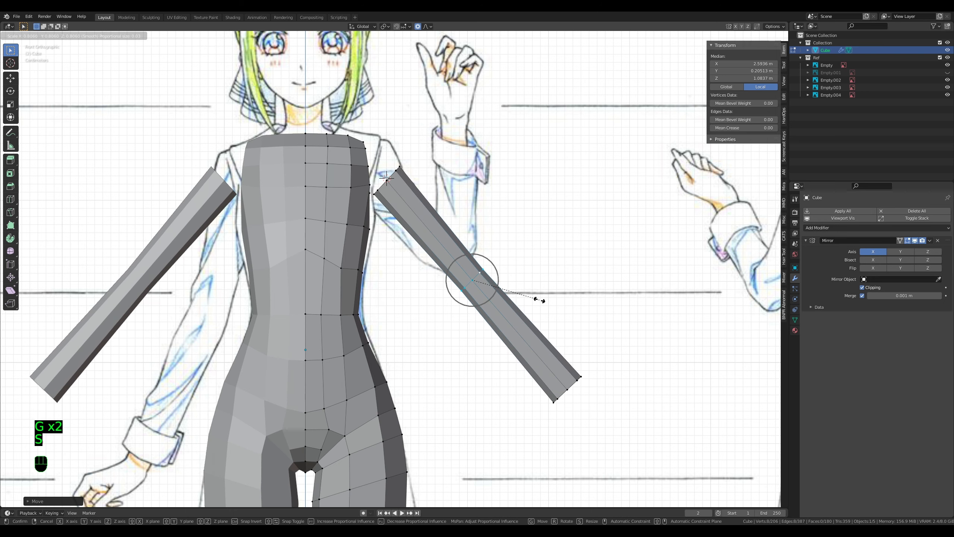
pyautogui.click(539, 300)
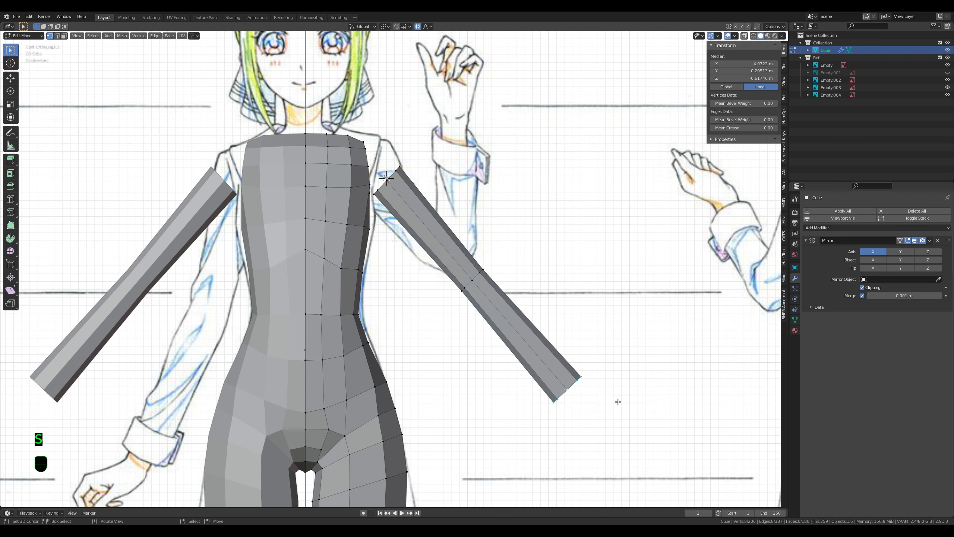
pyautogui.press('s')
pyautogui.click(606, 399)
# Step: Add an edge loop halfway along the forearm and bevel it into two spaced loops
pyautogui.hotkey('ctrl', 'r')
pyautogui.click(501, 312)
pyautogui.rightClick(501, 312)
pyautogui.press('g')
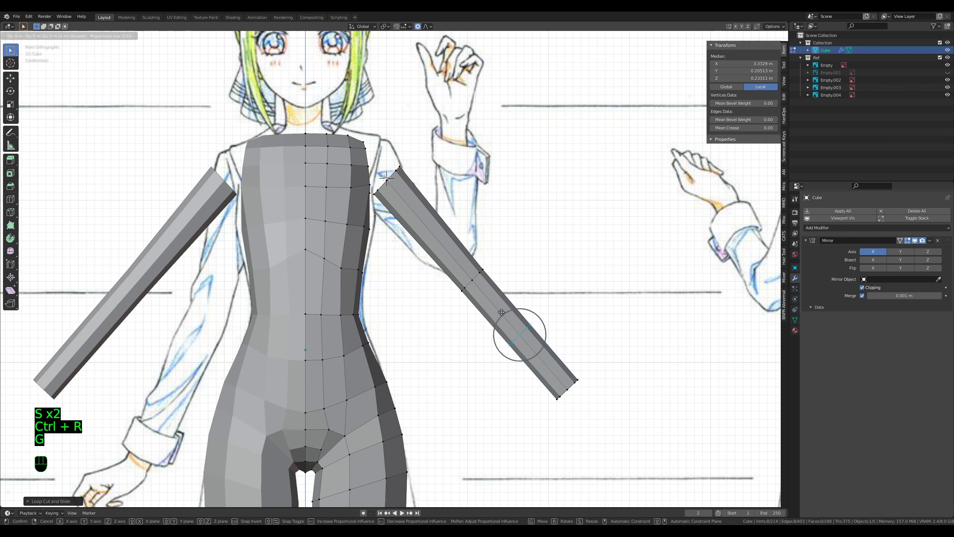
pyautogui.click(481, 293)
pyautogui.hotkey('ctrl', 'b')
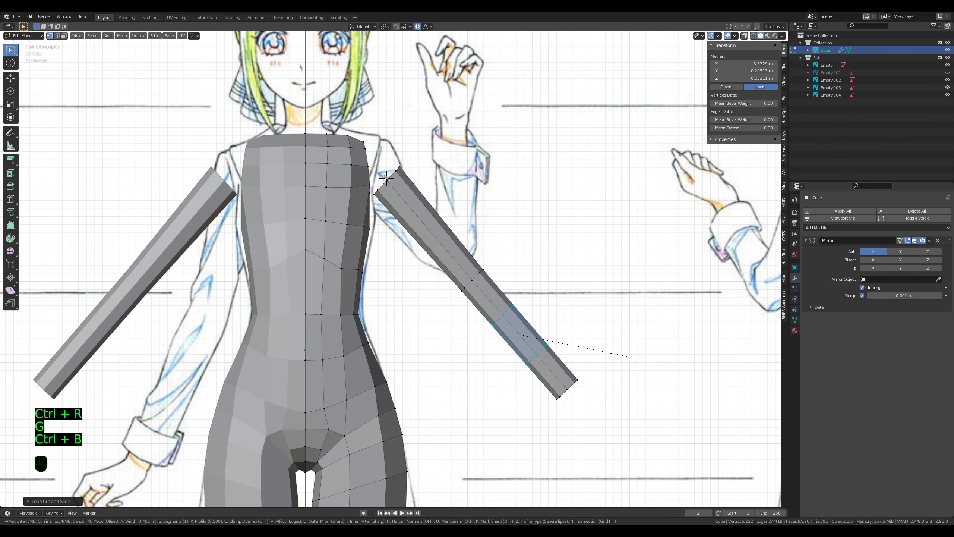
# Step: Enlarge the upper forearm loop and move it towards the elbow to bulge the forearm
pyautogui.press('s')
pyautogui.press('g')
pyautogui.press('s')
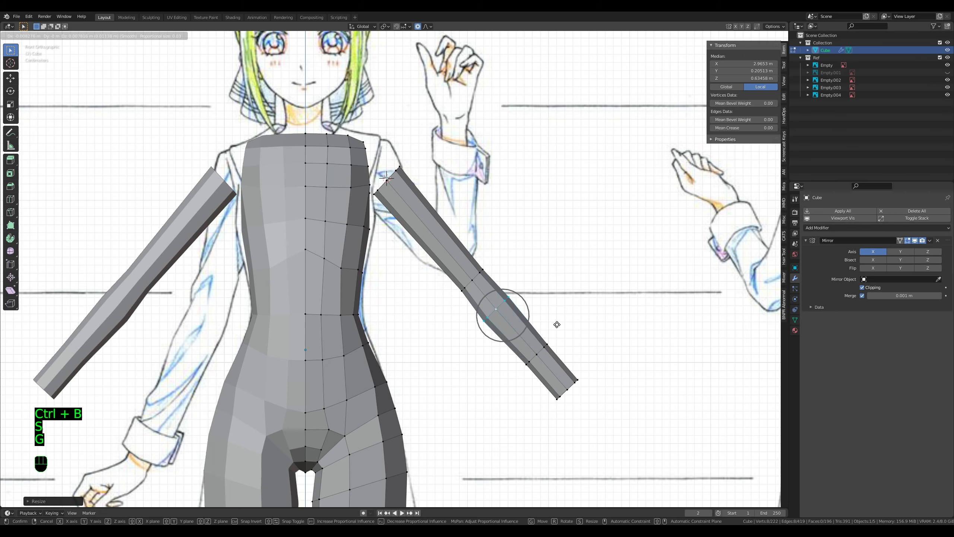
pyautogui.press('g')
pyautogui.click(568, 327)
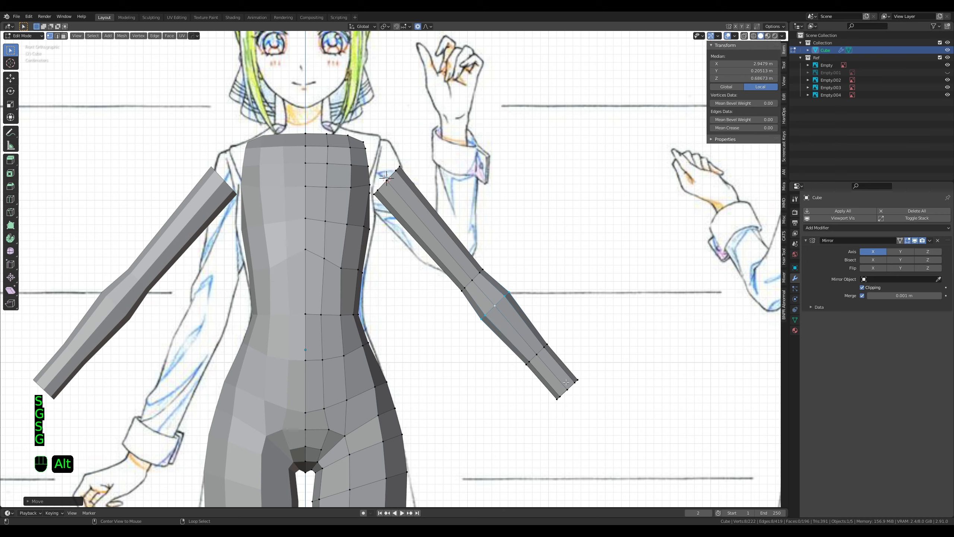
# Step: Scale down the wrist loop of the arm slightly and clear the selection
pyautogui.press('s')
pyautogui.rightClick(590, 391)
pyautogui.press('s')
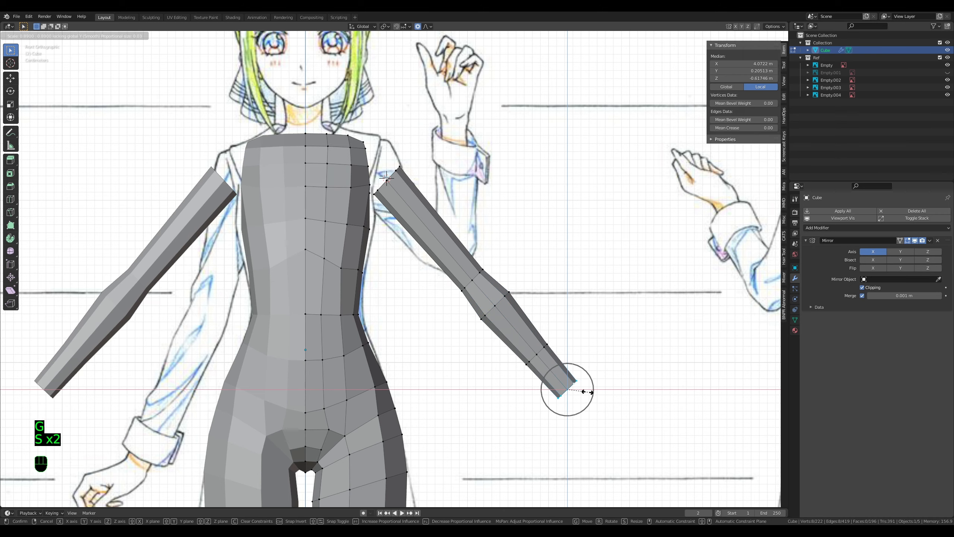
pyautogui.click(586, 391)
pyautogui.press('a')
pyautogui.press('a')
pyautogui.press('a')
# Step: Add an edge loop halfway along the upper arm and scale it up slightly
pyautogui.hotkey('ctrl', 'r')
pyautogui.click(442, 218)
pyautogui.rightClick(442, 218)
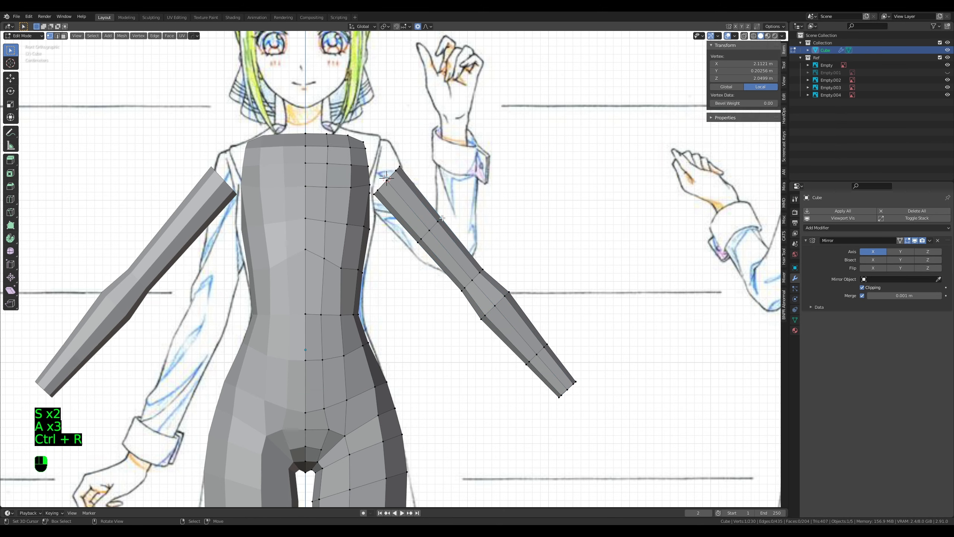
pyautogui.press('s')
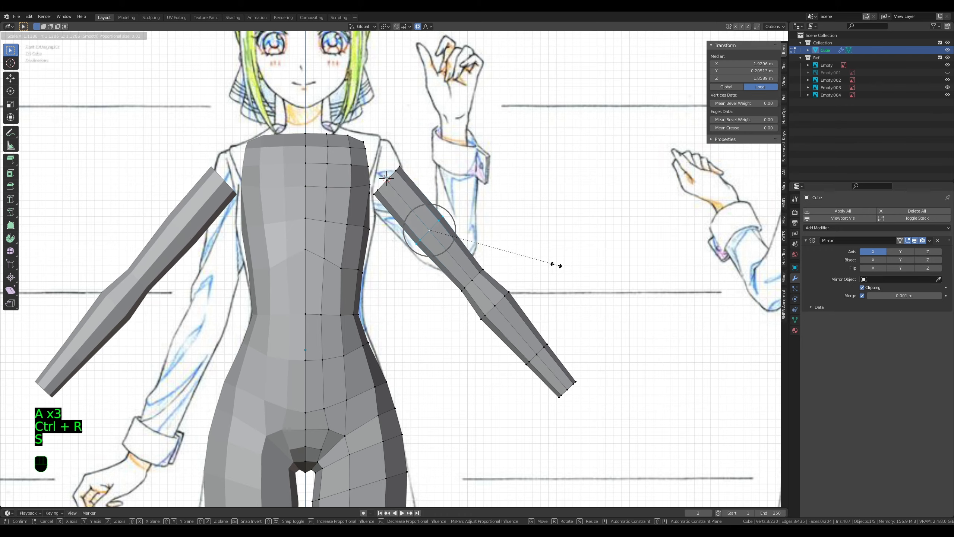
pyautogui.click(554, 265)
# Step: Scale up the arm's open shoulder-end loop slightly, checking it against the armhole in front and side views
pyautogui.scroll(1, 424, 225)
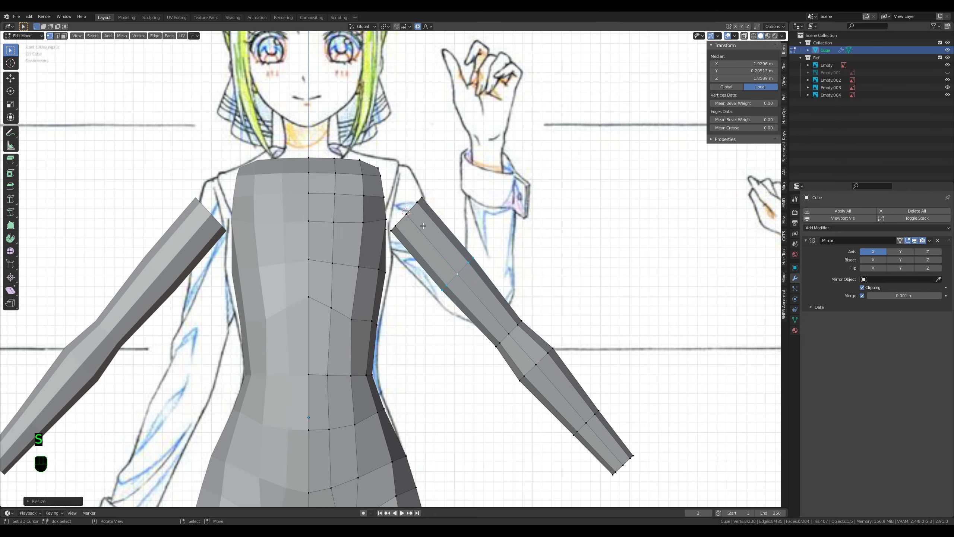
pyautogui.press('s')
pyautogui.click(465, 230)
pyautogui.keyDown('shift'); pyautogui.moveTo(465, 230); pyautogui.dragTo(444, 285, button='middle'); pyautogui.keyUp('shift')
pyautogui.moveTo(445, 284); pyautogui.dragTo(395, 337, button='middle')
pyautogui.scroll(9, 394, 338)
pyautogui.scroll(-2, 395, 338)
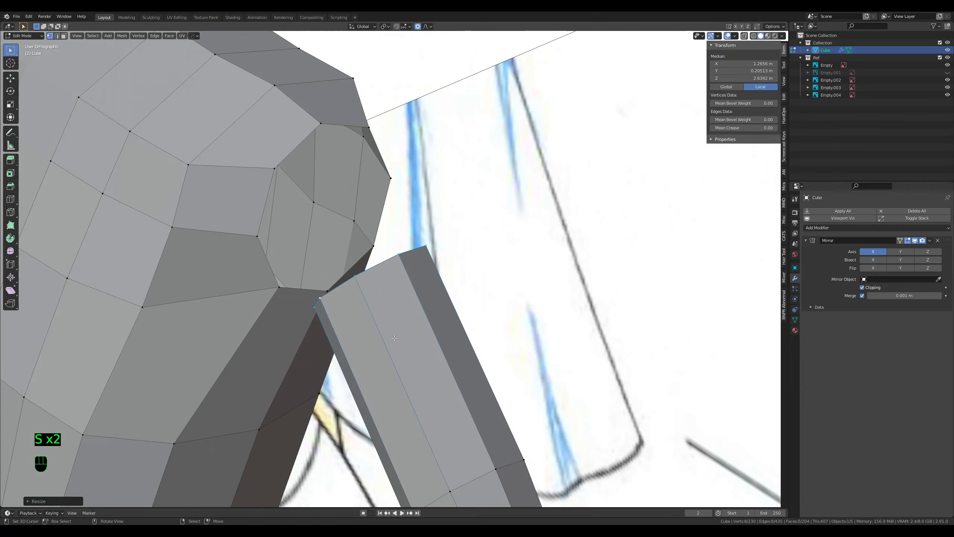
pyautogui.press('KP_3')
pyautogui.press('s')
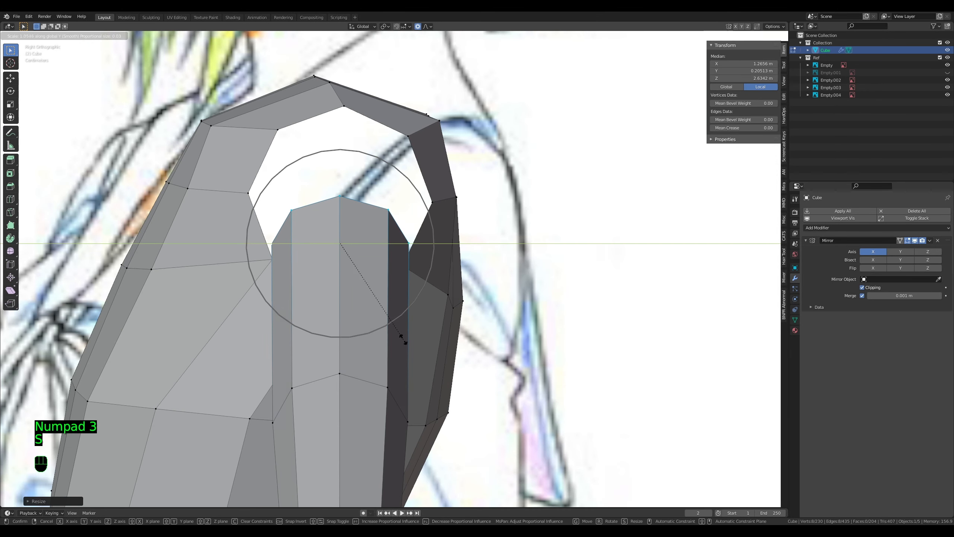
pyautogui.click(408, 399)
pyautogui.keyDown('shift'); pyautogui.moveTo(408, 399); pyautogui.dragTo(403, 377, button='middle'); pyautogui.keyUp('shift')
pyautogui.press('s')
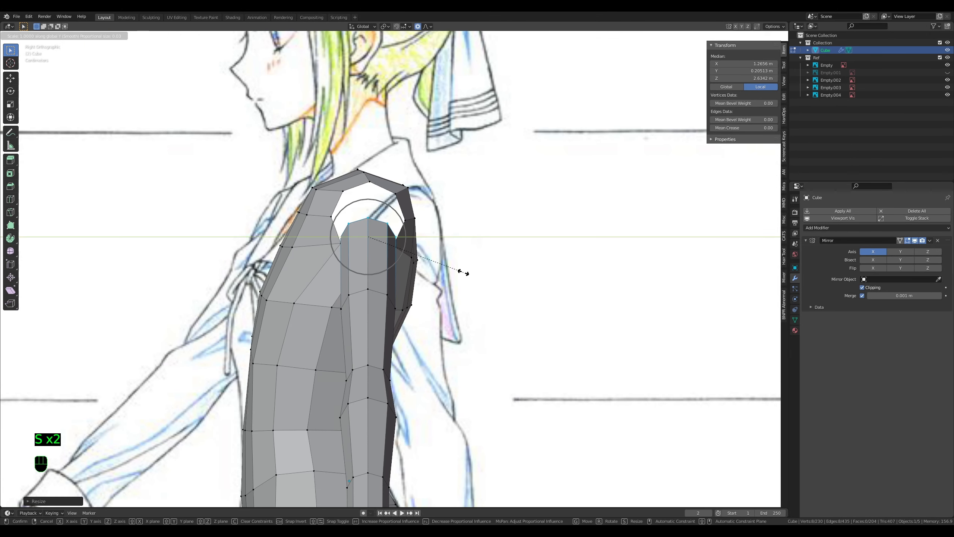
pyautogui.click(466, 272)
# Step: Select the torso's armhole loop and narrow it along the Y axis in side view
pyautogui.press('KP_1')
pyautogui.moveTo(466, 271); pyautogui.dragTo(408, 308, button='middle')
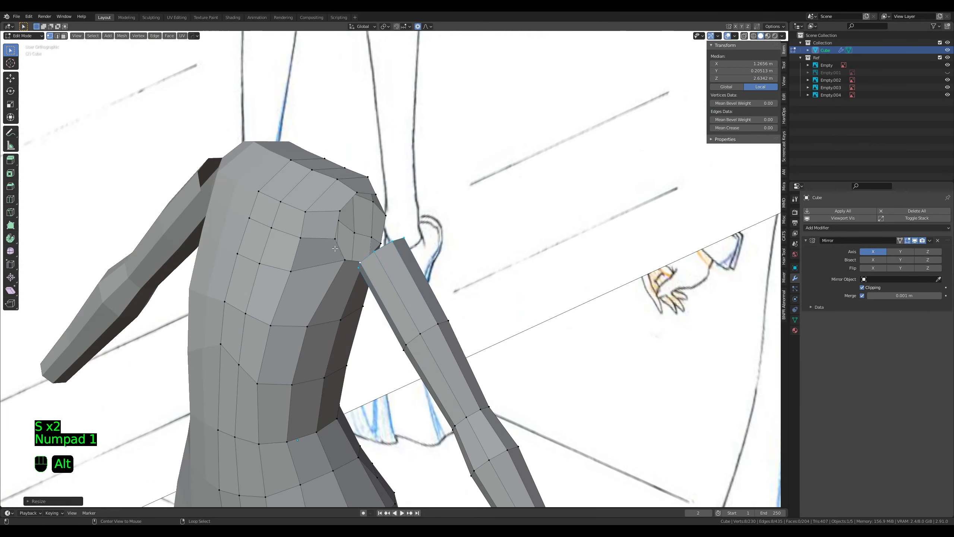
pyautogui.keyDown('alt'); pyautogui.rightClick(347, 229); pyautogui.keyUp('alt')
pyautogui.press('KP_3')
pyautogui.press('s')
pyautogui.rightClick(445, 259)
pyautogui.press('s')
pyautogui.press('y')
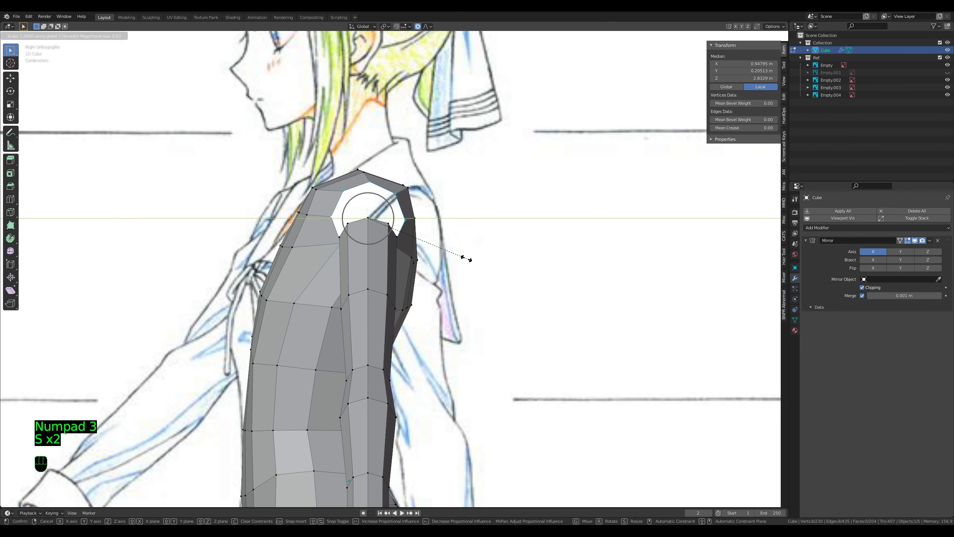
pyautogui.click(441, 258)
# Step: Select the whole linked arm and move it slightly backward in side view to line up with the armhole
pyautogui.moveTo(442, 258); pyautogui.dragTo(426, 287, button='middle')
pyautogui.press('a')
pyautogui.press('a')
pyautogui.press('a')
pyautogui.press('l')
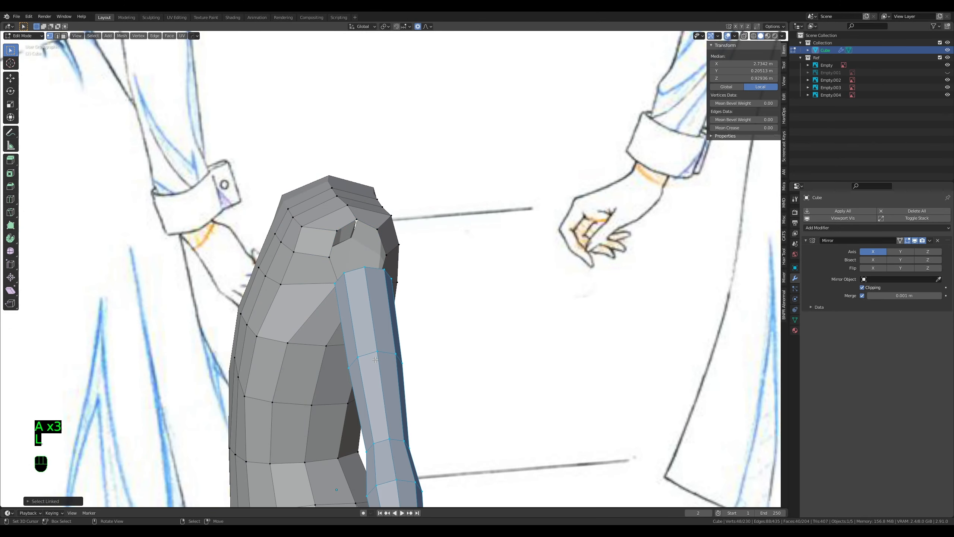
pyautogui.press('KP_3')
pyautogui.press('g')
pyautogui.click(378, 360)
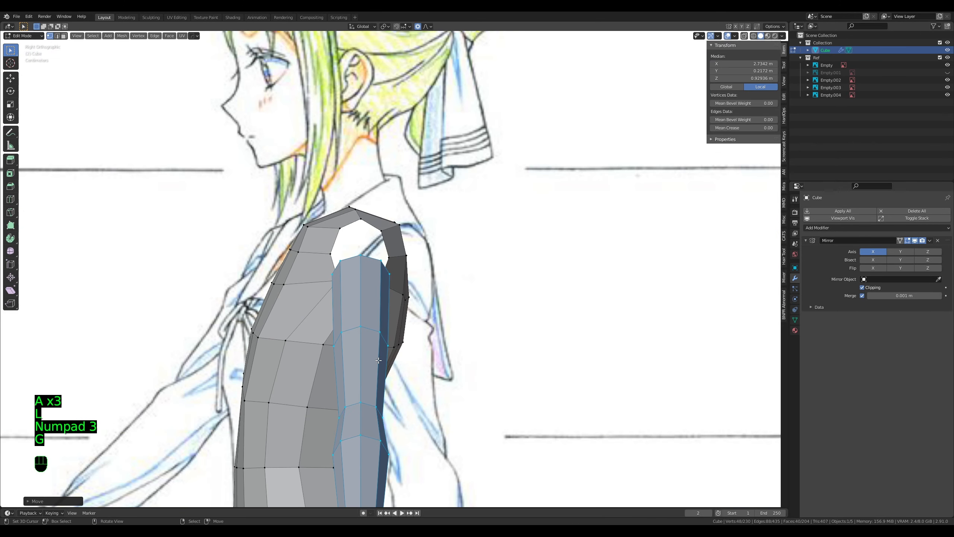
# Step: Adjust the scale of the whole arm relative to the torso
pyautogui.press('KP_1')
pyautogui.press('Tab')
pyautogui.press('Tab')
pyautogui.moveTo(381, 328); pyautogui.dragTo(385, 299, button='middle')
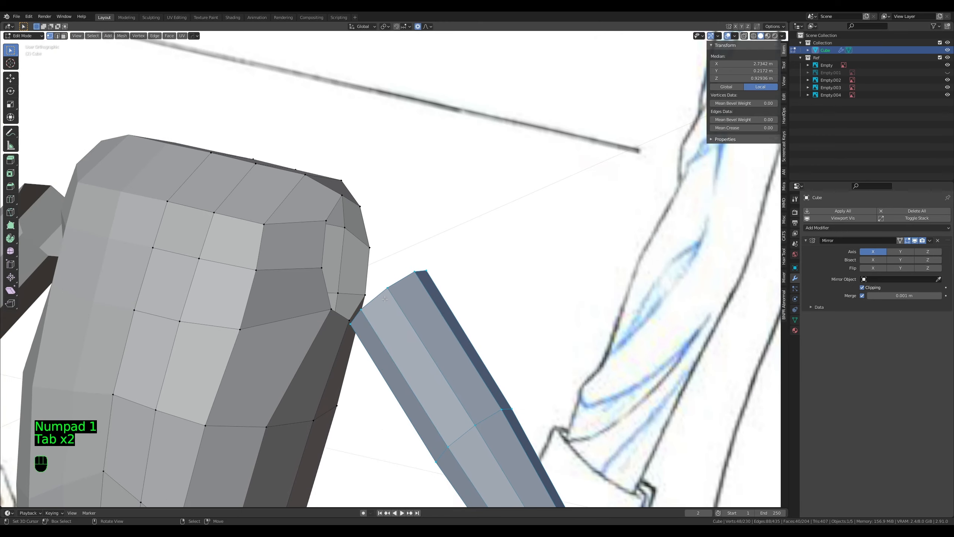
pyautogui.press('s')
pyautogui.click(517, 326)
# Step: Connect the armhole to the arm with one edge at the armpit and one edge at the top of the shoulder
pyautogui.moveTo(518, 326); pyautogui.dragTo(356, 377, button='middle')
pyautogui.click(383, 338)
pyautogui.keyDown('shift'); pyautogui.click(375, 339); pyautogui.keyUp('shift')
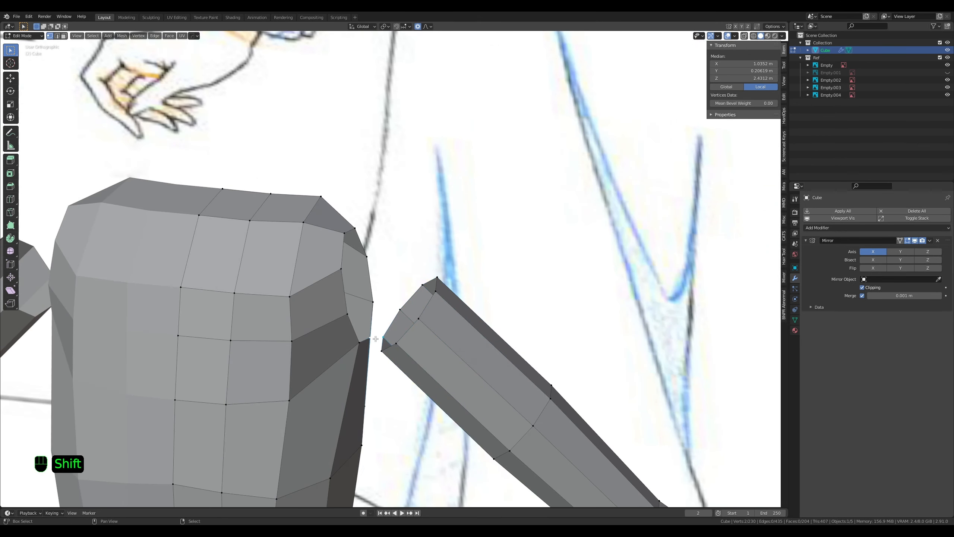
pyautogui.press('f')
pyautogui.moveTo(376, 339); pyautogui.dragTo(351, 287, button='middle')
pyautogui.click(352, 287)
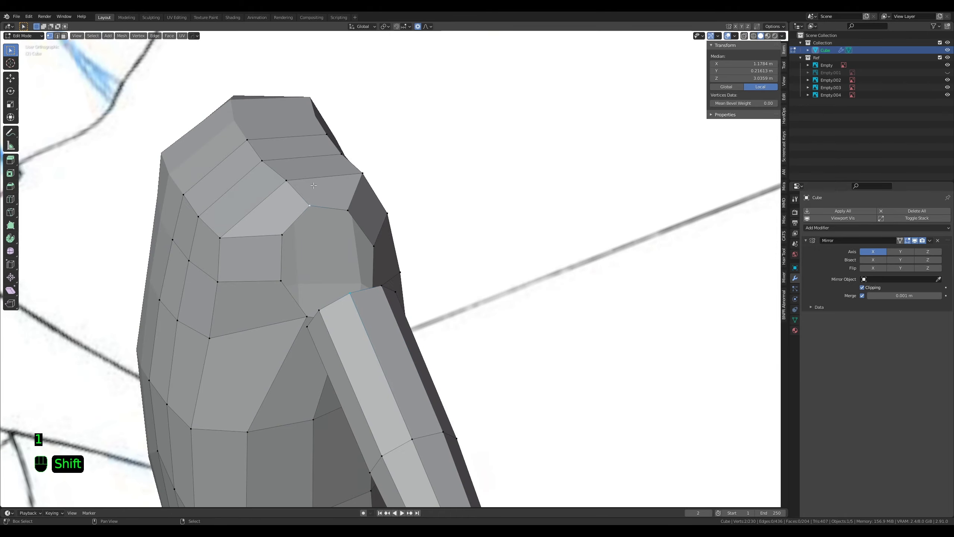
pyautogui.press('f')
# Step: Fill two adjacent faces over the shoulder between the top of the armhole and the arm's open end
pyautogui.press('KP_Decimal')
pyautogui.press('KP_5')
pyautogui.scroll(-3, 379, 325)
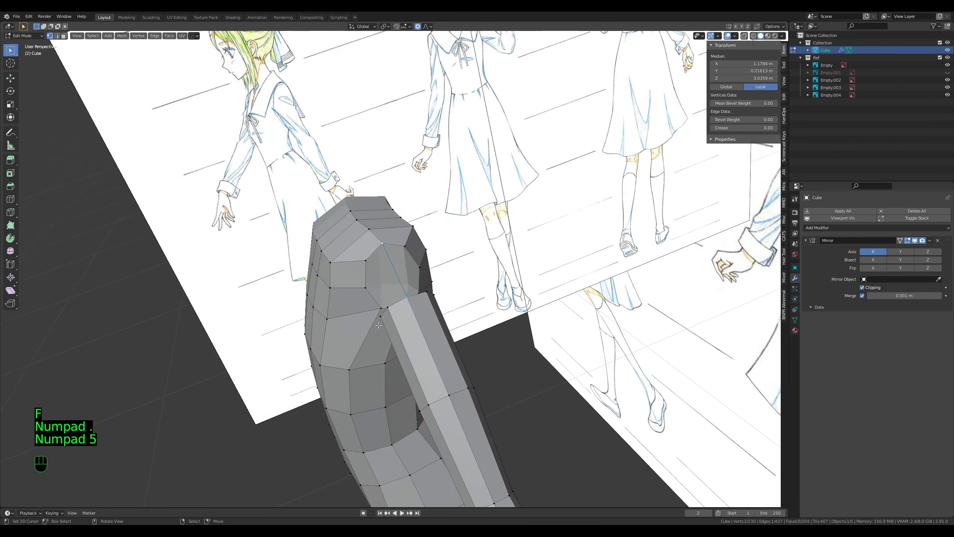
pyautogui.moveTo(378, 325); pyautogui.dragTo(406, 315, button='middle')
pyautogui.press('2')
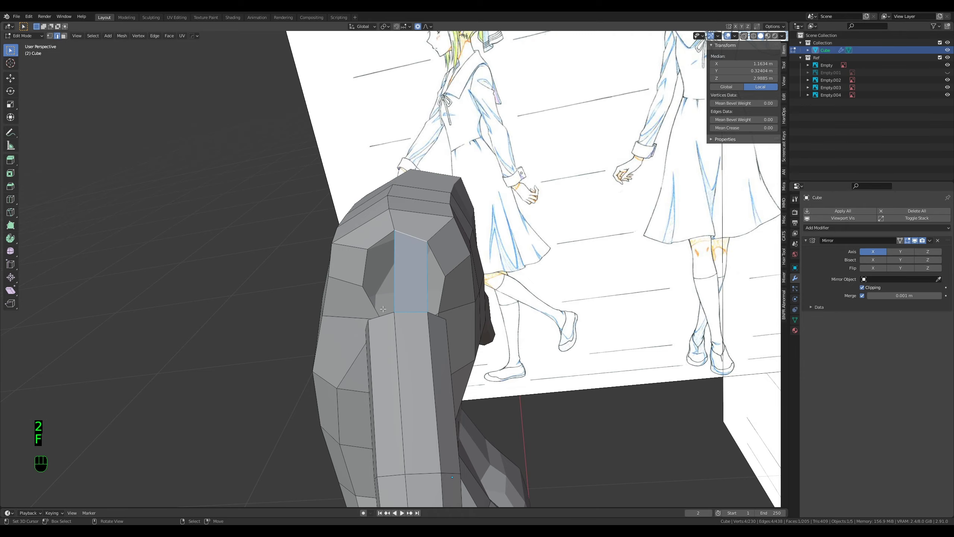
pyautogui.keyDown('shift'); pyautogui.rightClick(387, 240); pyautogui.keyUp('shift')
pyautogui.press('f')
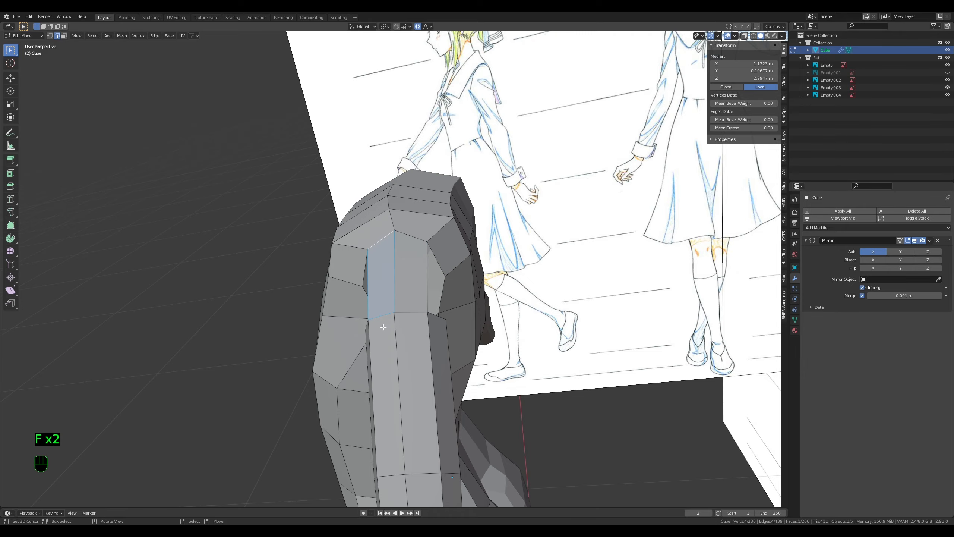
# Step: Add an edge loop across the new shoulder faces and move it up and outward to round the shoulder
pyautogui.moveTo(331, 278); pyautogui.dragTo(417, 307, button='middle')
pyautogui.press('a')
pyautogui.press('a')
pyautogui.press('a')
pyautogui.moveTo(363, 290); pyautogui.dragTo(490, 341, button='middle')
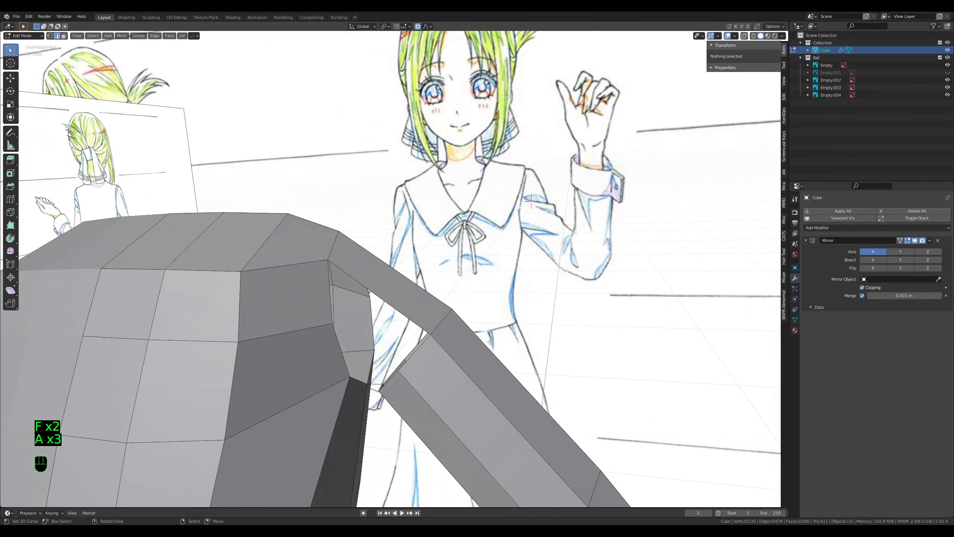
pyautogui.click(398, 280)
pyautogui.click(398, 280)
pyautogui.moveTo(398, 280); pyautogui.dragTo(432, 226, button='middle')
pyautogui.press('g')
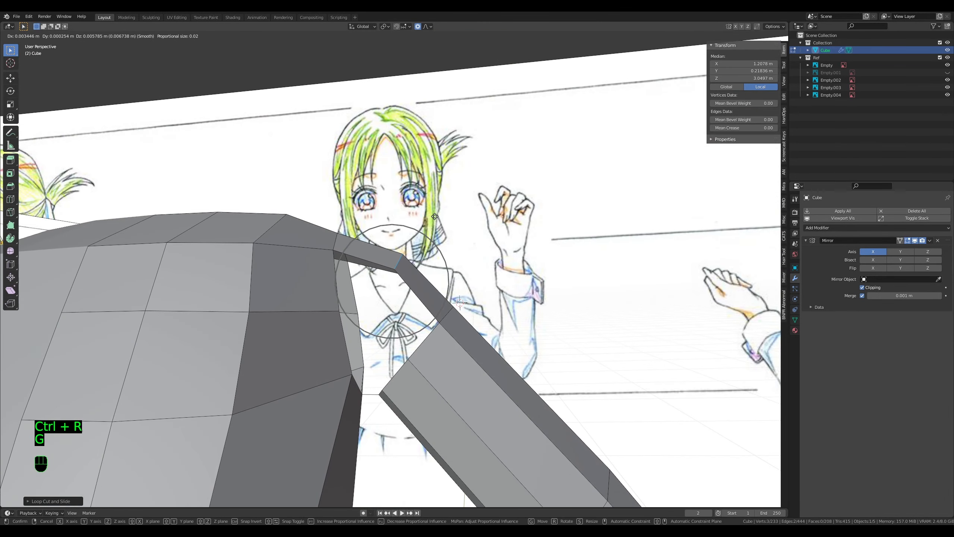
pyautogui.click(374, 254)
pyautogui.press('2')
pyautogui.press('f')
pyautogui.moveTo(335, 276); pyautogui.dragTo(303, 301, button='middle')
pyautogui.hotkey('ctrl', 'z')
# Step: In front wireframe view, move the vertices at the torso's upper shoulder corner to follow the drawn shoulder line
pyautogui.moveTo(430, 323); pyautogui.dragTo(471, 298, button='middle')
pyautogui.press('KP_1')
pyautogui.press('KP_5')
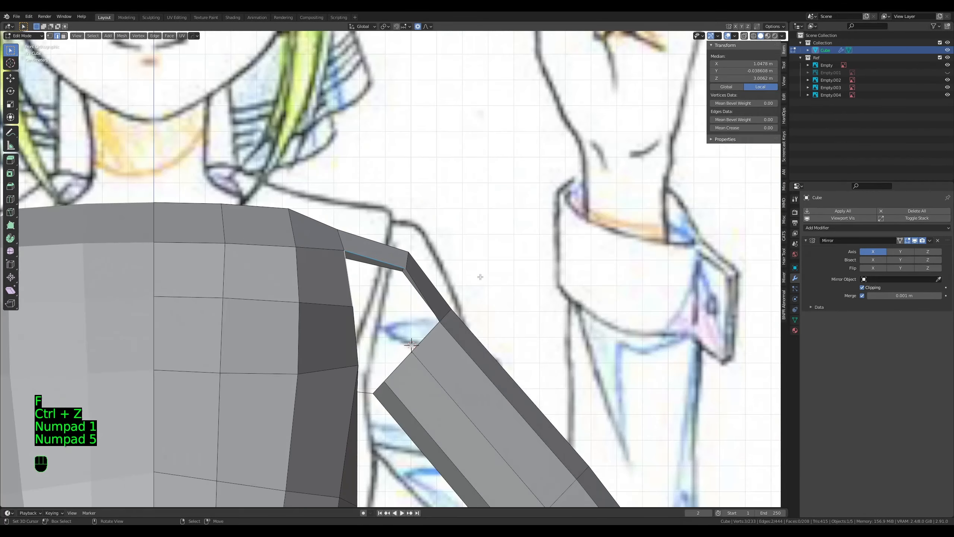
pyautogui.press('1')
pyautogui.press('z')
pyautogui.scroll(3, 414, 264)
pyautogui.press('a')
pyautogui.press('a')
pyautogui.press('a')
pyautogui.press('c')
pyautogui.rightClick(346, 244)
pyautogui.press('g')
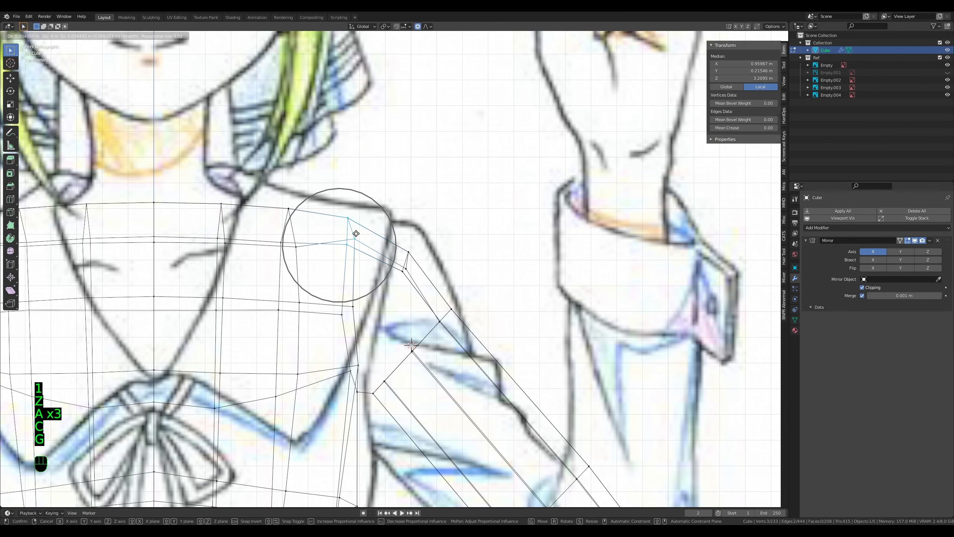
pyautogui.click(356, 234)
pyautogui.press('a')
pyautogui.press('a')
pyautogui.press('a')
pyautogui.press('c')
pyautogui.scroll(-6, 178, 222)
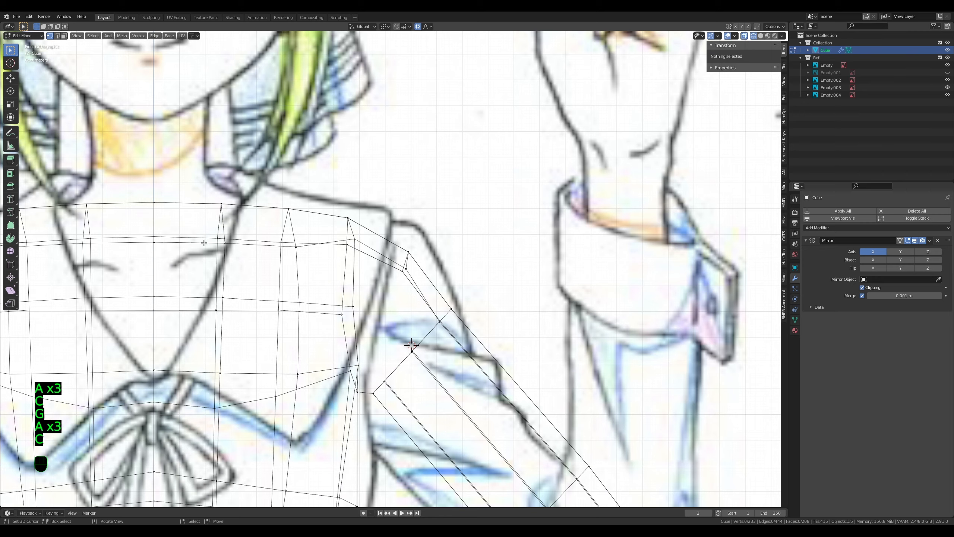
pyautogui.click(204, 243)
pyautogui.press('2')
pyautogui.press('g')
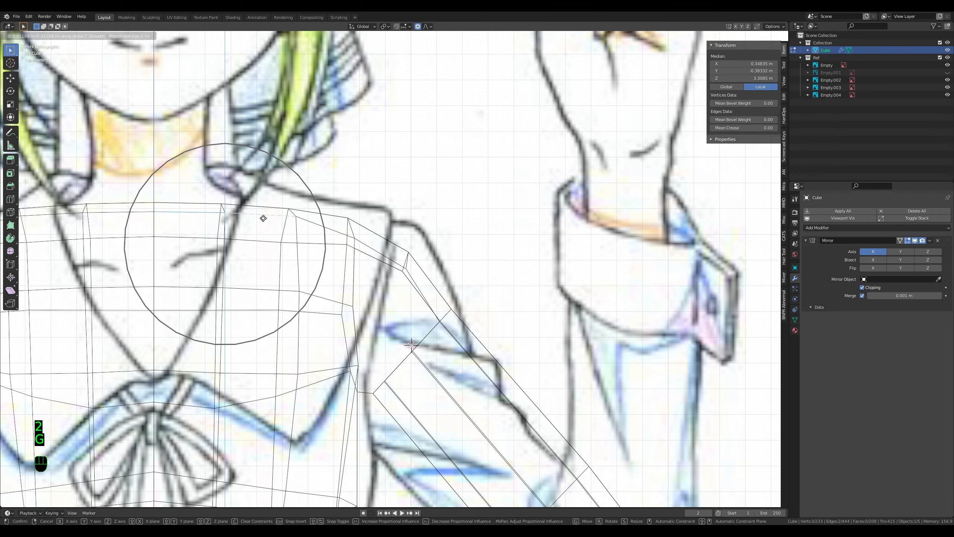
pyautogui.scroll(-2, 264, 219)
pyautogui.rightClick(265, 217)
# Step: Raise the torso's top edges beside the neck vertically to the collar height in the drawing
pyautogui.click(257, 209)
pyautogui.keyDown('shift'); pyautogui.click(193, 202); pyautogui.keyUp('shift')
pyautogui.press('g')
pyautogui.middleClick(192, 194)
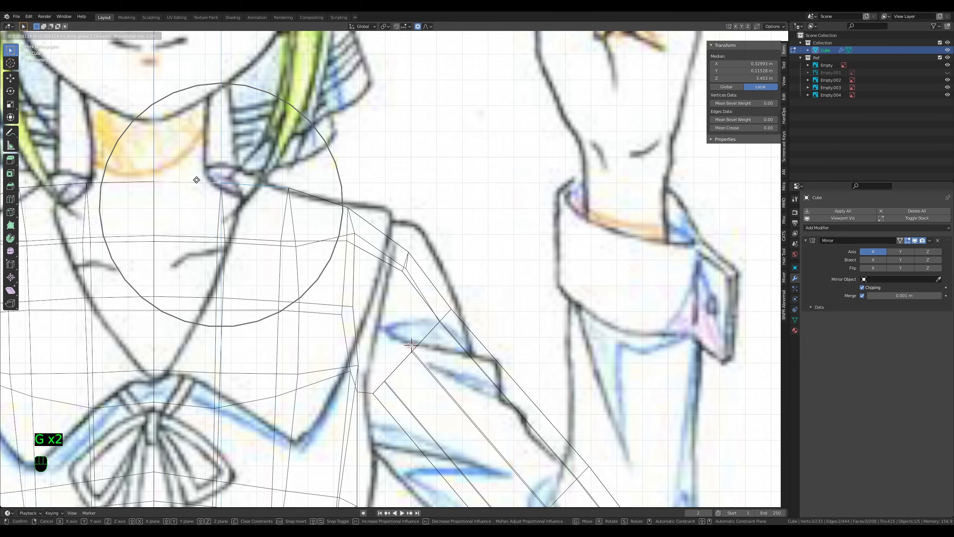
pyautogui.click(197, 180)
# Step: Move the front vertex at the top of the armhole down and slightly inward
pyautogui.rightClick(355, 240)
pyautogui.press('g')
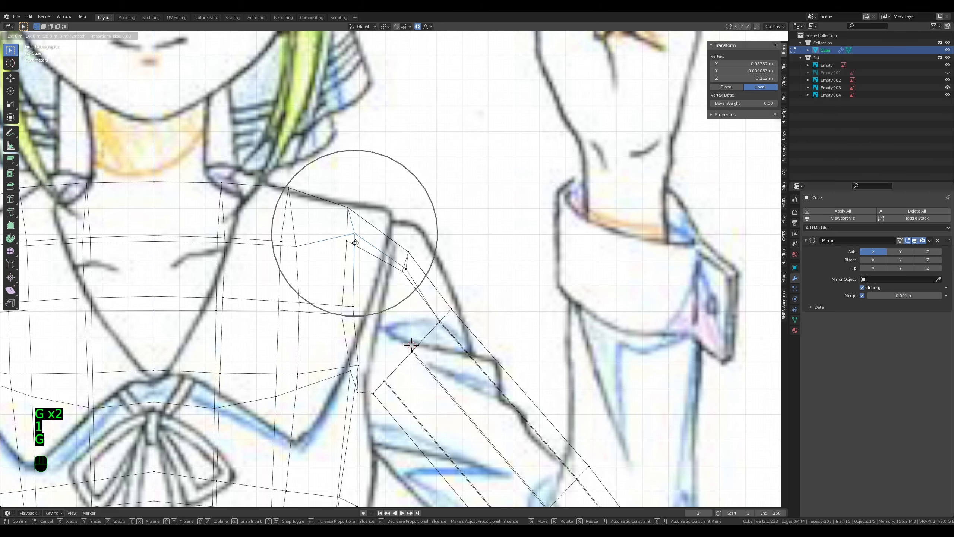
pyautogui.scroll(8, 355, 244)
pyautogui.click(349, 252)
pyautogui.press('z')
pyautogui.press('z')
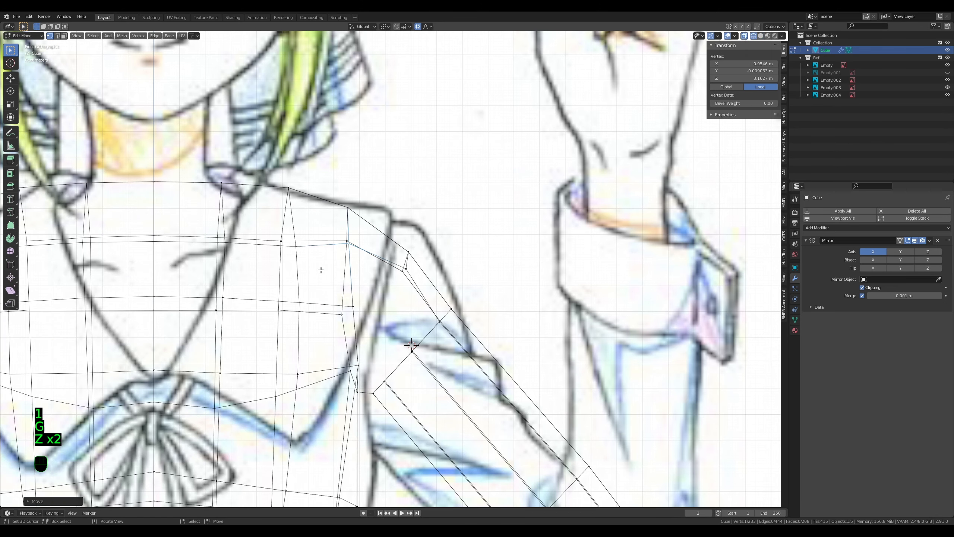
# Step: Select the shoulder's middle loop vertices in wireframe and raise them towards the drawn shoulder outline
pyautogui.click(444, 276)
pyautogui.press('a')
pyautogui.press('a')
pyautogui.press('a')
pyautogui.press('c')
pyautogui.click(407, 267)
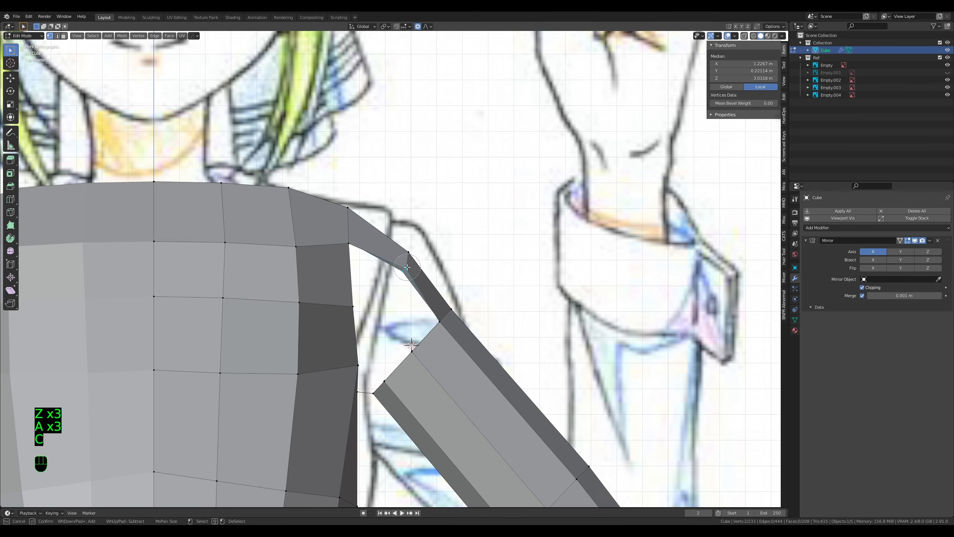
pyautogui.press('z')
pyautogui.press('g')
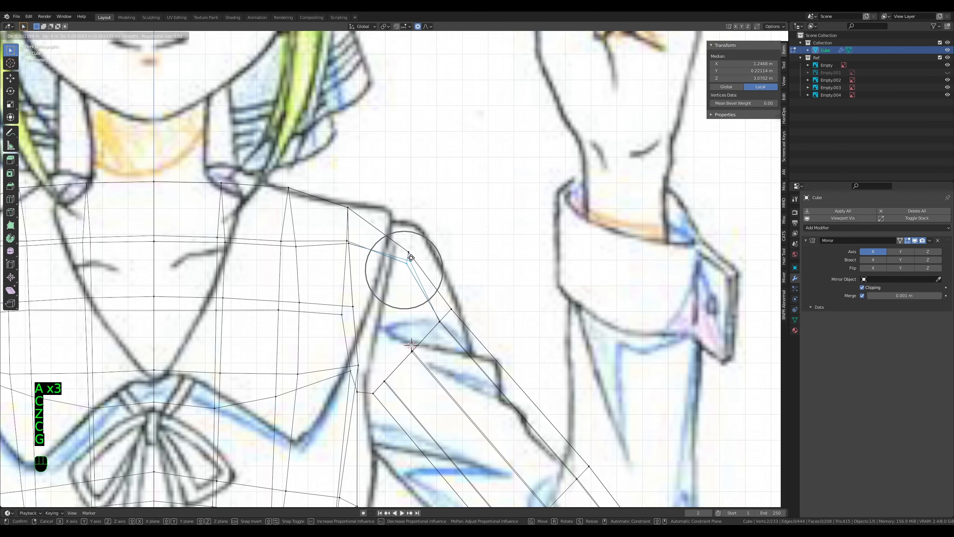
pyautogui.rightClick(411, 258)
pyautogui.press('c')
pyautogui.click(413, 255)
pyautogui.rightClick(418, 251)
pyautogui.press('g')
pyautogui.click(423, 237)
# Step: Scale up the shoulder's middle loop and shift it slightly down and inward in solid shading
pyautogui.press('z')
pyautogui.press('s')
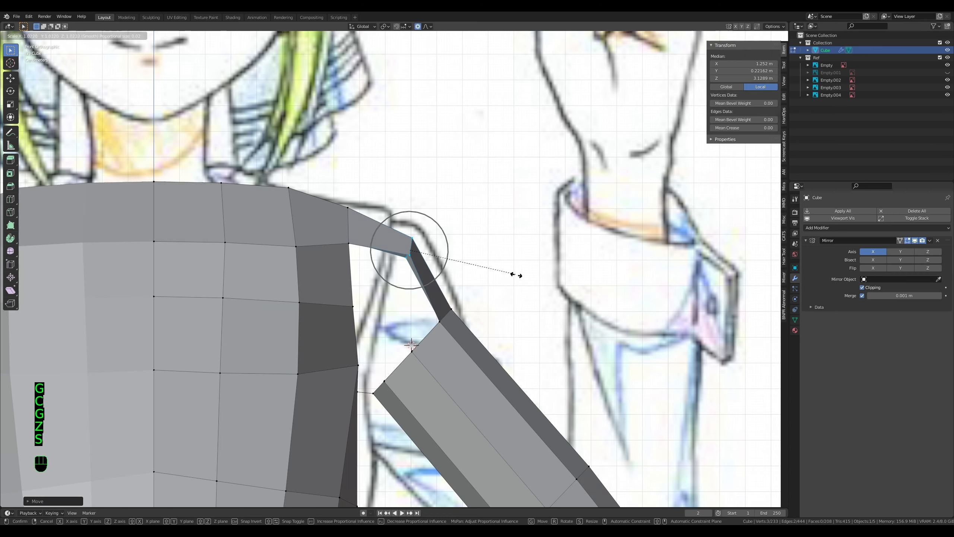
pyautogui.rightClick(530, 283)
pyautogui.press('s')
pyautogui.click(560, 299)
pyautogui.press('g')
pyautogui.click(561, 305)
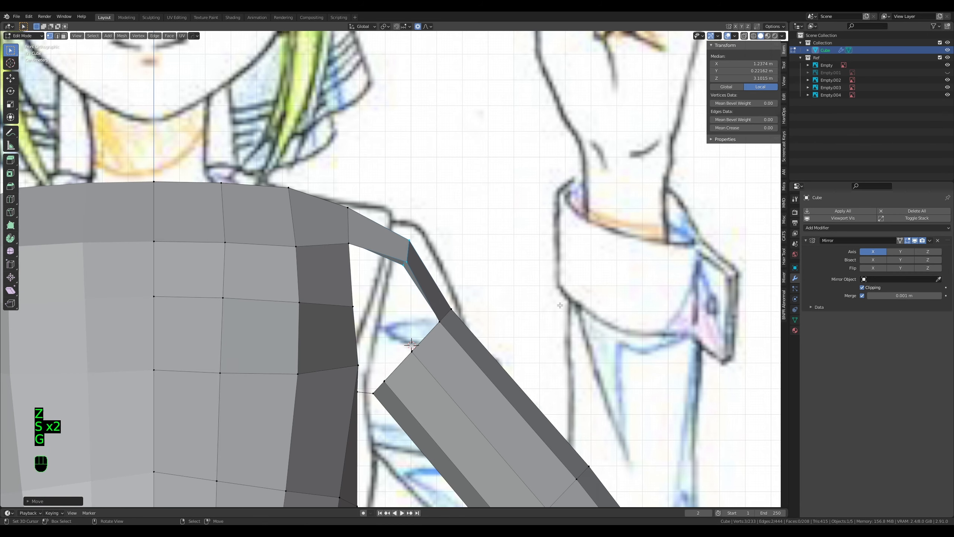
# Step: Add an edge loop between the shoulder's middle loop and the arm, and fill the adjoining gap beside the armhole
pyautogui.hotkey('ctrl', 'r')
pyautogui.click(430, 287)
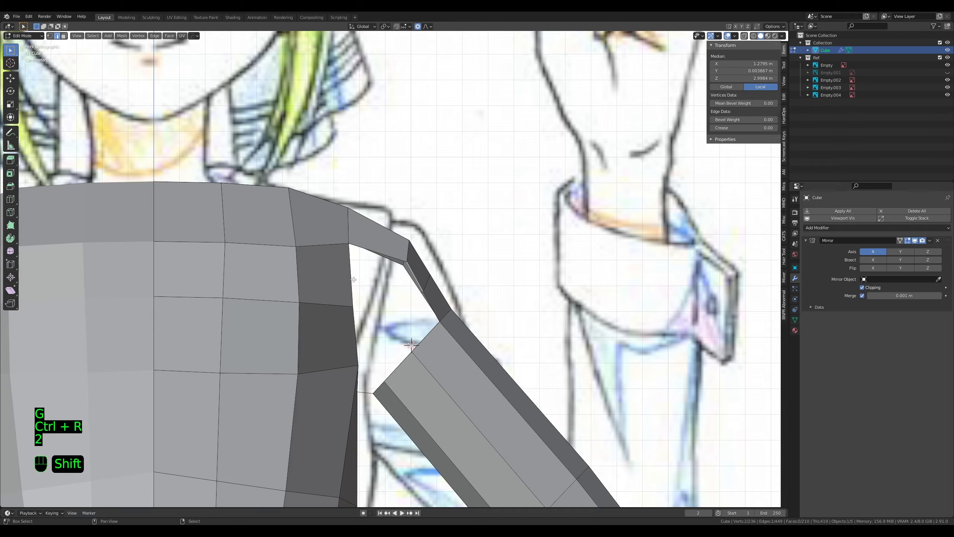
pyautogui.moveTo(449, 297); pyautogui.dragTo(328, 338, button='middle')
pyautogui.press('f')
# Step: Slide and reposition the back shoulder vertices around the armhole gap to even out the new faces
pyautogui.press('1')
pyautogui.rightClick(418, 271)
pyautogui.press('g')
pyautogui.click(429, 270)
pyautogui.hotkey('ctrl', 'z')
pyautogui.press('g')
pyautogui.press('g')
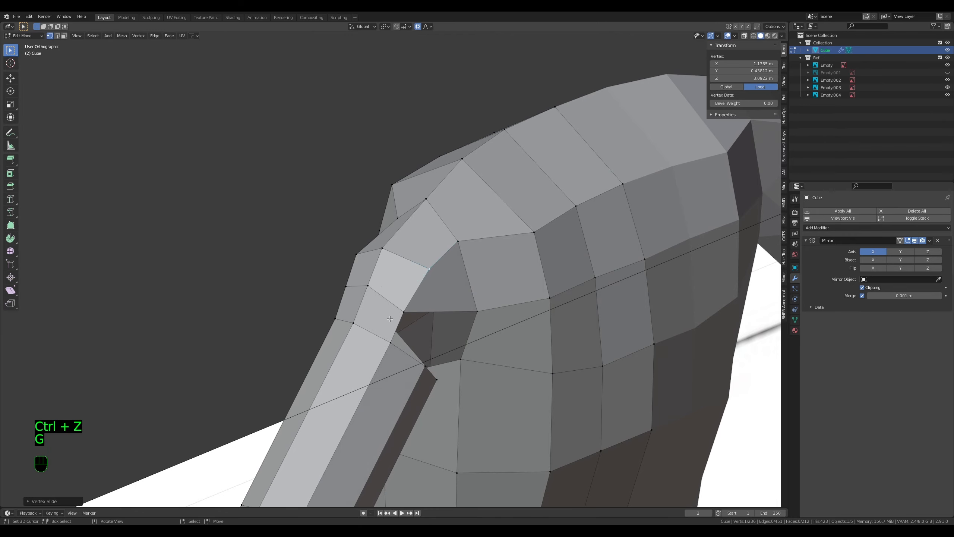
pyautogui.press('g')
pyautogui.press('g')
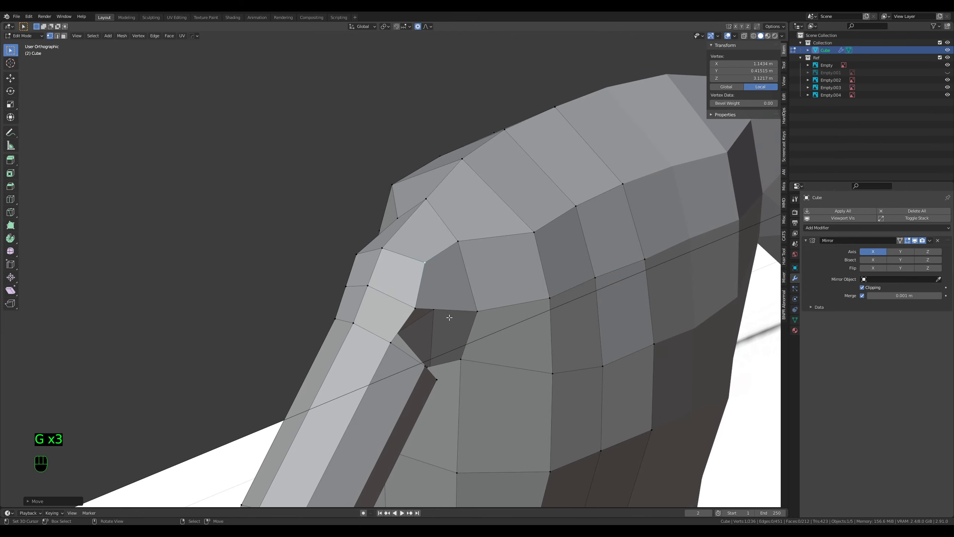
pyautogui.press('g')
pyautogui.click(460, 260)
# Step: Reposition the armhole vertices bordering the remaining gap, including the one at the front
pyautogui.moveTo(460, 259); pyautogui.dragTo(410, 326, button='middle')
pyautogui.press('g')
pyautogui.click(428, 380)
pyautogui.press('g')
pyautogui.click(328, 315)
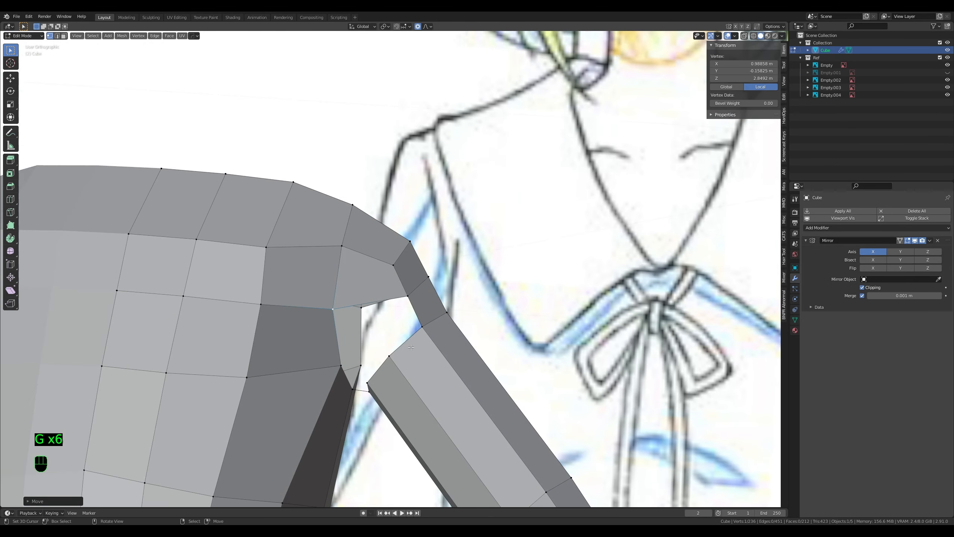
pyautogui.press('2')
pyautogui.rightClick(405, 339)
pyautogui.press('a')
pyautogui.press('a')
pyautogui.press('a')
pyautogui.moveTo(351, 326); pyautogui.dragTo(337, 296, button='middle')
pyautogui.press('1')
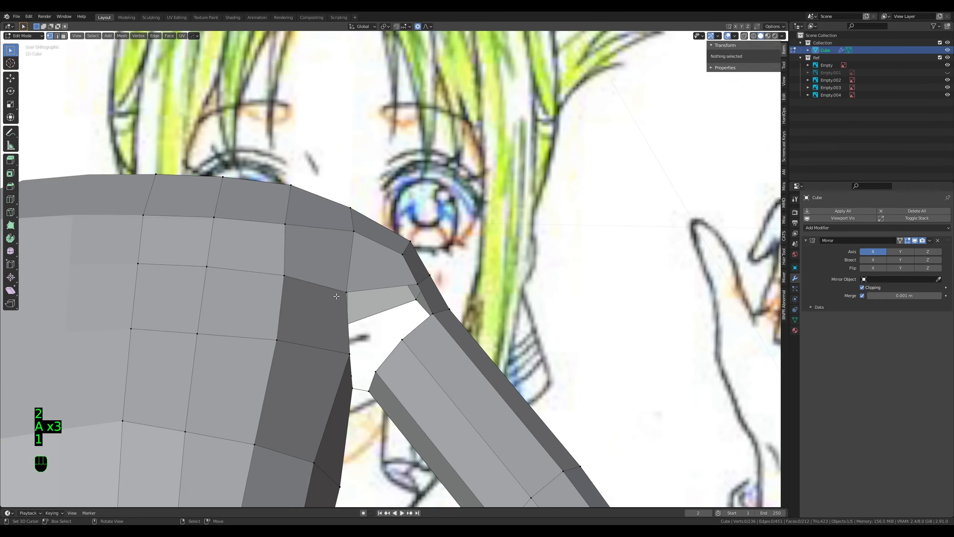
# Step: Reposition the armhole vertex beside the open gap to even out the border between the torso and the arm
pyautogui.moveTo(338, 297); pyautogui.dragTo(343, 292, button='right')
pyautogui.moveTo(343, 292); pyautogui.dragTo(403, 240, button='middle')
pyautogui.press('g')
pyautogui.click(373, 184)
pyautogui.press('a')
pyautogui.press('a')
pyautogui.press('a')
# Step: Add an edge loop across the shoulder faces next to the arm and fill three faces in the adjoining gap
pyautogui.hotkey('ctrl', 'r')
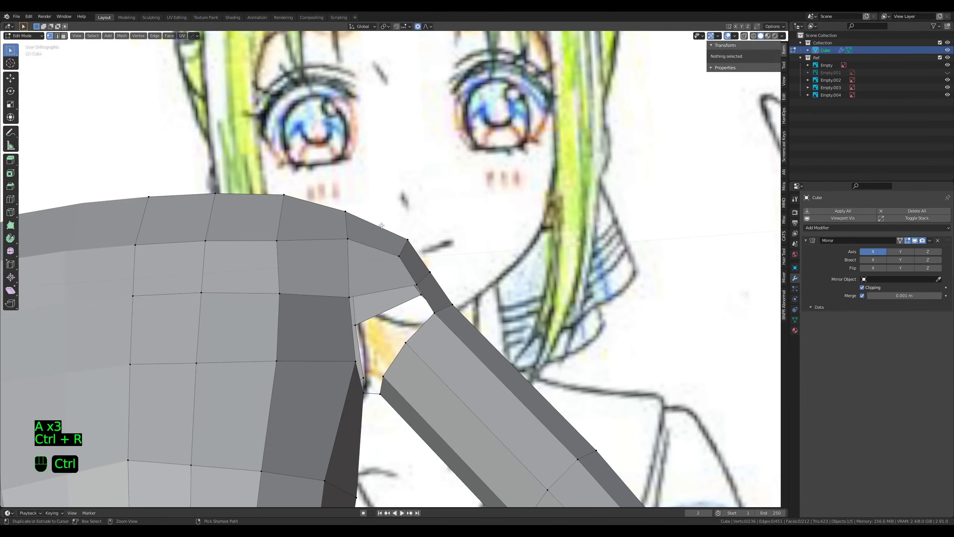
pyautogui.click(382, 224)
pyautogui.rightClick(407, 285)
pyautogui.press('f')
pyautogui.moveTo(428, 312); pyautogui.dragTo(305, 308, button='middle')
pyautogui.press('f')
pyautogui.moveTo(421, 314); pyautogui.dragTo(385, 300, button='middle')
pyautogui.press('f')
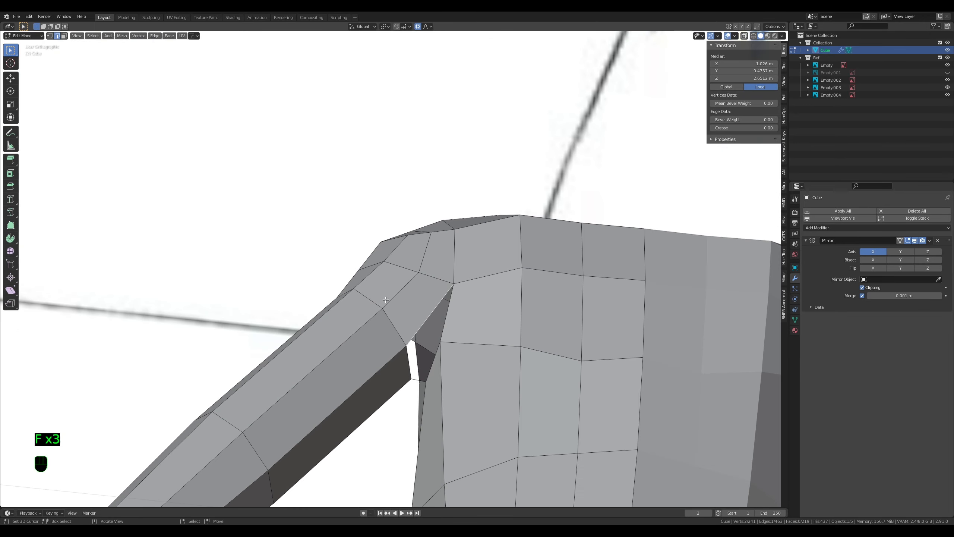
# Step: Fill the remaining underarm gap between the torso and the arm with faces
pyautogui.moveTo(278, 272); pyautogui.dragTo(392, 333, button='middle')
pyautogui.click(391, 333)
pyautogui.moveTo(320, 373); pyautogui.dragTo(292, 259, button='middle')
pyautogui.press('a')
pyautogui.press('a')
pyautogui.press('a')
pyautogui.press('1')
pyautogui.rightClick(366, 350)
pyautogui.rightClick(350, 233)
pyautogui.press('f')
pyautogui.press('f')
# Step: Adjust the position of the underarm vertex where the arm meets the torso, using proportional editing
pyautogui.moveTo(276, 291)
pyautogui.mouseDown(button='middle')
pyautogui.moveTo(409, 290)
pyautogui.moveTo(430, 302)
pyautogui.moveTo(338, 342)
pyautogui.moveTo(374, 353)
pyautogui.moveTo(339, 321)
pyautogui.moveTo(304, 338)
pyautogui.mouseUp(button='middle')
pyautogui.press('1')
pyautogui.press('KP_1')
pyautogui.press('1')
pyautogui.press('g')
pyautogui.middleClick(302, 339)
pyautogui.scroll(4, 302, 339)
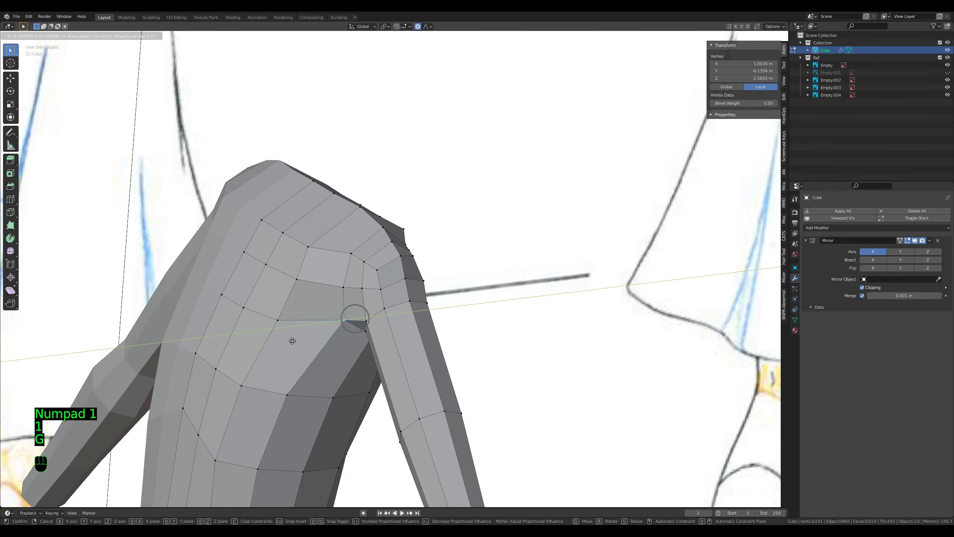
pyautogui.click(291, 342)
# Step: Shift a short path of front chest vertices near armpit height slightly with proportional editing
pyautogui.press('Tab')
pyautogui.moveTo(452, 391); pyautogui.dragTo(308, 275, button='middle')
pyautogui.press('Tab')
pyautogui.moveTo(375, 282); pyautogui.dragTo(376, 269, button='middle')
pyautogui.press('g')
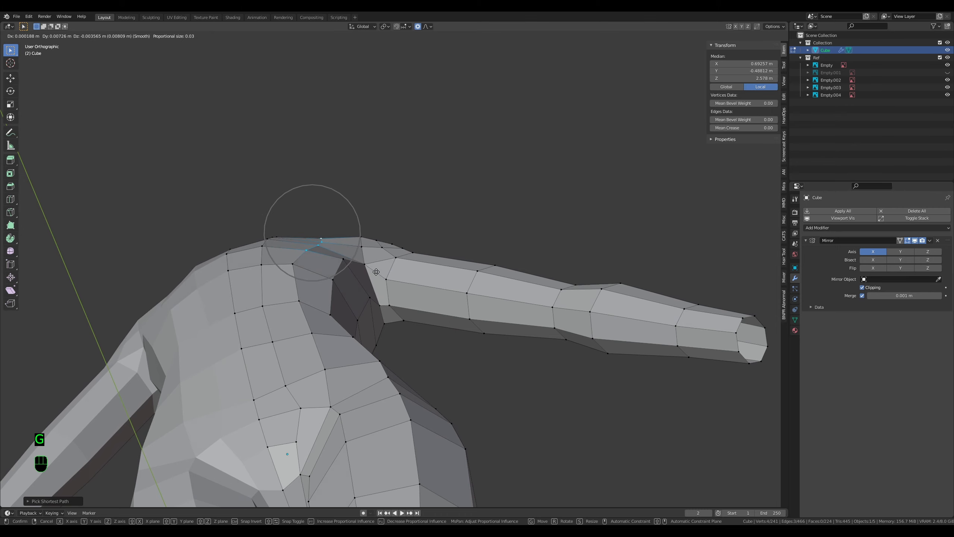
pyautogui.click(376, 269)
pyautogui.press('a')
# Step: Reposition two vertices around the front of the armhole to smooth the transition into the arm
pyautogui.press('a')
pyautogui.press('a')
pyautogui.moveTo(356, 273); pyautogui.dragTo(357, 356, button='middle')
pyautogui.moveTo(338, 325); pyautogui.dragTo(290, 341, button='middle')
pyautogui.click(287, 374)
pyautogui.press('g')
pyautogui.click(287, 375)
pyautogui.rightClick(340, 317)
pyautogui.press('g')
pyautogui.click(341, 316)
pyautogui.moveTo(342, 317); pyautogui.dragTo(361, 288, button='middle')
pyautogui.press('Tab')
pyautogui.press('Tab')
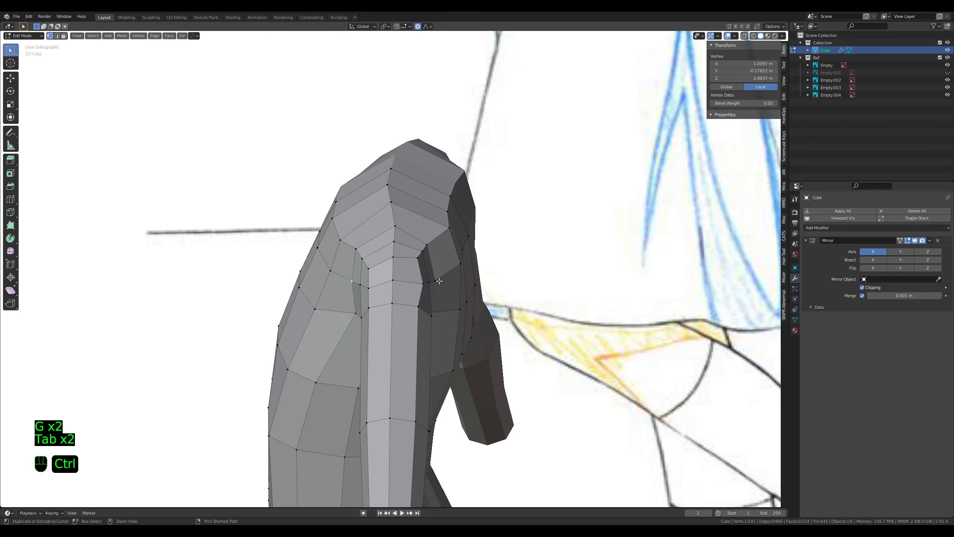
pyautogui.keyDown('ctrl'); pyautogui.rightClick(437, 280); pyautogui.keyUp('ctrl')
pyautogui.press('s')
pyautogui.rightClick(498, 302)
# Step: Select the vertex path running over the shoulder from back to front and scale it slightly wider along Y
pyautogui.rightClick(436, 280)
pyautogui.keyDown('ctrl'); pyautogui.rightClick(424, 283); pyautogui.keyUp('ctrl')
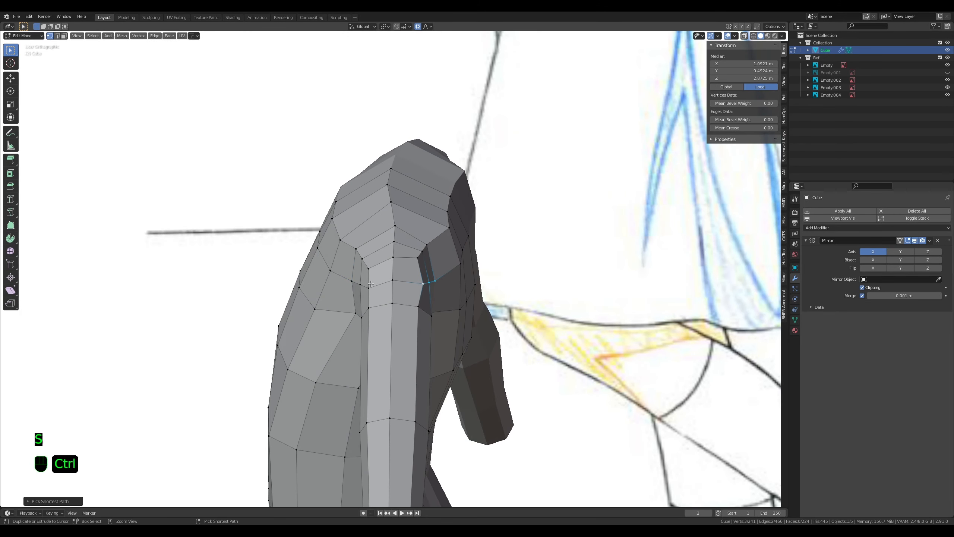
pyautogui.keyDown('ctrl'); pyautogui.rightClick(351, 281); pyautogui.keyUp('ctrl')
pyautogui.press('s')
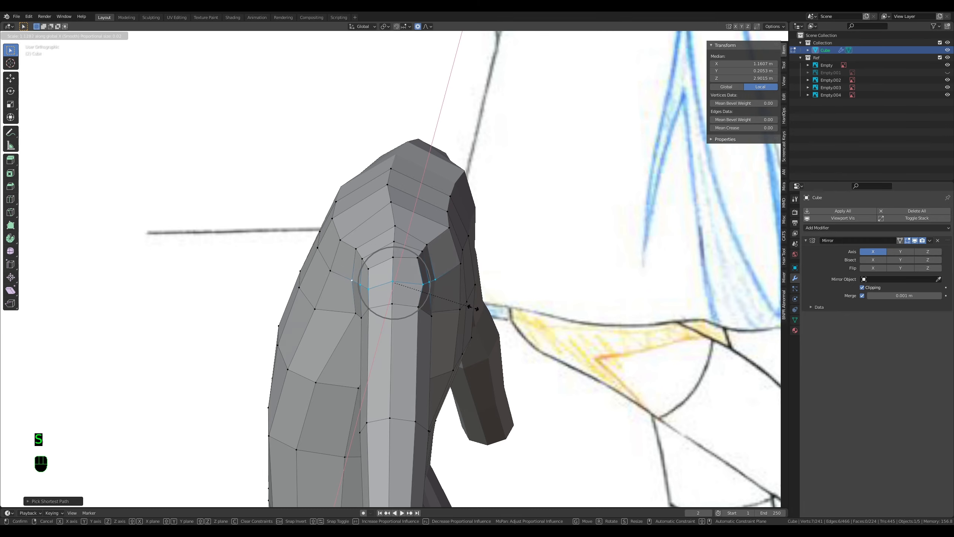
pyautogui.press('y')
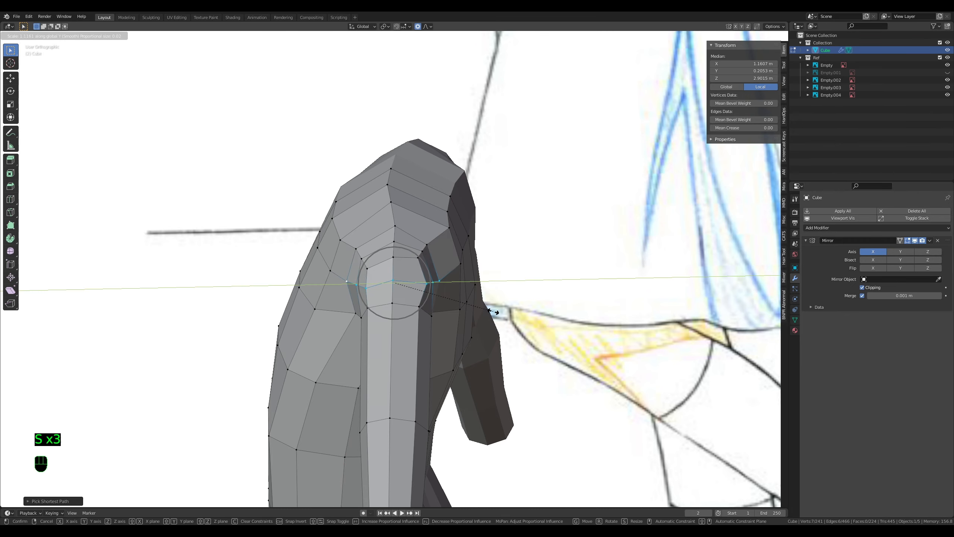
pyautogui.click(493, 311)
pyautogui.press('Tab')
pyautogui.moveTo(443, 340); pyautogui.dragTo(456, 302, button='middle')
pyautogui.press('Tab')
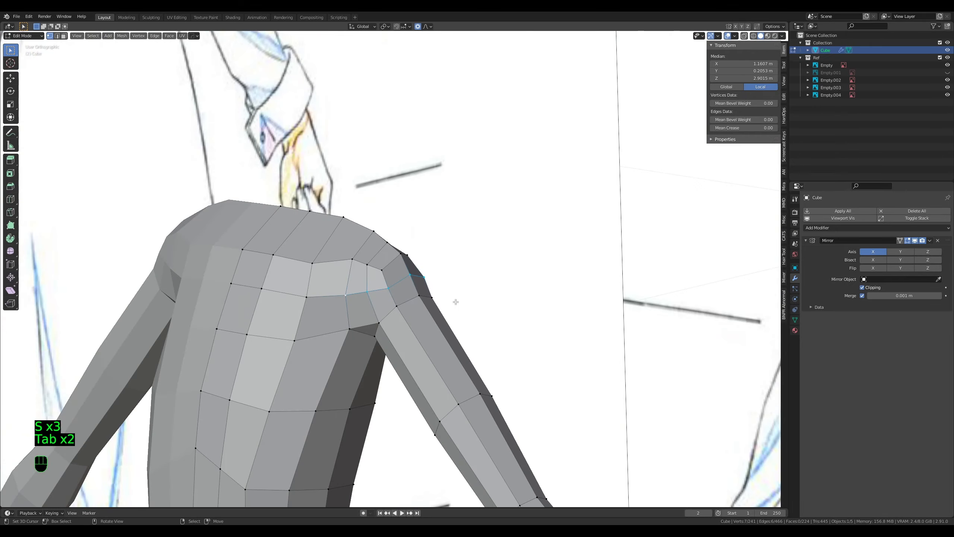
# Step: In wireframe front view, circle-select the outer shoulder vertices and move them slightly outward and up
pyautogui.press('KP_1')
pyautogui.press('z')
pyautogui.press('a')
pyautogui.press('a')
pyautogui.press('a')
pyautogui.scroll(3, 413, 260)
pyautogui.press('c')
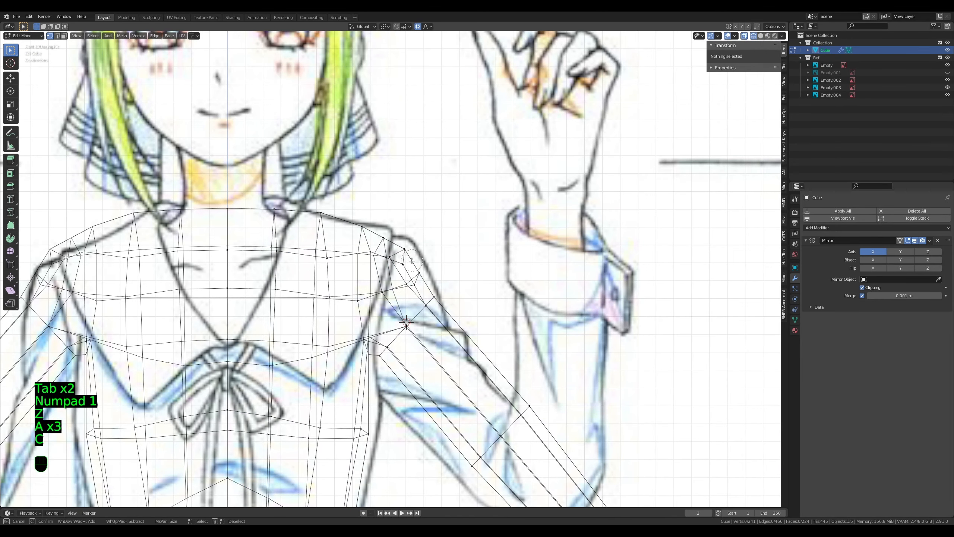
pyautogui.click(415, 282)
pyautogui.rightClick(415, 279)
pyautogui.press('g')
pyautogui.click(417, 274)
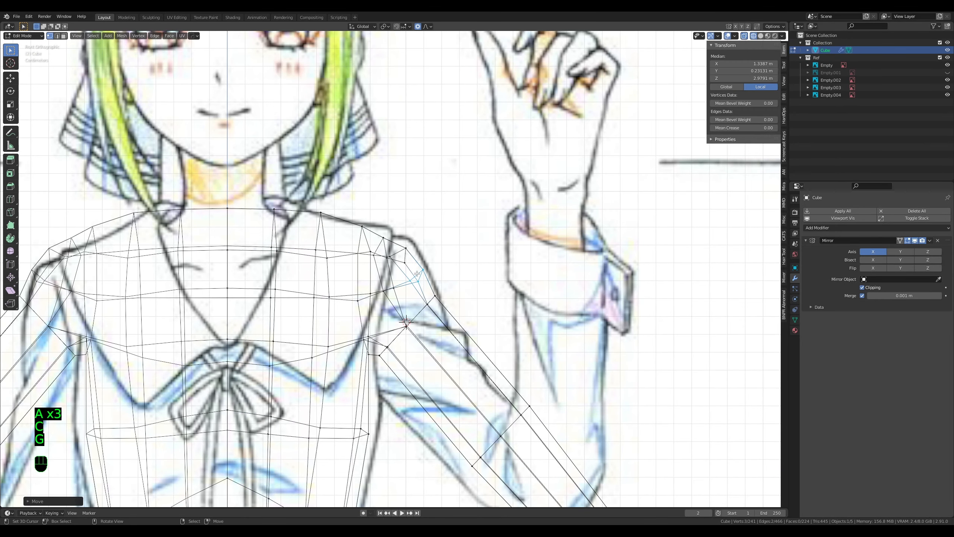
# Step: Return to solid shading and delete the centre vertex on top of the torso to open a neck hole
pyautogui.press('z')
pyautogui.press('Tab')
pyautogui.scroll(-5, 418, 286)
pyautogui.keyDown('shift'); pyautogui.moveTo(422, 359); pyautogui.dragTo(440, 302, button='middle'); pyautogui.keyUp('shift')
pyautogui.press('Tab')
pyautogui.keyDown('shift'); pyautogui.moveTo(423, 263); pyautogui.dragTo(390, 376, button='middle'); pyautogui.keyUp('shift')
pyautogui.scroll(3, 432, 341)
pyautogui.rightClick(298, 259)
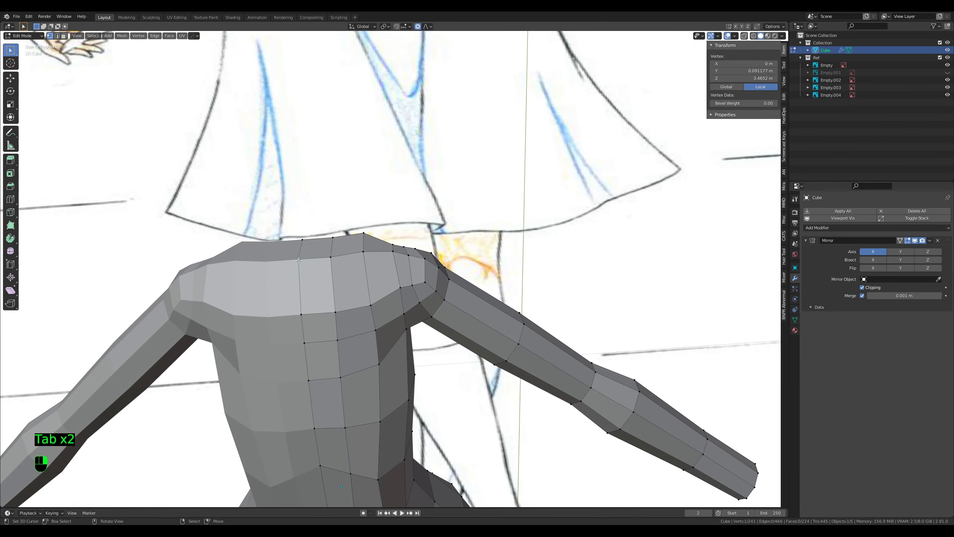
pyautogui.press('x')
pyautogui.click(295, 246)
# Step: Slide the vertex beside the neck hole outward along its edge toward the shoulder
pyautogui.rightClick(331, 258)
pyautogui.press('g')
pyautogui.press('g')
pyautogui.click(346, 259)
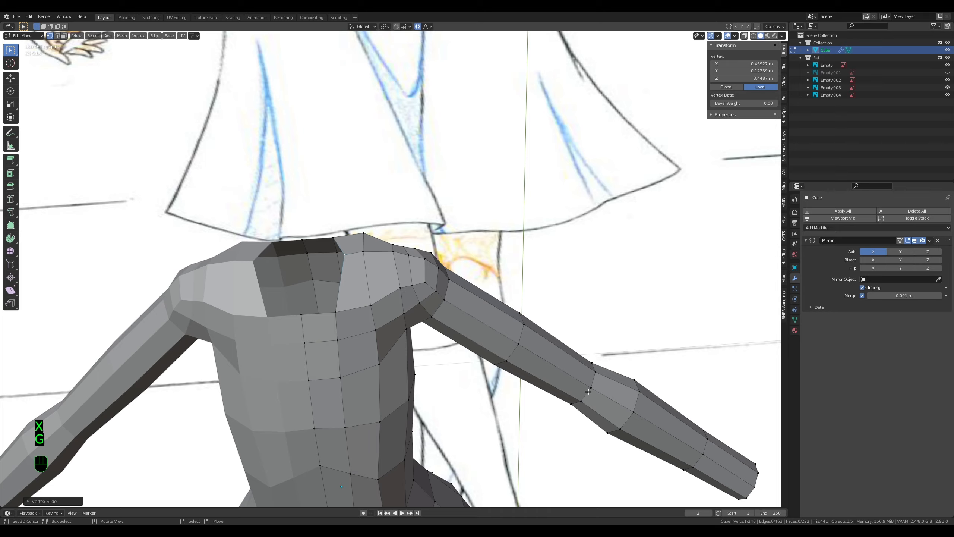
# Step: Extrude the neck hole's border and scale it inward with proportional editing turned off
pyautogui.press('KP_3')
pyautogui.moveTo(449, 296); pyautogui.dragTo(425, 203, button='middle')
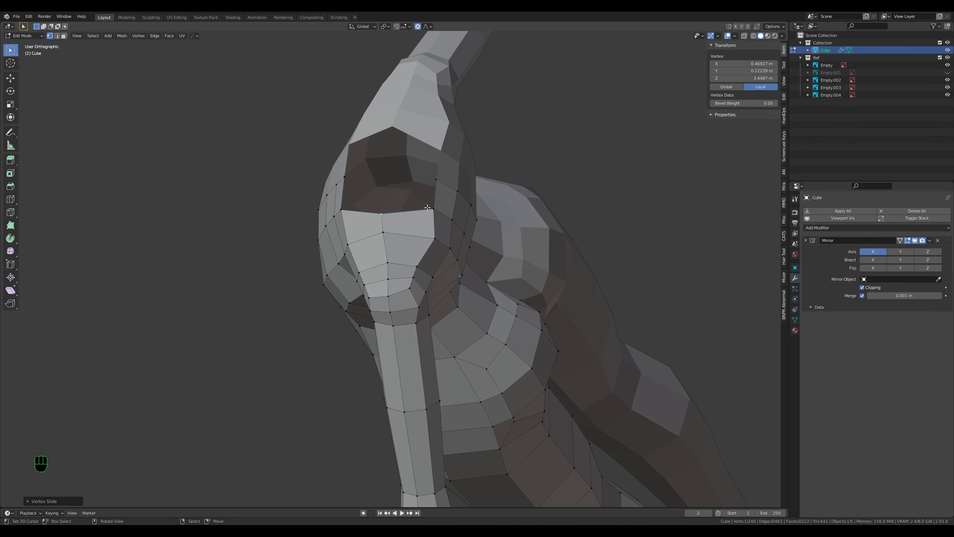
pyautogui.press('s')
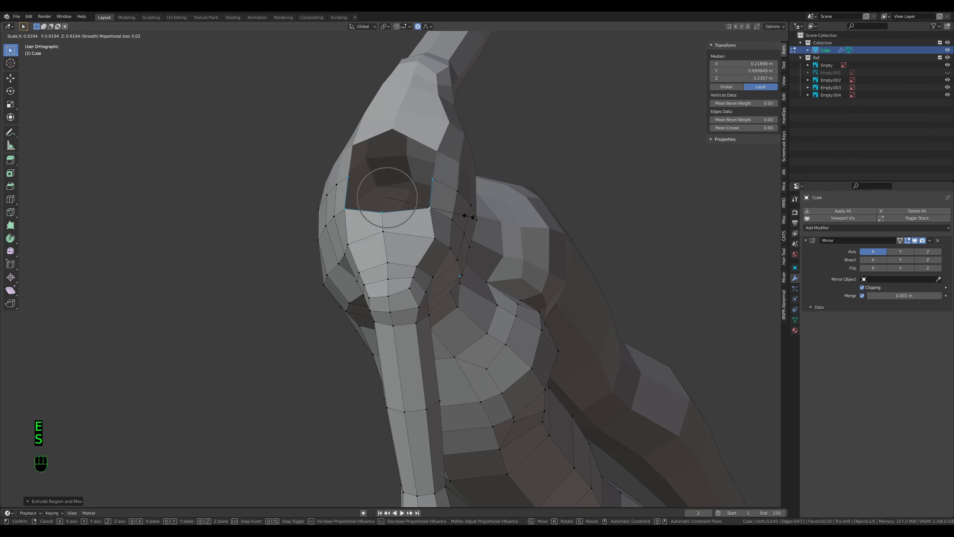
pyautogui.rightClick(411, 35)
pyautogui.click(419, 29)
pyautogui.press('s')
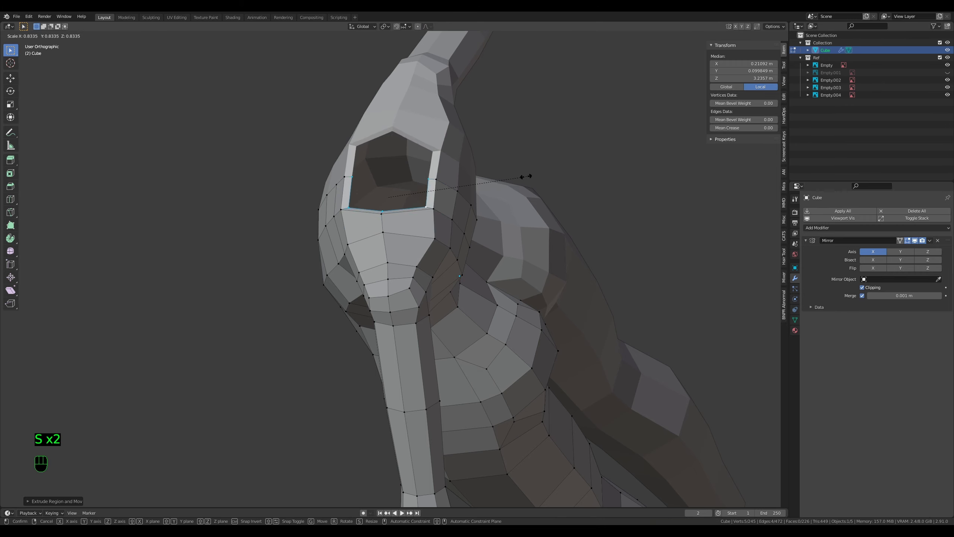
pyautogui.click(515, 177)
# Step: Pull the extruded neck border toward the centre line, scale it down, and raise it in front view
pyautogui.press('g')
pyautogui.press('z')
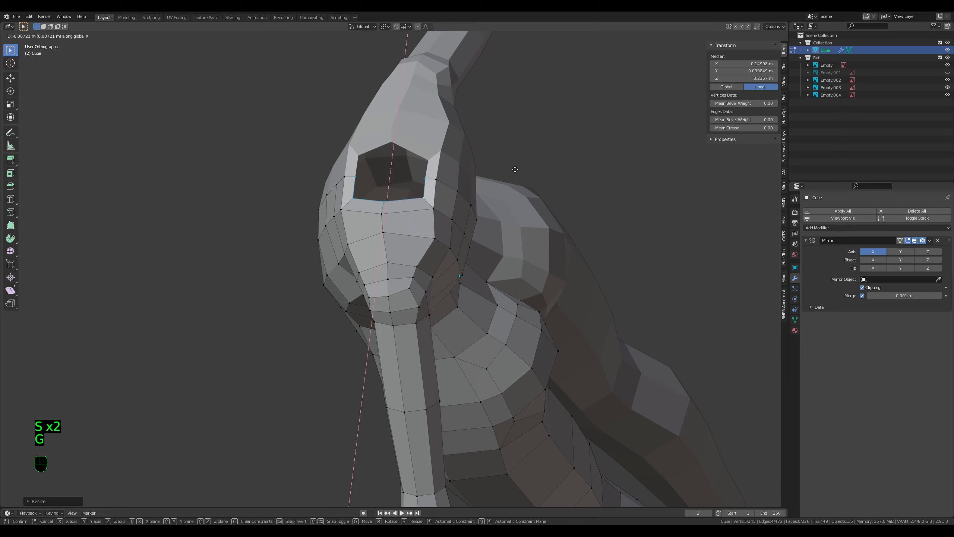
pyautogui.click(512, 170)
pyautogui.press('s')
pyautogui.press('KP_1')
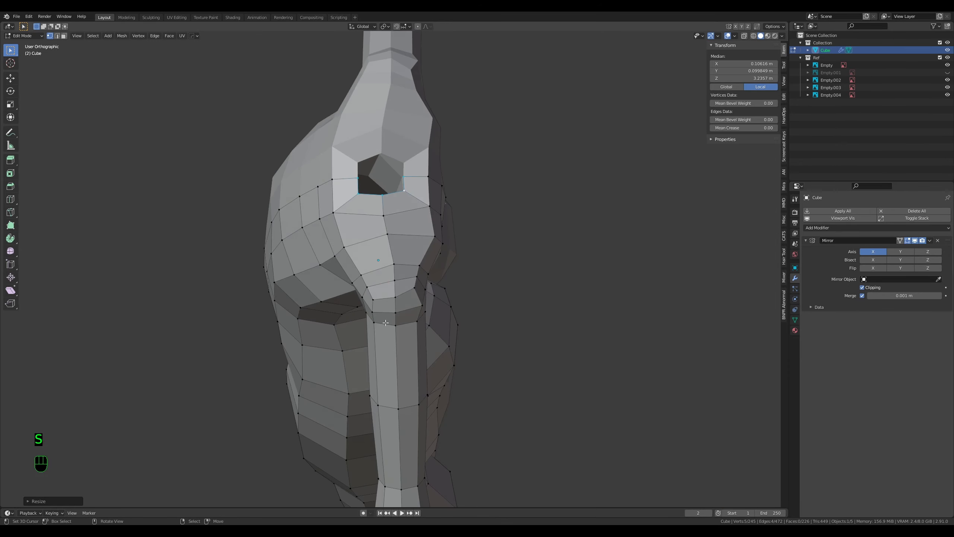
pyautogui.press('g')
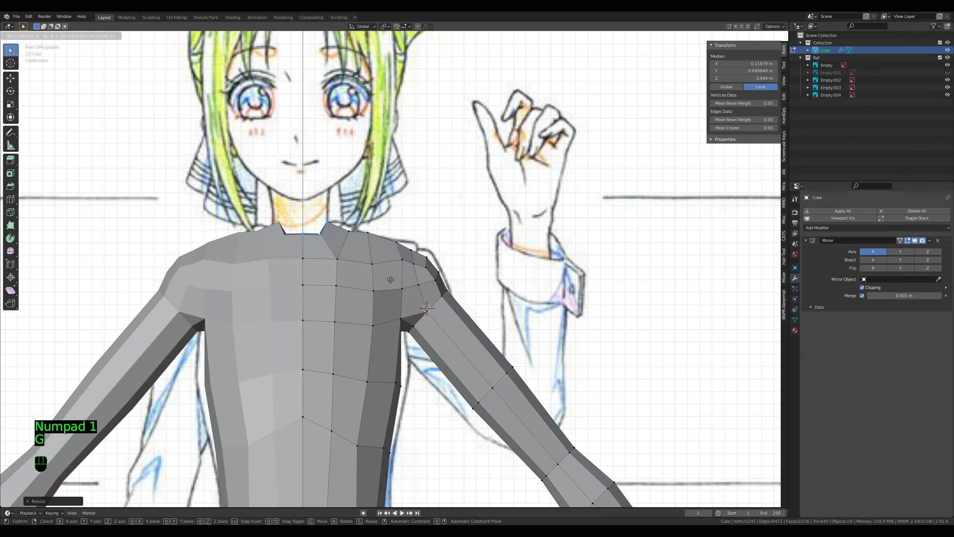
pyautogui.click(390, 279)
# Step: Shape the neck border into a circle and adjust its position in front view
pyautogui.press('w')
pyautogui.moveTo(377, 259)
pyautogui.click(421, 266)
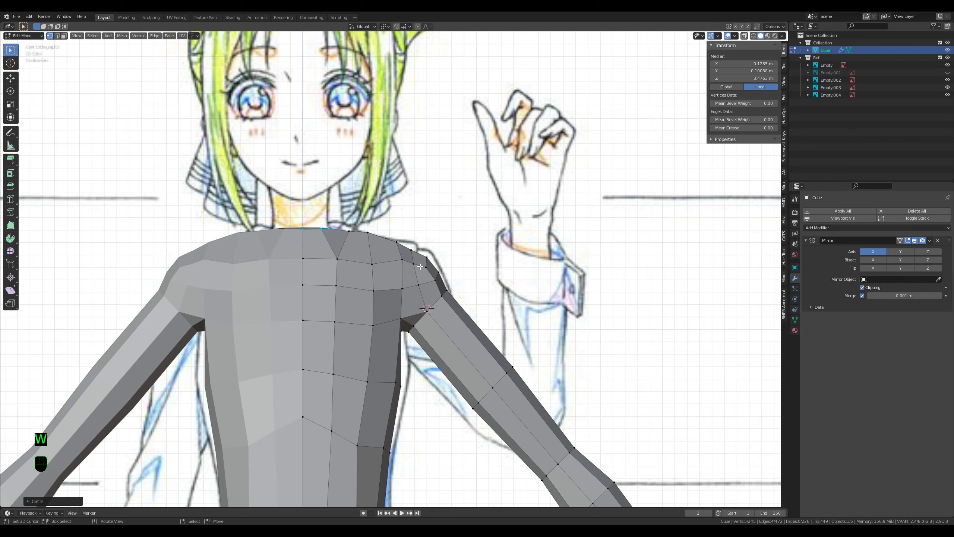
pyautogui.moveTo(420, 266); pyautogui.dragTo(375, 320, button='middle')
pyautogui.press('KP_1')
pyautogui.press('g')
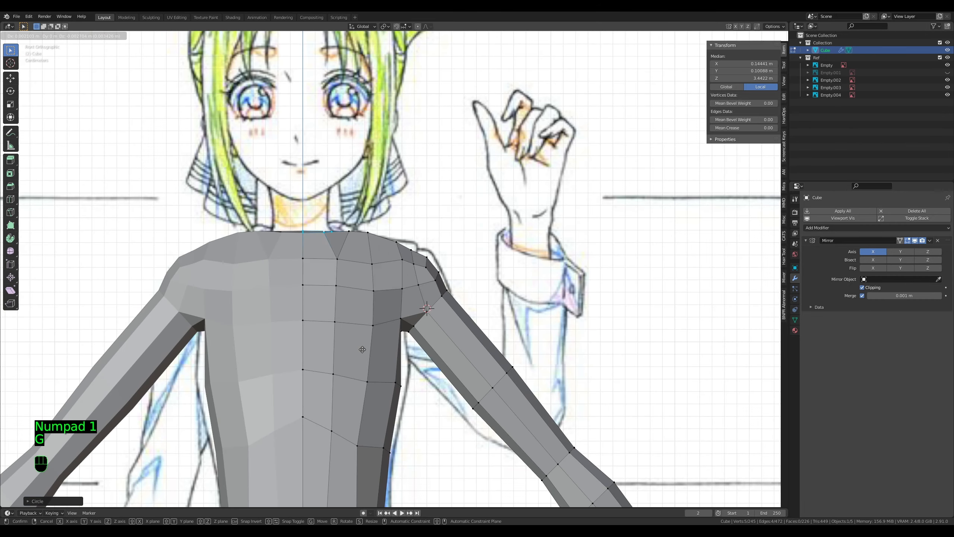
pyautogui.click(361, 348)
# Step: In wireframe side view, rotate and move the neck ring to tilt it along the reference's neck base
pyautogui.press('z')
pyautogui.click(211, 303)
pyautogui.press('KP_3')
pyautogui.press('r')
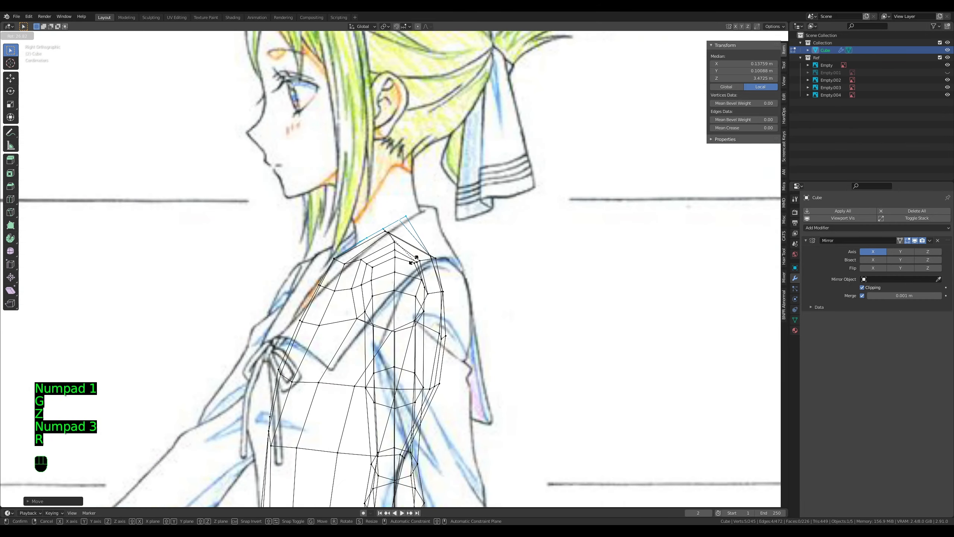
pyautogui.click(414, 260)
pyautogui.press('g')
pyautogui.click(427, 257)
pyautogui.press('r')
pyautogui.click(426, 268)
# Step: Enlarge the neck ring and fine-tune its tilt and position against the side reference
pyautogui.press('s')
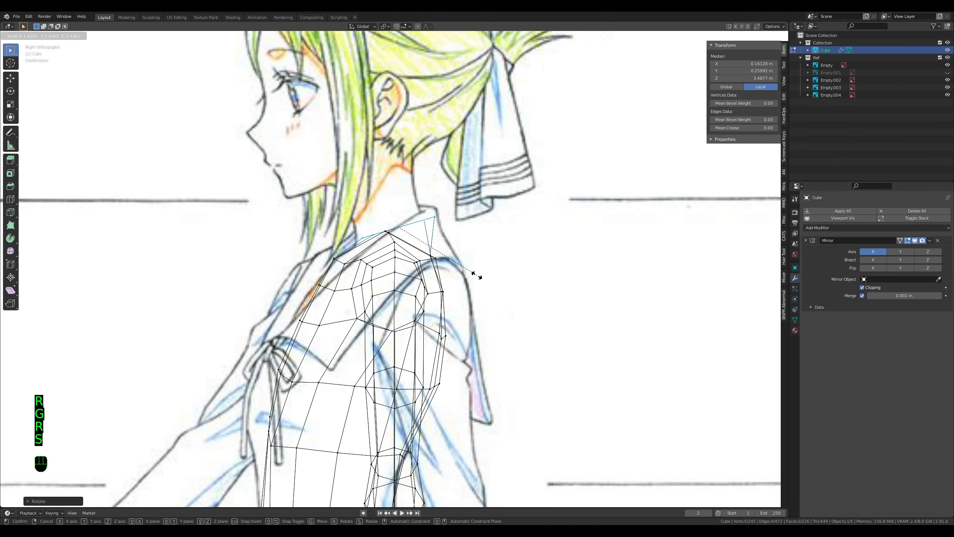
pyautogui.click(470, 272)
pyautogui.press('r')
pyautogui.click(485, 260)
pyautogui.press('g')
pyautogui.click(469, 258)
pyautogui.press('r')
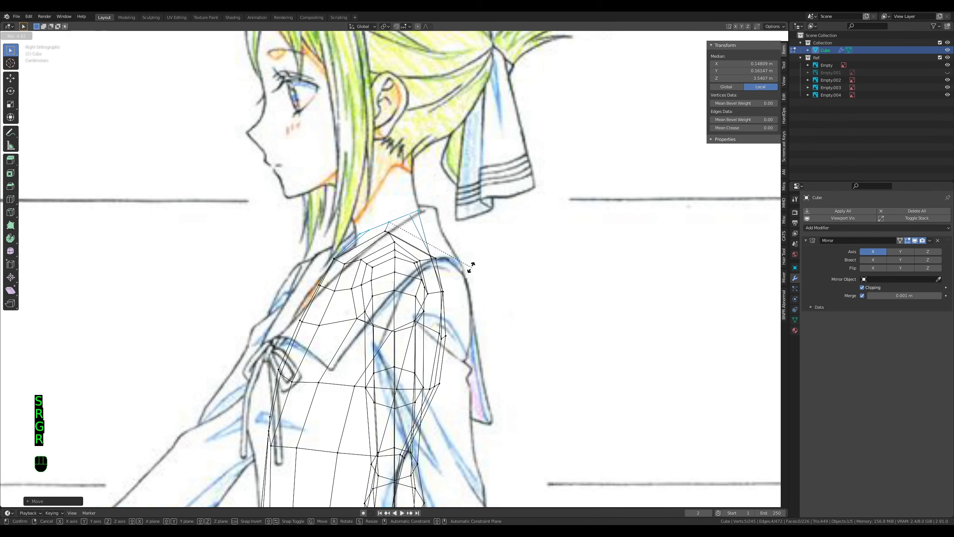
pyautogui.click(471, 268)
# Step: Switch back to solid shading and adjust the neck ring's position in front view
pyautogui.press('KP_1')
pyautogui.press('z')
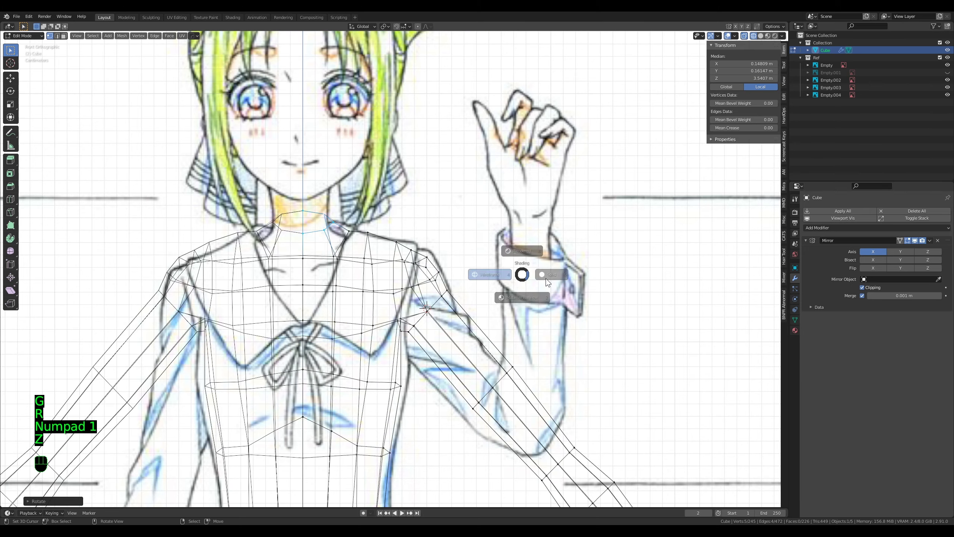
pyautogui.click(555, 282)
pyautogui.press('g')
pyautogui.click(477, 269)
# Step: Reposition the upper back vertices just below the neck opening to even out the surrounding faces
pyautogui.moveTo(438, 293)
pyautogui.mouseDown(button='middle')
pyautogui.moveTo(437, 340)
pyautogui.moveTo(404, 345)
pyautogui.moveTo(383, 323)
pyautogui.mouseUp(button='middle')
pyautogui.press('KP_3')
pyautogui.moveTo(330, 161); pyautogui.dragTo(361, 207, button='middle')
pyautogui.rightClick(374, 212)
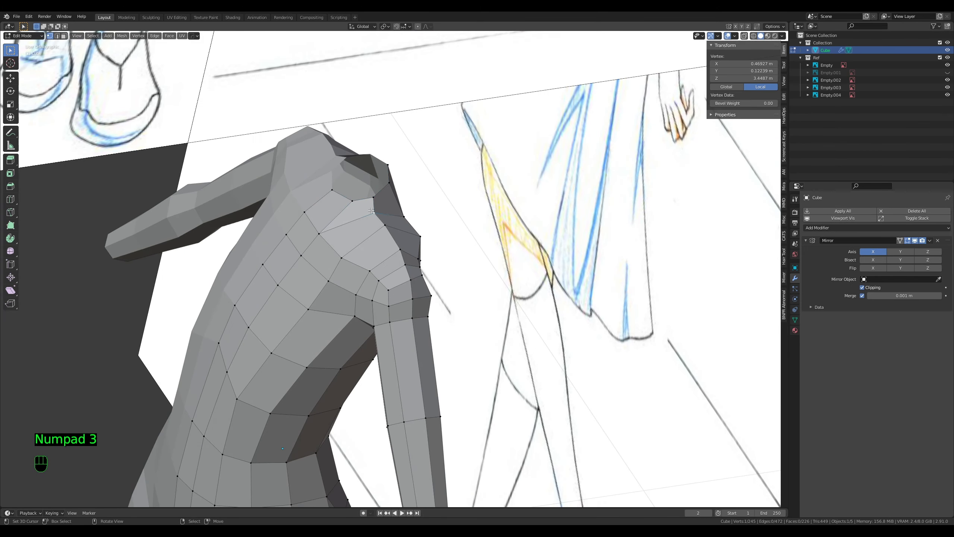
pyautogui.hotkey('ctrl', 'z')
pyautogui.moveTo(459, 302); pyautogui.dragTo(420, 353, button='middle')
pyautogui.hotkey('ctrl', 'z')
pyautogui.press('g')
pyautogui.click(474, 238)
pyautogui.rightClick(441, 231)
pyautogui.rightClick(475, 270)
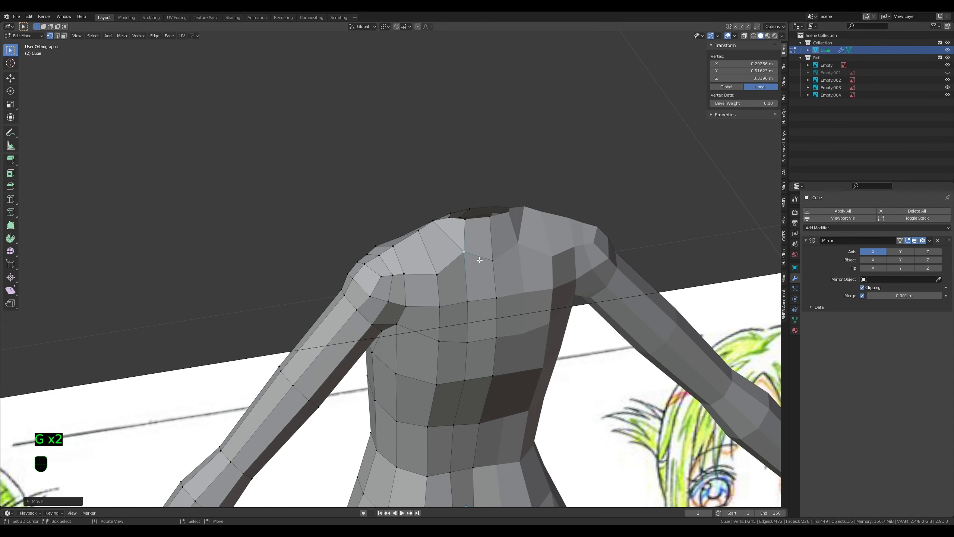
pyautogui.moveTo(505, 331)
pyautogui.mouseDown(button='middle')
pyautogui.moveTo(471, 278)
pyautogui.moveTo(504, 281)
pyautogui.moveTo(565, 349)
pyautogui.moveTo(334, 393)
pyautogui.mouseUp(button='middle')
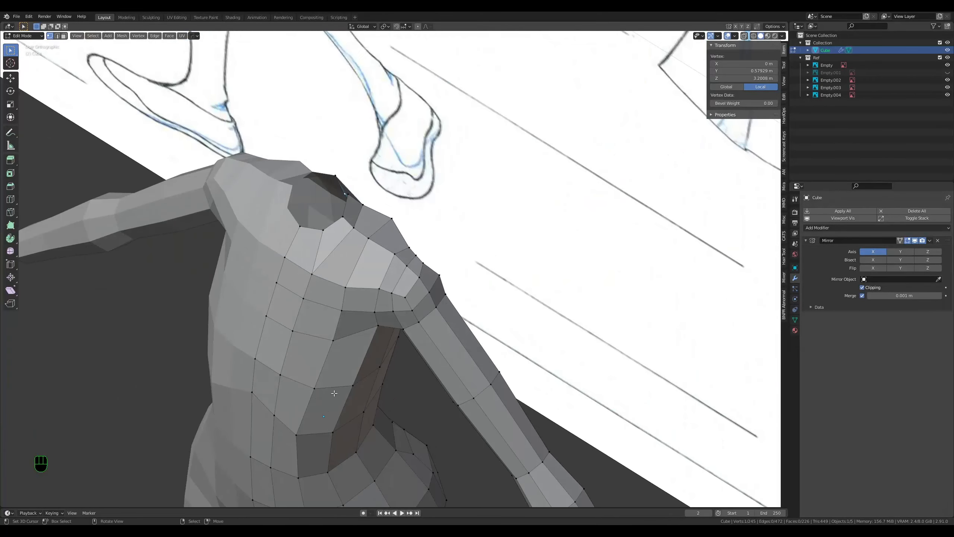
# Step: Reposition two upper chest vertices between the neck opening and the shoulder to smooth the surface
pyautogui.rightClick(312, 282)
pyautogui.moveTo(313, 282); pyautogui.dragTo(420, 282, button='middle')
pyautogui.press('g')
pyautogui.click(430, 271)
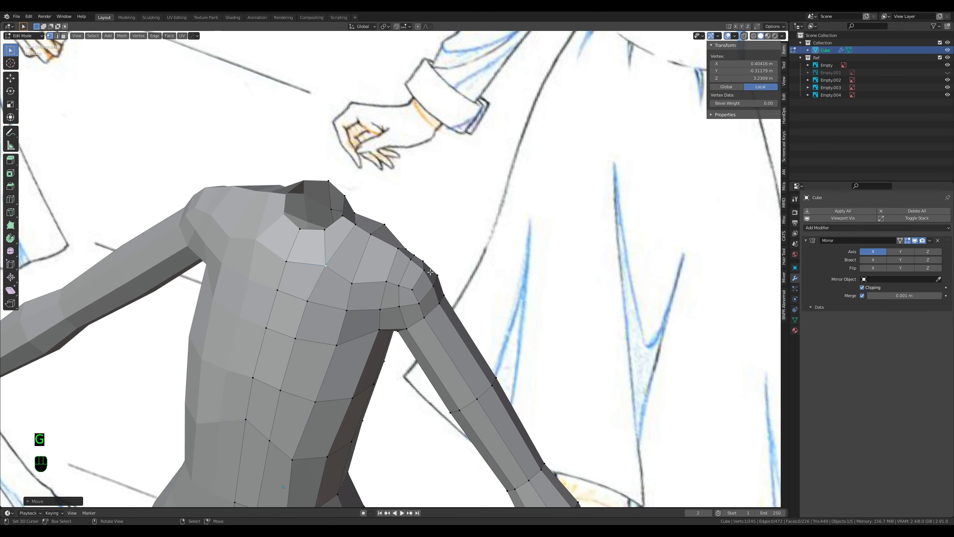
pyautogui.press('g')
pyautogui.click(363, 266)
pyautogui.moveTo(362, 267); pyautogui.dragTo(309, 283, button='middle')
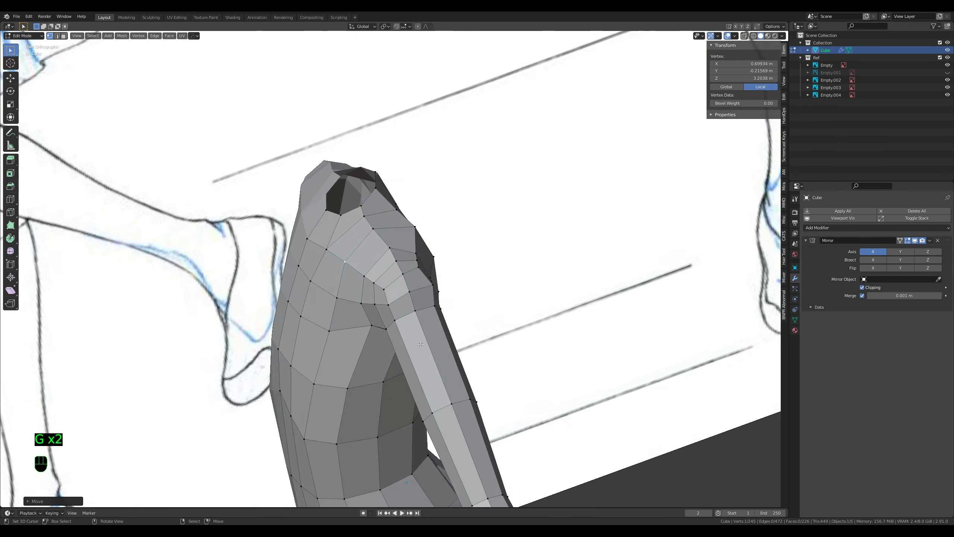
# Step: Reposition an upper back vertex beside the spine, just below the neck opening, to even out the surrounding faces
pyautogui.press('a')
pyautogui.press('a')
pyautogui.press('a')
pyautogui.moveTo(561, 415); pyautogui.dragTo(520, 456, button='middle')
pyautogui.rightClick(424, 244)
pyautogui.click(424, 242)
pyautogui.moveTo(485, 241); pyautogui.dragTo(425, 243, button='middle')
pyautogui.keyDown('ctrl'); pyautogui.rightClick(441, 269); pyautogui.keyUp('ctrl')
pyautogui.press('t')
pyautogui.hotkey('ctrl', 'z')
pyautogui.rightClick(423, 240)
pyautogui.press('g')
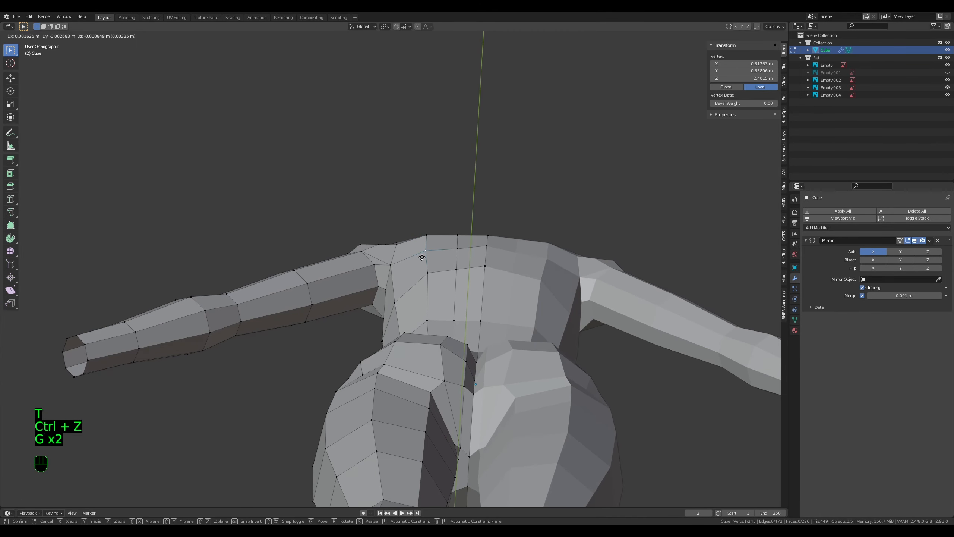
pyautogui.press('a')
# Step: Shift the centre-line vertices of the upper back along the Y axis to refine the back's profile
pyautogui.moveTo(452, 257); pyautogui.dragTo(408, 235, button='middle')
pyautogui.press('a')
pyautogui.press('a')
pyautogui.press('g')
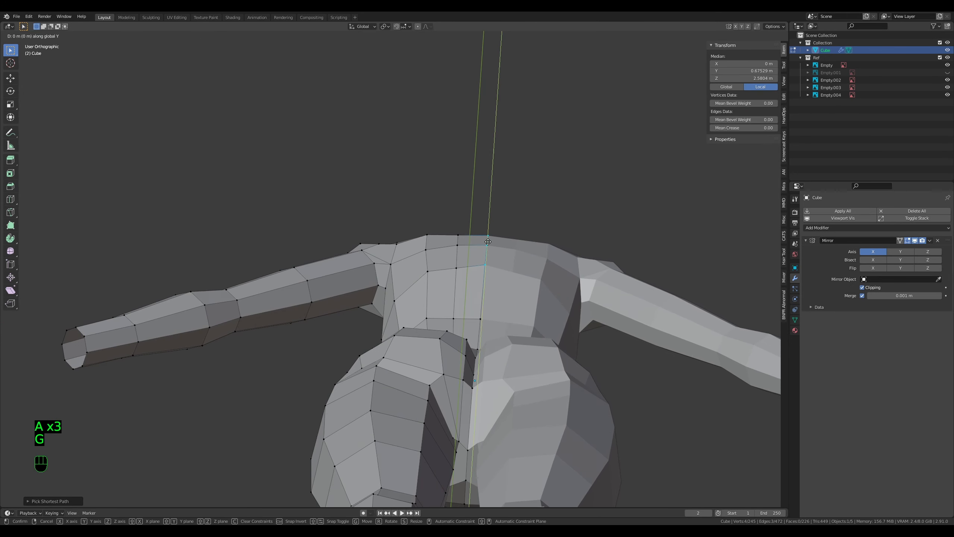
pyautogui.click(485, 251)
pyautogui.press('Tab')
pyautogui.press('Tab')
pyautogui.moveTo(381, 233); pyautogui.dragTo(399, 278, button='middle')
pyautogui.rightClick(496, 265)
pyautogui.moveTo(497, 265); pyautogui.dragTo(355, 296, button='middle')
pyautogui.press('g')
pyautogui.press('y')
pyautogui.click(464, 222)
# Step: Enlarge the neck ring without changing its height and adjust its tilt against the side reference
pyautogui.press('KP_3')
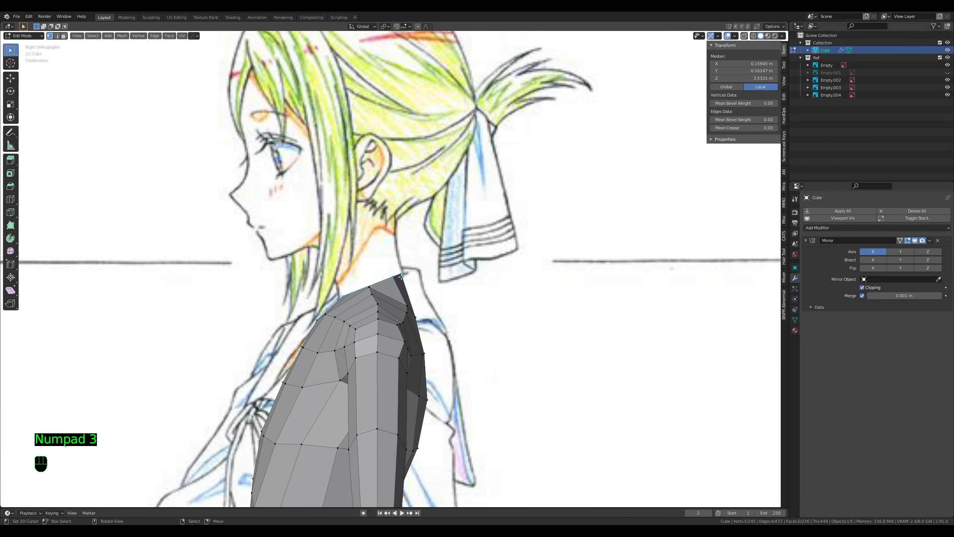
pyautogui.press('s')
pyautogui.hotkey('shift', 'z')
pyautogui.click(422, 283)
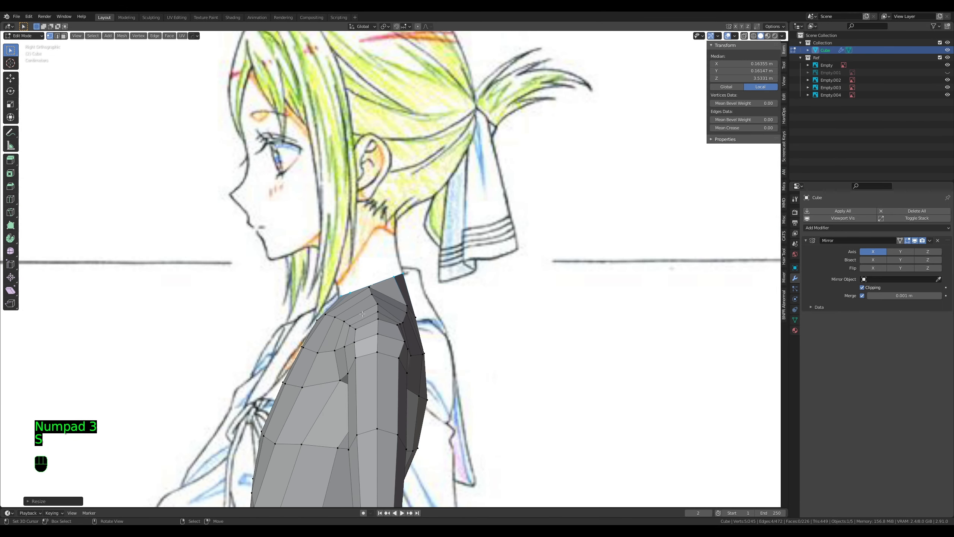
pyautogui.press('r')
pyautogui.click(457, 362)
pyautogui.rightClick(405, 307)
# Step: Extrude the neck ring straight up in front view to form the neck
pyautogui.press('Tab')
pyautogui.press('KP_1')
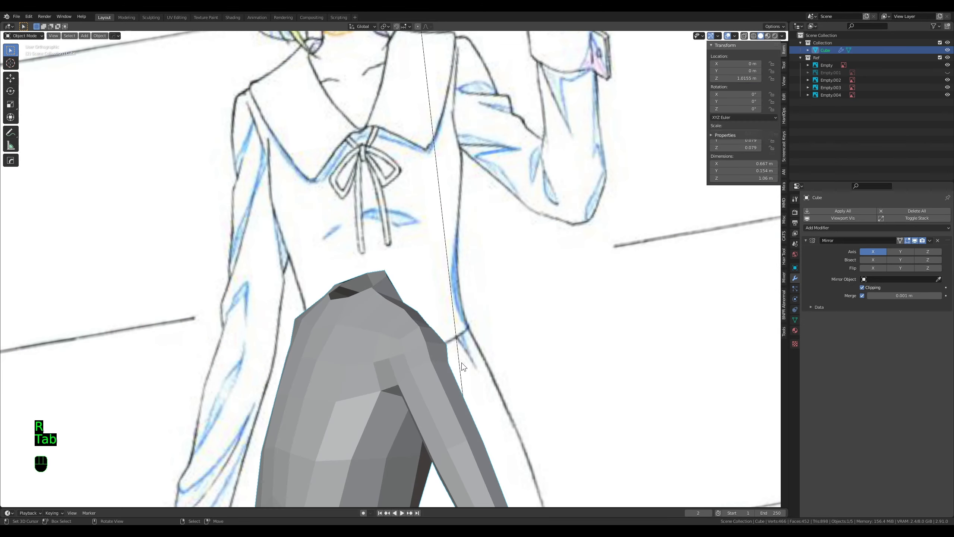
pyautogui.press('Tab')
pyautogui.keyDown('alt'); pyautogui.click(363, 296); pyautogui.keyUp('alt')
pyautogui.press('e')
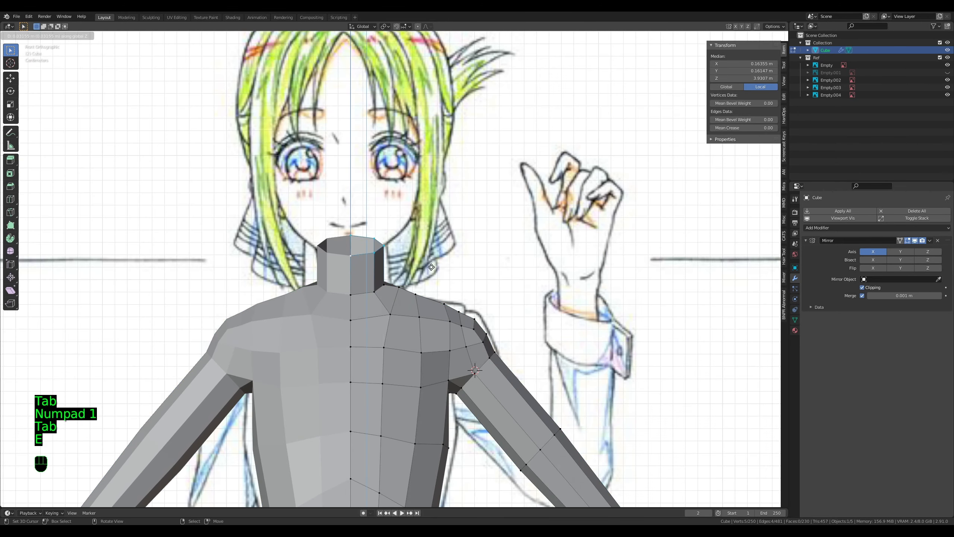
pyautogui.click(434, 249)
# Step: Add an edge loop around the middle of the neck, then narrow and reposition it to give the neck a waist
pyautogui.hotkey('ctrl', 'r')
pyautogui.click(375, 274)
pyautogui.press('s')
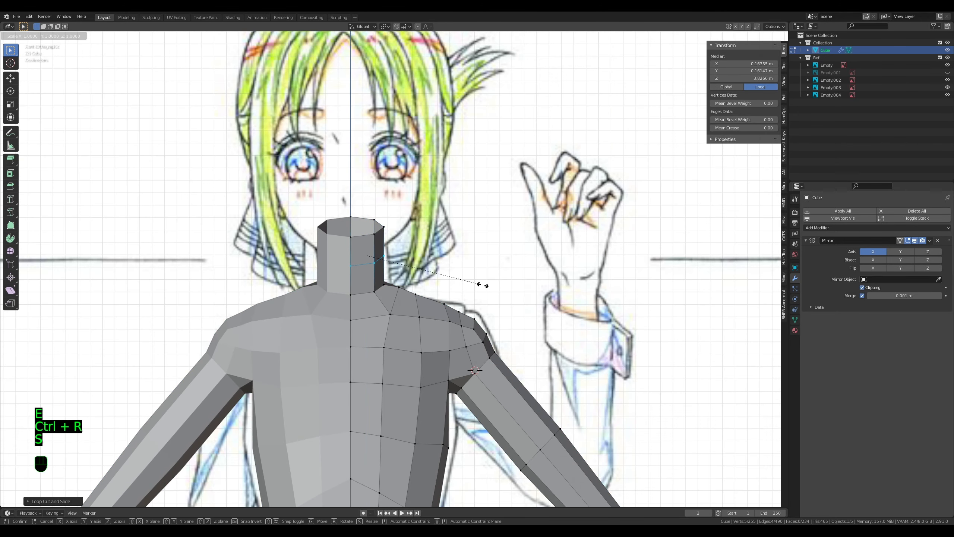
pyautogui.click(468, 288)
pyautogui.press('g')
pyautogui.click(457, 292)
pyautogui.press('s')
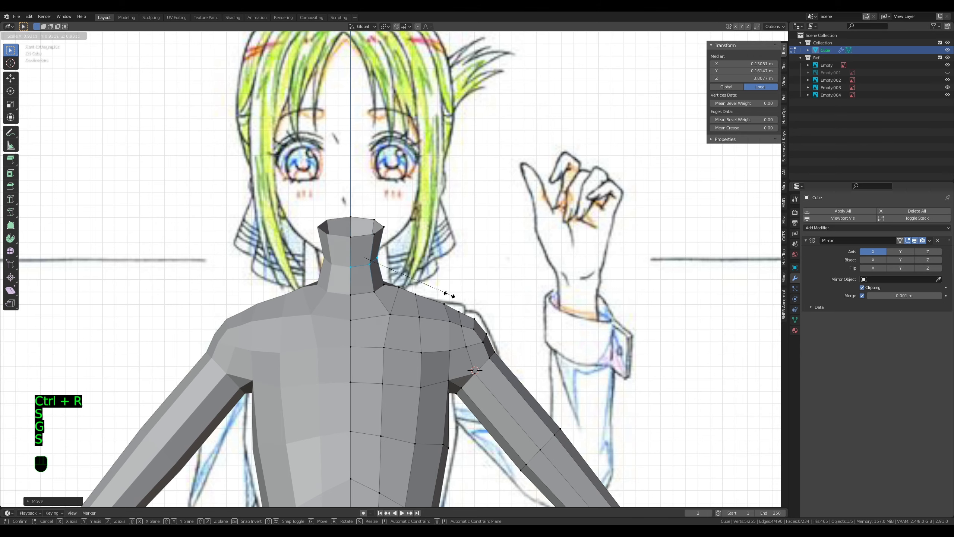
pyautogui.click(450, 296)
# Step: Compare the neck with the front reference in wireframe, expand the selection around the neck base and scale it slightly
pyautogui.press('z')
pyautogui.press('z')
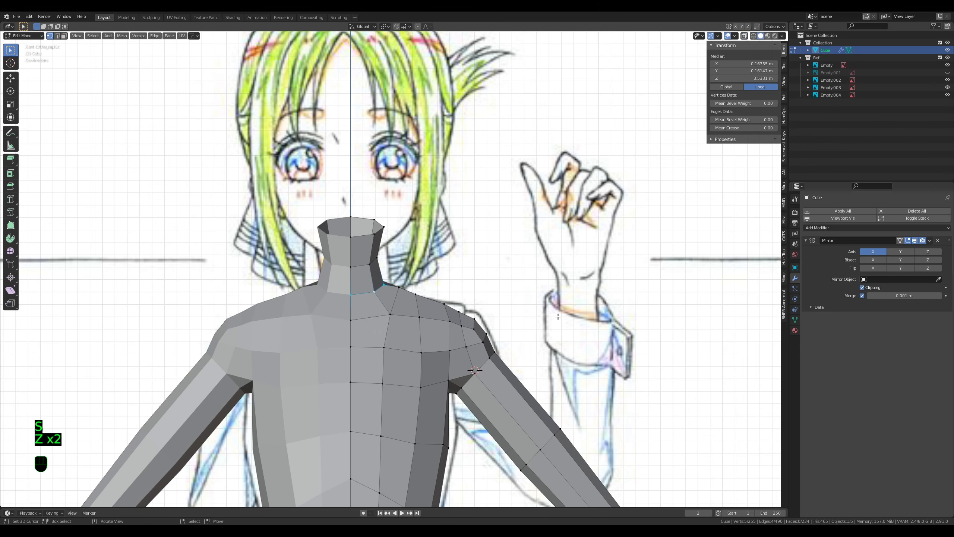
pyautogui.press('z')
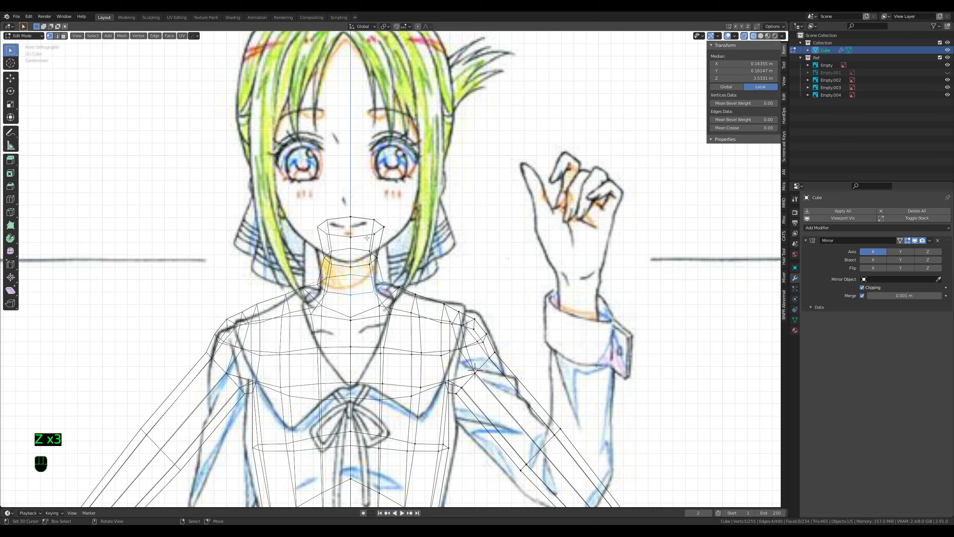
pyautogui.press('z')
pyautogui.click(380, 315)
pyautogui.press('z')
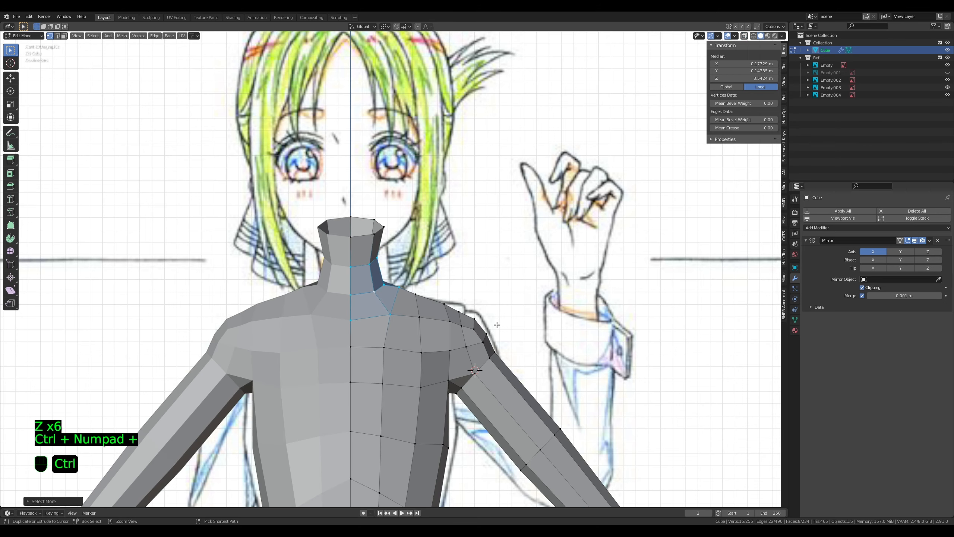
pyautogui.press('s')
pyautogui.press('Tab')
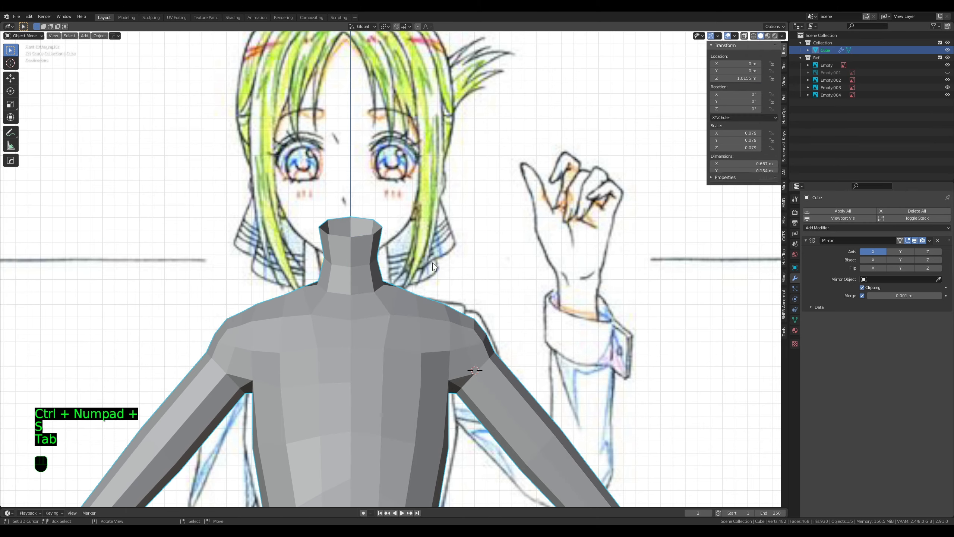
# Step: Bevel the edge loop at the neck base and smooth the surrounding vertices to soften the transition into the shoulders
pyautogui.press('z')
pyautogui.press('z')
pyautogui.press('Tab')
pyautogui.moveTo(367, 292); pyautogui.dragTo(306, 322, button='middle')
pyautogui.hotkey('ctrl', 'b')
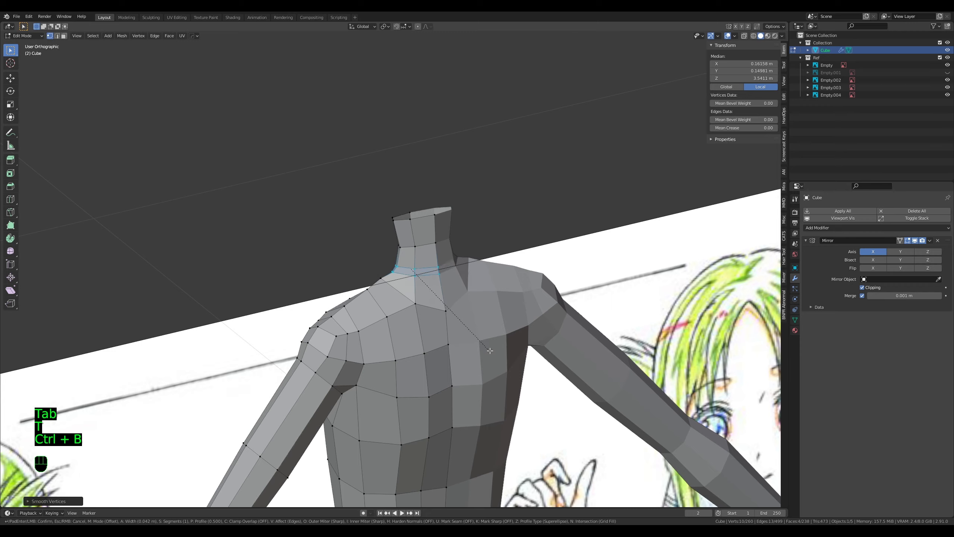
pyautogui.press('t')
pyautogui.moveTo(495, 353); pyautogui.dragTo(556, 342, button='middle')
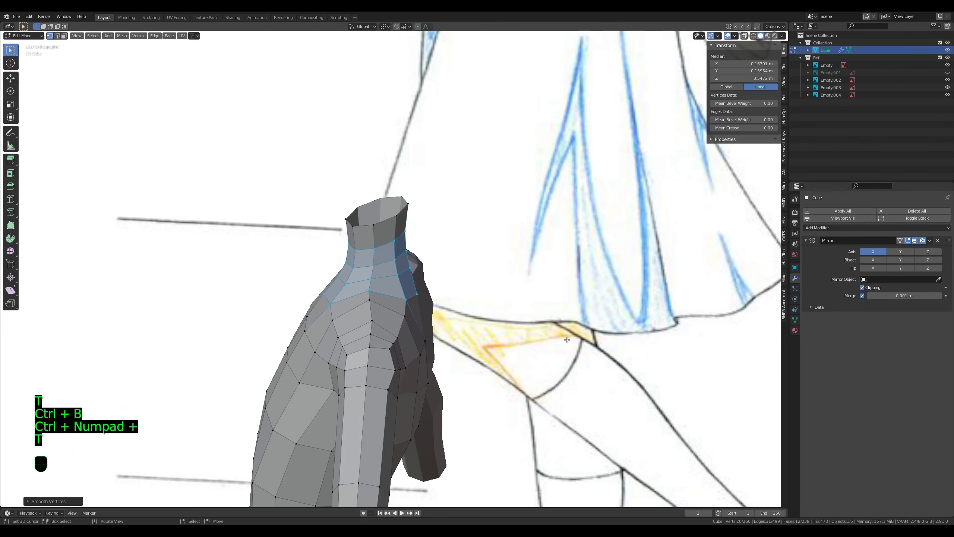
# Step: Raise and scale the smoothed neck base region to fit the front reference
pyautogui.press('KP_1')
pyautogui.press('g')
pyautogui.click(572, 338)
pyautogui.press('s')
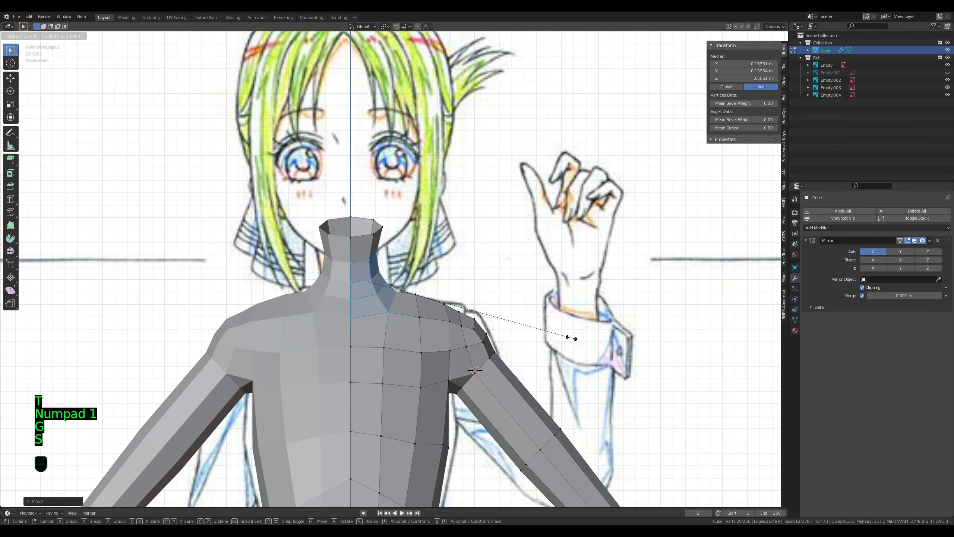
pyautogui.click(556, 342)
pyautogui.press('g')
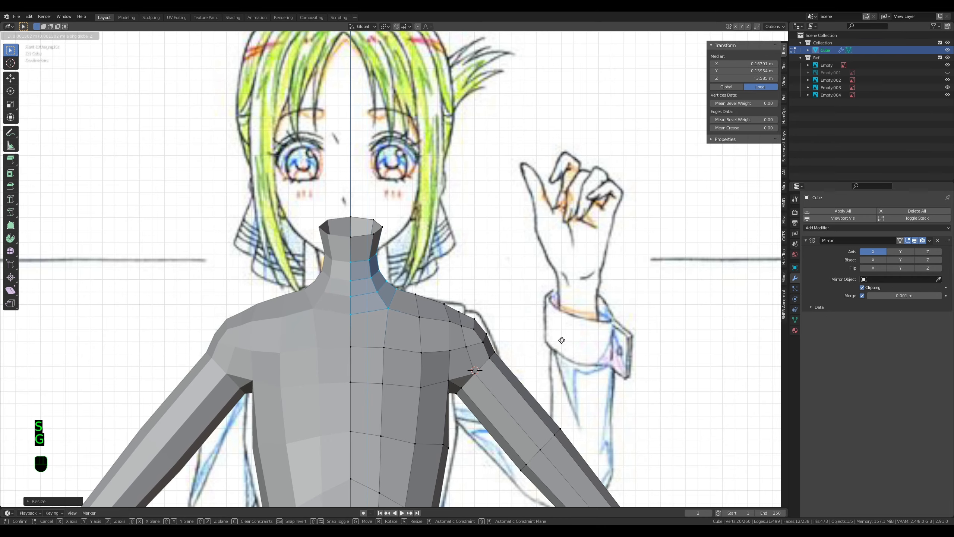
pyautogui.click(562, 340)
# Step: Select the edge loop in the middle of the neck and adjust its position
pyautogui.press('Tab')
pyautogui.press('Tab')
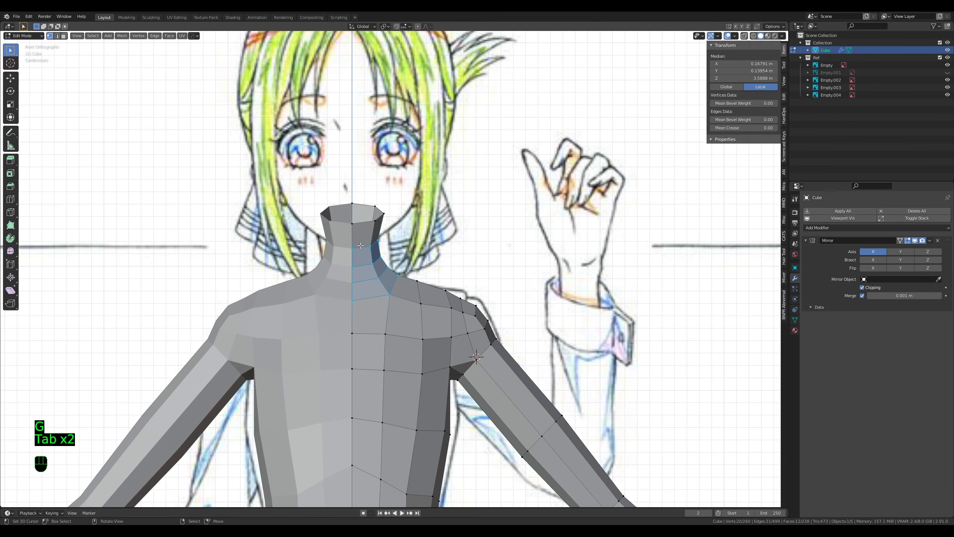
pyautogui.keyDown('alt'); pyautogui.rightClick(361, 245); pyautogui.keyUp('alt')
pyautogui.press('g')
pyautogui.click(360, 246)
# Step: Examine the whole body and neck in side and front views against the reference drawings
pyautogui.press('Tab')
pyautogui.scroll(-2, 409, 303)
pyautogui.keyDown('shift'); pyautogui.moveTo(409, 303); pyautogui.dragTo(316, 286, button='middle'); pyautogui.keyUp('shift')
pyautogui.moveTo(338, 300); pyautogui.dragTo(442, 337, button='middle')
pyautogui.press('Tab')
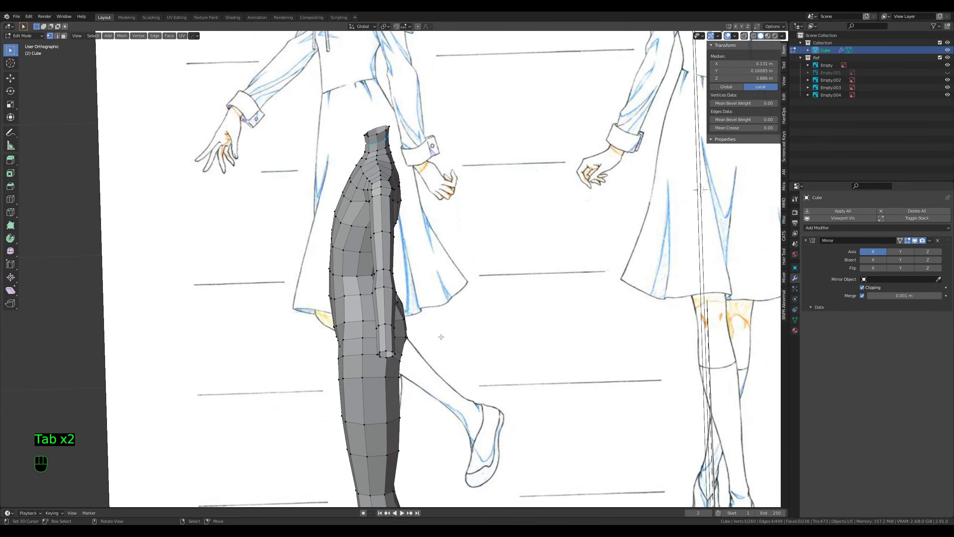
pyautogui.press('KP_3')
pyautogui.press('KP_1')
pyautogui.press('KP_3')
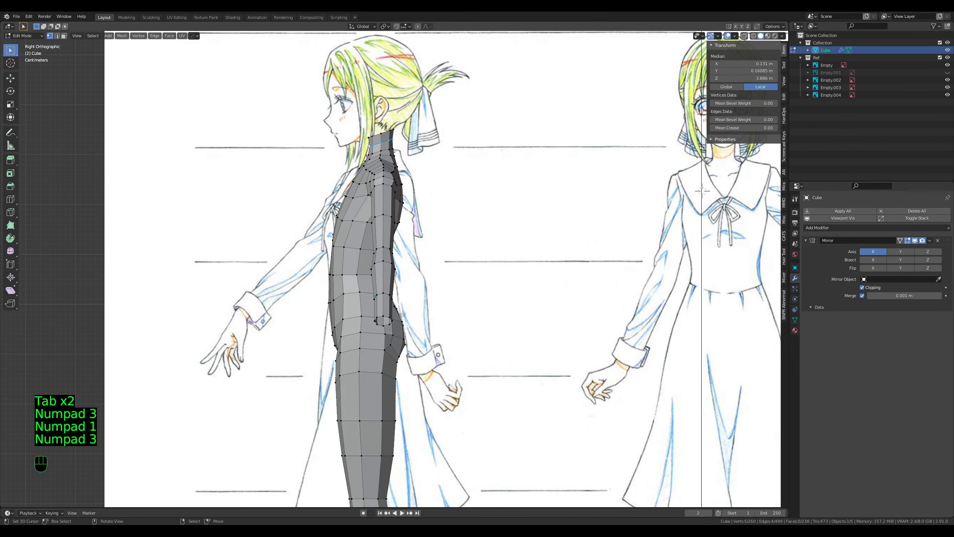
# Step: Select the whole arm's faces and thicken the arm slightly with Shrink/Fatten
pyautogui.moveTo(386, 296); pyautogui.dragTo(381, 333, button='middle')
pyautogui.press('ctrl+KP_Add')
pyautogui.press('ctrl+KP_Add')
pyautogui.press('KP_1')
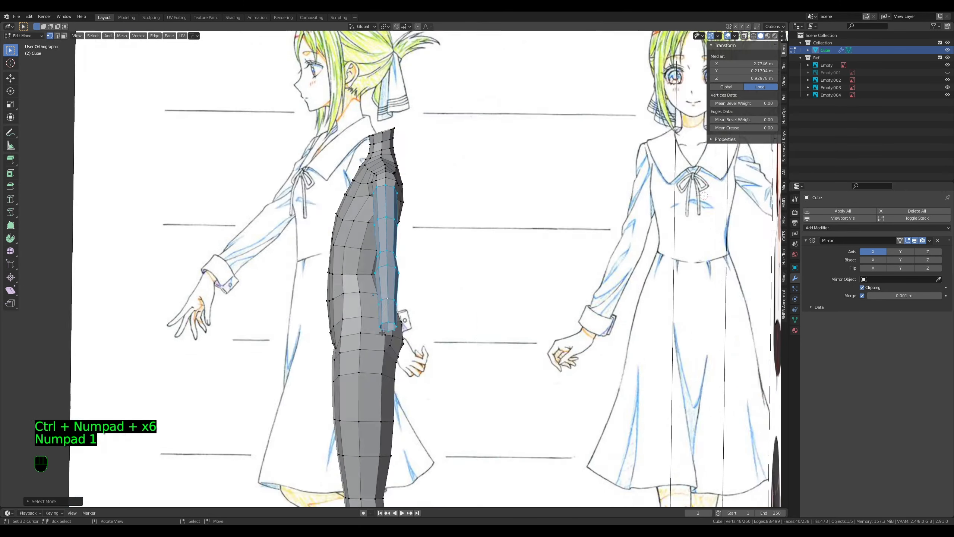
pyautogui.scroll(4, 529, 294)
pyautogui.press('3')
pyautogui.hotkey('alt', 's')
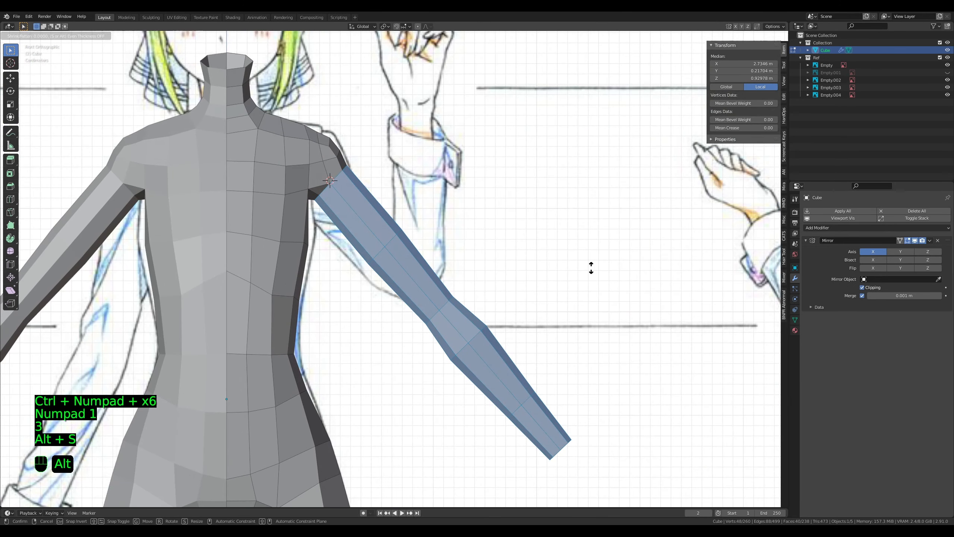
pyautogui.rightClick(599, 258)
pyautogui.hotkey('alt', 's')
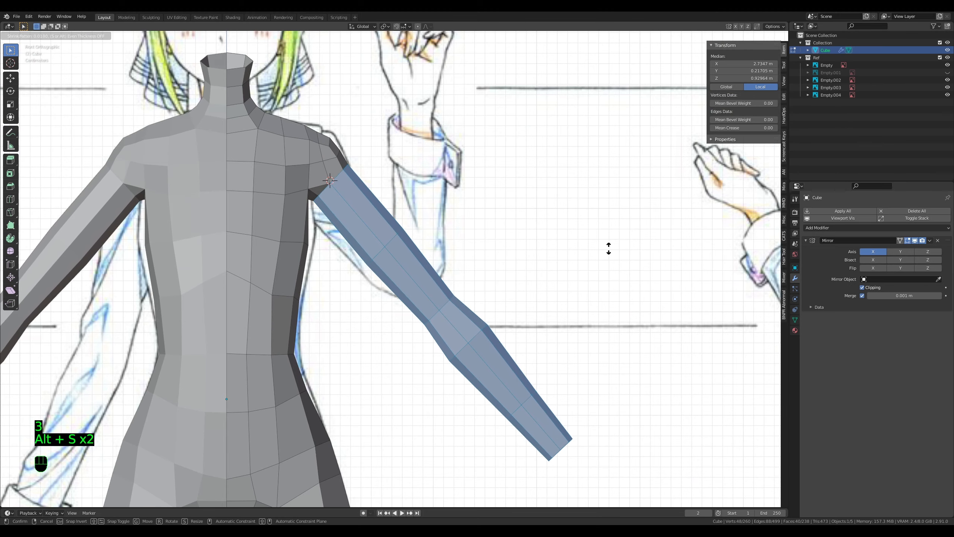
pyautogui.rightClick(609, 249)
pyautogui.hotkey('alt', 's')
pyautogui.rightClick(624, 237)
pyautogui.scroll(-5, 595, 262)
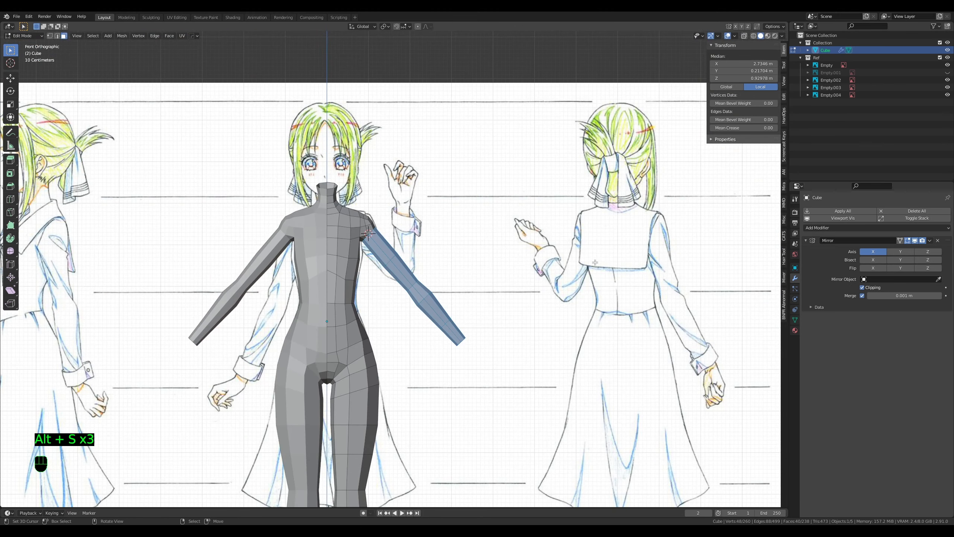
pyautogui.click(602, 256)
# Step: Reposition a vertex at the back of the shoulder to smooth the joint
pyautogui.press('KP_3')
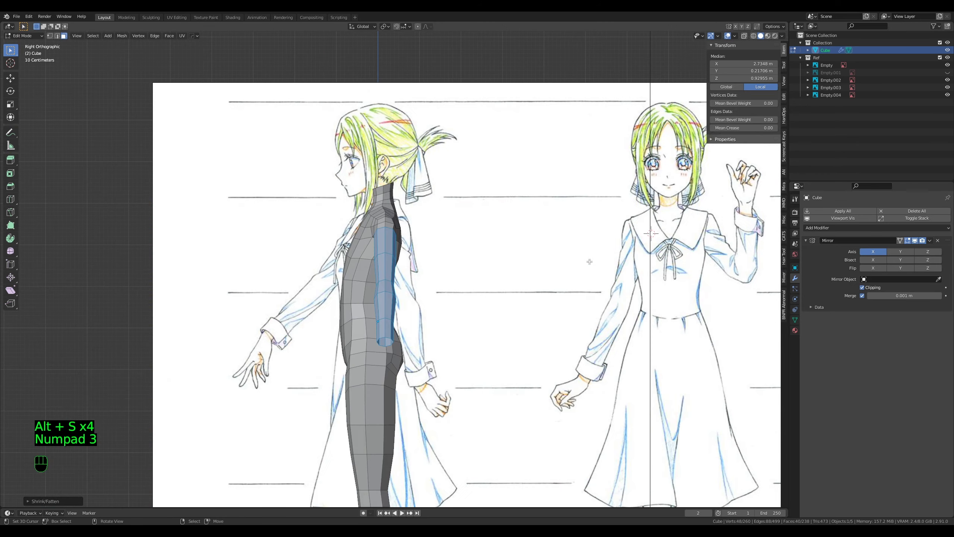
pyautogui.scroll(4, 580, 264)
pyautogui.press('Tab')
pyautogui.press('Tab')
pyautogui.scroll(5, 407, 152)
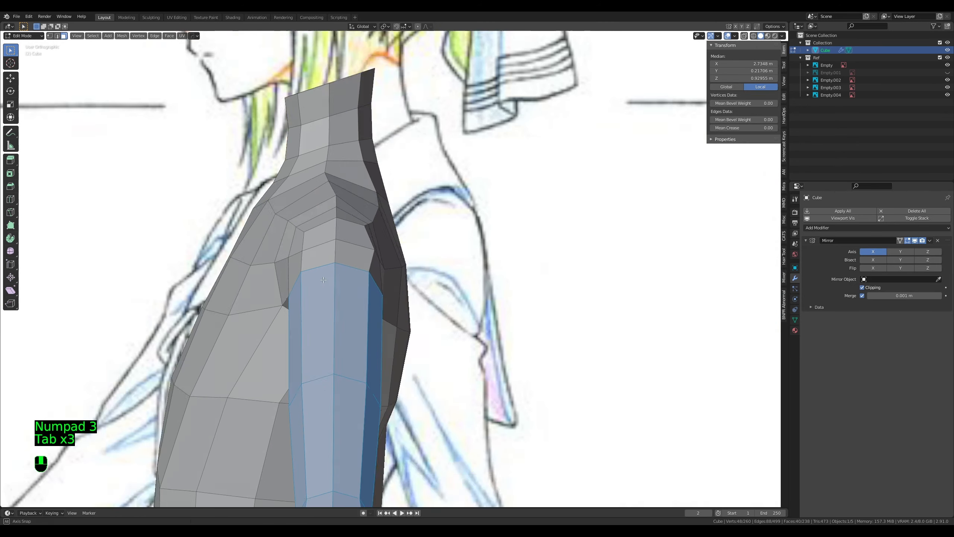
pyautogui.press('1')
pyautogui.rightClick(392, 206)
pyautogui.moveTo(407, 152); pyautogui.dragTo(356, 322, button='middle')
pyautogui.press('g')
pyautogui.click(354, 302)
pyautogui.press('Tab')
pyautogui.press('Tab')
# Step: Reposition two vertices where the back of the upper arm meets the armpit
pyautogui.moveTo(567, 339); pyautogui.dragTo(578, 348, button='middle')
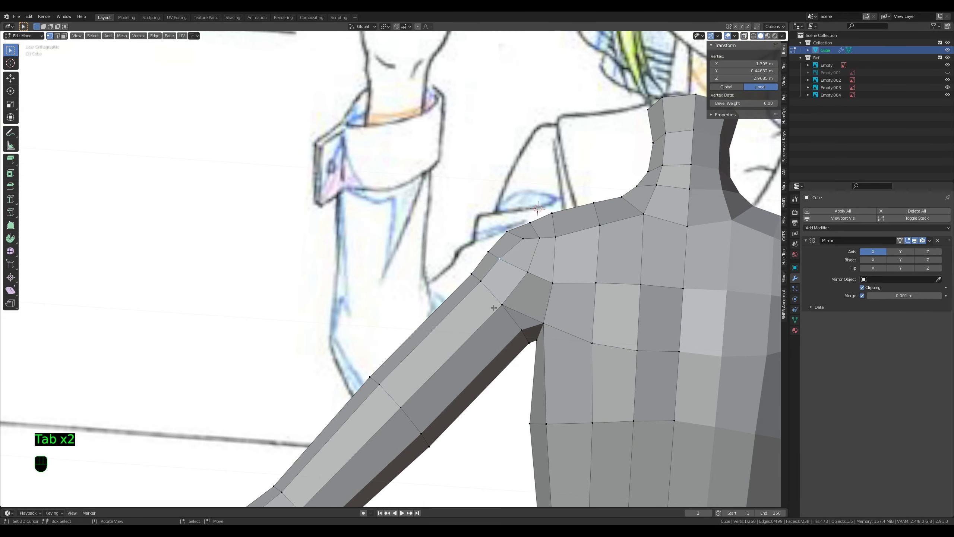
pyautogui.rightClick(492, 307)
pyautogui.press('g')
pyautogui.click(500, 300)
pyautogui.rightClick(517, 325)
pyautogui.press('g')
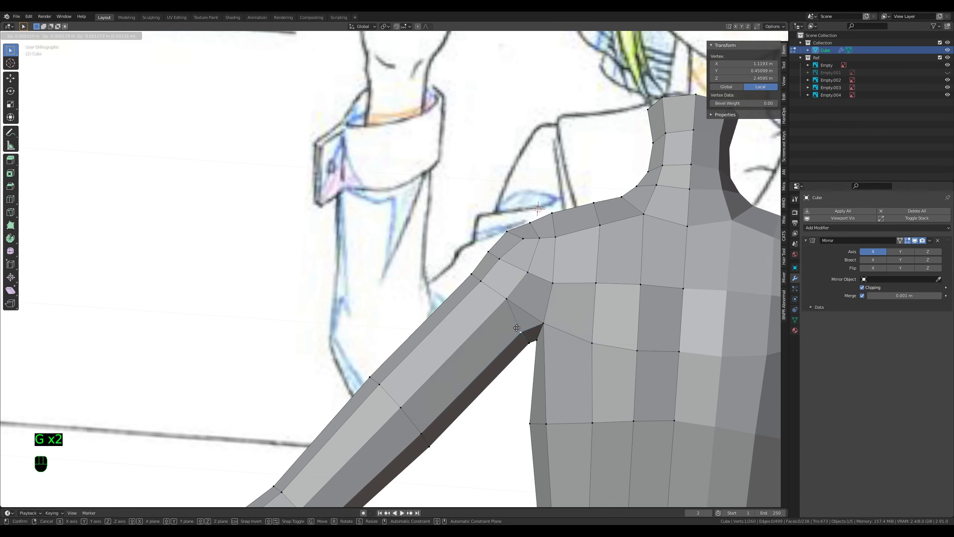
pyautogui.click(518, 325)
pyautogui.press('Tab')
pyautogui.press('KP_1')
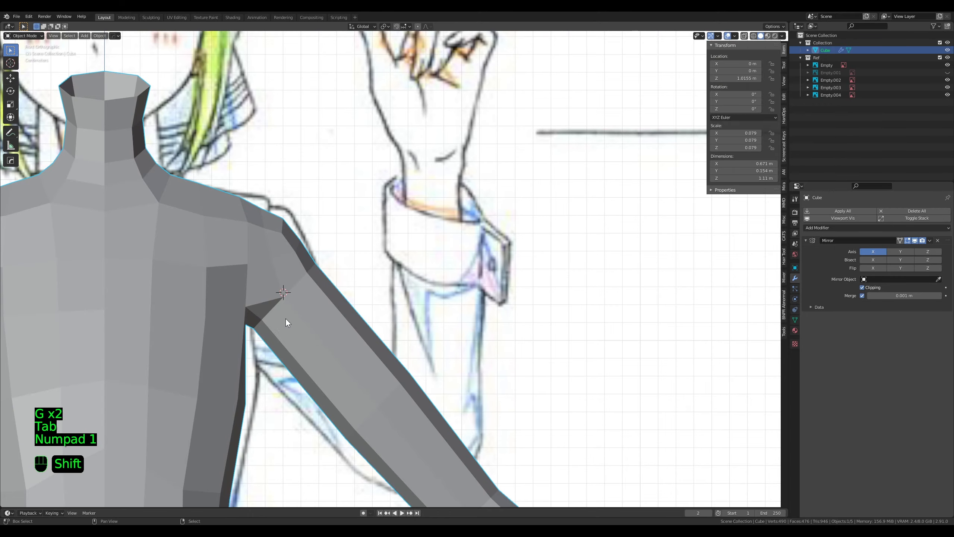
# Step: Switch to perspective view and examine the proportions of the whole body from the front
pyautogui.keyDown('shift'); pyautogui.moveTo(286, 319); pyautogui.dragTo(362, 295, button='middle'); pyautogui.keyUp('shift')
pyautogui.press('Tab')
pyautogui.scroll(-3, 365, 301)
pyautogui.keyDown('shift'); pyautogui.moveTo(372, 346); pyautogui.dragTo(420, 267, button='middle'); pyautogui.keyUp('shift')
pyautogui.scroll(-5, 448, 255)
pyautogui.press('Tab')
pyautogui.press('KP_5')
pyautogui.press('Tab')
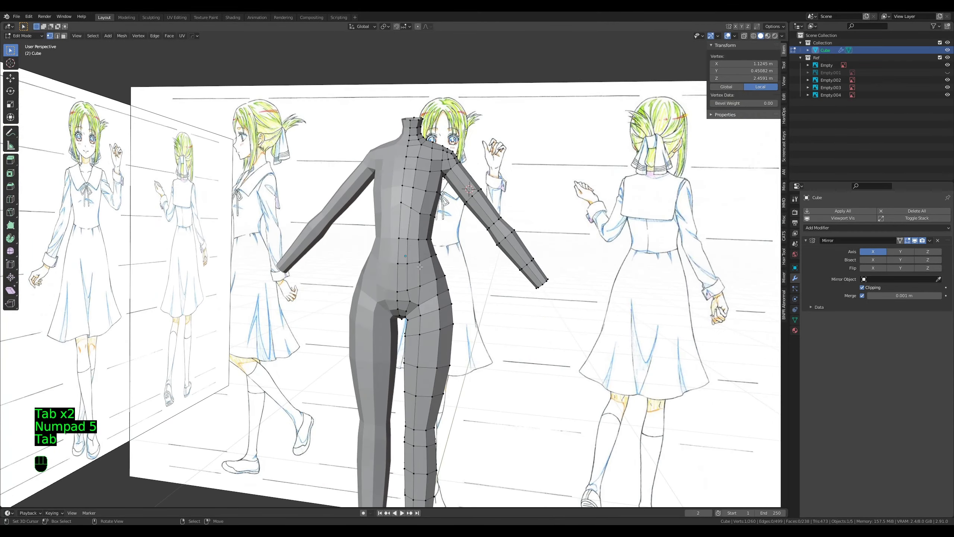
# Step: Slide, rotate and reposition the edge across the lower abdomen near the centre line
pyautogui.click(397, 286)
pyautogui.scroll(2, 438, 308)
pyautogui.keyDown('ctrl'); pyautogui.rightClick(413, 303); pyautogui.keyUp('ctrl')
pyautogui.press('g')
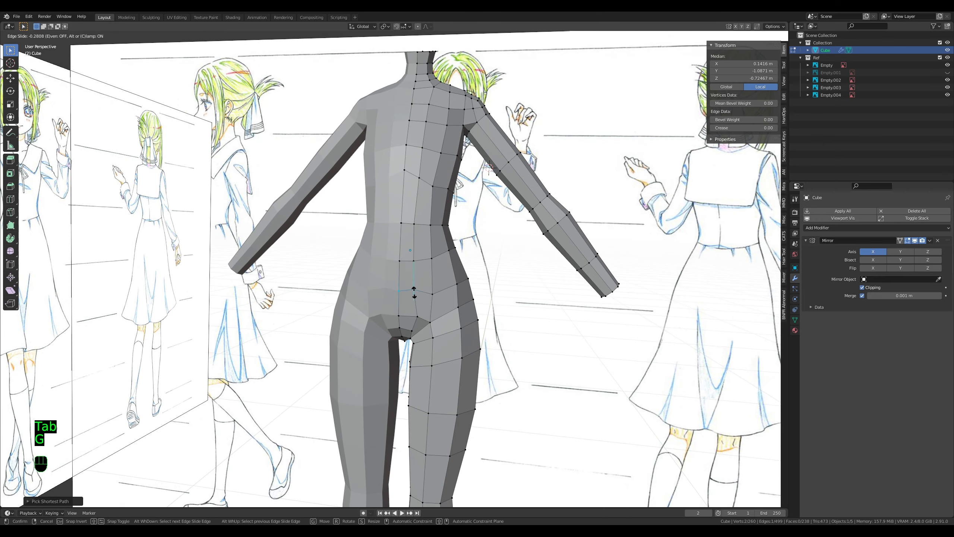
pyautogui.click(415, 294)
pyautogui.press('r')
pyautogui.click(428, 313)
pyautogui.press('g')
pyautogui.click(427, 316)
# Step: Slide the neighbouring vertex on the lower abdomen to even out the edge flow
pyautogui.rightClick(432, 298)
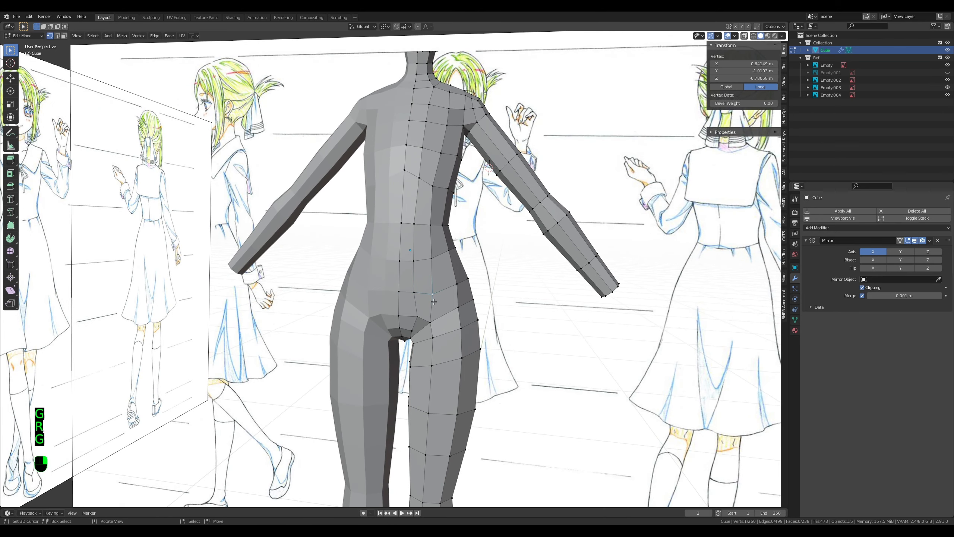
pyautogui.press('g')
pyautogui.press('g')
pyautogui.click(432, 300)
pyautogui.press('Tab')
# Step: Slide an edge on the side of the torso above the waist to refine the contour
pyautogui.moveTo(370, 301); pyautogui.dragTo(399, 305, button='middle')
pyautogui.press('Tab')
pyautogui.moveTo(421, 190); pyautogui.dragTo(429, 182, button='middle')
pyautogui.press('2')
pyautogui.rightClick(424, 187)
pyautogui.press('g')
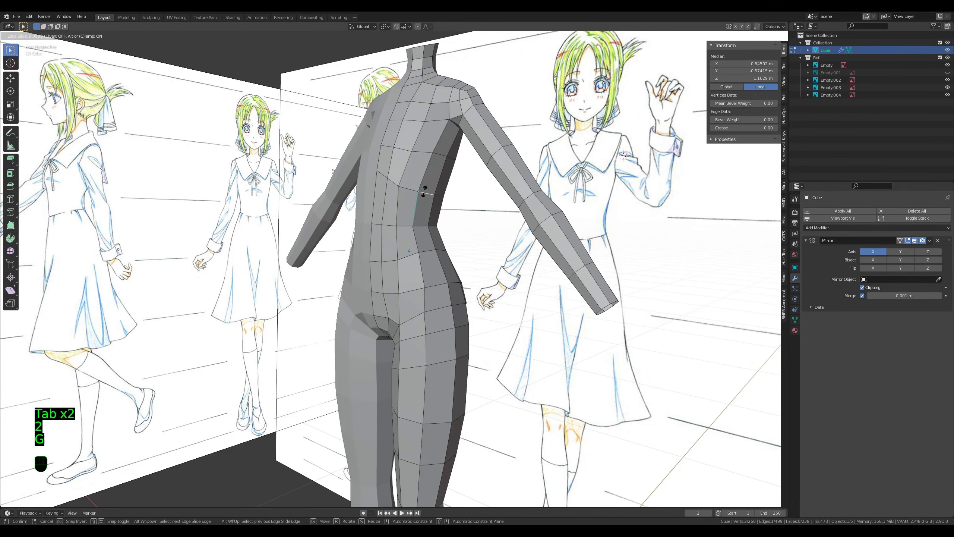
pyautogui.click(424, 192)
# Step: Add a Subdivision Surface modifier to the body to preview its smoothed shape from behind
pyautogui.press('Tab')
pyautogui.scroll(-5, 369, 283)
pyautogui.moveTo(323, 284); pyautogui.dragTo(70, 295, button='middle')
pyautogui.scroll(6, 182, 306)
pyautogui.moveTo(182, 306); pyautogui.dragTo(252, 313, button='middle')
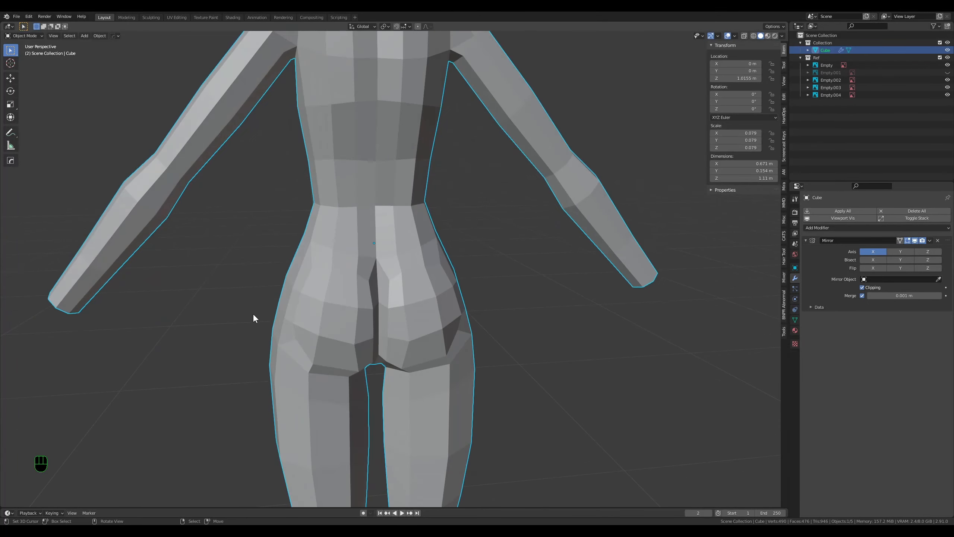
pyautogui.press('Tab')
pyautogui.scroll(2, 391, 268)
pyautogui.press('Tab')
pyautogui.click(832, 228)
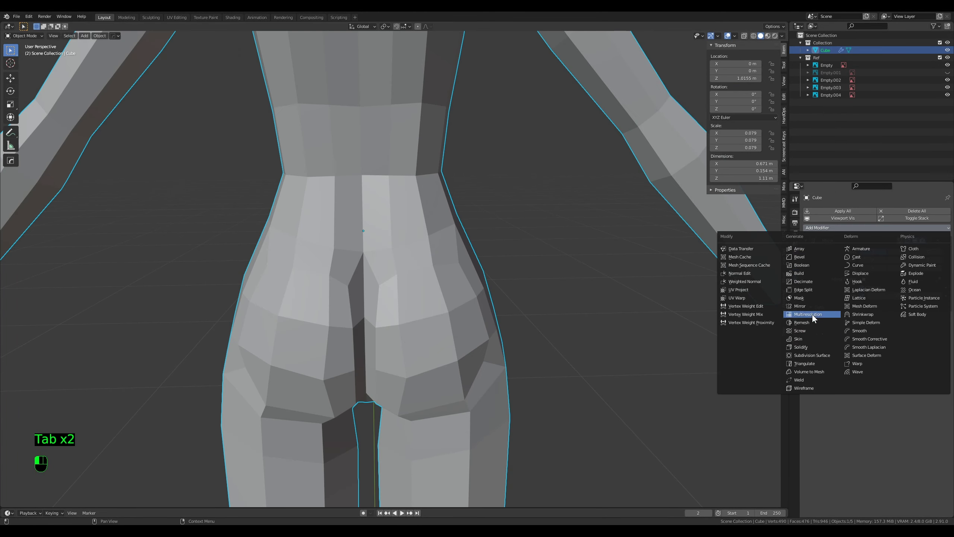
pyautogui.click(814, 353)
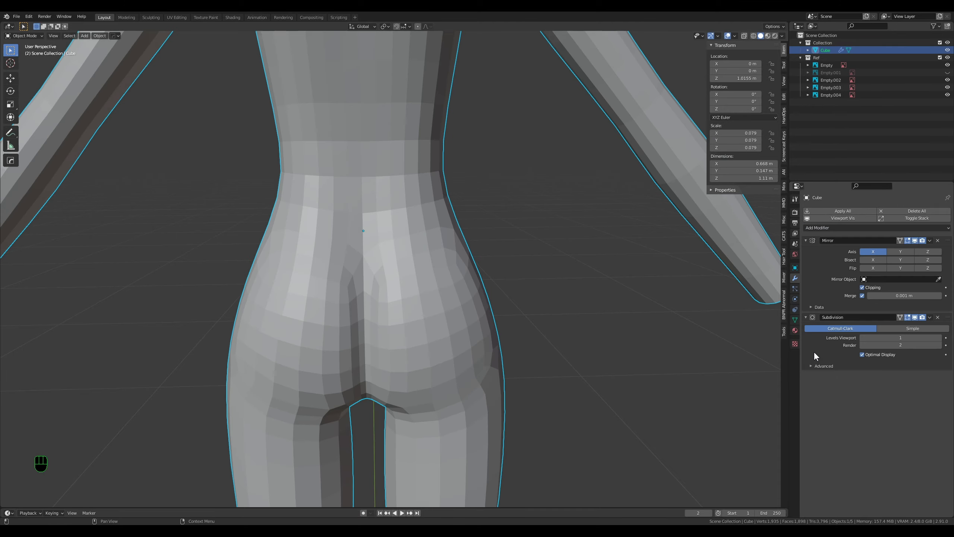
# Step: Compare the body with and without its subdivision smoothing in the front orthographic view
pyautogui.scroll(-5, 341, 354)
pyautogui.scroll(-3, 341, 354)
pyautogui.moveTo(341, 353); pyautogui.dragTo(459, 302, button='middle')
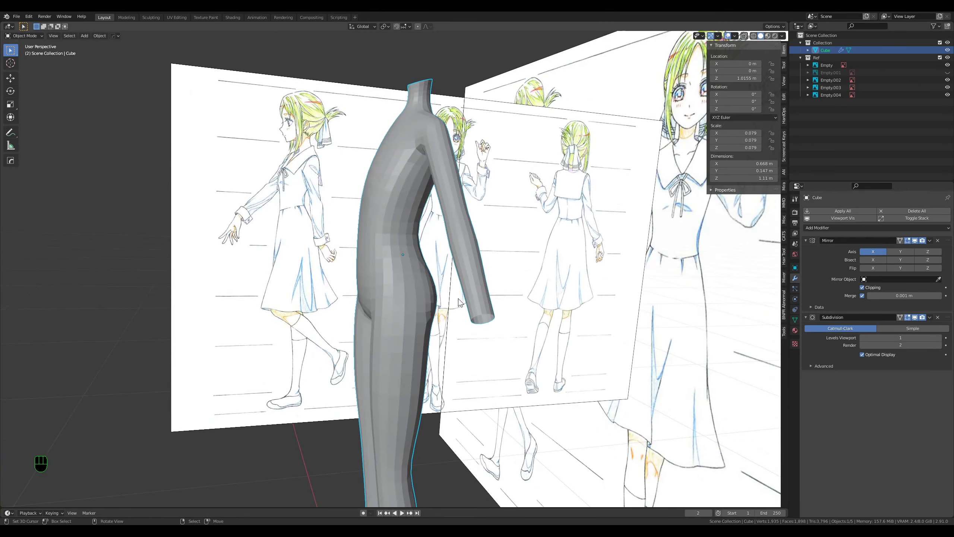
pyautogui.press('KP_1')
pyautogui.press('KP_5')
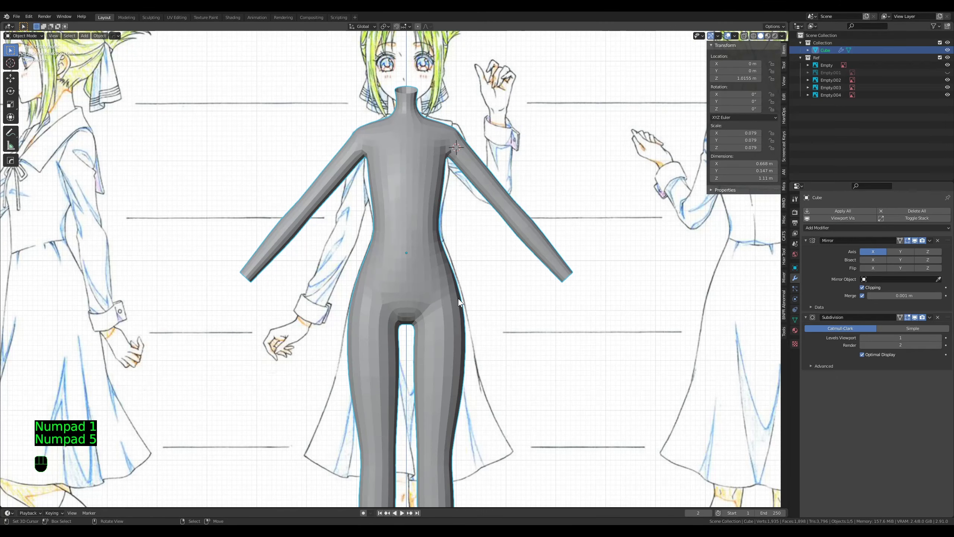
pyautogui.click(916, 317)
pyautogui.click(916, 317)
pyautogui.click(915, 317)
pyautogui.click(915, 317)
pyautogui.click(915, 317)
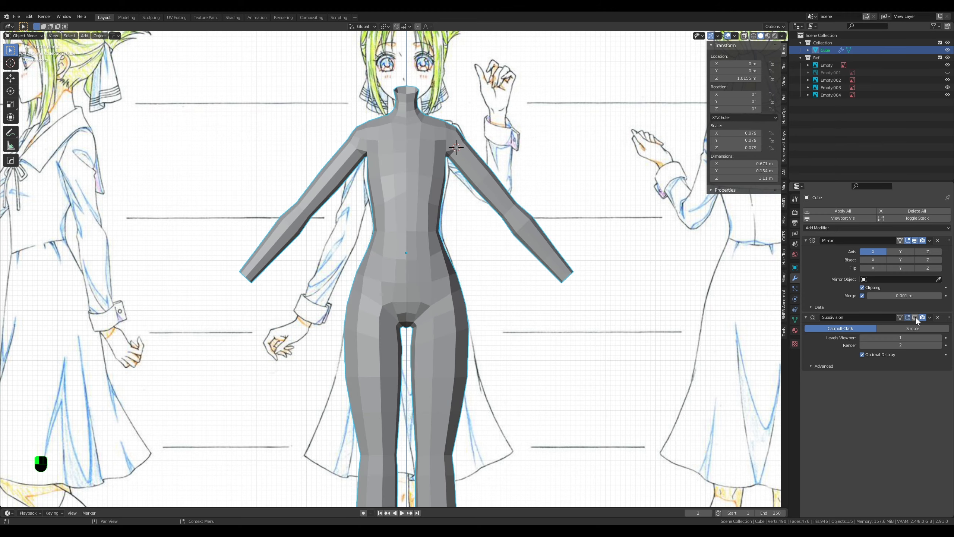
pyautogui.click(916, 317)
pyautogui.click(916, 317)
pyautogui.press('Tab')
pyautogui.keyDown('shift'); pyautogui.moveTo(489, 394); pyautogui.dragTo(465, 354, button='middle'); pyautogui.keyUp('shift')
pyautogui.press('Tab')
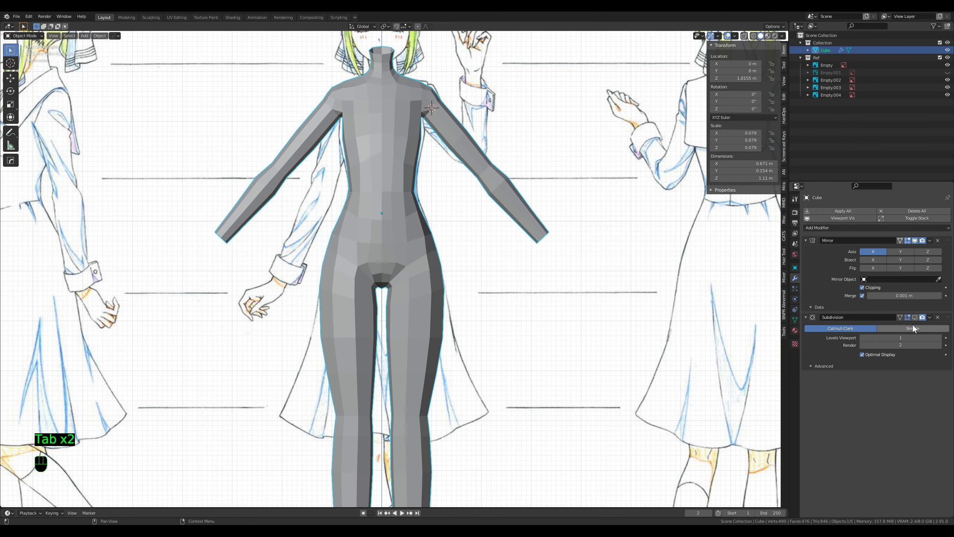
pyautogui.click(916, 317)
# Step: Widen the upper thigh by scaling its two neighbouring face loops along the X axis
pyautogui.press('Tab')
pyautogui.press('3')
pyautogui.keyDown('alt'); pyautogui.click(427, 330); pyautogui.keyUp('alt')
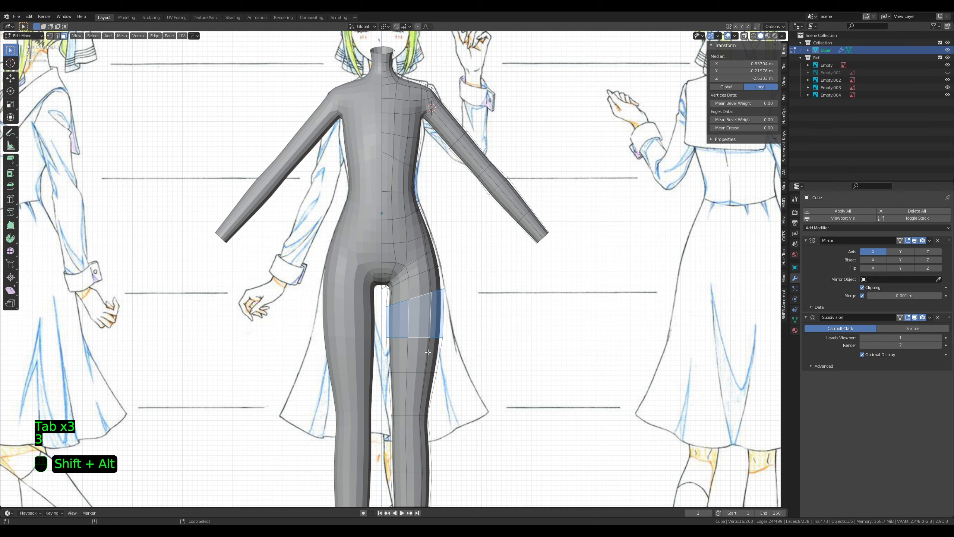
pyautogui.keyDown('alt'); pyautogui.keyDown('shift'); pyautogui.click(428, 352); pyautogui.keyUp('shift'); pyautogui.keyUp('alt')
pyautogui.press('s')
pyautogui.press('x')
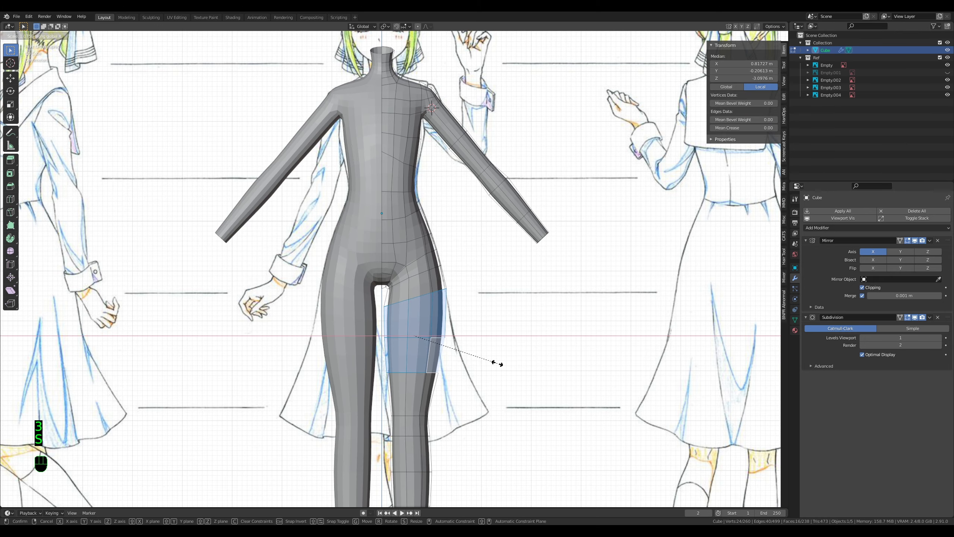
pyautogui.click(496, 363)
pyautogui.scroll(6, 488, 360)
pyautogui.press('1')
pyautogui.press('Tab')
pyautogui.scroll(-4, 472, 353)
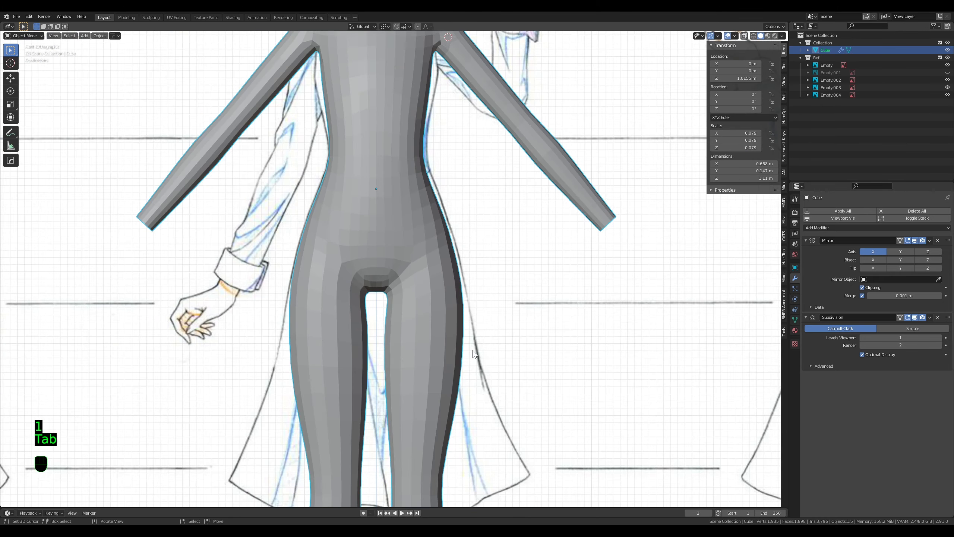
# Step: Try to move the open edge loop at the lower end of the leg
pyautogui.scroll(-4, 466, 355)
pyautogui.keyDown('shift'); pyautogui.moveTo(463, 357); pyautogui.dragTo(462, 305, button='middle'); pyautogui.keyUp('shift')
pyautogui.press('Tab')
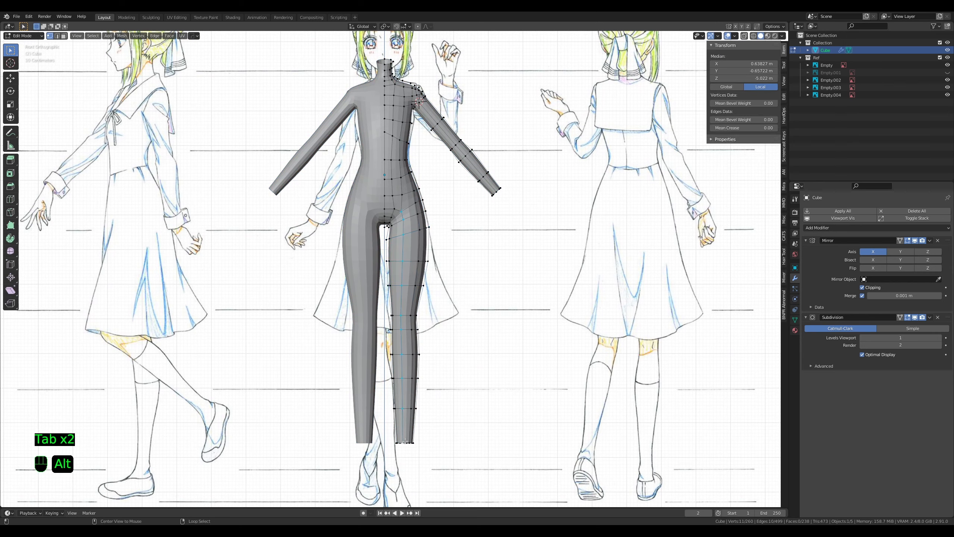
pyautogui.keyDown('alt'); pyautogui.click(405, 441); pyautogui.keyUp('alt')
pyautogui.press('g')
pyautogui.click(452, 450)
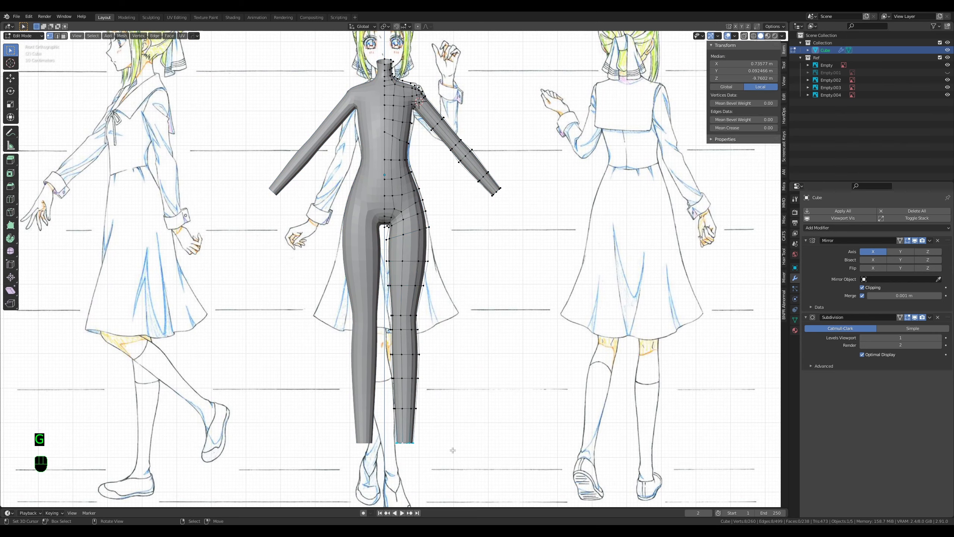
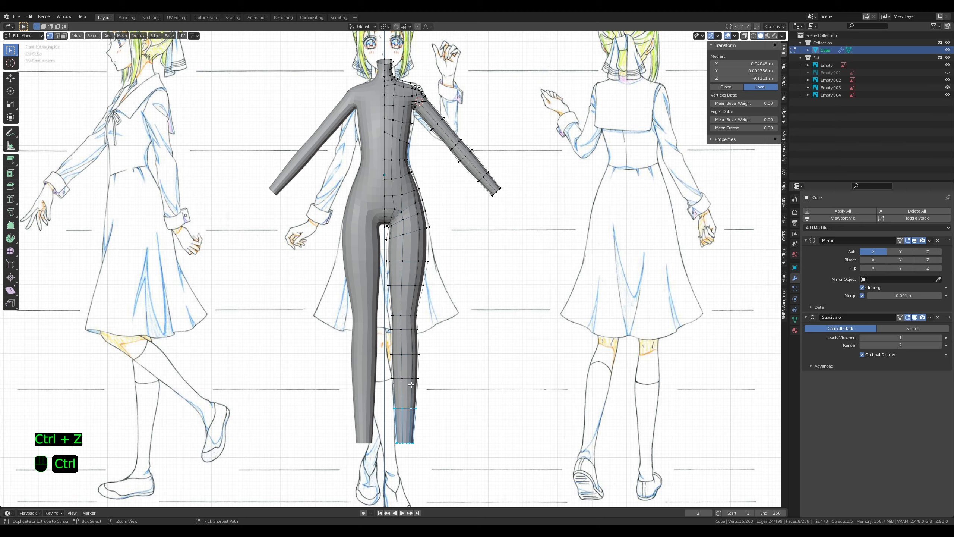
# Step: Move the two lowest edge loops of the leg outward to follow the front reference drawing
pyautogui.press('g')
pyautogui.rightClick(470, 402)
pyautogui.press('g')
pyautogui.click(489, 398)
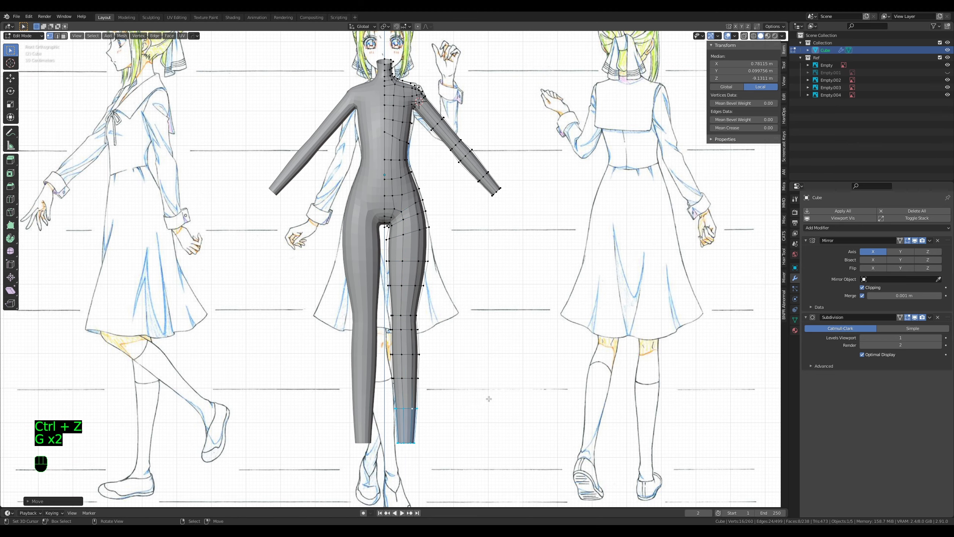
pyautogui.press('r')
pyautogui.rightClick(489, 398)
pyautogui.press('Tab')
pyautogui.press('Tab')
pyautogui.scroll(2, 415, 388)
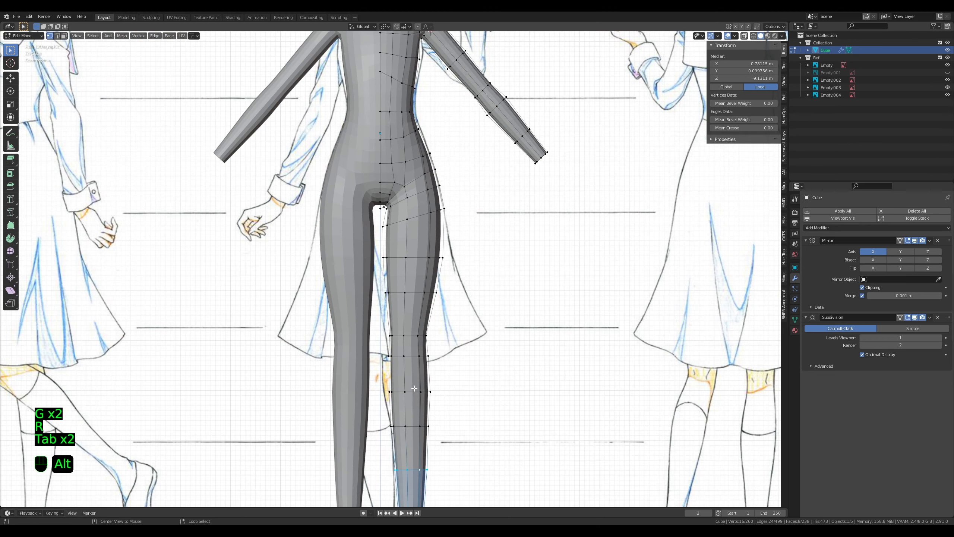
# Step: Move the edge loop just above the leg's open end slightly inward and compare the unsmoothed shape
pyautogui.press('g')
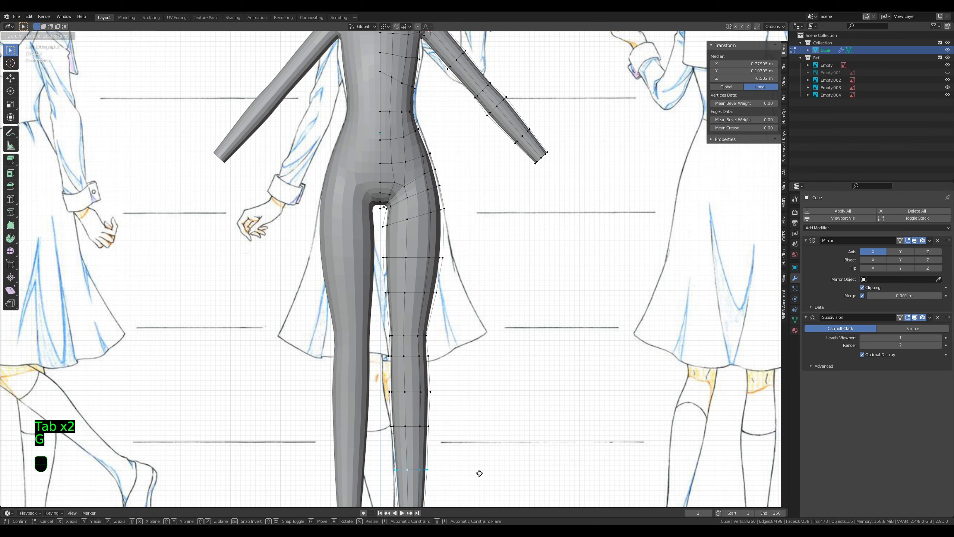
pyautogui.click(477, 473)
pyautogui.press('Tab')
pyautogui.keyDown('shift'); pyautogui.moveTo(450, 353); pyautogui.dragTo(448, 423, button='middle'); pyautogui.keyUp('shift')
pyautogui.press('Tab')
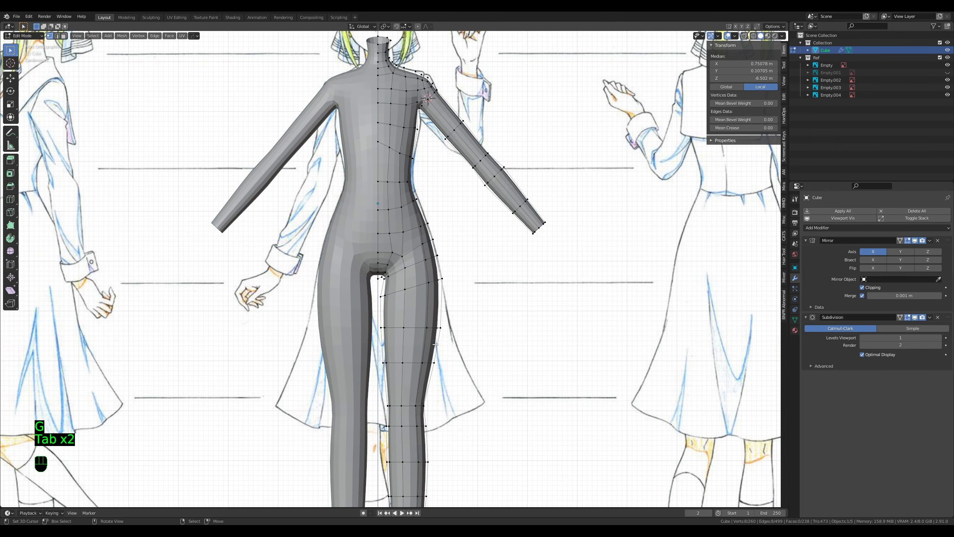
pyautogui.scroll(-1, 449, 423)
pyautogui.press('Tab')
pyautogui.click(915, 317)
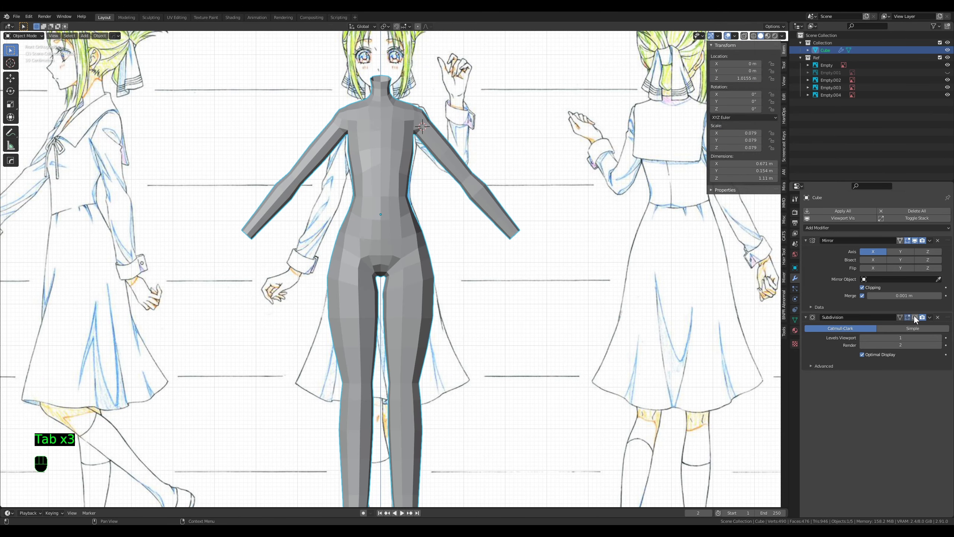
# Step: Rotate the slanted edge loop at the top of the thigh to be more level, scaling and repositioning it
pyautogui.scroll(2, 522, 330)
pyautogui.press('Tab')
pyautogui.scroll(2, 417, 305)
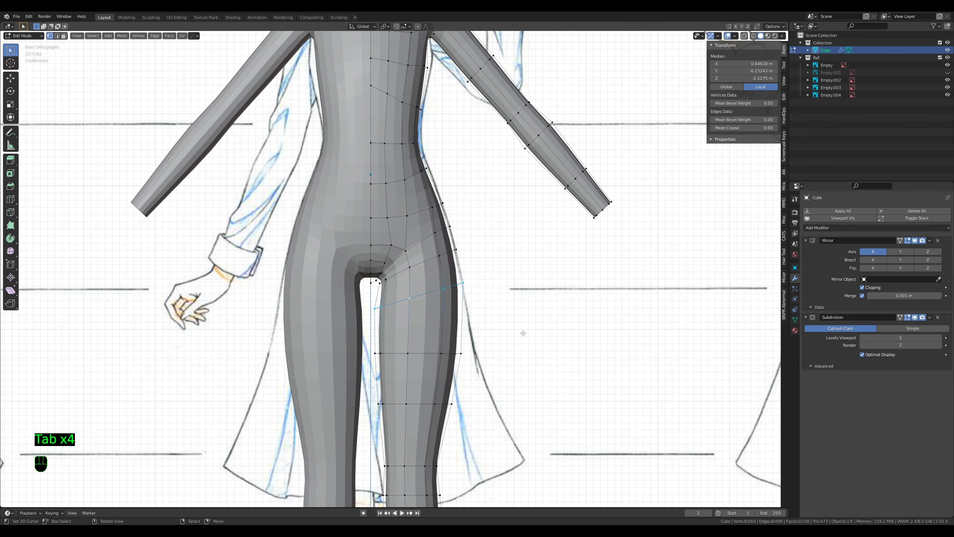
pyautogui.press('r')
pyautogui.click(534, 358)
pyautogui.press('s')
pyautogui.click(534, 358)
pyautogui.press('g')
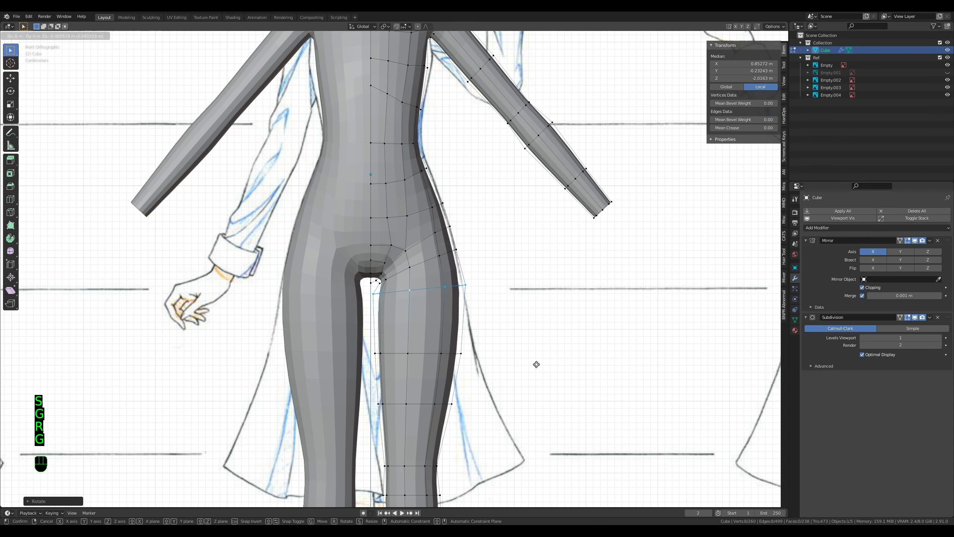
pyautogui.click(536, 368)
# Step: Slide the next thigh edge loop upward, then scale it and move it outward to fill the contour
pyautogui.press('g')
pyautogui.press('g')
pyautogui.click(426, 345)
pyautogui.press('s')
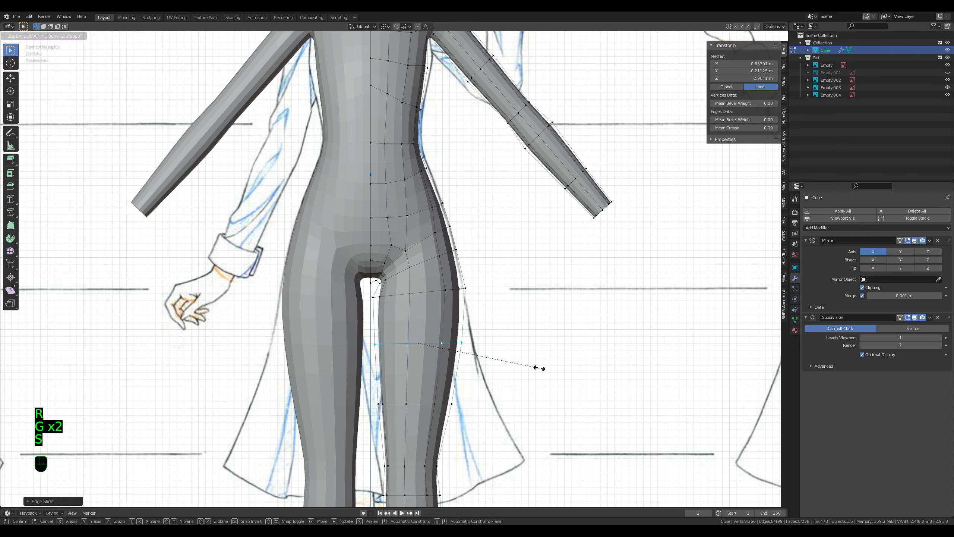
pyautogui.click(544, 367)
pyautogui.press('g')
pyautogui.click(547, 367)
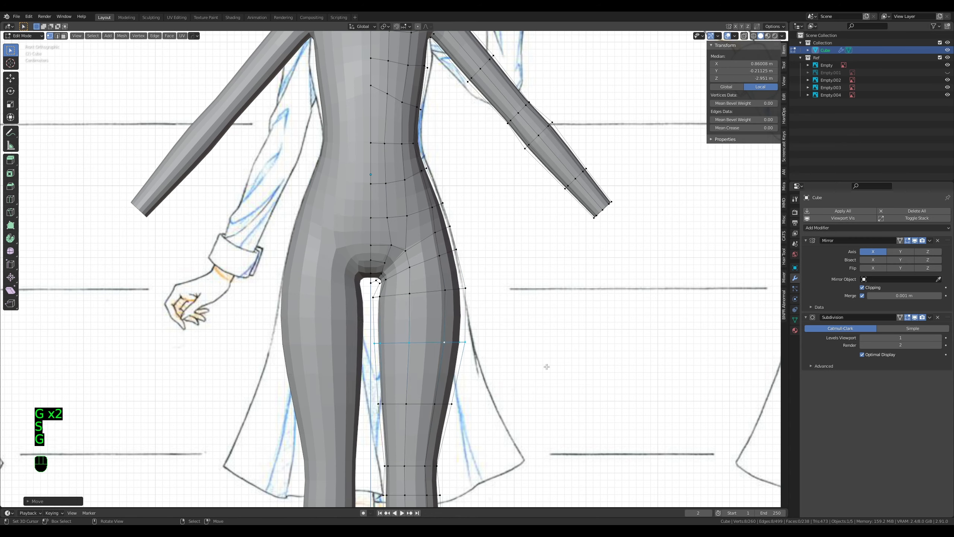
# Step: Reposition the mid-thigh edge loop to even out the outer leg contour
pyautogui.press('Tab')
pyautogui.press('Tab')
pyautogui.keyDown('alt'); pyautogui.rightClick(428, 401); pyautogui.keyUp('alt')
pyautogui.press('g')
pyautogui.click(481, 408)
pyautogui.press('Tab')
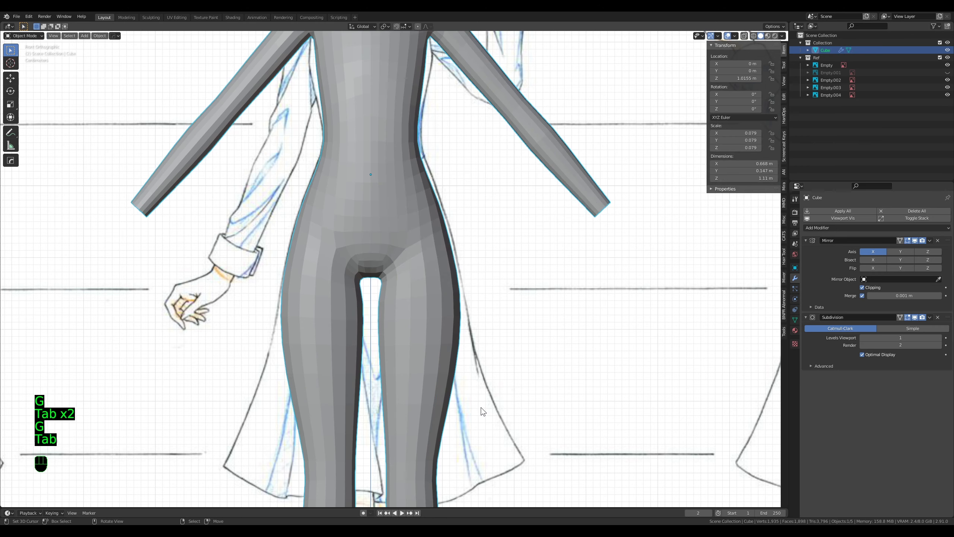
# Step: Widen the rib cage by scaling and moving outward the two edge loops between armpit and waist
pyautogui.keyDown('shift'); pyautogui.moveTo(473, 322); pyautogui.dragTo(482, 400, button='middle'); pyautogui.keyUp('shift')
pyautogui.press('Tab')
pyautogui.scroll(2, 451, 120)
pyautogui.keyDown('shift'); pyautogui.moveTo(451, 109); pyautogui.dragTo(435, 229, button='middle'); pyautogui.keyUp('shift')
pyautogui.keyDown('alt'); pyautogui.keyDown('shift'); pyautogui.click(418, 265); pyautogui.keyUp('shift'); pyautogui.keyUp('alt')
pyautogui.press('s')
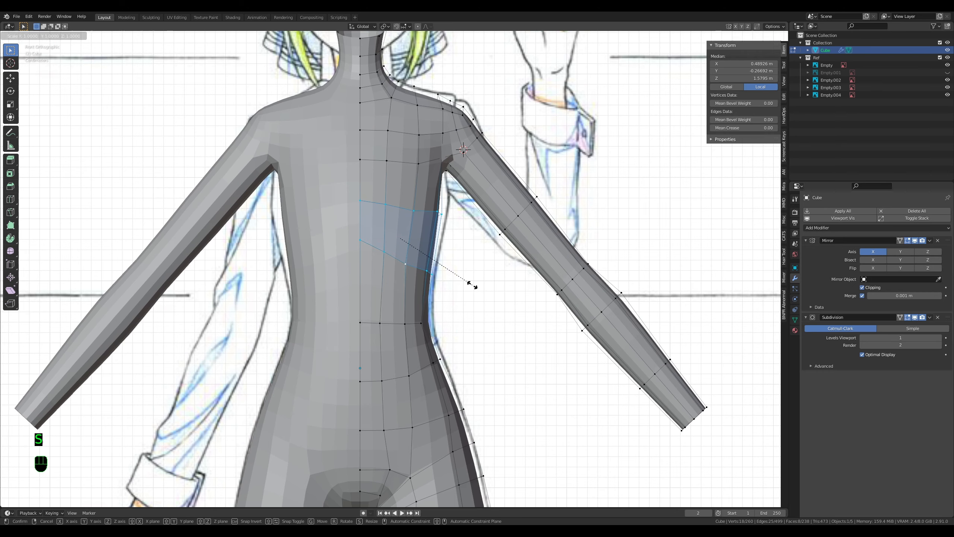
pyautogui.press('g')
pyautogui.press('s')
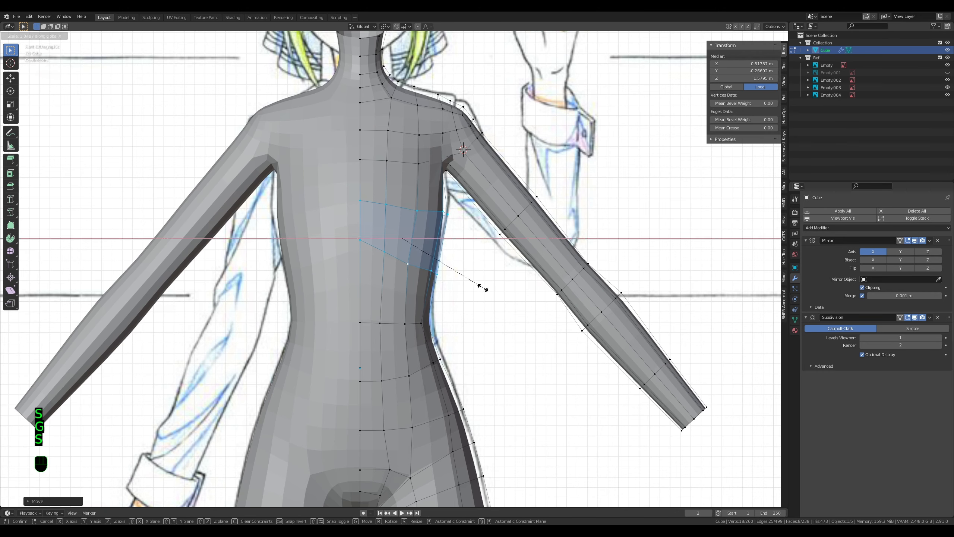
pyautogui.click(483, 288)
# Step: Scale the upper rib cage edge loop just below the armpit to adjust the chest width
pyautogui.press('s')
pyautogui.click(476, 228)
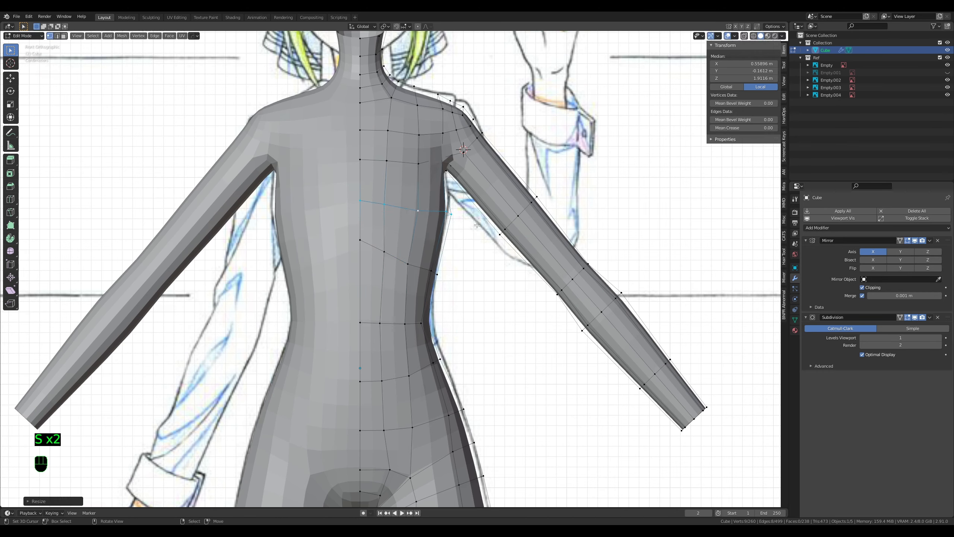
pyautogui.press('Tab')
pyautogui.press('Tab')
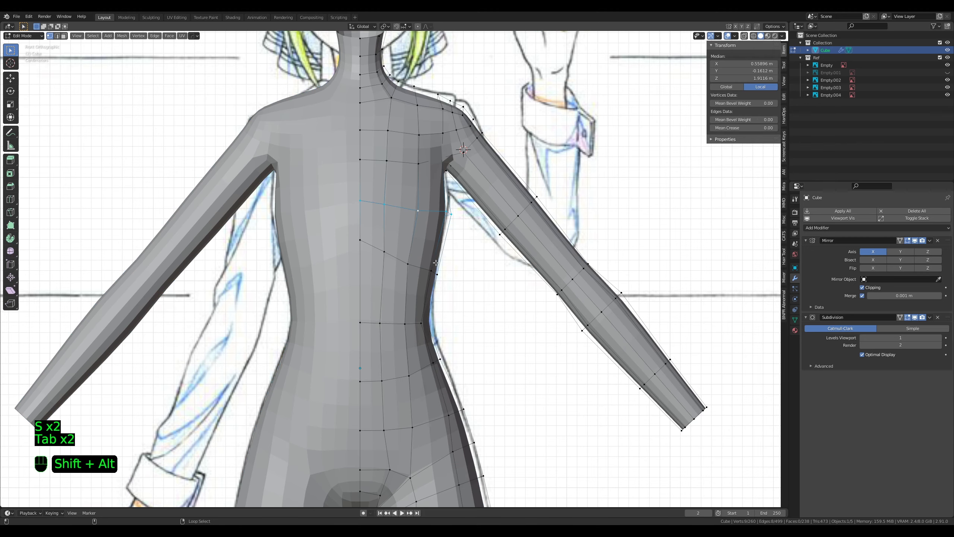
# Step: Circle-select the hip and lower abdomen vertices in wireframe, then enlarge and reposition them in solid shading
pyautogui.keyDown('shift'); pyautogui.moveTo(436, 414); pyautogui.dragTo(433, 331, button='middle'); pyautogui.keyUp('shift')
pyautogui.press('z')
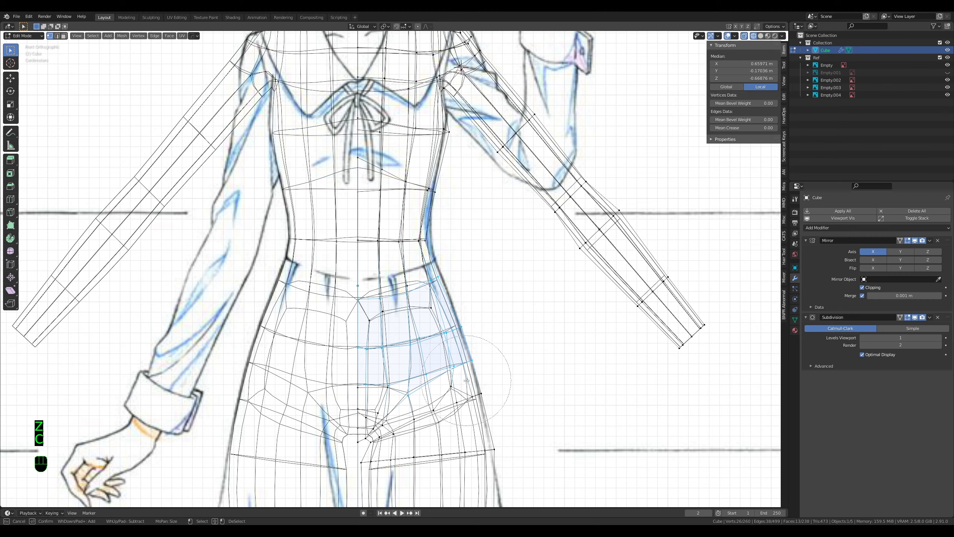
pyautogui.press('z')
pyautogui.press('s')
pyautogui.click(590, 367)
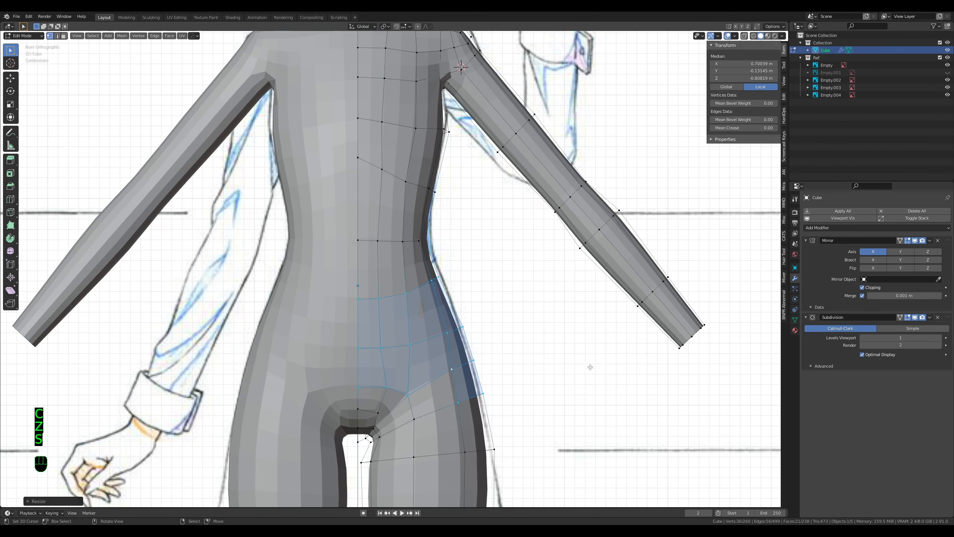
pyautogui.press('g')
pyautogui.click(592, 366)
# Step: Compare the torso and hip outline with the front reference drawing in wireframe shading
pyautogui.keyDown('shift'); pyautogui.moveTo(592, 366); pyautogui.dragTo(593, 255, button='middle'); pyautogui.keyUp('shift')
pyautogui.scroll(-1, 526, 293)
pyautogui.keyDown('shift'); pyautogui.moveTo(511, 290); pyautogui.dragTo(530, 313, button='middle'); pyautogui.keyUp('shift')
pyautogui.press('Tab')
pyautogui.press('z')
pyautogui.keyDown('shift'); pyautogui.scroll(1, 530, 287); pyautogui.keyUp('shift')
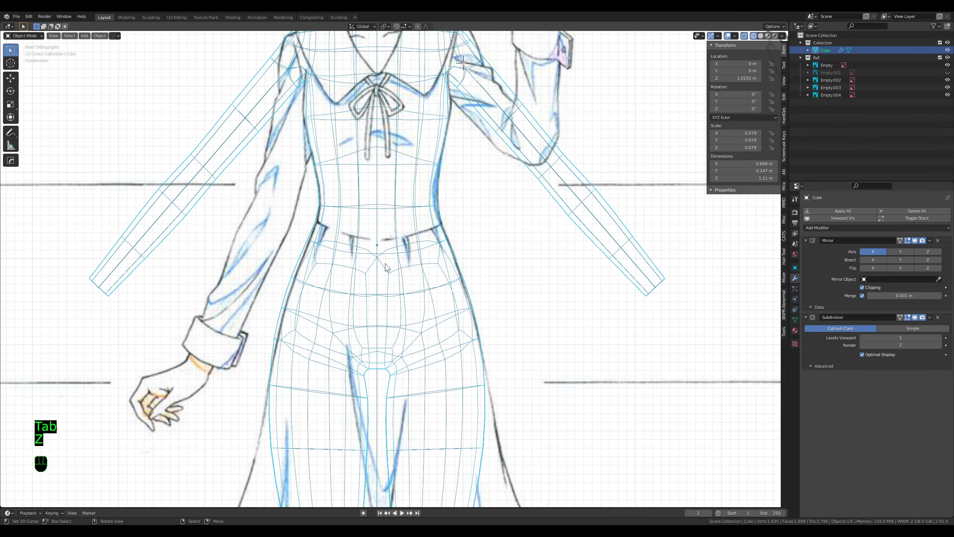
pyautogui.press('Tab')
pyautogui.keyDown('shift'); pyautogui.scroll(2, 473, 251); pyautogui.keyUp('shift')
# Step: Narrow the chest edge loop below the armpit along the X axis and move it to match the drawing
pyautogui.press('a')
pyautogui.press('a')
pyautogui.press('a')
pyautogui.keyDown('shift'); pyautogui.moveTo(452, 261); pyautogui.dragTo(445, 296, button='middle'); pyautogui.keyUp('shift')
pyautogui.scroll(1, 445, 291)
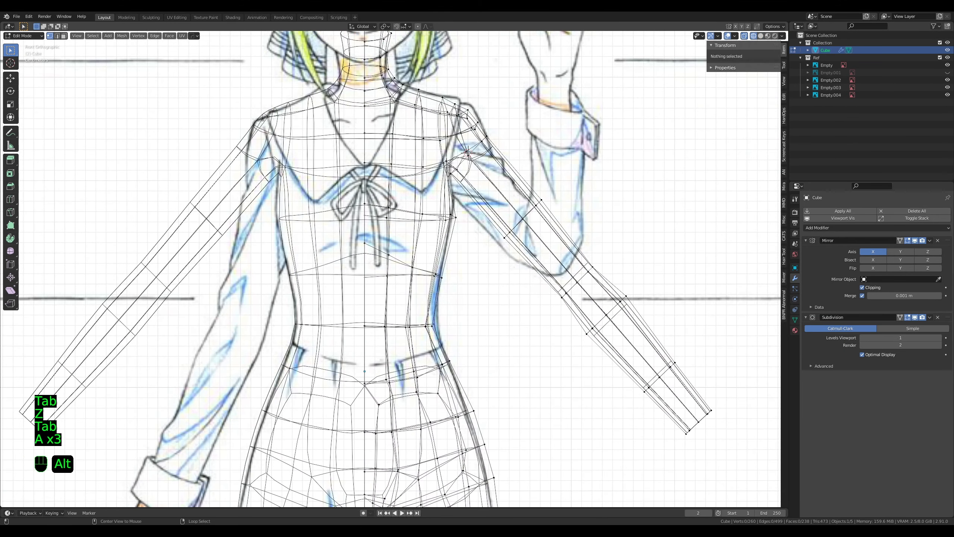
pyautogui.keyDown('alt'); pyautogui.rightClick(436, 216); pyautogui.keyUp('alt')
pyautogui.press('s')
pyautogui.press('x')
pyautogui.click(475, 234)
pyautogui.press('g')
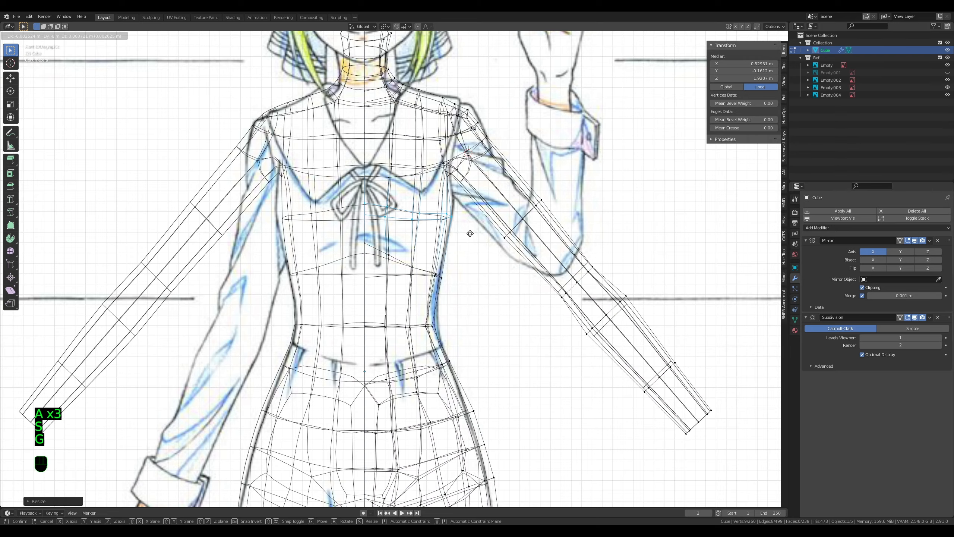
pyautogui.click(470, 233)
# Step: Examine the reshaped torso in solid shading from several angles and return to the front view
pyautogui.press('z')
pyautogui.keyDown('shift'); pyautogui.moveTo(469, 211); pyautogui.dragTo(443, 258, button='middle'); pyautogui.keyUp('shift')
pyautogui.press('z')
pyautogui.press('z')
pyautogui.moveTo(530, 274)
pyautogui.mouseDown(button='middle')
pyautogui.moveTo(258, 379)
pyautogui.moveTo(351, 408)
pyautogui.mouseUp(button='middle')
pyautogui.moveTo(491, 355); pyautogui.dragTo(609, 297, button='middle')
pyautogui.press('Tab')
pyautogui.press('KP_1')
pyautogui.scroll(-3, 627, 286)
pyautogui.keyDown('shift'); pyautogui.moveTo(538, 377); pyautogui.dragTo(551, 346, button='middle'); pyautogui.keyUp('shift')
pyautogui.press('Tab')
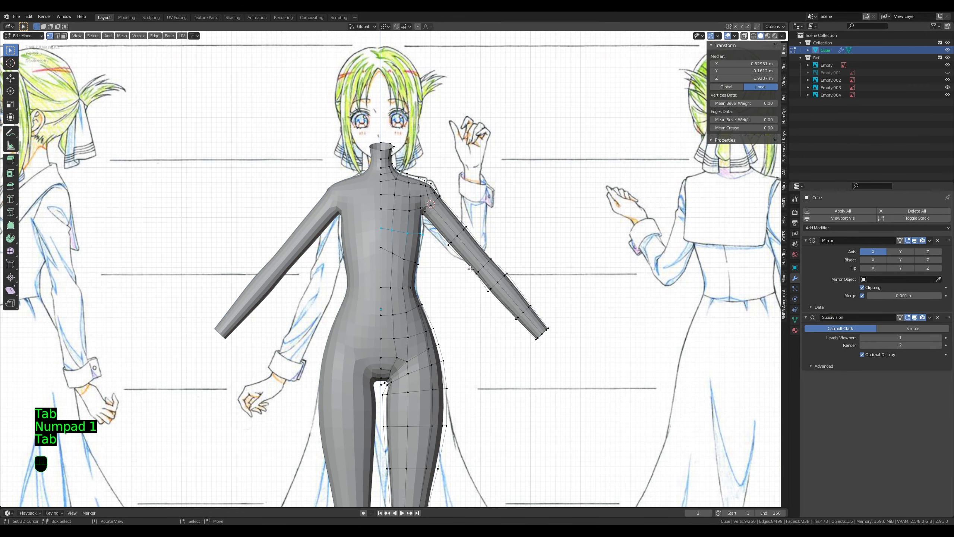
pyautogui.scroll(5, 469, 324)
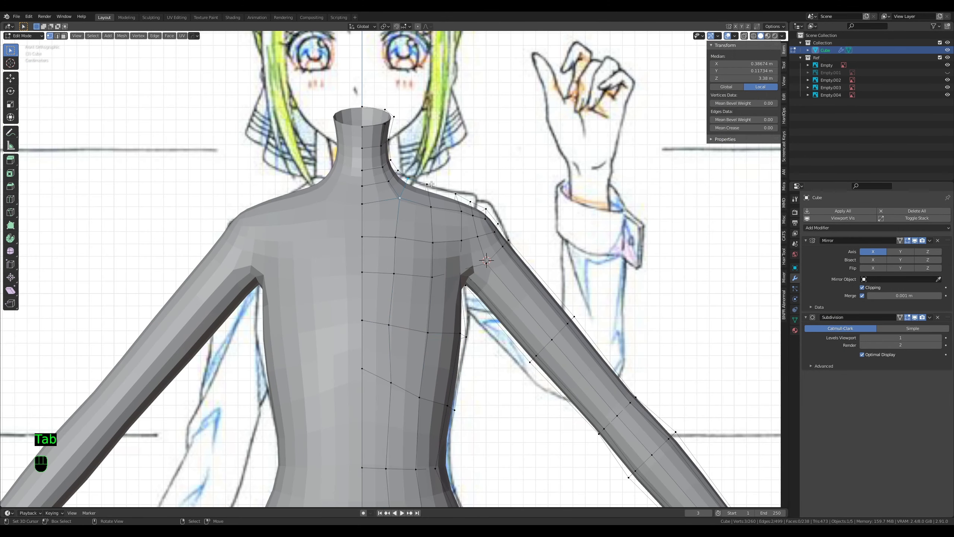
pyautogui.press('g')
pyautogui.rightClick(431, 172)
# Step: Examine the neck, shoulders and smoothed body from the front and the side
pyautogui.moveTo(441, 250); pyautogui.dragTo(414, 256, button='middle')
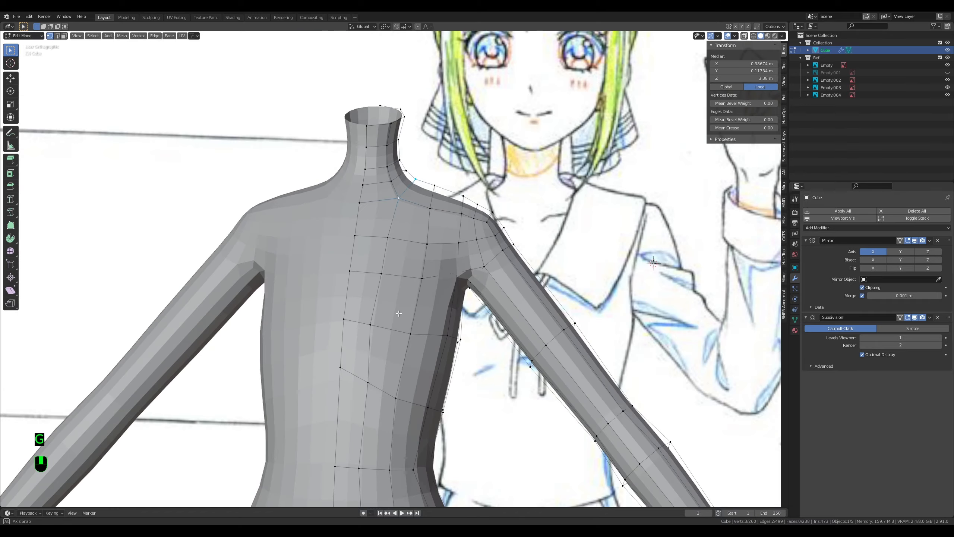
pyautogui.scroll(1, 417, 301)
pyautogui.keyDown('shift'); pyautogui.moveTo(421, 338); pyautogui.dragTo(449, 173, button='middle'); pyautogui.keyUp('shift')
pyautogui.moveTo(432, 252); pyautogui.dragTo(466, 261, button='middle')
pyautogui.press('Tab')
pyautogui.scroll(-5, 468, 262)
pyautogui.keyDown('shift'); pyautogui.moveTo(432, 357); pyautogui.dragTo(448, 290, button='middle'); pyautogui.keyUp('shift')
pyautogui.moveTo(371, 306); pyautogui.dragTo(436, 315, button='middle')
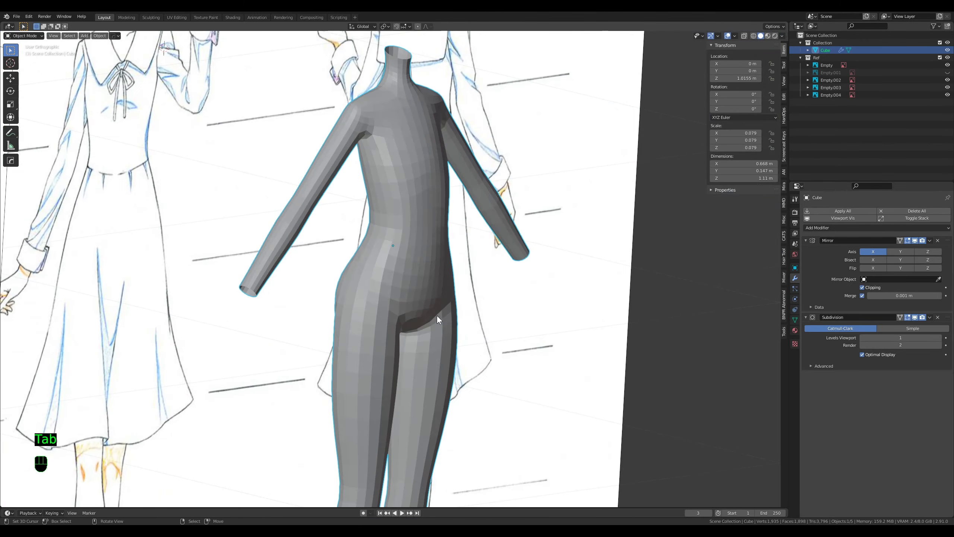
pyautogui.scroll(-3, 451, 313)
pyautogui.moveTo(504, 301); pyautogui.dragTo(285, 314, button='middle')
pyautogui.scroll(2, 420, 305)
# Step: Select the arm's faces from the wrist up to the upper arm by growing the selection
pyautogui.press('Tab')
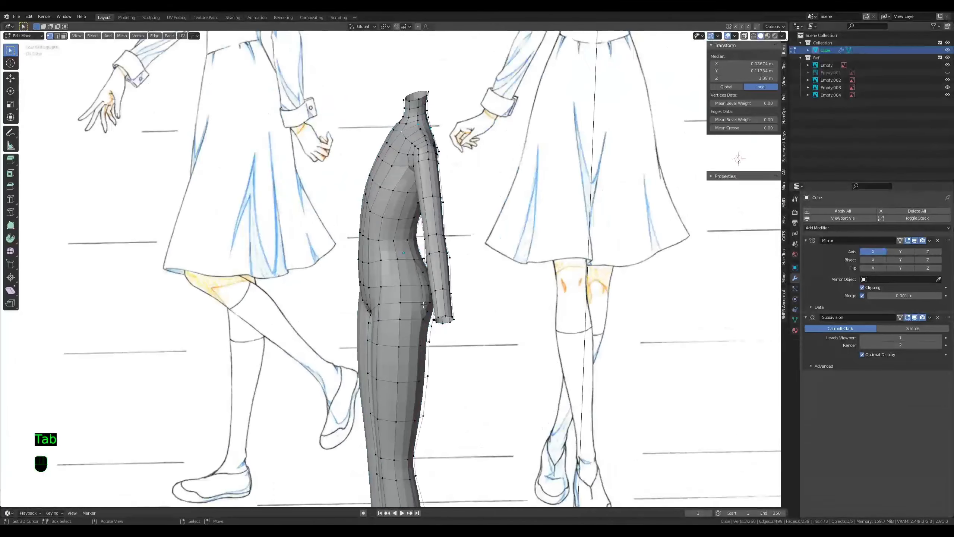
pyautogui.press('ctrl+KP_Add')
pyautogui.press('ctrl+KP_Add')
pyautogui.press('ctrl+KP_Add')
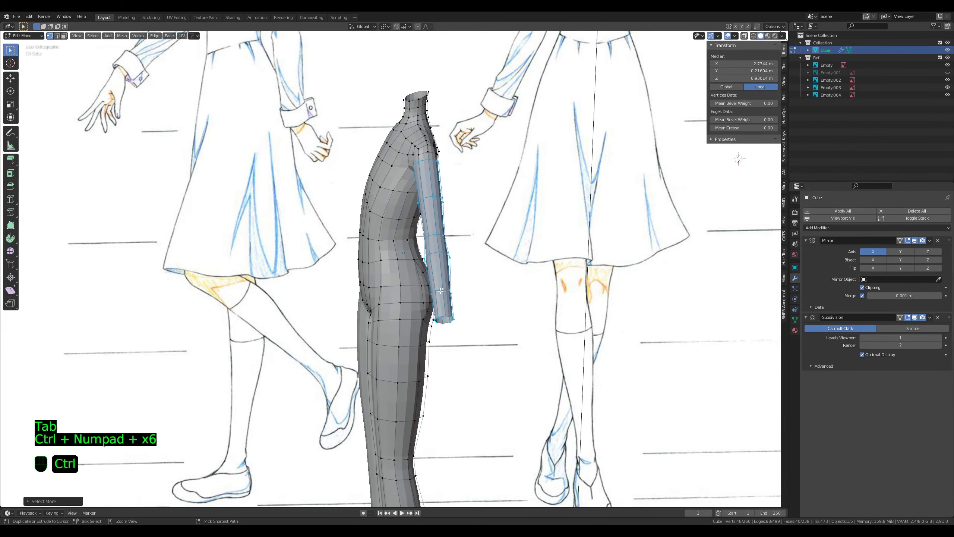
pyautogui.press('3')
pyautogui.hotkey('alt', 's')
pyautogui.rightClick(520, 275)
# Step: Add the faces around the shoulder to the arm selection in the front wireframe view, and return to solid shading
pyautogui.keyDown('shift'); pyautogui.moveTo(519, 276); pyautogui.dragTo(560, 341, button='middle'); pyautogui.keyUp('shift')
pyautogui.scroll(4, 560, 340)
pyautogui.moveTo(560, 340)
pyautogui.mouseDown(button='middle')
pyautogui.moveTo(604, 356)
pyautogui.moveTo(622, 350)
pyautogui.mouseUp(button='middle')
pyautogui.press('z')
pyautogui.press('KP_1')
pyautogui.press('z')
pyautogui.press('c')
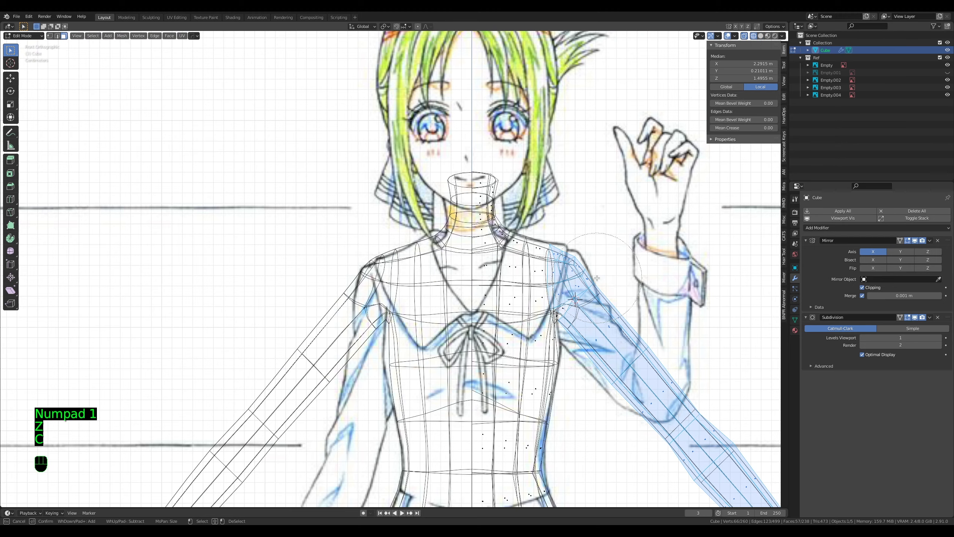
pyautogui.rightClick(595, 295)
pyautogui.press('z')
pyautogui.keyDown('shift'); pyautogui.moveTo(772, 322); pyautogui.dragTo(664, 307, button='middle'); pyautogui.keyUp('shift')
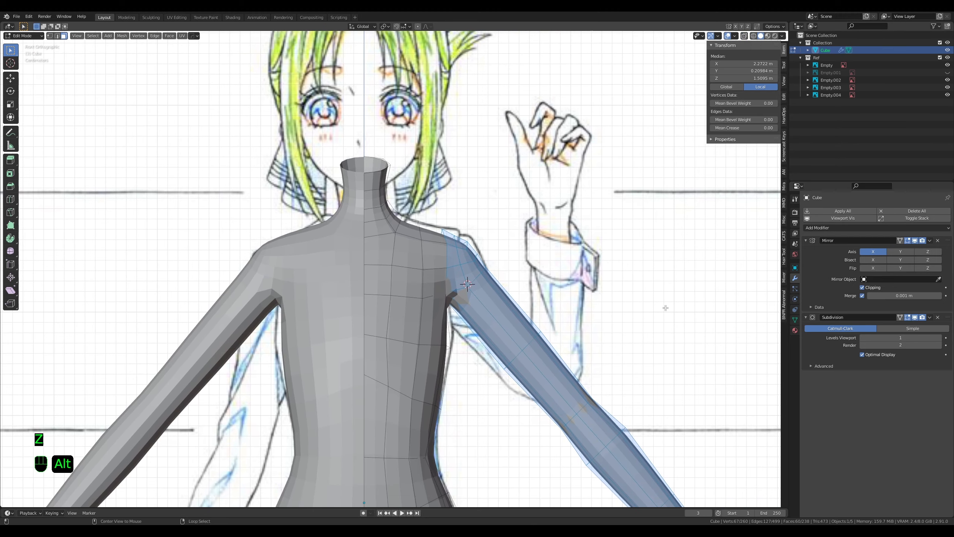
# Step: Adjust the thickness of the selected arm with Shrink/Fatten and preview the smoothed body
pyautogui.hotkey('alt', 's')
pyautogui.rightClick(678, 282)
pyautogui.hotkey('alt', 's')
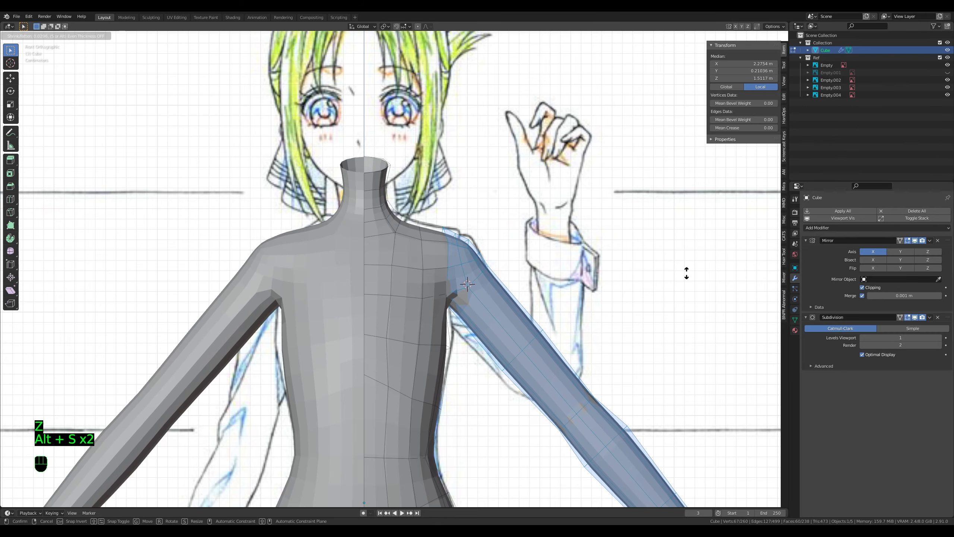
pyautogui.click(690, 271)
pyautogui.scroll(-1, 639, 324)
pyautogui.keyDown('shift'); pyautogui.moveTo(560, 396); pyautogui.dragTo(543, 280, button='middle'); pyautogui.keyUp('shift')
pyautogui.press('Tab')
pyautogui.scroll(-1, 556, 289)
pyautogui.press('Tab')
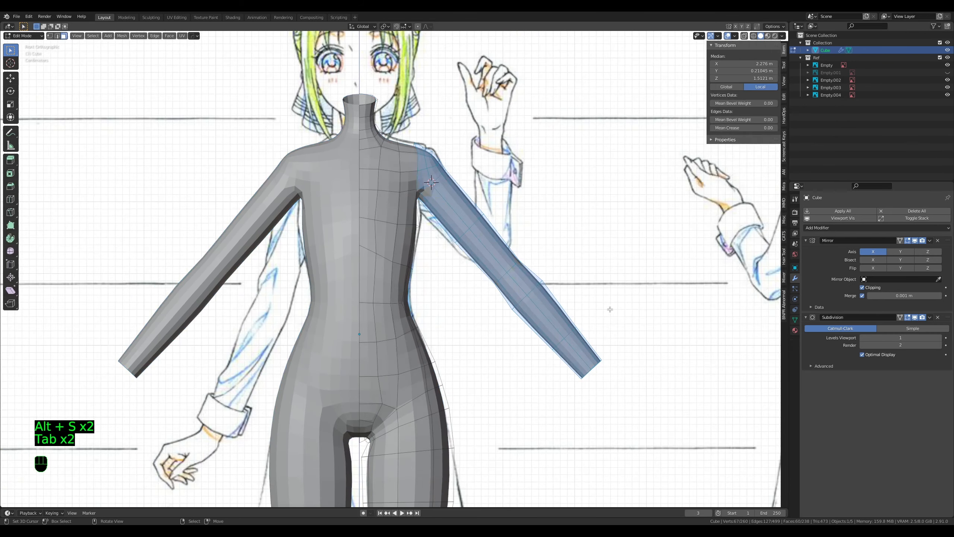
# Step: Slim the selected arm slightly with two more Shrink/Fatten adjustments
pyautogui.scroll(1, 634, 321)
pyautogui.scroll(-1, 654, 324)
pyautogui.hotkey('alt', 's')
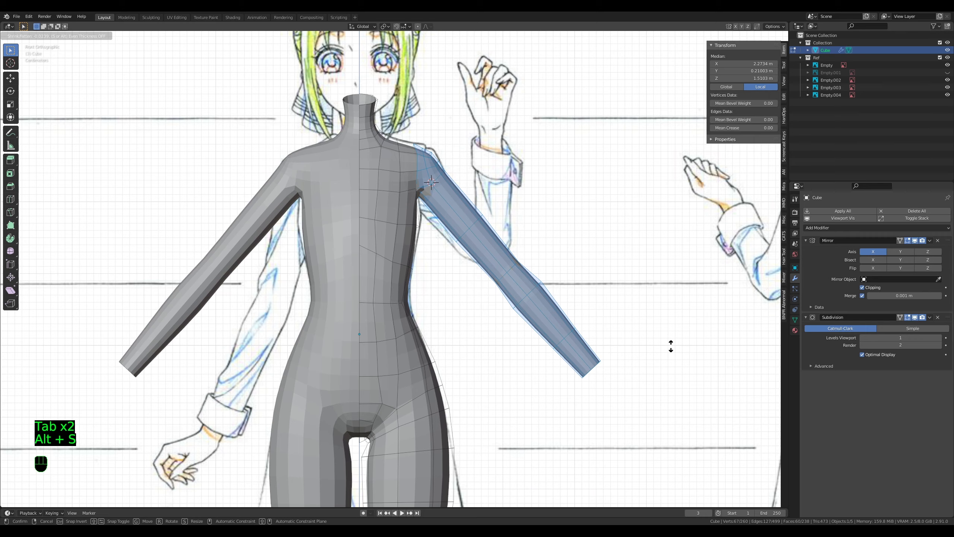
pyautogui.click(671, 346)
pyautogui.hotkey('alt', 's')
pyautogui.click(668, 348)
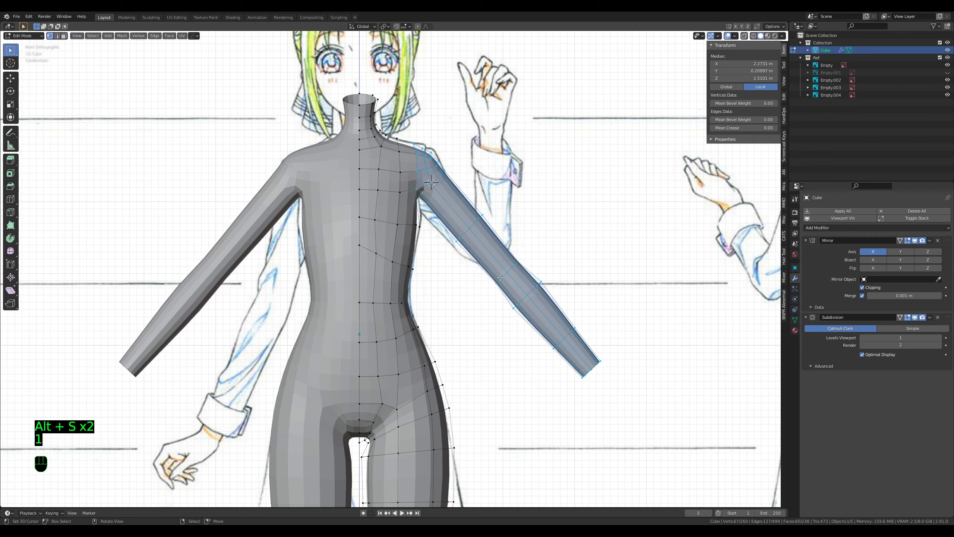
# Step: Scale and reposition the edge loop at the elbow to shape the arm's bend
pyautogui.press('s')
pyautogui.click(542, 299)
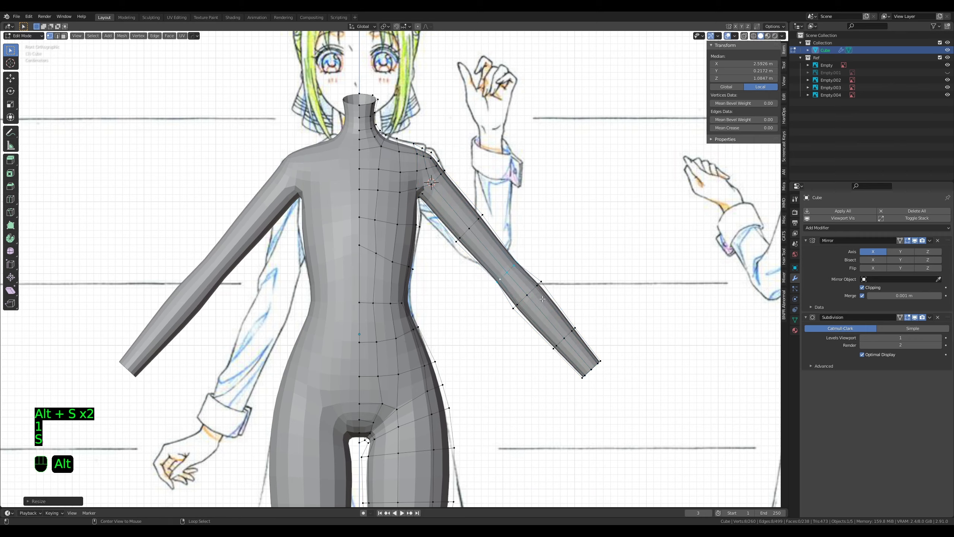
pyautogui.click(571, 300)
pyautogui.press('s')
pyautogui.click(578, 299)
pyautogui.press('Tab')
pyautogui.press('Tab')
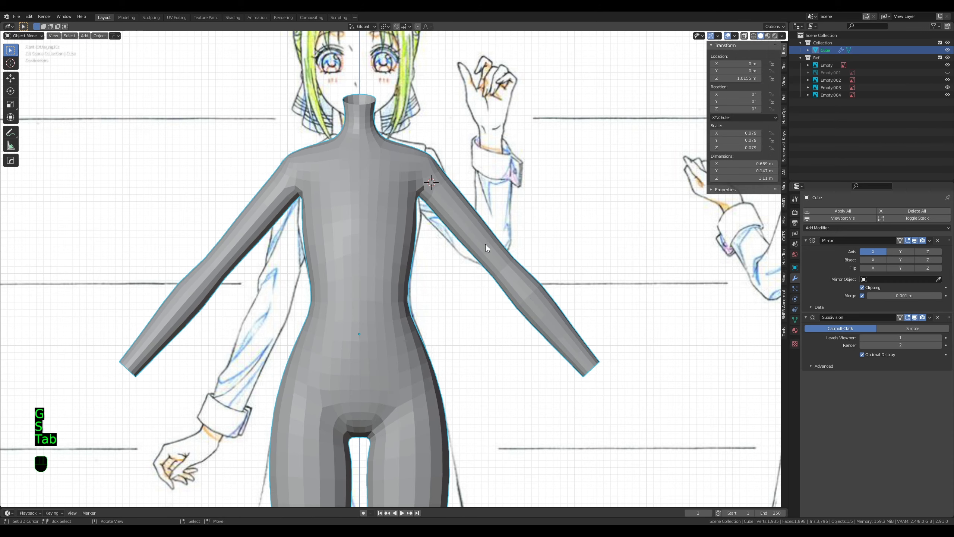
# Step: Rescale the edge loop in the middle of the upper arm and move it to refine the arm's contour
pyautogui.keyDown('alt'); pyautogui.rightClick(476, 223); pyautogui.keyUp('alt')
pyautogui.press('s')
pyautogui.click(536, 244)
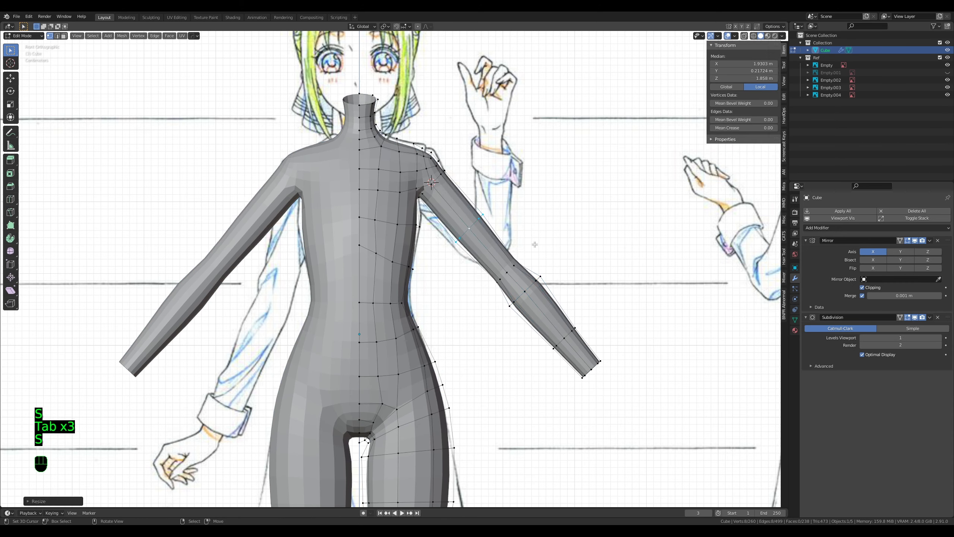
pyautogui.press('g')
pyautogui.click(533, 242)
pyautogui.press('s')
pyautogui.click(536, 247)
pyautogui.press('Tab')
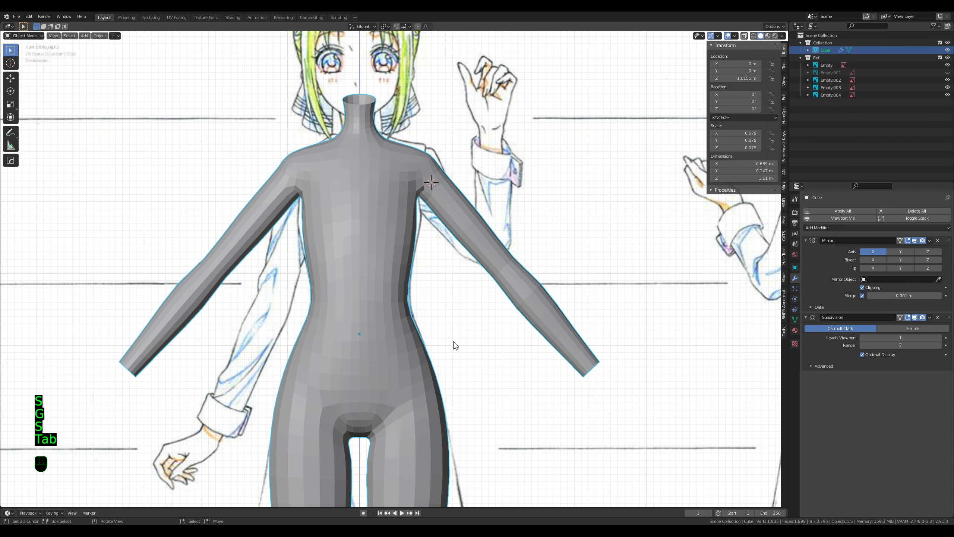
# Step: Scale, tilt and move the lower-thigh edge loop above the knee in the front view
pyautogui.press('Tab')
pyautogui.keyDown('shift'); pyautogui.moveTo(437, 437); pyautogui.dragTo(447, 298, button='middle'); pyautogui.keyUp('shift')
pyautogui.press('Tab')
pyautogui.press('Tab')
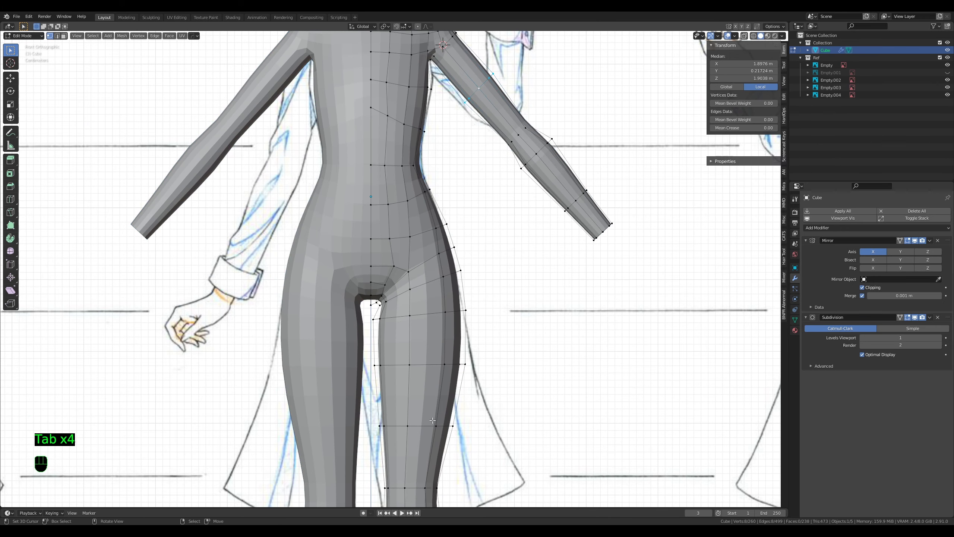
pyautogui.keyDown('shift'); pyautogui.moveTo(447, 431); pyautogui.dragTo(455, 343, button='middle'); pyautogui.keyUp('shift')
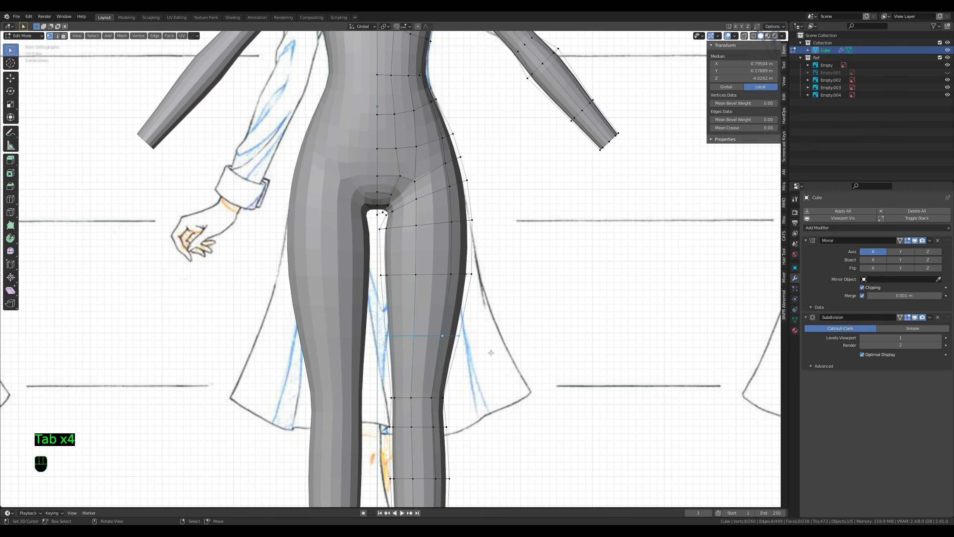
pyautogui.press('s')
pyautogui.click(502, 363)
pyautogui.press('r')
pyautogui.click(499, 364)
pyautogui.press('g')
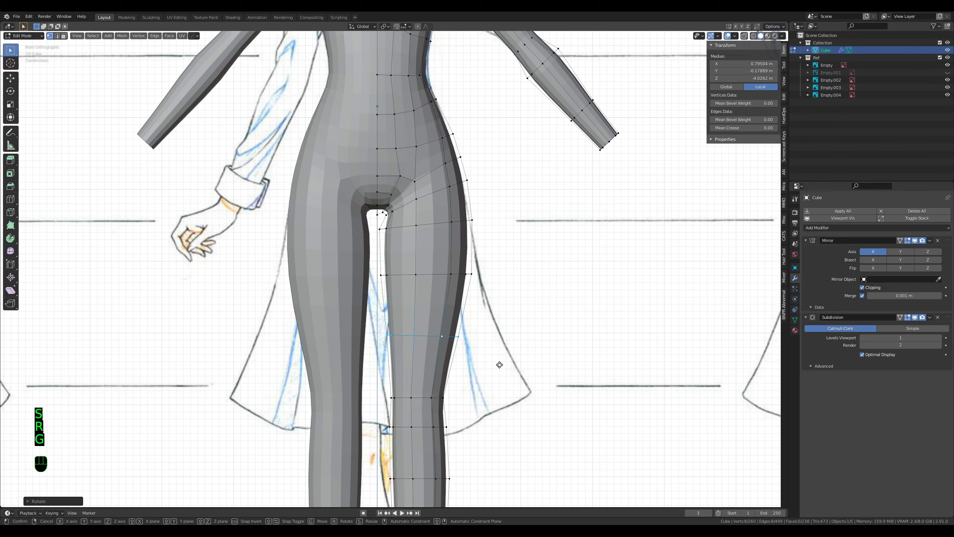
pyautogui.click(498, 366)
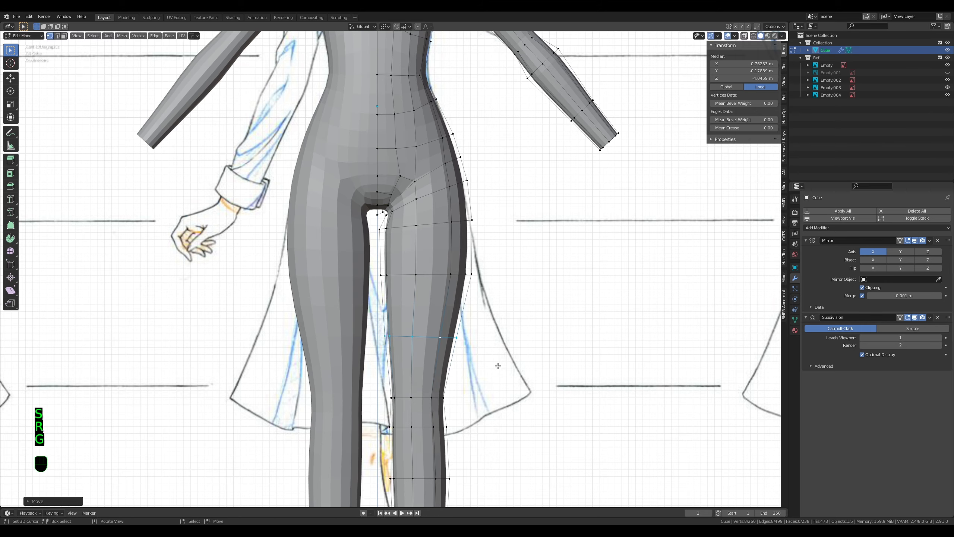
# Step: Scale the mid-thigh edge loop and preview the smoothed leg outline
pyautogui.press('s')
pyautogui.click(511, 292)
pyautogui.press('Tab')
pyautogui.press('Tab')
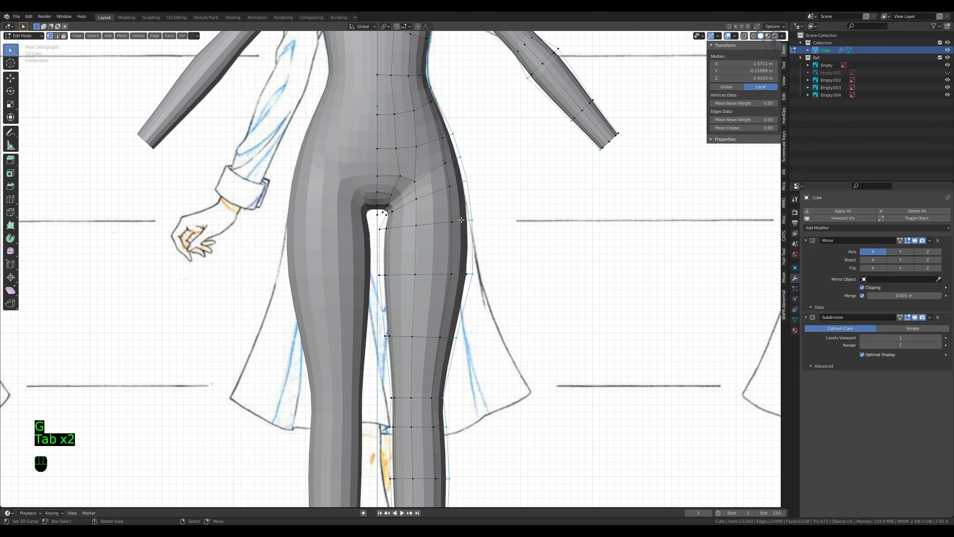
# Step: Scale the ring of faces at the top of the thigh along the X axis and preview the hip outline
pyautogui.keyDown('alt'); pyautogui.click(459, 191); pyautogui.keyUp('alt')
pyautogui.press('s')
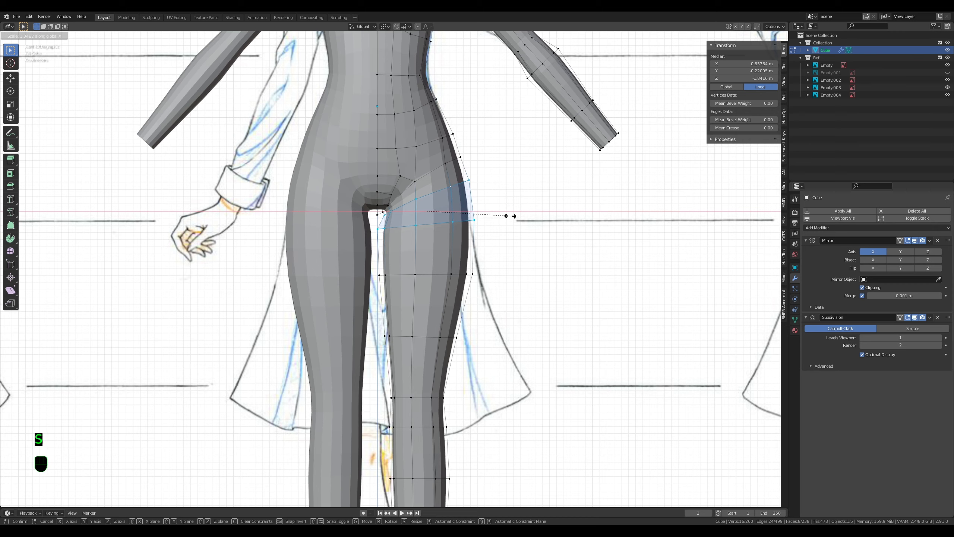
pyautogui.click(510, 216)
pyautogui.press('Tab')
pyautogui.press('Tab')
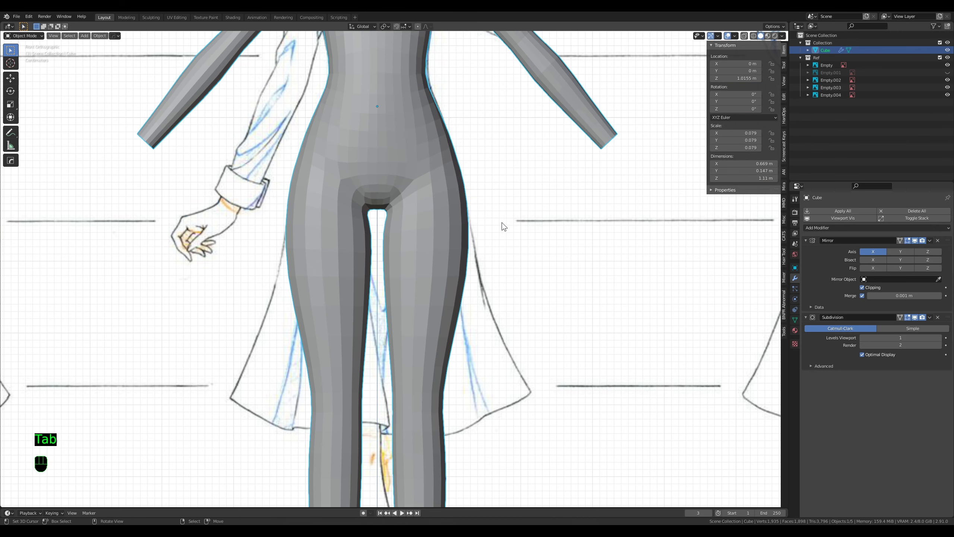
# Step: Scale and shift the edge loop just below the crotch to smooth the outer thigh contour
pyautogui.keyDown('alt'); pyautogui.click(461, 223); pyautogui.keyUp('alt')
pyautogui.press('s')
pyautogui.click(527, 236)
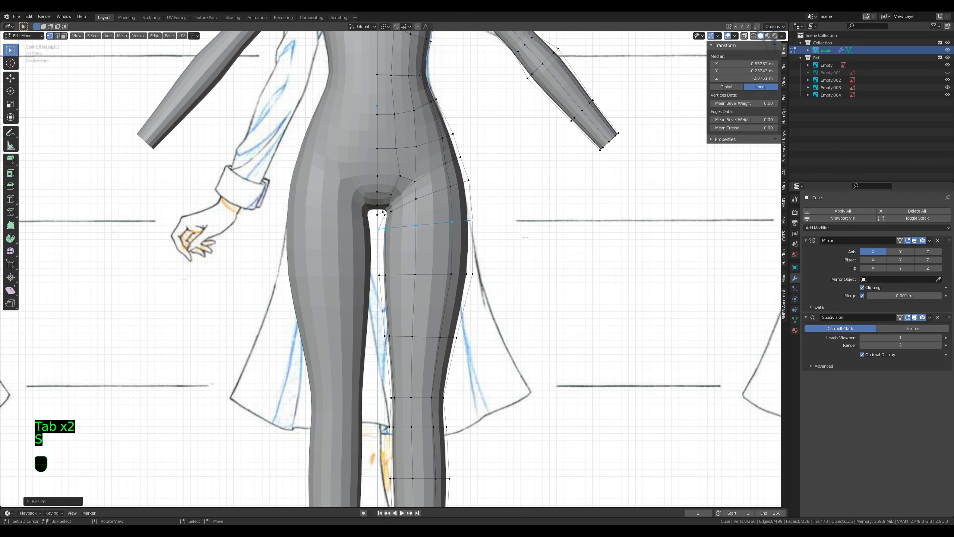
pyautogui.press('g')
pyautogui.click(527, 237)
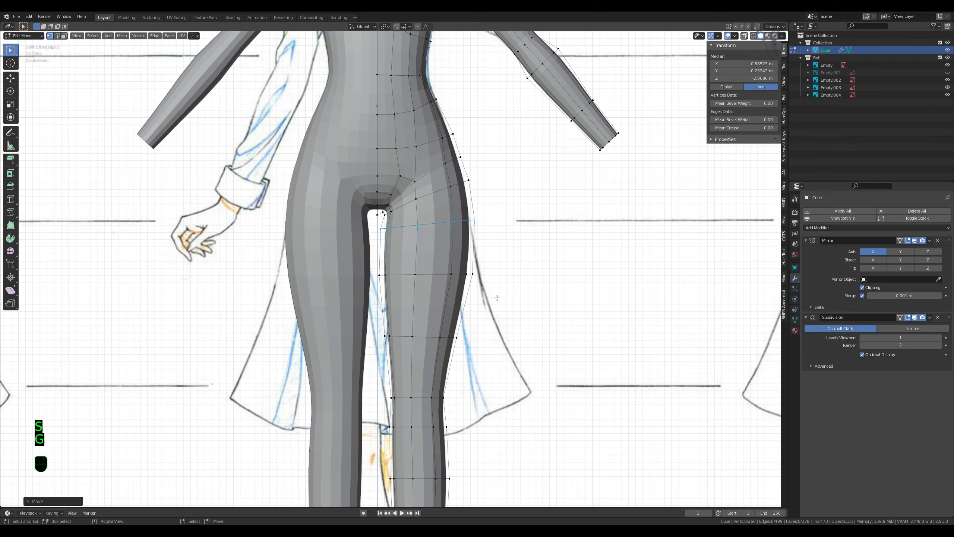
pyautogui.press('Tab')
pyautogui.scroll(-4, 408, 239)
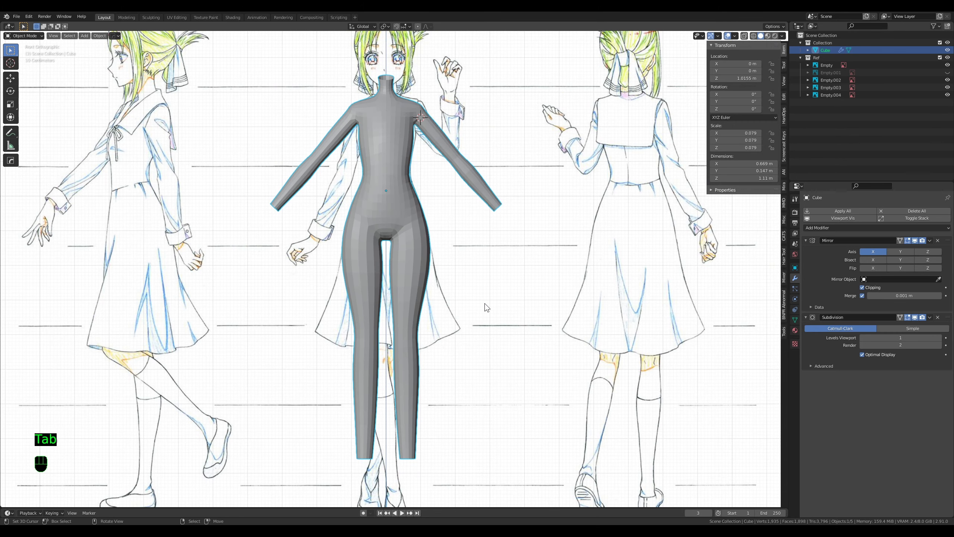
# Step: Readjust the size and position of the lower-thigh edge loop and preview the leg
pyautogui.press('Tab')
pyautogui.scroll(2, 426, 317)
pyautogui.press('s')
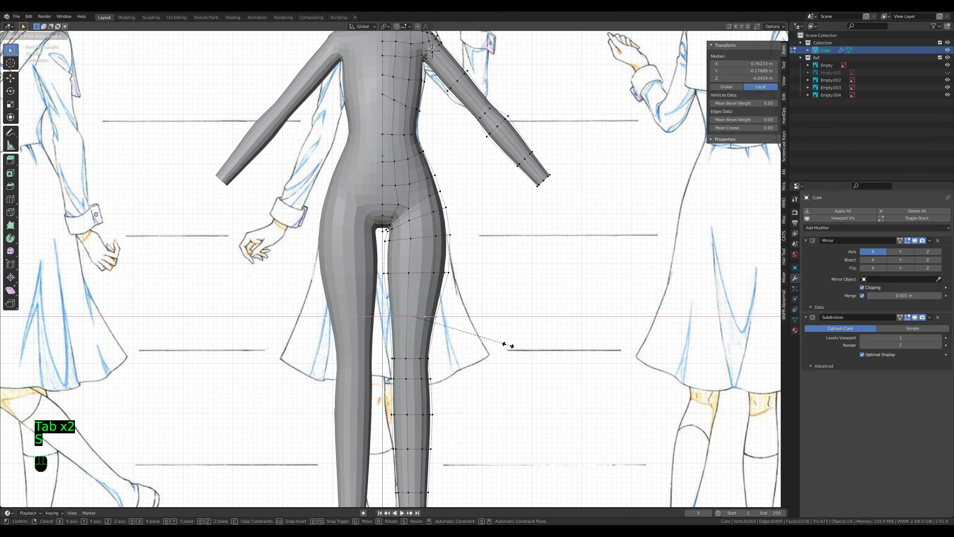
pyautogui.click(508, 343)
pyautogui.press('g')
pyautogui.click(508, 346)
pyautogui.press('Tab')
pyautogui.press('Tab')
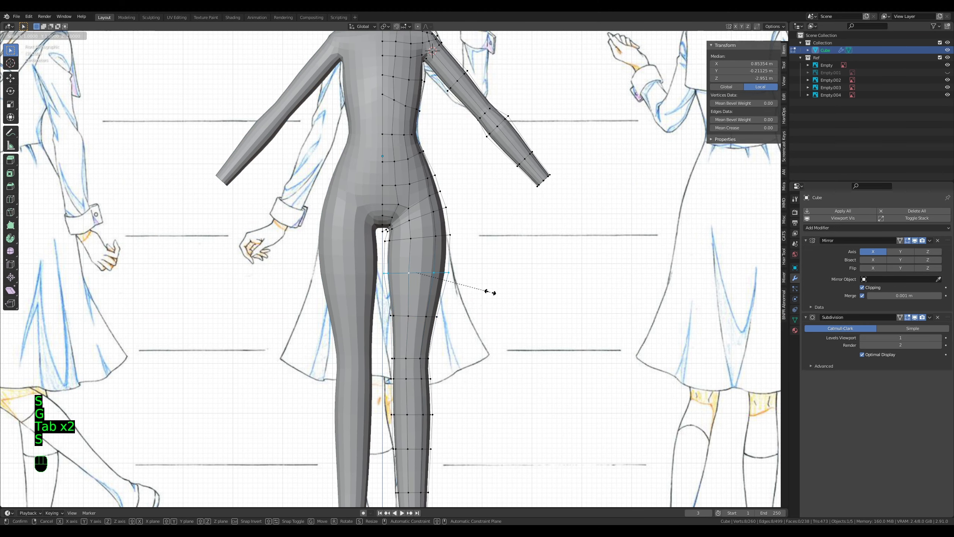
# Step: Examine the hips and buttocks from behind, comparing the control mesh with the smoothed preview
pyautogui.press('Tab')
pyautogui.keyDown('shift'); pyautogui.moveTo(392, 277); pyautogui.dragTo(342, 319, button='middle'); pyautogui.keyUp('shift')
pyautogui.scroll(-1, 383, 306)
pyautogui.scroll(4, 398, 305)
pyautogui.press('Tab')
pyautogui.press('Tab')
pyautogui.scroll(2, 383, 286)
pyautogui.press('Tab')
pyautogui.scroll(1, 335, 218)
pyautogui.press('Tab')
pyautogui.press('Tab')
# Step: Move an edge on the upper buttock slightly upward and select the neighbouring face
pyautogui.click(290, 256)
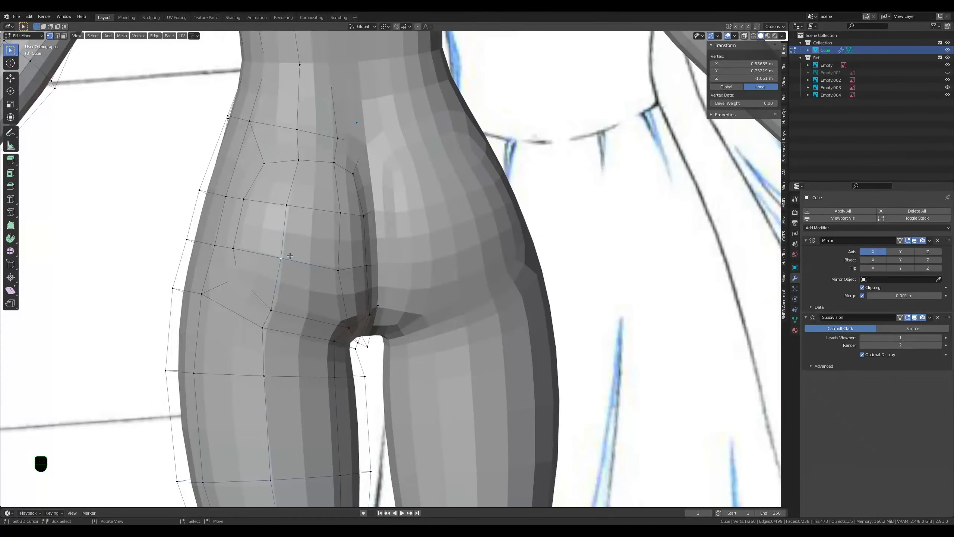
pyautogui.press('2')
pyautogui.rightClick(288, 234)
pyautogui.press('g')
pyautogui.click(288, 227)
pyautogui.press('3')
pyautogui.rightClick(312, 240)
# Step: Compare the body's side profile with the side reference drawing in orthographic solid and wireframe views
pyautogui.moveTo(315, 240); pyautogui.dragTo(387, 287, button='middle')
pyautogui.press('KP_3')
pyautogui.press('KP_5')
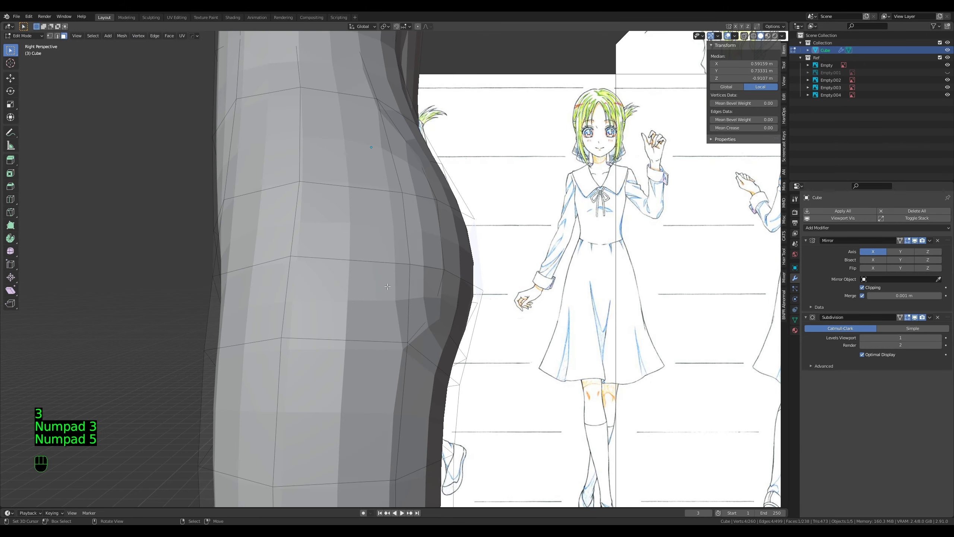
pyautogui.press('KP_5')
pyautogui.scroll(-4, 338, 228)
pyautogui.press('1')
pyautogui.moveTo(338, 228)
pyautogui.keyDown('shift'); pyautogui.mouseDown(button='middle')
pyautogui.moveTo(395, 270)
pyautogui.moveTo(393, 293)
pyautogui.mouseUp(button='middle'); pyautogui.keyUp('shift')
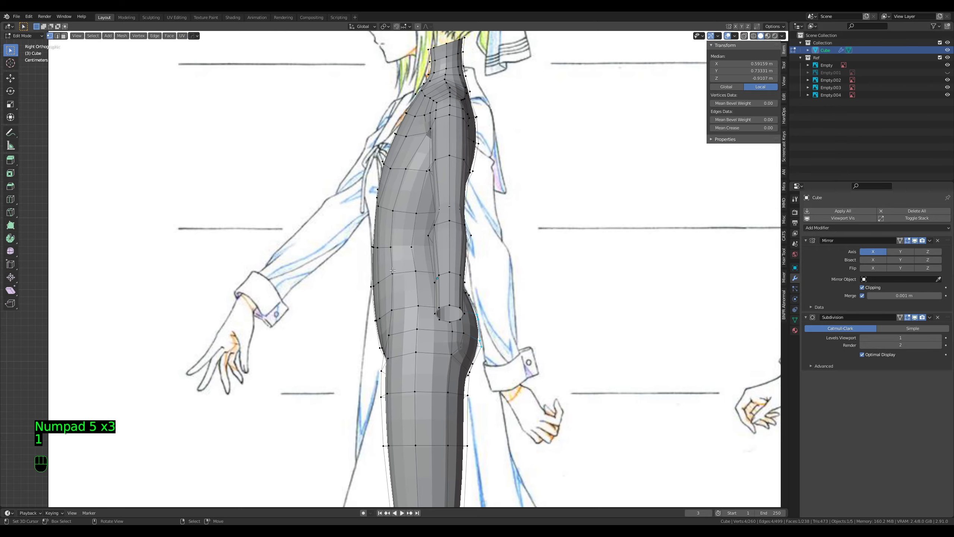
pyautogui.press('z')
pyautogui.scroll(3, 336, 283)
pyautogui.press('z')
pyautogui.moveTo(337, 283)
pyautogui.mouseDown(button='middle')
pyautogui.moveTo(449, 240)
pyautogui.moveTo(411, 218)
pyautogui.mouseUp(button='middle')
# Step: Bevel the edge loop below the chest into two loops and move the lower loop's front vertices down and inward in side view
pyautogui.hotkey('ctrl', 'r')
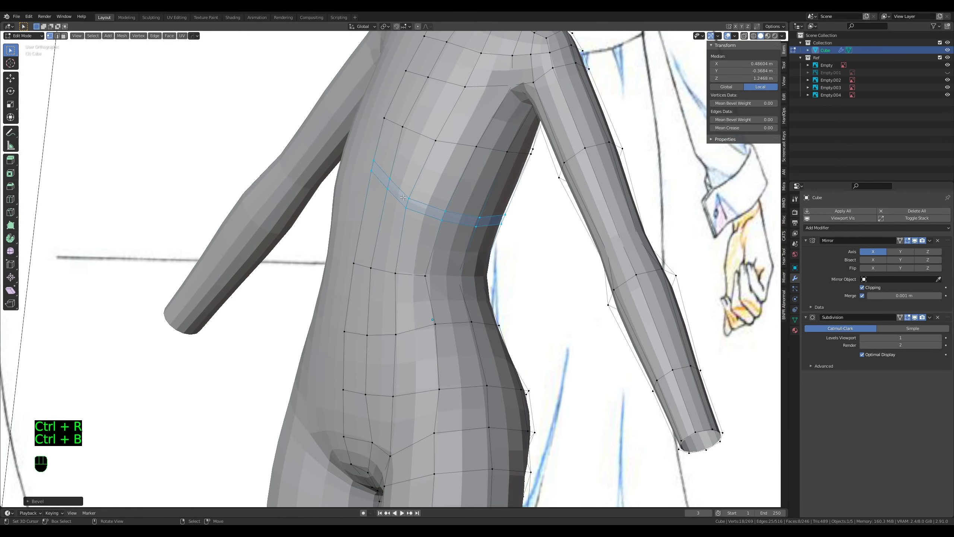
pyautogui.keyDown('ctrl'); pyautogui.click(409, 197); pyautogui.keyUp('ctrl')
pyautogui.press('g')
pyautogui.rightClick(407, 216)
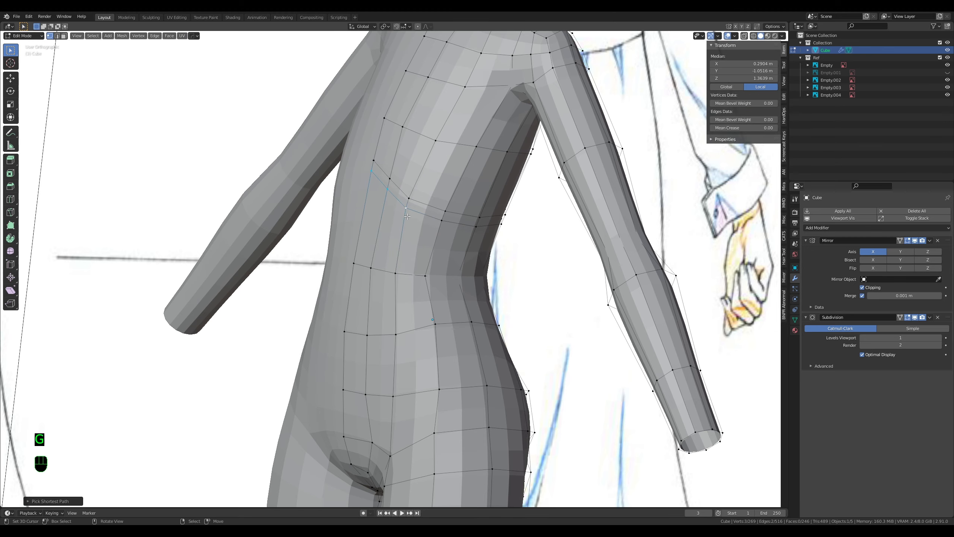
pyautogui.press('KP_3')
pyautogui.press('g')
pyautogui.click(409, 220)
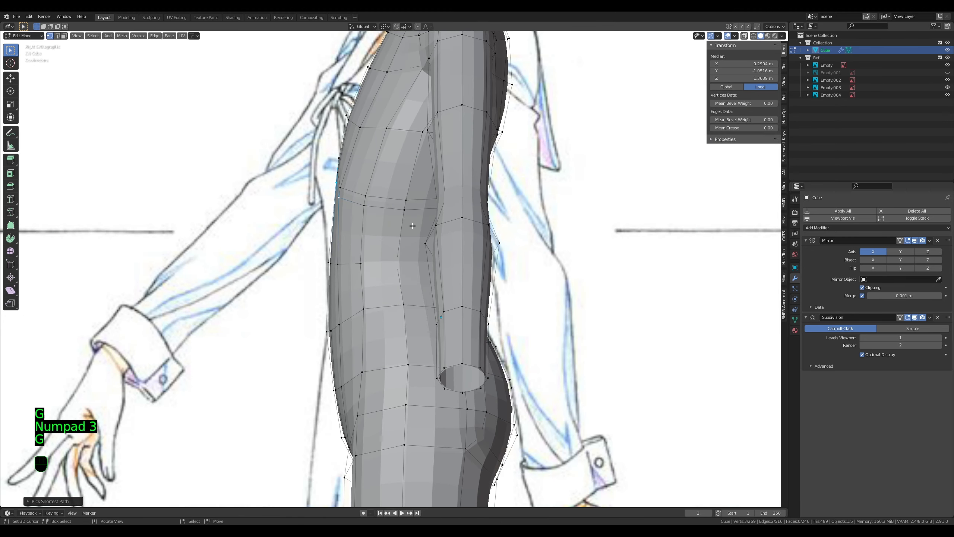
pyautogui.press('g')
pyautogui.click(388, 227)
pyautogui.keyDown('shift'); pyautogui.moveTo(372, 203); pyautogui.dragTo(384, 209, button='middle'); pyautogui.keyUp('shift')
pyautogui.press('g')
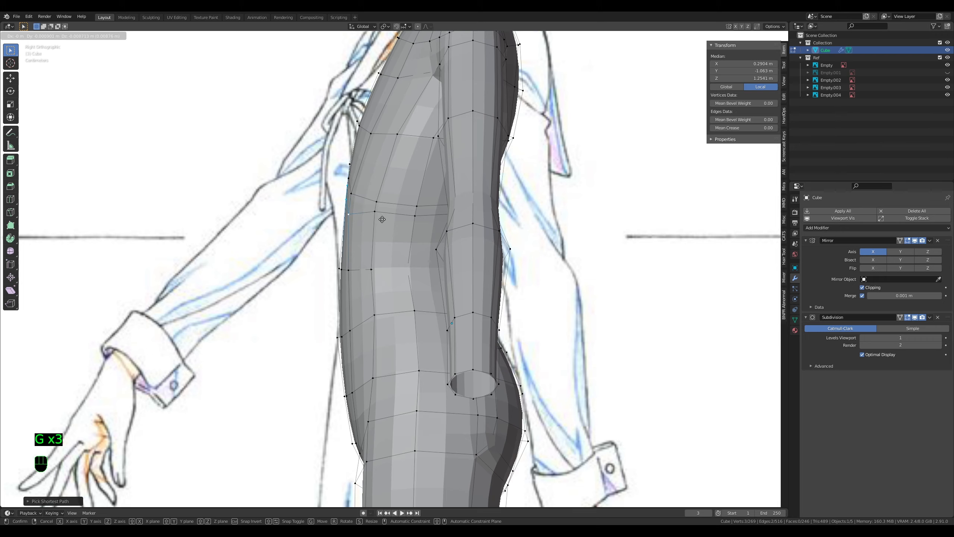
pyautogui.click(383, 222)
# Step: Move the upper loop's front vertices forward in the side view to give the chest more projection
pyautogui.click(352, 165)
pyautogui.keyDown('ctrl'); pyautogui.click(356, 191); pyautogui.keyUp('ctrl')
pyautogui.press('g')
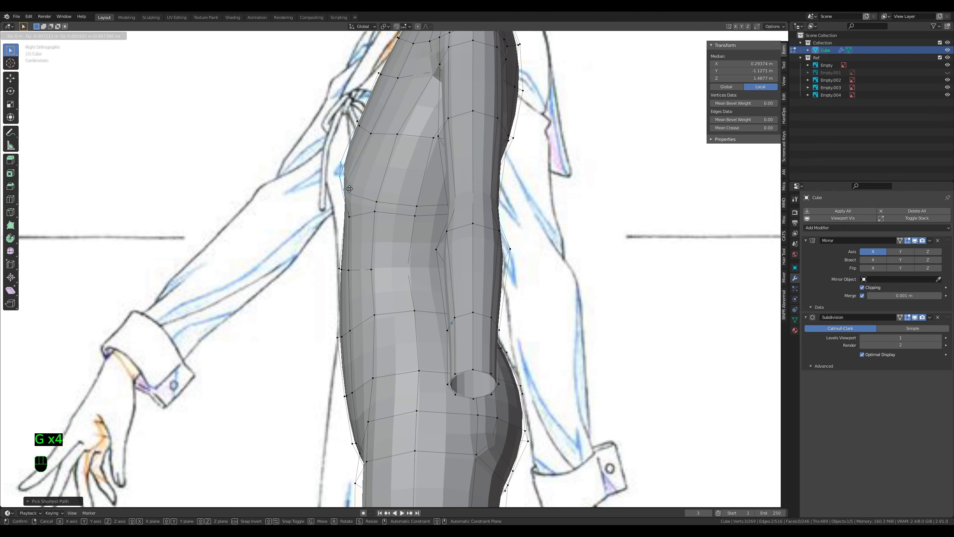
pyautogui.click(349, 189)
# Step: Slide the lower loop's edge on the side of the ribcage down toward the waist
pyautogui.rightClick(385, 213)
pyautogui.press('2')
pyautogui.rightClick(387, 213)
pyautogui.press('g')
pyautogui.press('g')
pyautogui.click(390, 227)
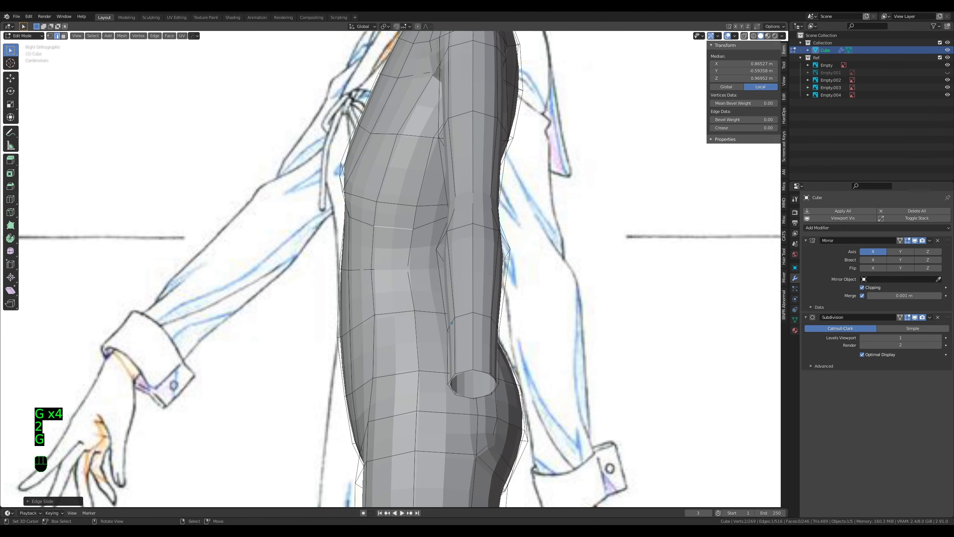
# Step: Slide the lower loop's vertices across the back down toward the waist
pyautogui.moveTo(508, 259); pyautogui.dragTo(417, 250, button='middle')
pyautogui.press('1')
pyautogui.rightClick(328, 212)
pyautogui.keyDown('ctrl'); pyautogui.rightClick(414, 218); pyautogui.keyUp('ctrl')
pyautogui.press('g')
pyautogui.press('g')
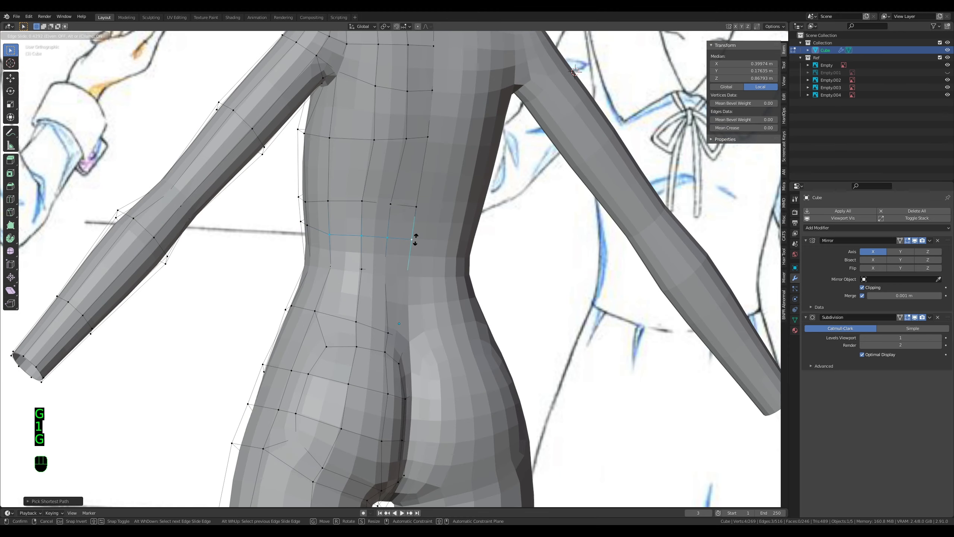
pyautogui.click(416, 239)
# Step: Slide the upper loop's vertices across the back of the waist up toward the shoulder blades
pyautogui.rightClick(416, 209)
pyautogui.keyDown('ctrl'); pyautogui.rightClick(396, 208); pyautogui.keyUp('ctrl')
pyautogui.click(399, 197)
pyautogui.rightClick(369, 204)
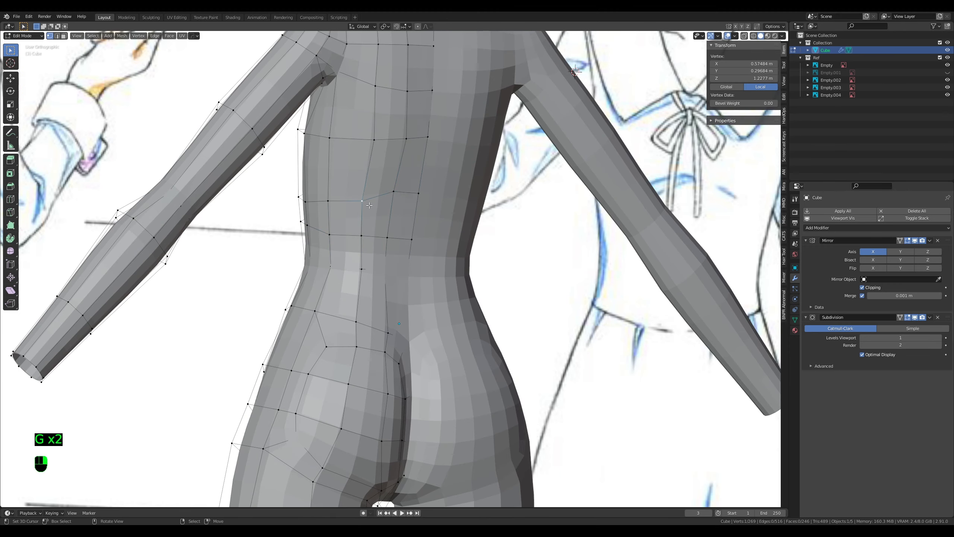
pyautogui.press('g')
pyautogui.press('g')
pyautogui.click(371, 196)
pyautogui.click(331, 202)
pyautogui.moveTo(332, 203); pyautogui.dragTo(487, 290, button='middle')
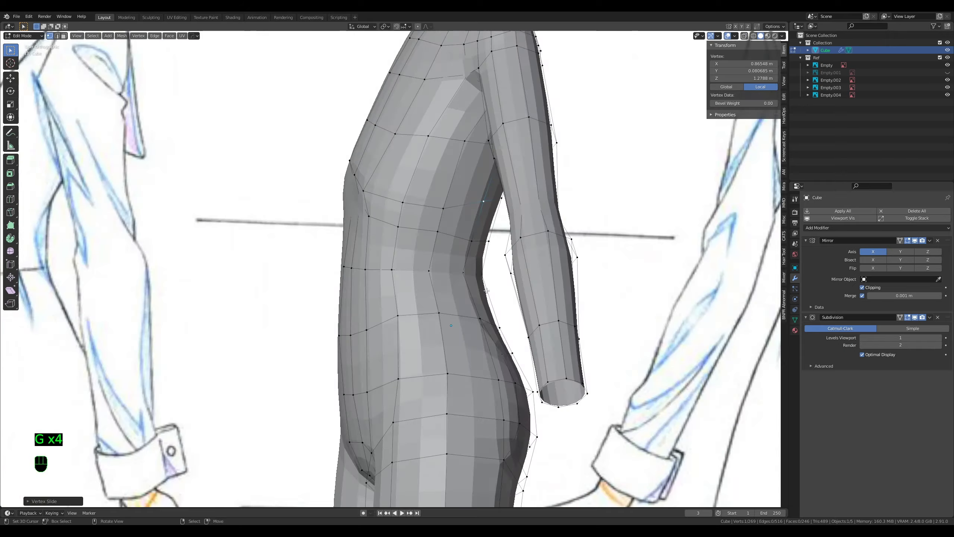
# Step: Reposition the loop vertices around the side of the ribcage below the chest to smooth the contour
pyautogui.click(435, 199)
pyautogui.moveTo(435, 198); pyautogui.dragTo(480, 211, button='middle')
pyautogui.rightClick(438, 236)
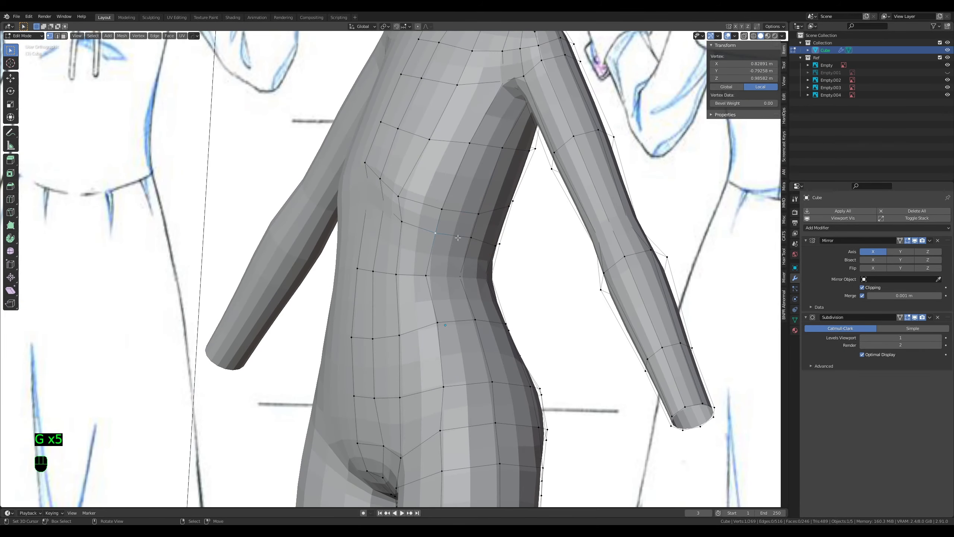
pyautogui.keyDown('ctrl'); pyautogui.rightClick(473, 242); pyautogui.keyUp('ctrl')
pyautogui.press('g')
pyautogui.moveTo(403, 299); pyautogui.dragTo(458, 286, button='middle')
pyautogui.press('g')
pyautogui.press('Tab')
pyautogui.press('Tab')
# Step: Select the path of front vertices beneath the chest and move it to even out the lower loop
pyautogui.rightClick(365, 201)
pyautogui.keyDown('ctrl'); pyautogui.rightClick(422, 239); pyautogui.keyUp('ctrl')
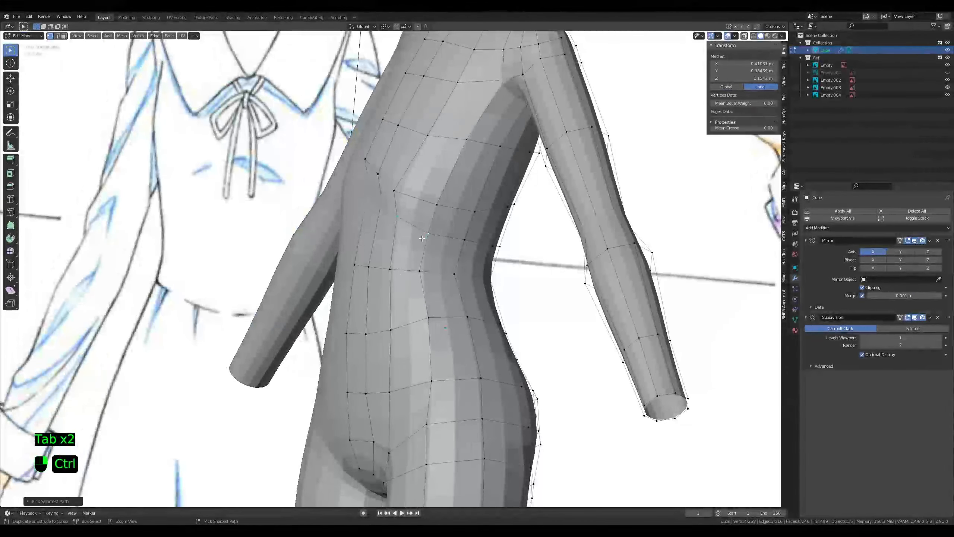
pyautogui.moveTo(422, 238)
pyautogui.mouseDown(button='middle')
pyautogui.moveTo(323, 251)
pyautogui.moveTo(430, 256)
pyautogui.mouseUp(button='middle')
pyautogui.press('g')
pyautogui.click(355, 256)
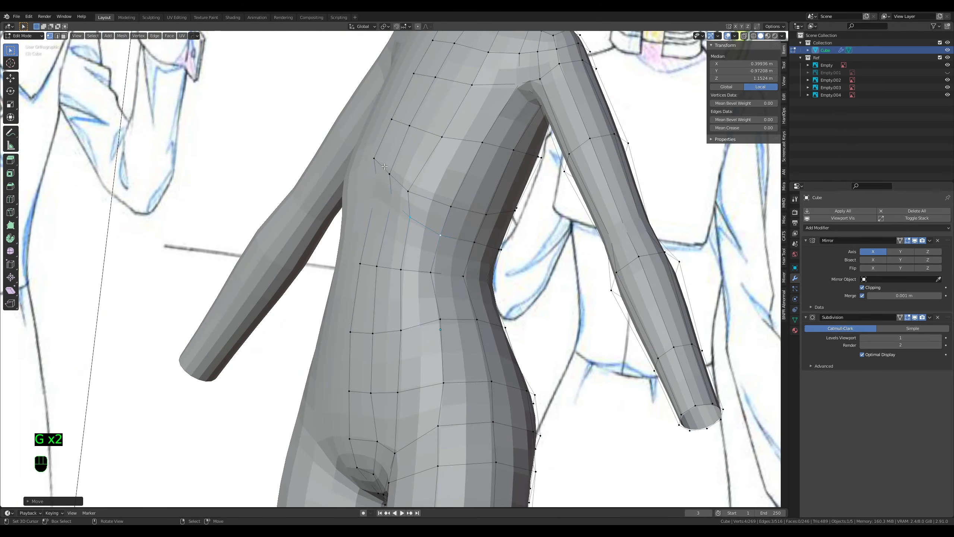
# Step: Adjust the selected edge below the chest and check the smoothed torso in Object Mode
pyautogui.press('2')
pyautogui.moveTo(394, 176); pyautogui.dragTo(522, 203, button='middle')
pyautogui.press('Tab')
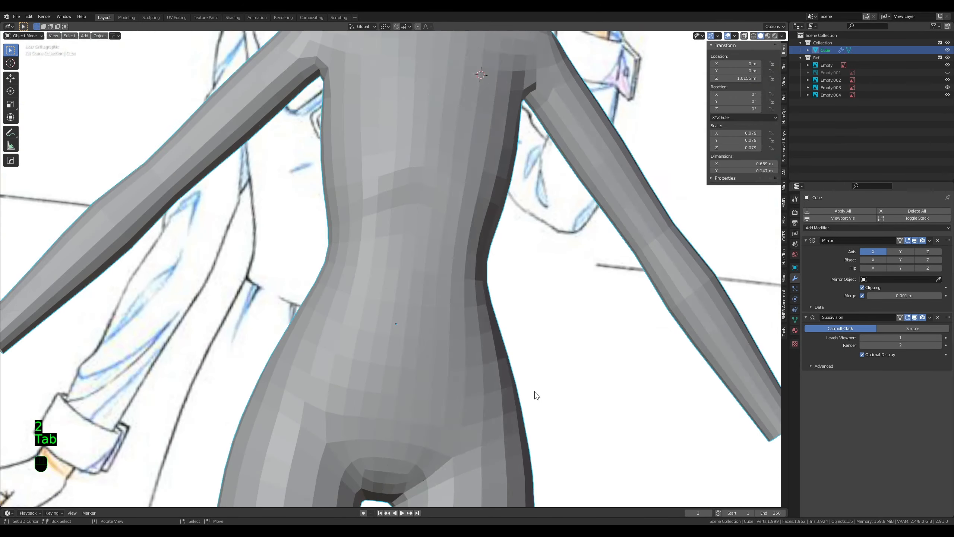
pyautogui.scroll(-3, 537, 395)
pyautogui.moveTo(338, 331); pyautogui.dragTo(536, 298, button='middle')
pyautogui.press('Tab')
pyautogui.scroll(3, 536, 292)
pyautogui.press('g')
pyautogui.press('Tab')
pyautogui.scroll(-3, 556, 311)
pyautogui.moveTo(443, 311); pyautogui.dragTo(483, 303, button='middle')
pyautogui.press('Tab')
pyautogui.press('Tab')
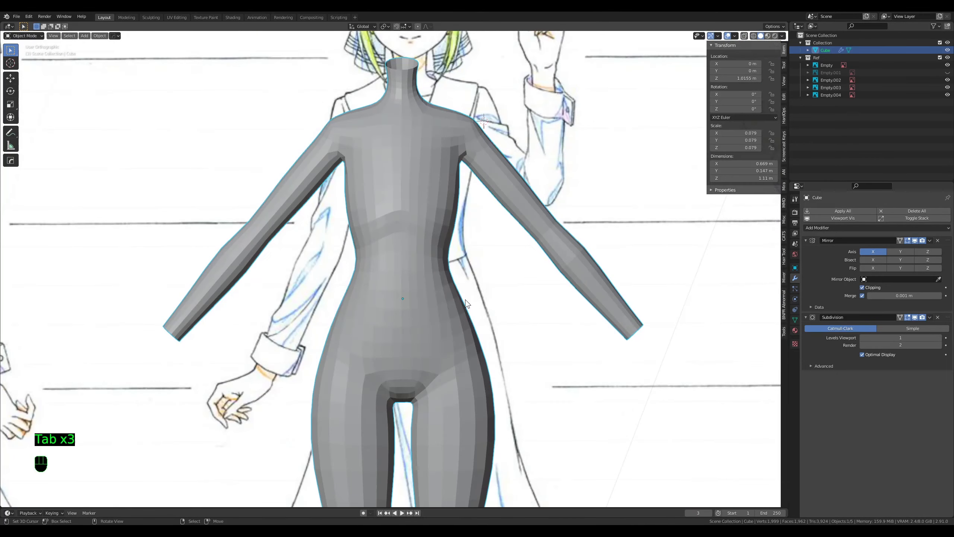
# Step: Move the path of vertices on the outer side of the lower ribcage and preview the smoothed torso from several angles
pyautogui.press('Tab')
pyautogui.press('1')
pyautogui.rightClick(456, 230)
pyautogui.moveTo(544, 265)
pyautogui.mouseDown(button='middle')
pyautogui.moveTo(465, 247)
pyautogui.moveTo(558, 267)
pyautogui.mouseUp(button='middle')
pyautogui.keyDown('ctrl'); pyautogui.rightClick(460, 225); pyautogui.keyUp('ctrl')
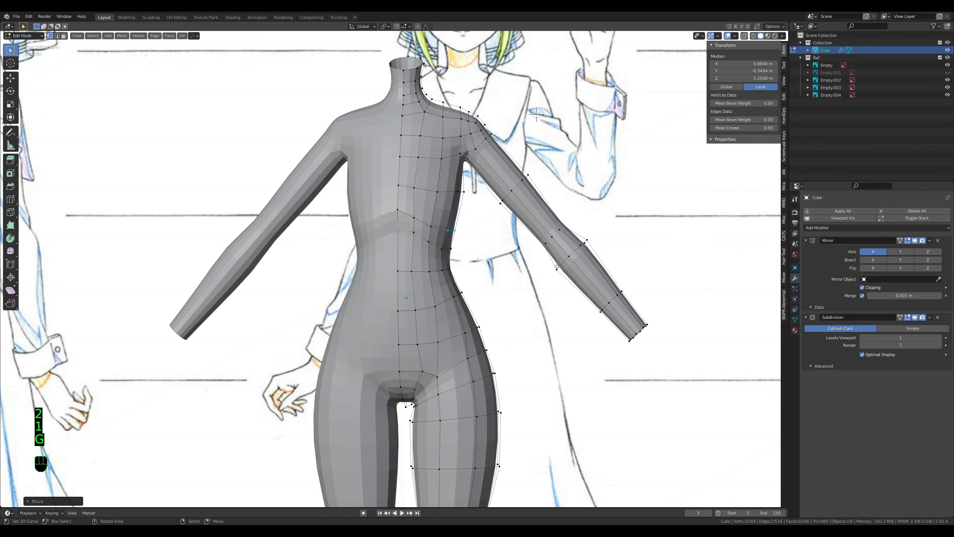
pyautogui.click(551, 267)
pyautogui.press('Tab')
pyautogui.moveTo(434, 301); pyautogui.dragTo(444, 267, button='middle')
pyautogui.moveTo(443, 267); pyautogui.dragTo(506, 268, button='middle')
pyautogui.press('Tab')
pyautogui.moveTo(456, 295); pyautogui.dragTo(488, 233, button='middle')
pyautogui.scroll(4, 499, 278)
pyautogui.press('Tab')
pyautogui.press('Tab')
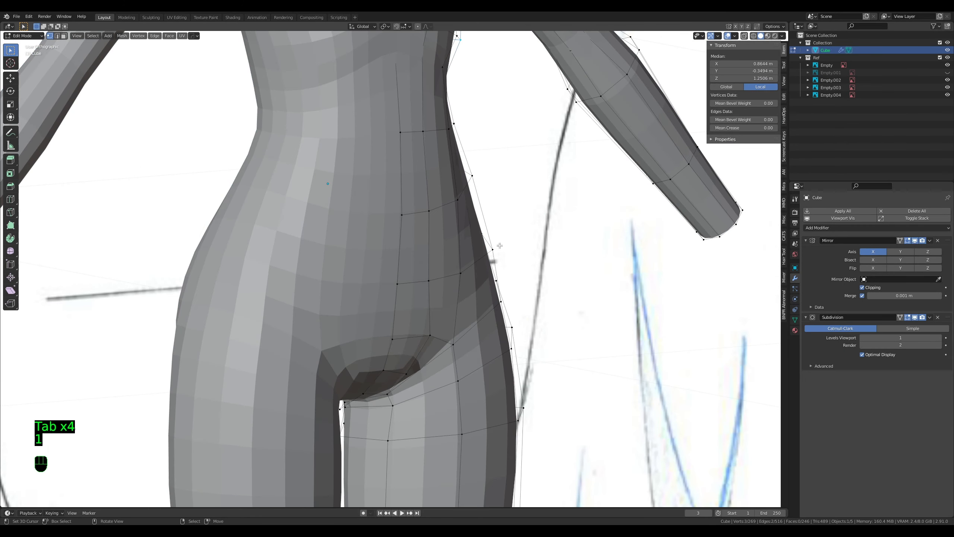
# Step: Move the outer hip vertex up and outward to round the side of the hip
pyautogui.click(499, 245)
pyautogui.press('g')
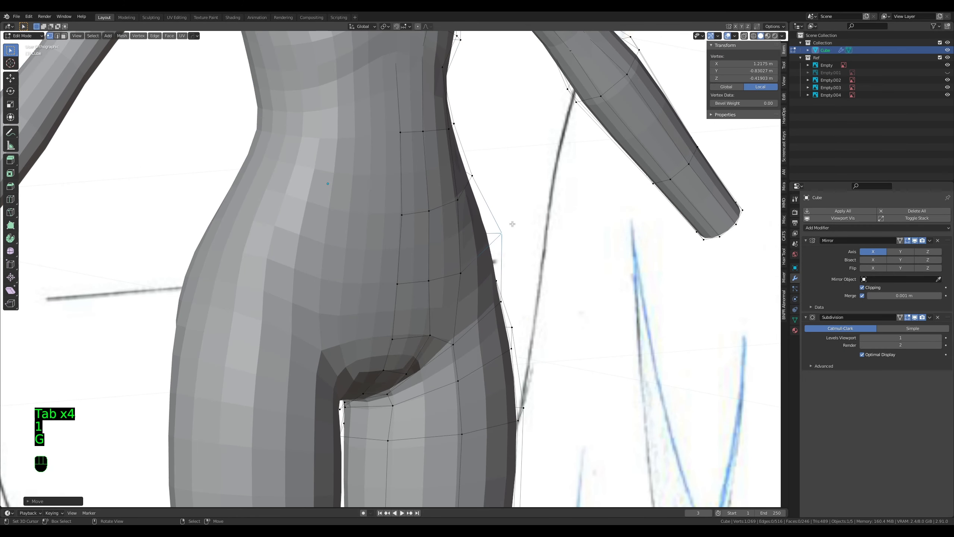
pyautogui.click(485, 205)
pyautogui.press('Tab')
pyautogui.moveTo(550, 290); pyautogui.dragTo(571, 289, button='middle')
# Step: Reposition the next outer hip vertex below it and check the smoothed hip contour in Object Mode
pyautogui.press('Tab')
pyautogui.rightClick(493, 294)
pyautogui.press('g')
pyautogui.press('Tab')
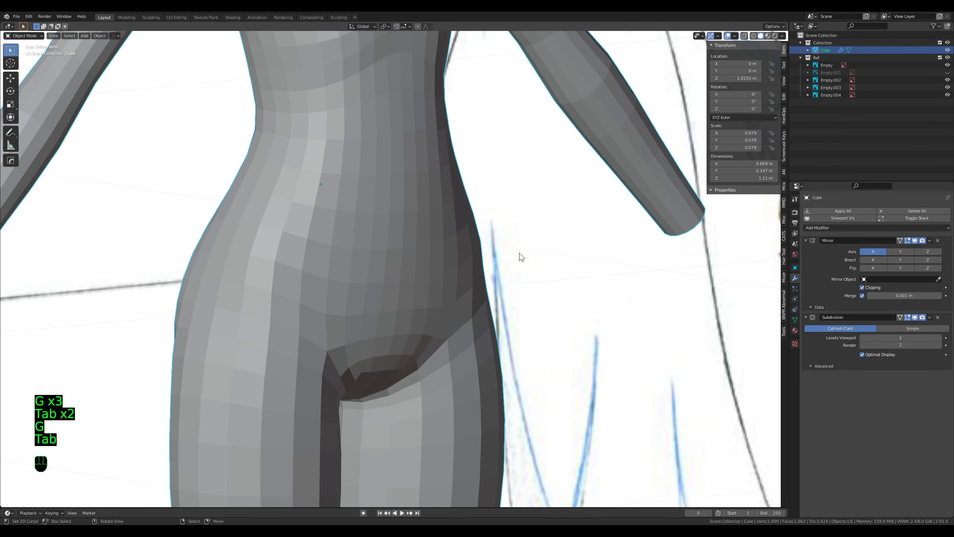
pyautogui.moveTo(521, 257); pyautogui.dragTo(363, 292, button='middle')
pyautogui.press('g')
pyautogui.rightClick(532, 259)
pyautogui.press('Tab')
pyautogui.press('Tab')
pyautogui.press('Tab')
pyautogui.press('Tab')
# Step: Move the side vertex at the hip slightly inward and compare the smoothed body with the front reference
pyautogui.rightClick(462, 260)
pyautogui.press('g')
pyautogui.click(456, 262)
pyautogui.moveTo(428, 280); pyautogui.dragTo(466, 237, button='middle')
pyautogui.press('Tab')
pyautogui.press('Tab')
pyautogui.scroll(-6, 470, 286)
pyautogui.press('KP_1')
pyautogui.scroll(2, 524, 368)
pyautogui.press('Tab')
pyautogui.scroll(1, 524, 368)
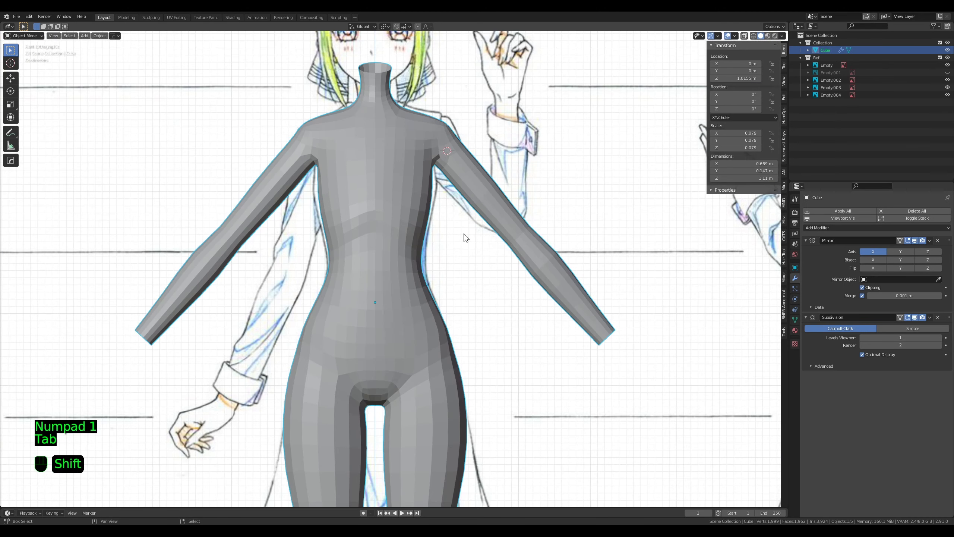
# Step: Scale and move the horizontal edge loop below the armpits, comparing the torso with the front reference in wireframe
pyautogui.press('Tab')
pyautogui.keyDown('alt'); pyautogui.rightClick(418, 193); pyautogui.keyUp('alt')
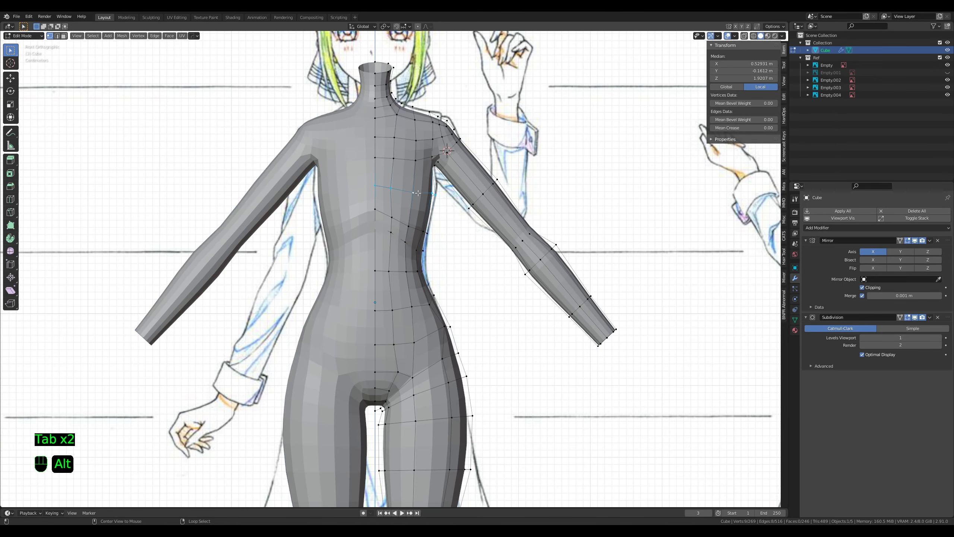
pyautogui.press('s')
pyautogui.press('g')
pyautogui.click(502, 211)
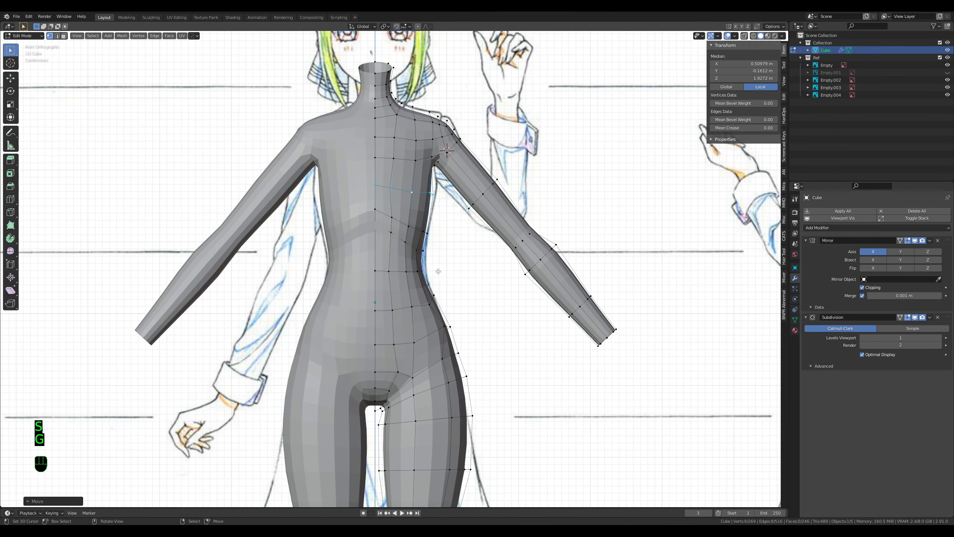
pyautogui.press('Tab')
pyautogui.press('z')
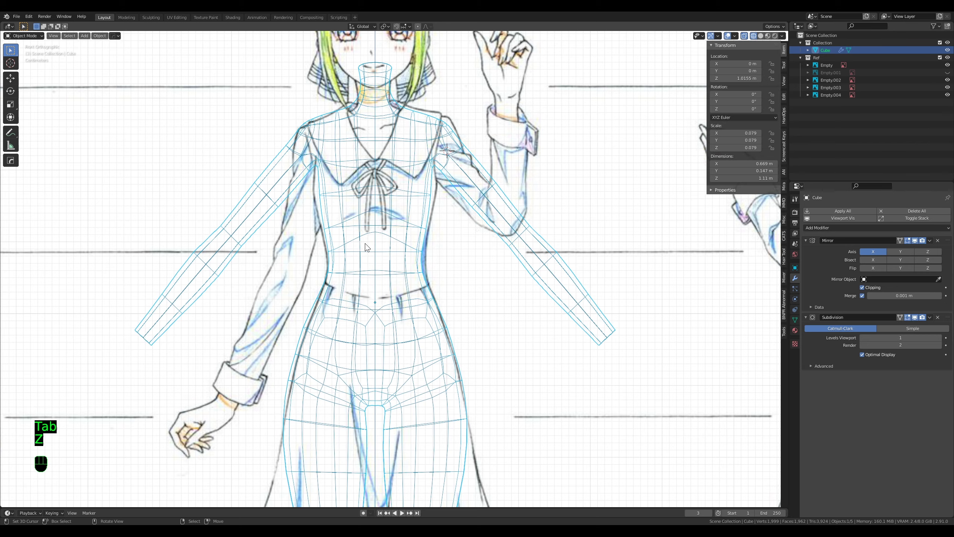
pyautogui.press('z')
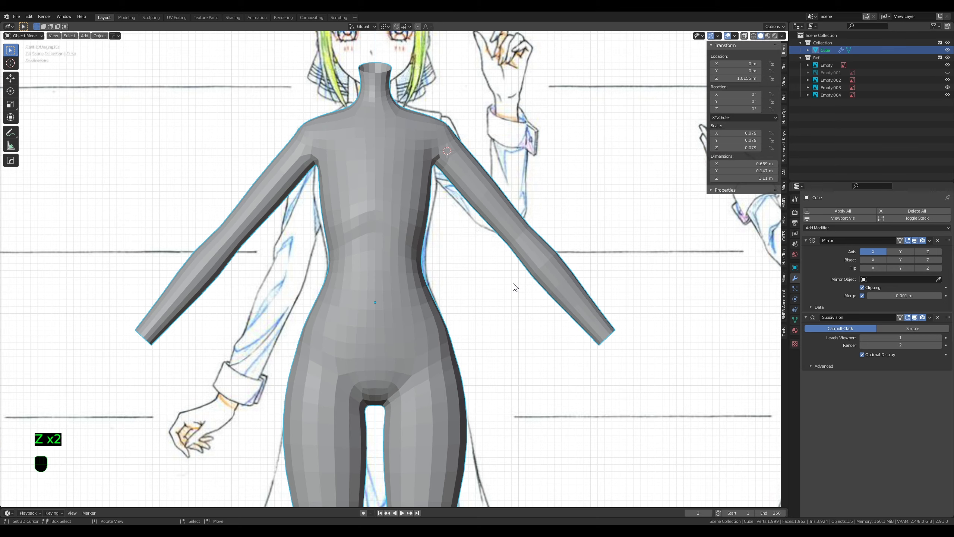
# Step: Circle-select the side vertices just below the waist in wireframe and move them outward toward the front reference outline
pyautogui.press('Tab')
pyautogui.press('z')
pyautogui.press('a')
pyautogui.press('a')
pyautogui.press('a')
pyautogui.press('c')
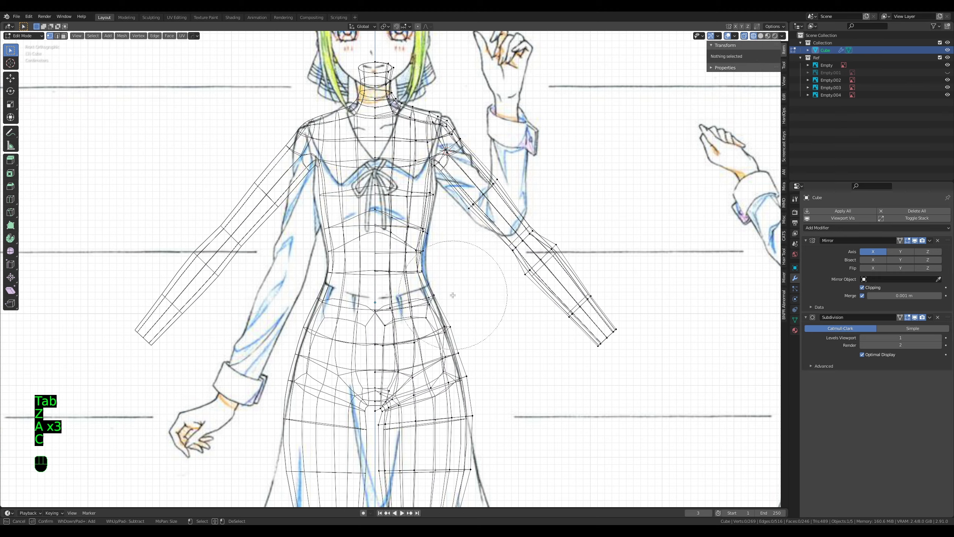
pyautogui.click(432, 299)
pyautogui.rightClick(433, 299)
pyautogui.press('z')
pyautogui.keyDown('shift'); pyautogui.moveTo(513, 314); pyautogui.dragTo(509, 281, button='middle'); pyautogui.keyUp('shift')
pyautogui.scroll(1, 509, 281)
pyautogui.press('g')
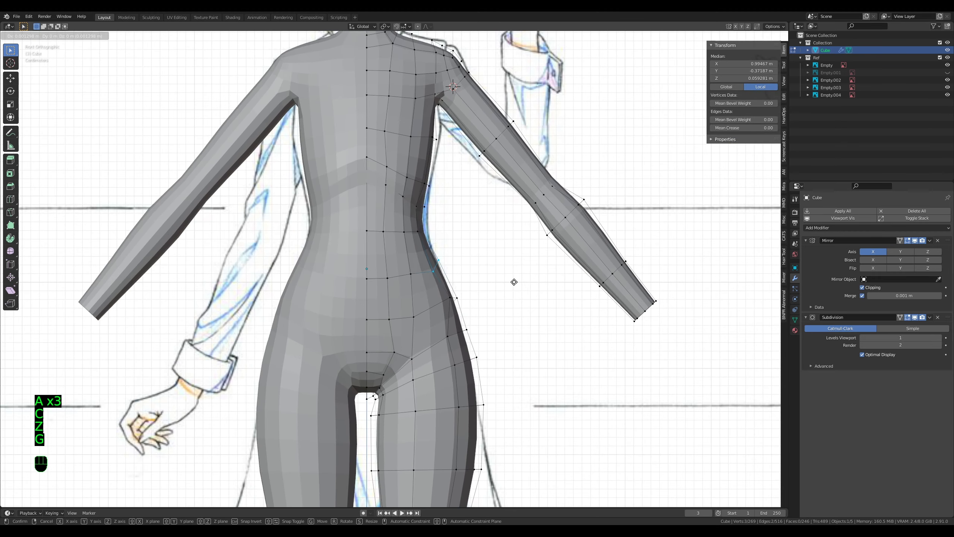
pyautogui.click(512, 283)
pyautogui.press('Tab')
pyautogui.press('Tab')
# Step: Adjust the outer hip vertex and reposition the front vertex below the waist in front view
pyautogui.moveTo(450, 298); pyautogui.dragTo(448, 299)
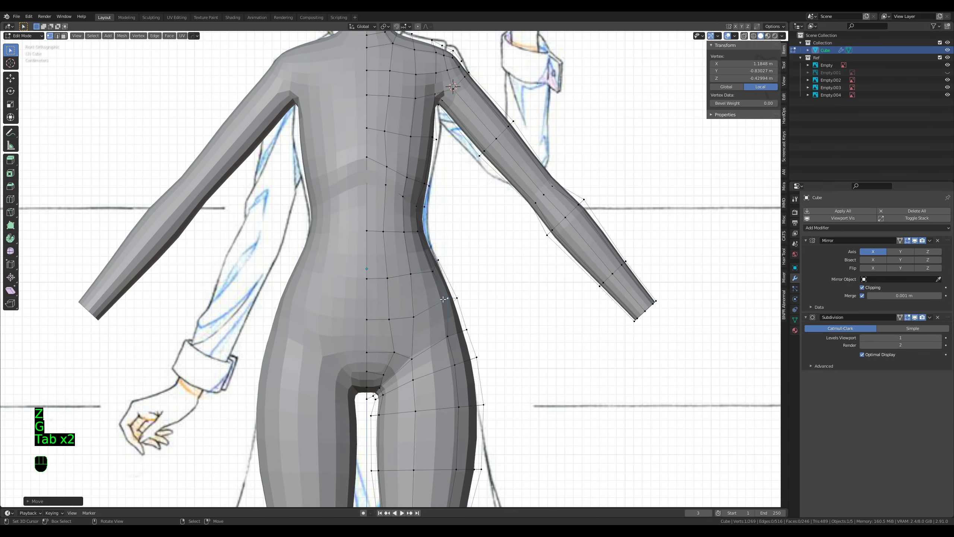
pyautogui.moveTo(405, 314); pyautogui.dragTo(434, 268, button='middle')
pyautogui.press('Tab')
pyautogui.press('Tab')
pyautogui.scroll(1, 398, 234)
pyautogui.rightClick(399, 232)
pyautogui.scroll(1, 435, 268)
pyautogui.press('KP_1')
pyautogui.scroll(1, 433, 269)
pyautogui.press('g')
pyautogui.click(430, 271)
# Step: Move the vertical edge on the abdomen below the waist and shift the vertex above the crotch inward and down
pyautogui.press('2')
pyautogui.rightClick(427, 258)
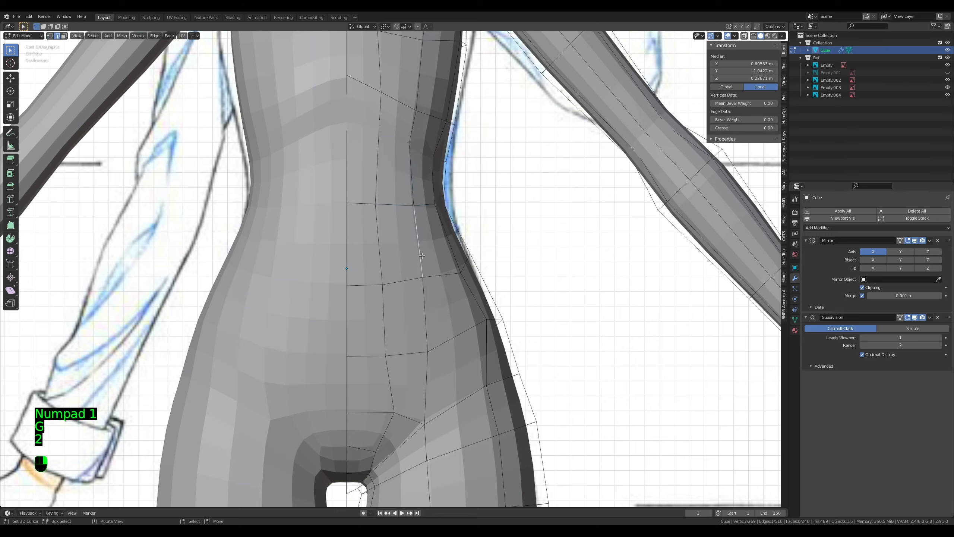
pyautogui.press('g')
pyautogui.click(428, 256)
pyautogui.press('1')
pyautogui.rightClick(380, 410)
pyautogui.press('g')
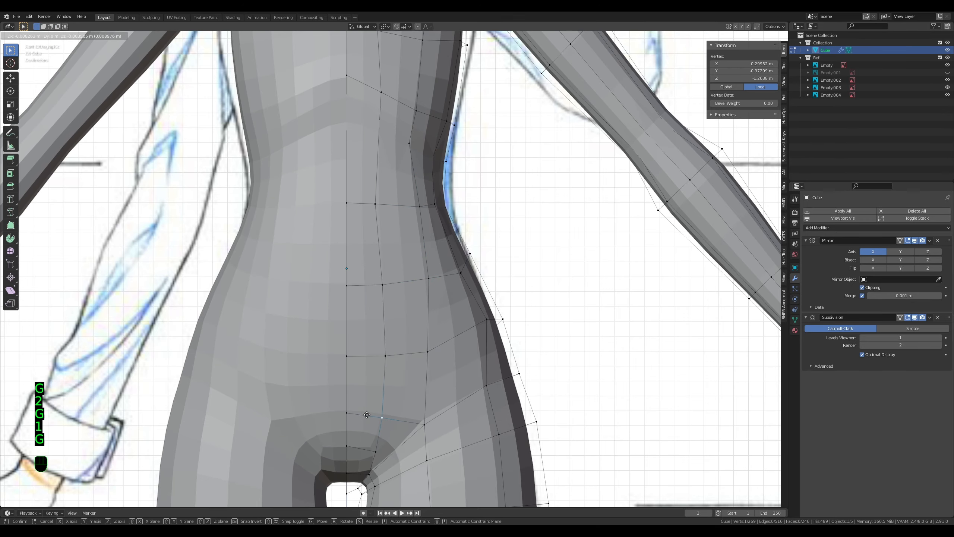
pyautogui.click(366, 415)
# Step: Move and slide individual lower-abdomen and groin vertices to smooth the front contour as seen from below
pyautogui.moveTo(435, 344); pyautogui.dragTo(423, 328, button='middle')
pyautogui.rightClick(423, 328)
pyautogui.press('g')
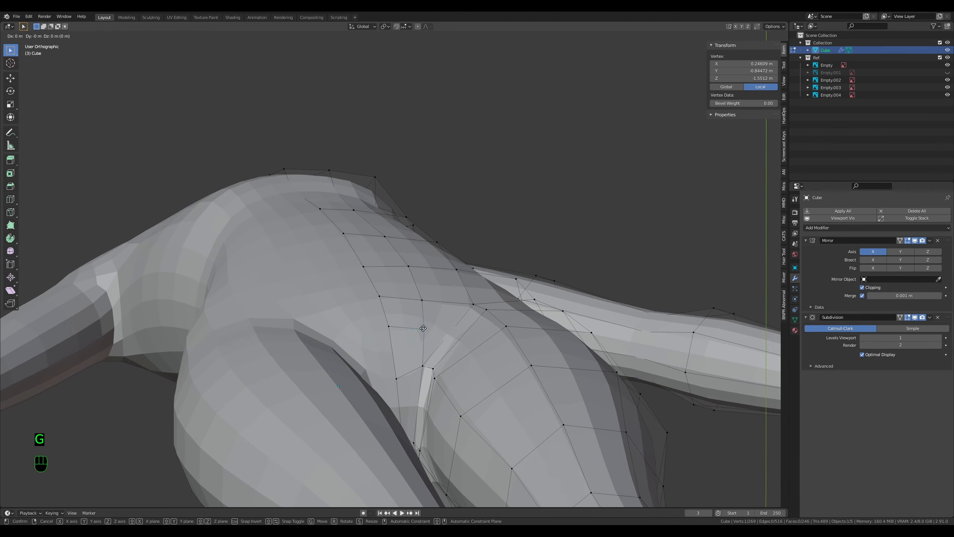
pyautogui.moveTo(428, 274); pyautogui.dragTo(394, 304, button='middle')
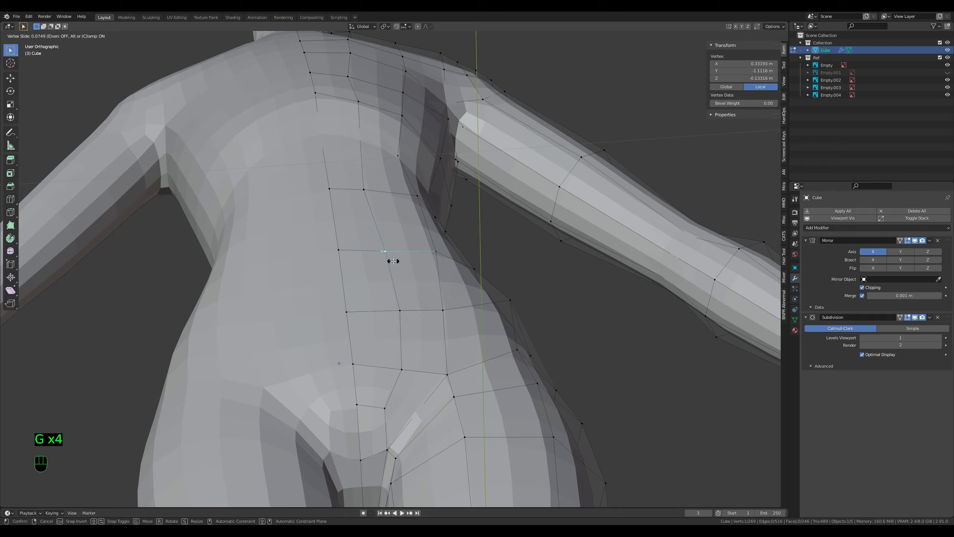
pyautogui.moveTo(407, 296); pyautogui.dragTo(482, 274, button='middle')
pyautogui.rightClick(481, 275)
pyautogui.press('g')
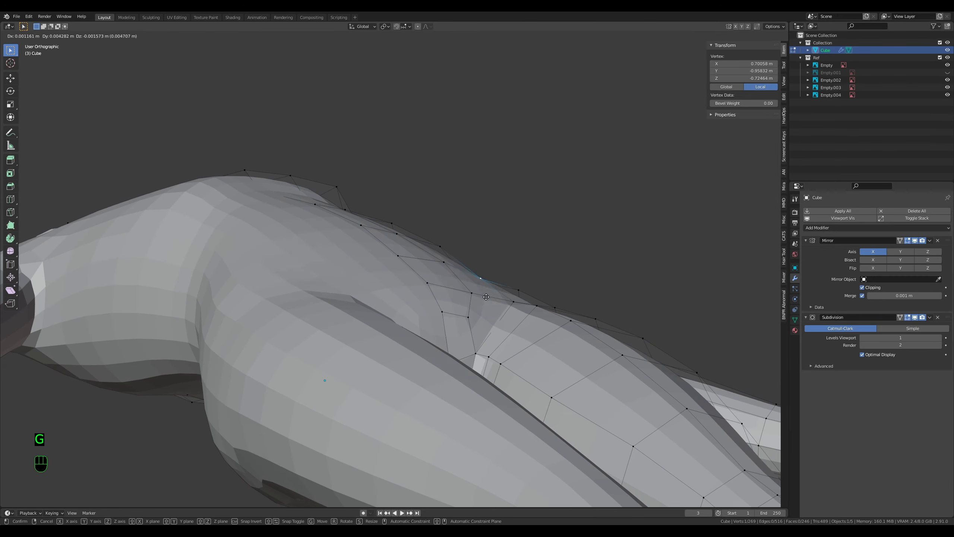
pyautogui.press('g')
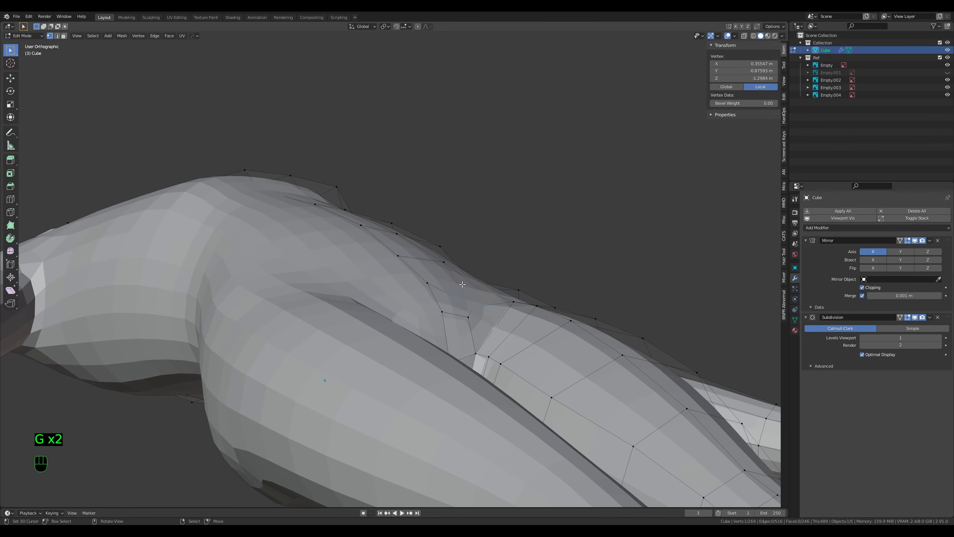
# Step: Try to connect the front hip vertex to the vertex above the crotch with a new edge
pyautogui.moveTo(462, 284)
pyautogui.mouseDown(button='middle')
pyautogui.moveTo(469, 311)
pyautogui.moveTo(485, 260)
pyautogui.moveTo(330, 328)
pyautogui.mouseUp(button='middle')
pyautogui.press('j')
pyautogui.press('z')
pyautogui.click(266, 308)
pyautogui.moveTo(488, 316)
pyautogui.mouseDown(button='middle')
pyautogui.moveTo(583, 300)
pyautogui.moveTo(443, 379)
pyautogui.mouseUp(button='middle')
pyautogui.press('z')
pyautogui.hotkey('ctrl', 'z')
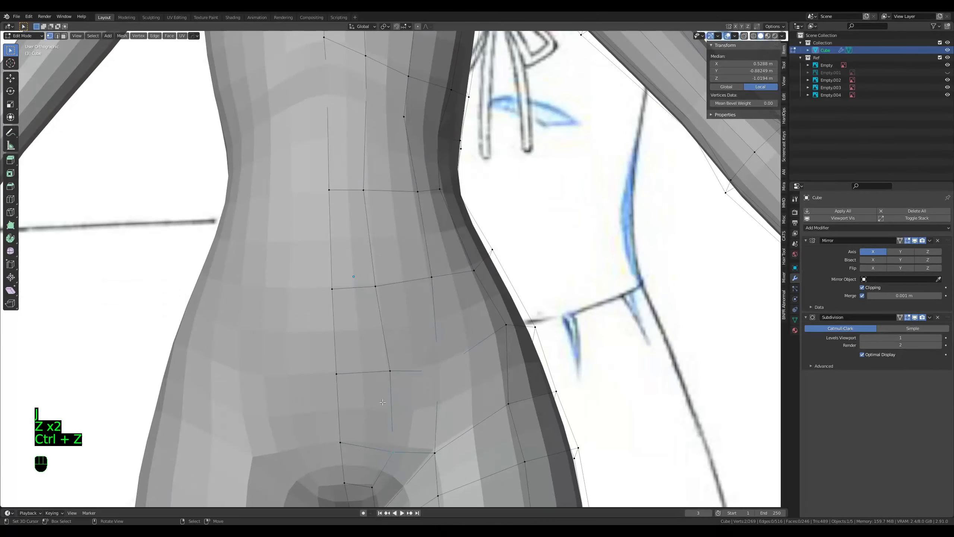
pyautogui.scroll(-1, 396, 411)
pyautogui.keyDown('shift'); pyautogui.moveTo(396, 412); pyautogui.dragTo(394, 337, button='middle'); pyautogui.keyUp('shift')
pyautogui.press('a')
pyautogui.press('a')
pyautogui.press('a')
pyautogui.press('1')
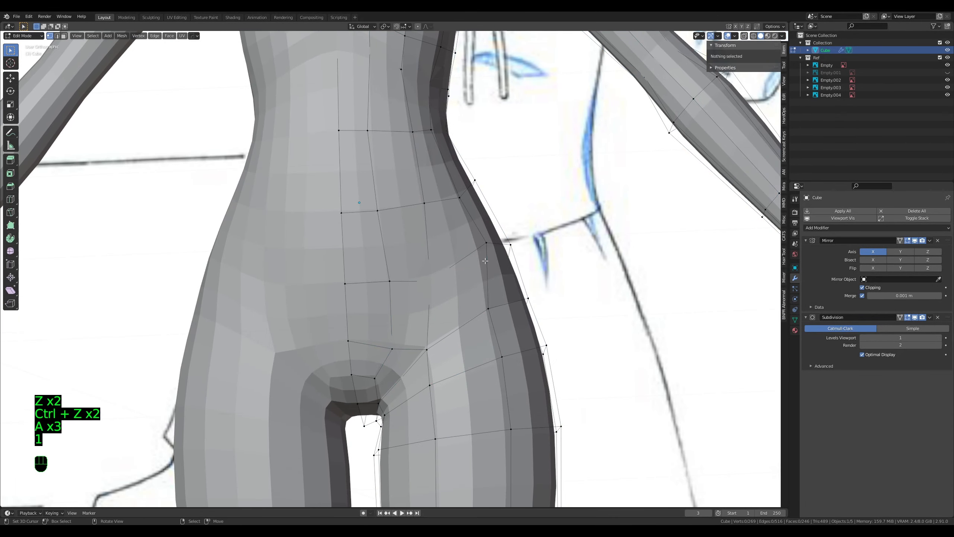
# Step: Reposition the front hip vertices and sketch an annotation curve from below the waist down to the crotch
pyautogui.rightClick(486, 241)
pyautogui.moveTo(484, 249); pyautogui.dragTo(440, 273, button='middle')
pyautogui.press('g')
pyautogui.click(465, 305)
pyautogui.rightClick(438, 278)
pyautogui.press('g')
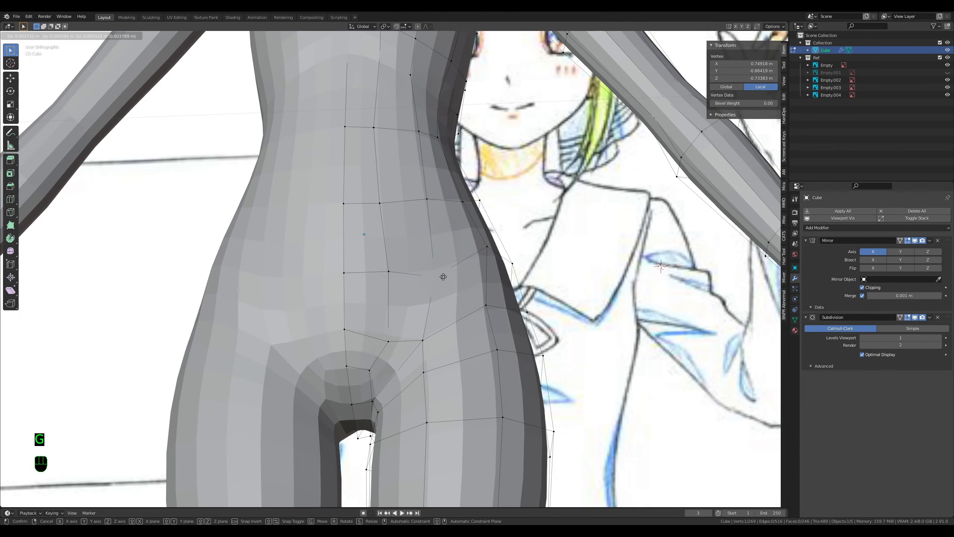
pyautogui.click(427, 296)
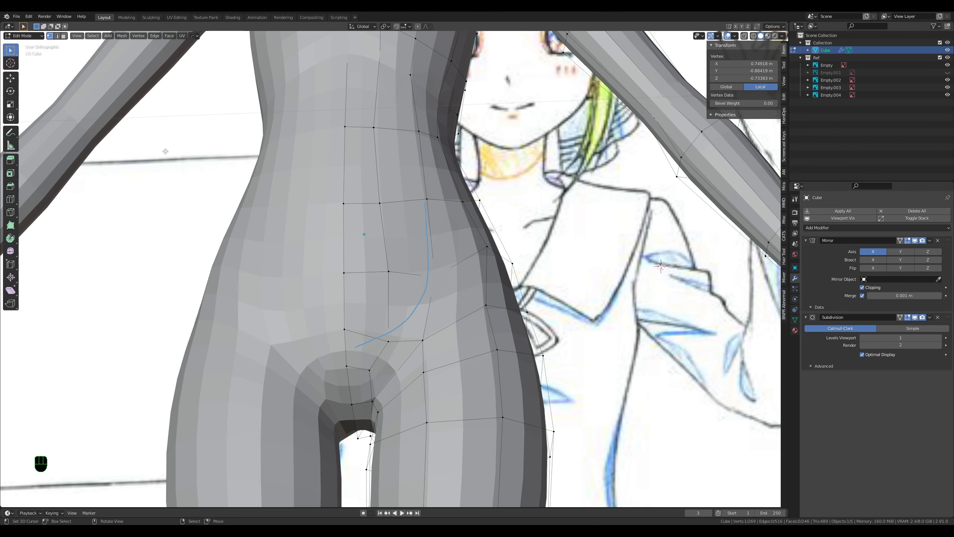
# Step: Connect the front hip vertex to the vertex above the crotch with an edge along the annotation curve
pyautogui.moveTo(376, 327)
pyautogui.keyDown('shift'); pyautogui.mouseDown(button='middle')
pyautogui.moveTo(379, 307)
pyautogui.moveTo(395, 324)
pyautogui.moveTo(330, 310)
pyautogui.mouseUp(button='middle'); pyautogui.keyUp('shift')
pyautogui.press('a')
pyautogui.press('a')
pyautogui.press('a')
pyautogui.rightClick(443, 266)
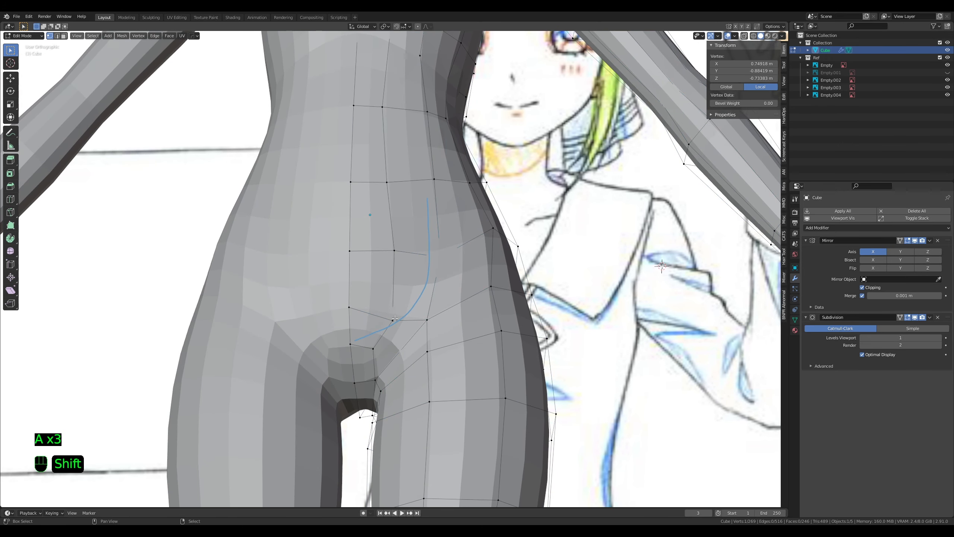
pyautogui.keyDown('shift'); pyautogui.click(395, 319); pyautogui.keyUp('shift')
pyautogui.press('j')
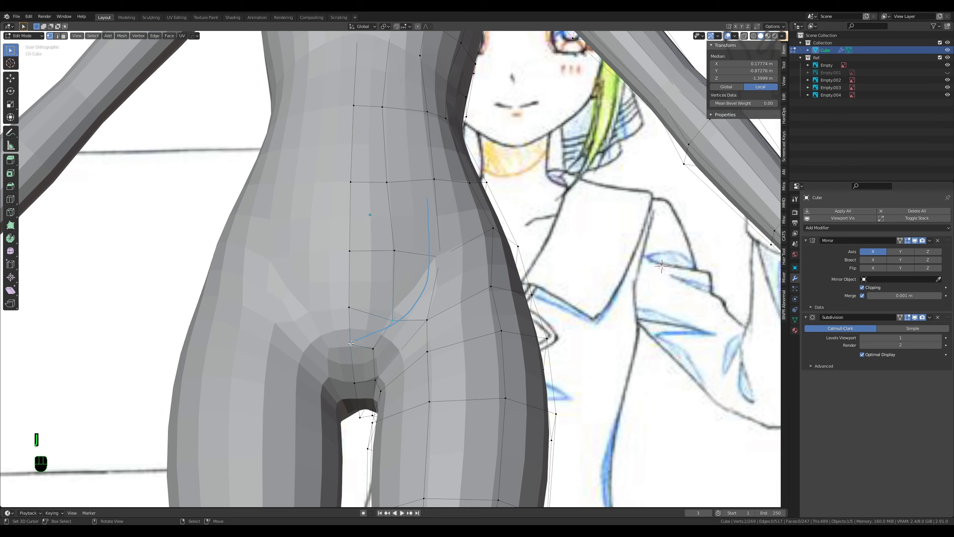
# Step: Slide the centreline vertex above the crotch down and its neighbouring vertex up along their vertical edges
pyautogui.click(392, 320)
pyautogui.press('g')
pyautogui.press('g')
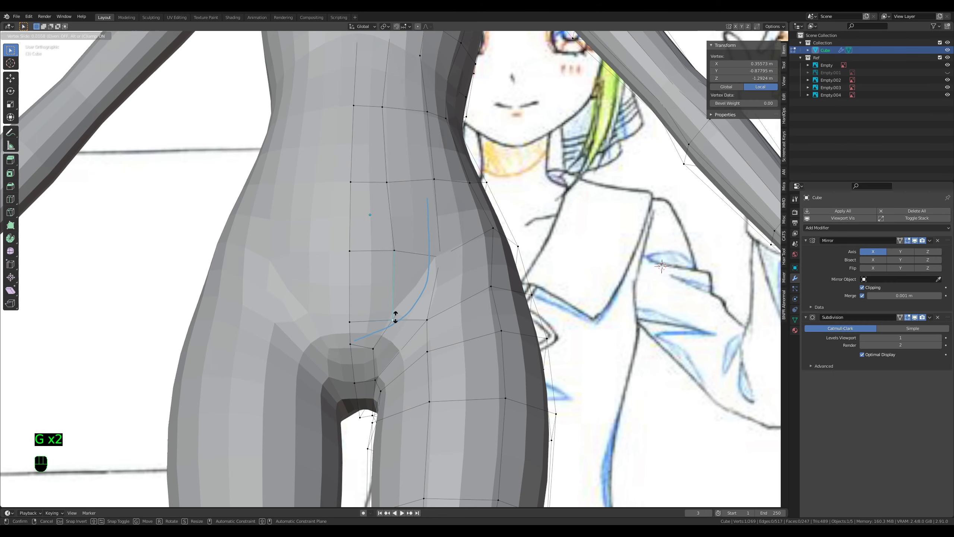
pyautogui.click(395, 310)
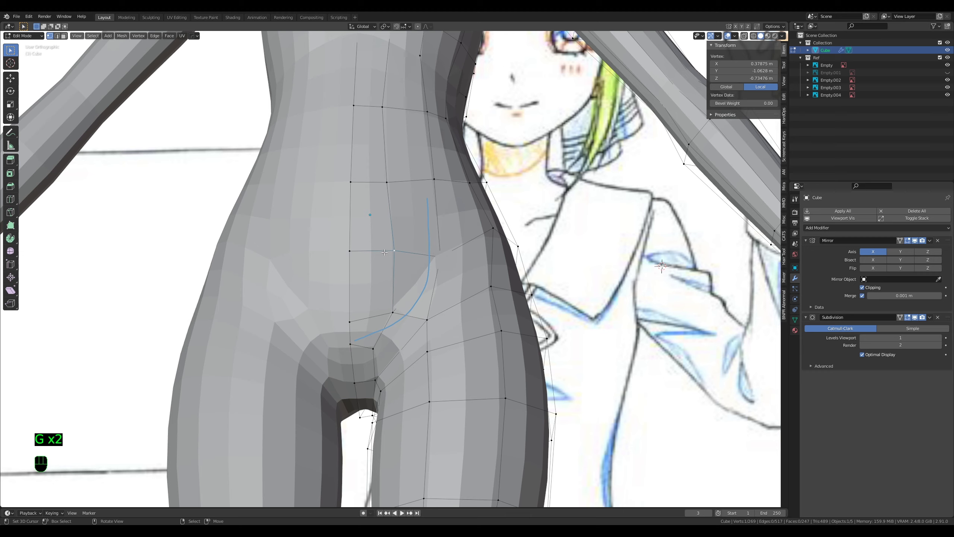
# Step: Bevel the horizontal edges across the front of the lower abdomen into two rows that taper toward the hip
pyautogui.hotkey('ctrl', 'b')
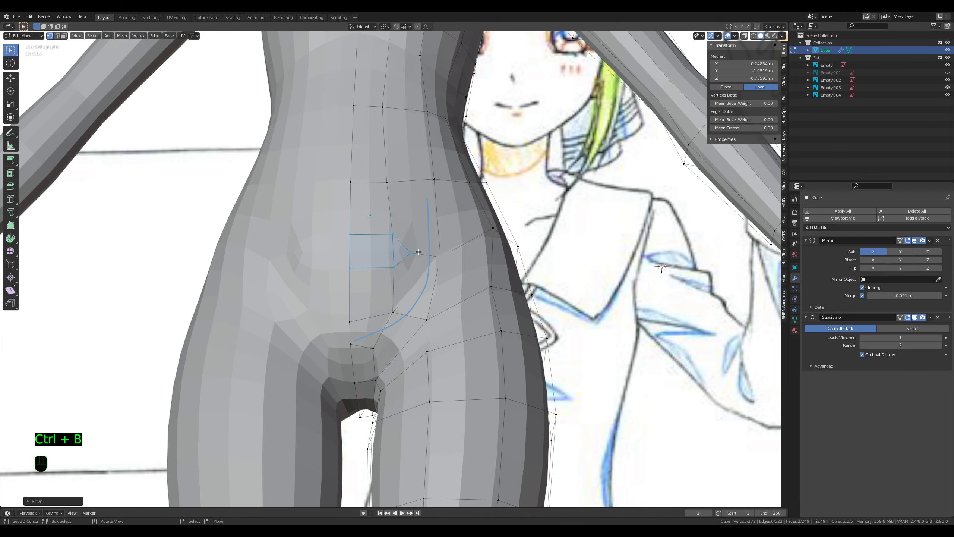
pyautogui.keyDown('shift'); pyautogui.click(442, 258); pyautogui.keyUp('shift')
pyautogui.press('m')
pyautogui.click(433, 253)
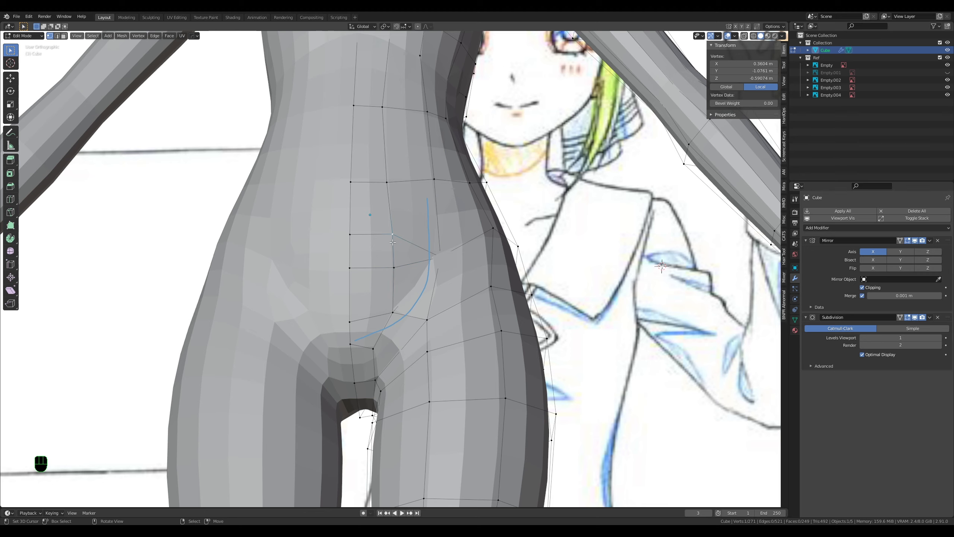
pyautogui.hotkey('ctrl', 'z')
# Step: Adjust the bevel's tapered tip and merge it at last into the upper row's outer vertex on the lower abdomen
pyautogui.rightClick(395, 269)
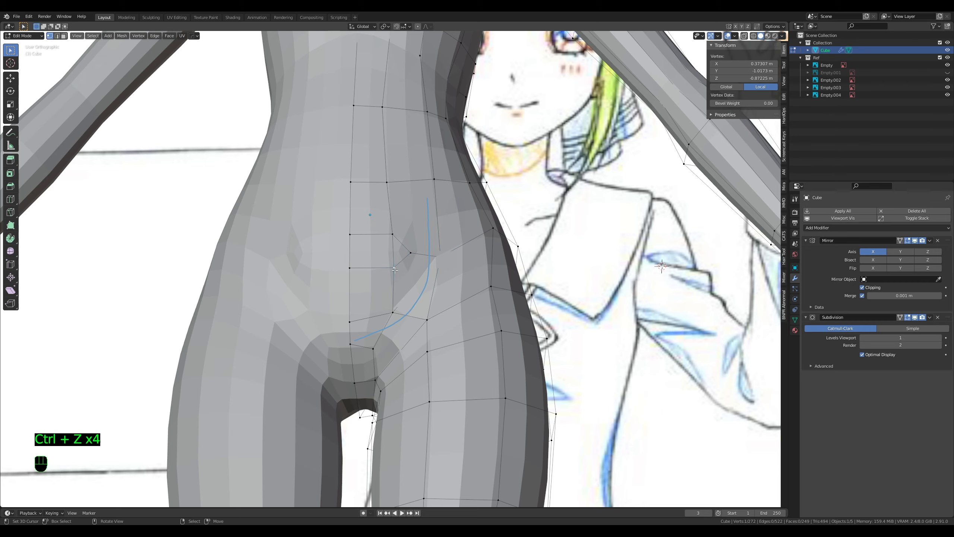
pyautogui.press('g')
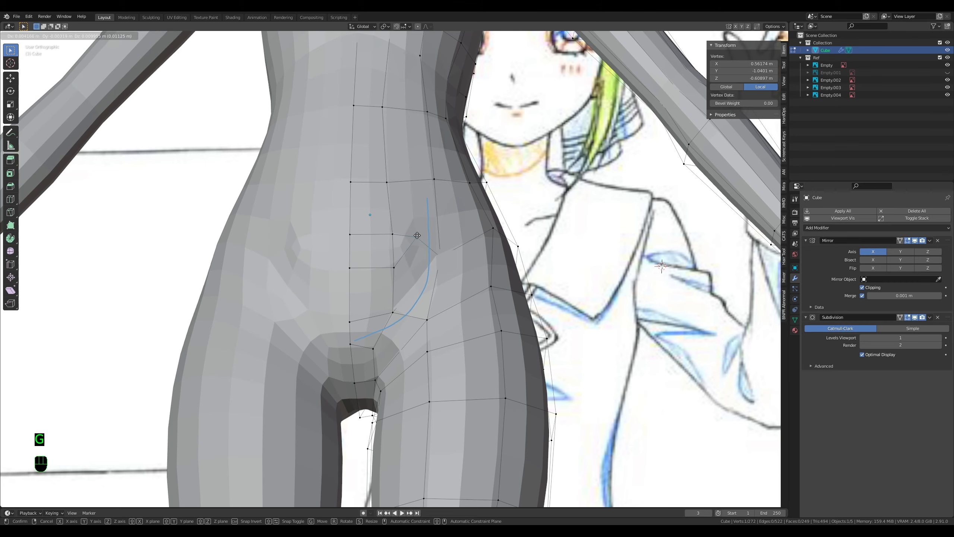
pyautogui.click(417, 235)
pyautogui.press('g')
pyautogui.press('g')
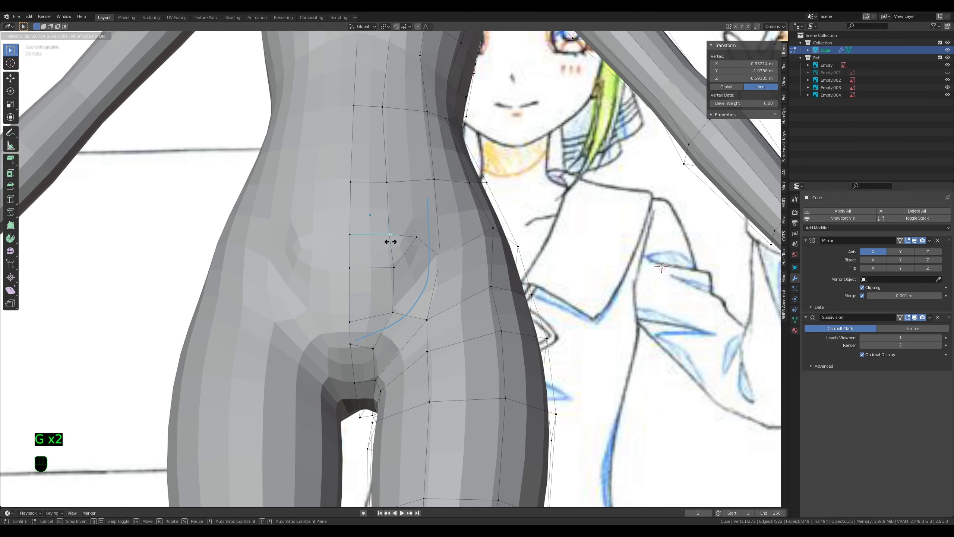
pyautogui.click(394, 240)
pyautogui.press('m')
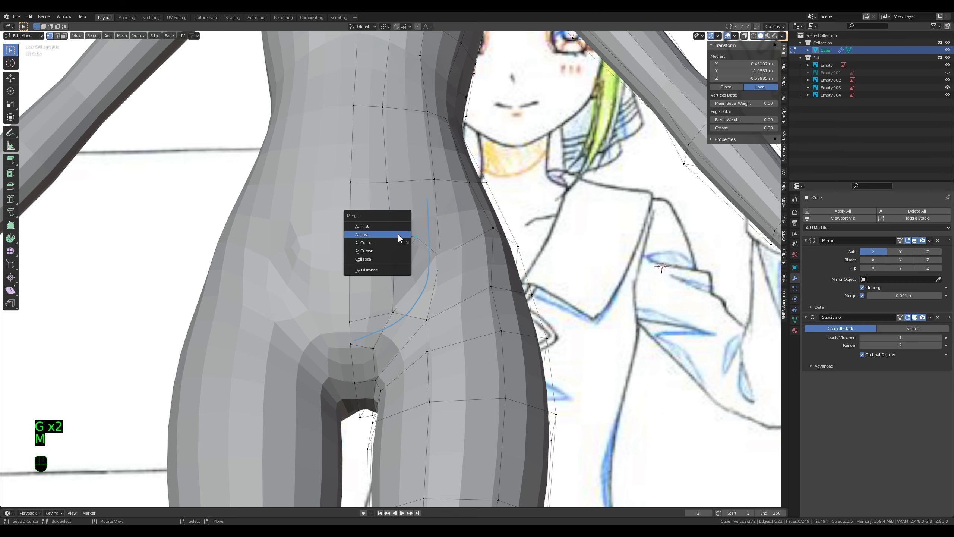
pyautogui.click(399, 234)
# Step: Slide the lower bevel row's outer vertex toward the centreline and shift the two vertices above it outward
pyautogui.press('g')
pyautogui.press('g')
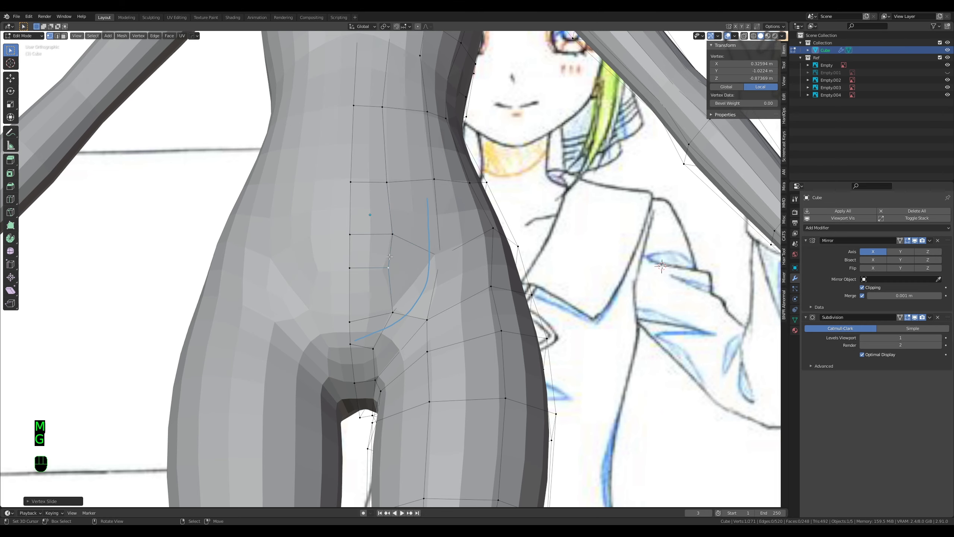
pyautogui.click(391, 267)
pyautogui.click(387, 182)
pyautogui.press('g')
pyautogui.press('g')
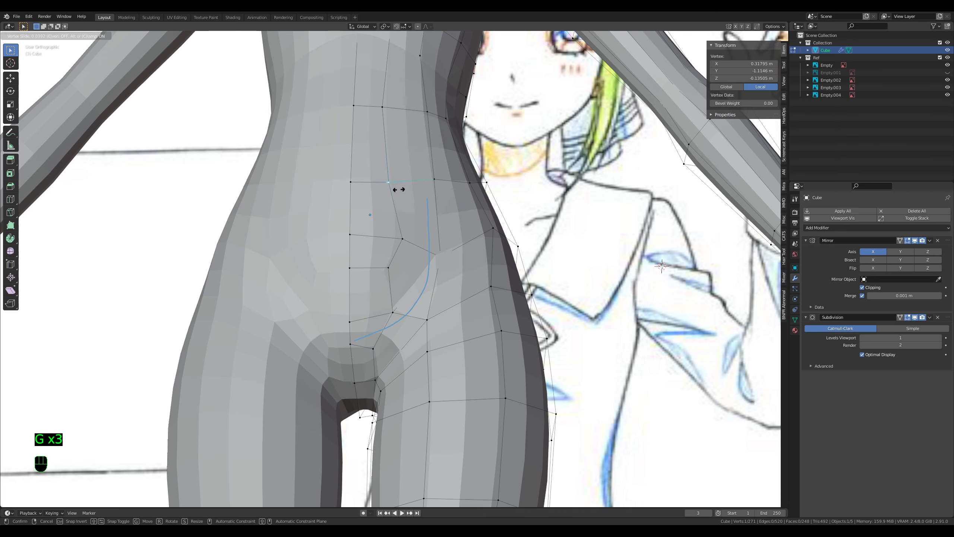
pyautogui.click(395, 152)
pyautogui.rightClick(401, 239)
pyautogui.press('g')
pyautogui.press('g')
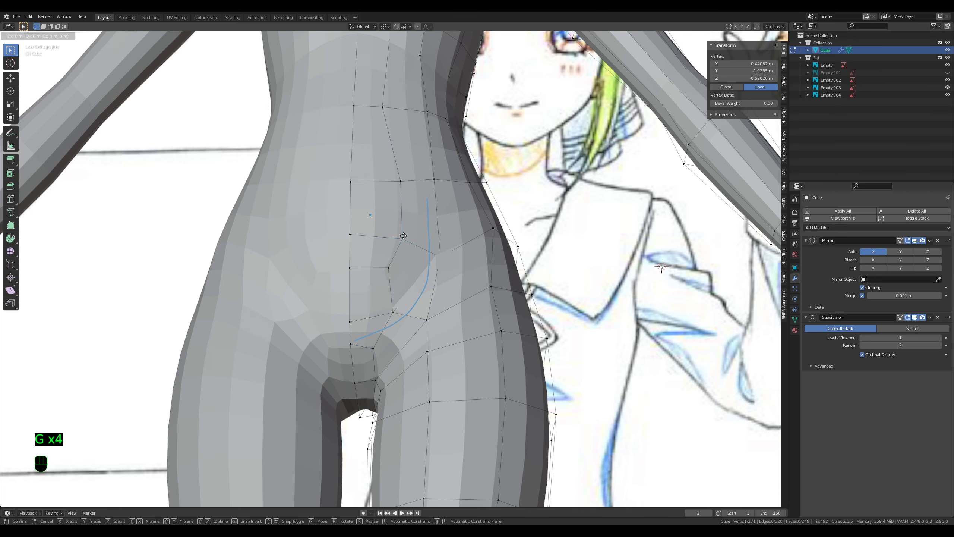
pyautogui.click(402, 230)
# Step: Slide the upper horizontal edge of the lower abdomen slightly up and the lower one slightly down
pyautogui.keyDown('ctrl'); pyautogui.rightClick(350, 236); pyautogui.keyUp('ctrl')
pyautogui.press('g')
pyautogui.press('g')
pyautogui.click(346, 232)
pyautogui.rightClick(392, 266)
pyautogui.keyDown('ctrl'); pyautogui.rightClick(354, 268); pyautogui.keyUp('ctrl')
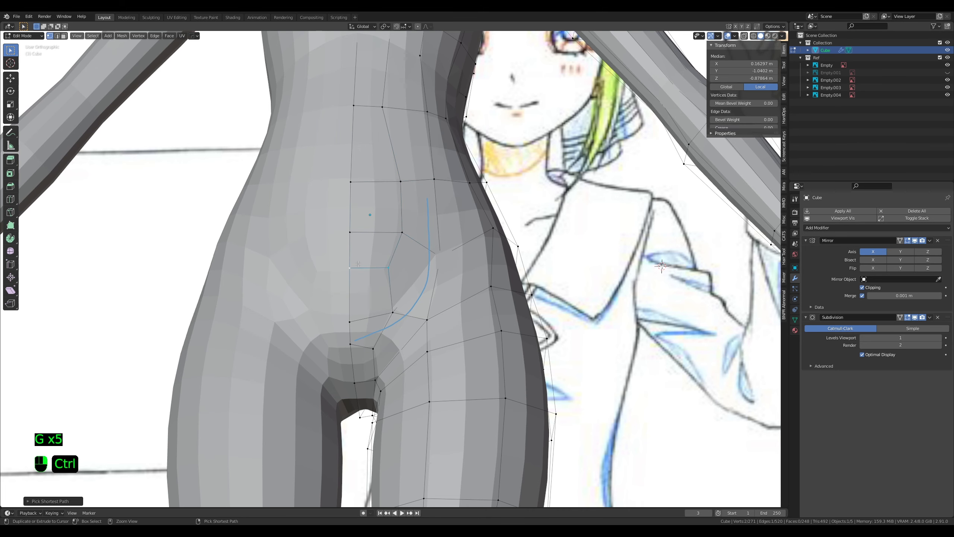
pyautogui.press('g')
pyautogui.press('g')
pyautogui.click(356, 273)
# Step: Nudge the outer vertex of the lower abdomen row inward and adjust the one above it
pyautogui.rightClick(395, 273)
pyautogui.press('g')
pyautogui.click(391, 274)
pyautogui.rightClick(403, 237)
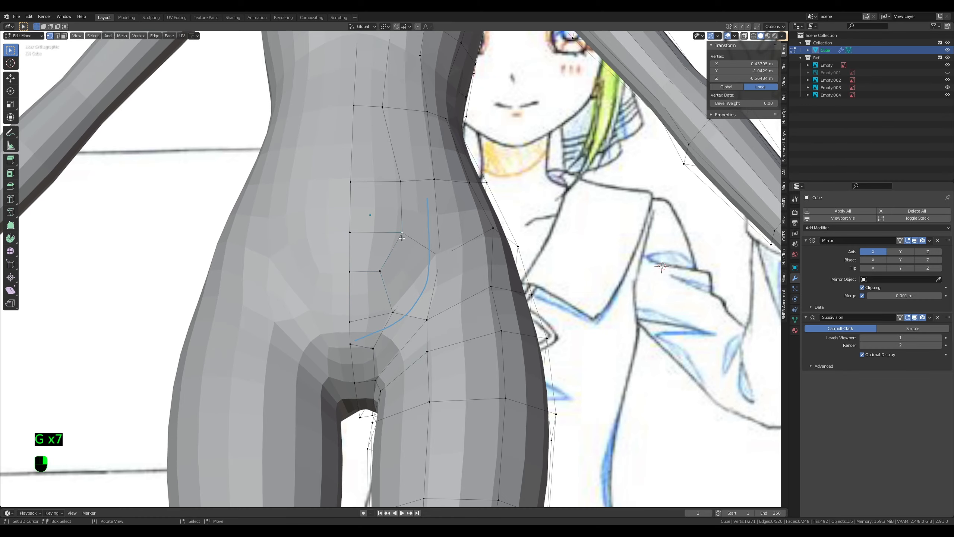
pyautogui.press('g')
pyautogui.click(406, 240)
# Step: Reposition the centreline vertex just above the crotch and clear the selection
pyautogui.rightClick(348, 341)
pyautogui.scroll(-1, 348, 340)
pyautogui.moveTo(348, 339); pyautogui.dragTo(411, 362, button='middle')
pyautogui.press('g')
pyautogui.click(355, 321)
pyautogui.press('a')
pyautogui.press('a')
pyautogui.press('a')
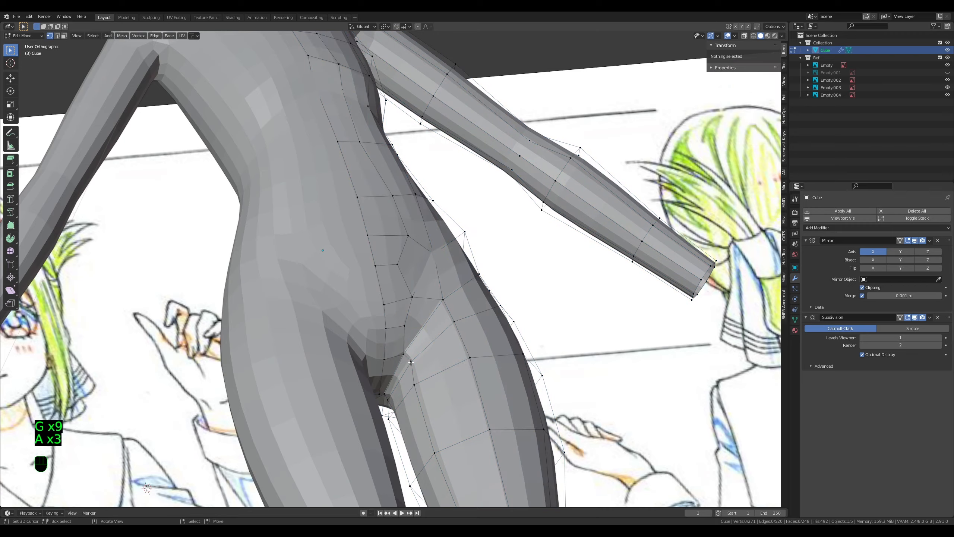
# Step: Reposition the vertex where the inner thigh meets the groin
pyautogui.moveTo(470, 292); pyautogui.dragTo(425, 315, button='middle')
pyautogui.scroll(3, 425, 316)
pyautogui.moveTo(391, 429); pyautogui.dragTo(390, 309, button='middle')
pyautogui.rightClick(396, 394)
pyautogui.press('g')
pyautogui.click(391, 393)
pyautogui.scroll(-1, 391, 301)
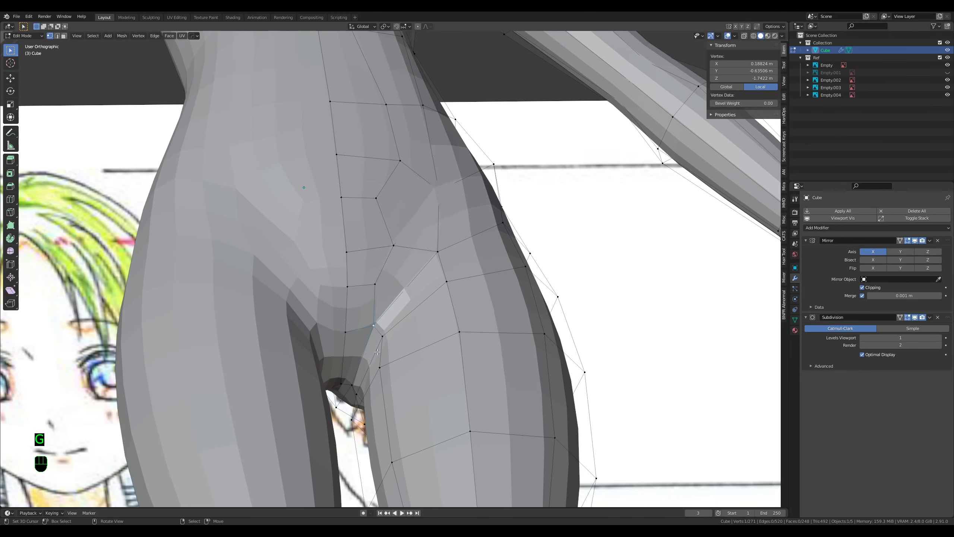
# Step: Reposition the front hip vertex at the upper end of the groin crease
pyautogui.moveTo(397, 233); pyautogui.dragTo(409, 342, button='middle')
pyautogui.press('a')
pyautogui.press('a')
pyautogui.press('a')
pyautogui.press('a')
pyautogui.click(443, 222)
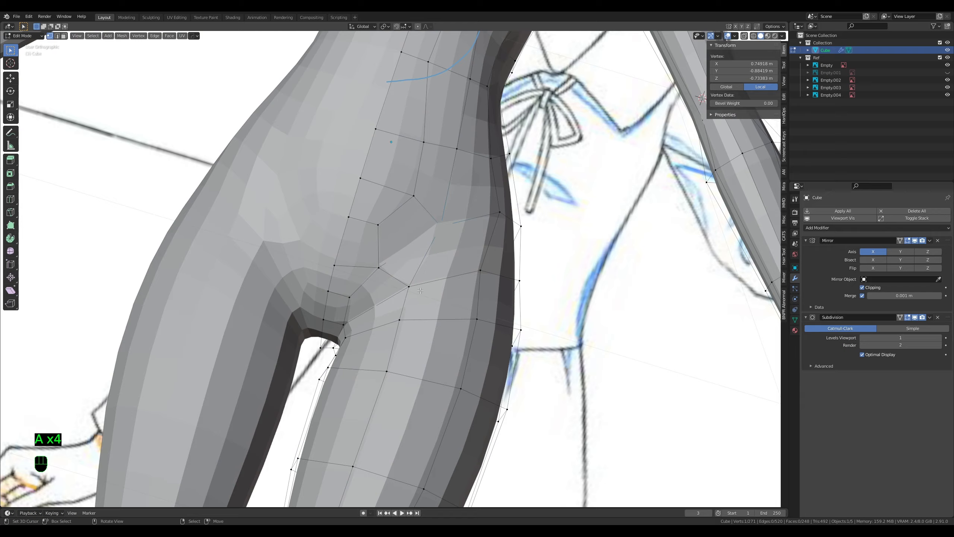
pyautogui.press('g')
pyautogui.click(444, 286)
# Step: Pull the edge along the groin crease at the front of the hip forward
pyautogui.moveTo(443, 288); pyautogui.dragTo(466, 243, button='middle')
pyautogui.keyDown('ctrl'); pyautogui.click(439, 256); pyautogui.keyUp('ctrl')
pyautogui.press('g')
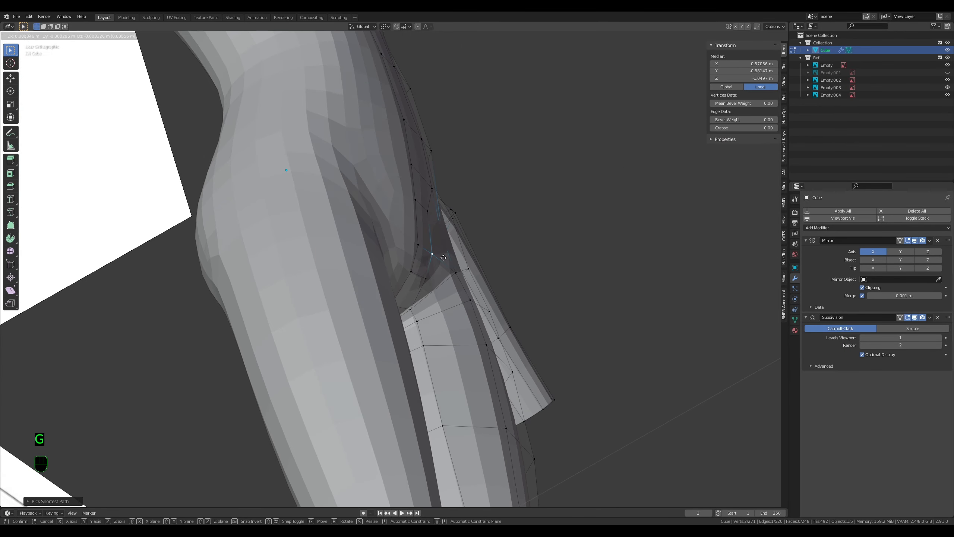
pyautogui.rightClick(449, 256)
pyautogui.press('g')
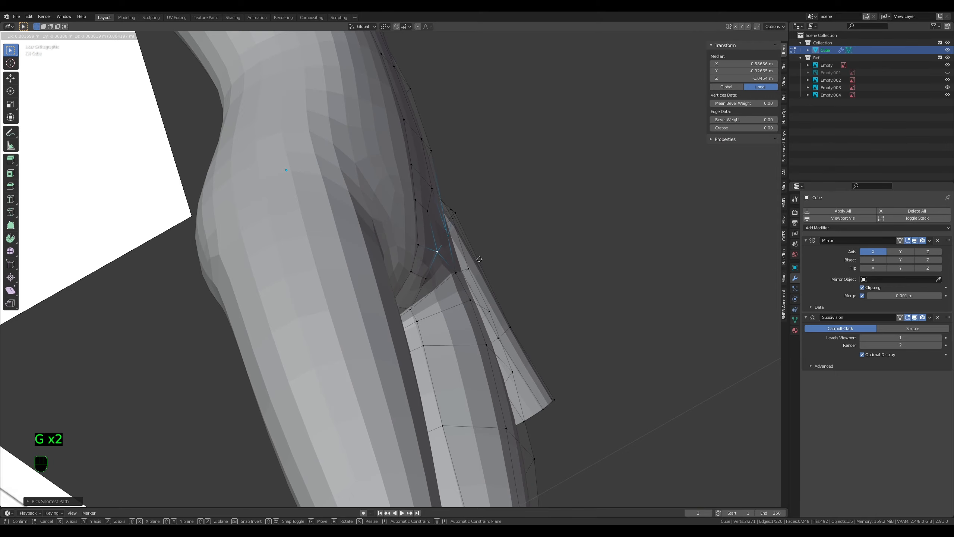
pyautogui.click(476, 258)
# Step: Move the vertex at the top front of the thigh beside the groin crease and preview the shape in Object Mode
pyautogui.rightClick(457, 272)
pyautogui.moveTo(458, 270); pyautogui.dragTo(414, 231, button='middle')
pyautogui.press('g')
pyautogui.click(488, 222)
pyautogui.press('Tab')
pyautogui.scroll(-3, 365, 292)
pyautogui.press('Tab')
pyautogui.scroll(-3, 413, 144)
# Step: Fine-tune the position of the groin crease vertex above the inner thigh
pyautogui.click(413, 231)
pyautogui.press('g')
pyautogui.press('g')
pyautogui.press('g')
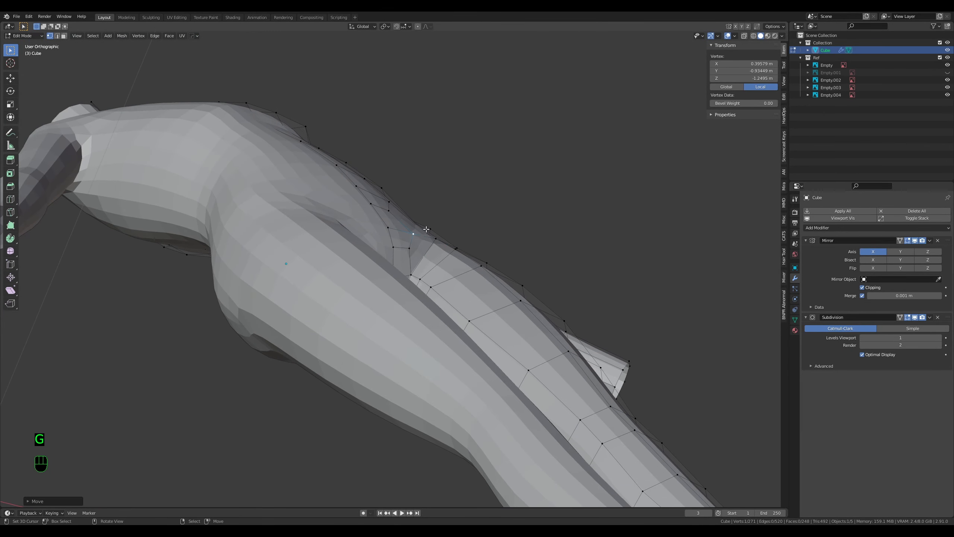
pyautogui.click(416, 236)
pyautogui.moveTo(416, 236); pyautogui.dragTo(410, 242, button='middle')
# Step: Move the face between the two horizontal rows on the front of the lower abdomen to smooth the belly profile
pyautogui.press('3')
pyautogui.click(387, 208)
pyautogui.moveTo(387, 209); pyautogui.dragTo(494, 231, button='middle')
pyautogui.press('g')
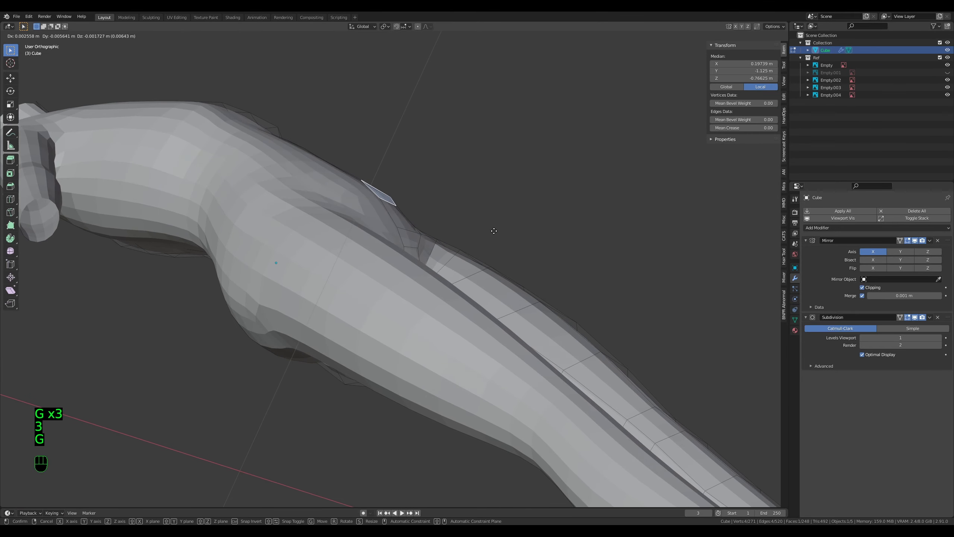
pyautogui.click(489, 233)
# Step: Add an edge loop around the abdomen between the waist and the hips in the right side view
pyautogui.press('KP_3')
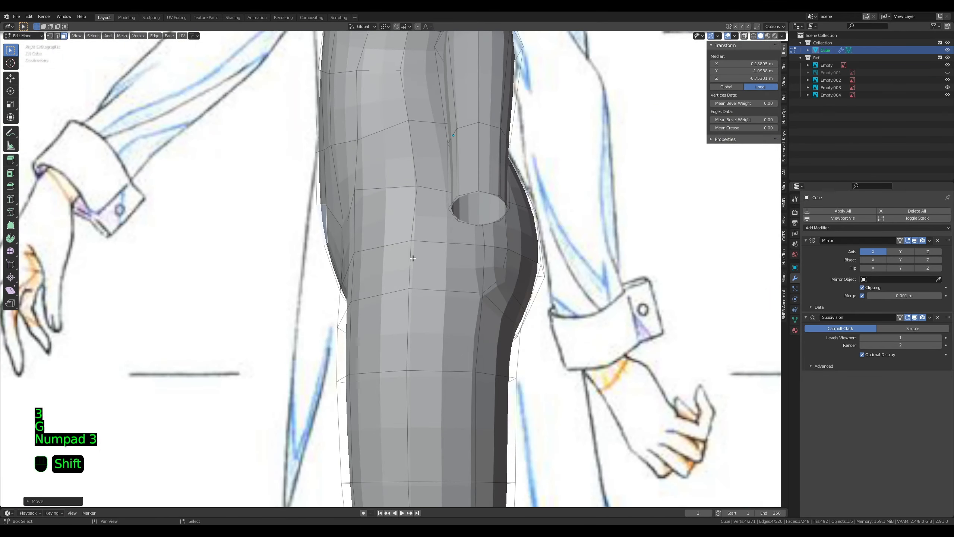
pyautogui.press('1')
pyautogui.rightClick(349, 278)
pyautogui.keyDown('ctrl'); pyautogui.rightClick(335, 278); pyautogui.keyUp('ctrl')
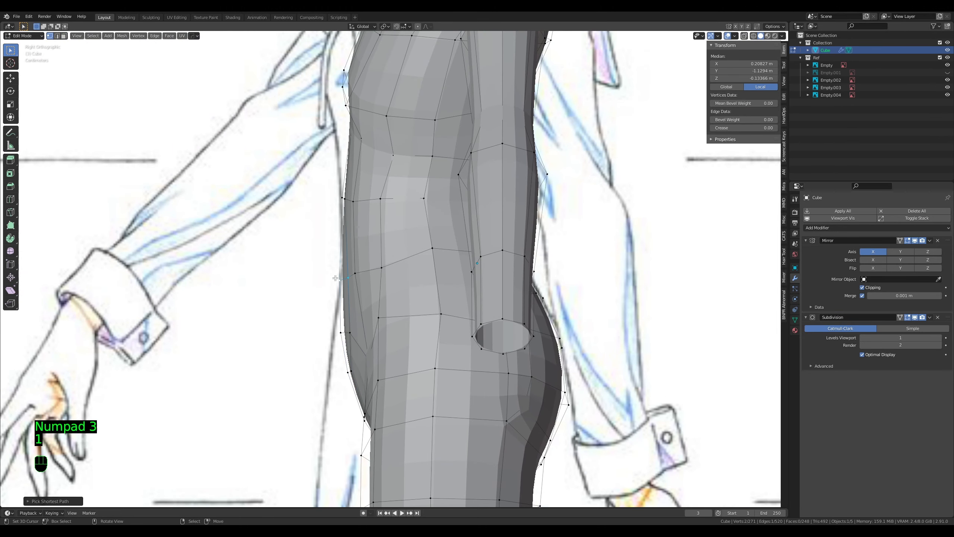
pyautogui.keyDown('ctrl'); pyautogui.rightClick(382, 268); pyautogui.keyUp('ctrl')
pyautogui.press('g')
pyautogui.press('g')
pyautogui.click(386, 261)
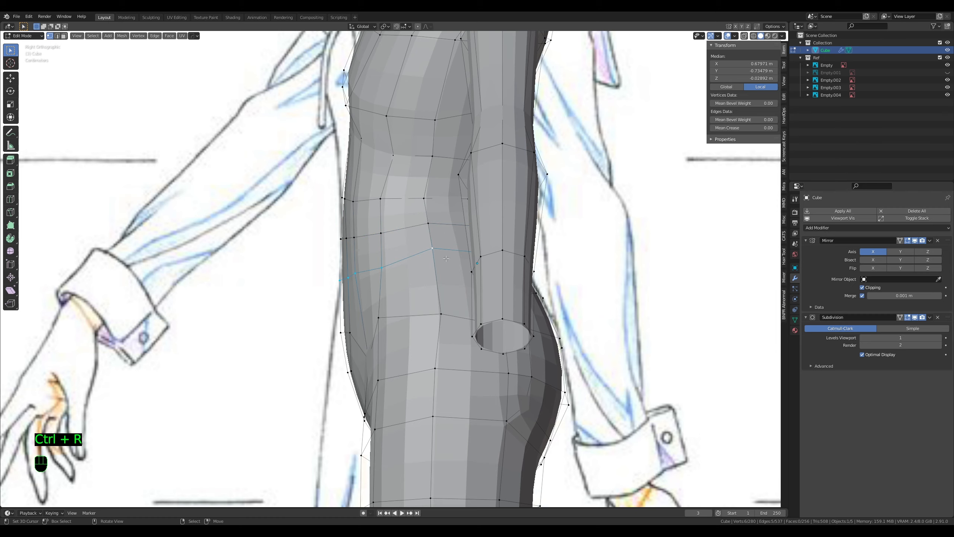
# Step: Move the side vertices of the row below the new abdomen loop downward in wireframe display
pyautogui.press('z')
pyautogui.press('b')
pyautogui.press('g')
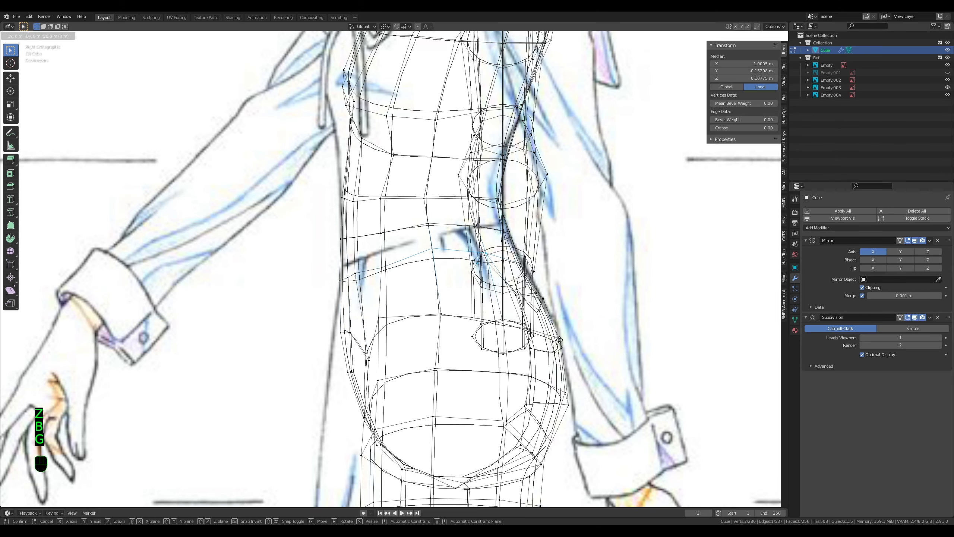
pyautogui.click(564, 351)
# Step: Circle-select the side and back vertices of the new abdomen loop and lower them to level it
pyautogui.press('a')
pyautogui.press('a')
pyautogui.press('a')
pyautogui.press('c')
pyautogui.click(513, 241)
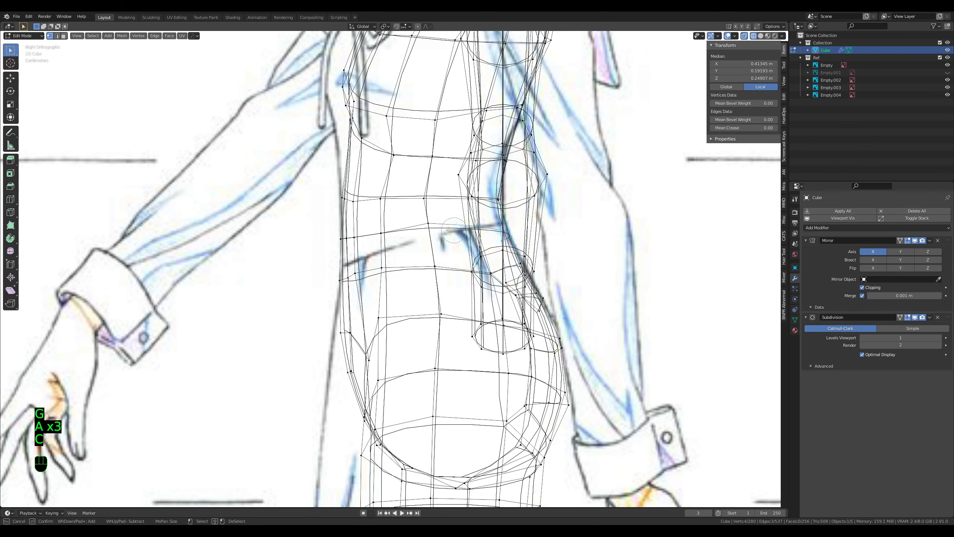
pyautogui.press('g')
pyautogui.press('g')
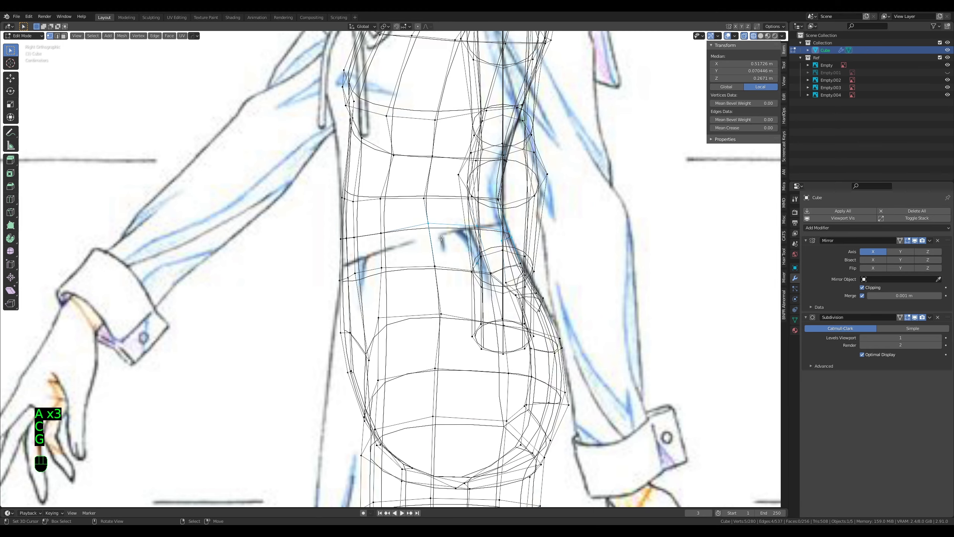
pyautogui.click(445, 244)
# Step: Raise the front vertices of the waist loop and return to solid shading
pyautogui.press('z')
pyautogui.press('z')
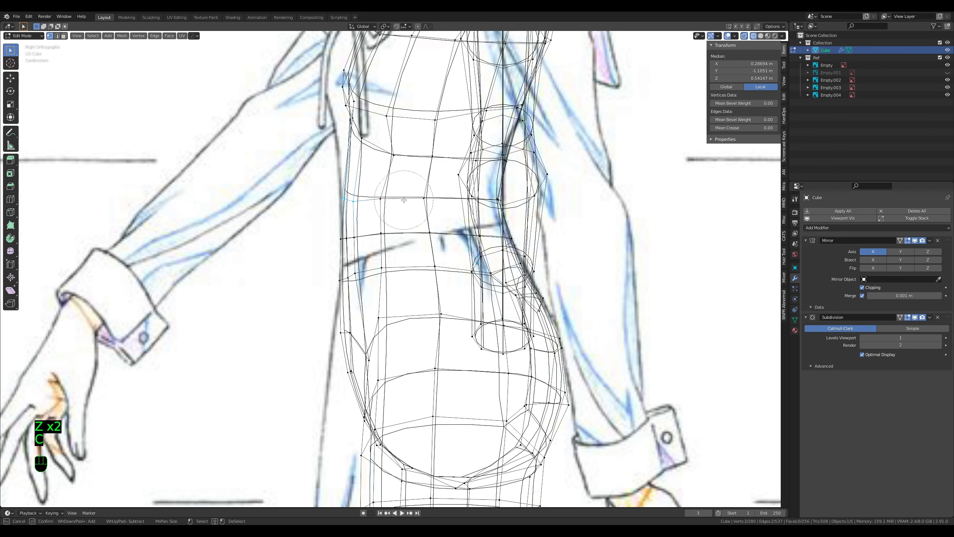
pyautogui.press('z')
pyautogui.press('g')
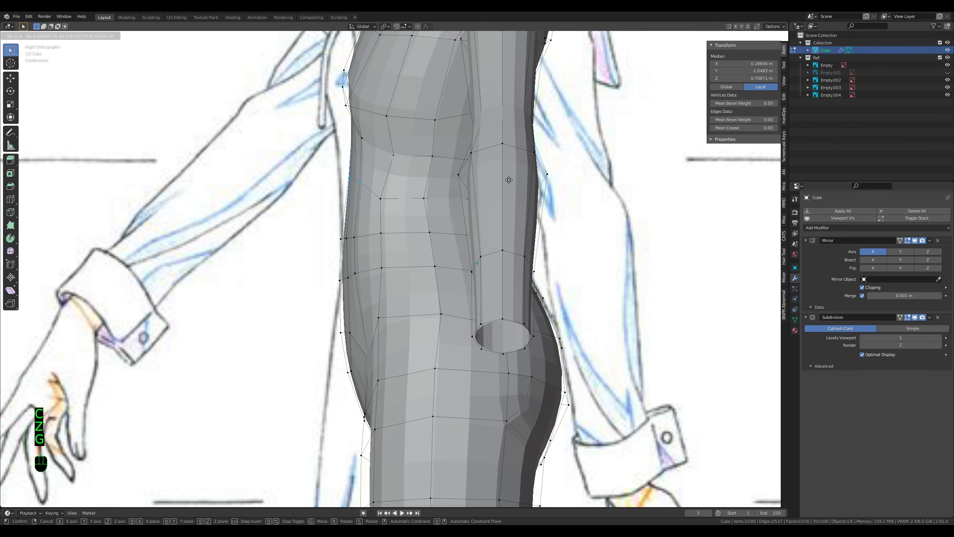
pyautogui.click(507, 179)
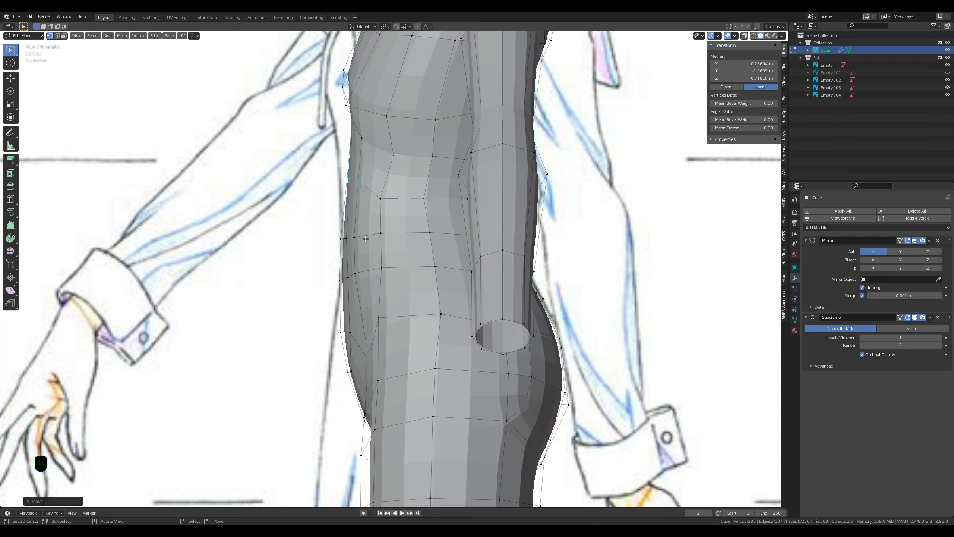
# Step: Scale the new abdomen loop along the Y axis to refine the torso's depth
pyautogui.press('s')
pyautogui.press('y')
pyautogui.rightClick(542, 281)
pyautogui.press('s')
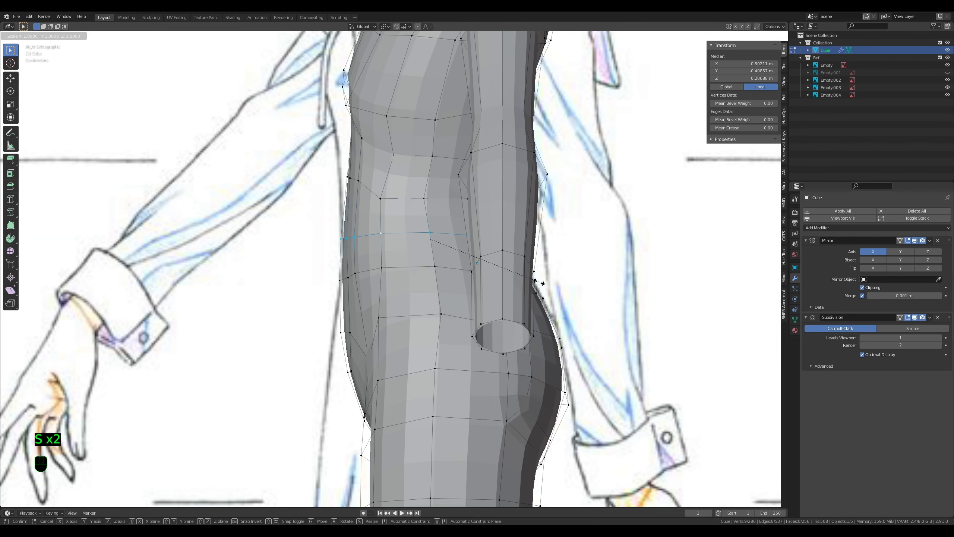
pyautogui.press('y')
pyautogui.click(530, 280)
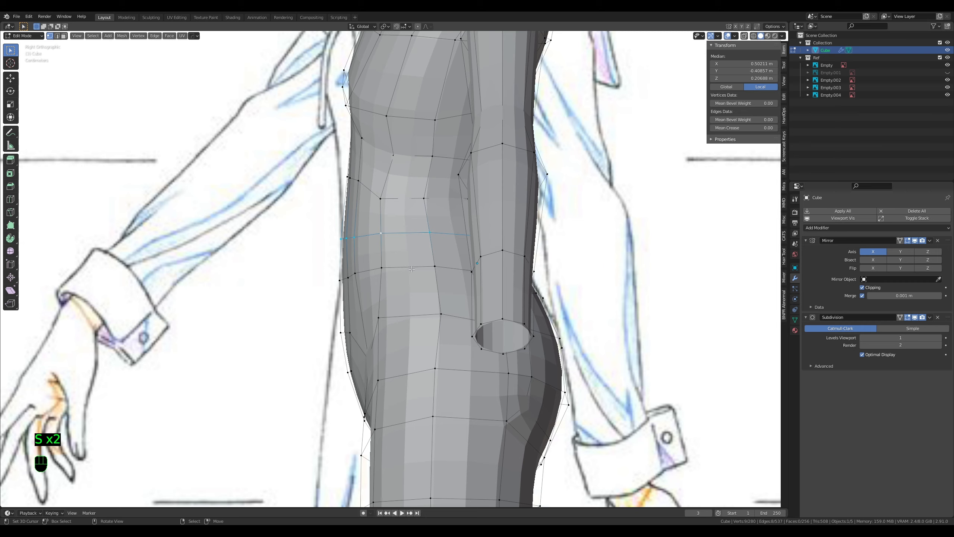
pyautogui.press('g')
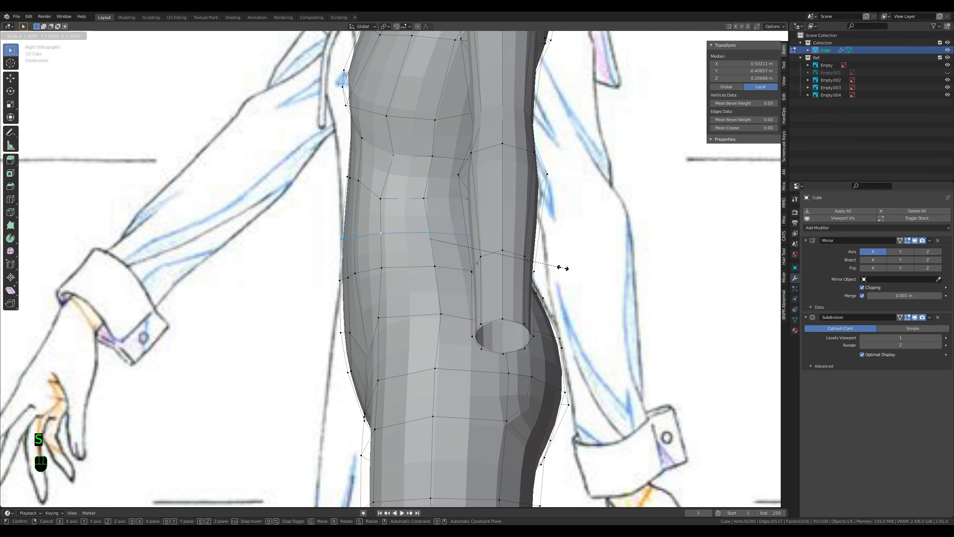
pyautogui.click(560, 269)
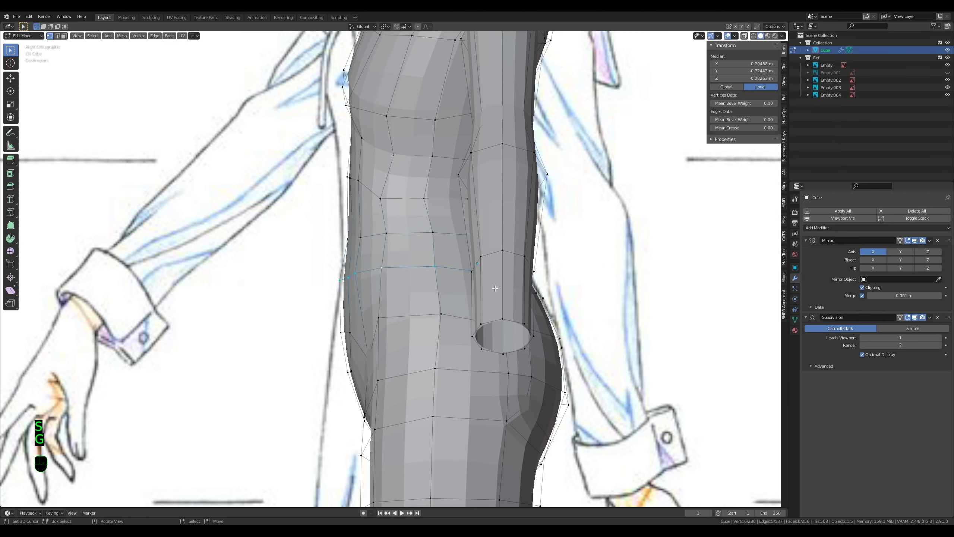
# Step: Scale the loop below the new abdomen loop along the Y axis and shift it slightly
pyautogui.press('s')
pyautogui.press('y')
pyautogui.click(520, 292)
pyautogui.press('g')
pyautogui.click(522, 294)
# Step: Move the centreline vertex of the new abdomen loop along the Y axis
pyautogui.moveTo(340, 318); pyautogui.dragTo(440, 319, button='middle')
pyautogui.press('3')
pyautogui.rightClick(413, 331)
pyautogui.press('1')
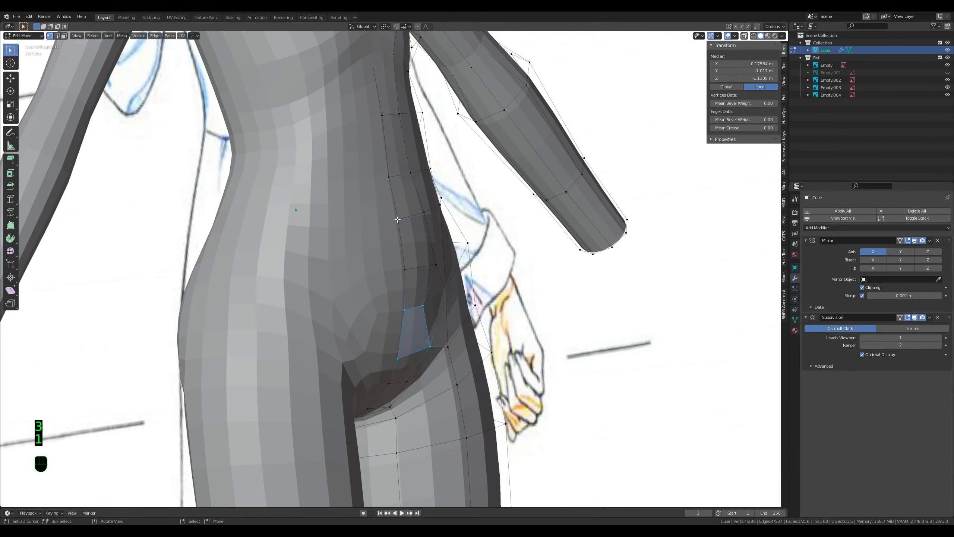
pyautogui.rightClick(398, 219)
pyautogui.moveTo(398, 220); pyautogui.dragTo(362, 223, button='middle')
pyautogui.scroll(1, 390, 241)
pyautogui.scroll(-5, 398, 248)
pyautogui.moveTo(421, 259)
pyautogui.mouseDown(button='middle')
pyautogui.moveTo(400, 261)
pyautogui.moveTo(394, 306)
pyautogui.moveTo(404, 320)
pyautogui.moveTo(359, 309)
pyautogui.moveTo(363, 300)
pyautogui.moveTo(275, 287)
pyautogui.mouseUp(button='middle')
pyautogui.press('1')
pyautogui.rightClick(389, 229)
pyautogui.press('g')
pyautogui.press('y')
pyautogui.click(407, 330)
# Step: Inspect the hip and thigh profile from the side against the reference drawing
pyautogui.scroll(2, 401, 319)
pyautogui.scroll(2, 363, 299)
pyautogui.press('KP_3')
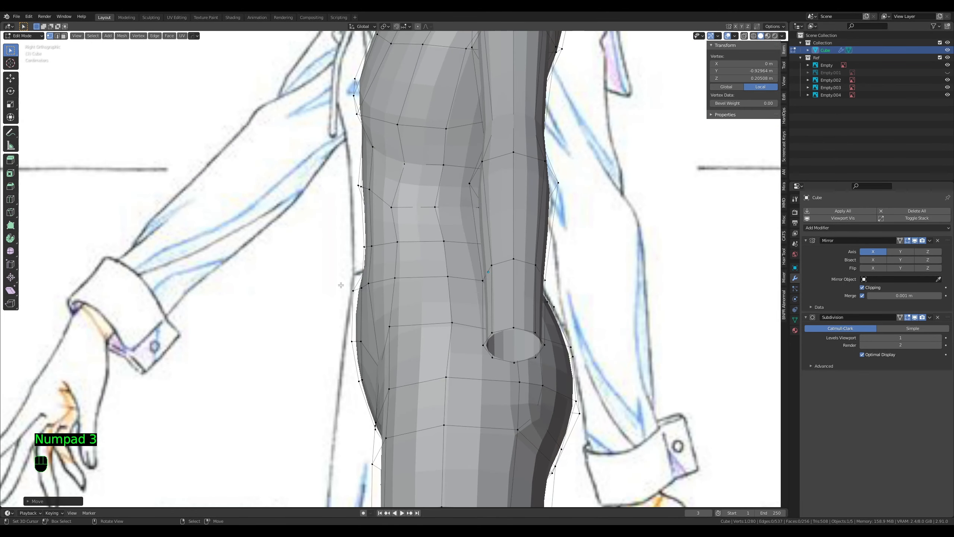
pyautogui.press('z')
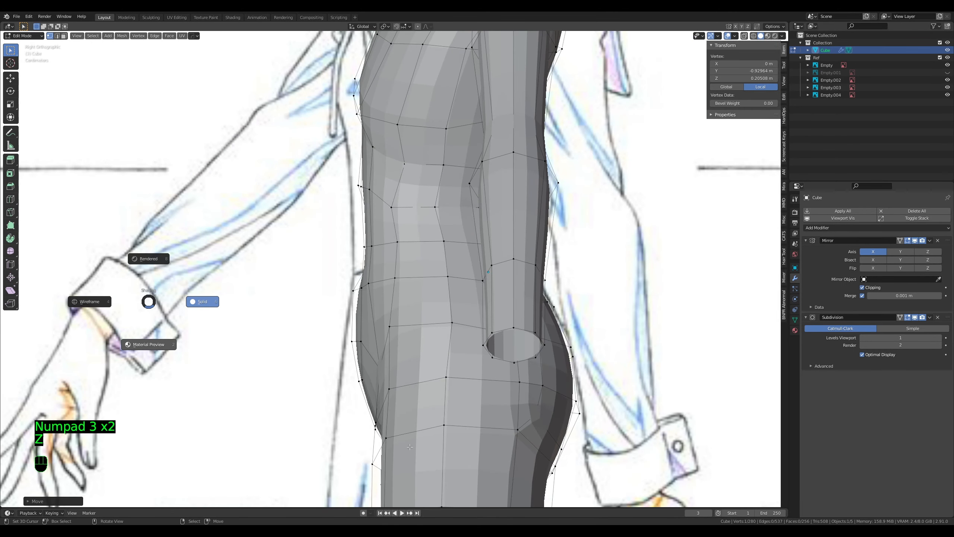
pyautogui.keyDown('shift'); pyautogui.moveTo(170, 385); pyautogui.dragTo(181, 316, button='middle'); pyautogui.keyUp('shift')
pyautogui.scroll(-3, 181, 316)
pyautogui.press('z')
pyautogui.keyDown('shift'); pyautogui.moveTo(416, 370); pyautogui.dragTo(420, 344, button='middle'); pyautogui.keyUp('shift')
pyautogui.keyDown('alt'); pyautogui.click(420, 344); pyautogui.keyUp('alt')
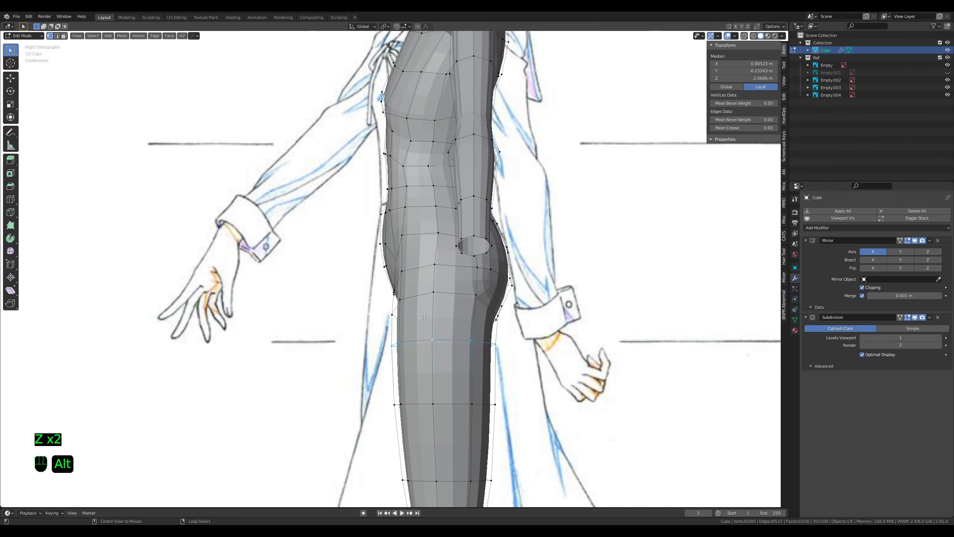
# Step: Enable proportional editing and move the front face at the top of the thigh along the Y axis
pyautogui.moveTo(406, 301); pyautogui.dragTo(426, 314, button='middle')
pyautogui.press('3')
pyautogui.rightClick(404, 301)
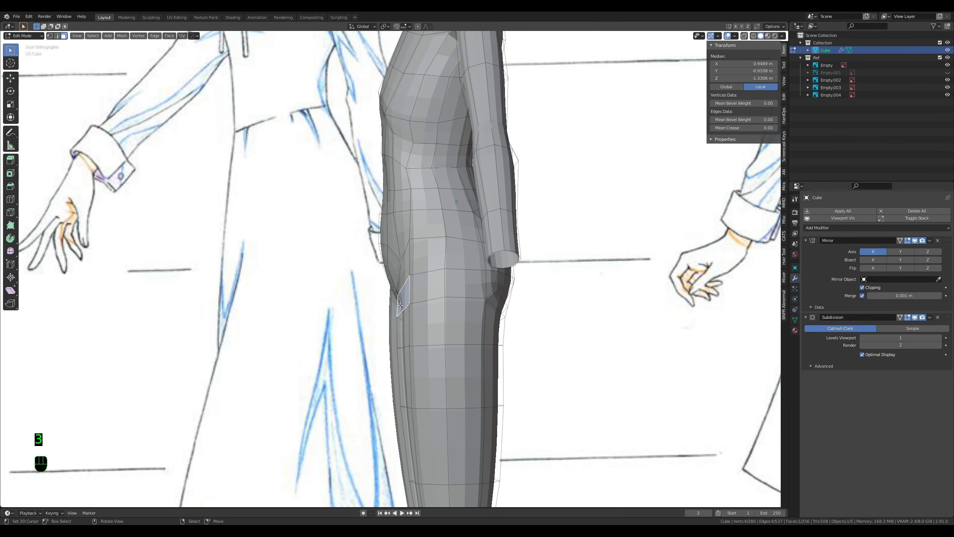
pyautogui.press('KP_3')
pyautogui.press('z')
pyautogui.press('1')
pyautogui.press('z')
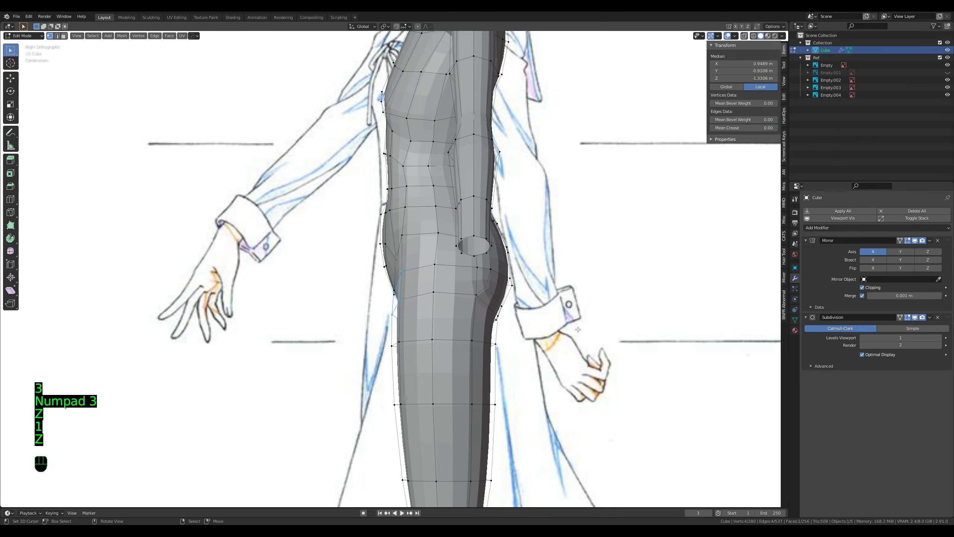
pyautogui.press('g')
pyautogui.click(578, 330)
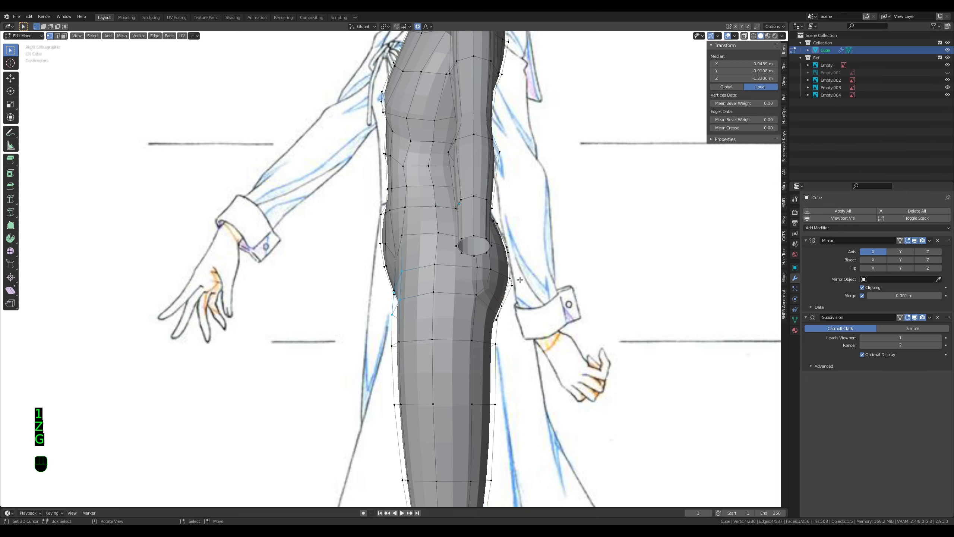
pyautogui.press('g')
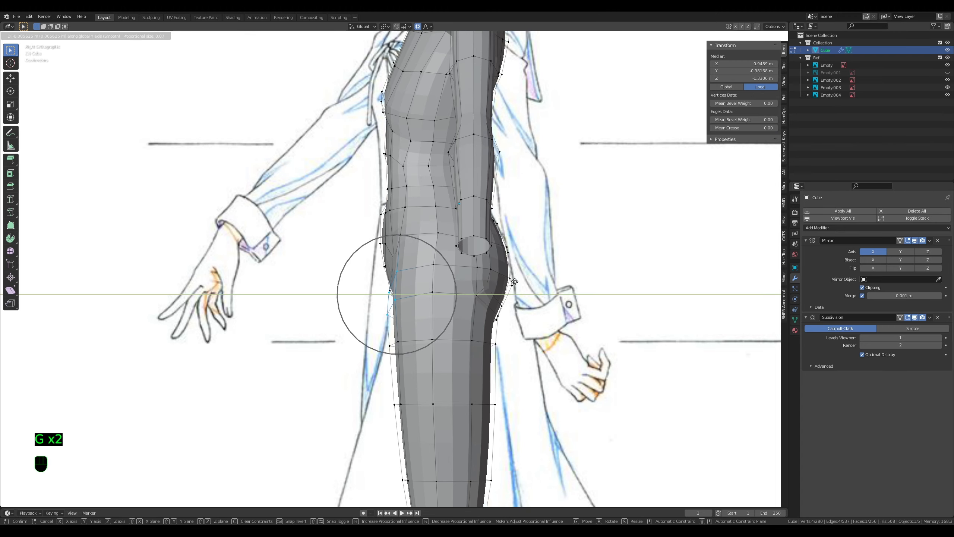
pyautogui.click(517, 284)
# Step: Add the neighbouring face towards the inner thigh to the selection and move both faces along the Y axis
pyautogui.moveTo(517, 283); pyautogui.dragTo(543, 310, button='middle')
pyautogui.keyDown('shift'); pyautogui.click(413, 312); pyautogui.keyUp('shift')
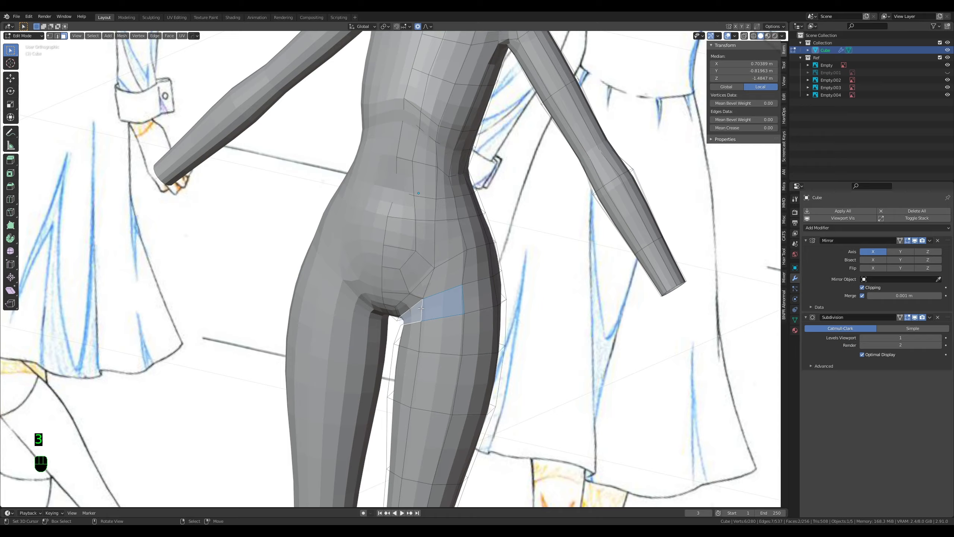
pyautogui.press('KP_3')
pyautogui.press('g')
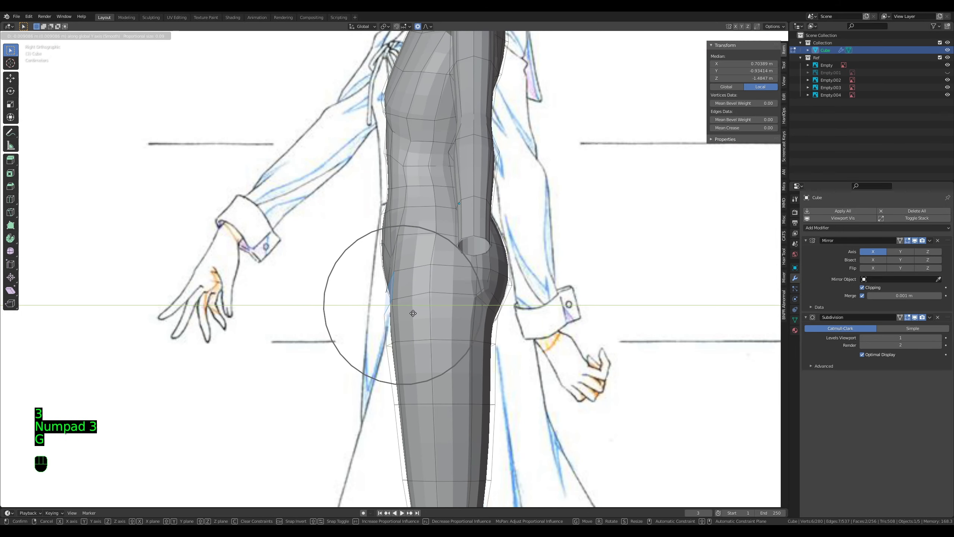
pyautogui.click(413, 314)
# Step: Move the mid-thigh edge loop along the Y axis with proportional editing in the side view
pyautogui.keyDown('shift'); pyautogui.moveTo(414, 314); pyautogui.dragTo(443, 269, button='middle'); pyautogui.keyUp('shift')
pyautogui.press('g')
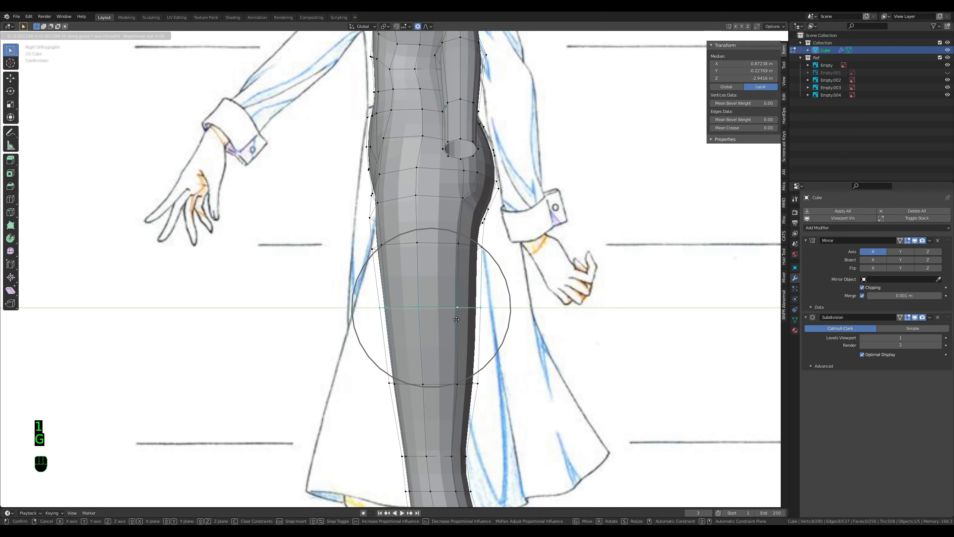
pyautogui.click(454, 320)
# Step: Shift the edge loop below the mid-thigh loop along the Z and Y axes with proportional falloff
pyautogui.keyDown('alt'); pyautogui.click(443, 383); pyautogui.keyUp('alt')
pyautogui.press('g')
pyautogui.middleClick(443, 384)
pyautogui.scroll(3, 441, 384)
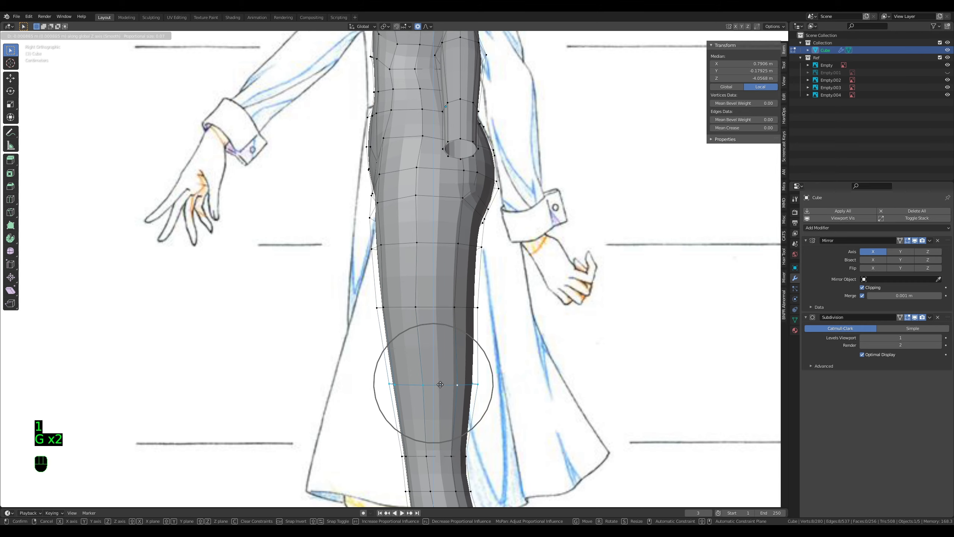
pyautogui.click(440, 384)
pyautogui.press('g')
pyautogui.middleClick(438, 384)
pyautogui.middleClick(439, 385)
pyautogui.scroll(3, 434, 386)
pyautogui.click(437, 386)
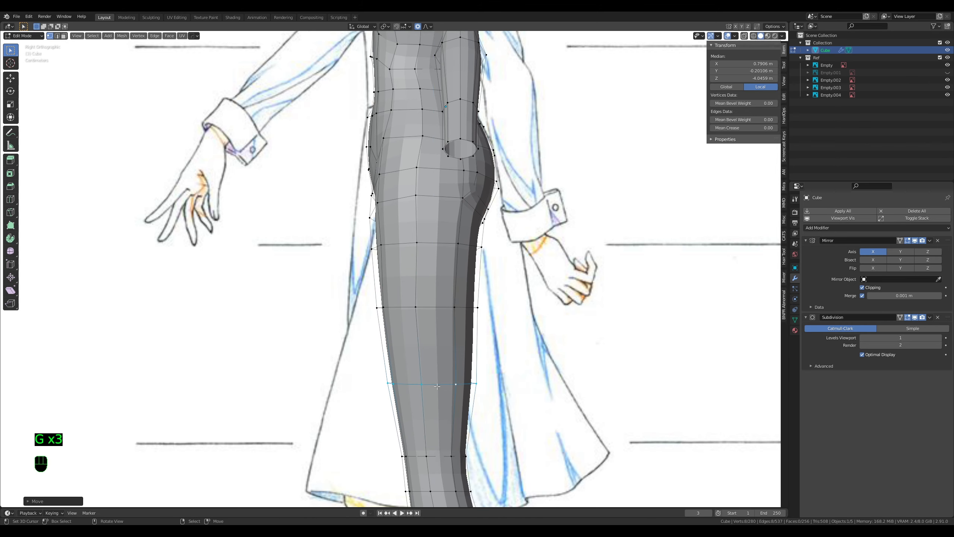
# Step: Scale the mid-thigh loop along the Y axis and shift it to refine the thigh's depth
pyautogui.press('s')
pyautogui.middleClick(518, 339)
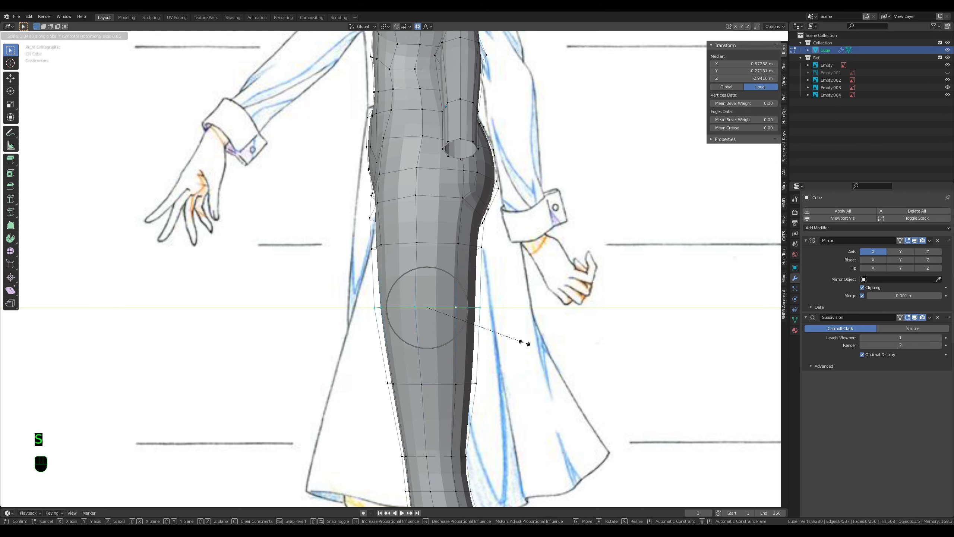
pyautogui.press('g')
pyautogui.press('s')
pyautogui.click(521, 342)
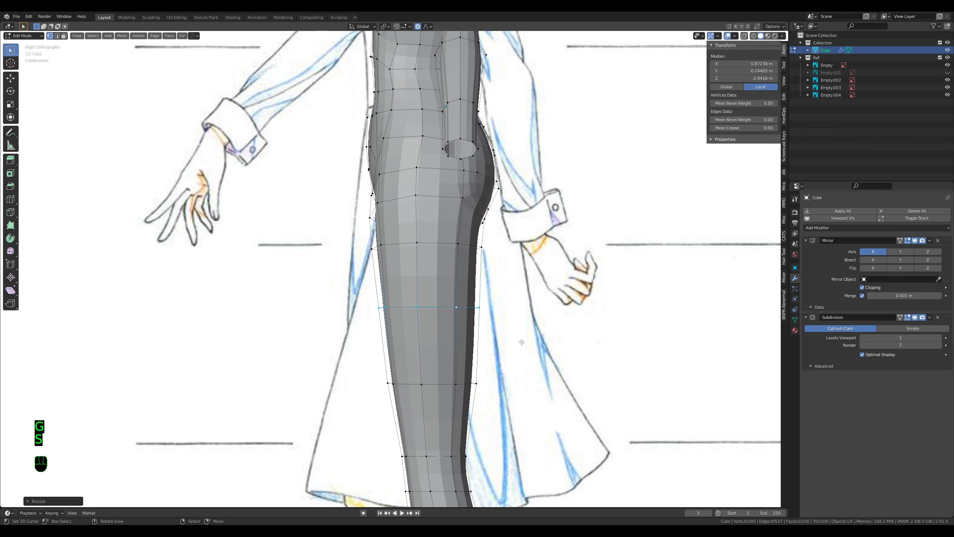
# Step: Scale the upper-thigh loop and reposition it in the side view
pyautogui.press('s')
pyautogui.click(532, 246)
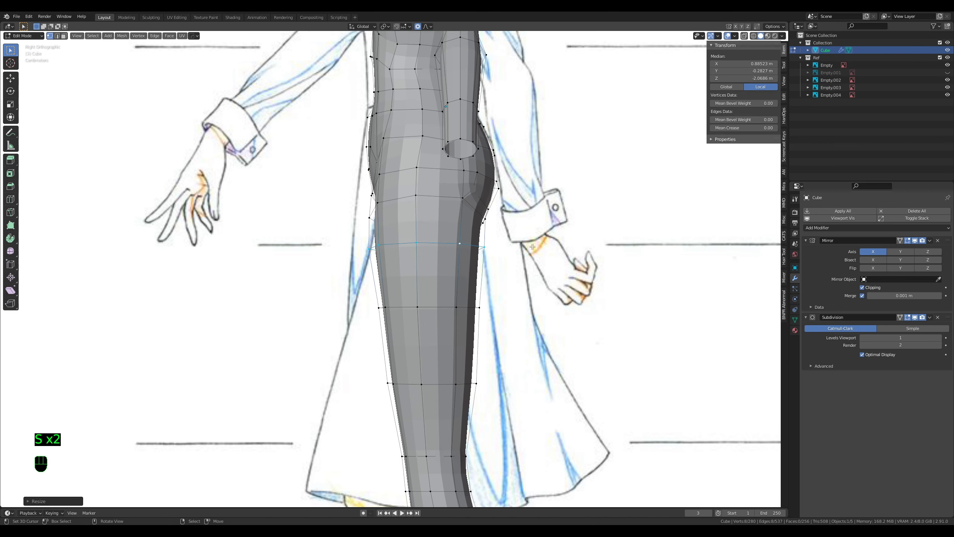
pyautogui.press('g')
pyautogui.click(505, 274)
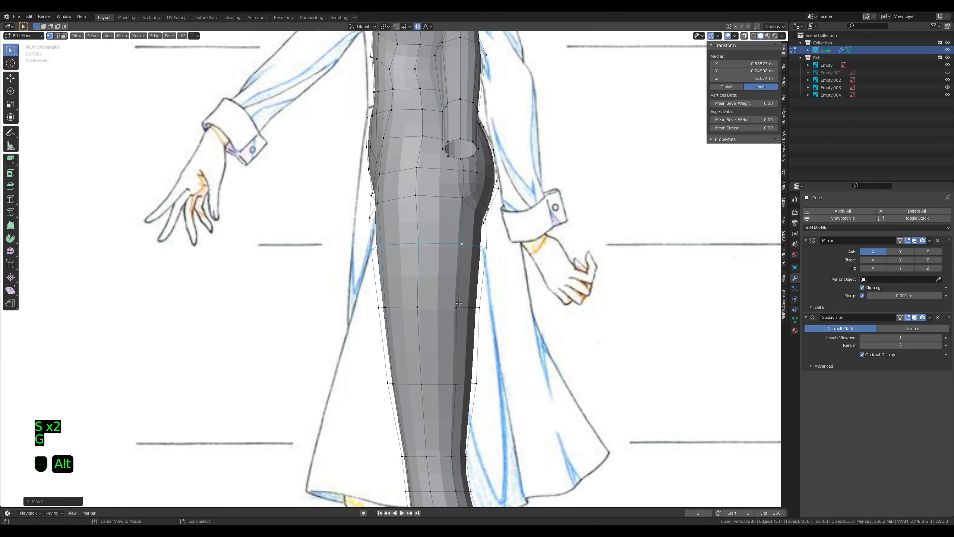
# Step: Scale the mid-thigh loop once more and review the whole body in Object Mode
pyautogui.press('s')
pyautogui.middleClick(506, 328)
pyautogui.click(511, 329)
pyautogui.press('Tab')
pyautogui.moveTo(485, 297); pyautogui.dragTo(594, 303, button='middle')
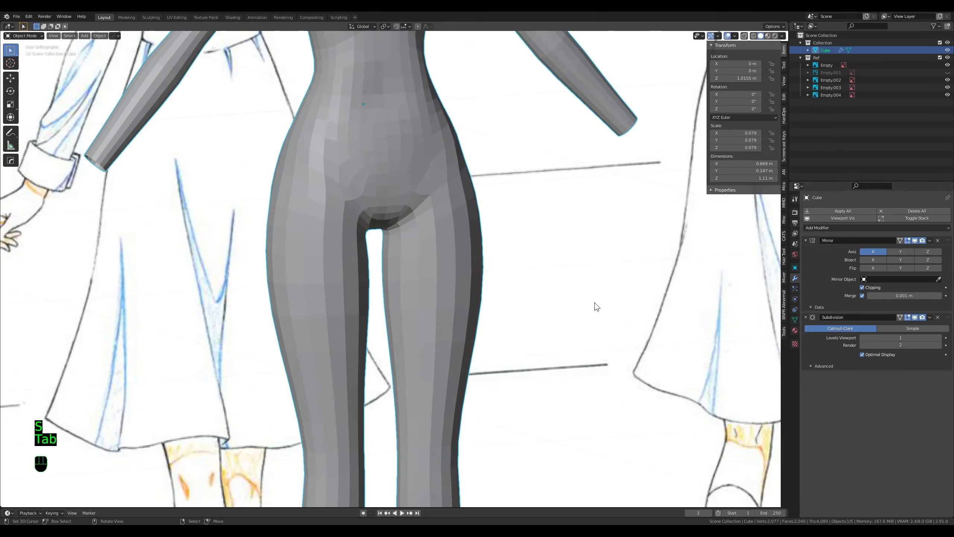
pyautogui.scroll(-7, 557, 315)
pyautogui.moveTo(526, 324); pyautogui.dragTo(550, 314, button='middle')
pyautogui.scroll(2, 375, 339)
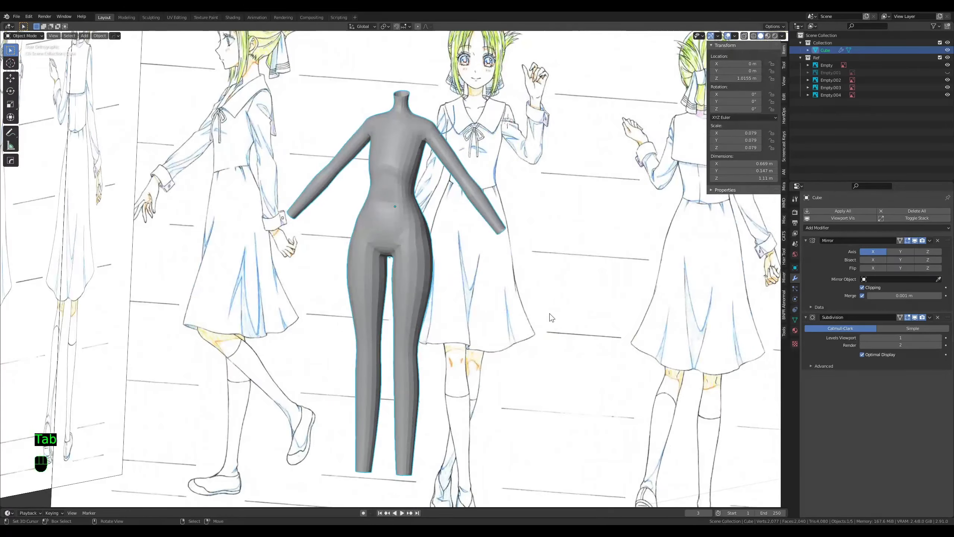
# Step: Select the face ring around the upper thigh and adjust its thickness with Shrink/Fatten in the front view
pyautogui.press('Tab')
pyautogui.press('KP_1')
pyautogui.scroll(8, 550, 318)
pyautogui.press('3')
pyautogui.keyDown('alt'); pyautogui.click(529, 297); pyautogui.keyUp('alt')
pyautogui.hotkey('alt', 's')
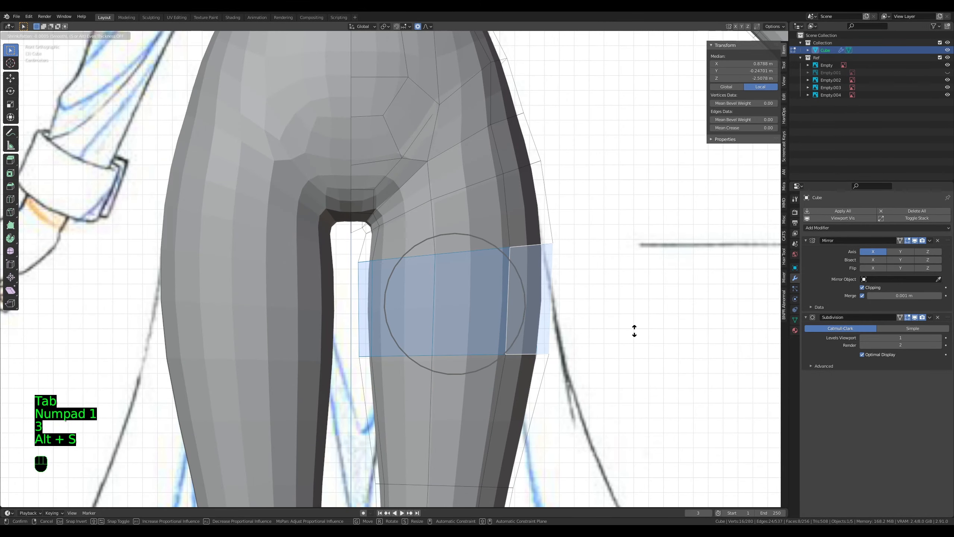
pyautogui.click(623, 337)
pyautogui.scroll(-6, 620, 341)
pyautogui.press('Tab')
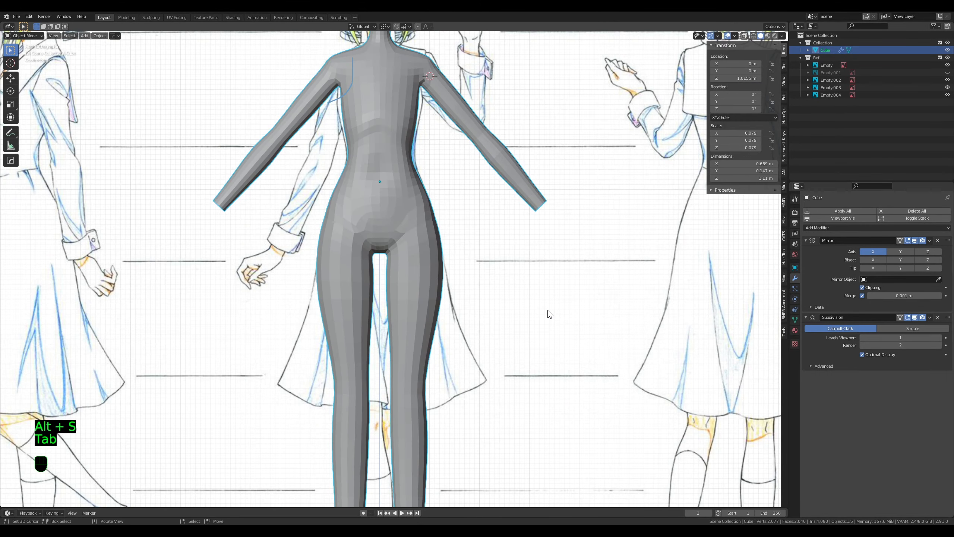
# Step: Circle-select the inner-thigh vertices beside the crotch in wireframe and move them with proportional editing in solid shading
pyautogui.scroll(3, 549, 314)
pyautogui.press('Tab')
pyautogui.press('1')
pyautogui.scroll(4, 394, 269)
pyautogui.press('z')
pyautogui.press('a')
pyautogui.press('a')
pyautogui.press('a')
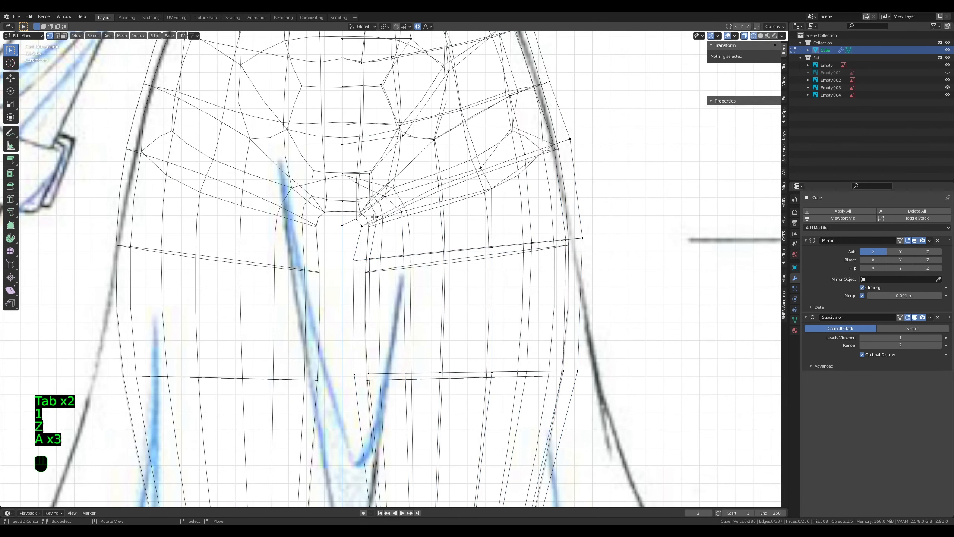
pyautogui.press('c')
pyautogui.moveTo(378, 221); pyautogui.dragTo(377, 250)
pyautogui.rightClick(378, 250)
pyautogui.press('z')
pyautogui.press('g')
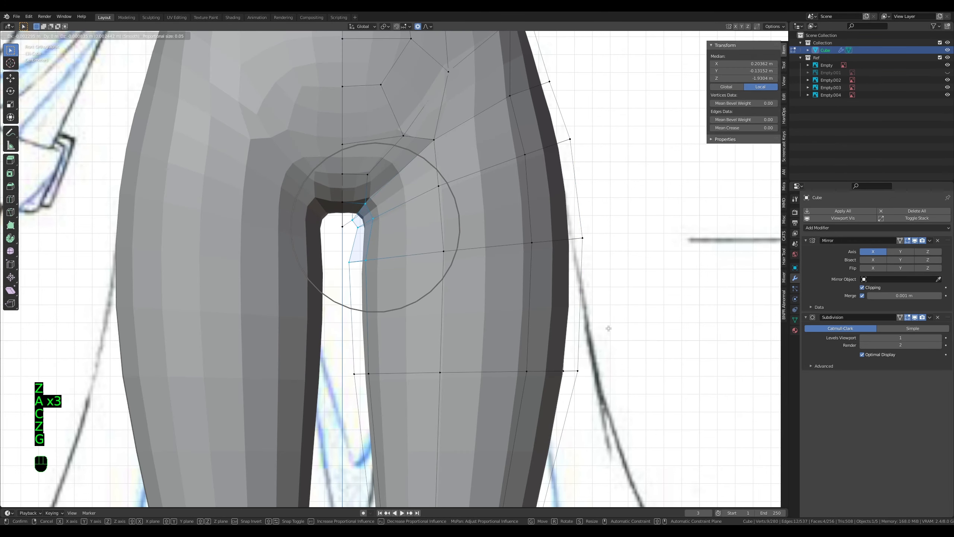
pyautogui.click(609, 328)
pyautogui.press('Tab')
pyautogui.scroll(-5, 518, 327)
# Step: Scale and reposition the mid-thigh edge loop in the front view, then check the silhouette in Object Mode
pyautogui.press('Tab')
pyautogui.press('a')
pyautogui.press('a')
pyautogui.press('a')
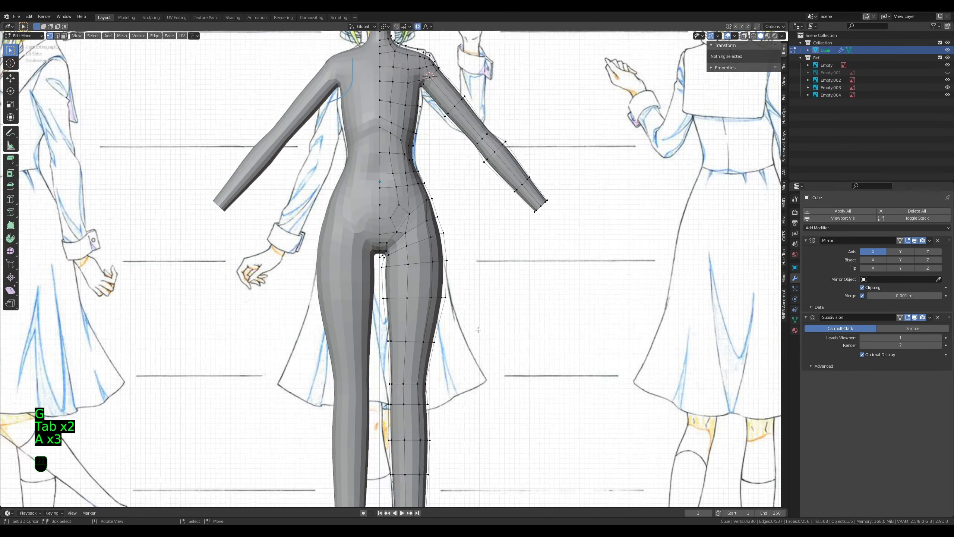
pyautogui.scroll(2, 477, 329)
pyautogui.press('Tab')
pyautogui.press('Tab')
pyautogui.keyDown('alt'); pyautogui.rightClick(454, 315); pyautogui.keyUp('alt')
pyautogui.press('s')
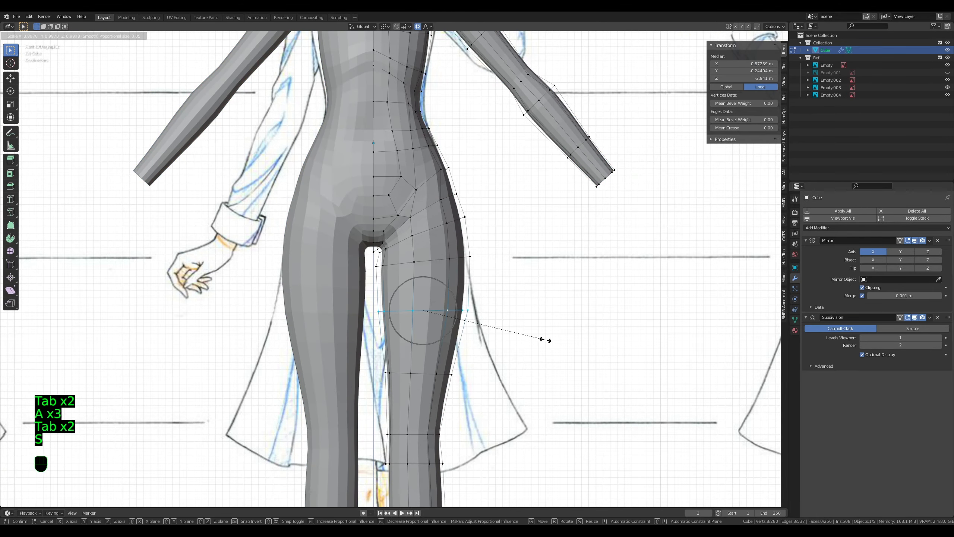
pyautogui.press('g')
pyautogui.click(540, 340)
pyautogui.press('Tab')
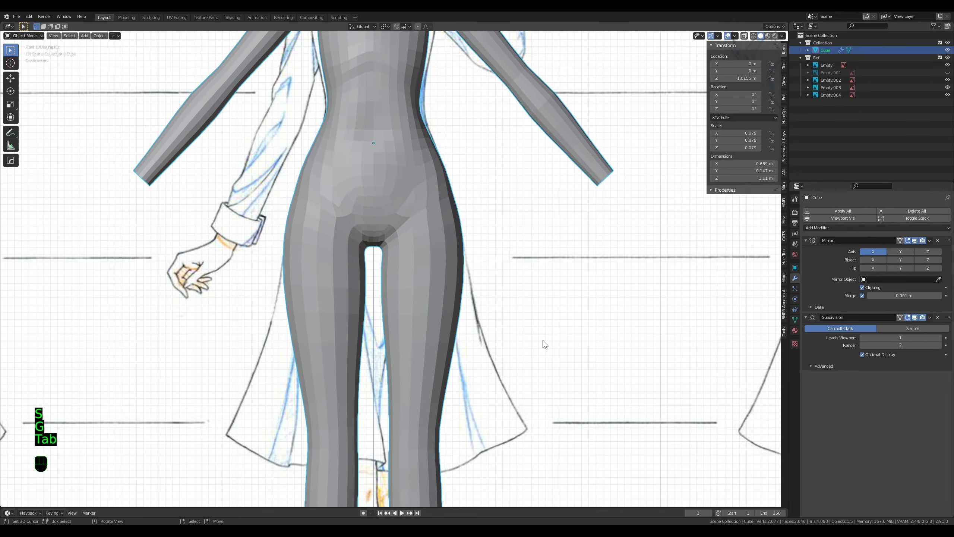
pyautogui.scroll(-3, 496, 311)
pyautogui.scroll(6, 462, 279)
# Step: Move the vertex between the lower abdomen and the groin crease to smooth the transition
pyautogui.press('Tab')
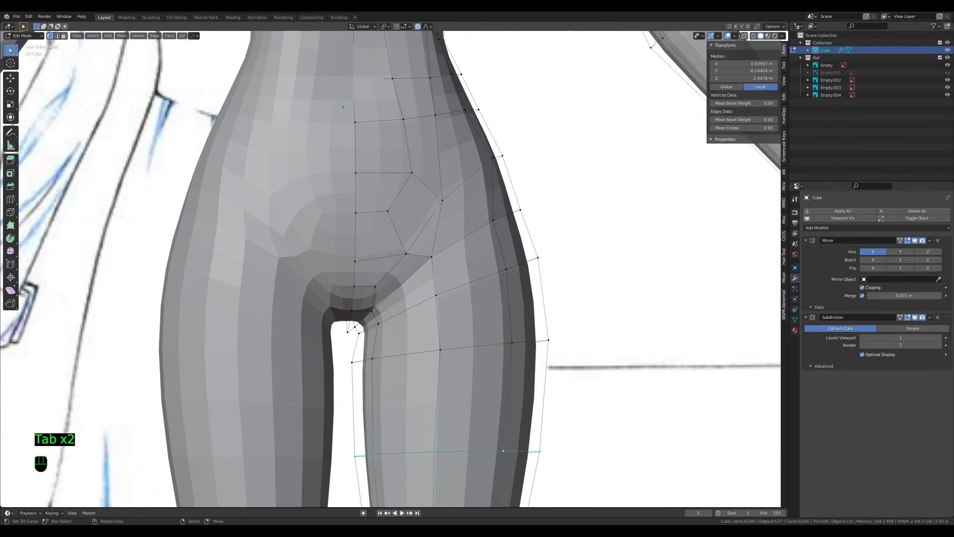
pyautogui.scroll(-1, 433, 277)
pyautogui.scroll(4, 414, 264)
pyautogui.click(401, 235)
pyautogui.press('g')
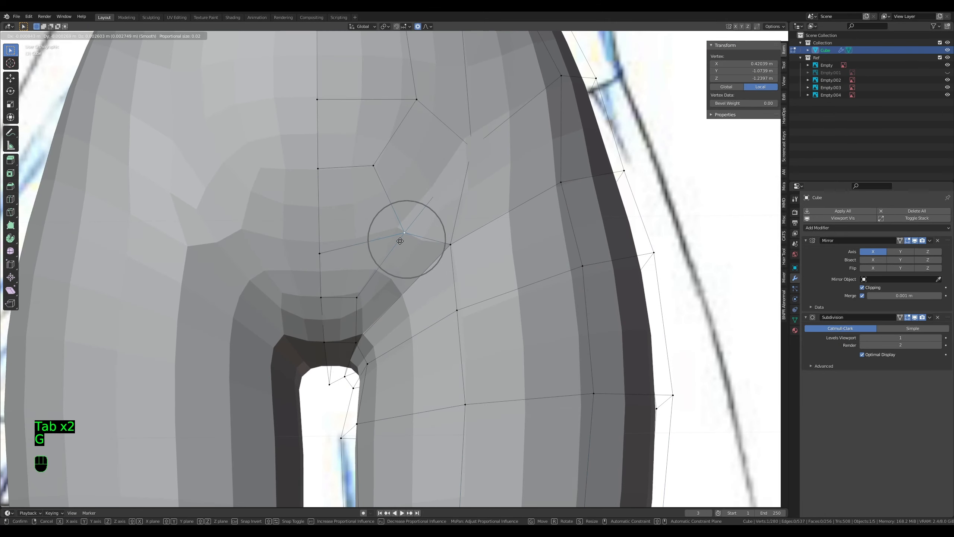
pyautogui.click(399, 243)
pyautogui.scroll(-5, 399, 243)
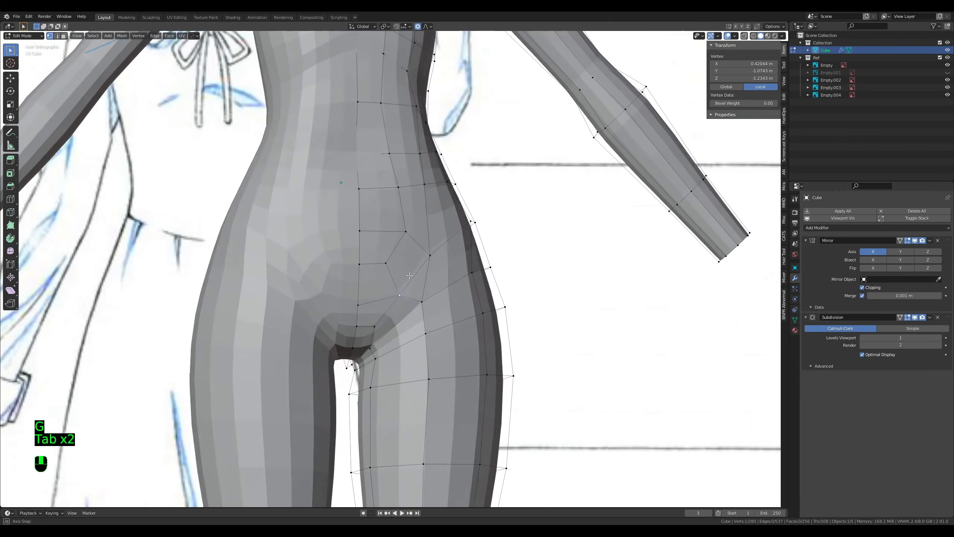
# Step: Reposition a single vertex on the front of the lower abdomen from an angled view
pyautogui.moveTo(410, 275); pyautogui.dragTo(344, 330, button='middle')
pyautogui.press('2')
pyautogui.click(364, 265)
pyautogui.press('1')
pyautogui.rightClick(385, 239)
pyautogui.press('g')
pyautogui.click(378, 239)
pyautogui.keyDown('shift'); pyautogui.moveTo(379, 238); pyautogui.dragTo(413, 301, button='middle'); pyautogui.keyUp('shift')
# Step: Select an edge on the lower abdomen and adjust its position twice
pyautogui.moveTo(417, 294); pyautogui.dragTo(416, 251, button='middle')
pyautogui.press('2')
pyautogui.rightClick(370, 279)
pyautogui.press('g')
pyautogui.click(395, 241)
pyautogui.press('g')
pyautogui.click(401, 233)
# Step: Move one lower-abdomen vertex and slide a neighbouring vertex along its edge to even out the surface
pyautogui.press('1')
pyautogui.rightClick(413, 251)
pyautogui.press('g')
pyautogui.click(422, 236)
pyautogui.rightClick(455, 256)
pyautogui.press('g')
pyautogui.press('g')
pyautogui.click(470, 259)
# Step: Move two adjacent centreline vertices above the crotch along the Y axis
pyautogui.press('g')
pyautogui.rightClick(441, 240)
pyautogui.press('g')
pyautogui.press('y')
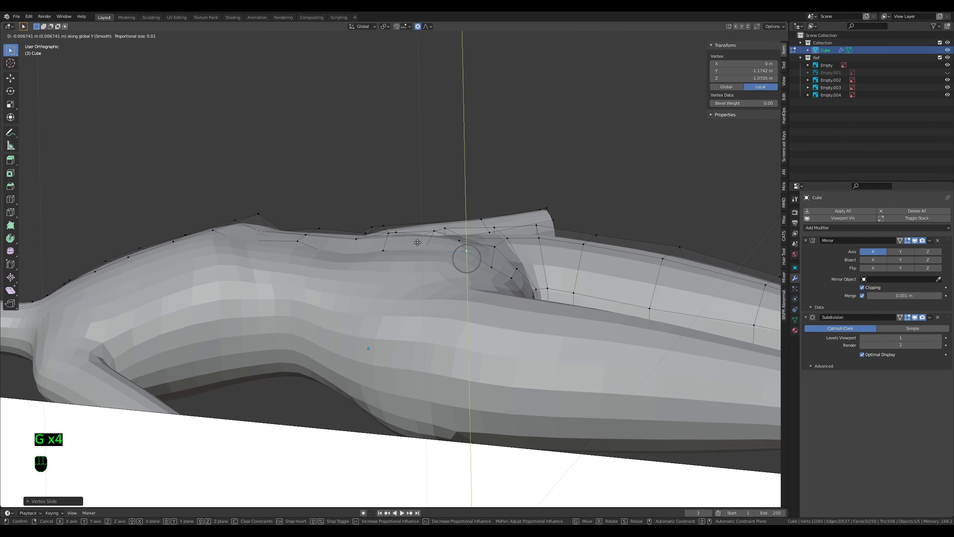
pyautogui.click(416, 245)
pyautogui.rightClick(492, 265)
pyautogui.press('g')
pyautogui.press('y')
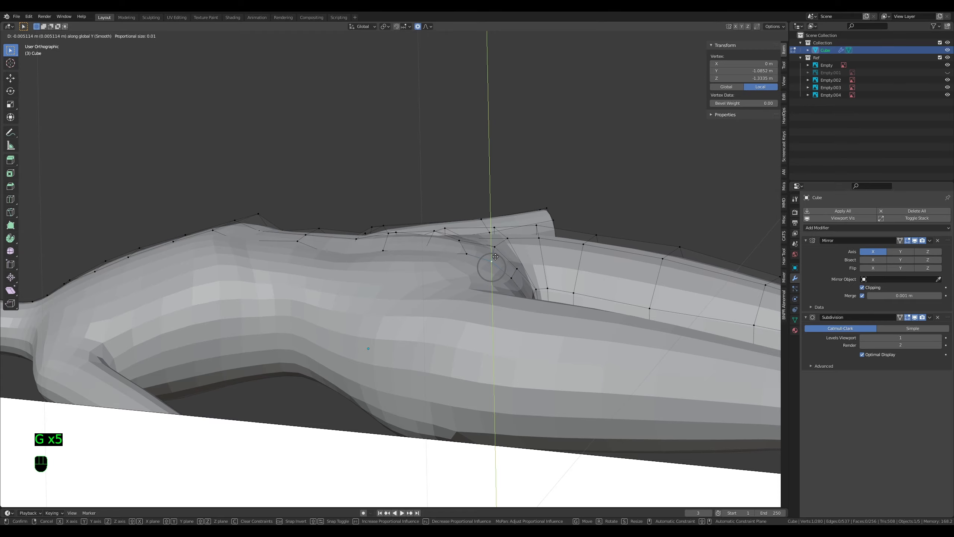
pyautogui.click(495, 259)
# Step: Select the strip of front faces from the waist down to above the crotch and move it along the Y axis
pyautogui.moveTo(494, 259); pyautogui.dragTo(394, 327, button='middle')
pyautogui.press('Tab')
pyautogui.press('Tab')
pyautogui.press('3')
pyautogui.rightClick(377, 328)
pyautogui.keyDown('shift'); pyautogui.rightClick(383, 357); pyautogui.keyUp('shift')
pyautogui.keyDown('shift'); pyautogui.rightClick(392, 338); pyautogui.keyUp('shift')
pyautogui.keyDown('shift'); pyautogui.rightClick(401, 299); pyautogui.keyUp('shift')
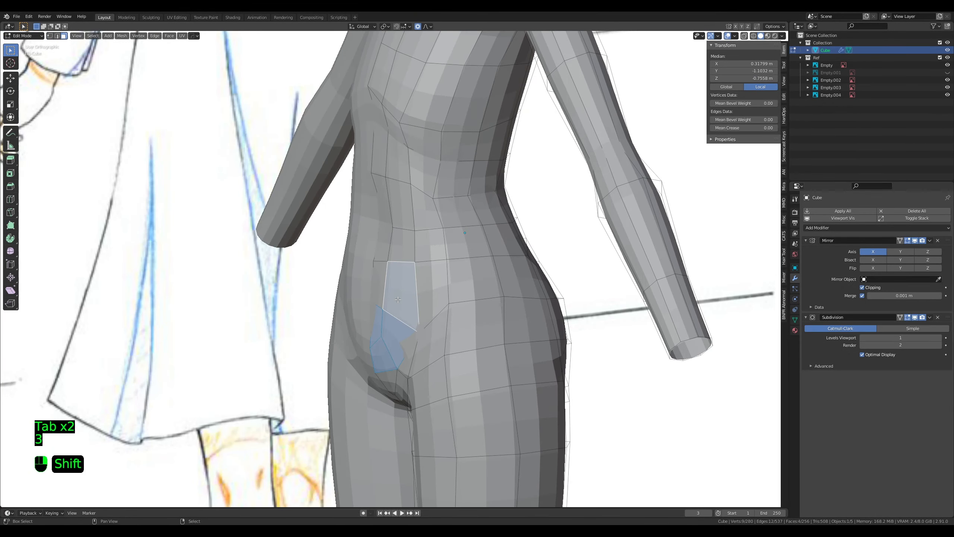
pyautogui.keyDown('shift'); pyautogui.rightClick(401, 299); pyautogui.keyUp('shift')
pyautogui.keyDown('shift'); pyautogui.rightClick(397, 293); pyautogui.keyUp('shift')
pyautogui.keyDown('shift'); pyautogui.rightClick(378, 282); pyautogui.keyUp('shift')
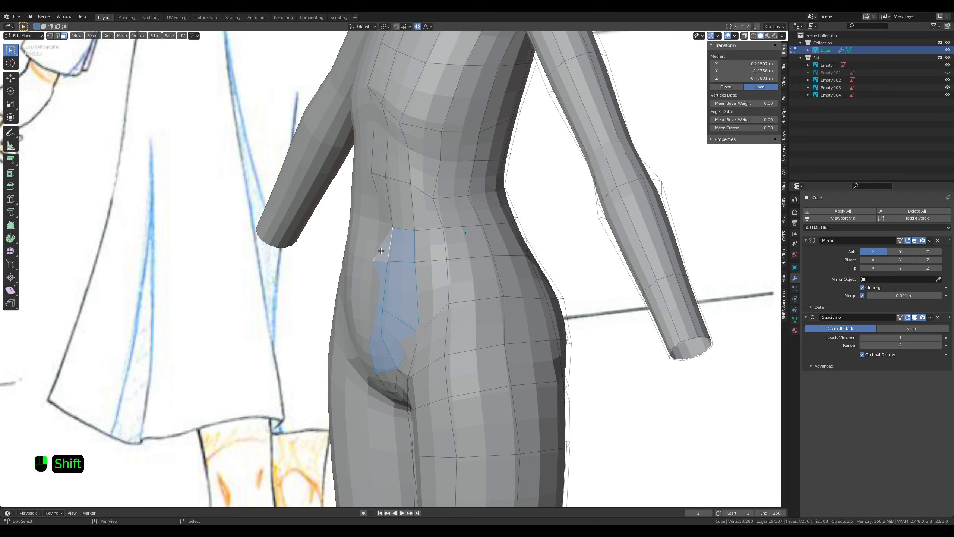
pyautogui.keyDown('shift'); pyautogui.rightClick(384, 204); pyautogui.keyUp('shift')
pyautogui.press('g')
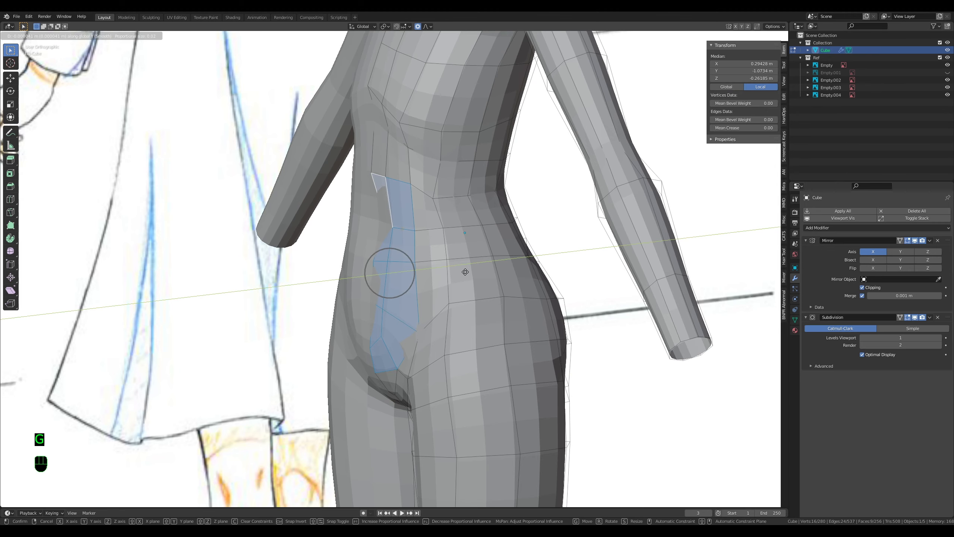
pyautogui.click(467, 269)
pyautogui.press('KP_3')
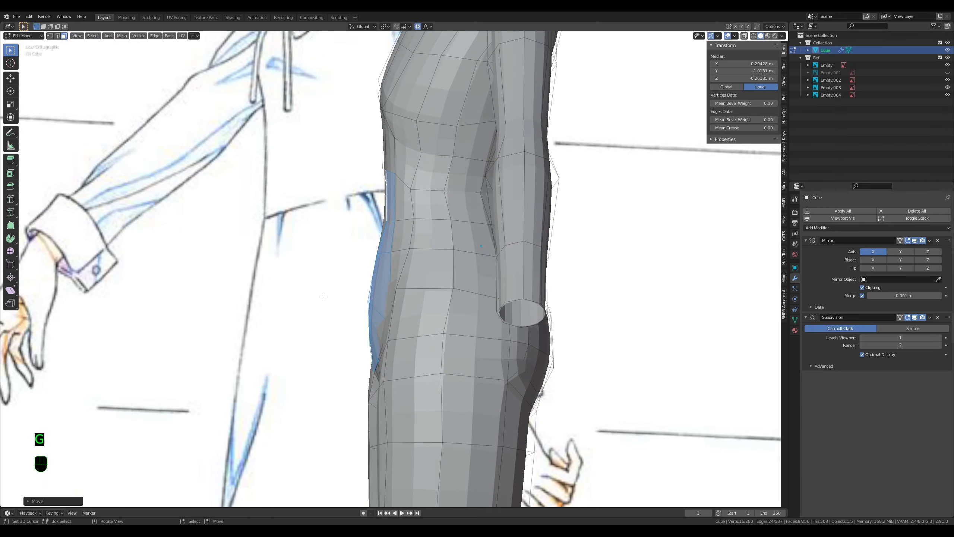
# Step: In side view, select the centreline vertex at the front of the crotch and move it slightly back and up
pyautogui.press('Tab')
pyautogui.press('Tab')
pyautogui.press('Tab')
pyautogui.press('1')
pyautogui.rightClick(374, 354)
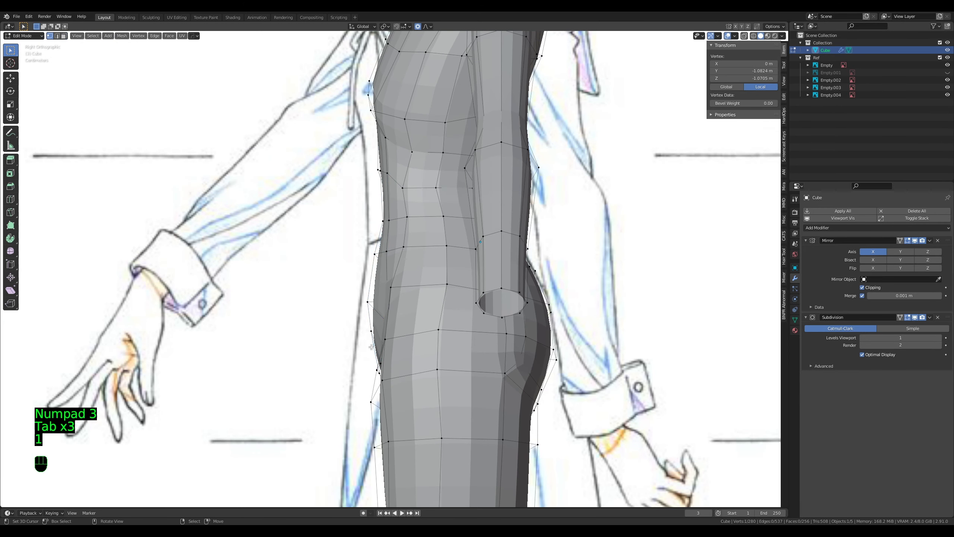
pyautogui.press('g')
pyautogui.scroll(-4, 375, 354)
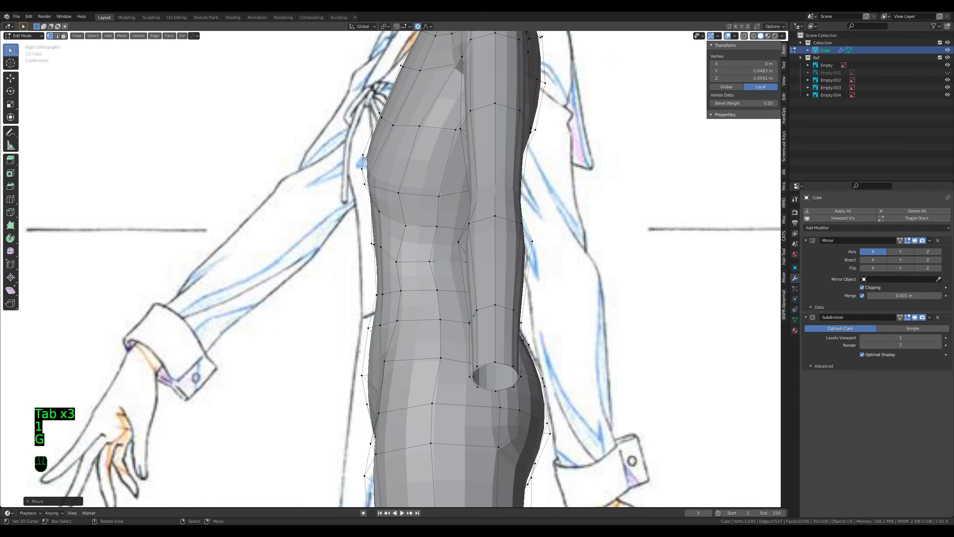
# Step: Select the vertices across the front of the bust through the mesh and move them forward and up with proportional editing
pyautogui.scroll(3, 372, 211)
pyautogui.press('z')
pyautogui.click(287, 188)
pyautogui.press('a')
pyautogui.press('a')
pyautogui.press('a')
pyautogui.press('c')
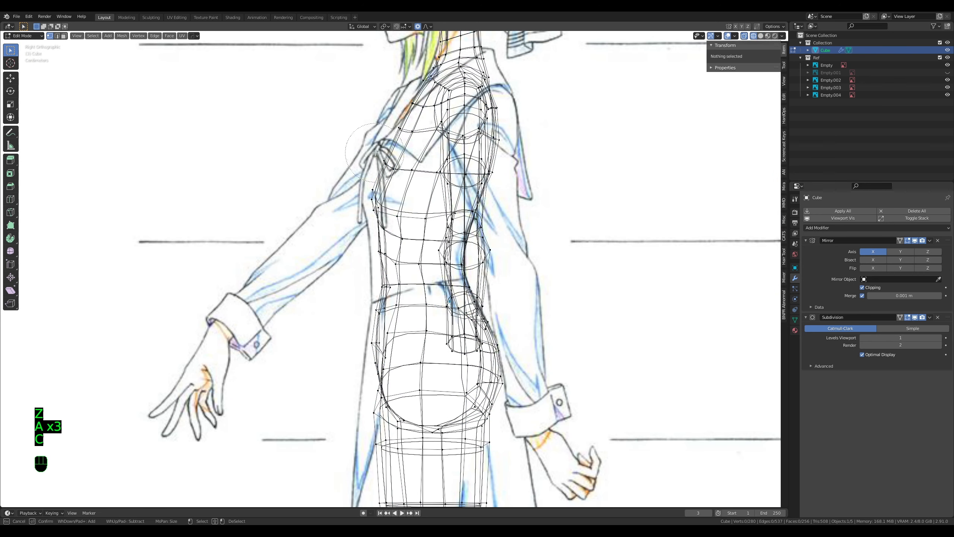
pyautogui.moveTo(384, 143); pyautogui.dragTo(384, 199)
pyautogui.rightClick(387, 222)
pyautogui.press('z')
pyautogui.click(484, 257)
pyautogui.press('g')
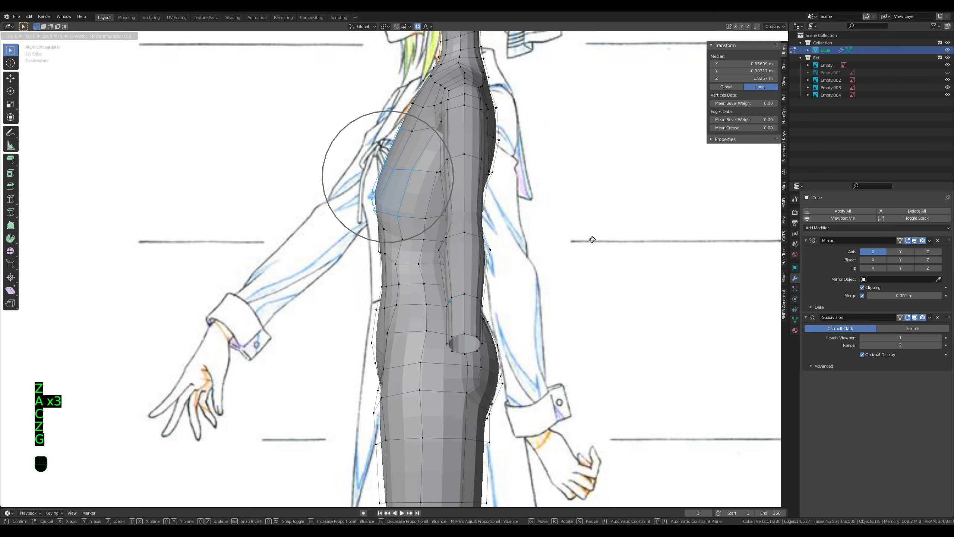
pyautogui.scroll(-1, 591, 238)
pyautogui.click(546, 217)
pyautogui.press('g')
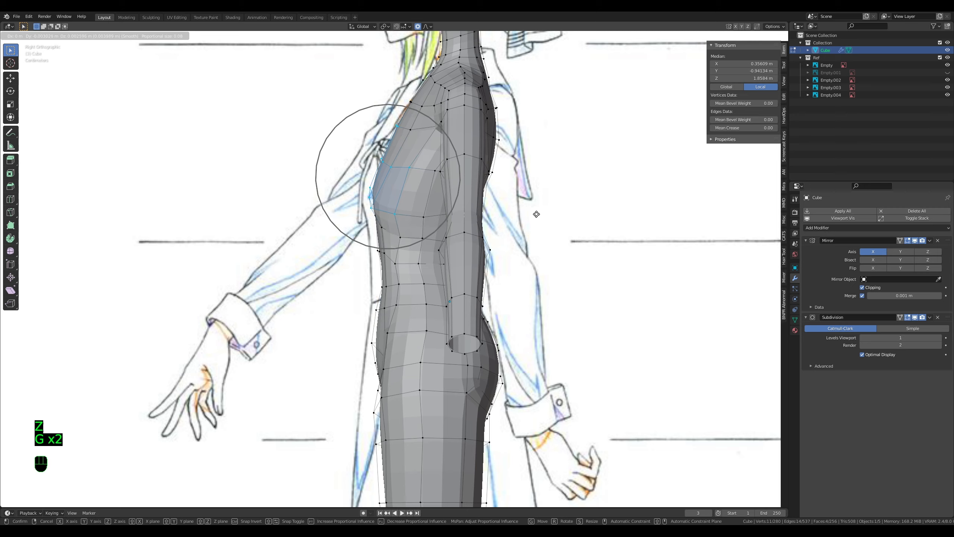
pyautogui.click(537, 214)
# Step: Select the row of vertices on the upper chest above the bust and adjust its position with proportional editing
pyautogui.press('z')
pyautogui.press('a')
pyautogui.press('a')
pyautogui.press('a')
pyautogui.press('c')
pyautogui.click(401, 128)
pyautogui.press('z')
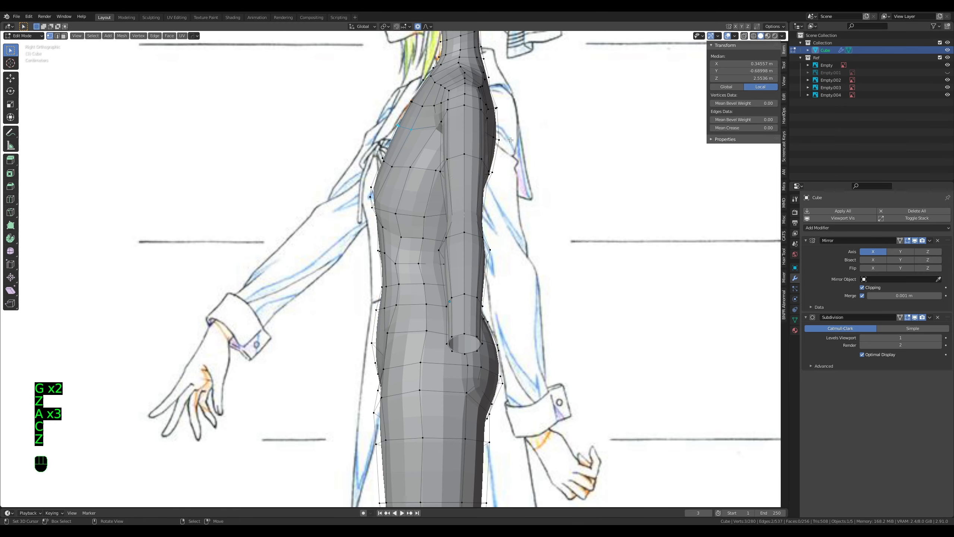
pyautogui.press('g')
pyautogui.scroll(3, 510, 139)
pyautogui.click(510, 139)
# Step: Select the edge path across the top of the bust and move it slightly upward
pyautogui.press('a')
pyautogui.press('a')
pyautogui.press('a')
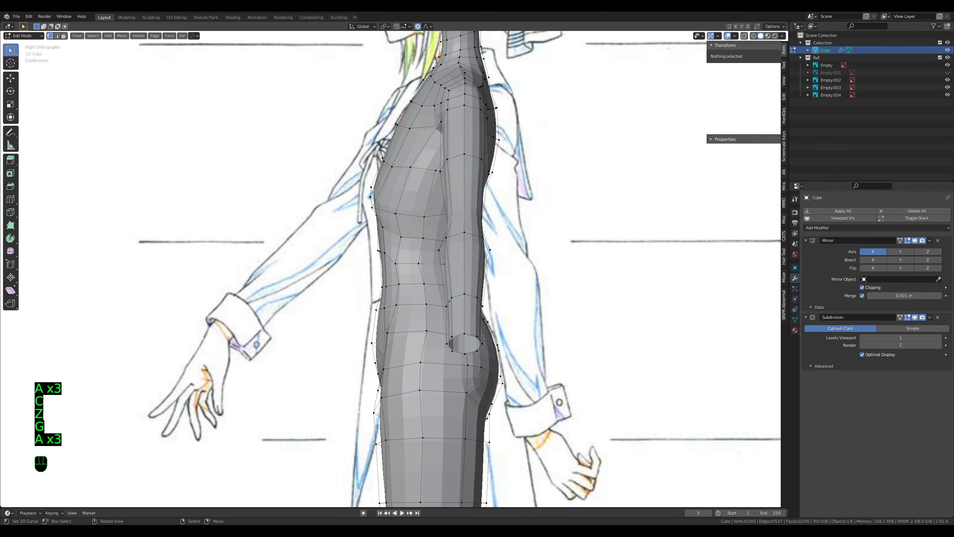
pyautogui.rightClick(383, 158)
pyautogui.keyDown('ctrl'); pyautogui.rightClick(411, 168); pyautogui.keyUp('ctrl')
pyautogui.press('g')
pyautogui.click(412, 163)
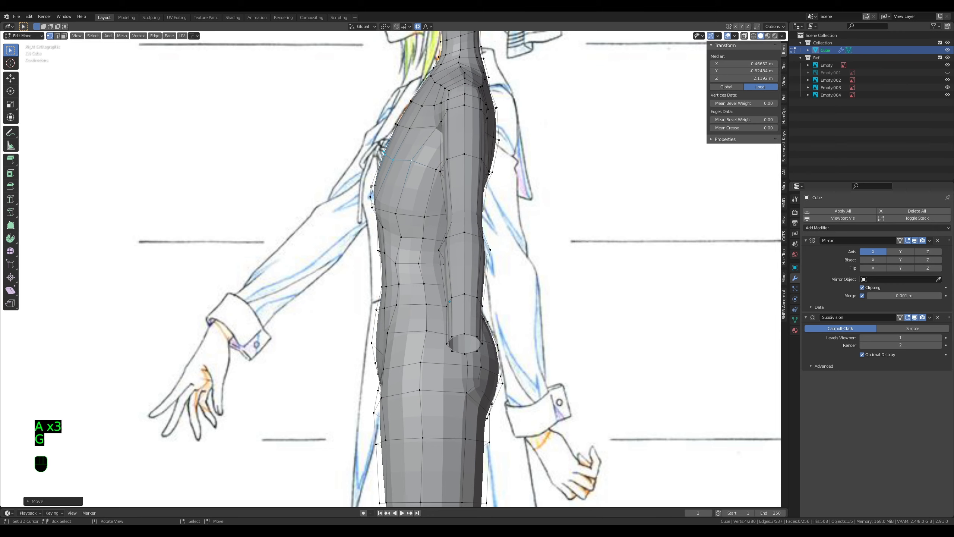
# Step: Select the short vertical edge path at the foremost part of the bust and nudge it with a smaller proportional radius
pyautogui.rightClick(369, 186)
pyautogui.keyDown('ctrl'); pyautogui.rightClick(370, 206); pyautogui.keyUp('ctrl')
pyautogui.rightClick(369, 207)
pyautogui.keyDown('ctrl'); pyautogui.rightClick(366, 188); pyautogui.keyUp('ctrl')
pyautogui.press('g')
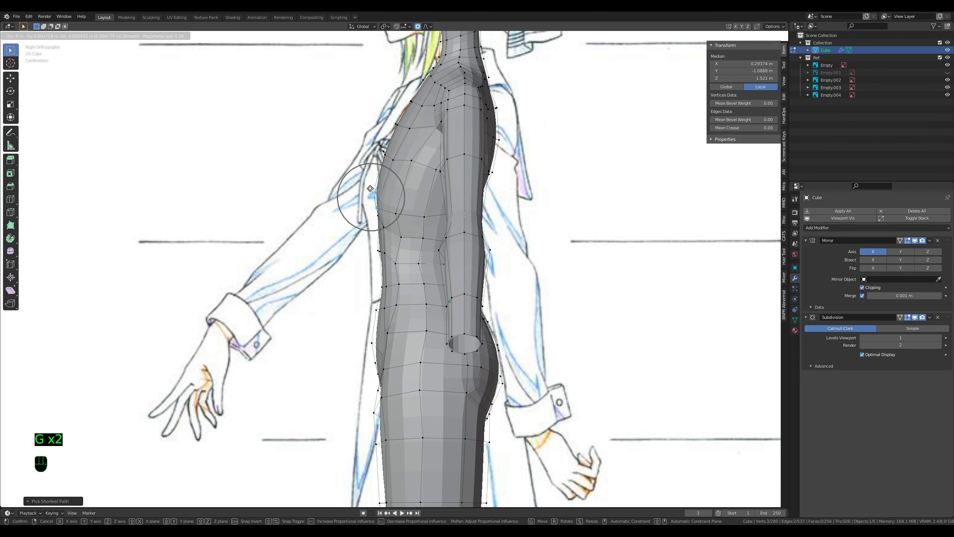
pyautogui.scroll(-4, 368, 188)
pyautogui.click(369, 187)
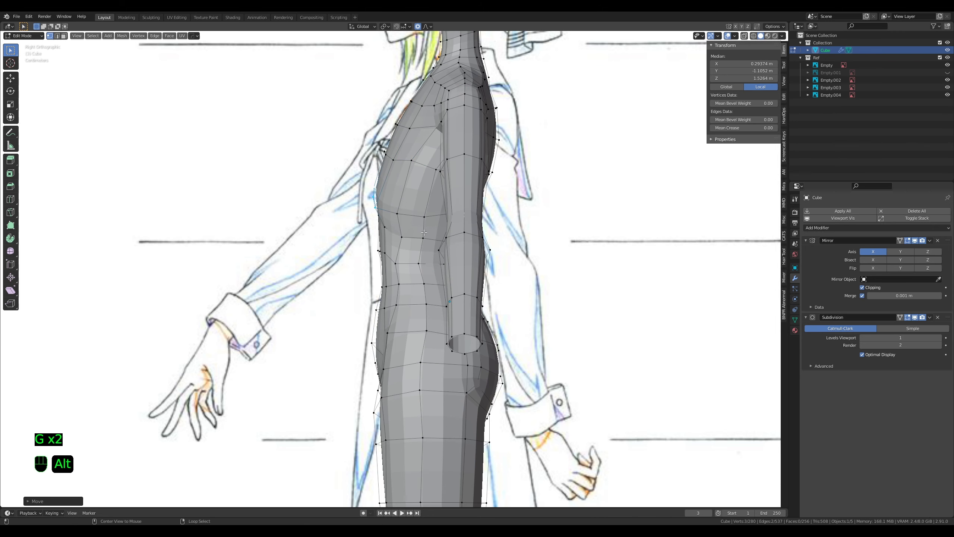
# Step: Select the edge loop around the open wrist and grow the selection ten times to cover the arm
pyautogui.keyDown('alt'); pyautogui.rightClick(463, 331); pyautogui.keyUp('alt')
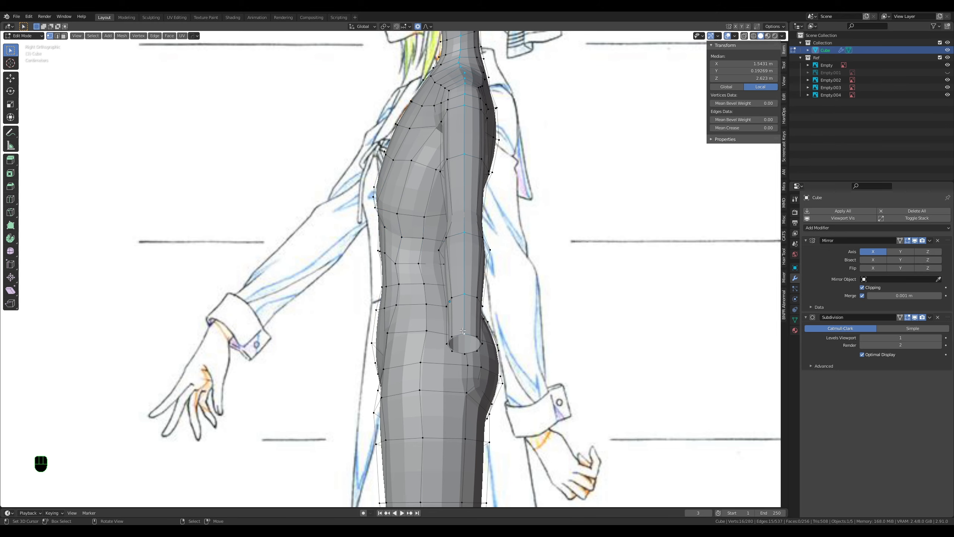
pyautogui.press('z')
pyautogui.keyDown('alt'); pyautogui.rightClick(479, 341); pyautogui.keyUp('alt')
pyautogui.press('z')
pyautogui.press('ctrl+KP_Add')
pyautogui.press('ctrl+KP_Add')
pyautogui.press('ctrl+KP_Add')
pyautogui.press('ctrl+KP_Add')
pyautogui.press('ctrl+KP_Add')
pyautogui.press('ctrl+KP_Add')
pyautogui.press('ctrl+KP_Add')
pyautogui.press('ctrl+KP_Add')
pyautogui.press('ctrl+KP_Add')
pyautogui.press('ctrl+KP_Add')
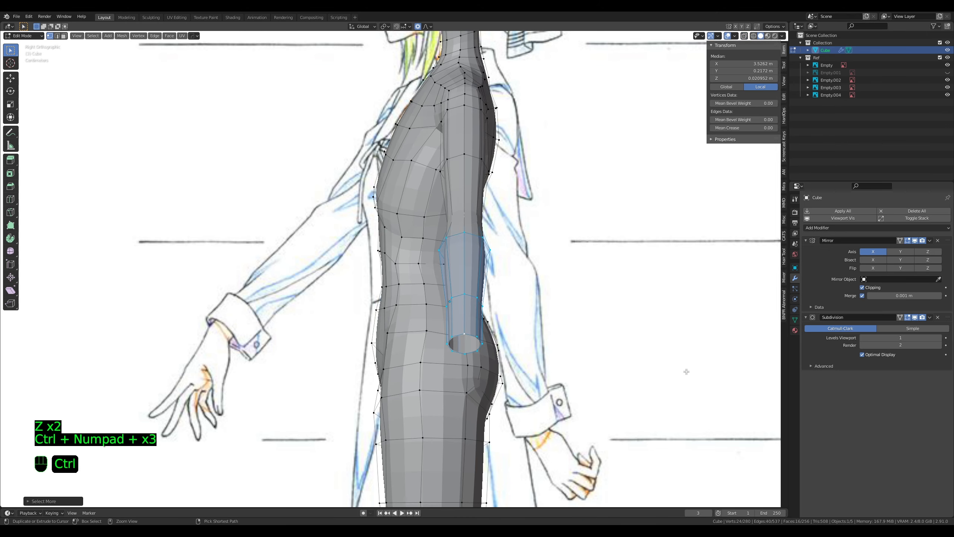
# Step: Add the neck, shoulders and chest down to the underbust to the arm selection, working through the mesh
pyautogui.press('z')
pyautogui.scroll(-2, 373, 213)
pyautogui.press('c')
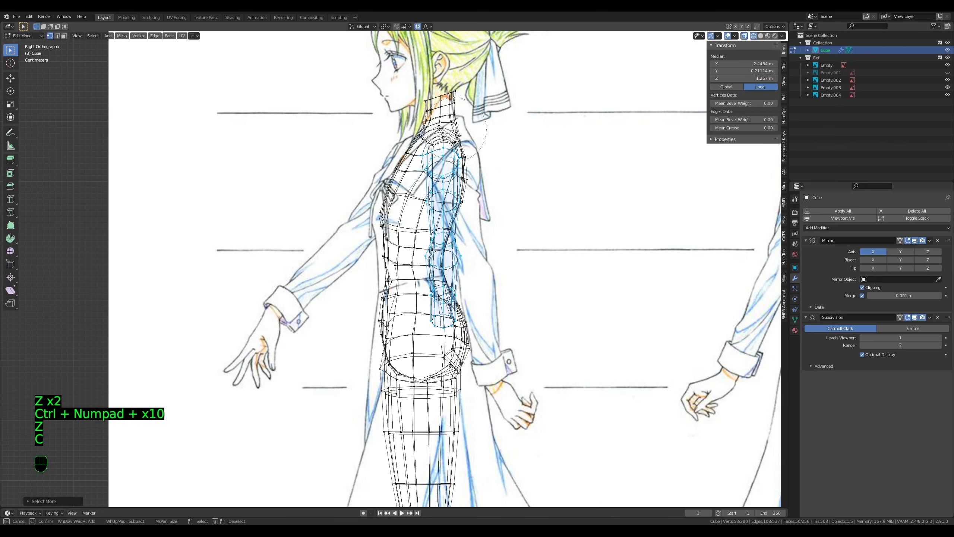
pyautogui.moveTo(466, 124)
pyautogui.mouseDown()
pyautogui.moveTo(450, 177)
pyautogui.moveTo(387, 158)
pyautogui.moveTo(401, 195)
pyautogui.moveTo(427, 219)
pyautogui.moveTo(387, 205)
pyautogui.mouseUp()
pyautogui.rightClick(386, 205)
pyautogui.press('z')
pyautogui.press('g')
pyautogui.press('x')
pyautogui.scroll(-12, 585, 251)
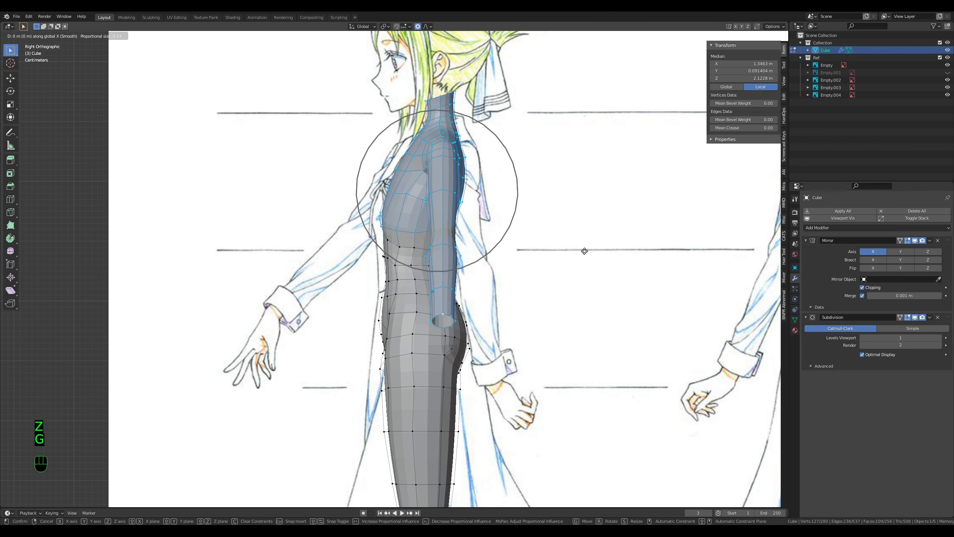
pyautogui.rightClick(579, 251)
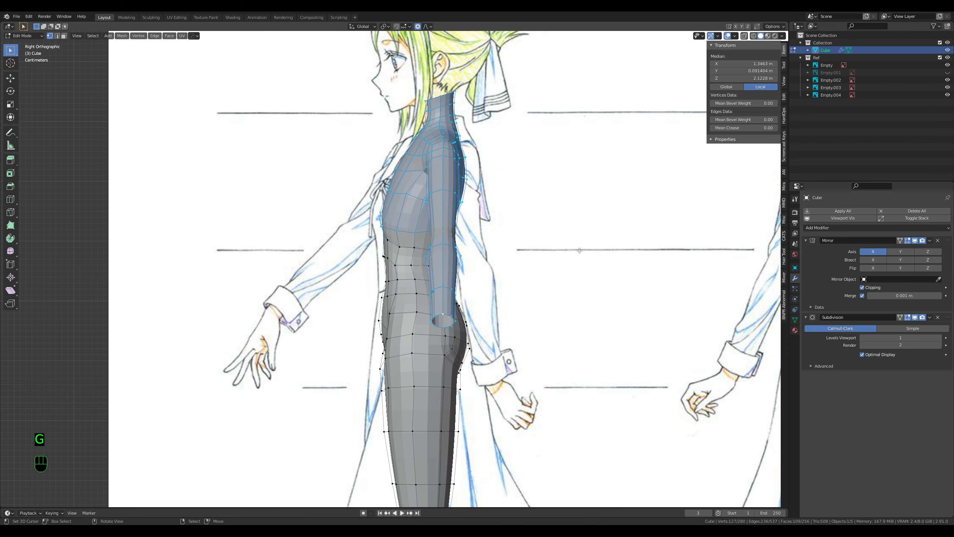
pyautogui.press('g')
pyautogui.press('z')
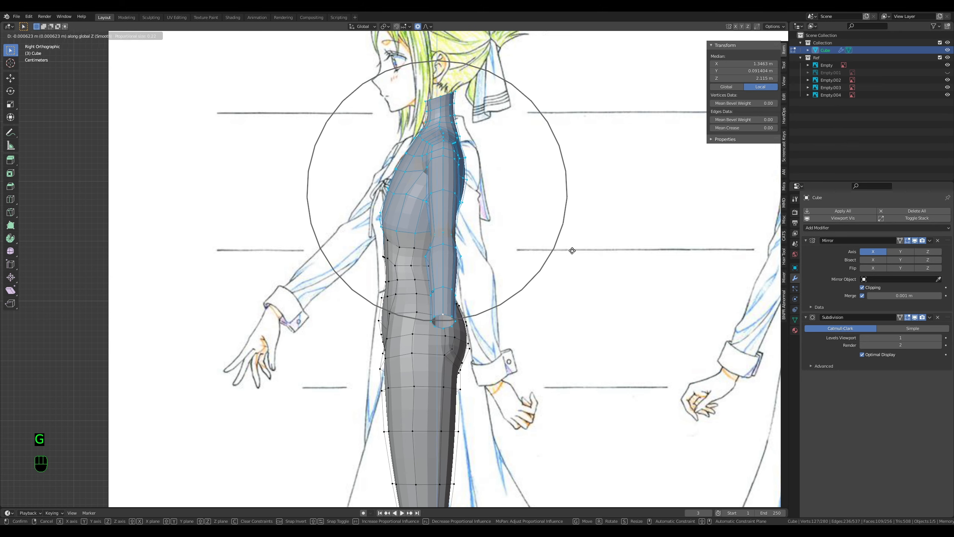
pyautogui.press('x')
pyautogui.rightClick(546, 248)
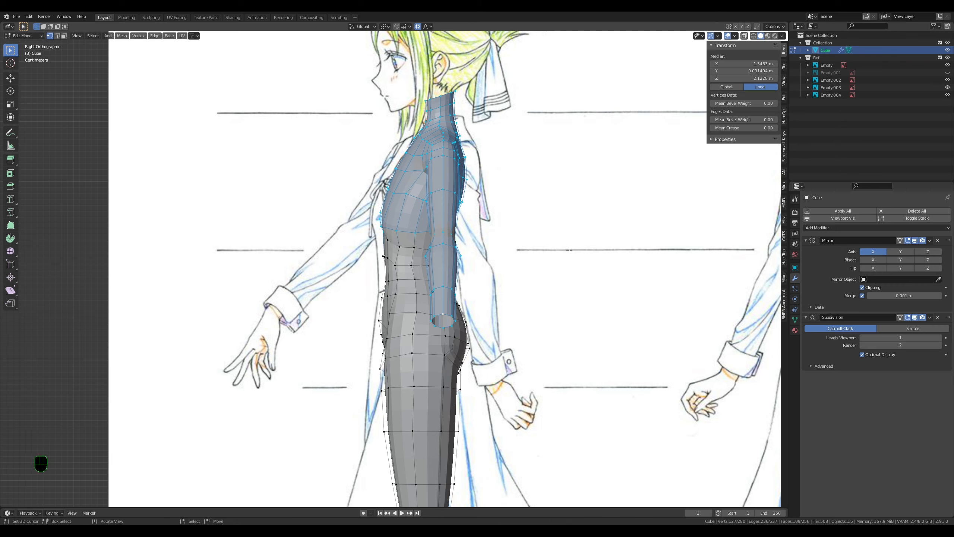
# Step: Move the selected upper body and arm forward along the Y axis with proportional editing
pyautogui.press('g')
pyautogui.press('y')
pyautogui.scroll(4, 568, 250)
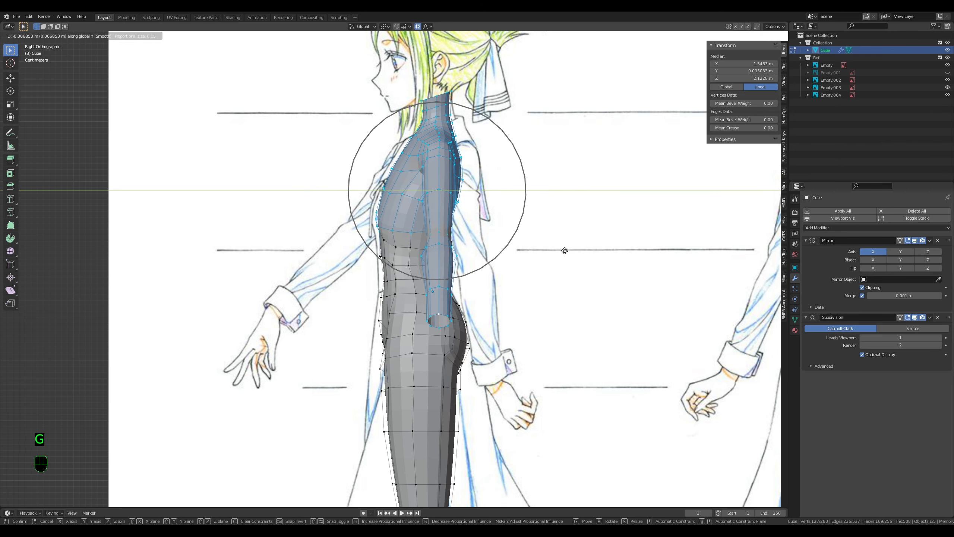
pyautogui.click(564, 250)
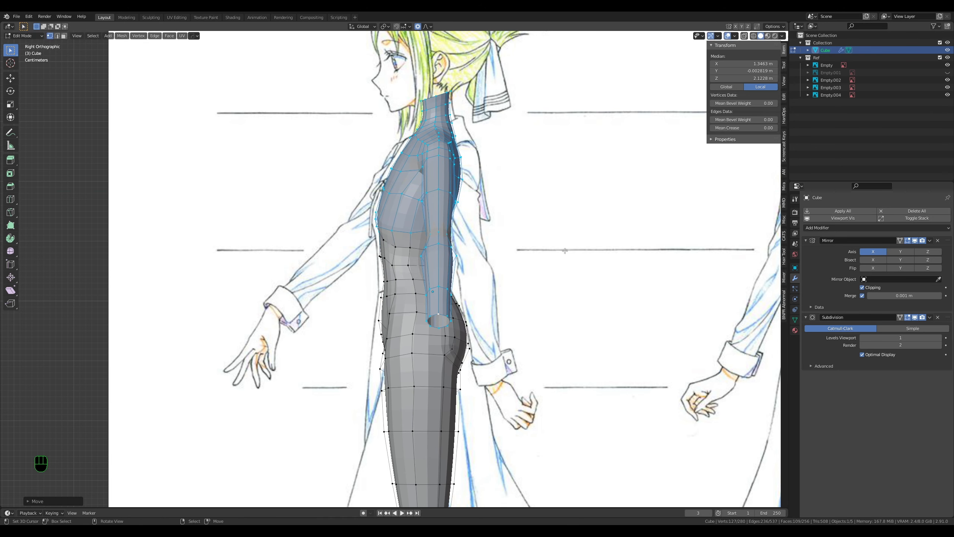
# Step: Select the edge loop around the torso just below the bust and move it along the Y axis with proportional editing
pyautogui.keyDown('alt'); pyautogui.click(401, 249); pyautogui.keyUp('alt')
pyautogui.press('g')
pyautogui.press('x')
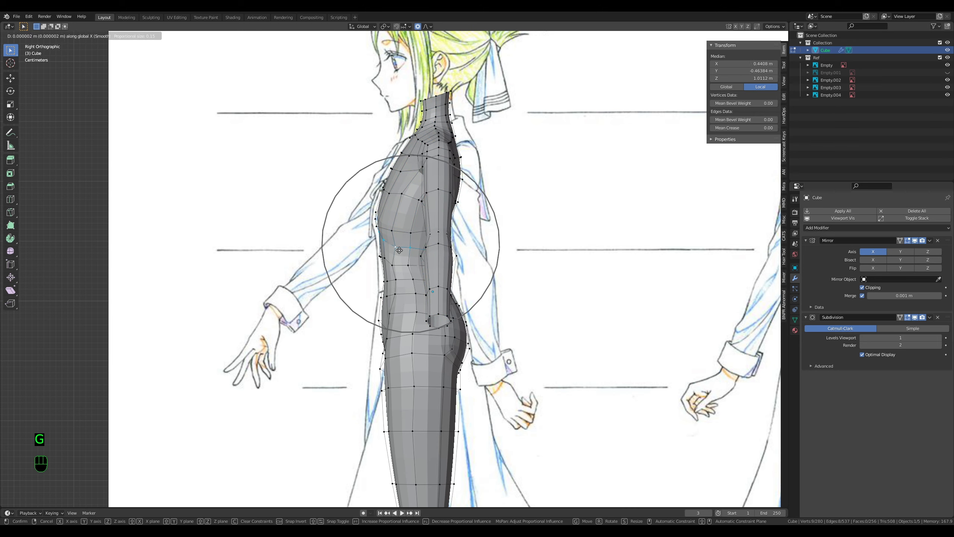
pyautogui.rightClick(466, 267)
pyautogui.press('g')
pyautogui.press('y')
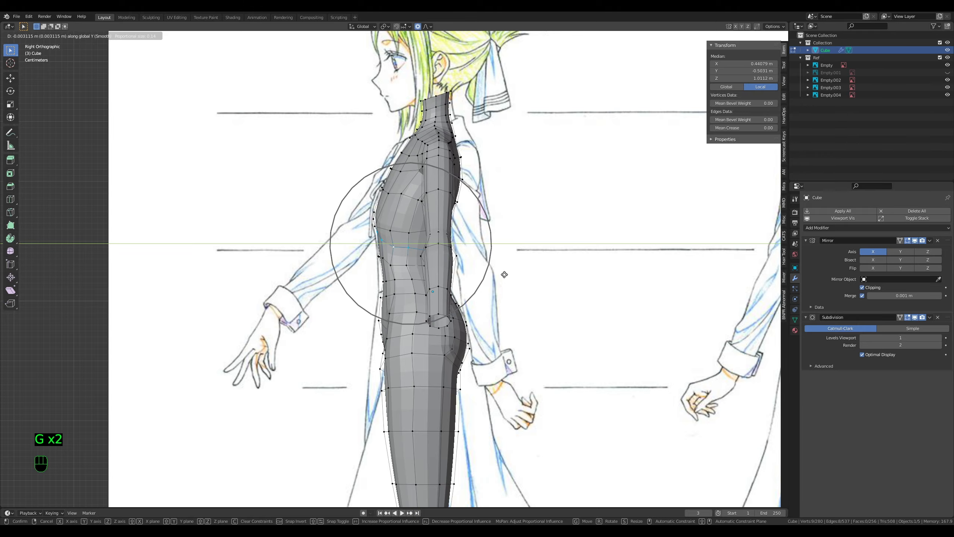
pyautogui.click(505, 274)
# Step: Examine the smoothed body in Object Mode from an angled front view against the reference drawings
pyautogui.scroll(2, 380, 264)
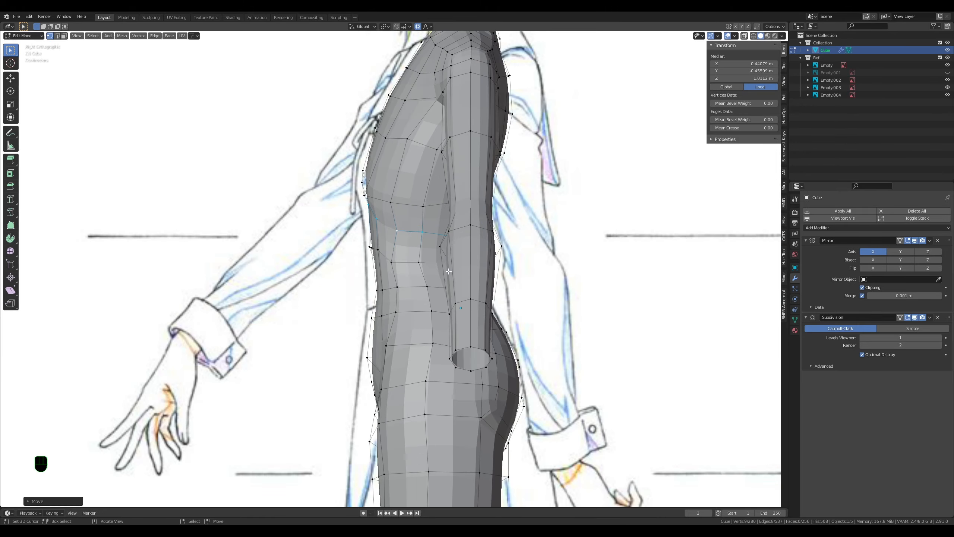
pyautogui.press('Tab')
pyautogui.press('Tab')
pyautogui.moveTo(448, 272); pyautogui.dragTo(357, 339, button='middle')
pyautogui.press('Tab')
pyautogui.scroll(-6, 401, 299)
pyautogui.scroll(-1, 356, 338)
pyautogui.moveTo(357, 339)
pyautogui.keyDown('shift'); pyautogui.mouseDown(button='middle')
pyautogui.moveTo(359, 311)
pyautogui.moveTo(415, 347)
pyautogui.moveTo(417, 309)
pyautogui.moveTo(396, 348)
pyautogui.moveTo(372, 334)
pyautogui.mouseUp(button='middle'); pyautogui.keyUp('shift')
pyautogui.scroll(2, 415, 350)
# Step: Save the model file with the whole body in view
pyautogui.hotkey('ctrl', 's')
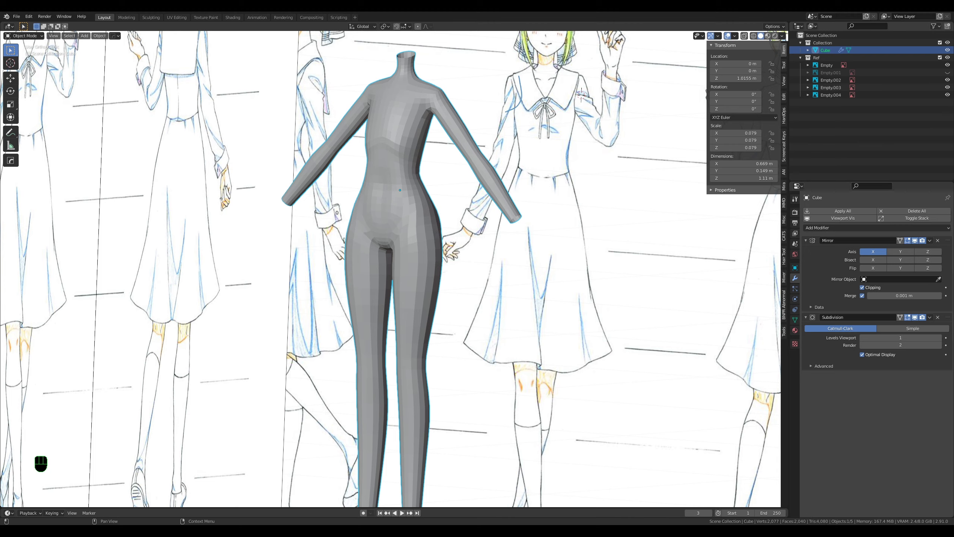
pyautogui.moveTo(372, 346); pyautogui.dragTo(407, 356, button='middle')
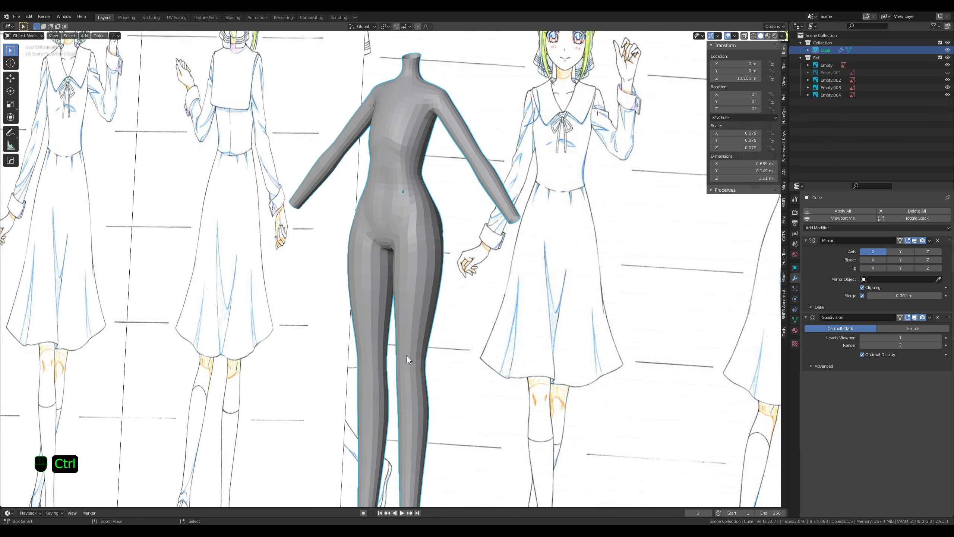
pyautogui.hotkey('ctrl', 's')
pyautogui.hotkey('ctrl', 's')
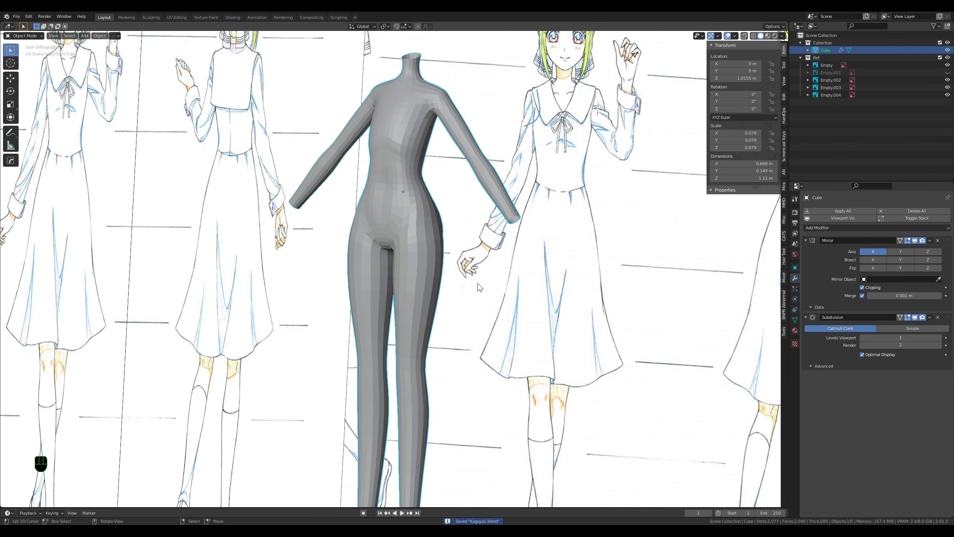